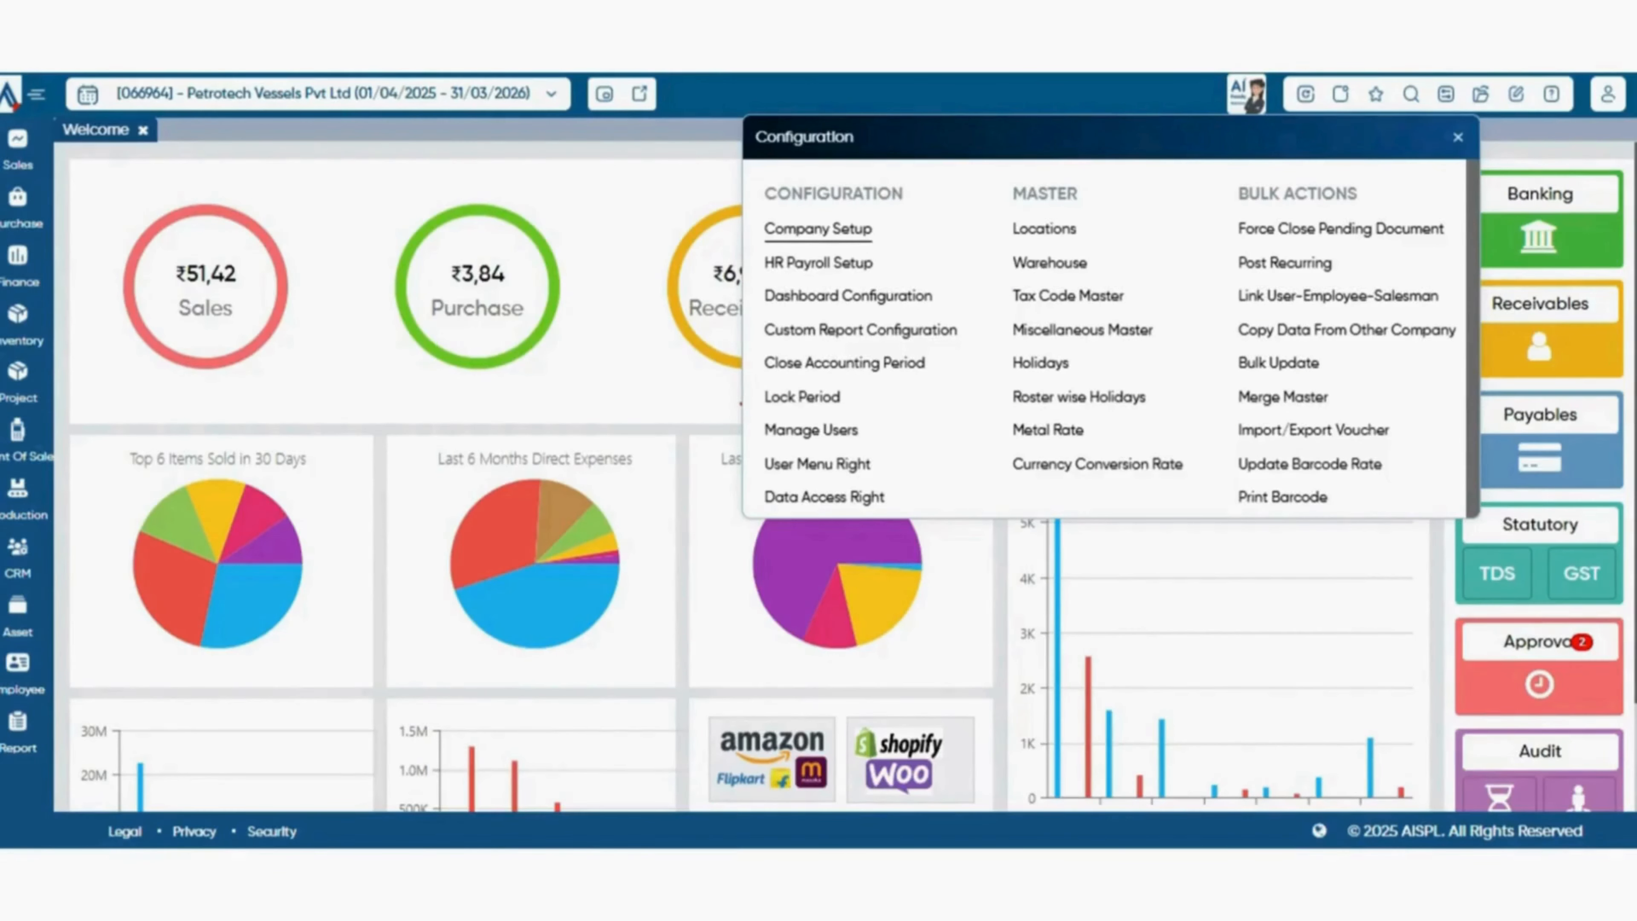
Open the inventory preferences of the company setup and look over the basic settings.
left_click(818, 228)
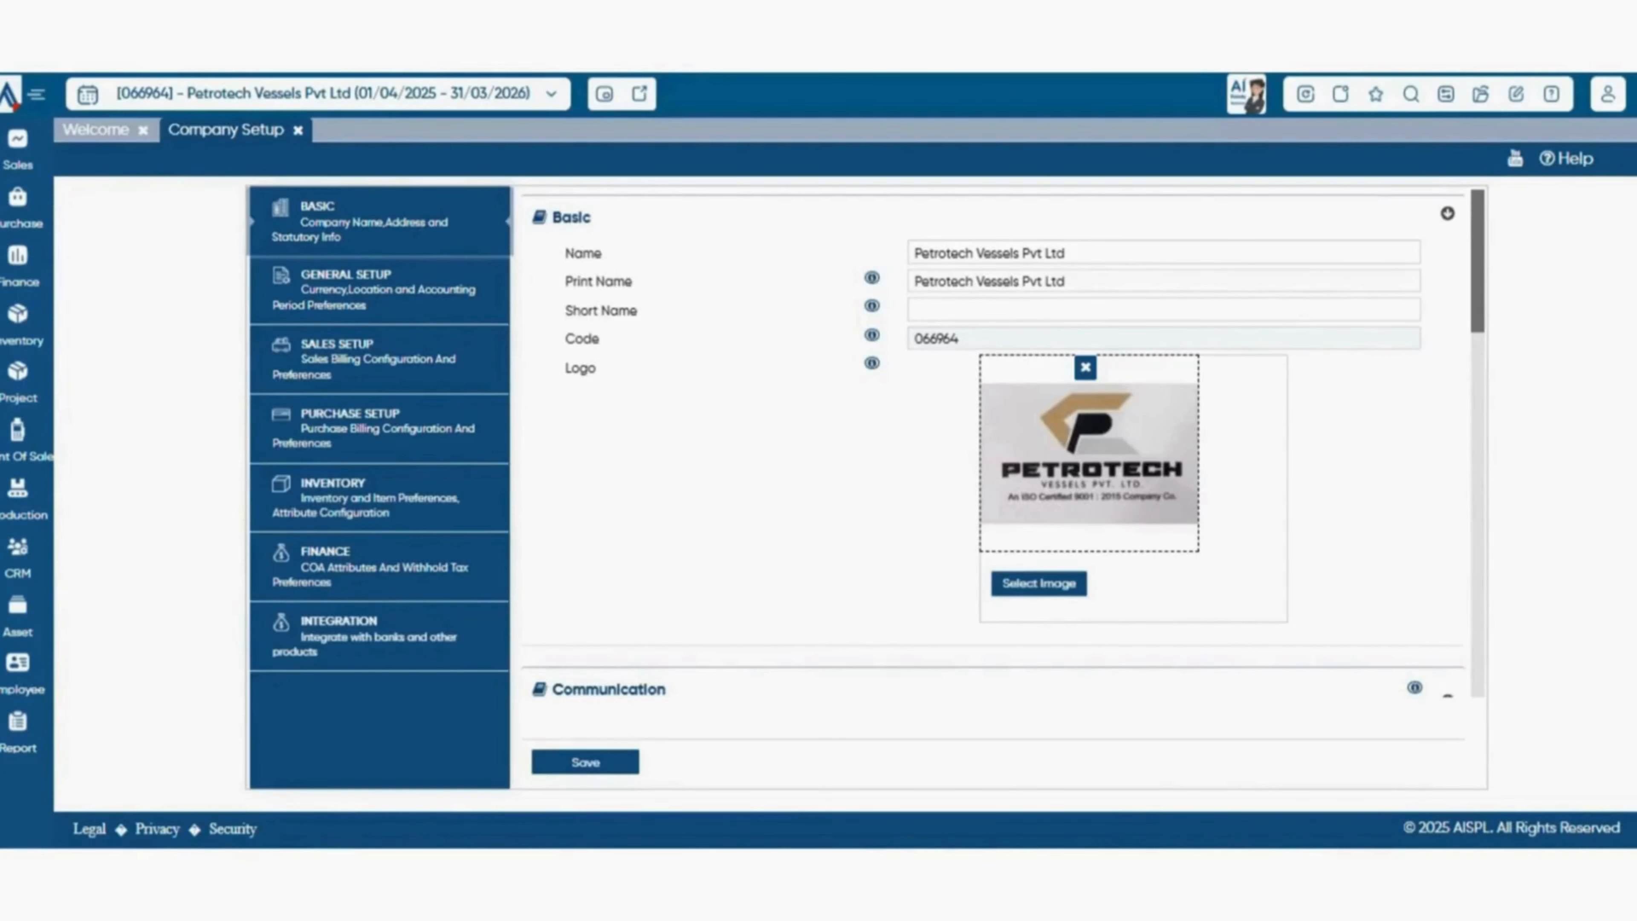
left_click(380, 498)
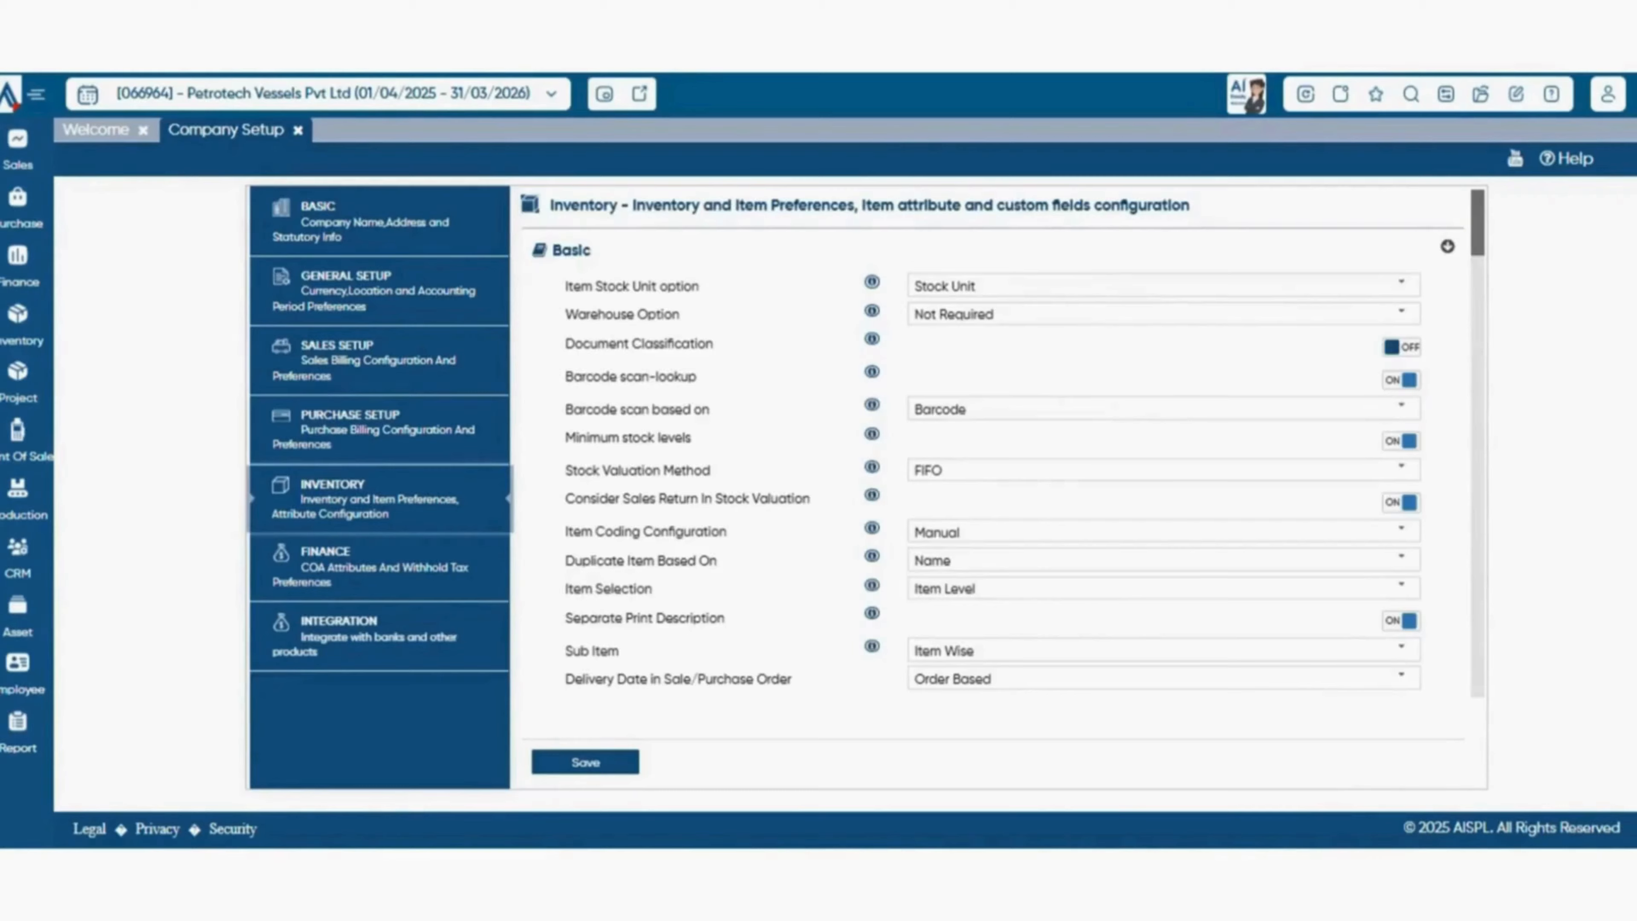
scroll(1002, 446, "down", 20)
scroll(1003, 446, "down", 5)
scroll(1003, 445, "up", 20)
Review the item stock unit choices, keeping Stock Unit, and view the available warehouse options.
left_click(1402, 284)
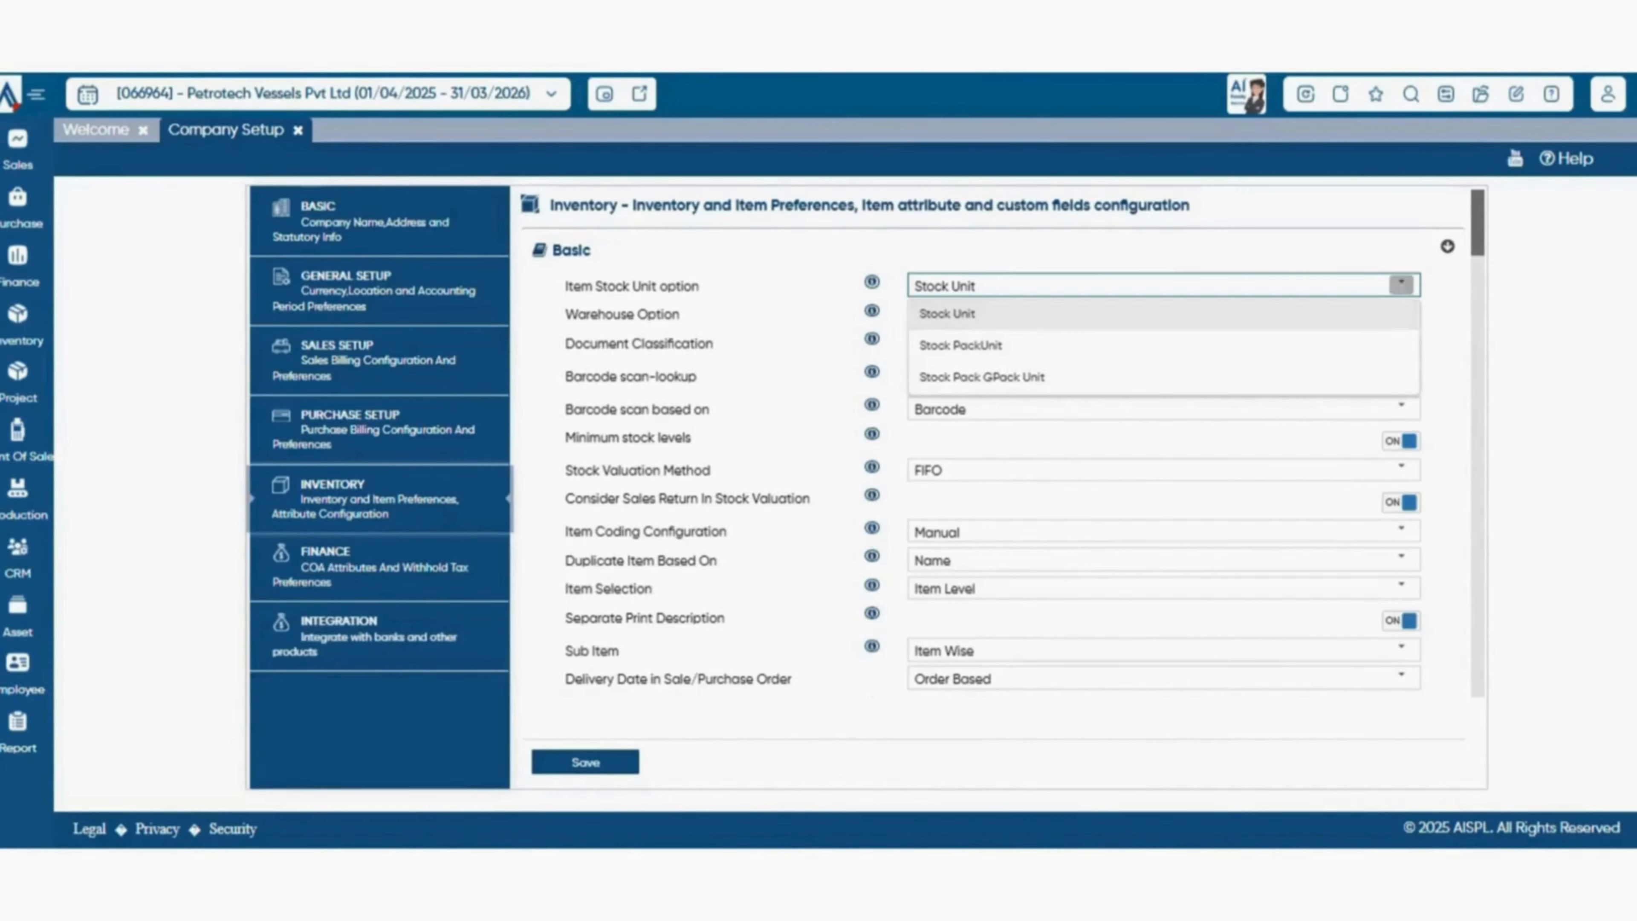
left_click(1163, 314)
scroll(993, 445, "down", 1)
scroll(993, 445, "down", 1)
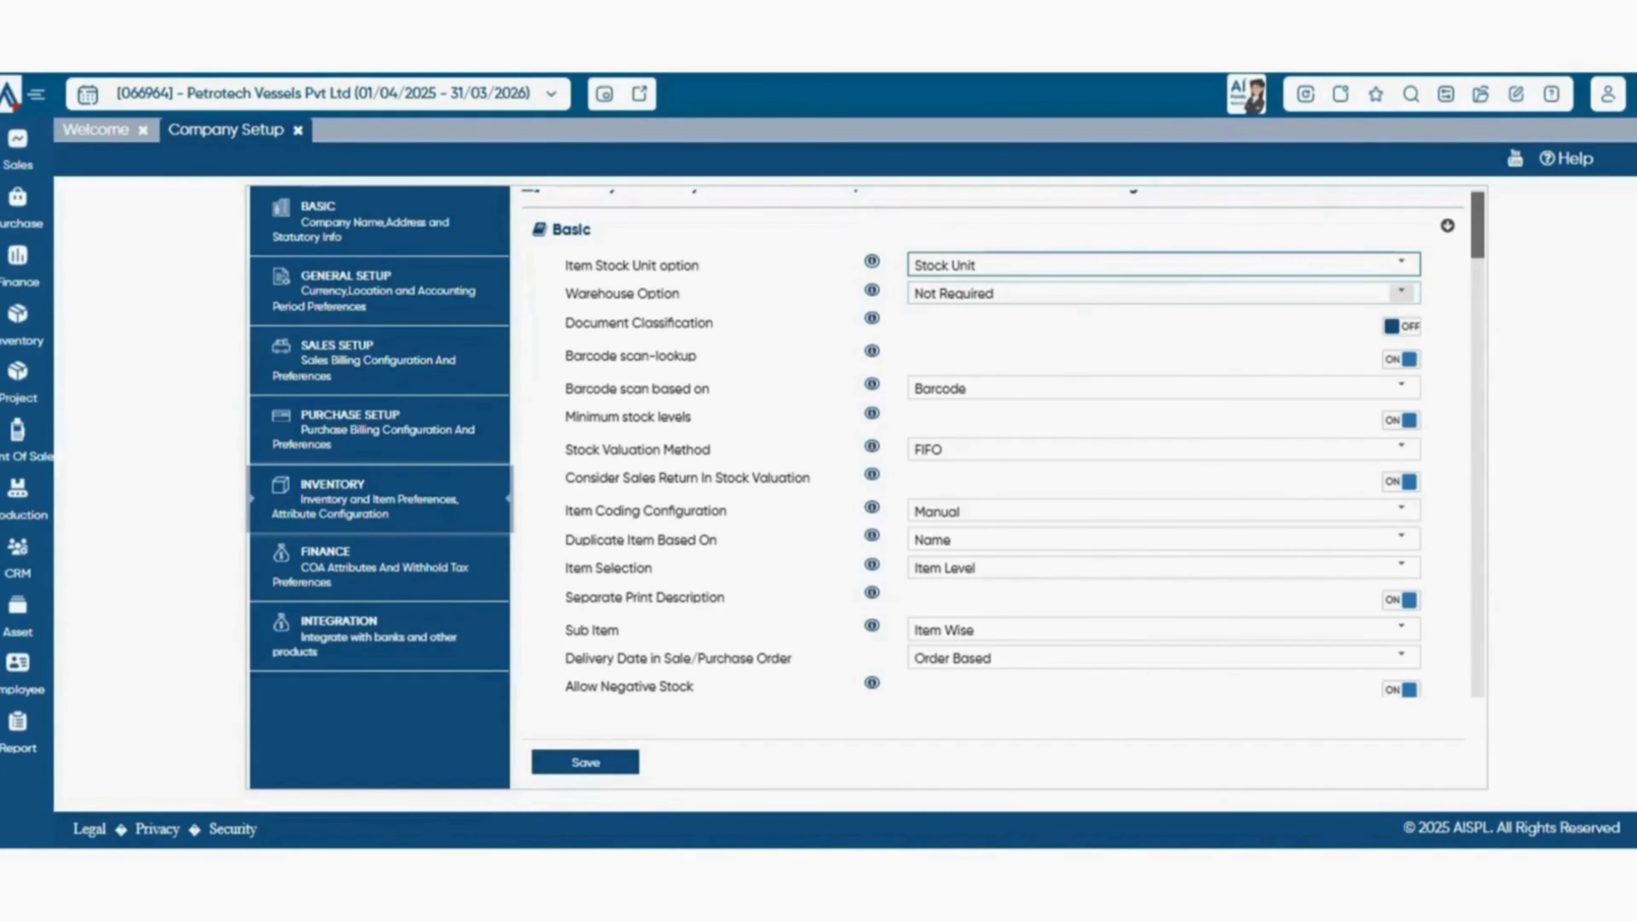
left_click(1401, 293)
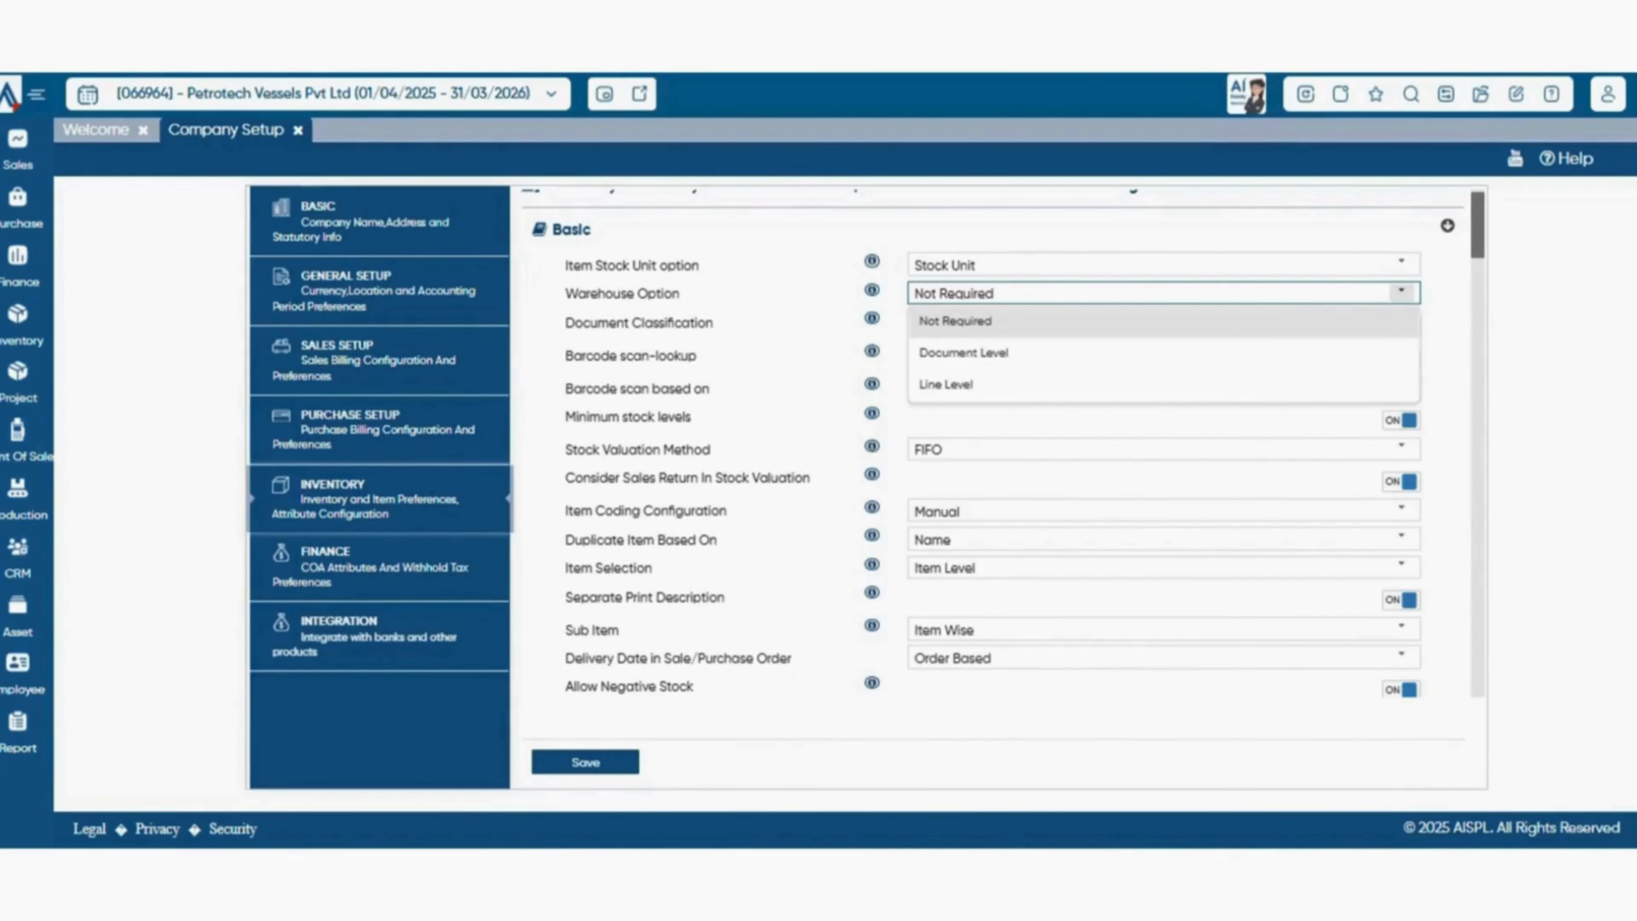
left_click(872, 291)
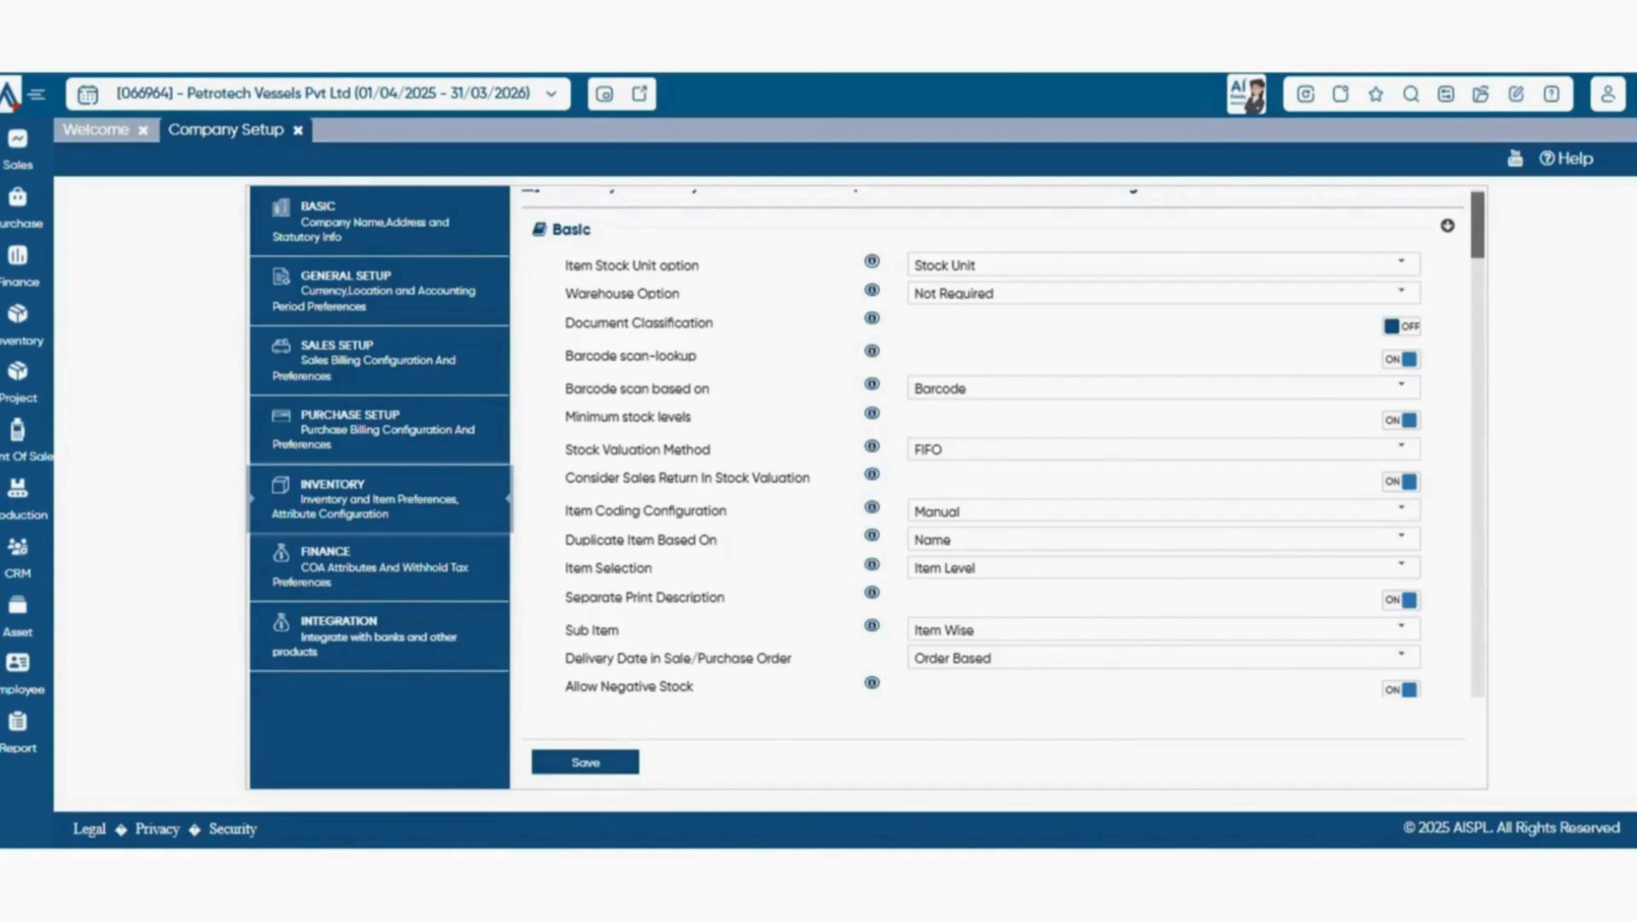
Review the choices for what barcode scanning is based on and for the stock valuation method.
left_click(1401, 387)
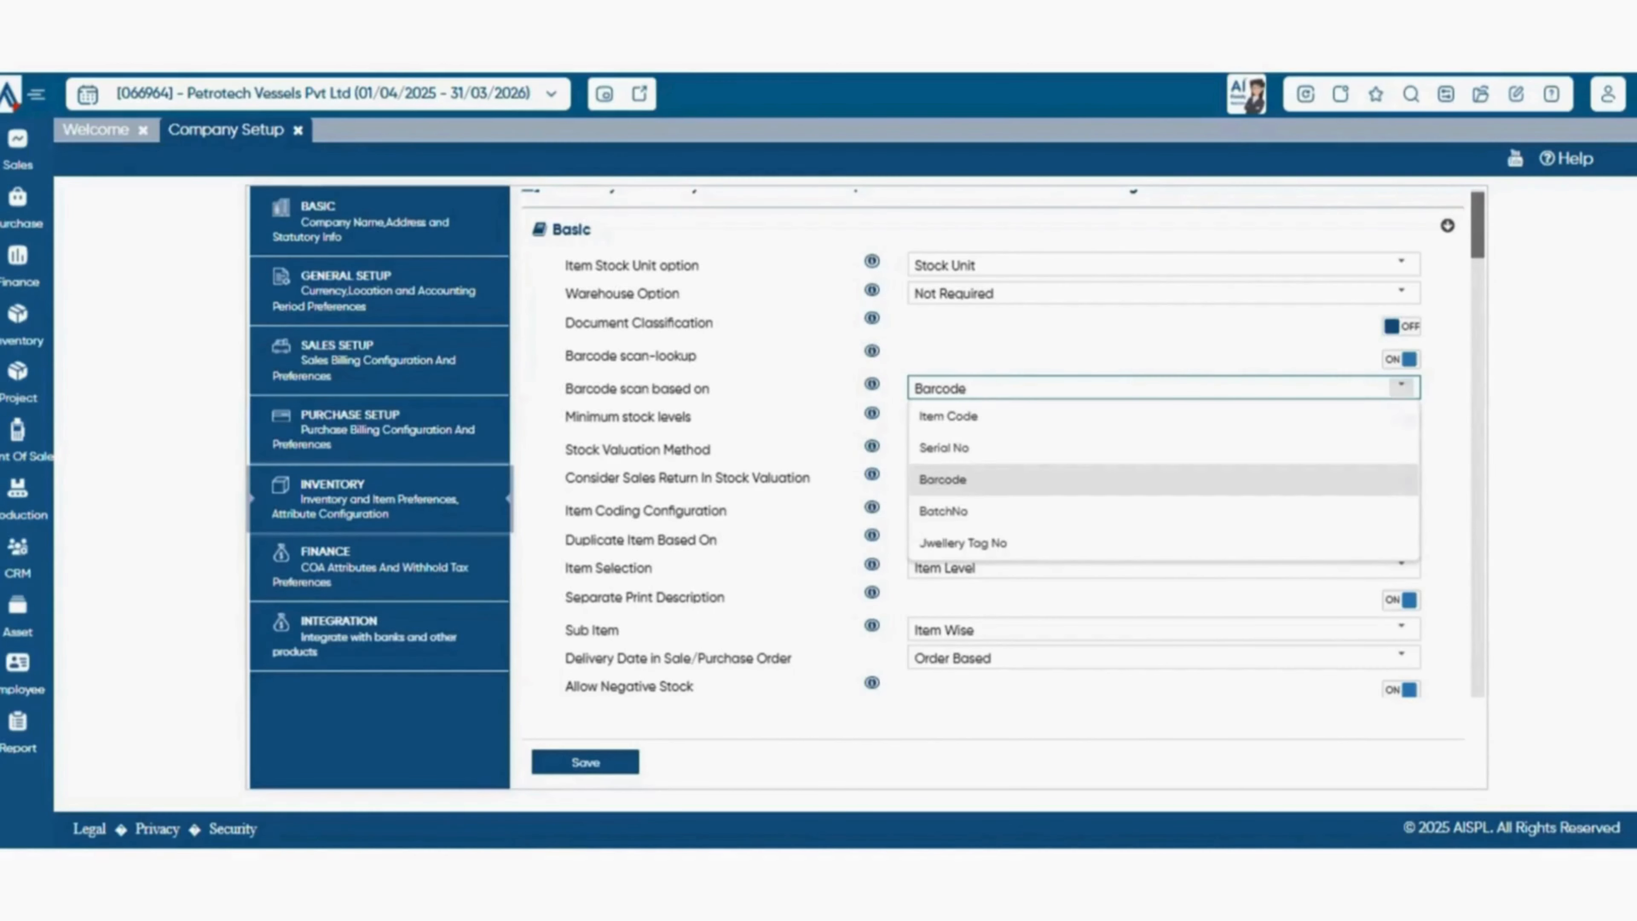
left_click(1402, 387)
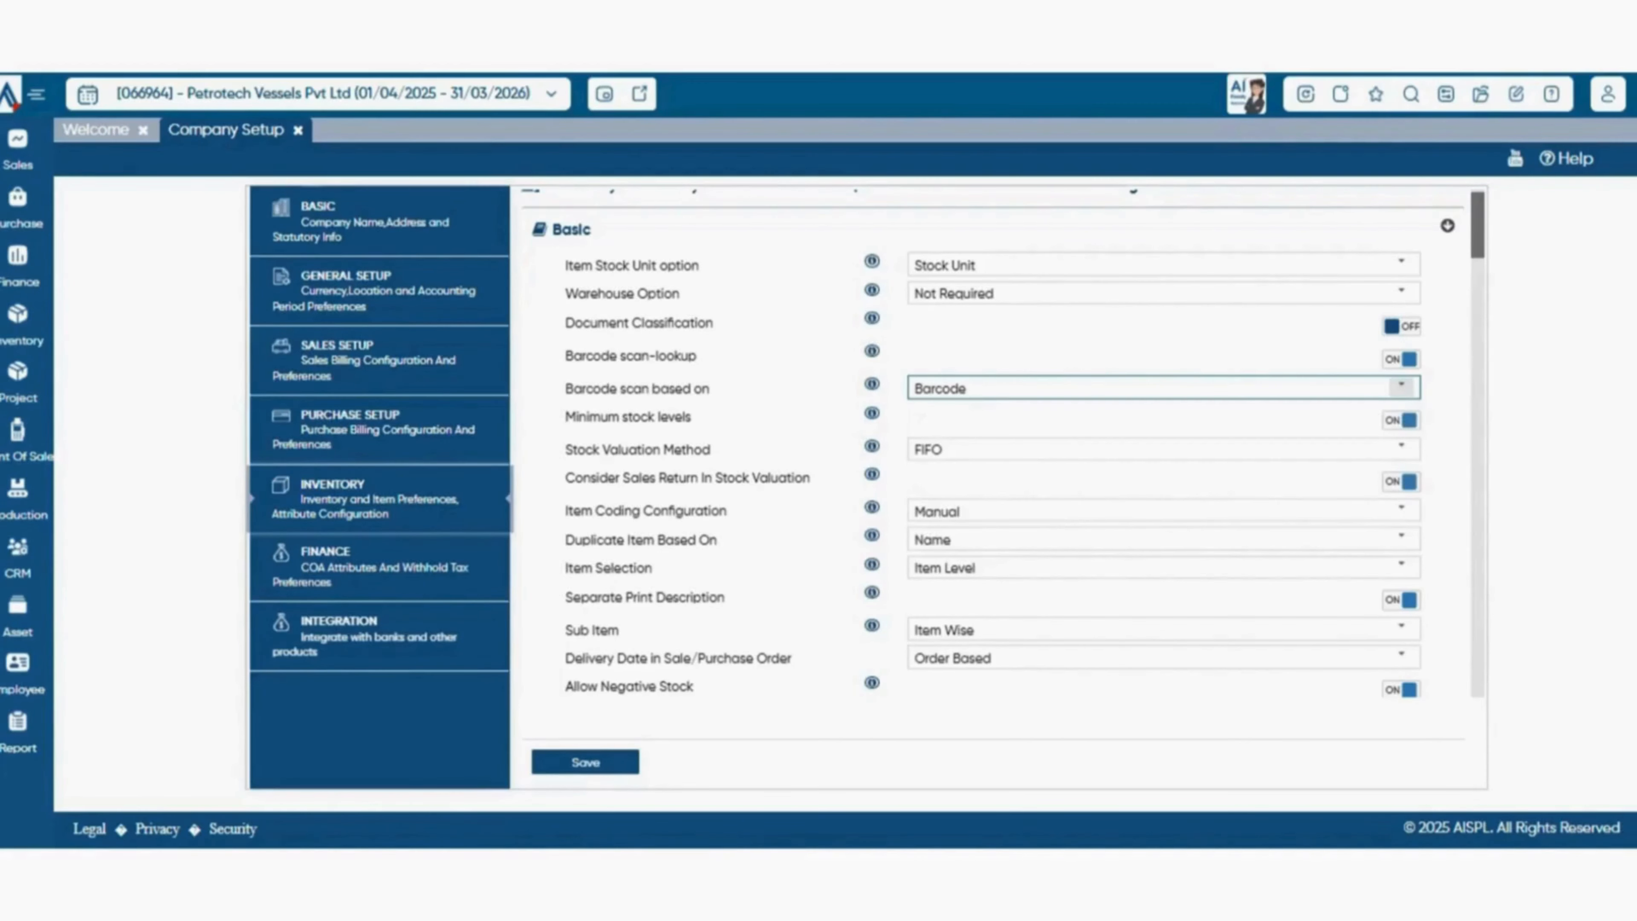
scroll(1402, 387, "down", 1)
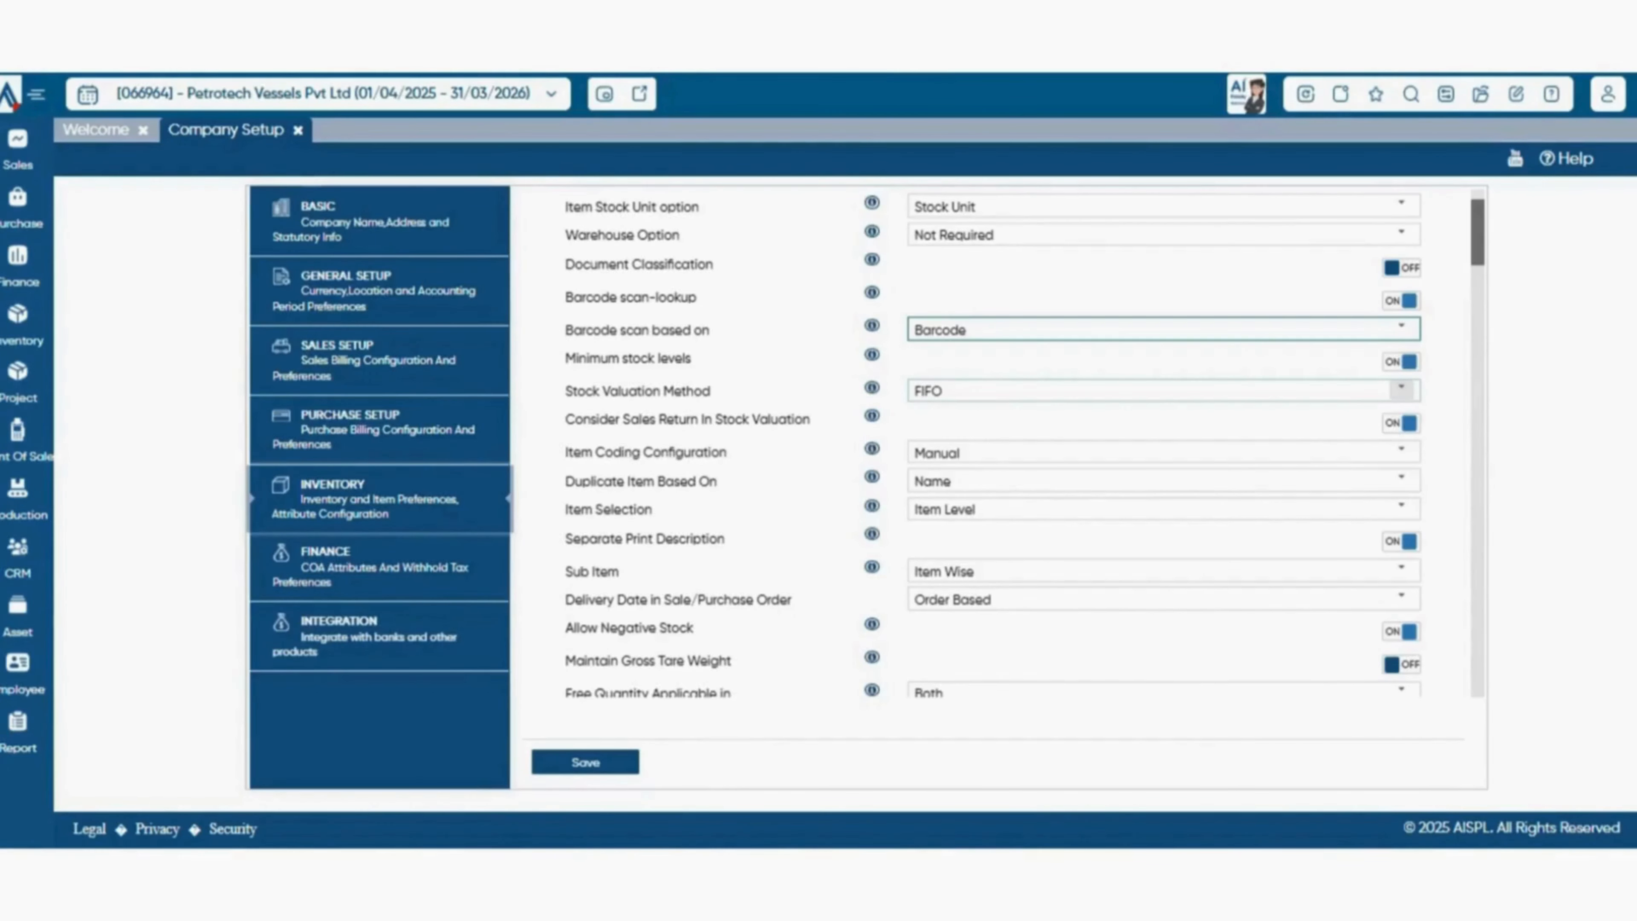
left_click(1401, 390)
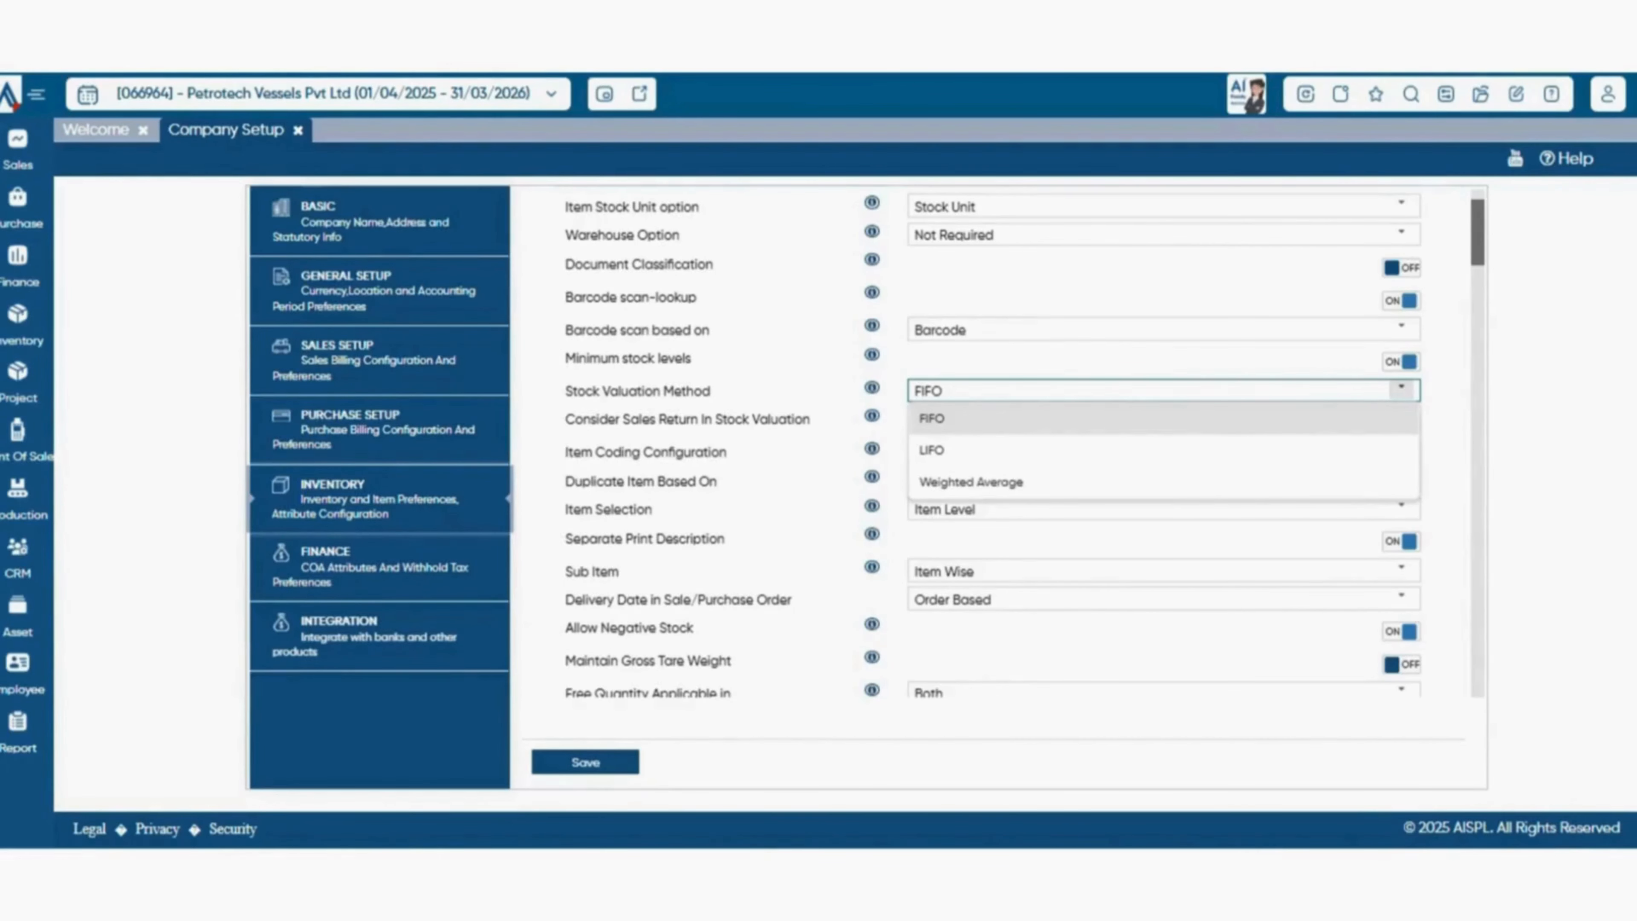
scroll(1402, 396, "down", 1)
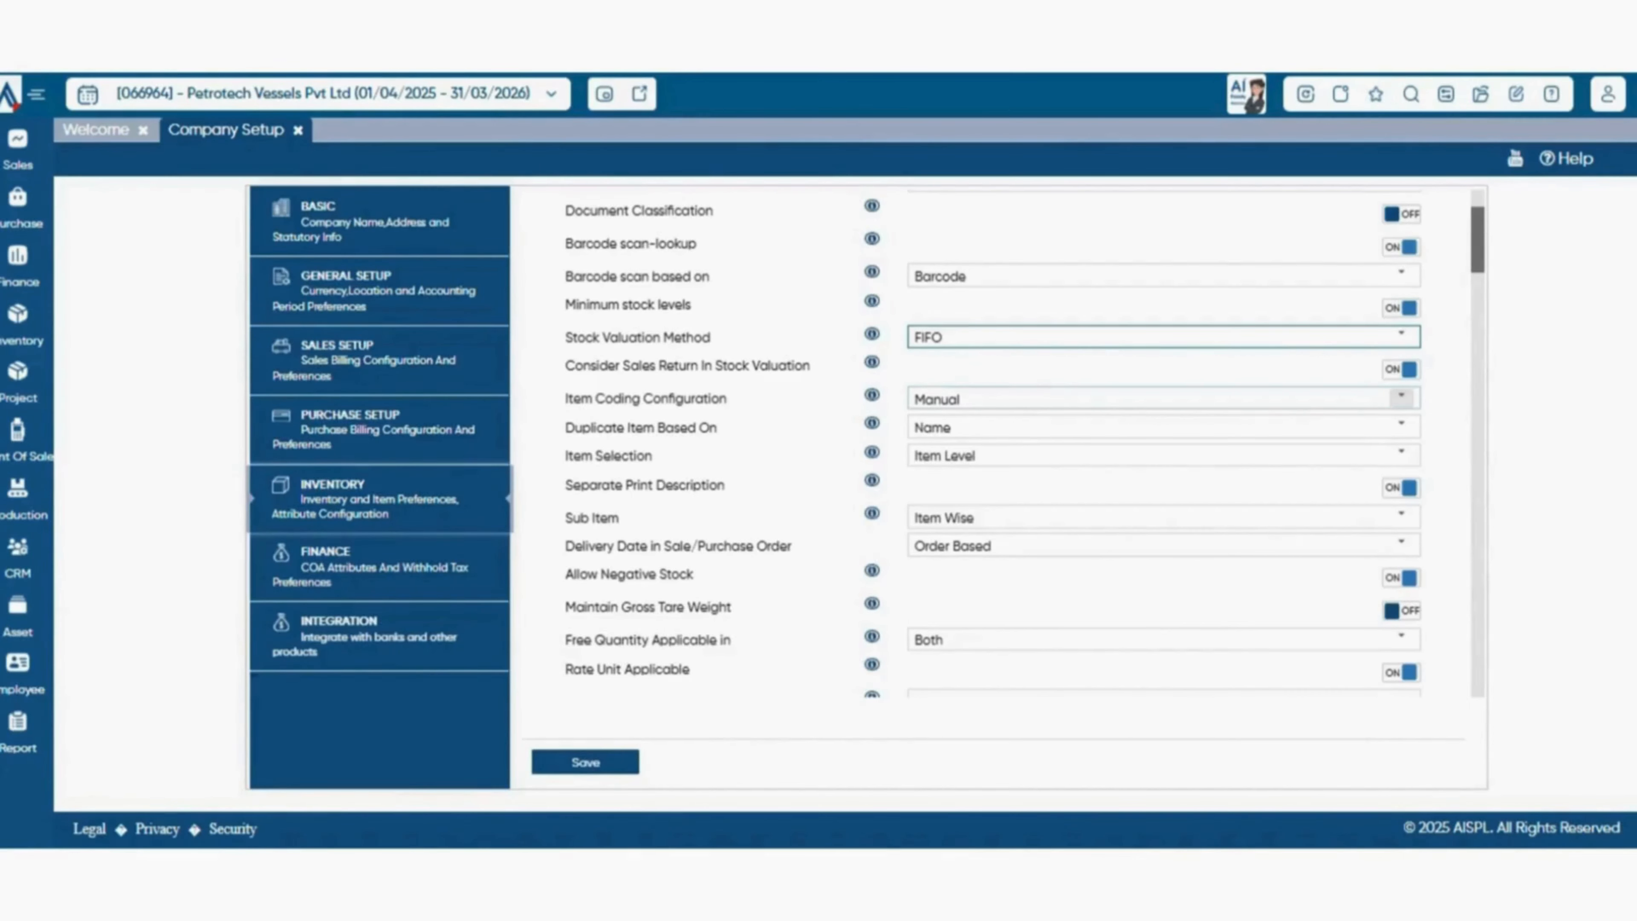
Review the item coding configuration choices and the criteria for detecting duplicate items.
left_click(1401, 398)
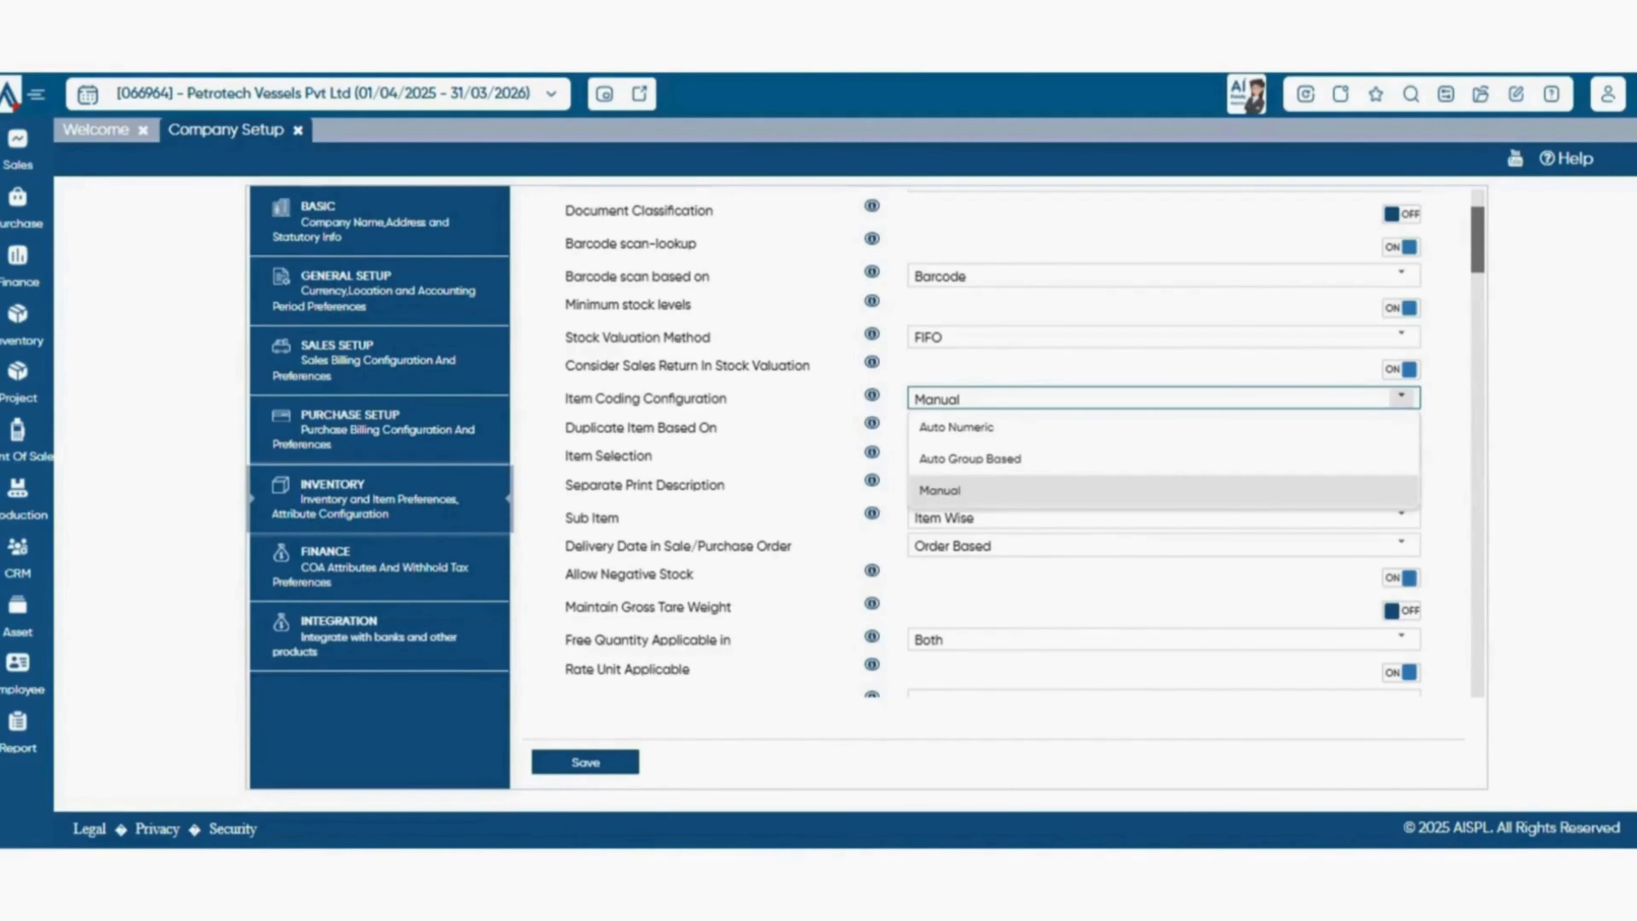
left_click(1401, 398)
scroll(1401, 398, "down", 1)
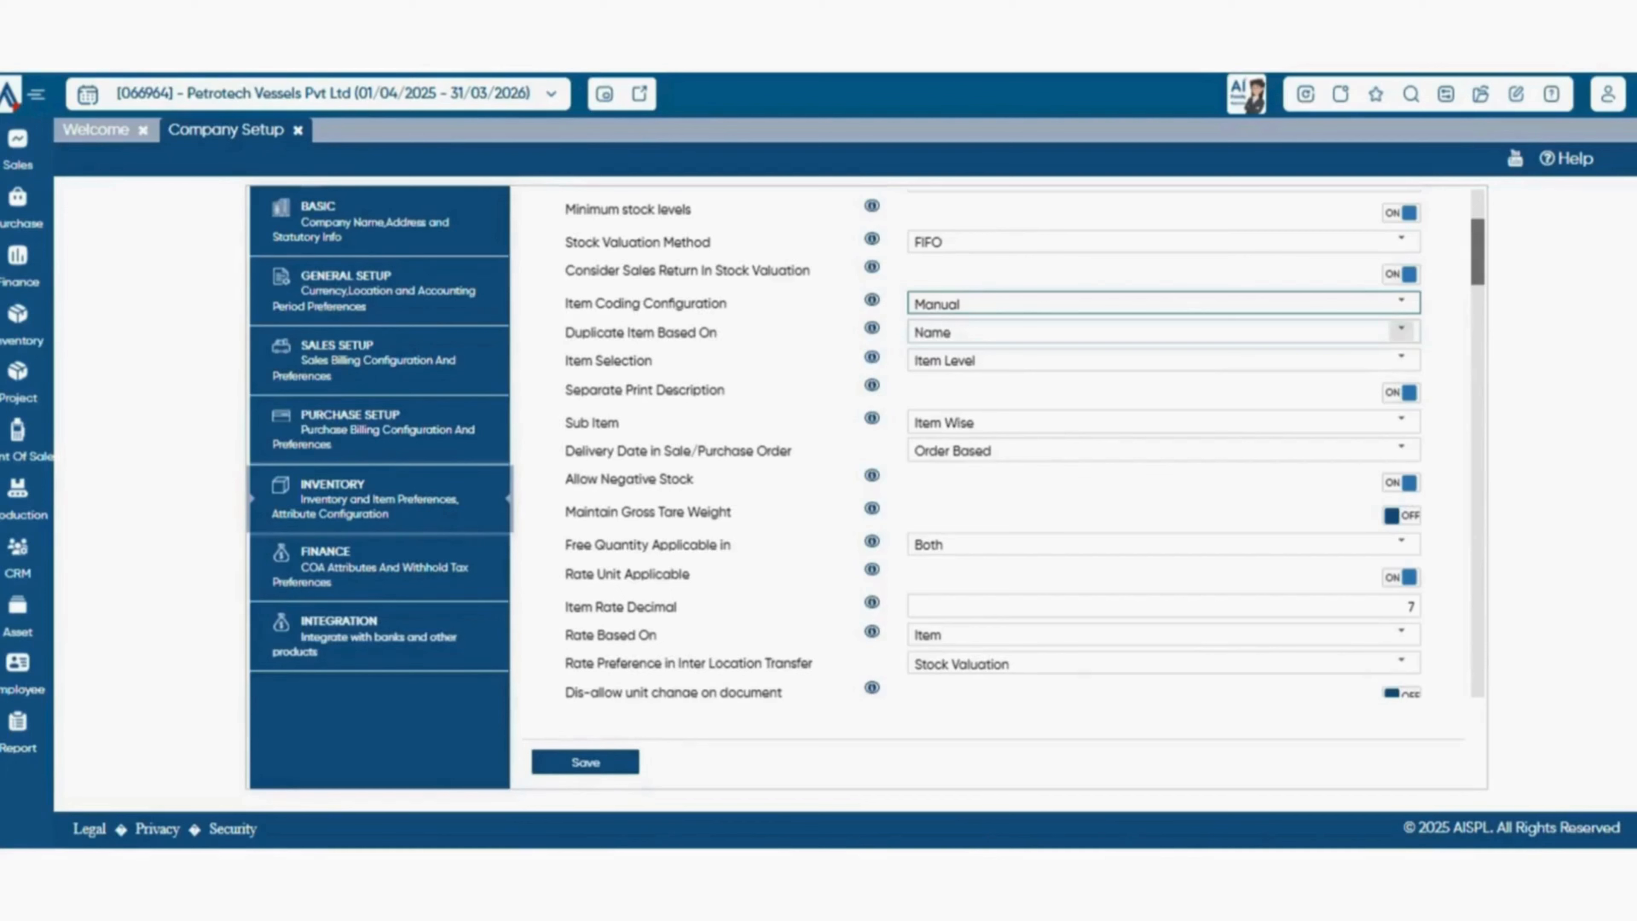
left_click(1402, 331)
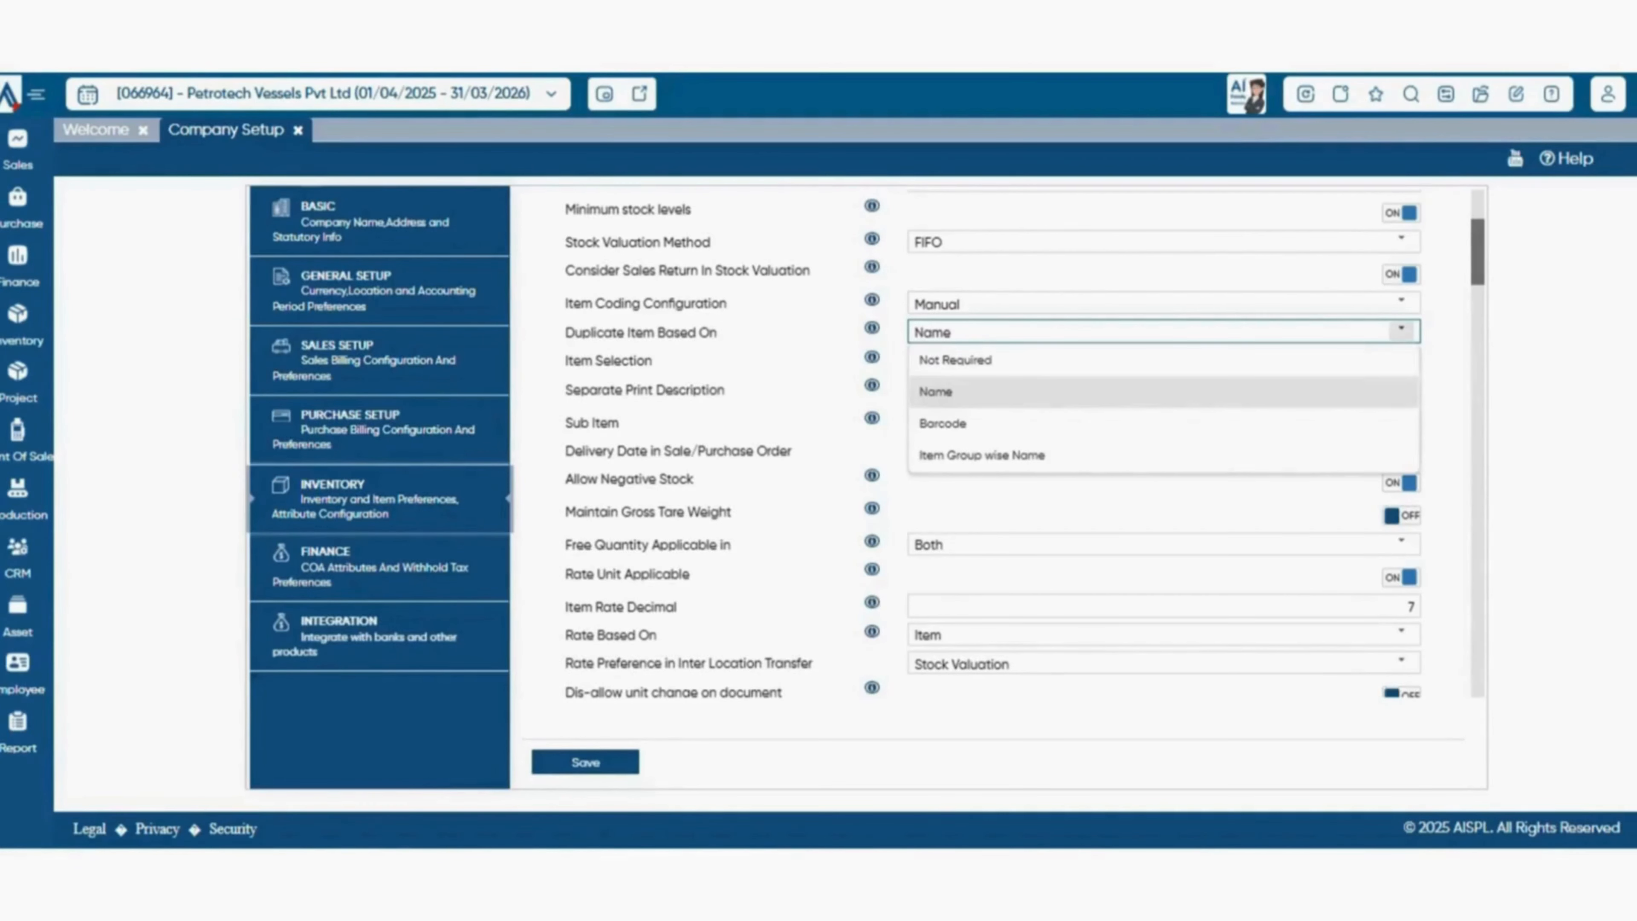
left_click(1401, 331)
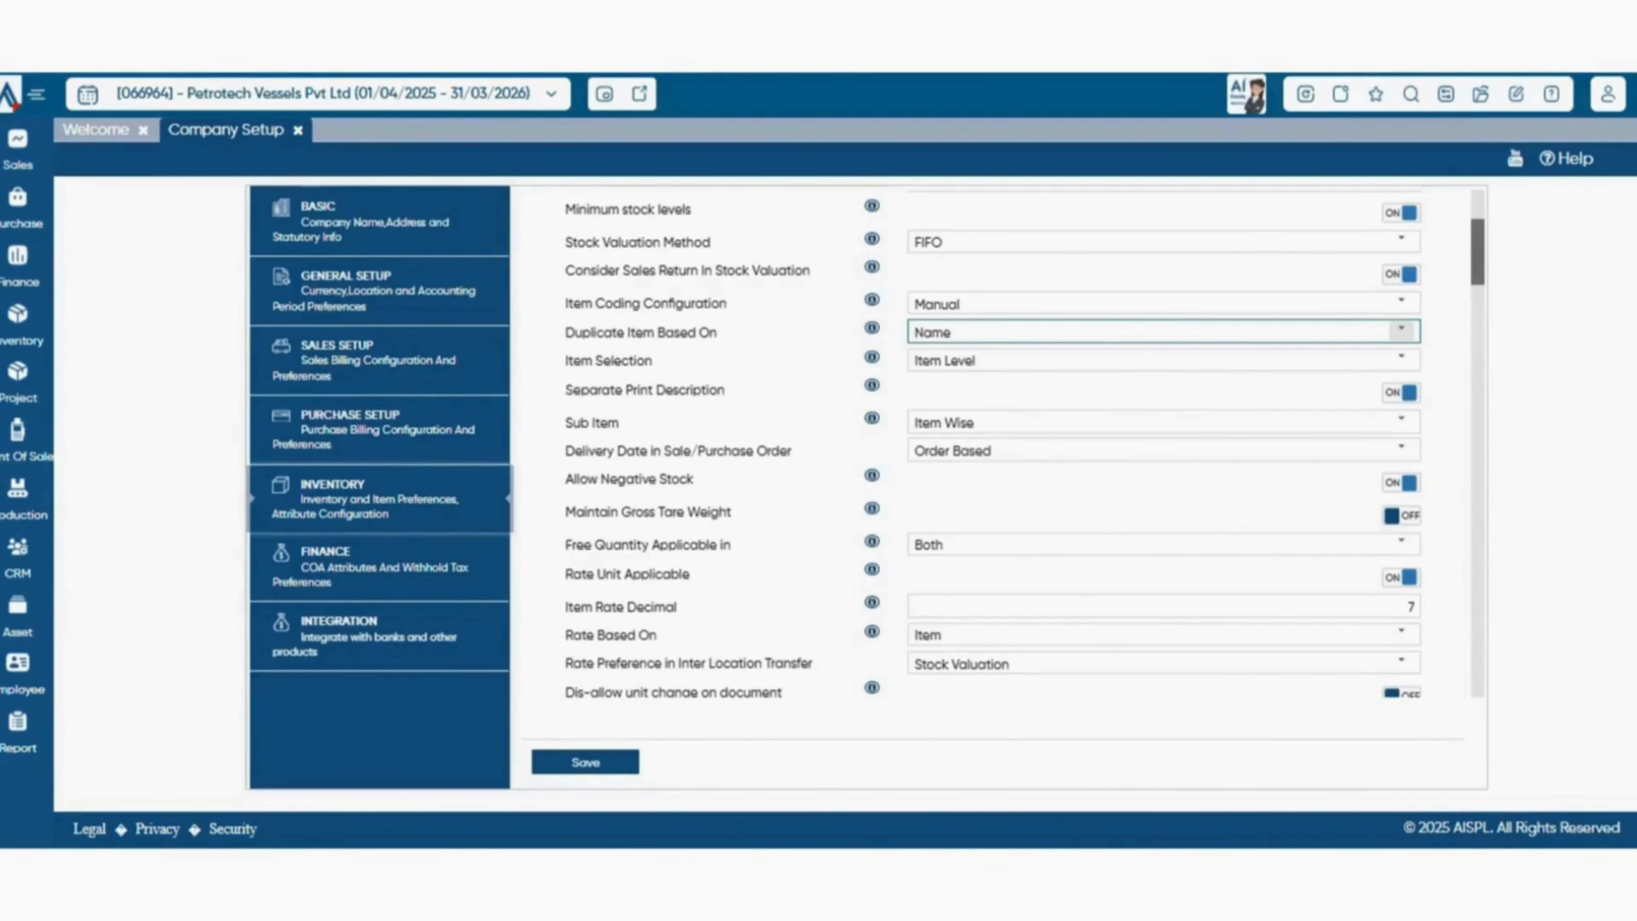
Keep item selection at Item Level and review the delivery date choices for sale and purchase orders.
left_click(1401, 359)
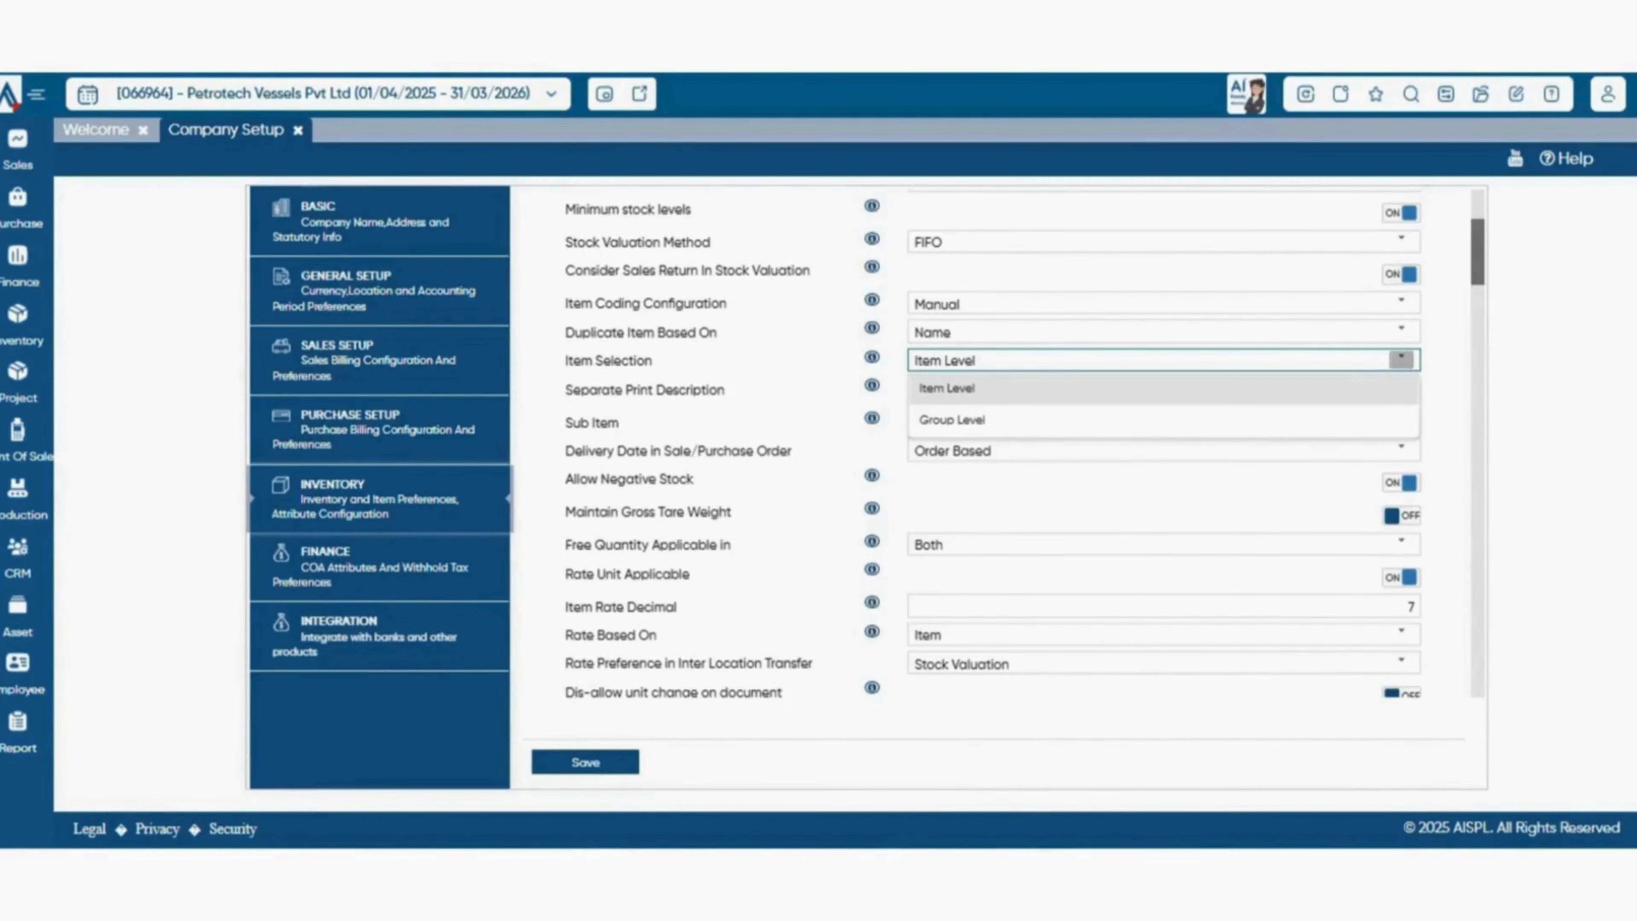
left_click(946, 388)
scroll(1025, 445, "down", 1)
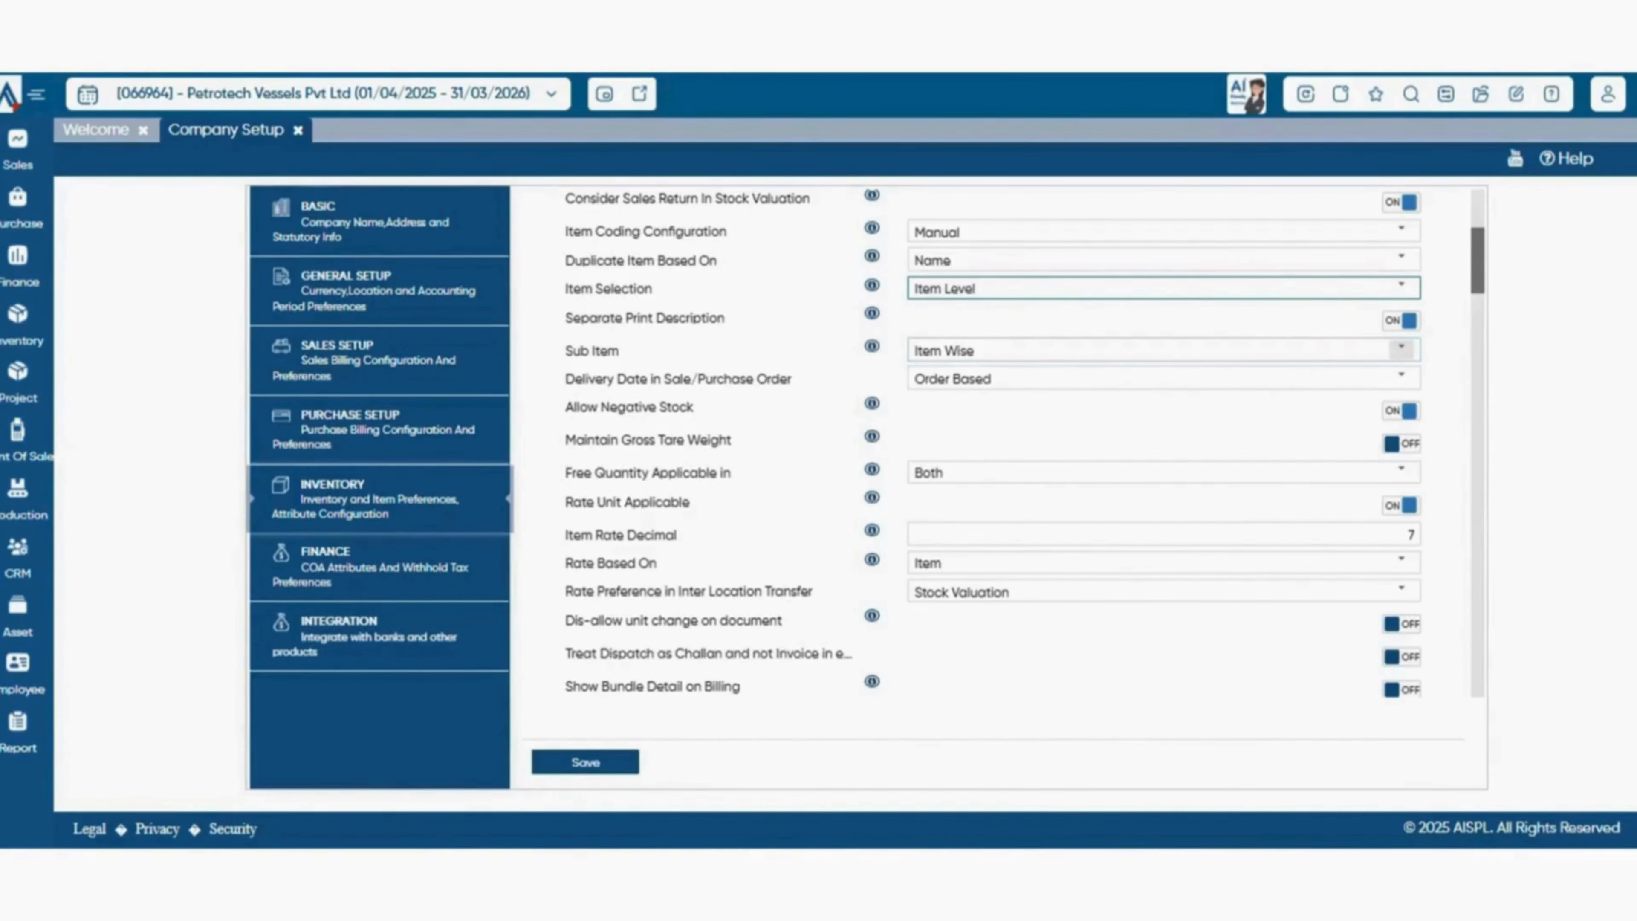
scroll(1402, 356, "down", 3)
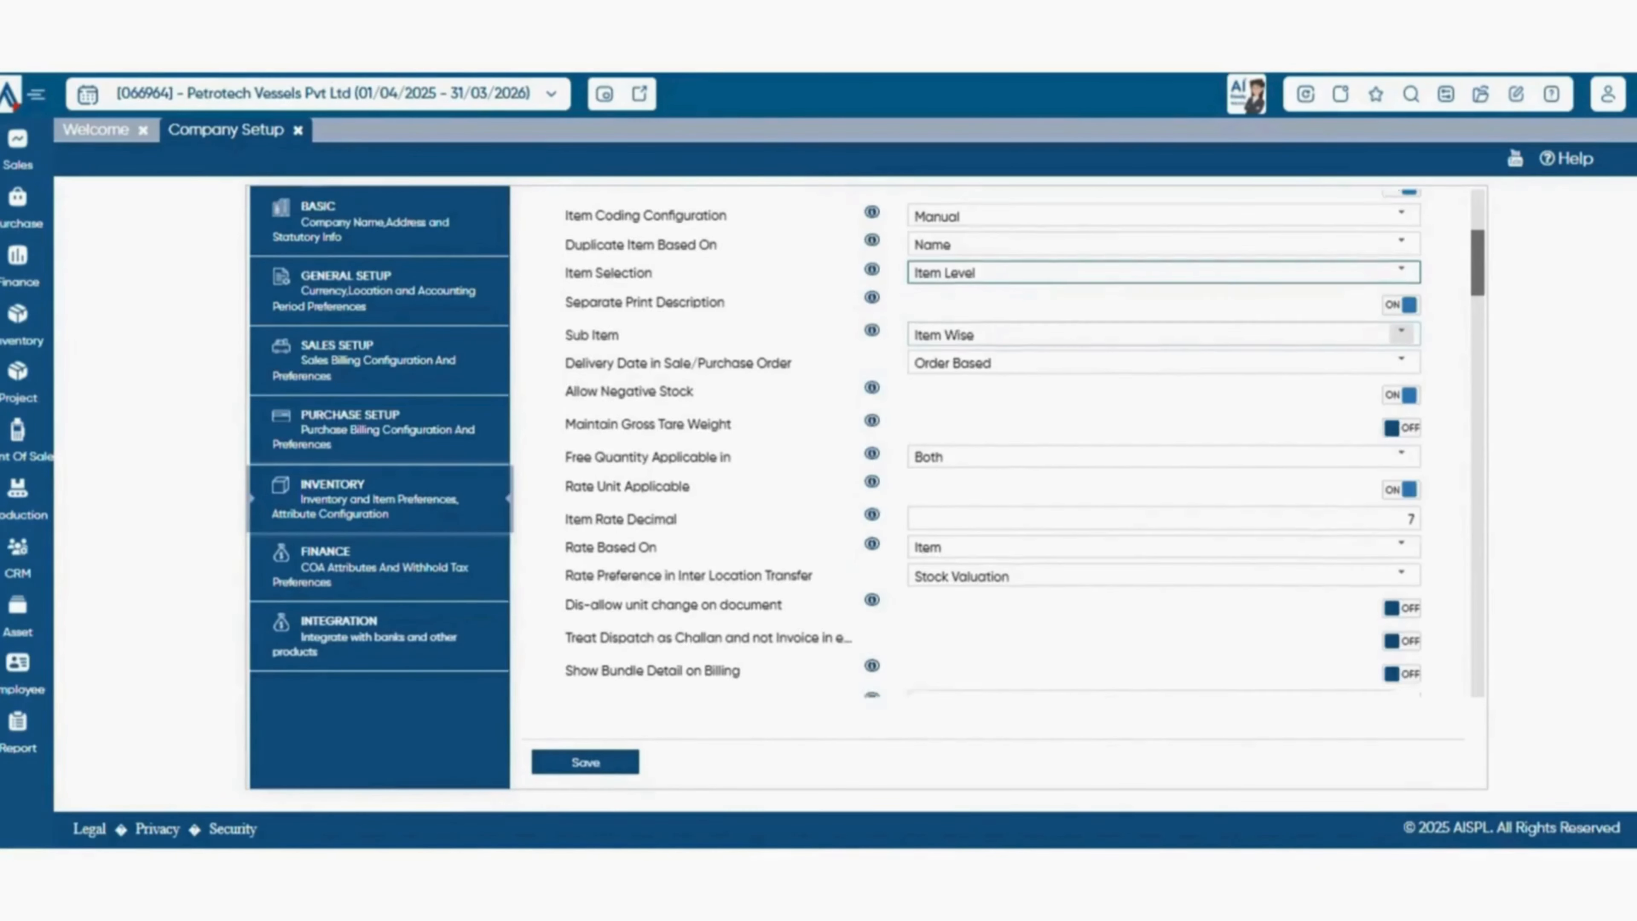
scroll(1026, 445, "up", 1)
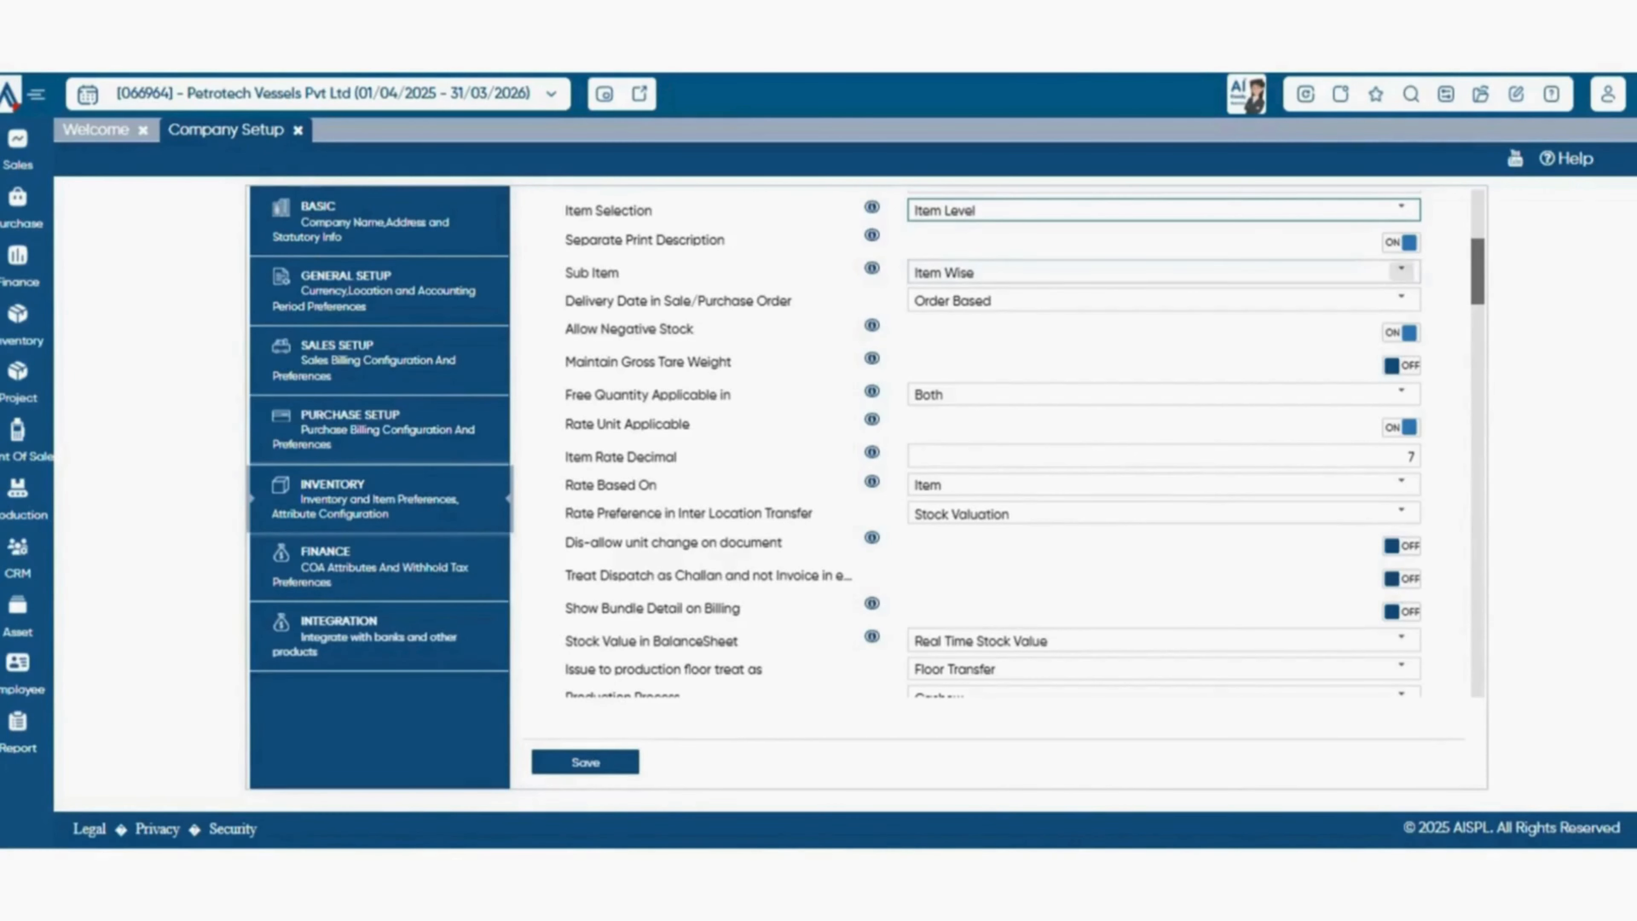
left_click(1402, 299)
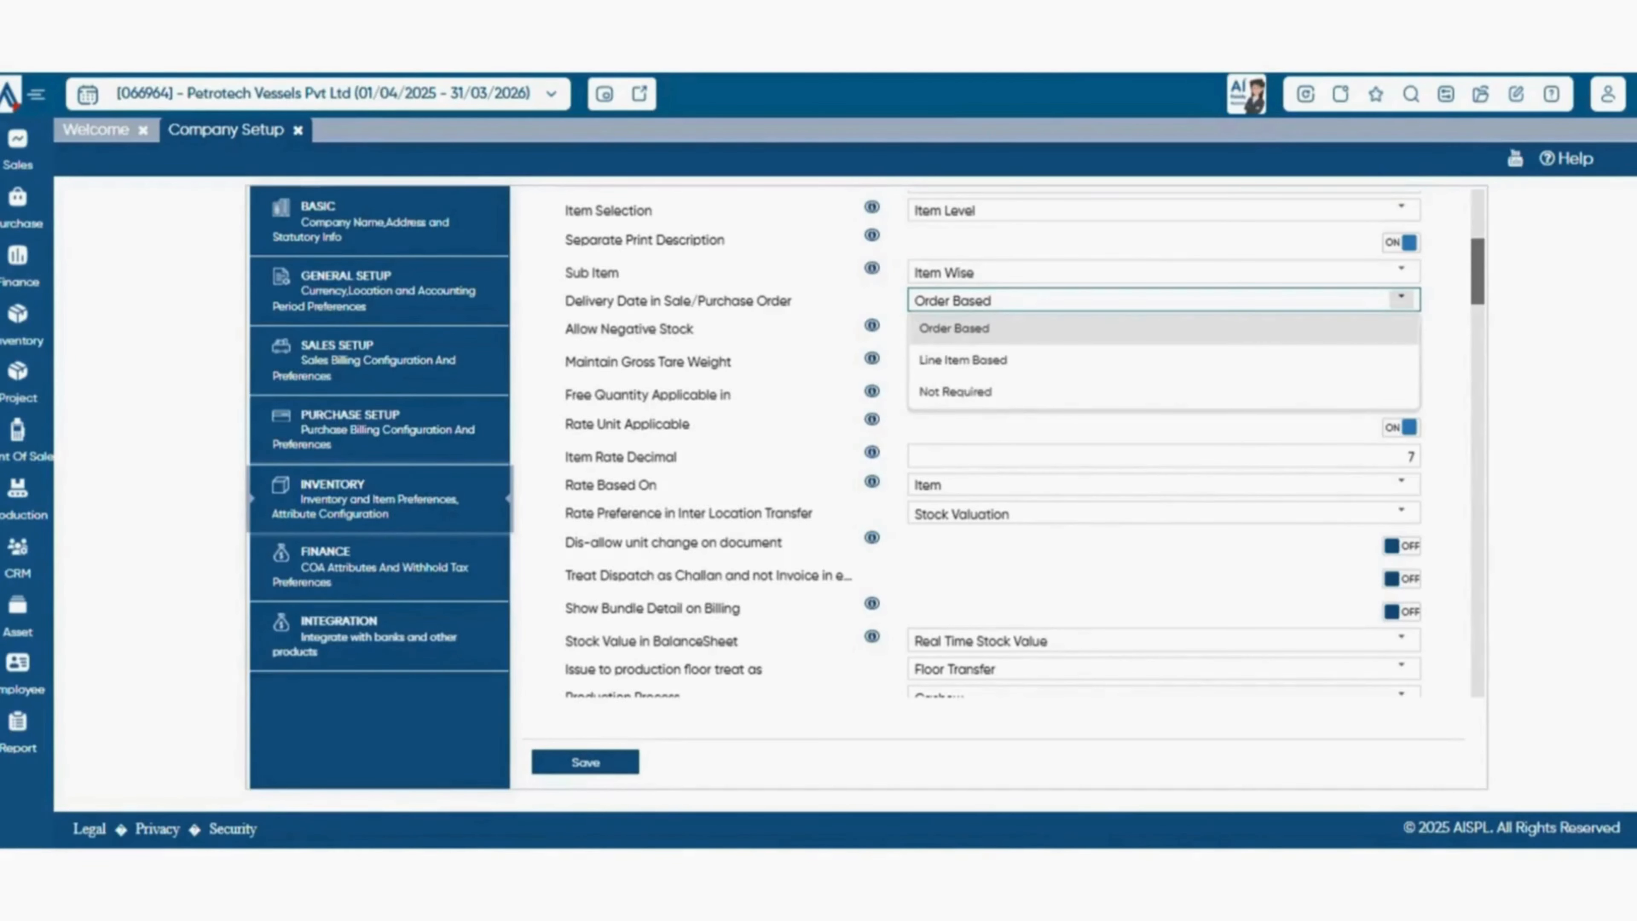
left_click(1402, 299)
Review where free quantity can be applied and what the item rate can be based on.
scroll(1025, 444, "down", 1)
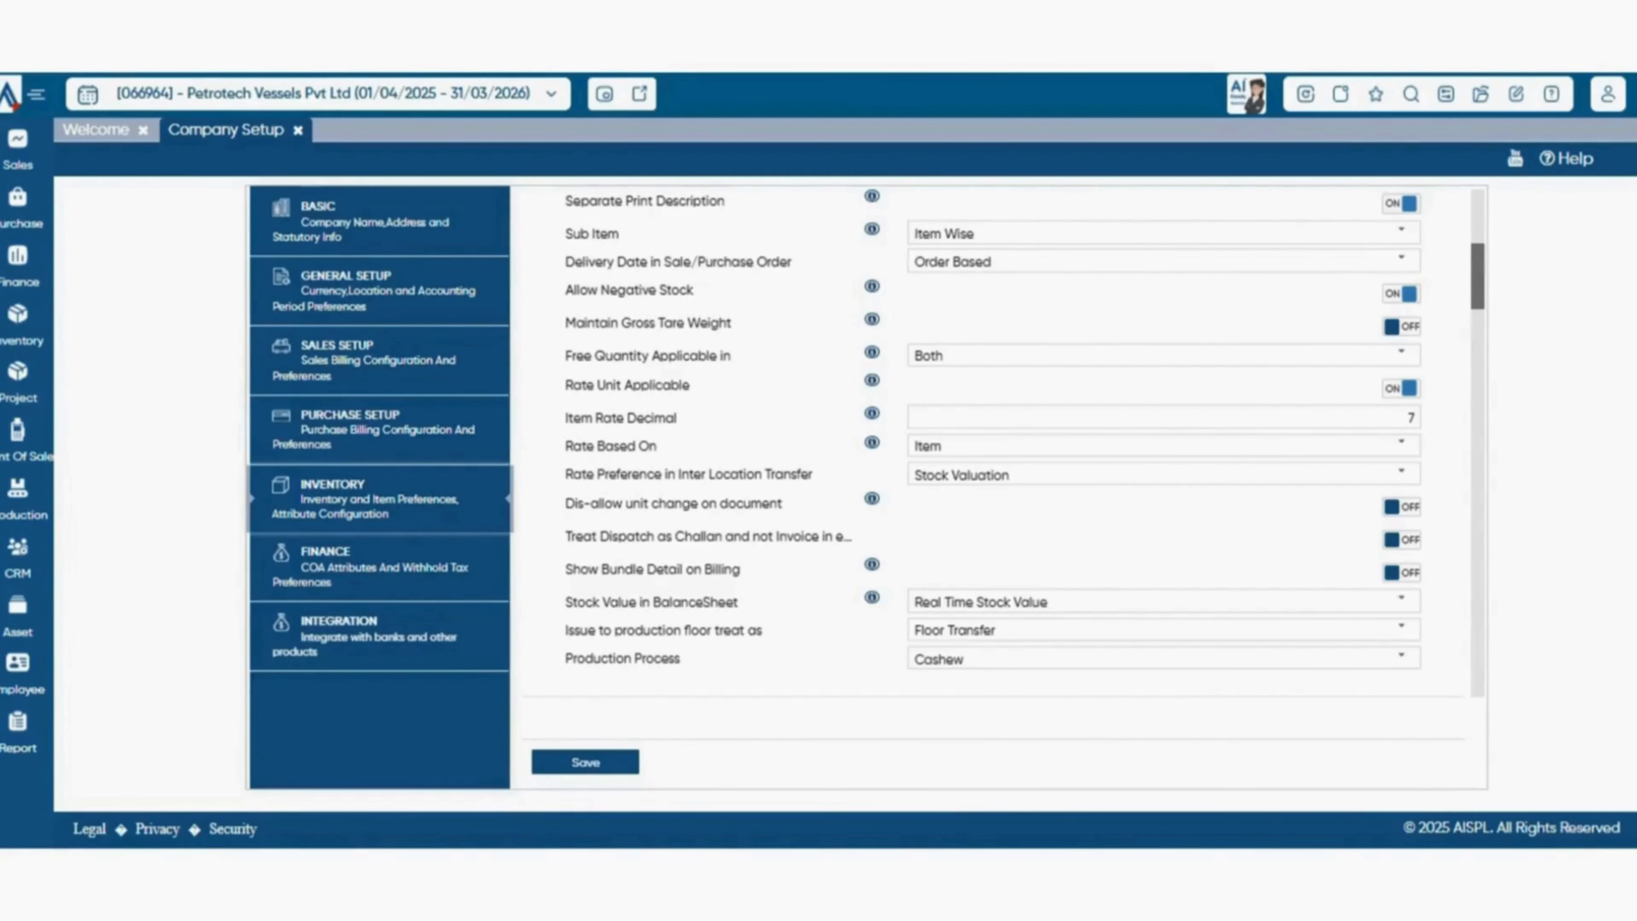
scroll(1004, 443, "down", 1)
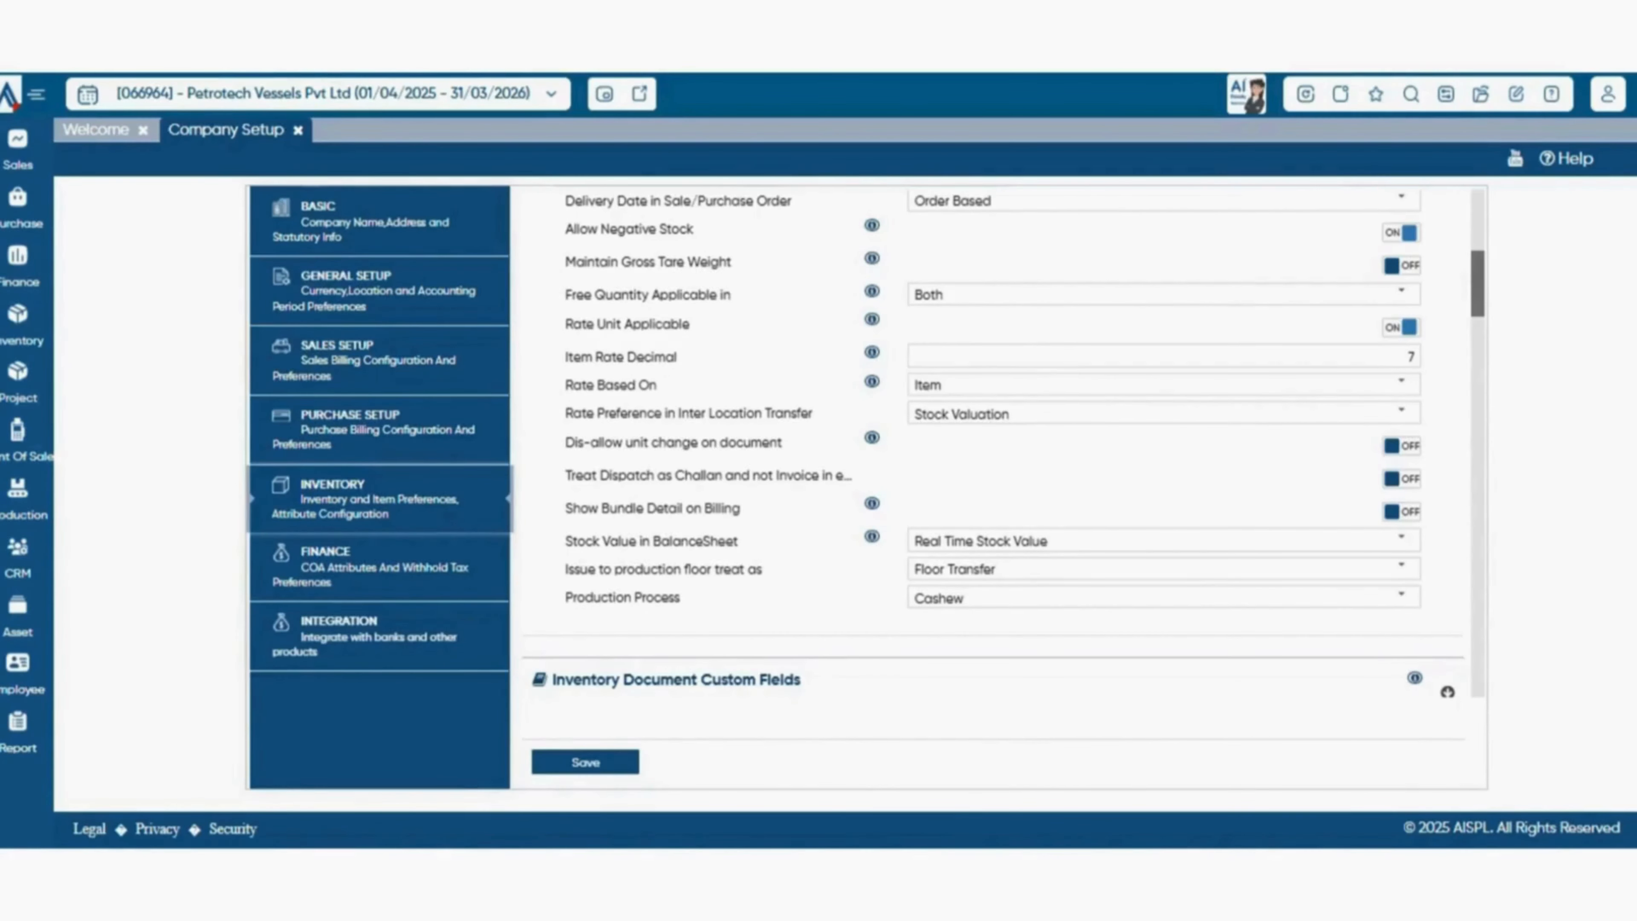
left_click(1402, 294)
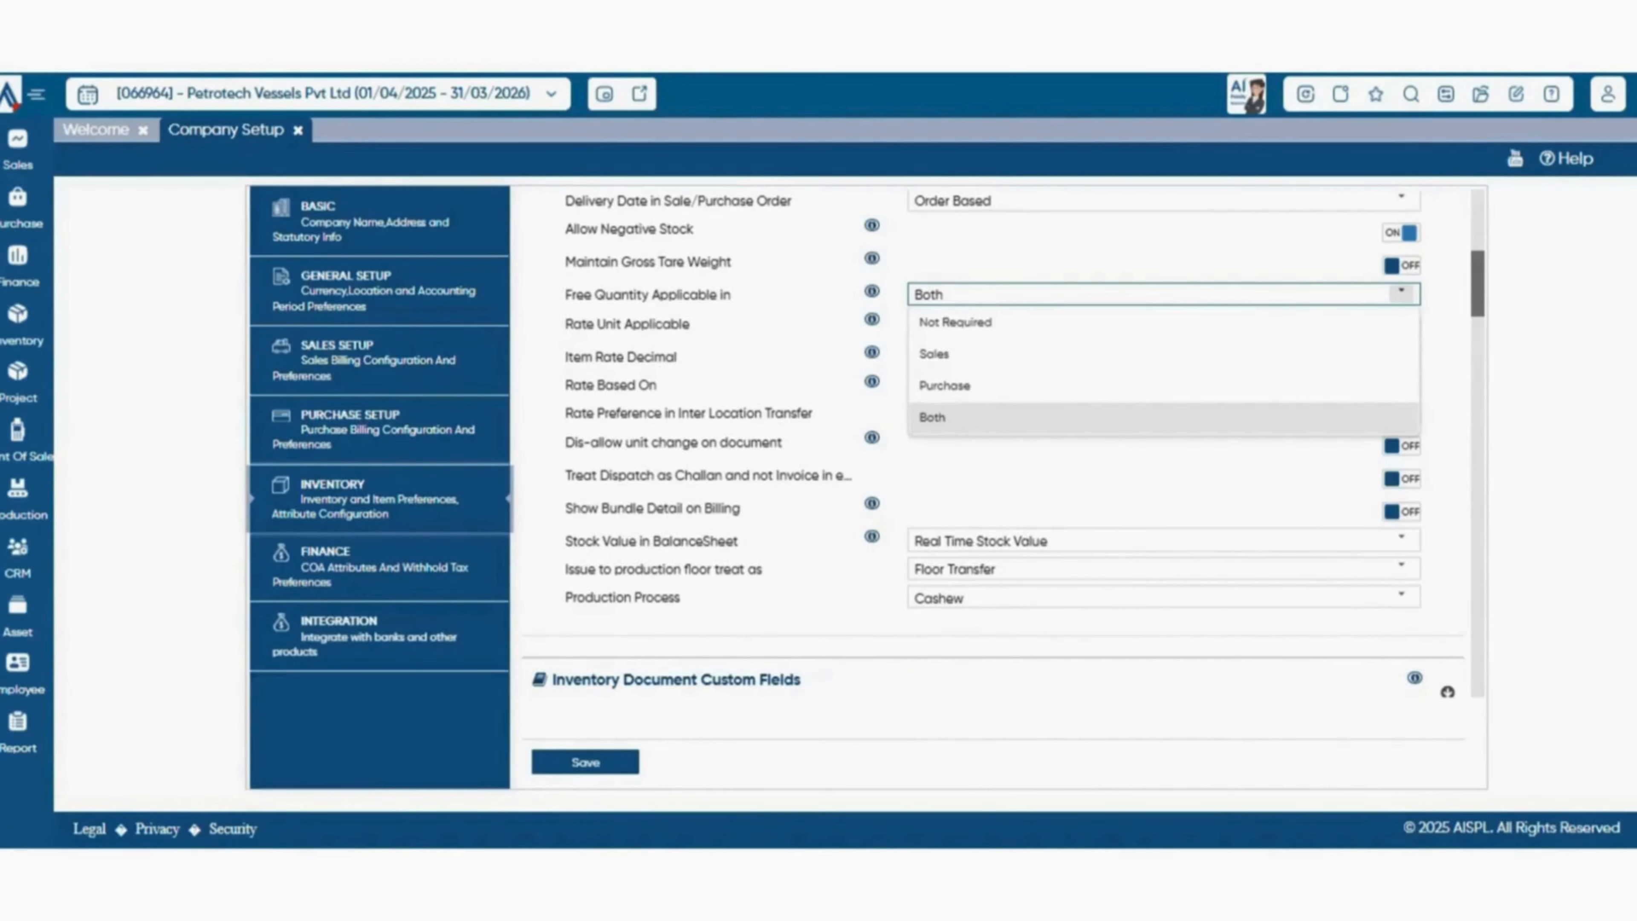
left_click(1401, 294)
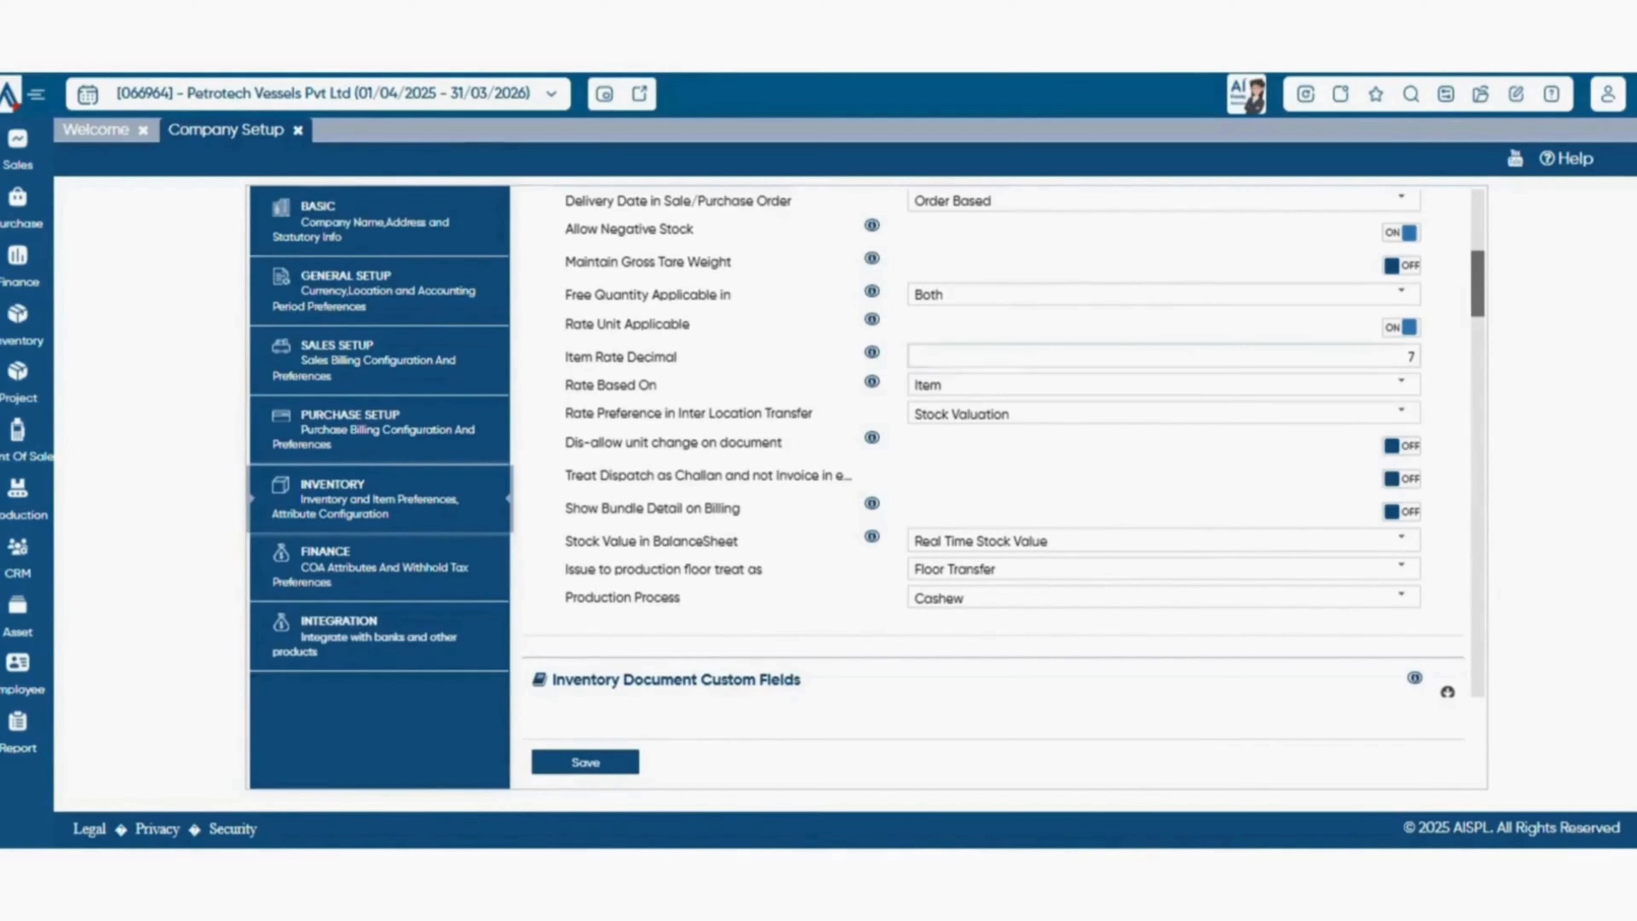
left_click(1401, 384)
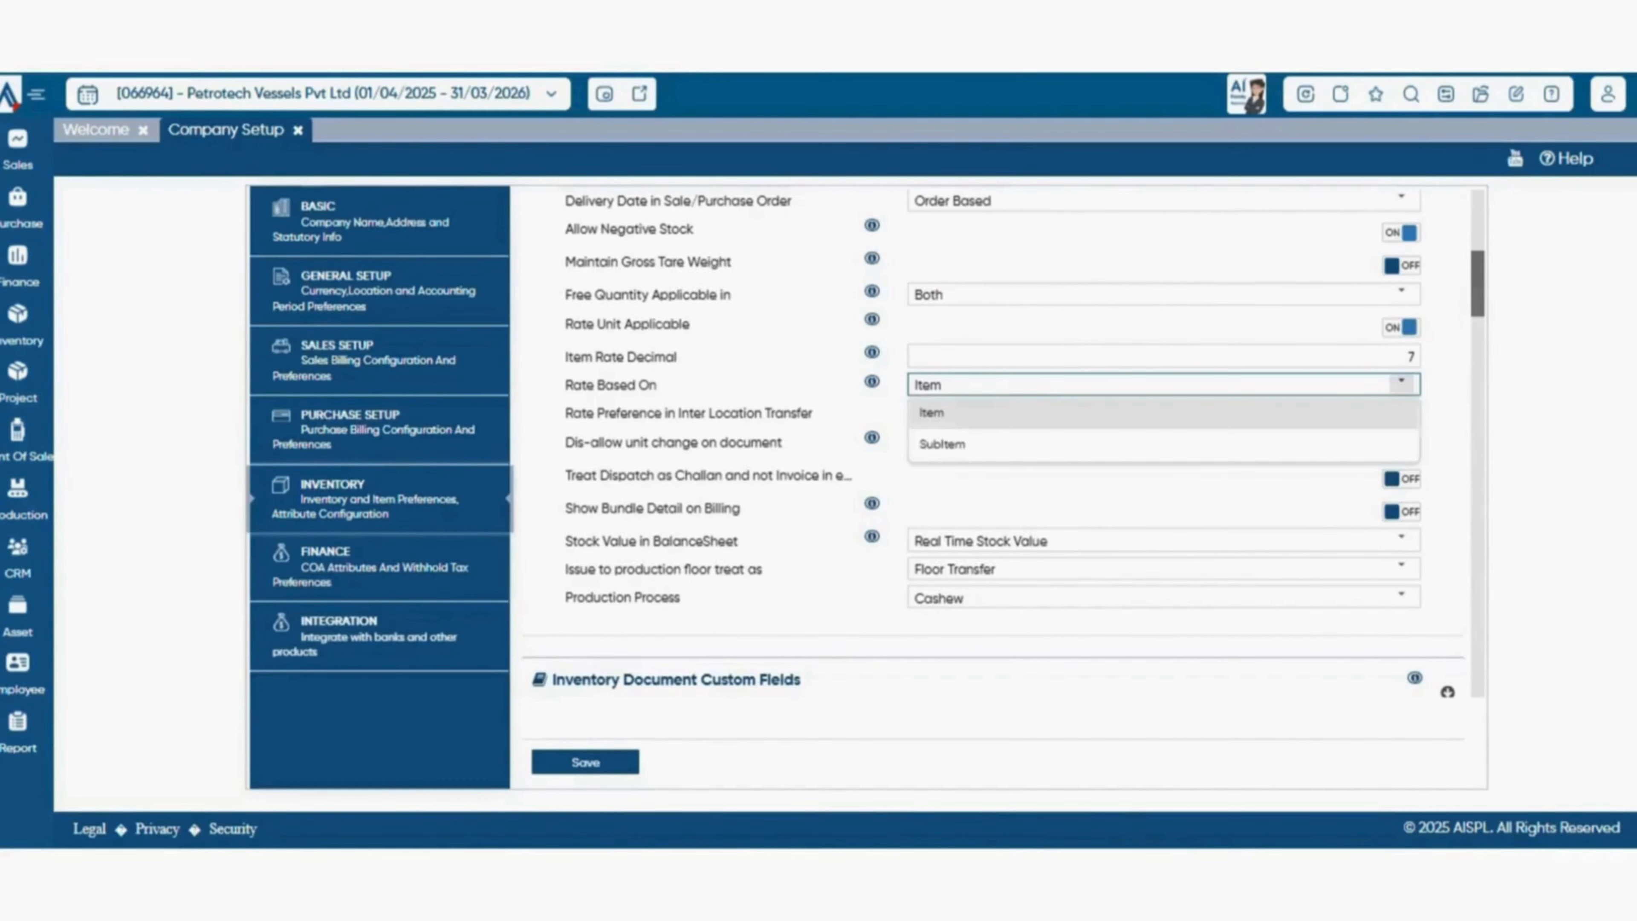
left_click(1401, 384)
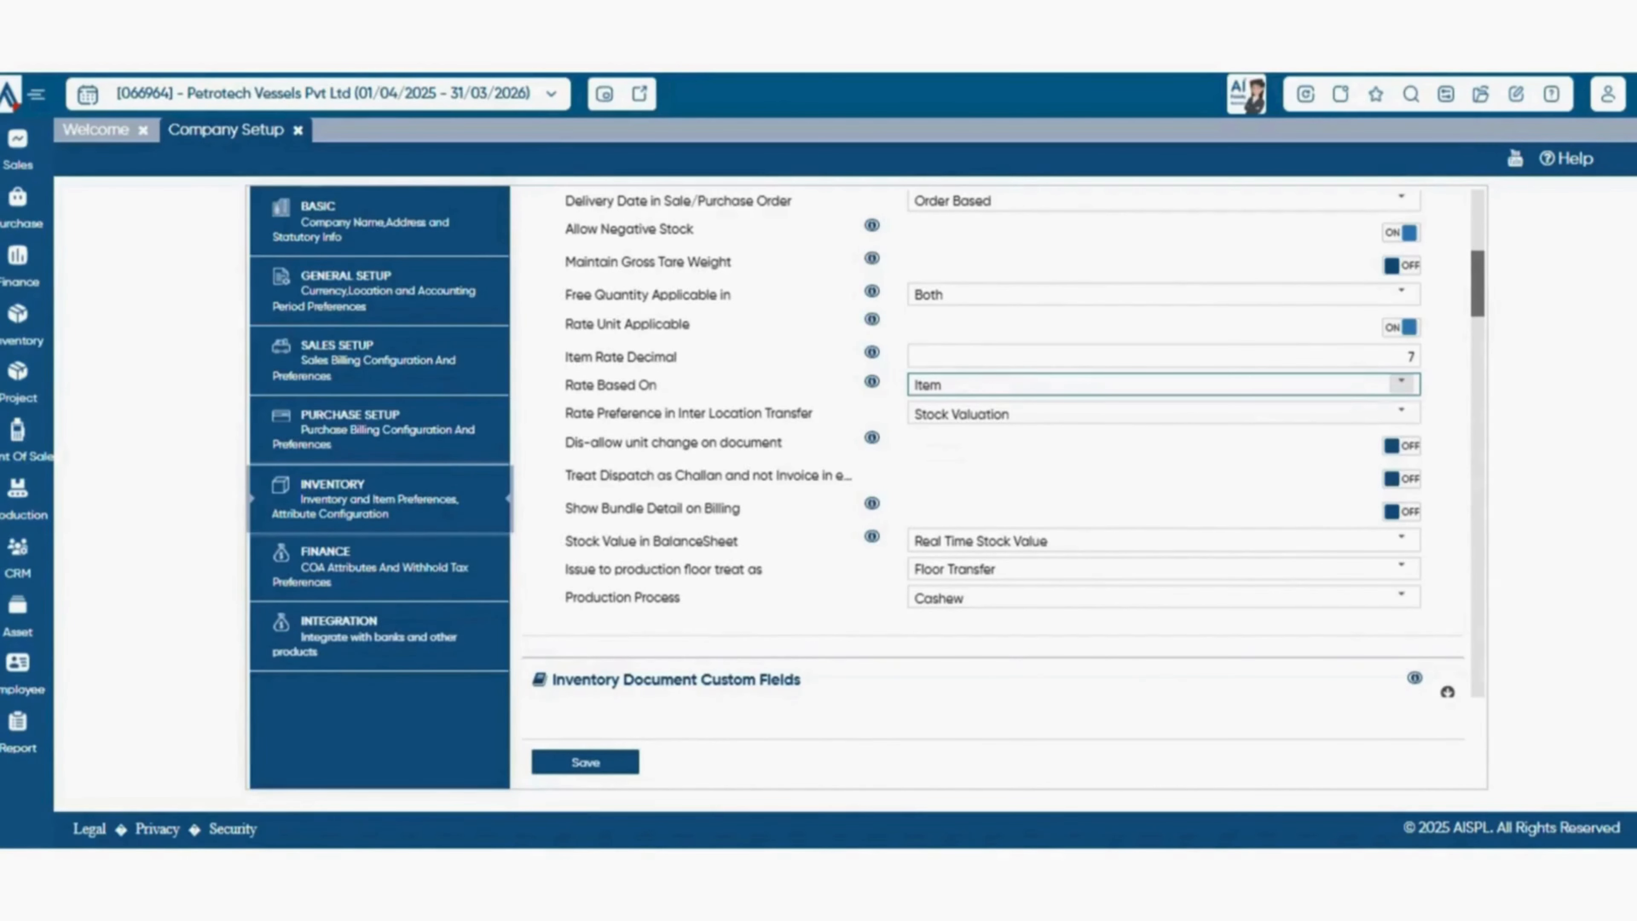
Review the rate preference choices for inter-location transfers and the stock value choices for the balance sheet.
scroll(1004, 445, "down", 3)
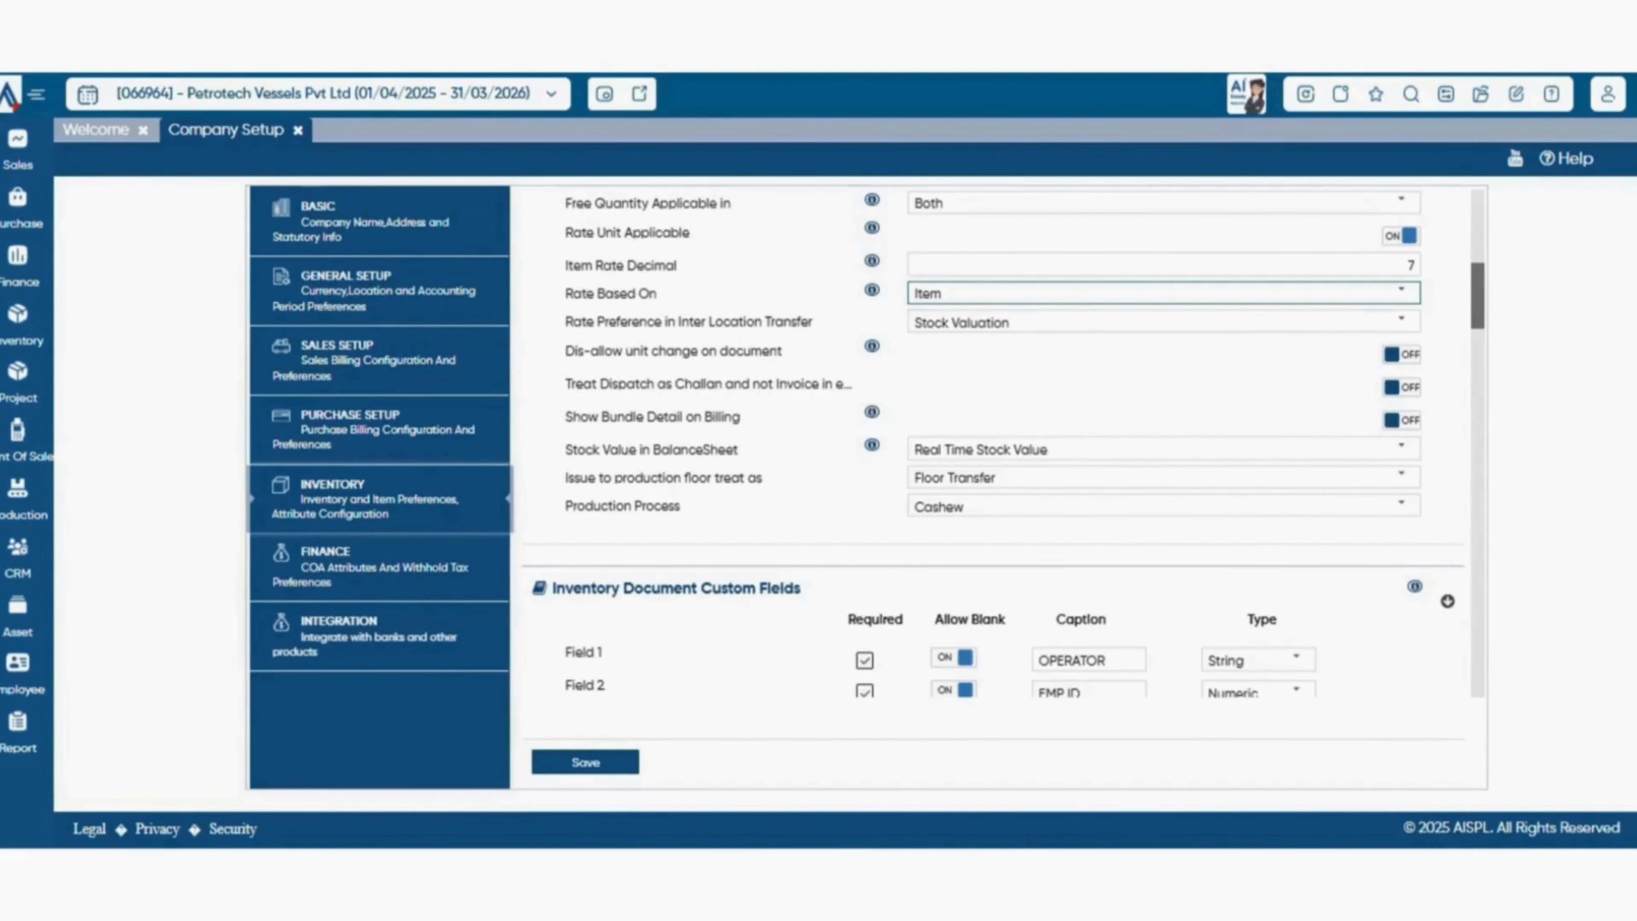
left_click(1401, 320)
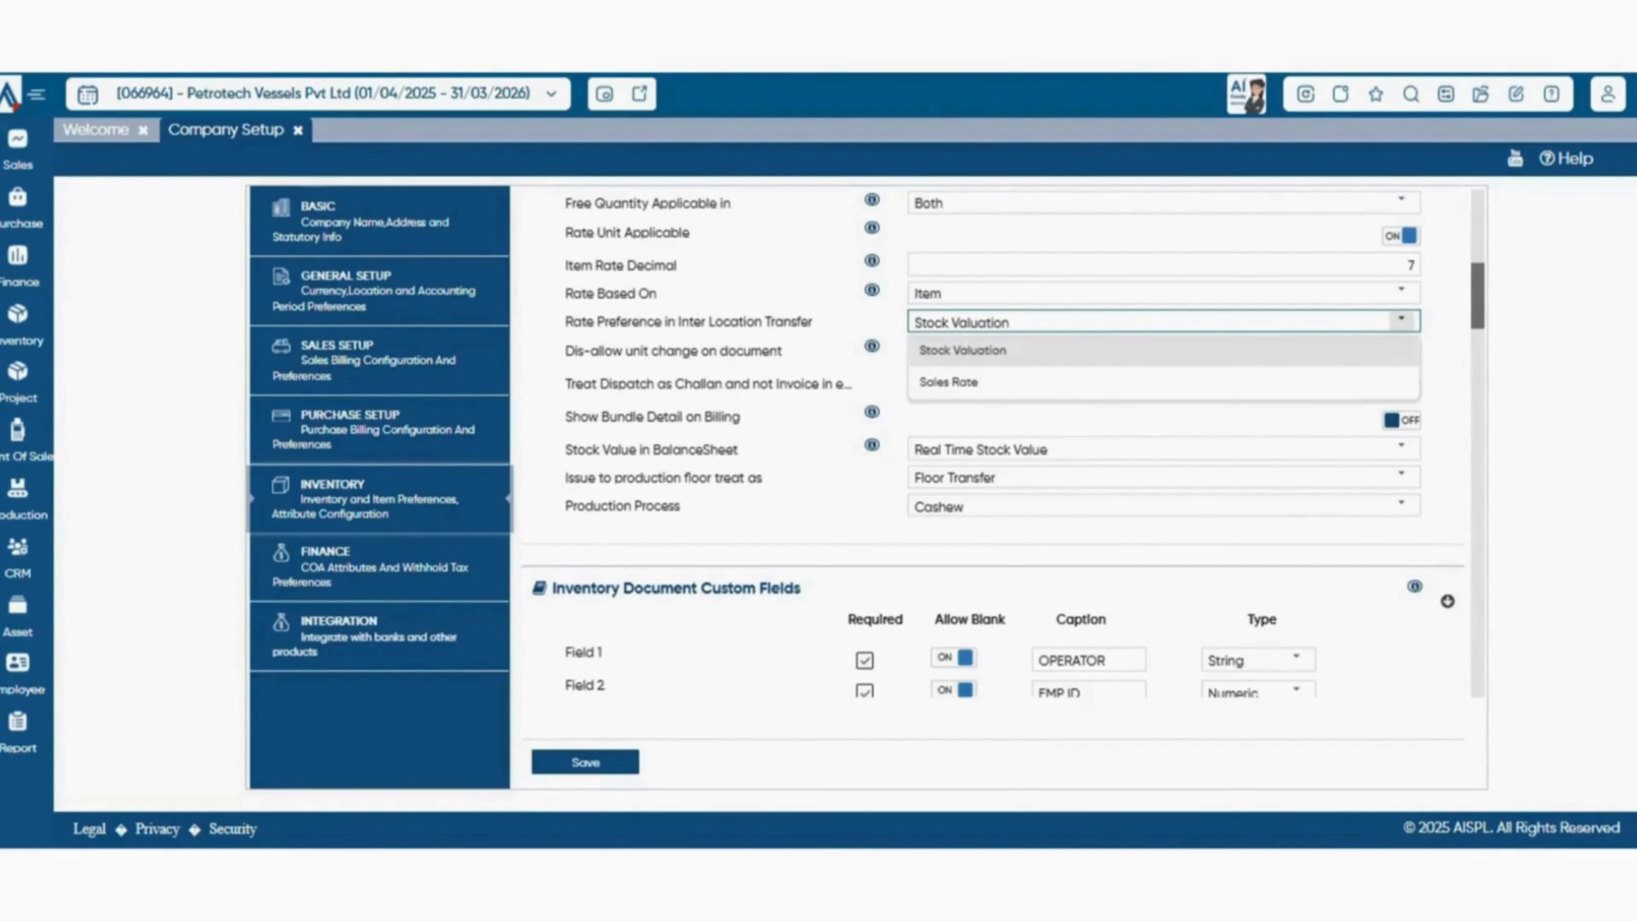
left_click(1401, 320)
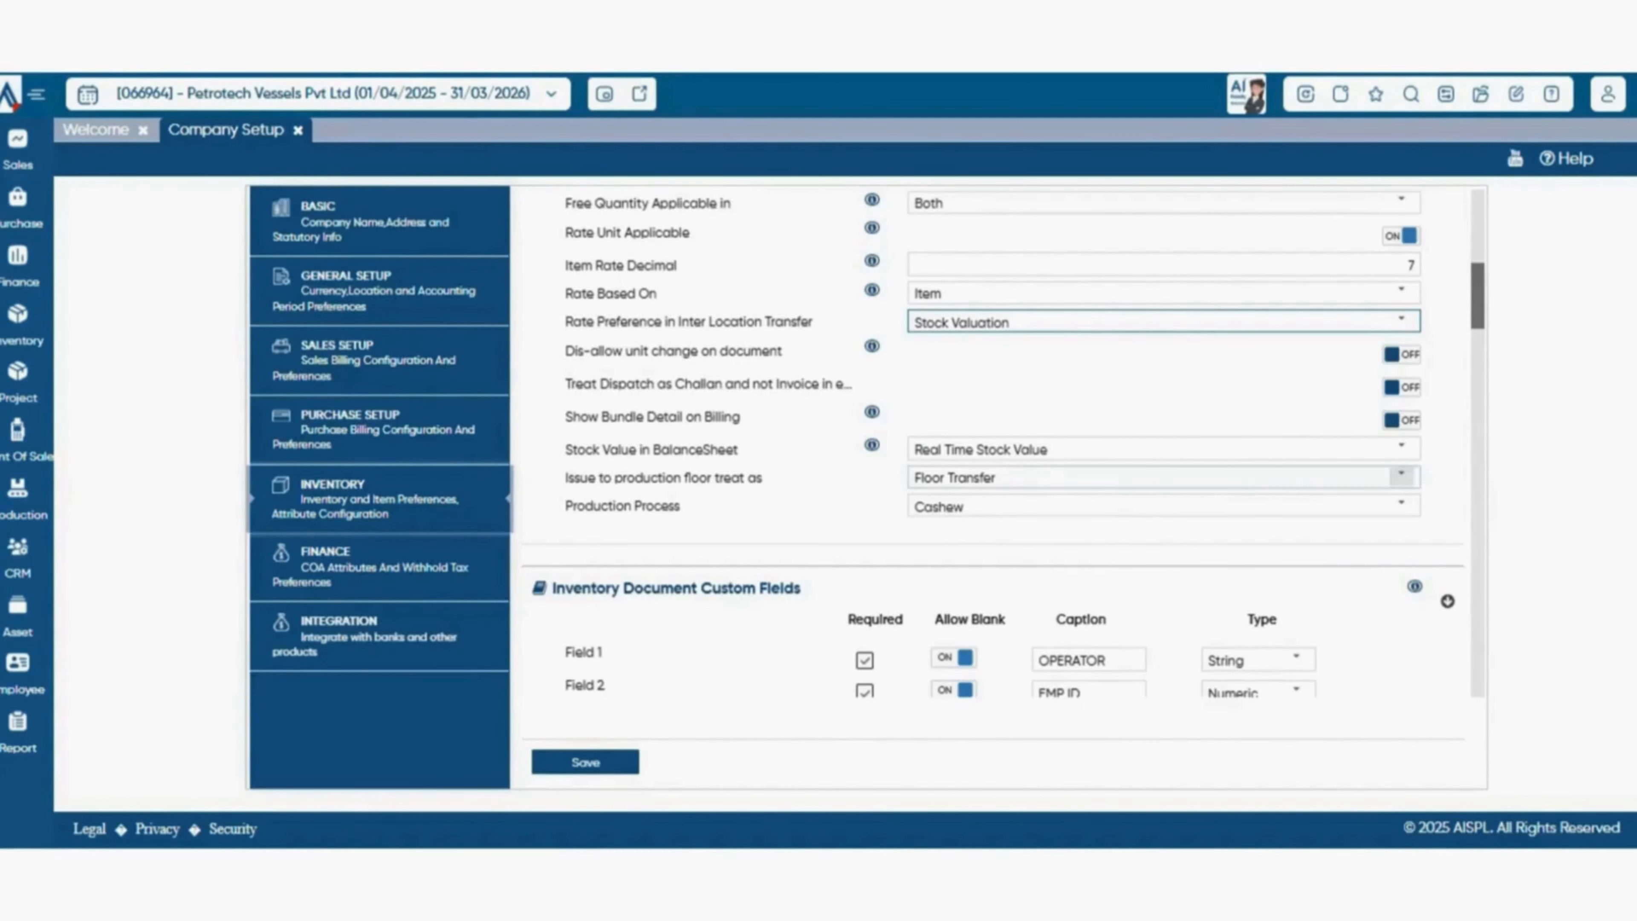
left_click(1402, 446)
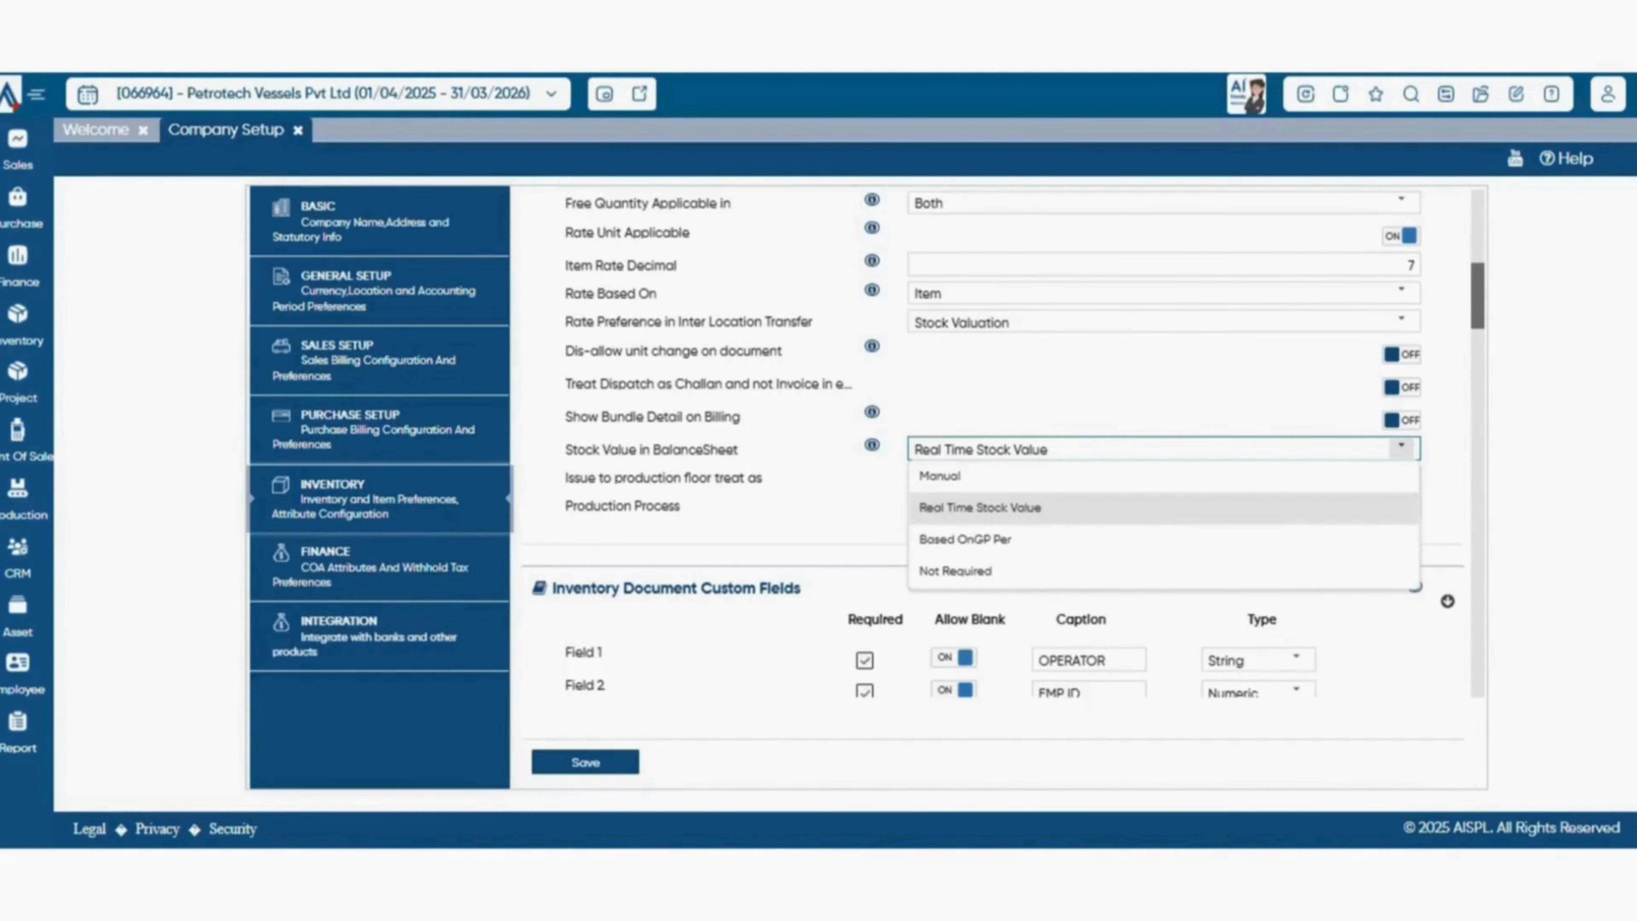
left_click(1402, 448)
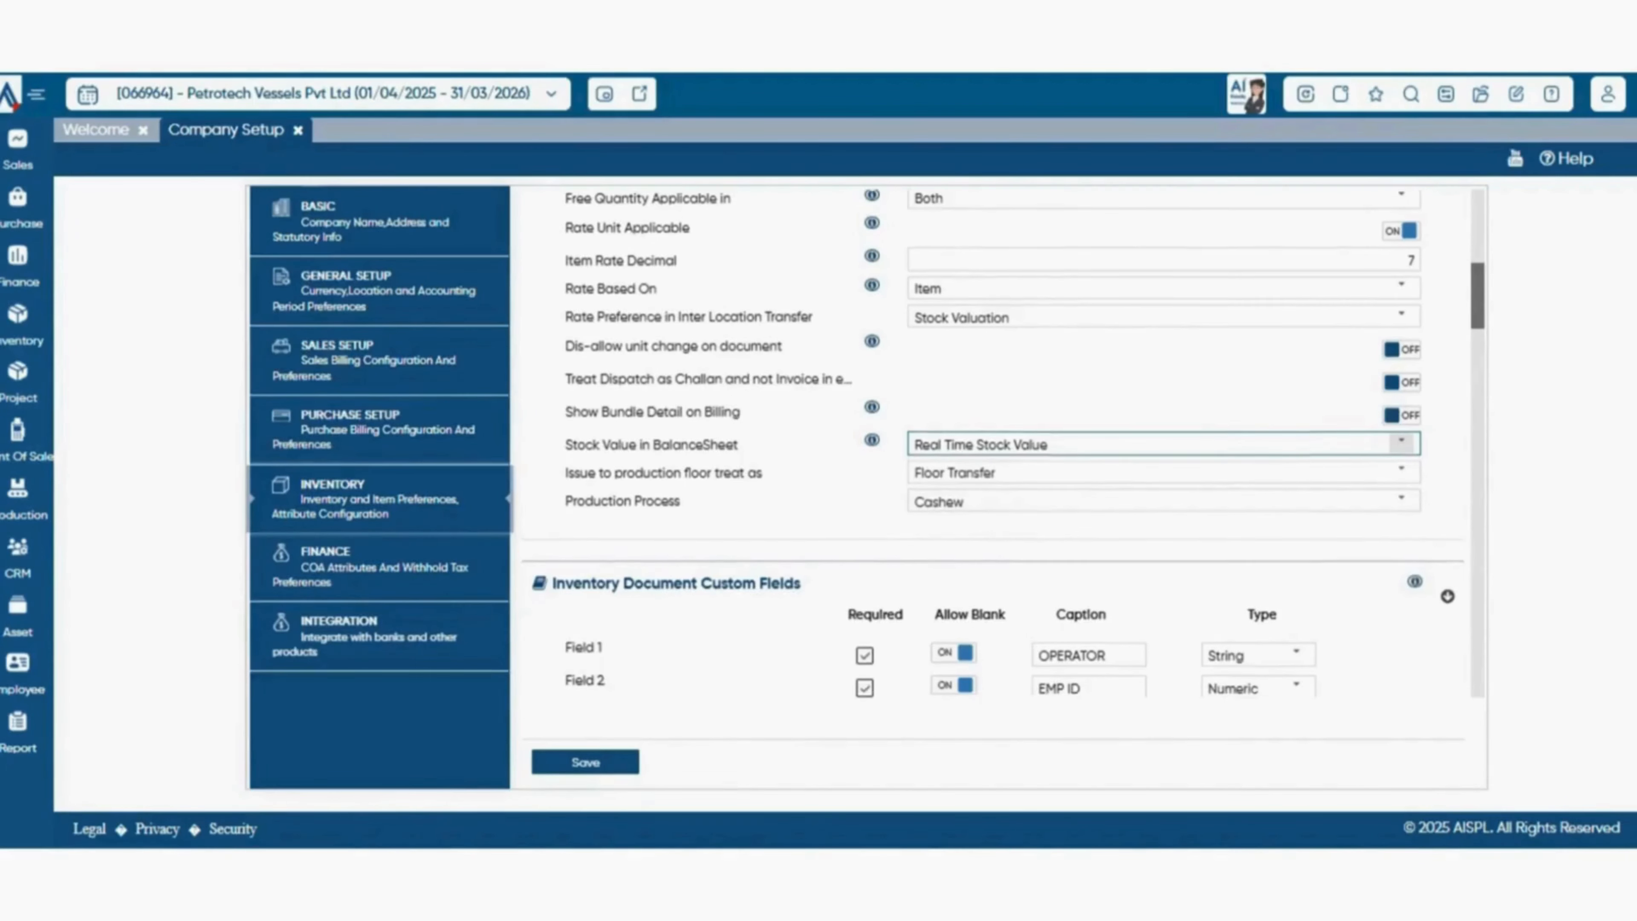
Review the data types available for the OPERATOR inventory document custom field and examine the item master custom fields.
scroll(1004, 443, "down", 2)
scroll(1402, 433, "down", 1)
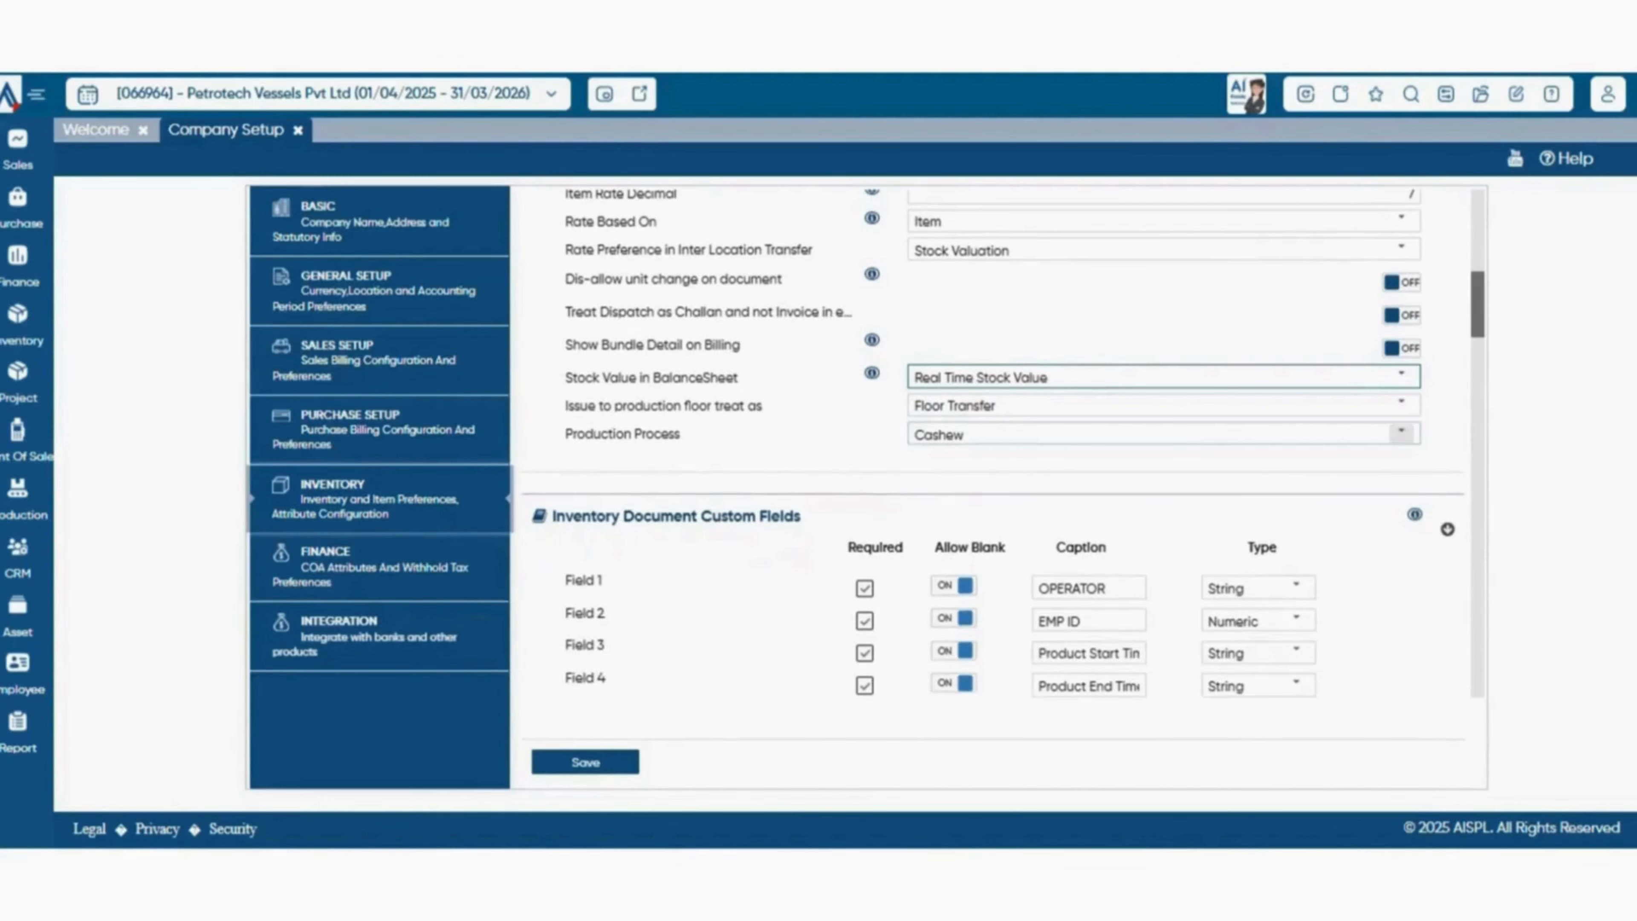
scroll(1002, 442, "down", 5)
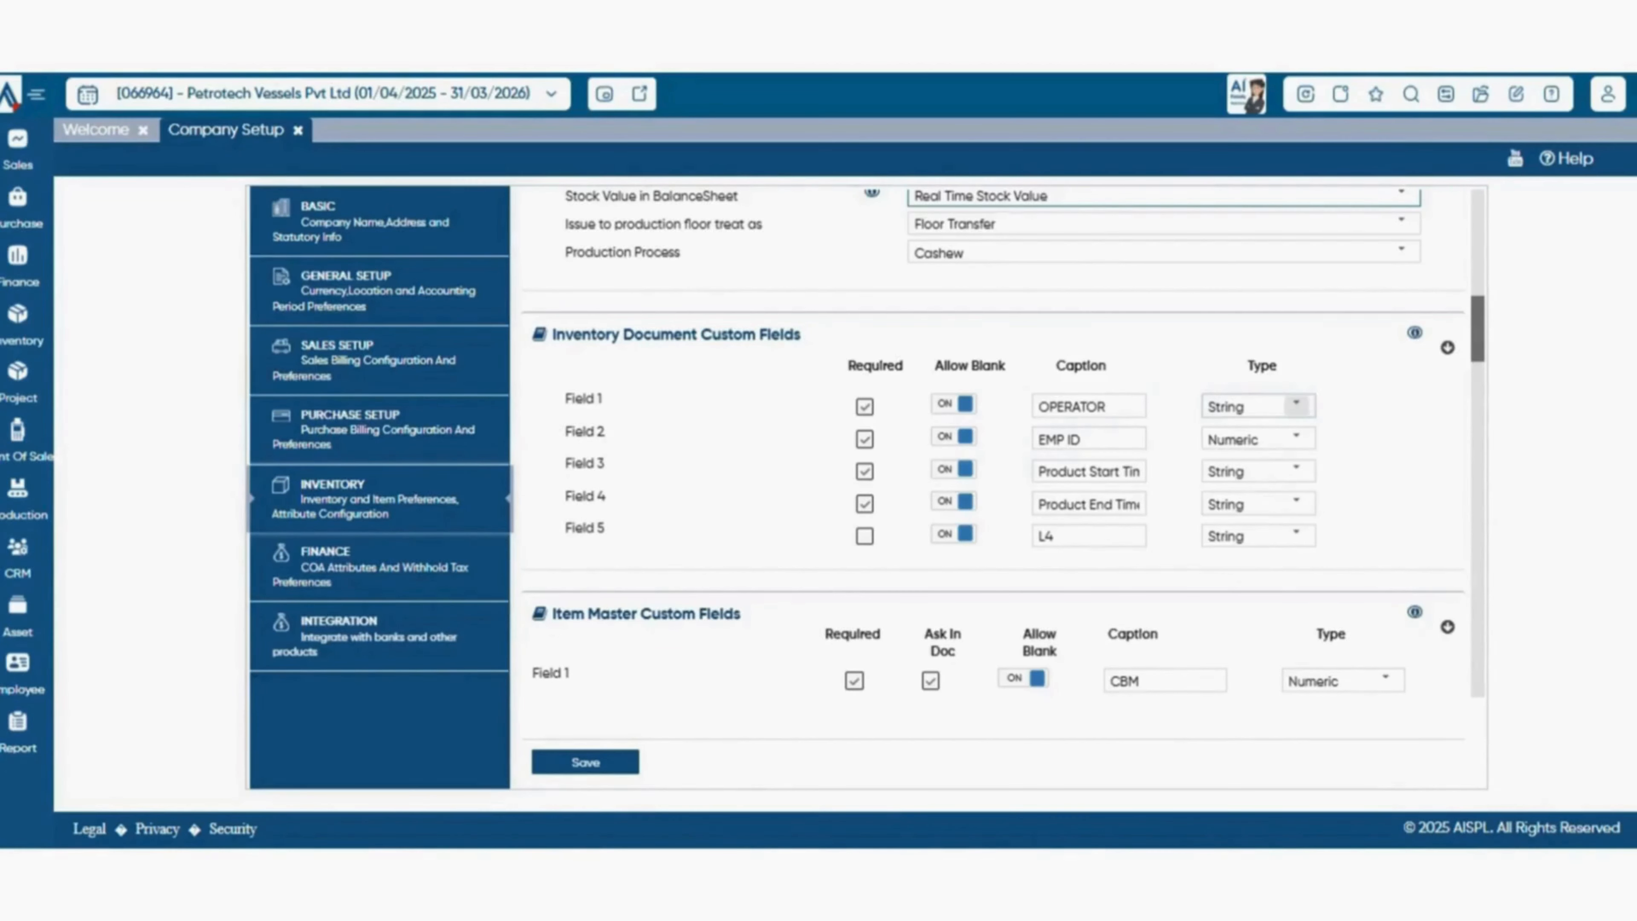
left_click(1296, 405)
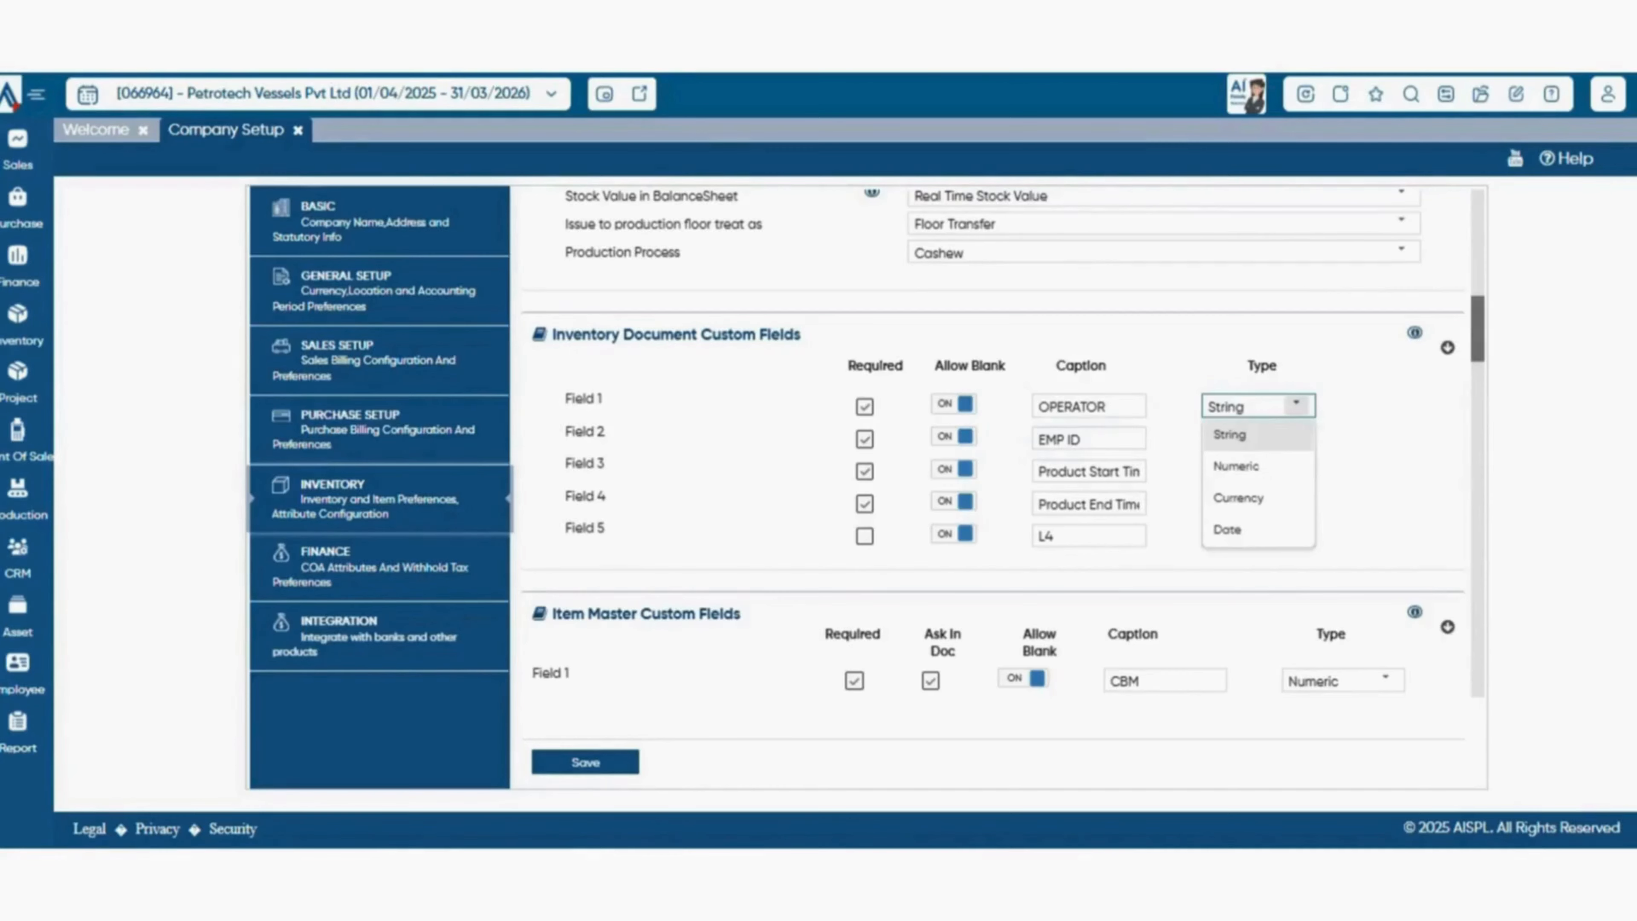
scroll(993, 483, "down", 3)
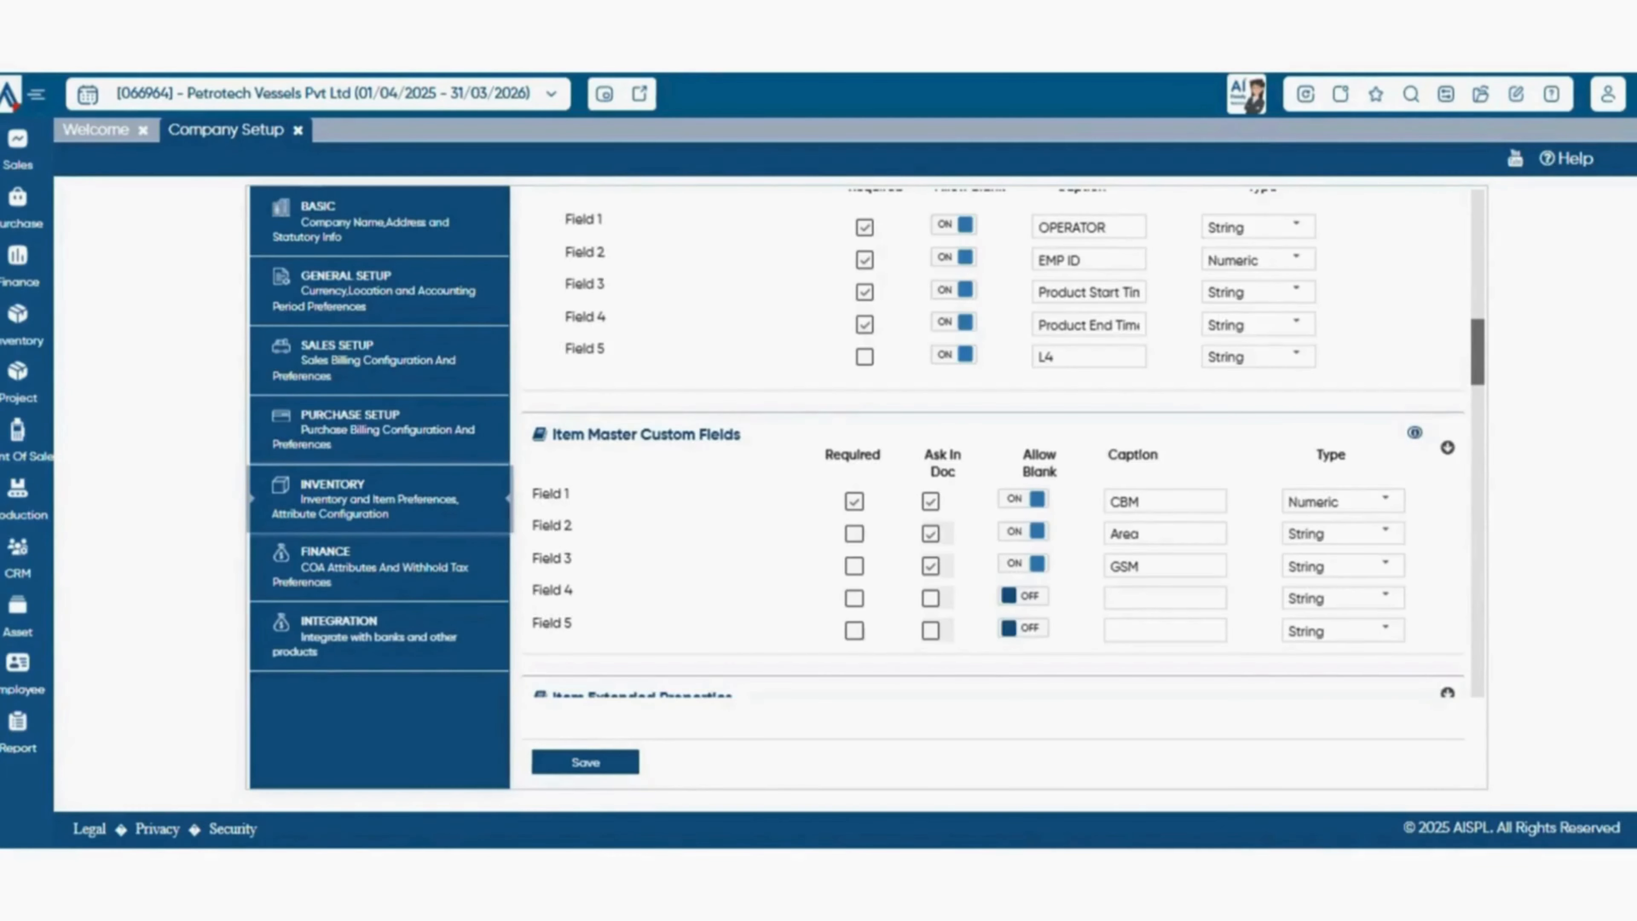
Review the choices for checking batch expiry in sales under the item extended properties.
scroll(993, 484, "down", 5)
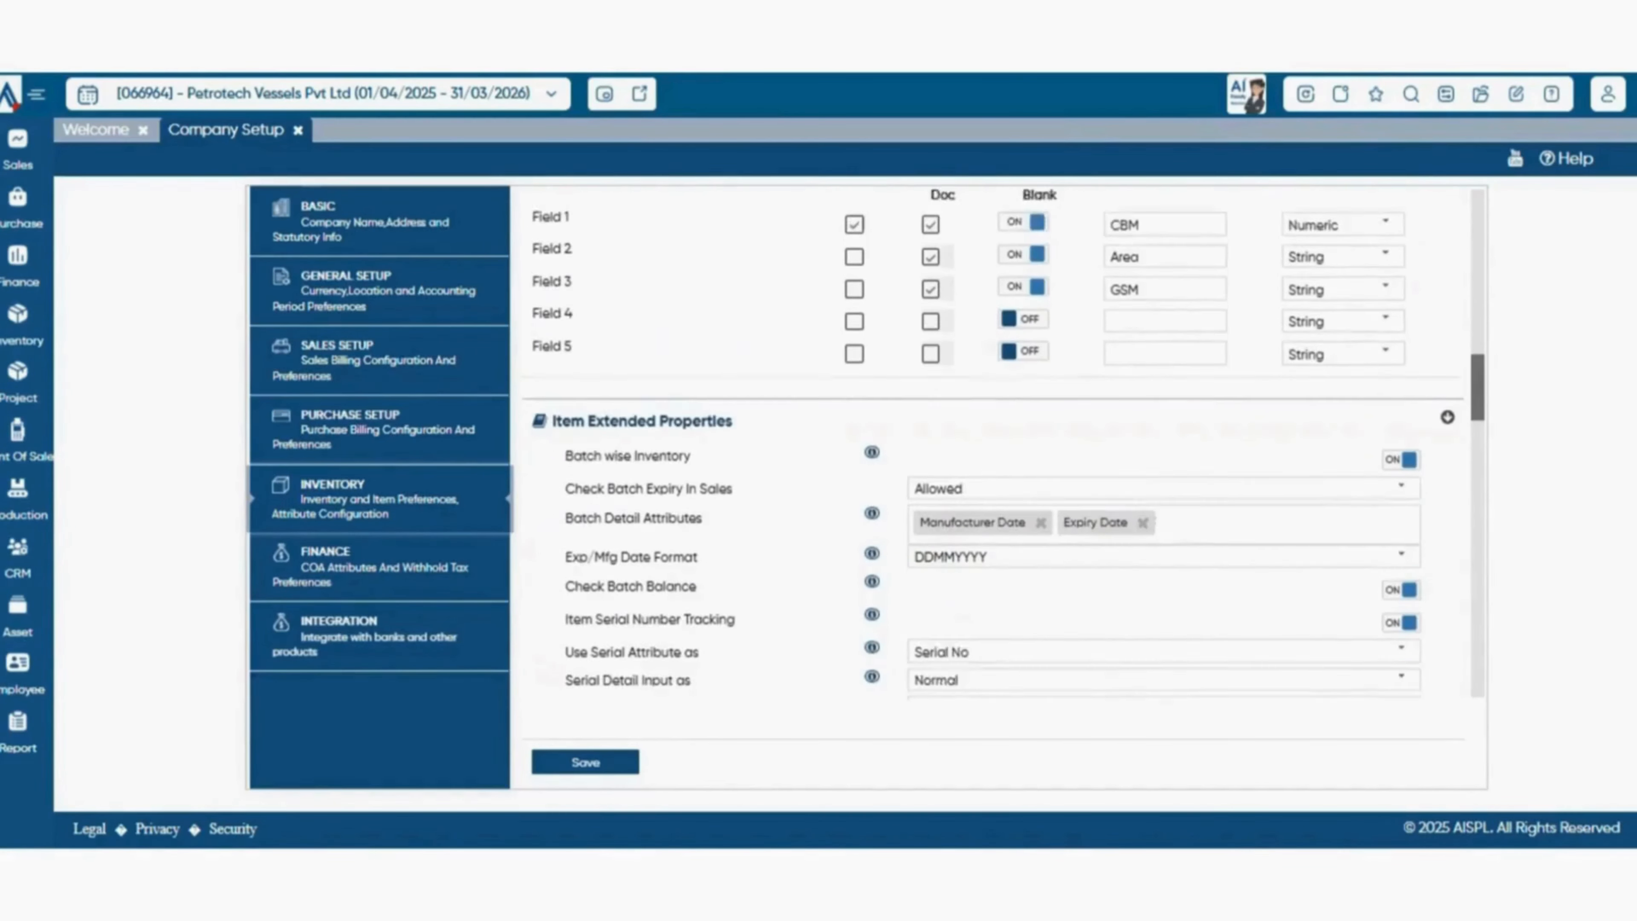
scroll(1160, 483, "down", 1)
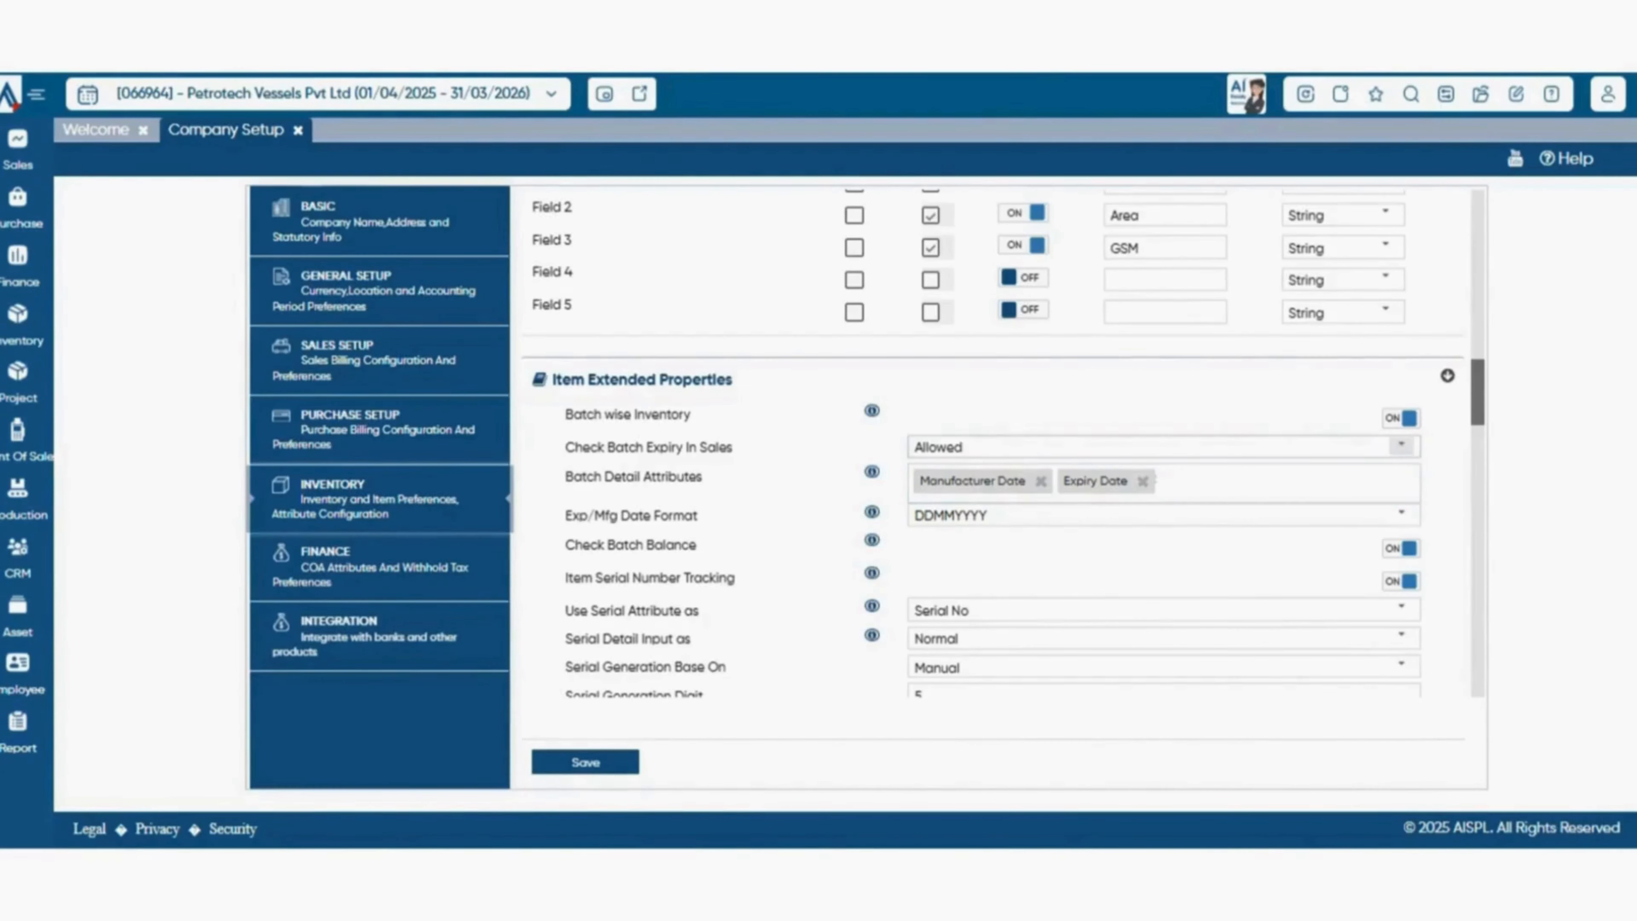
left_click(1401, 446)
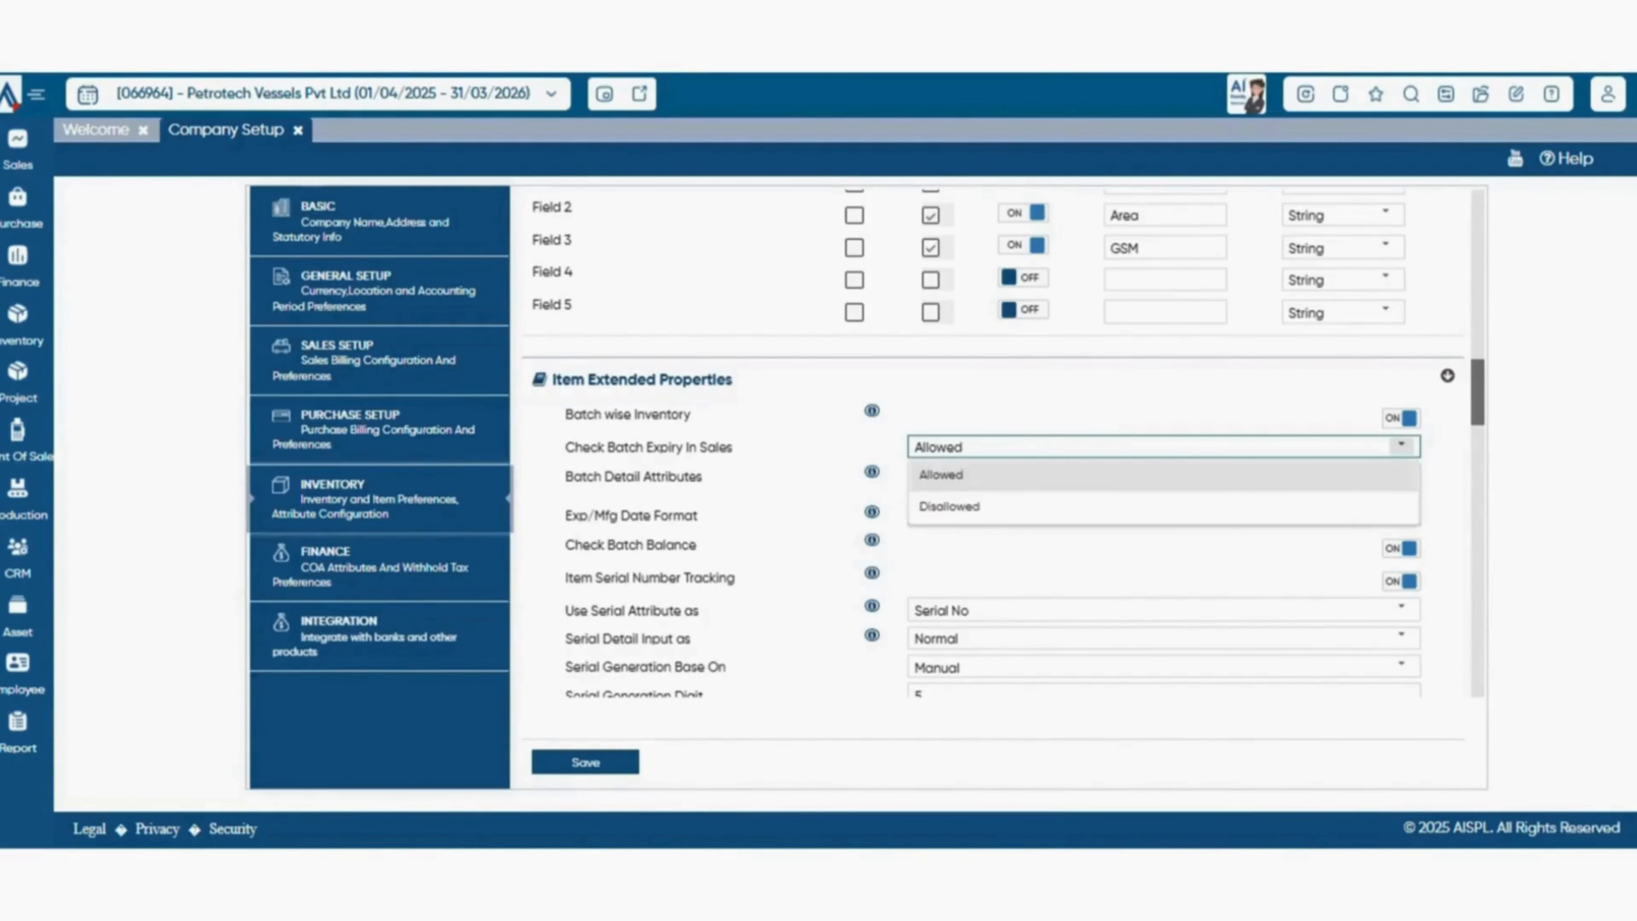
left_click(1401, 446)
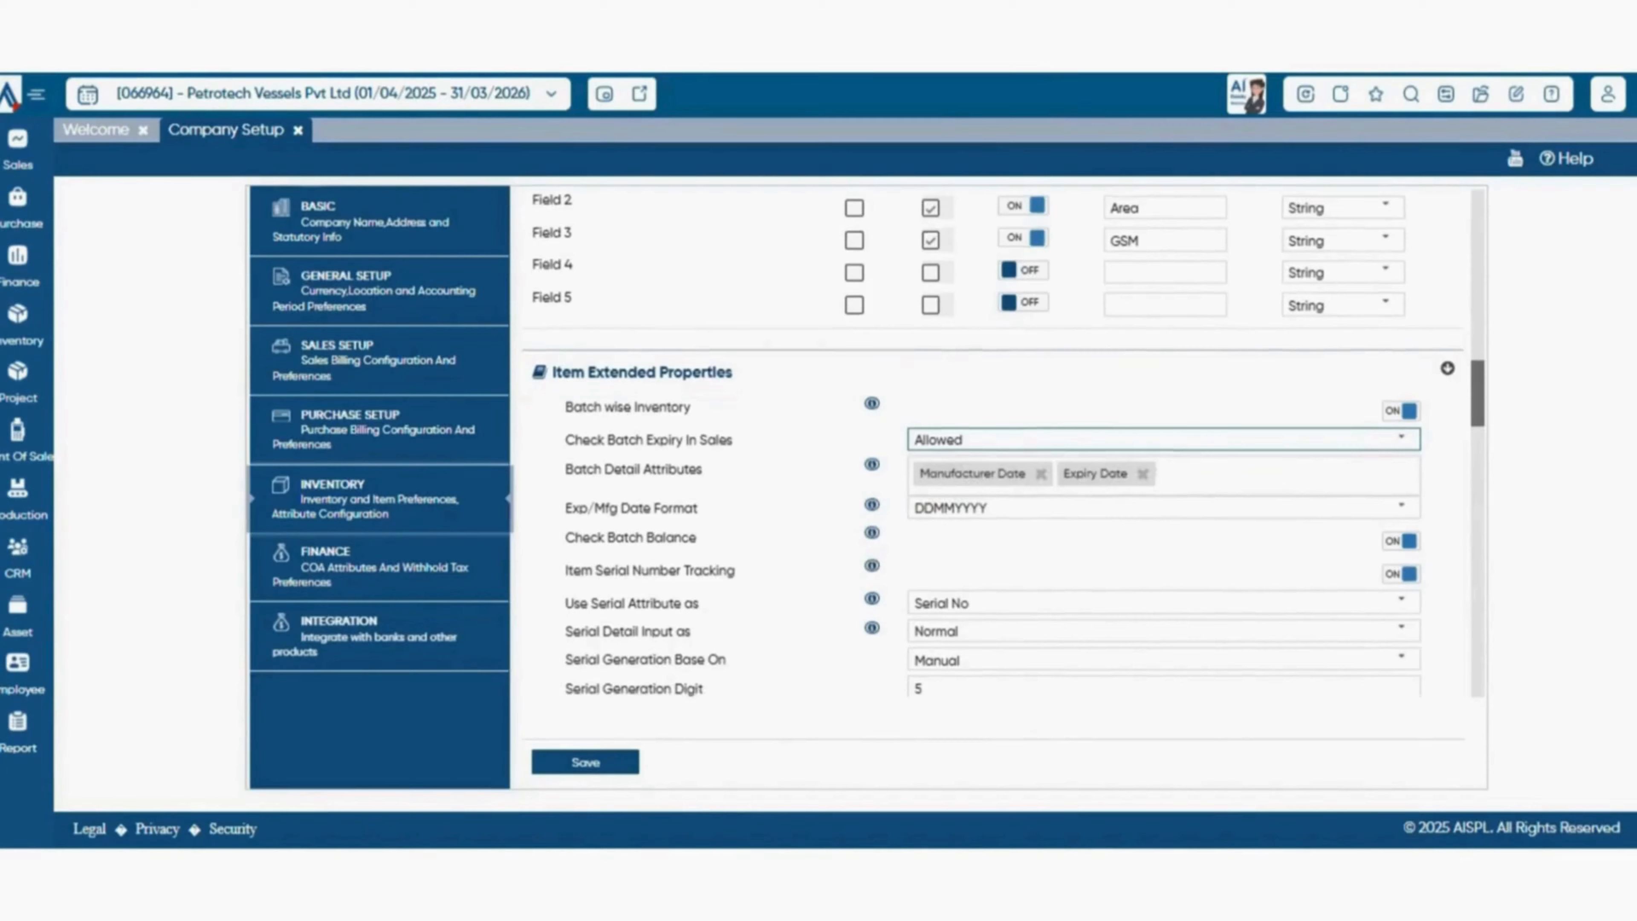
Review the available batch detail attributes and the format choices for expiry and manufacturing dates.
scroll(1005, 443, "down", 1)
left_click(1277, 415)
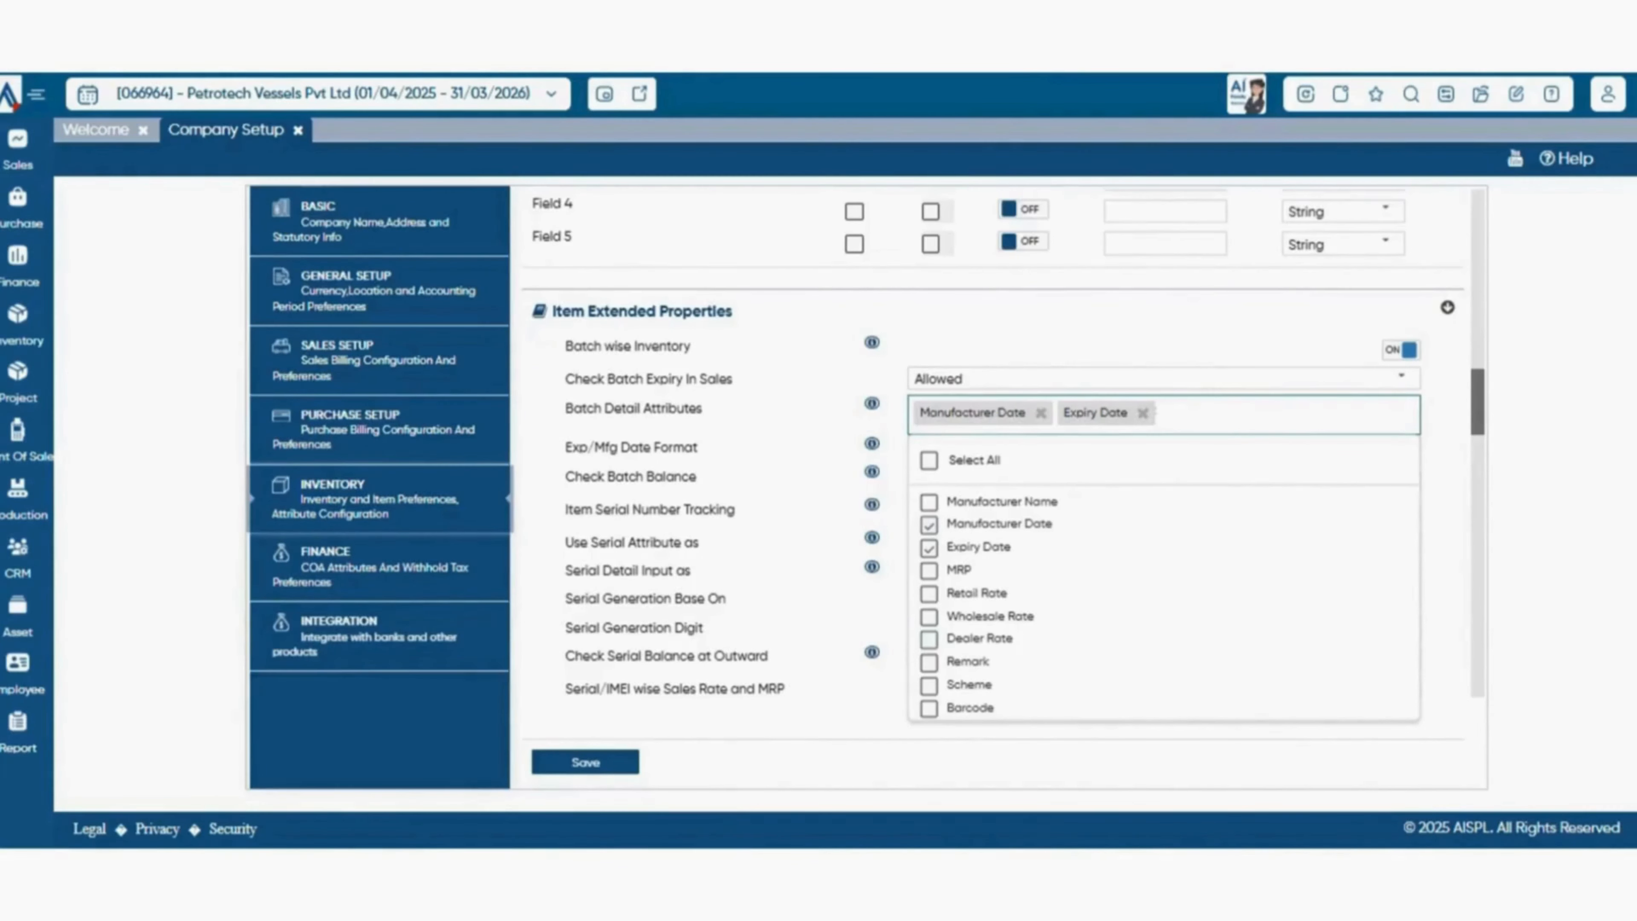
key("Escape")
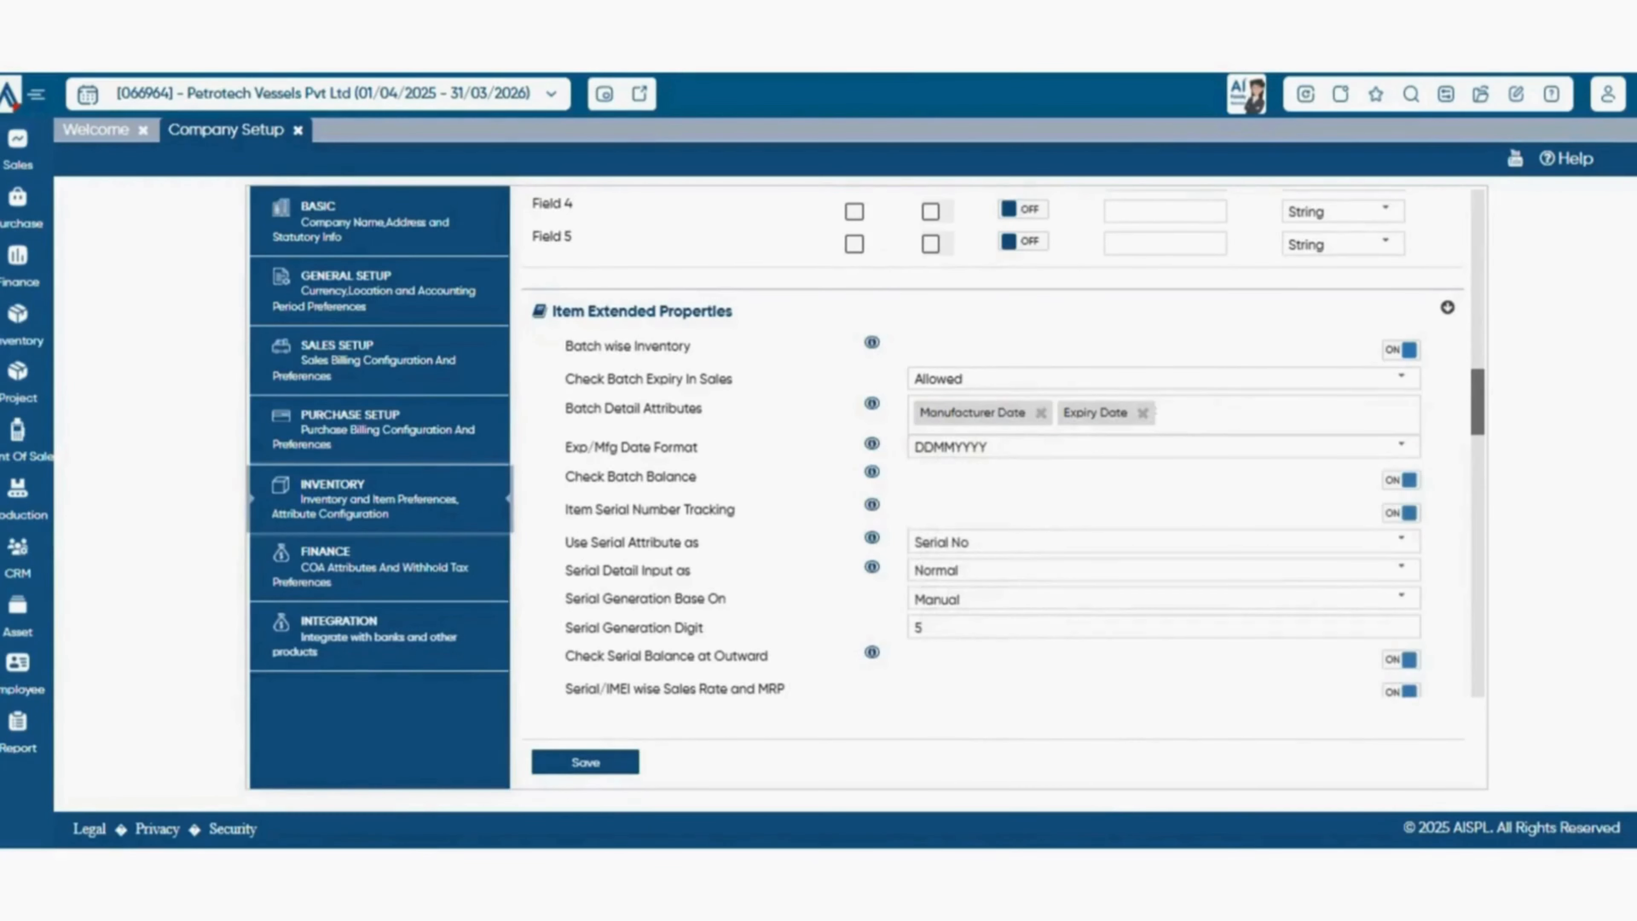
scroll(997, 445, "down", 1)
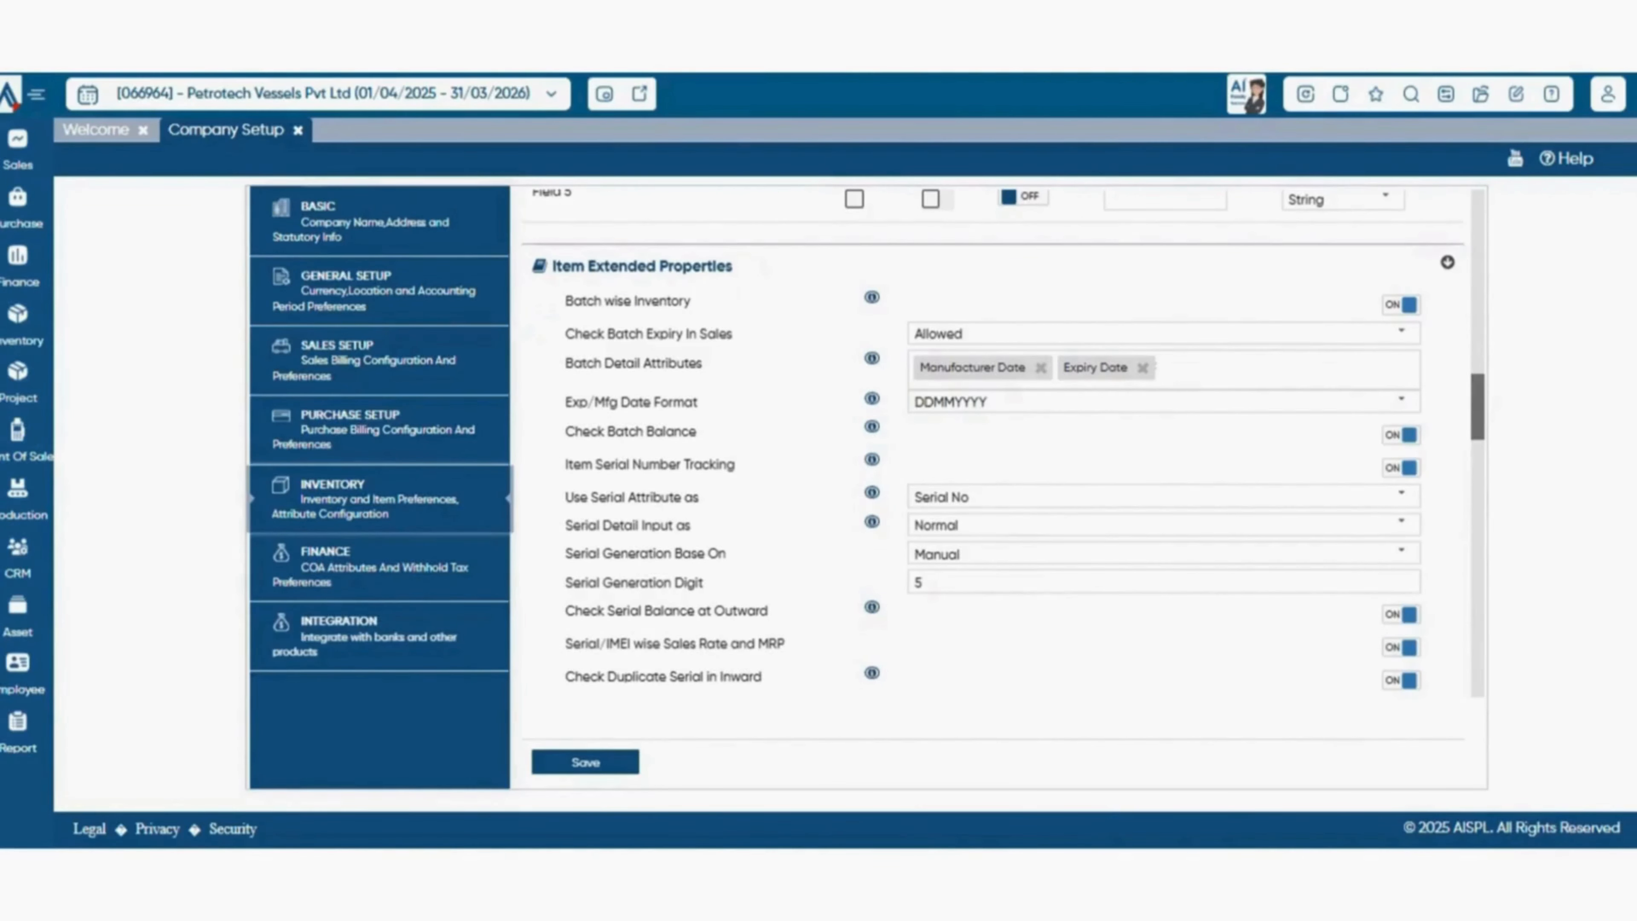
left_click(1401, 400)
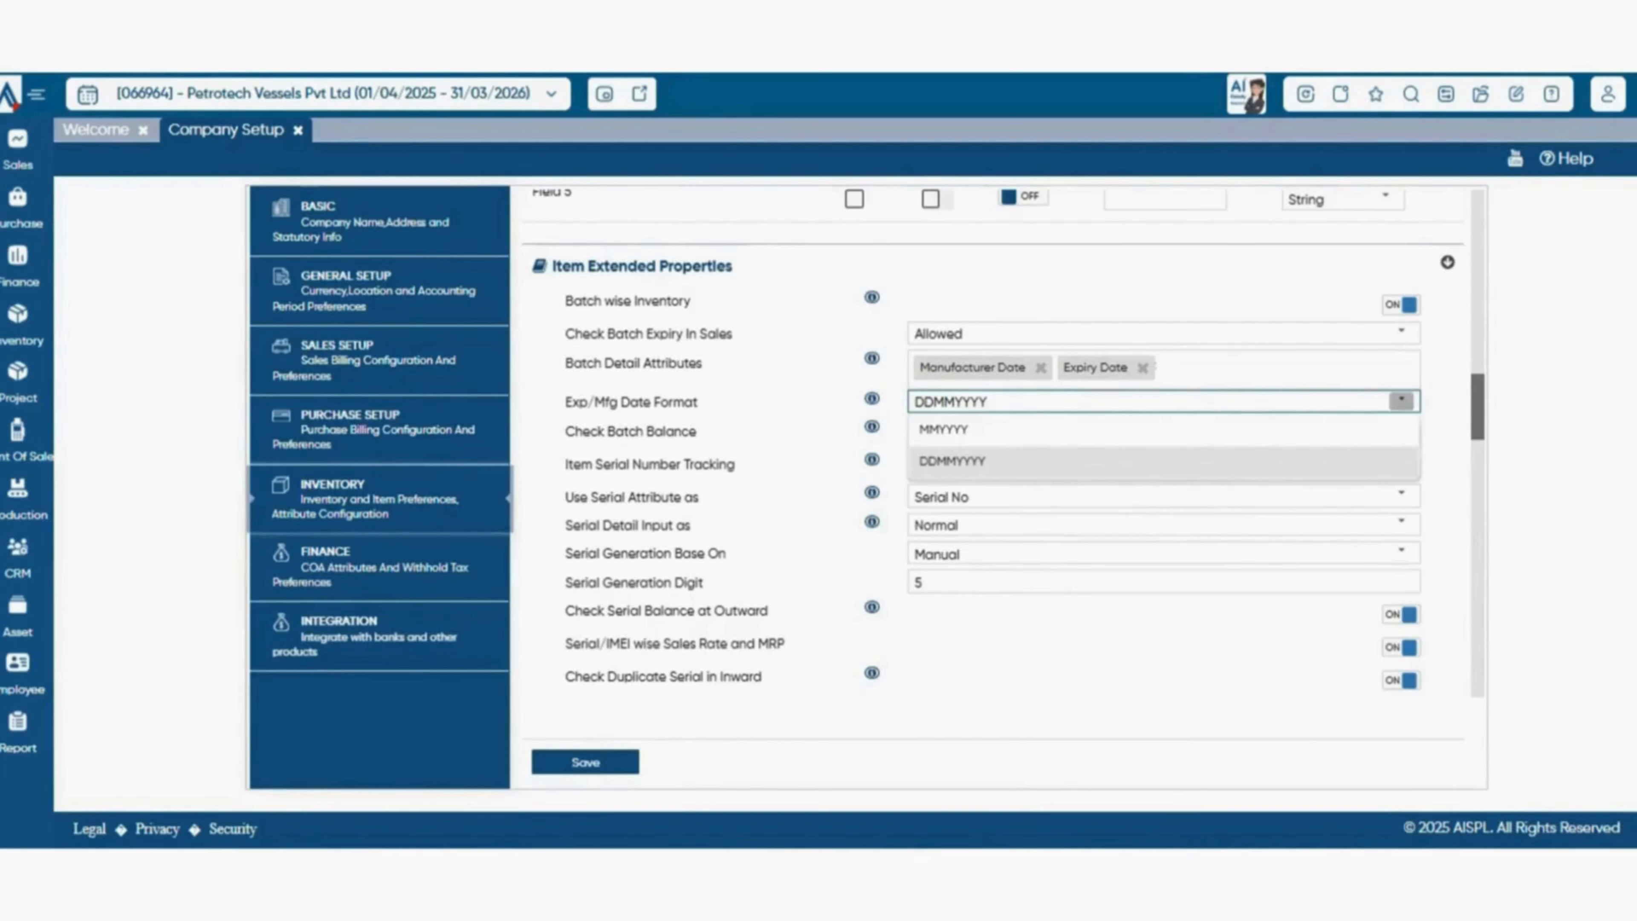
left_click(1401, 400)
Examine the serial tracking settings, checking the serial attribute usage and the input choices for serial details.
scroll(993, 442, "down", 1)
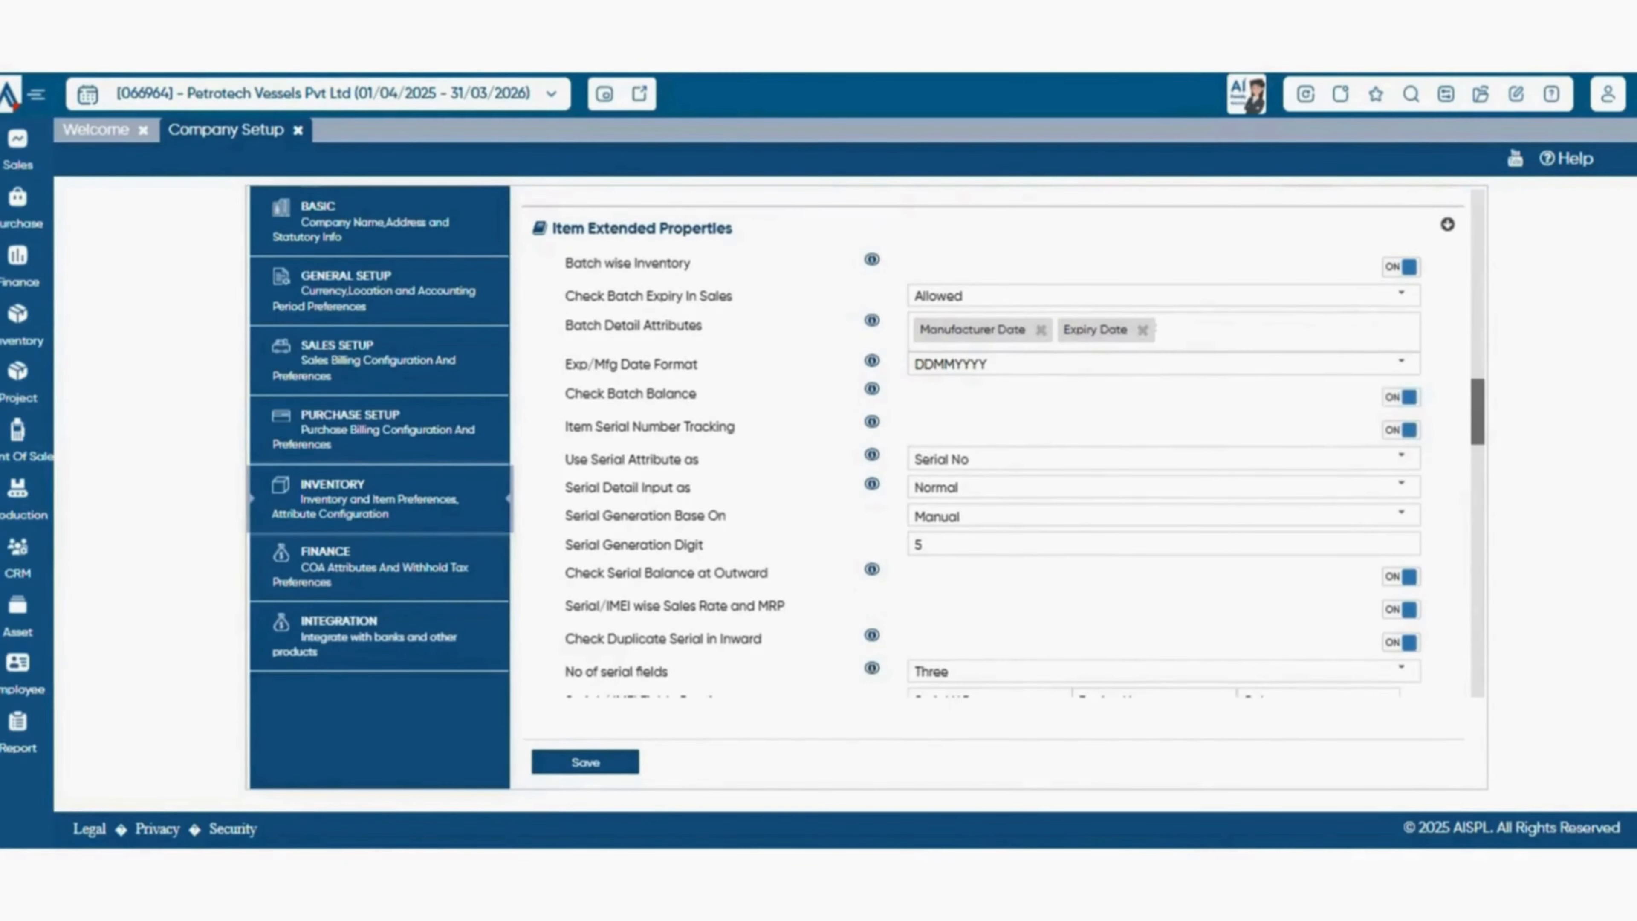
scroll(1004, 444, "down", 1)
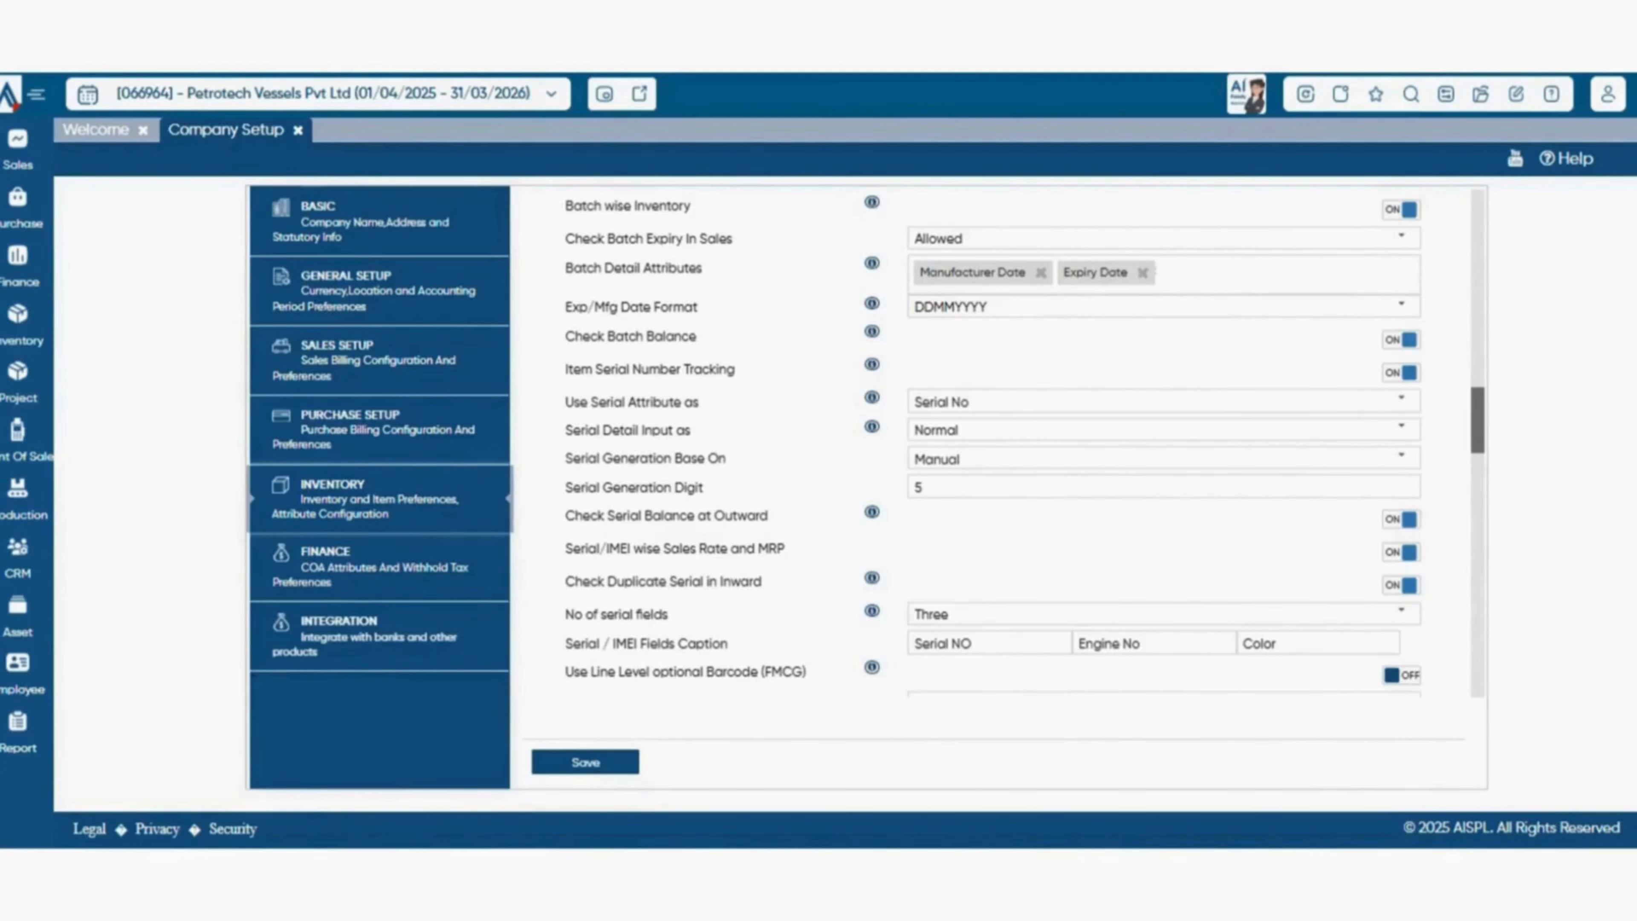
scroll(1024, 443, "down", 1)
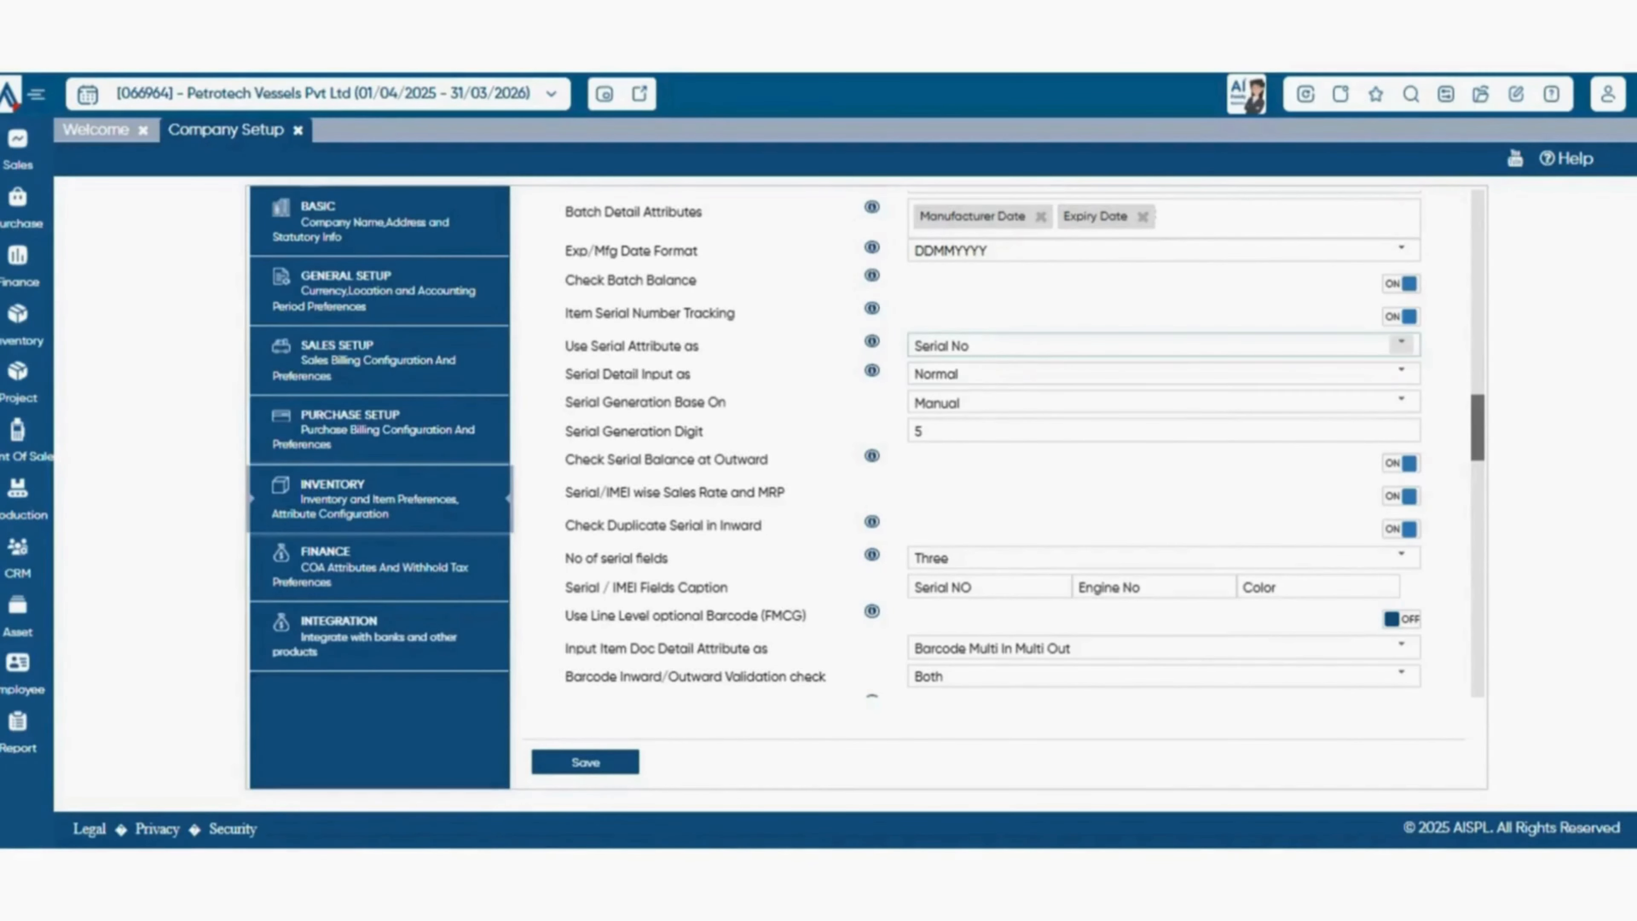
left_click(1401, 345)
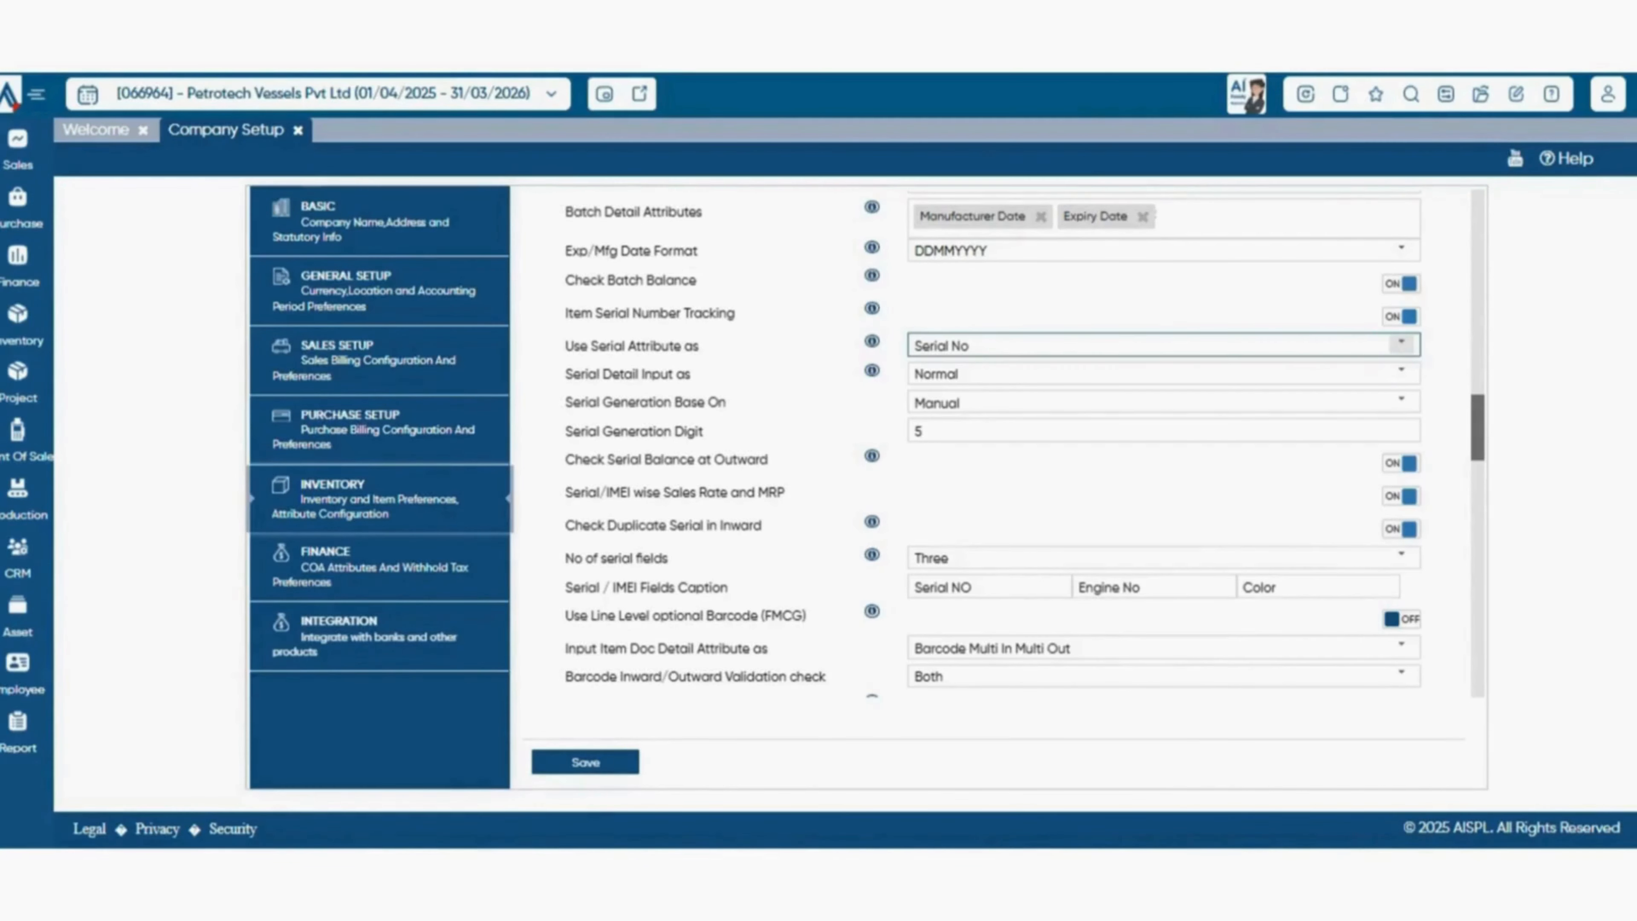
left_click(1402, 345)
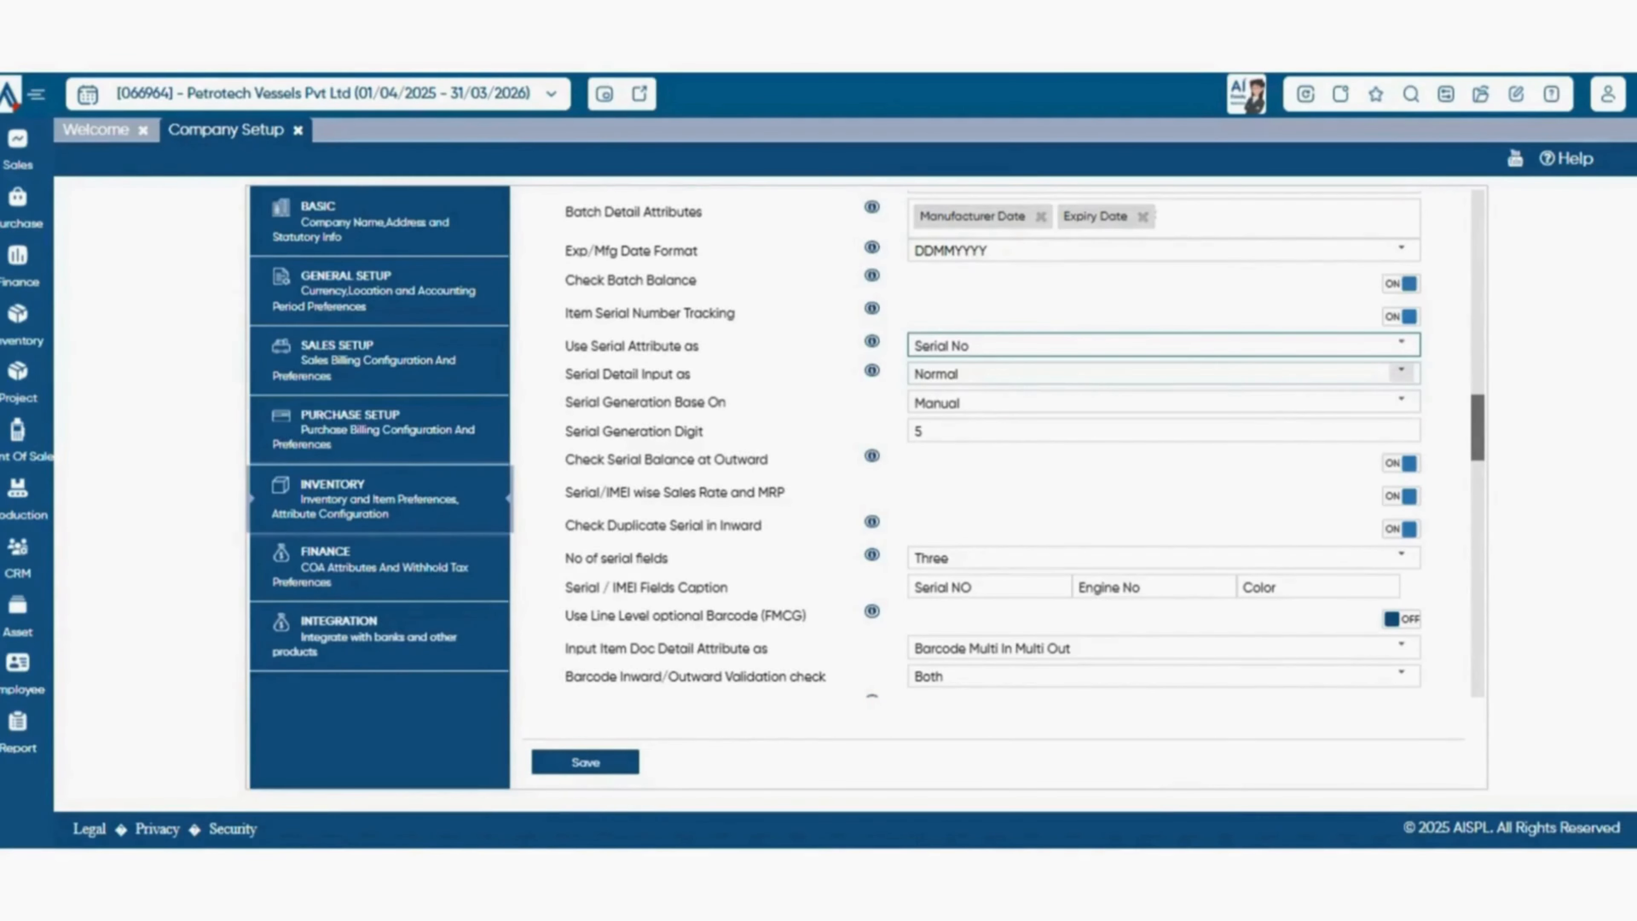
left_click(1401, 371)
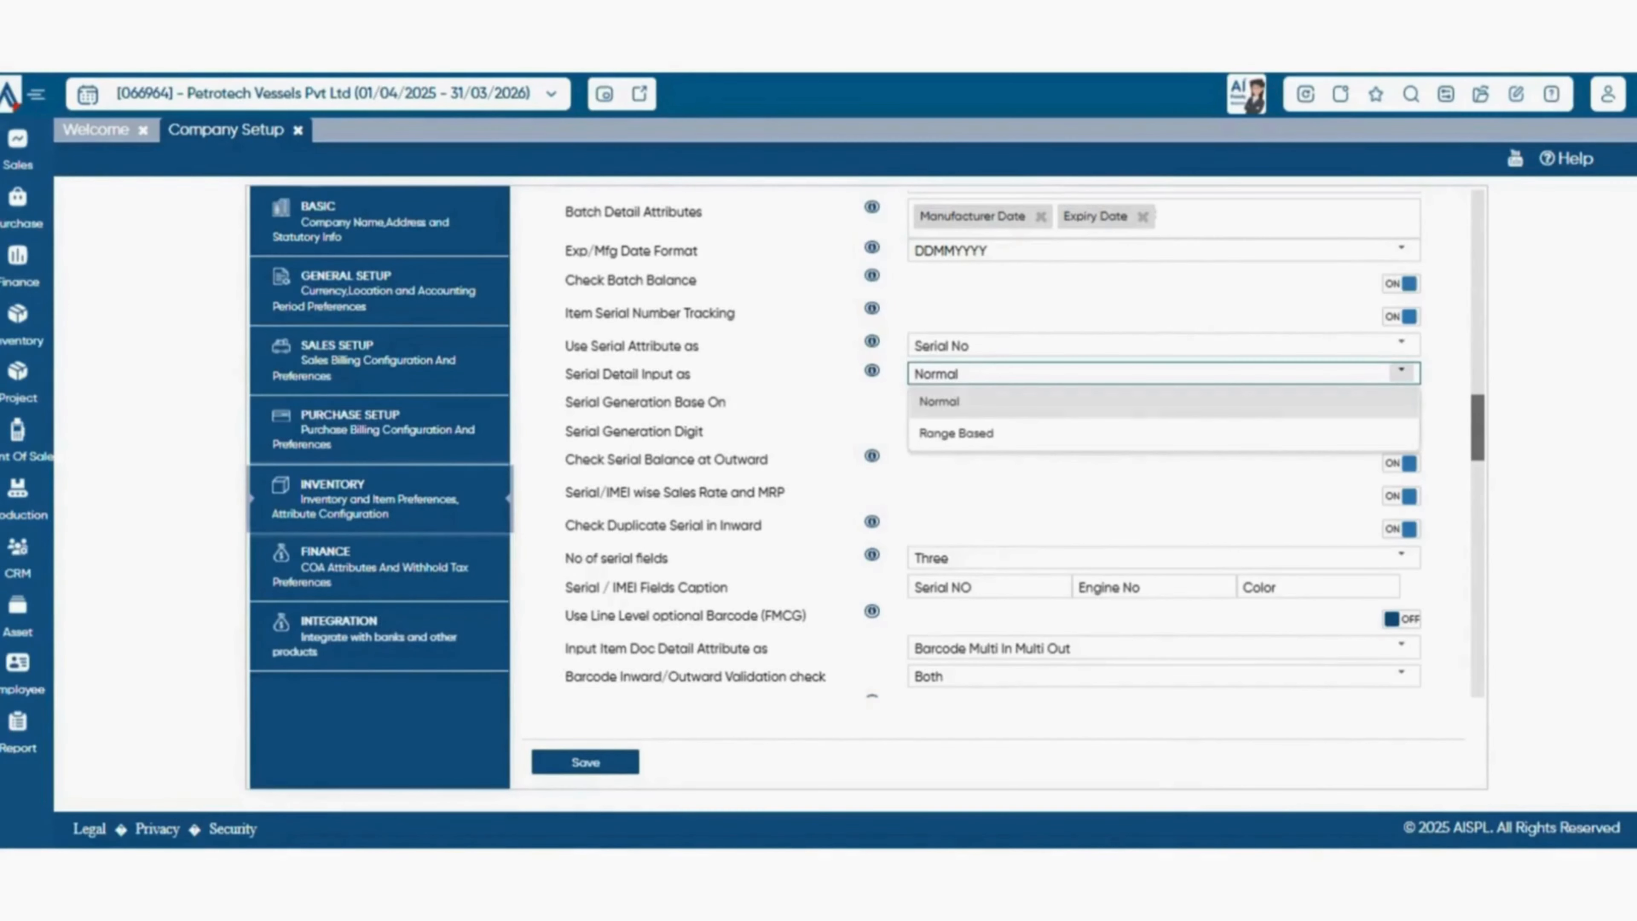
left_click(1401, 372)
Review what serial number generation can be based on.
scroll(1402, 372, "down", 1)
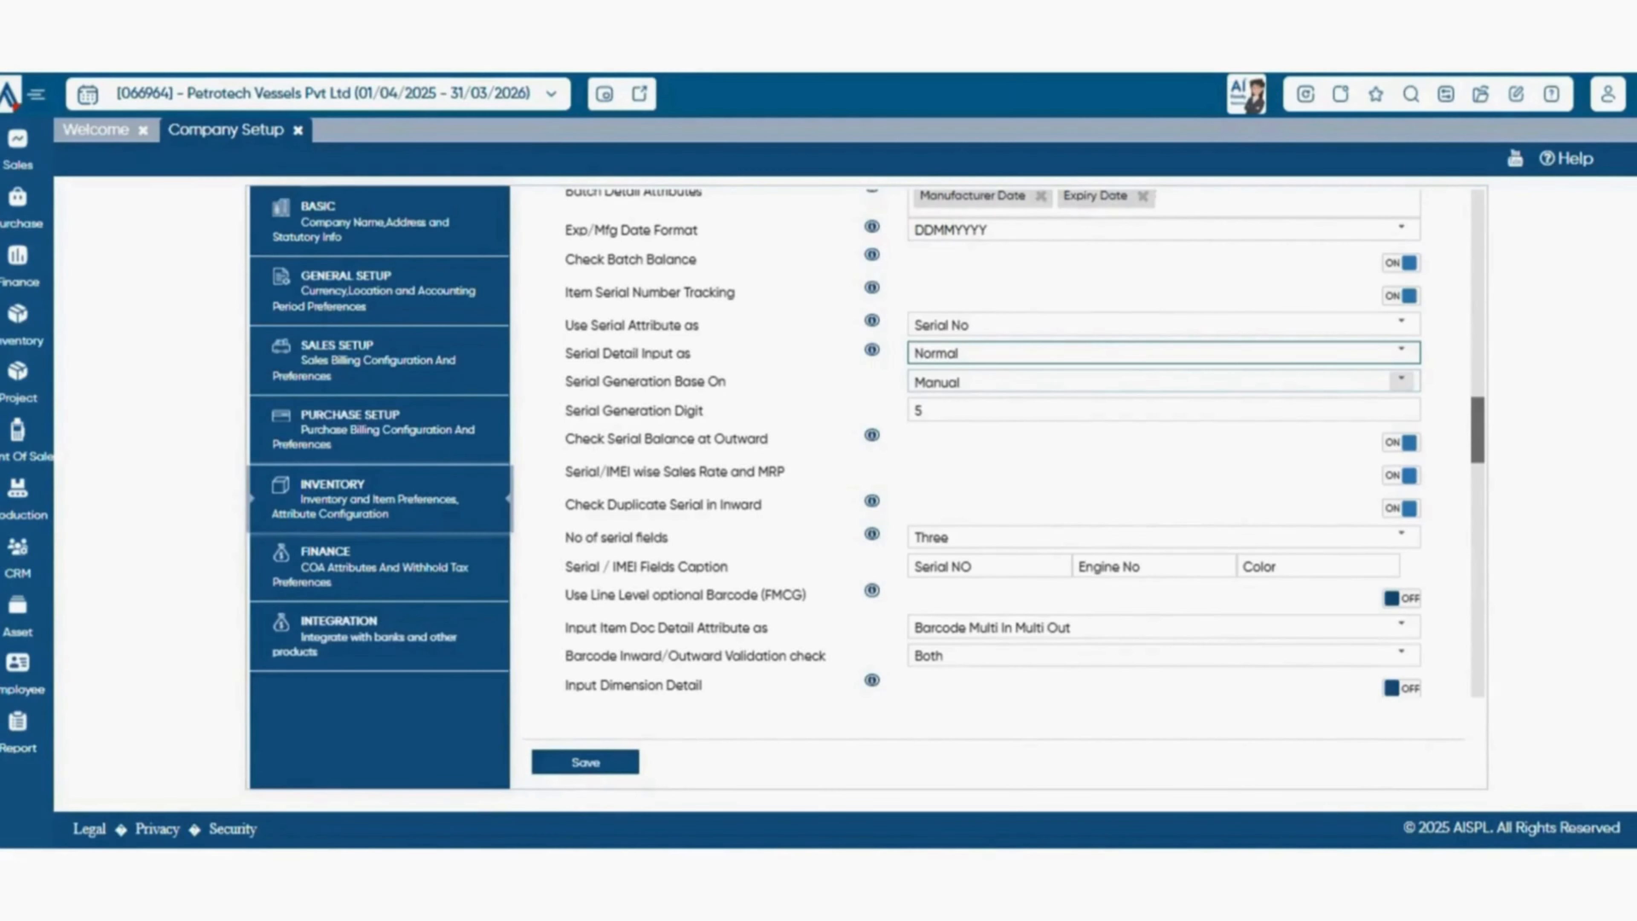
left_click(1401, 380)
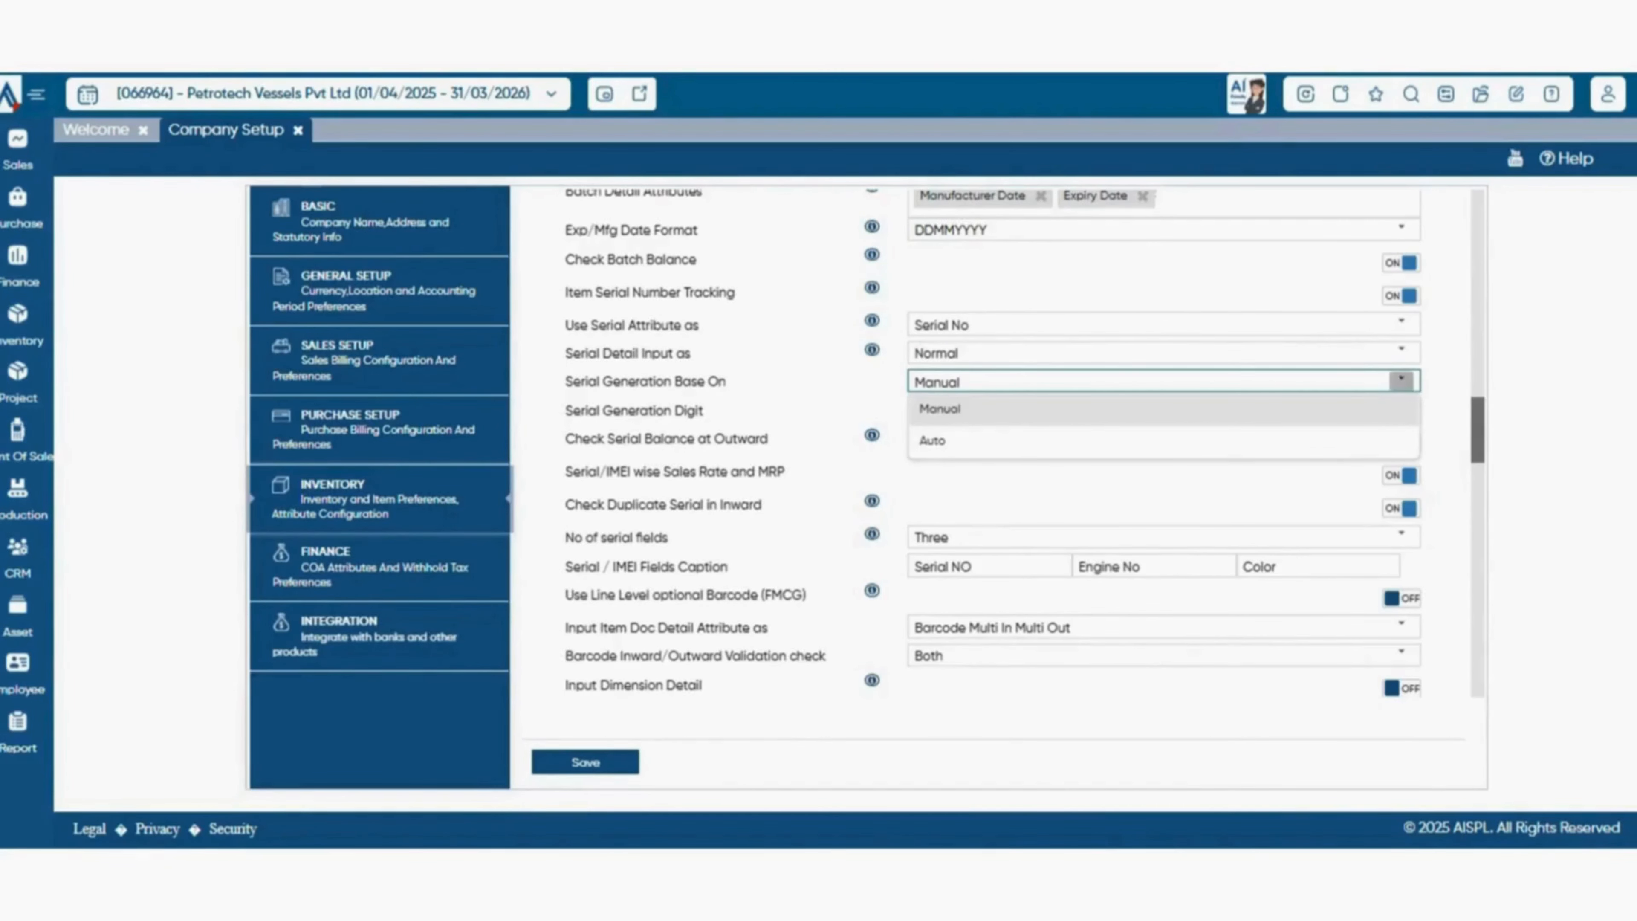
left_click(1402, 381)
Clear the Serial Generation Digit value in the item extended properties.
scroll(1025, 442, "down", 1)
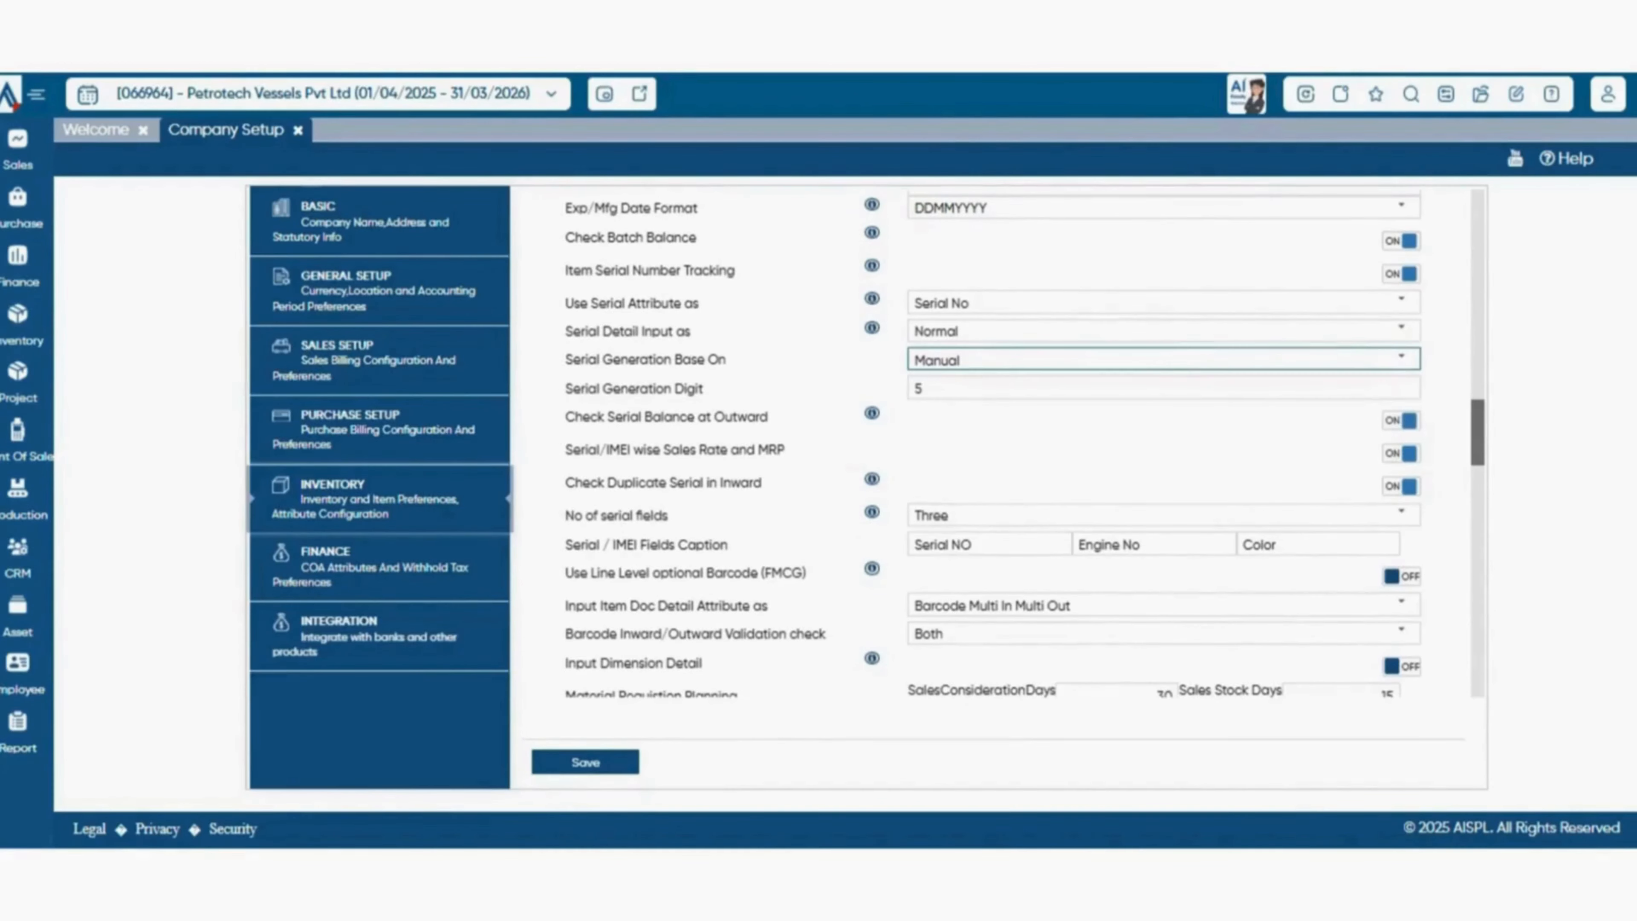
left_click(1164, 388)
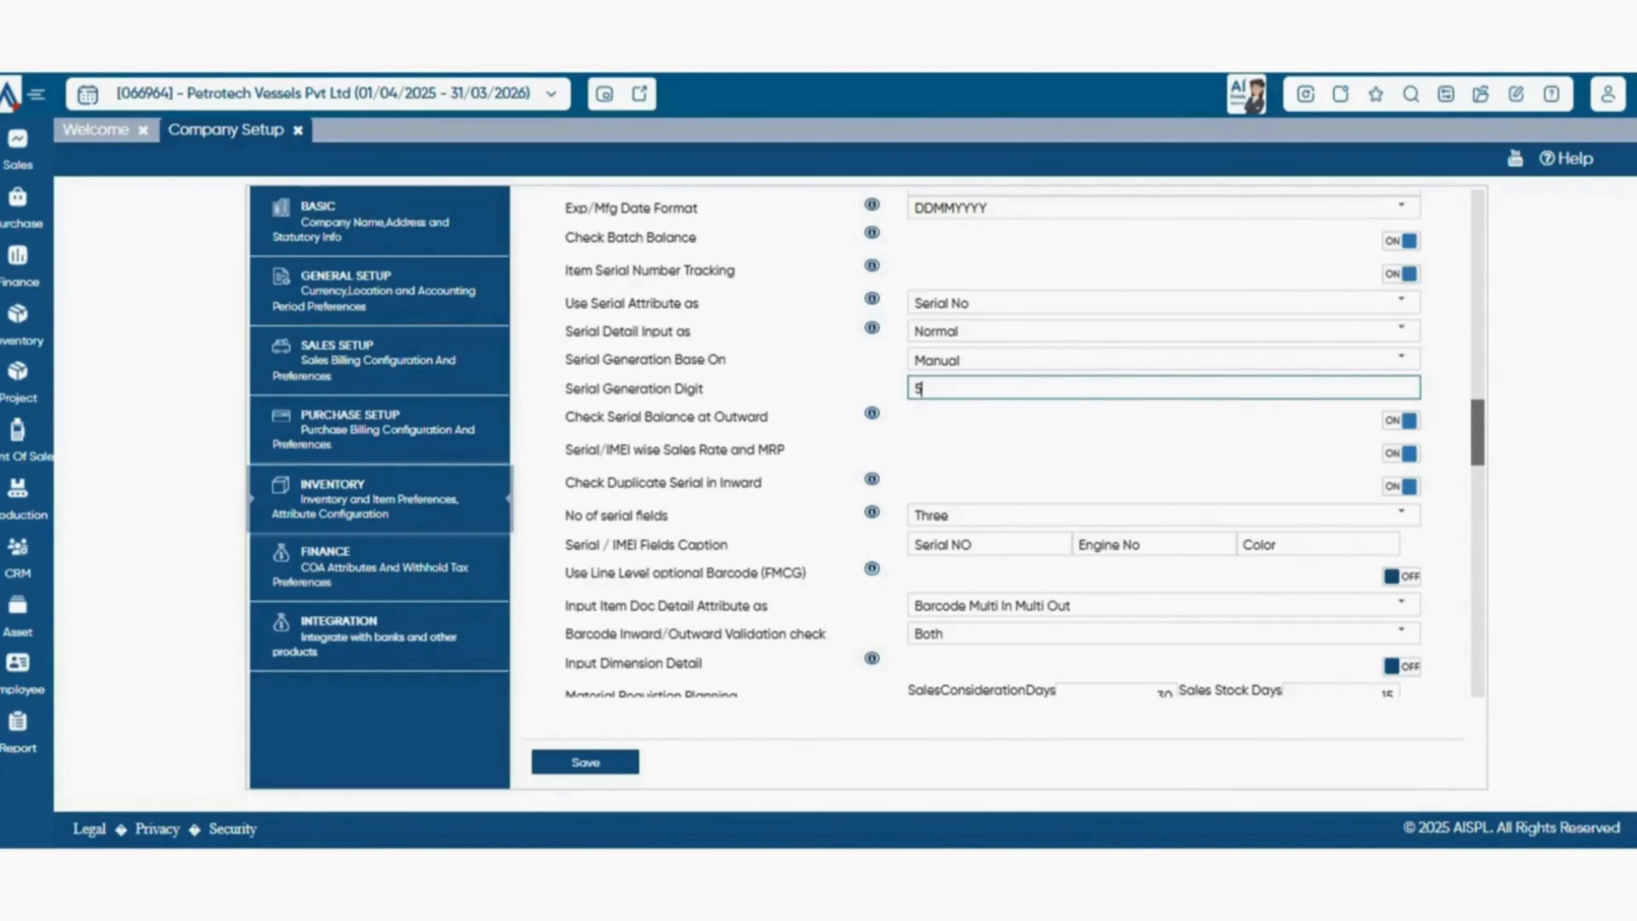
scroll(1164, 388, "down", 20)
scroll(1024, 445, "down", 1)
scroll(1025, 445, "down", 1)
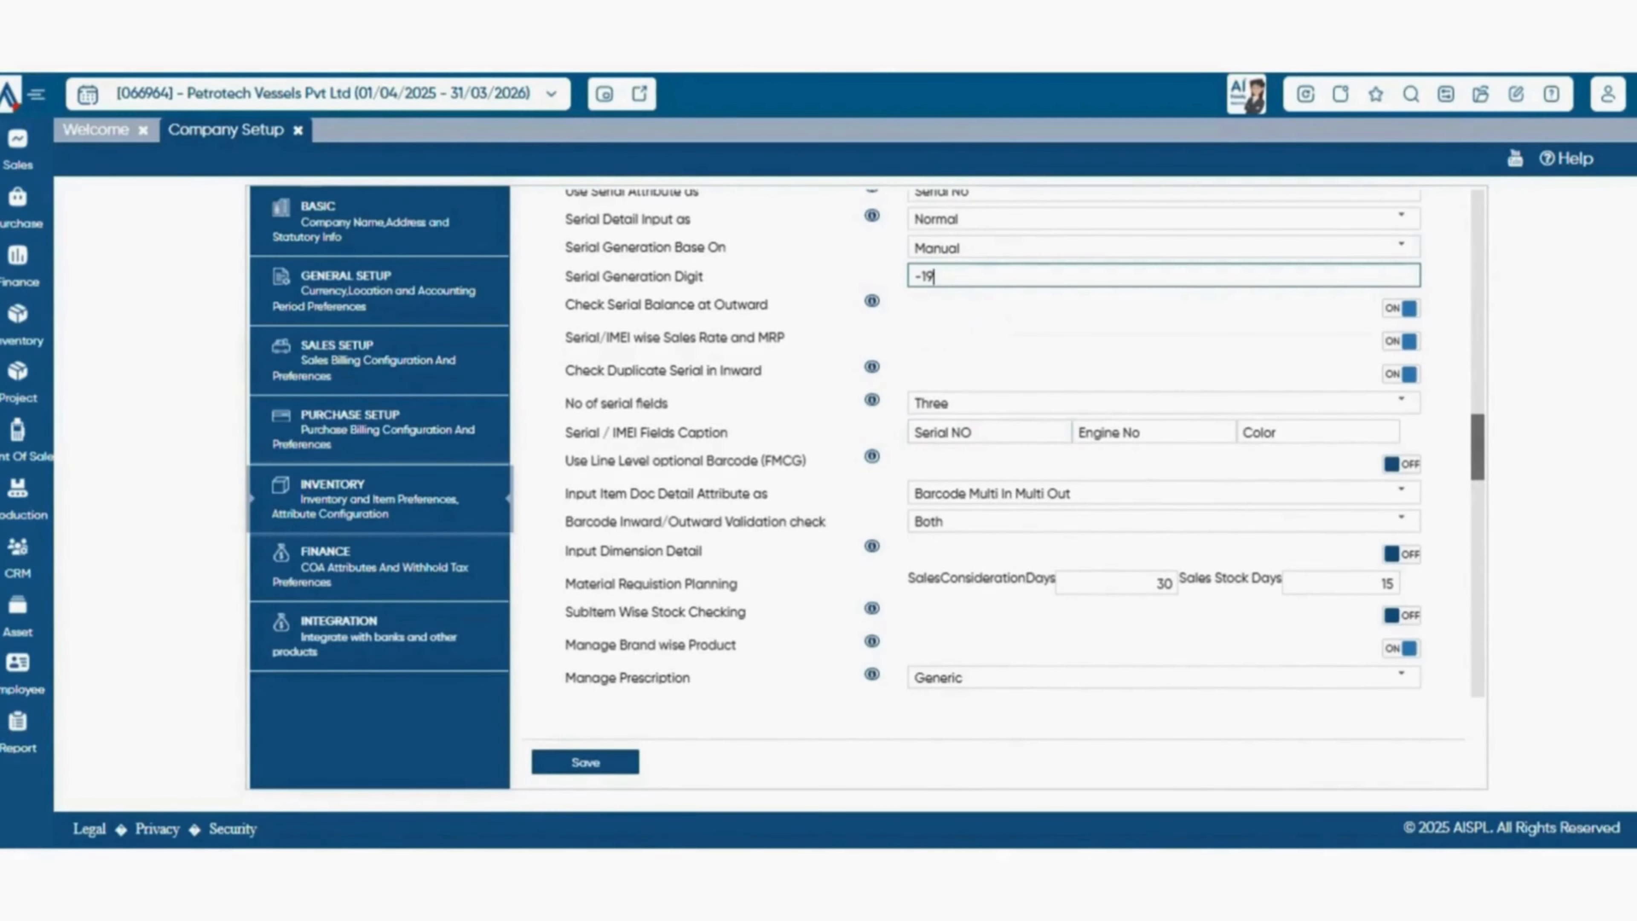
key("BackSpace")
key("BackSpace")
key("Tab")
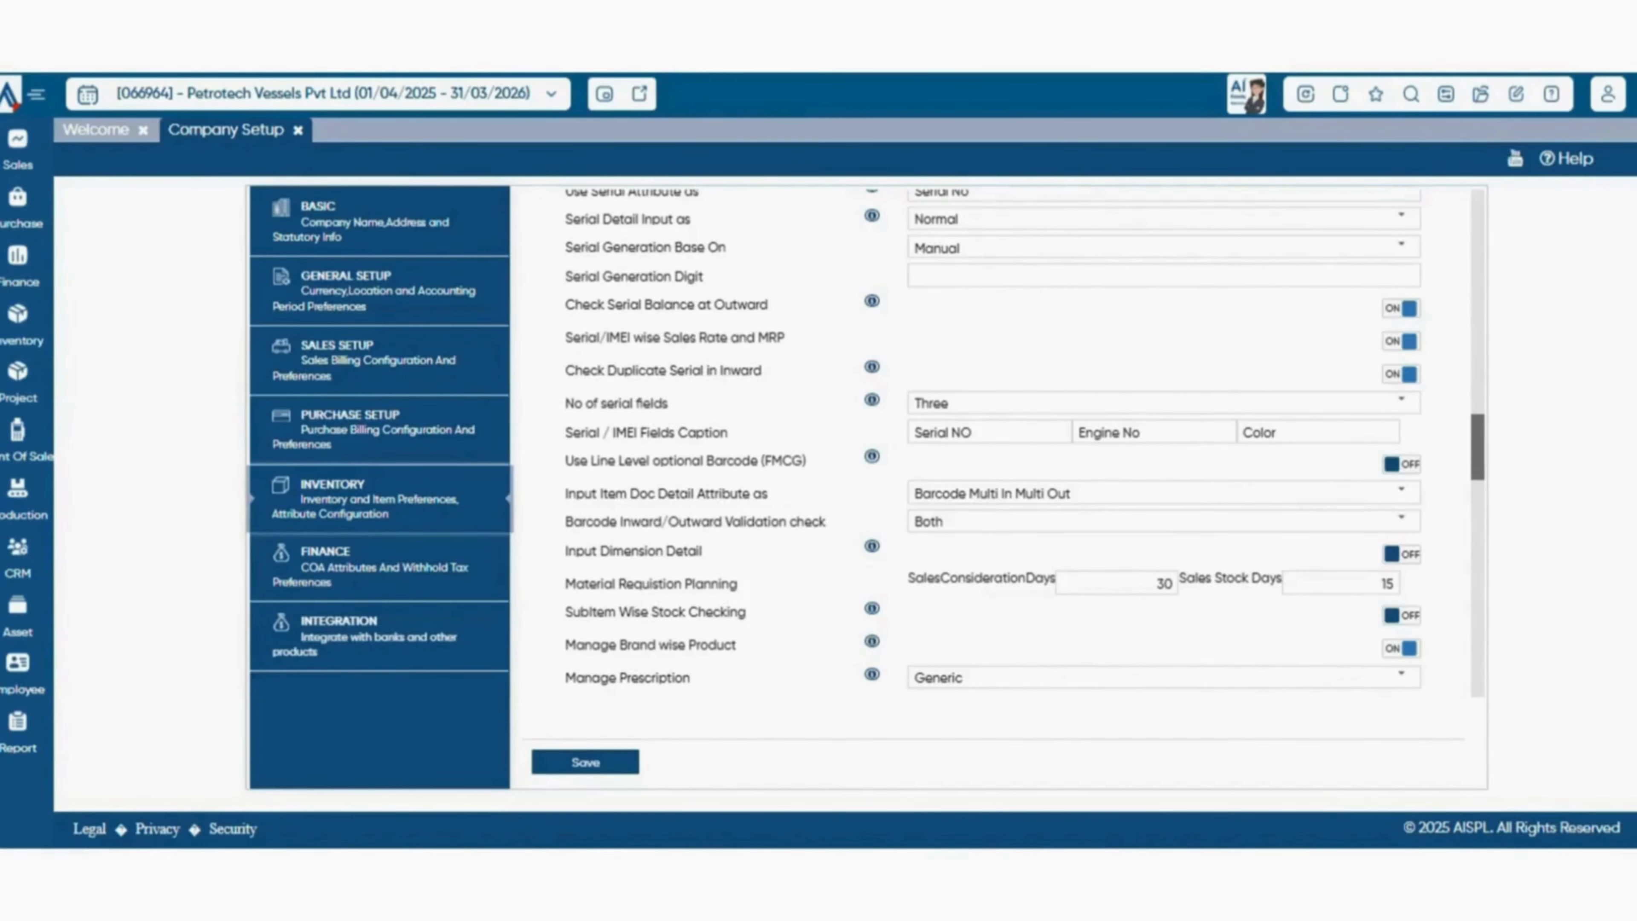
Review the choices for the number of serial fields.
left_click(1401, 401)
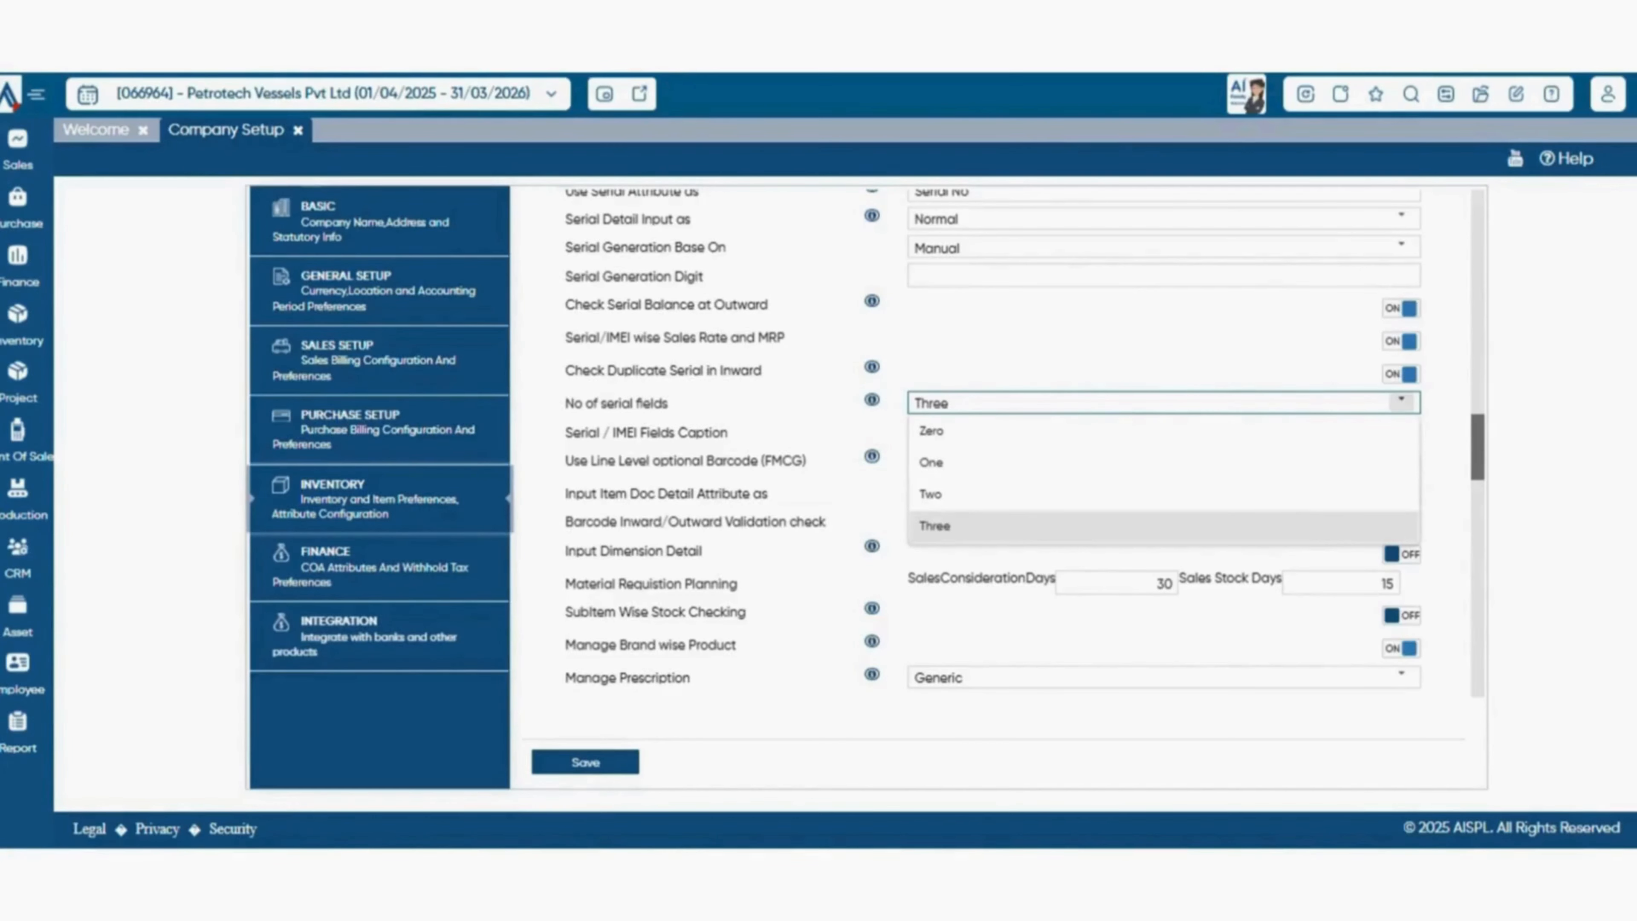
left_click(1401, 401)
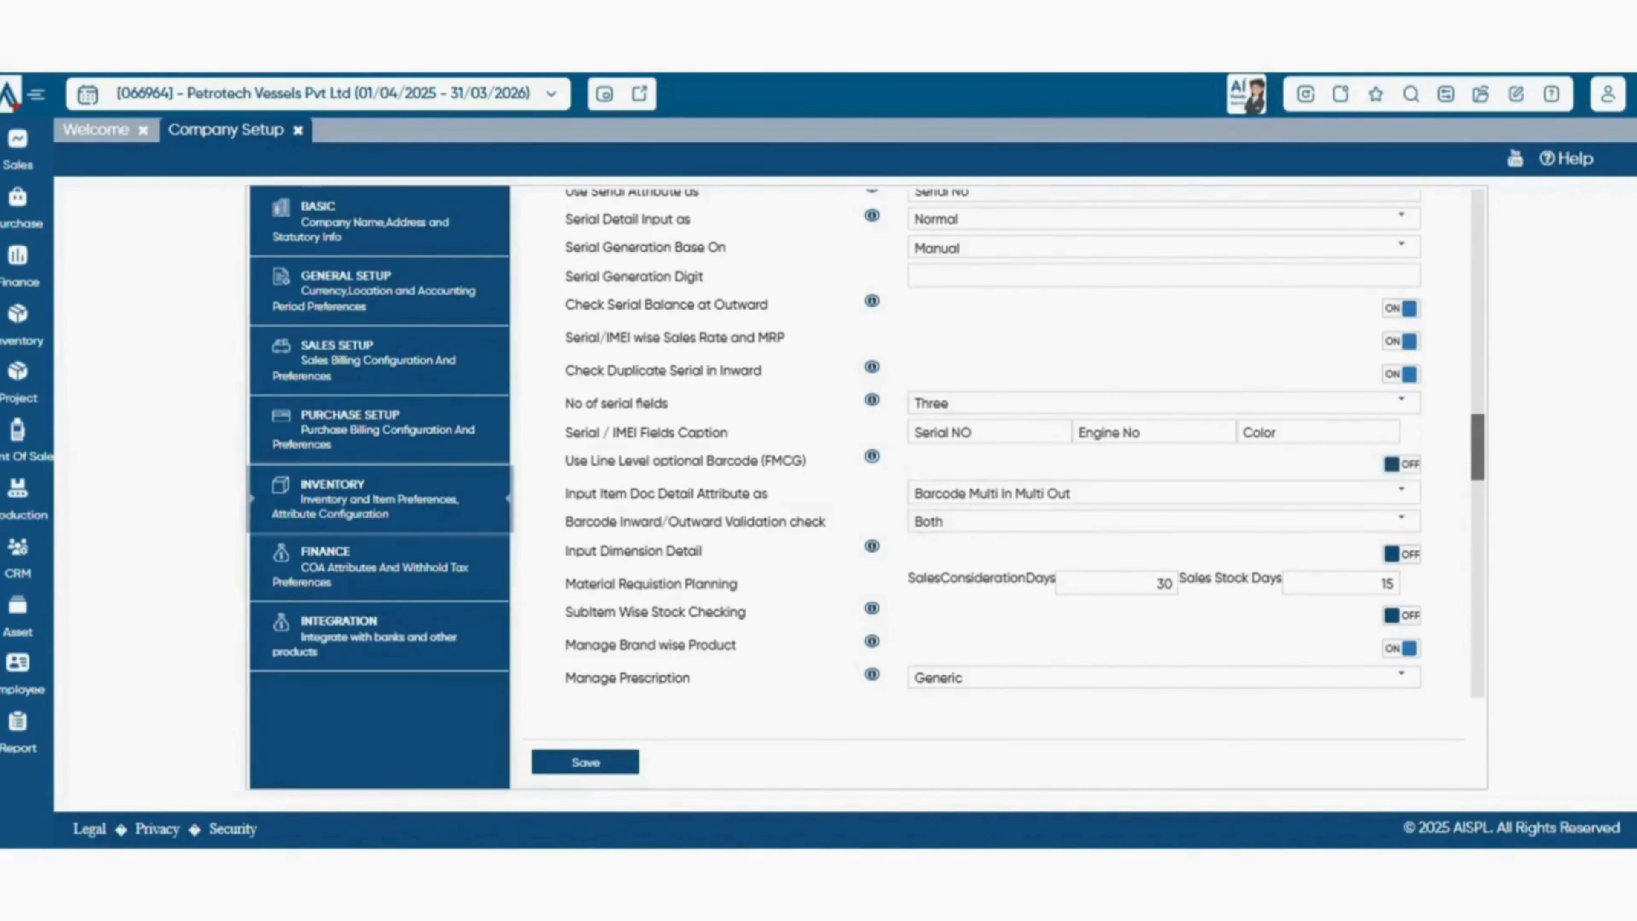
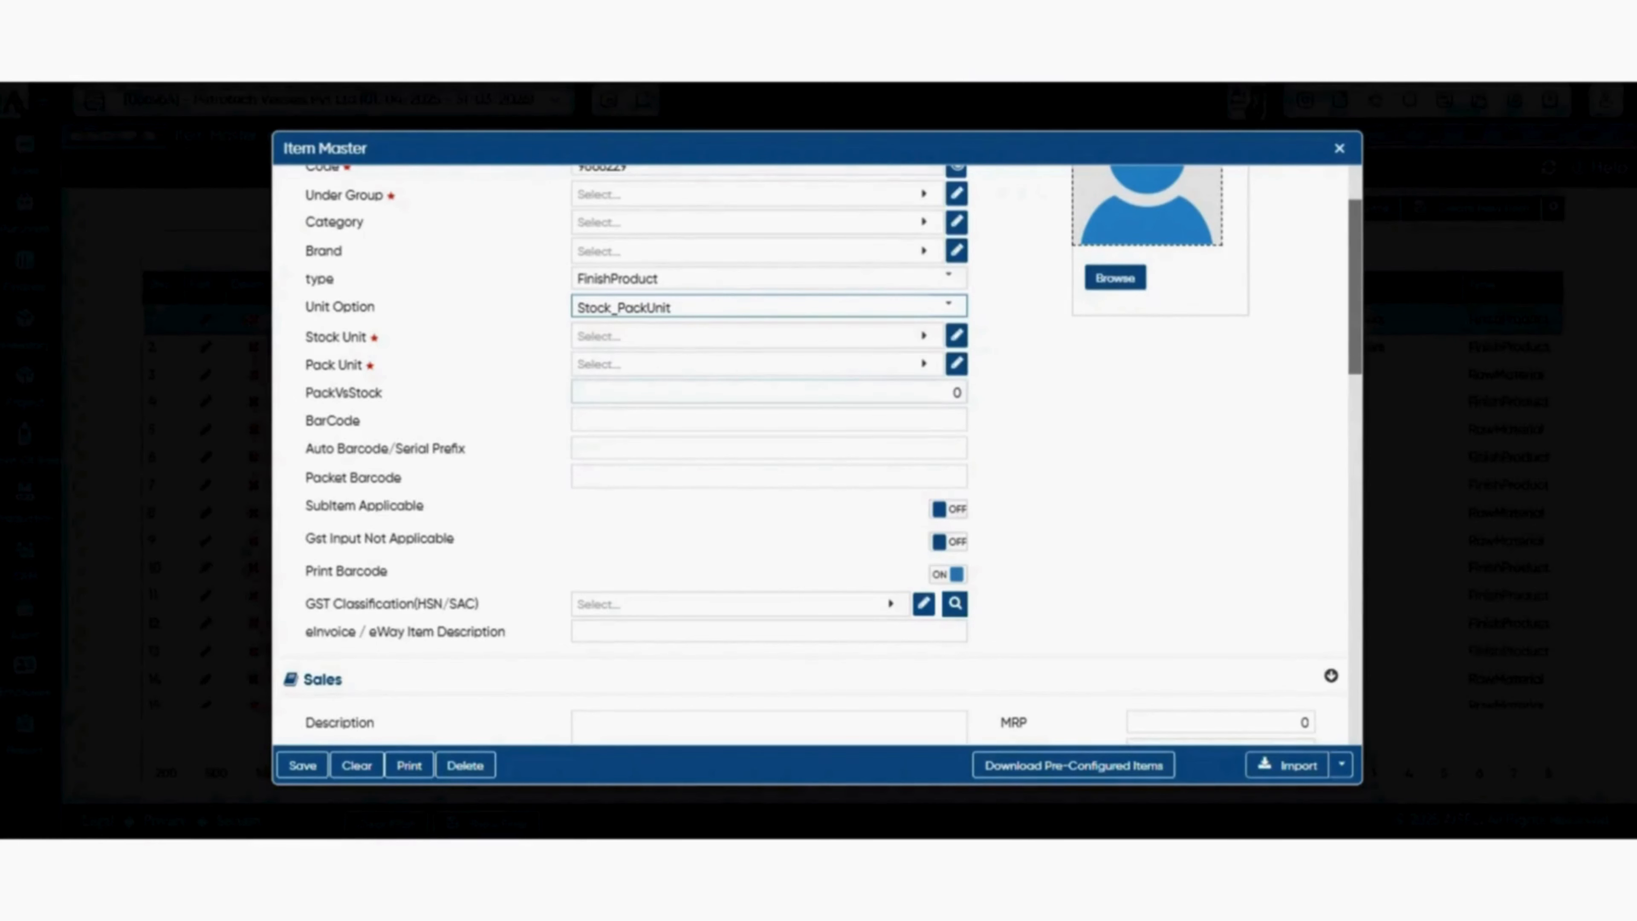
Set the item's stock unit to PCS, its pack unit to KGS and PackVsStock to 12.
left_click(954, 392)
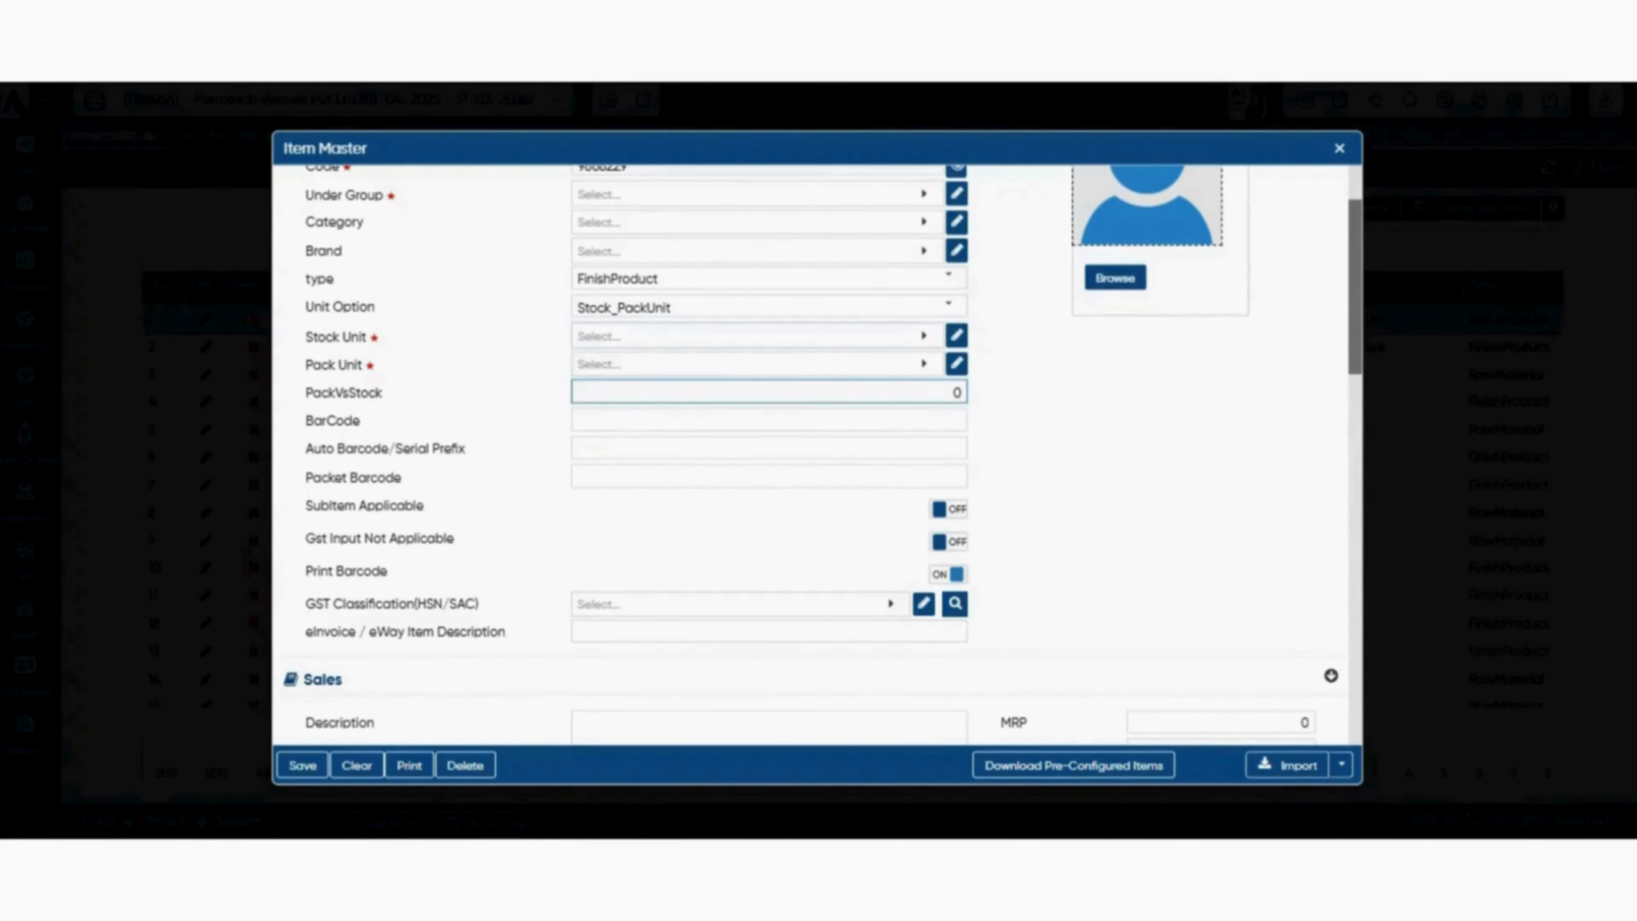
left_click(748, 336)
type("pc")
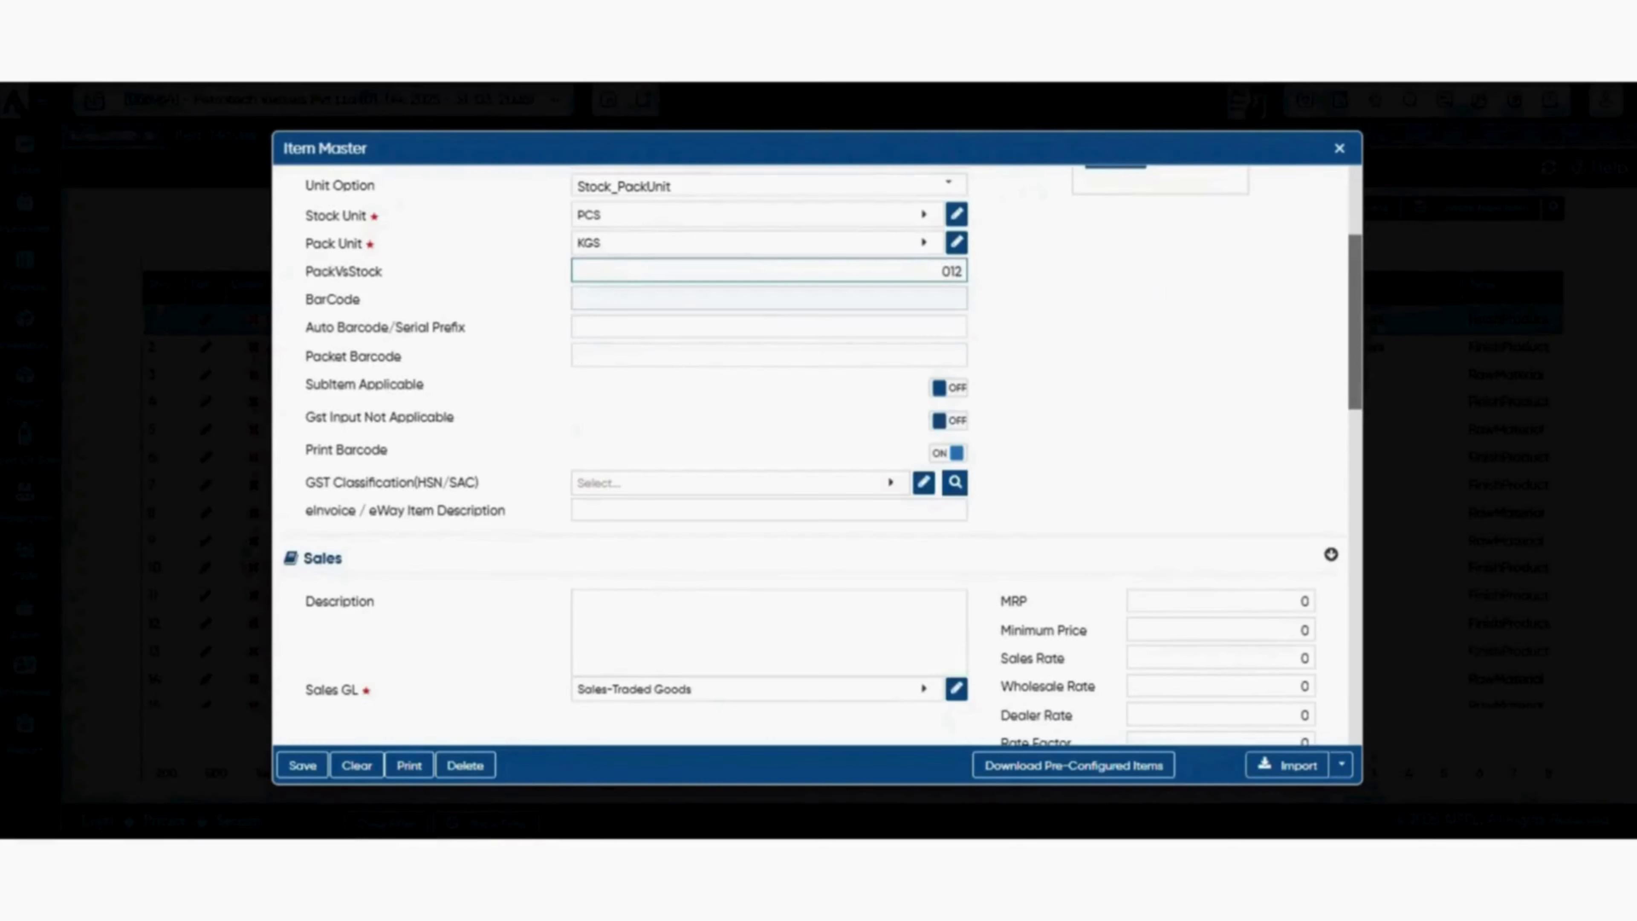
key("Tab")
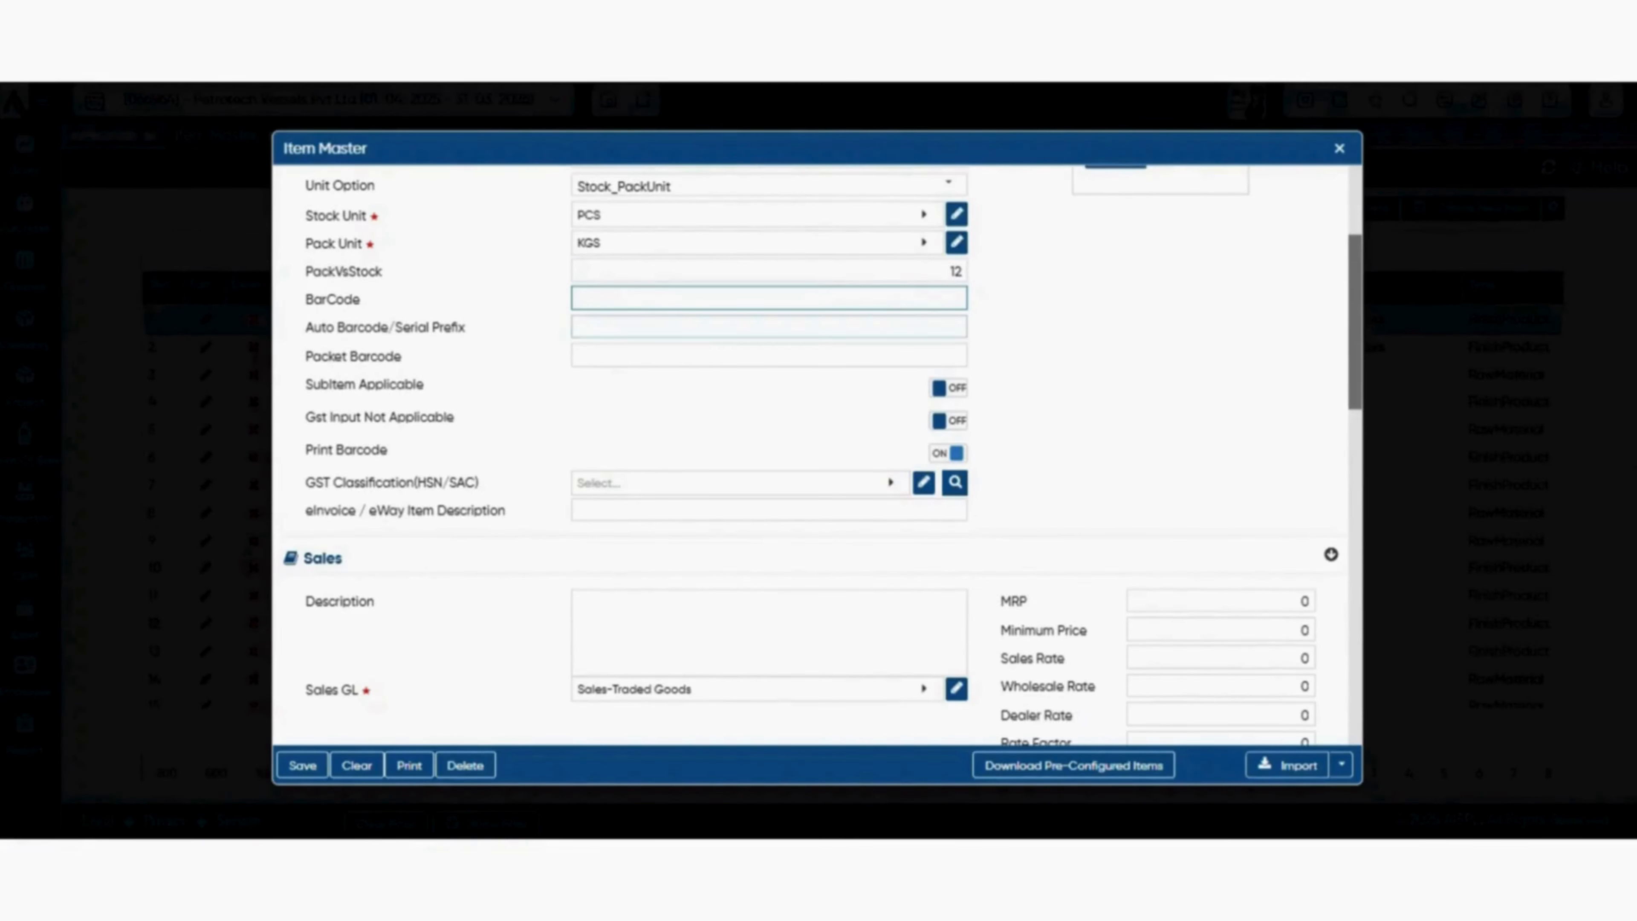
Switch SubItem Applicable on and back off for the item.
left_click(768, 355)
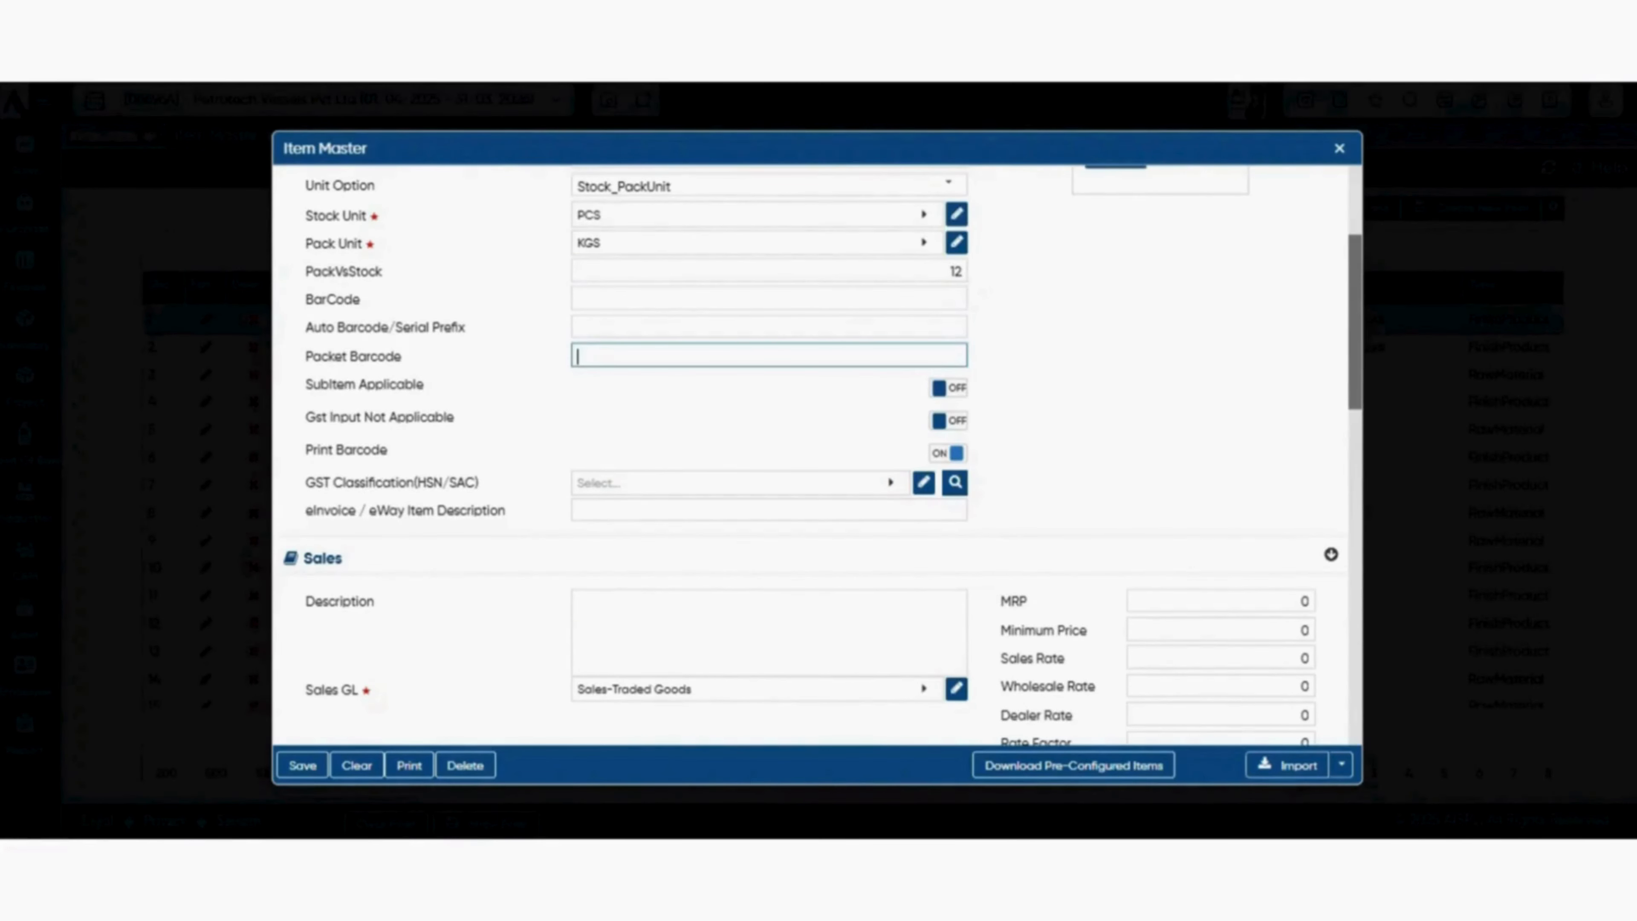
scroll(812, 452, "down", 2)
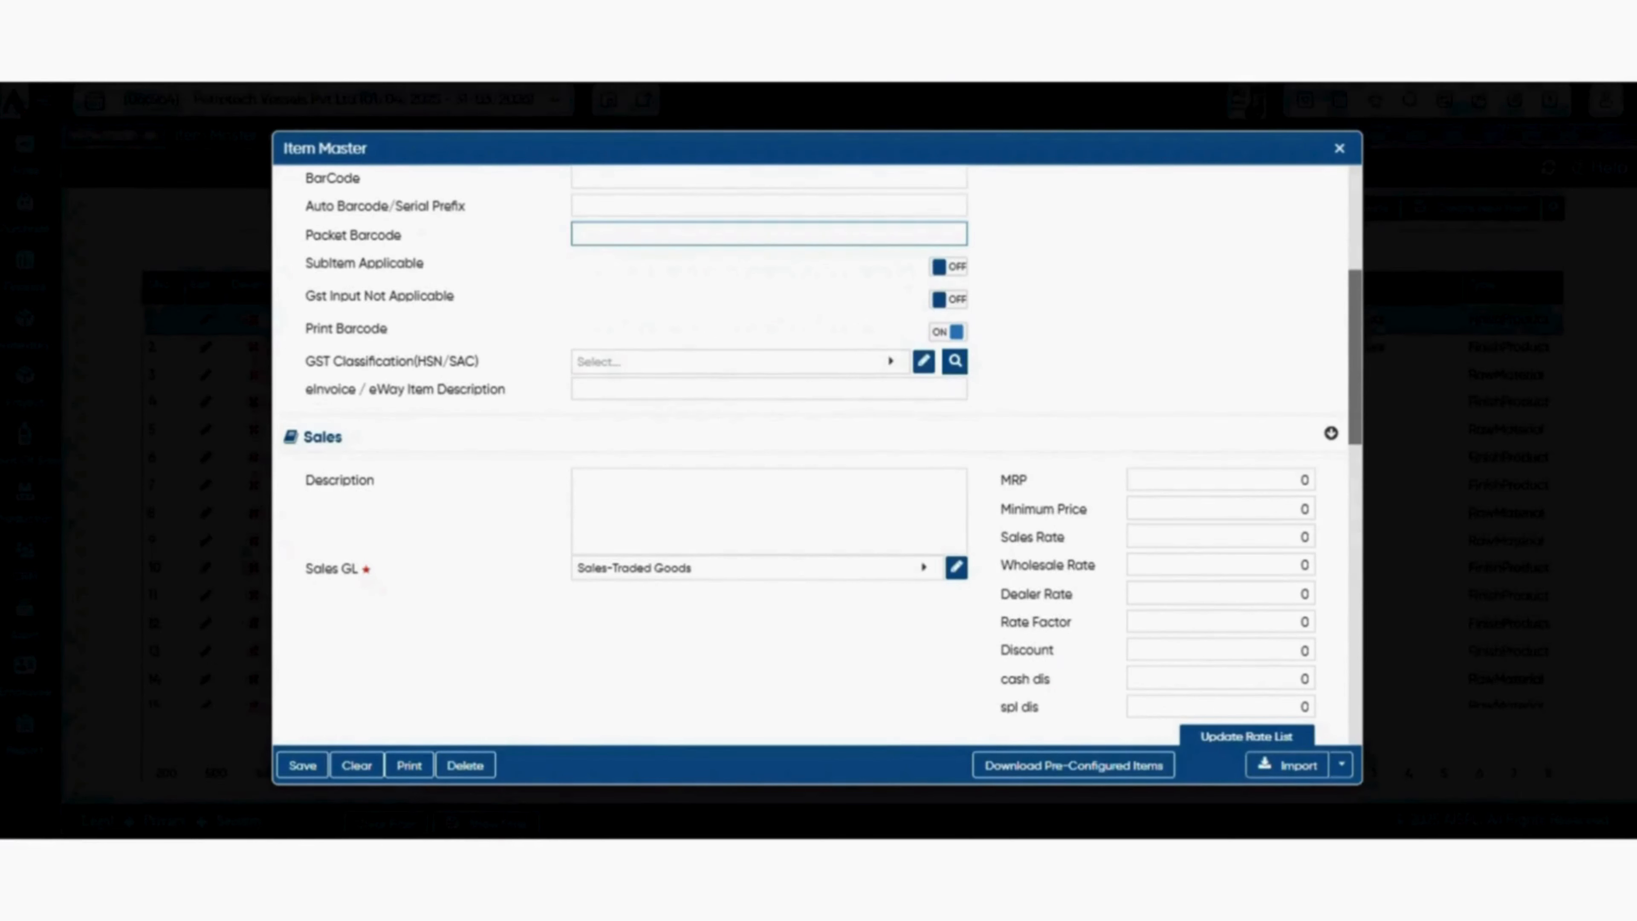
key("Tab")
key("space")
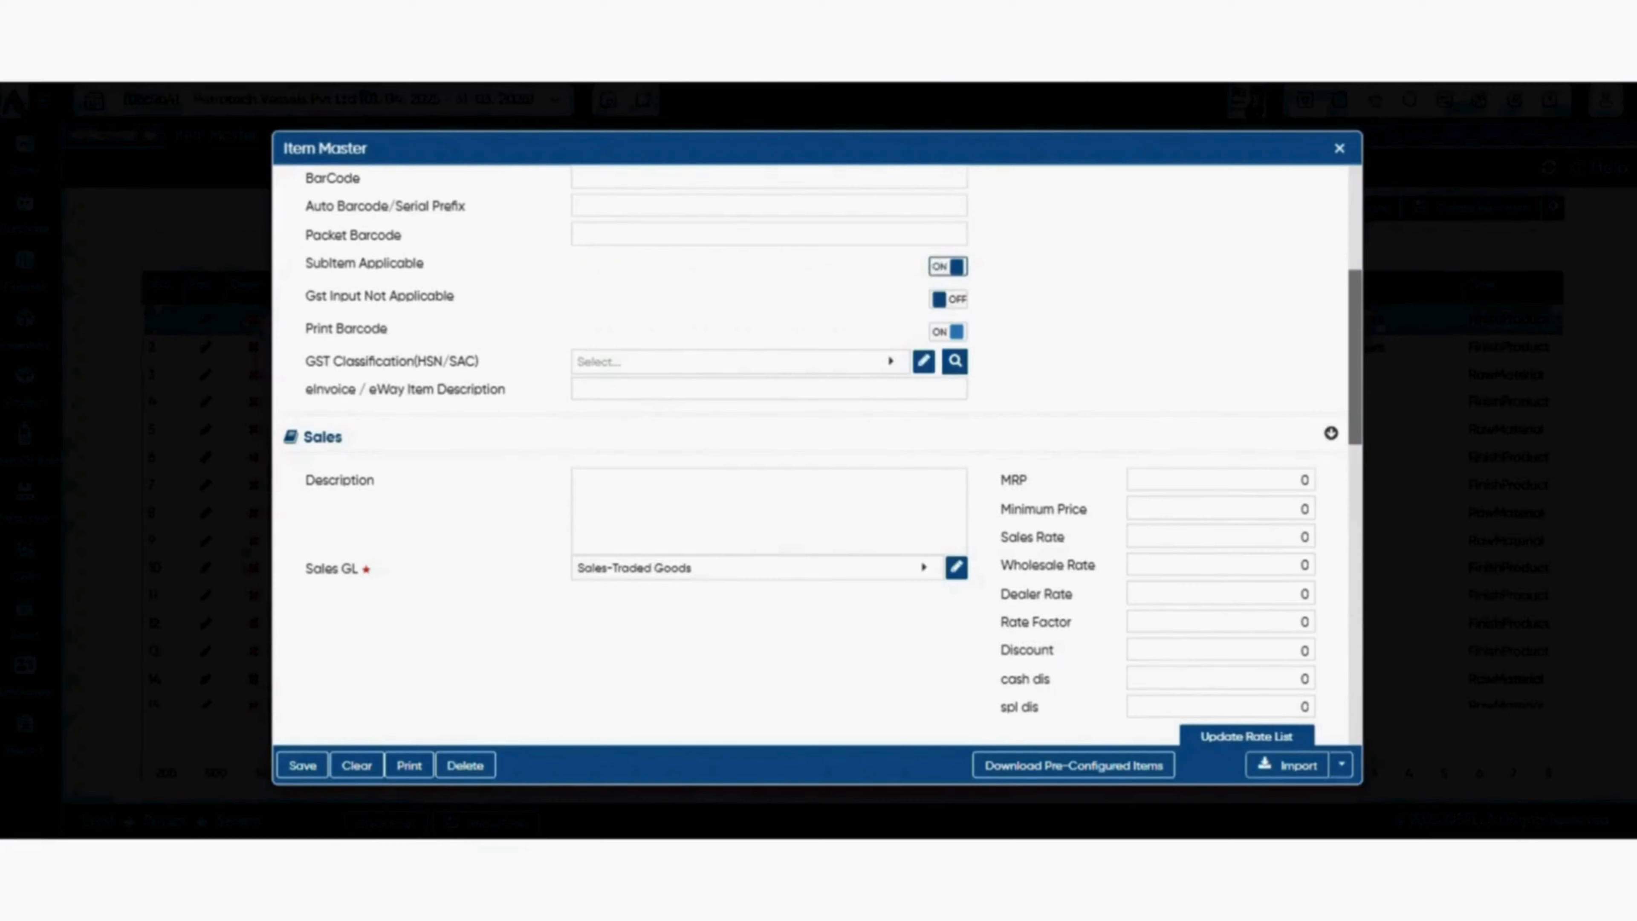
key("space")
Examine the GST classification, sales rates, suggested item and purchase sections of the item form.
scroll(812, 452, "down", 2)
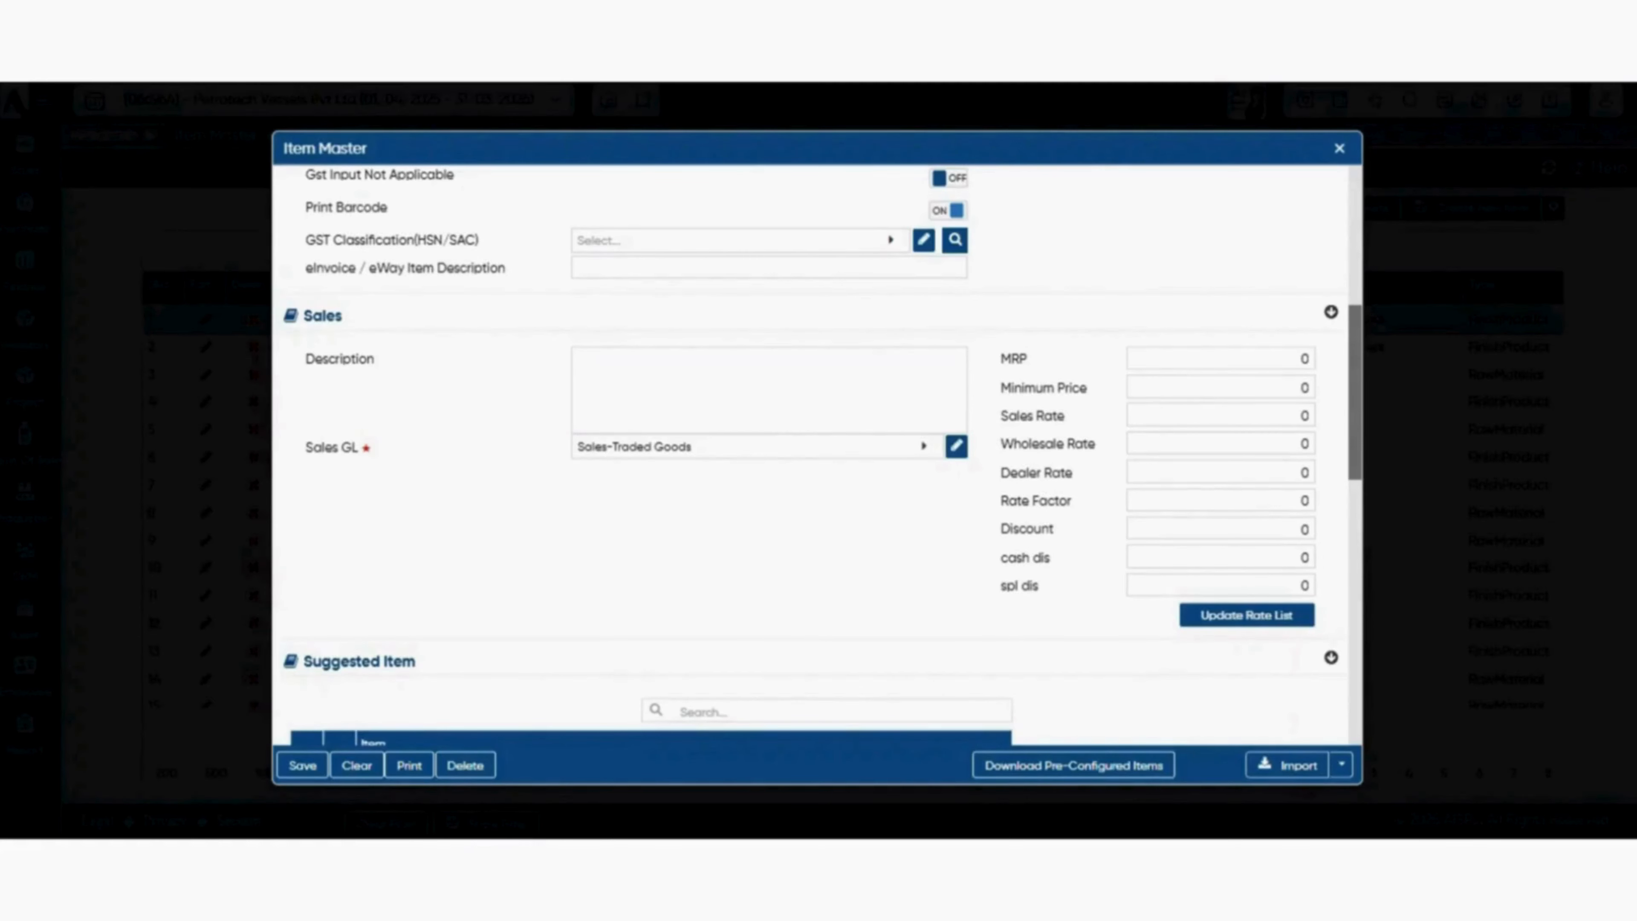
scroll(817, 451, "down", 2)
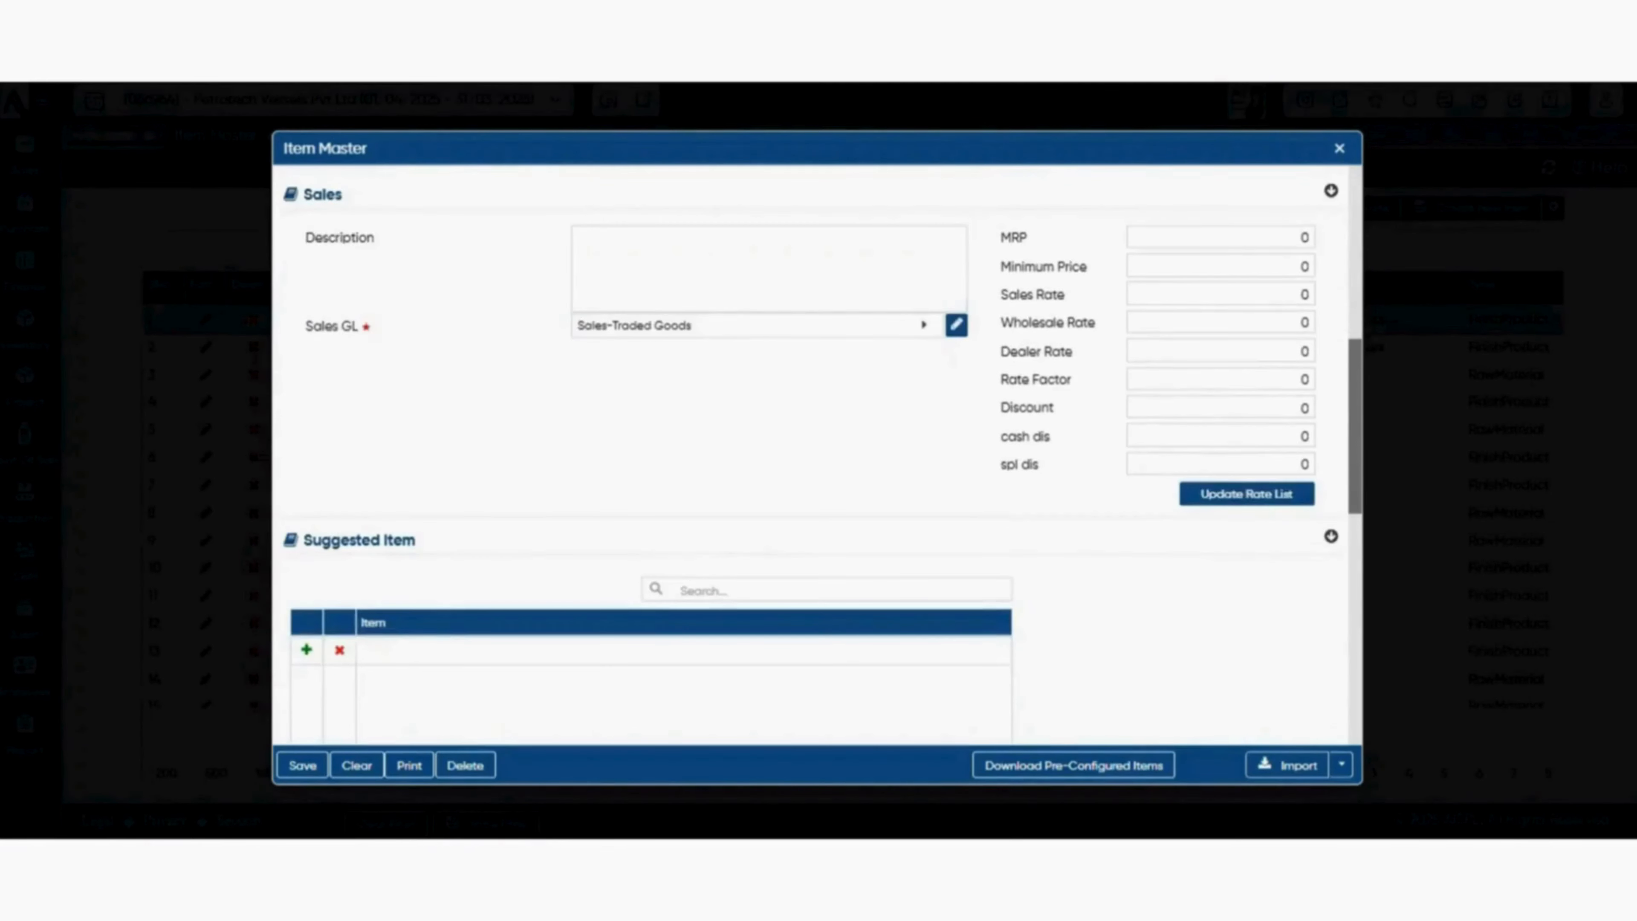
scroll(817, 451, "up", 2)
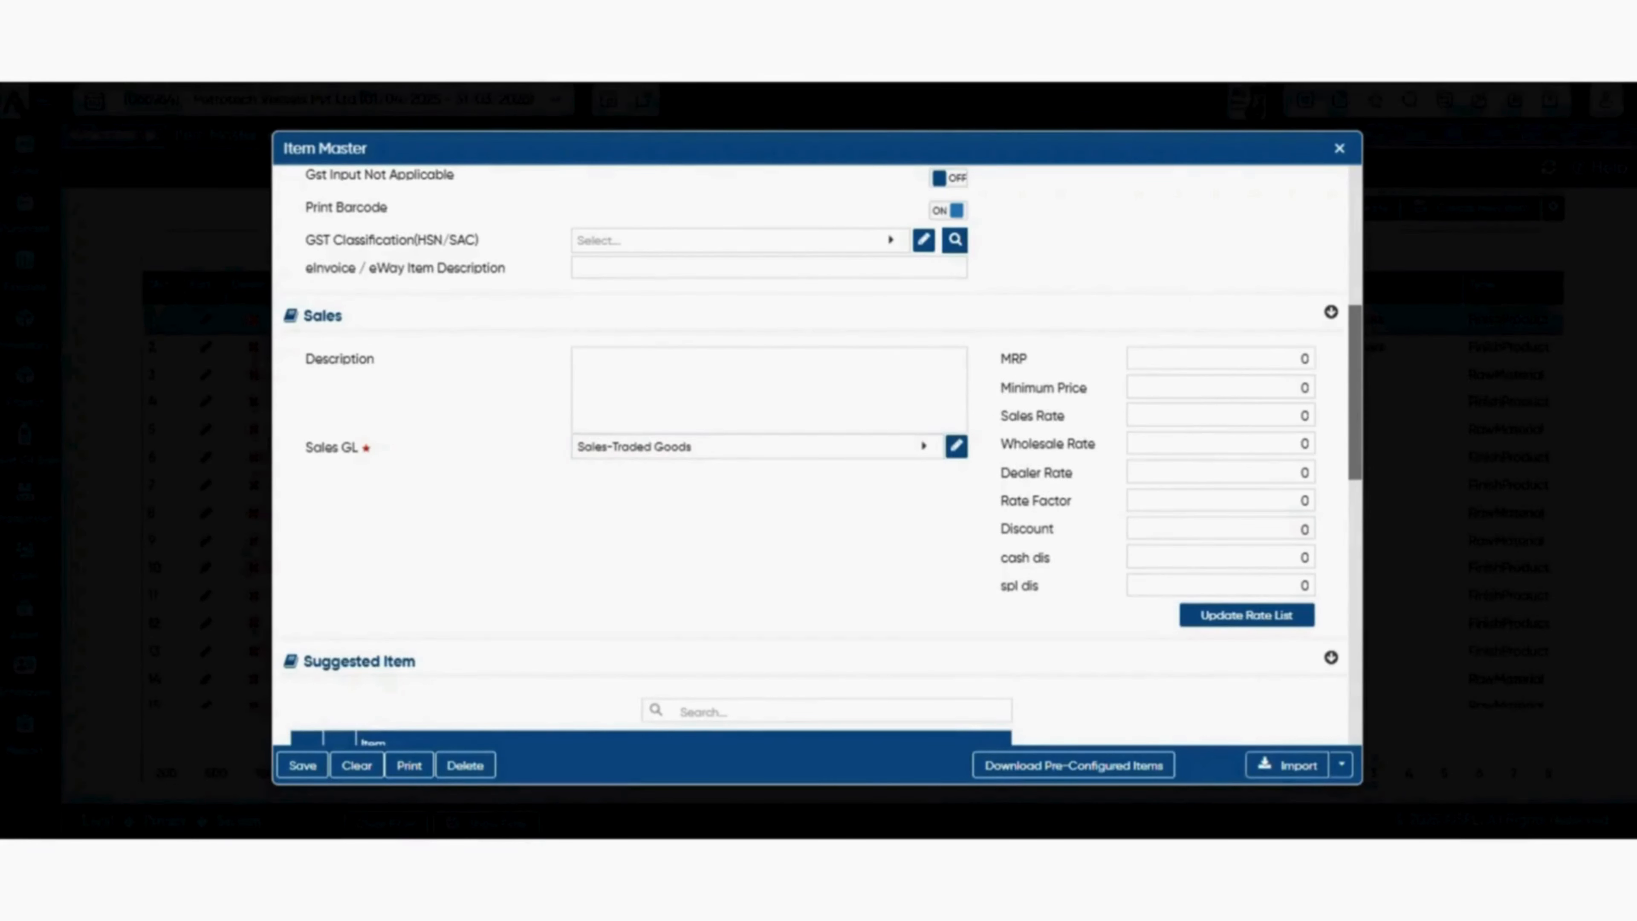
scroll(812, 451, "down", 3)
scroll(812, 452, "down", 3)
scroll(813, 451, "up", 6)
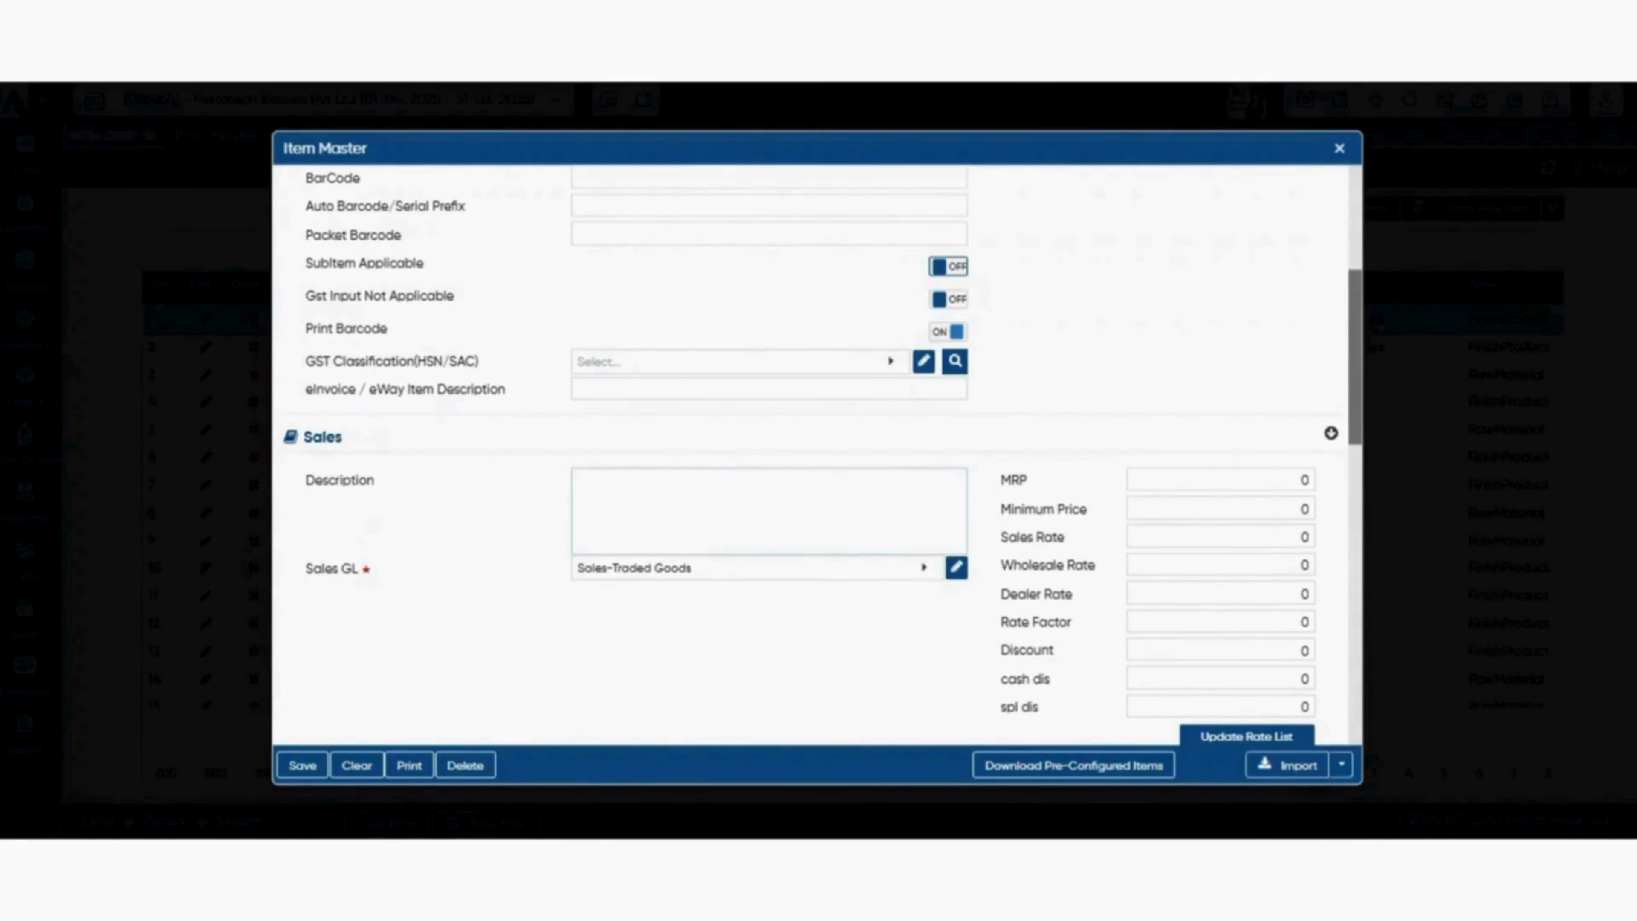
scroll(822, 455, "down", 4)
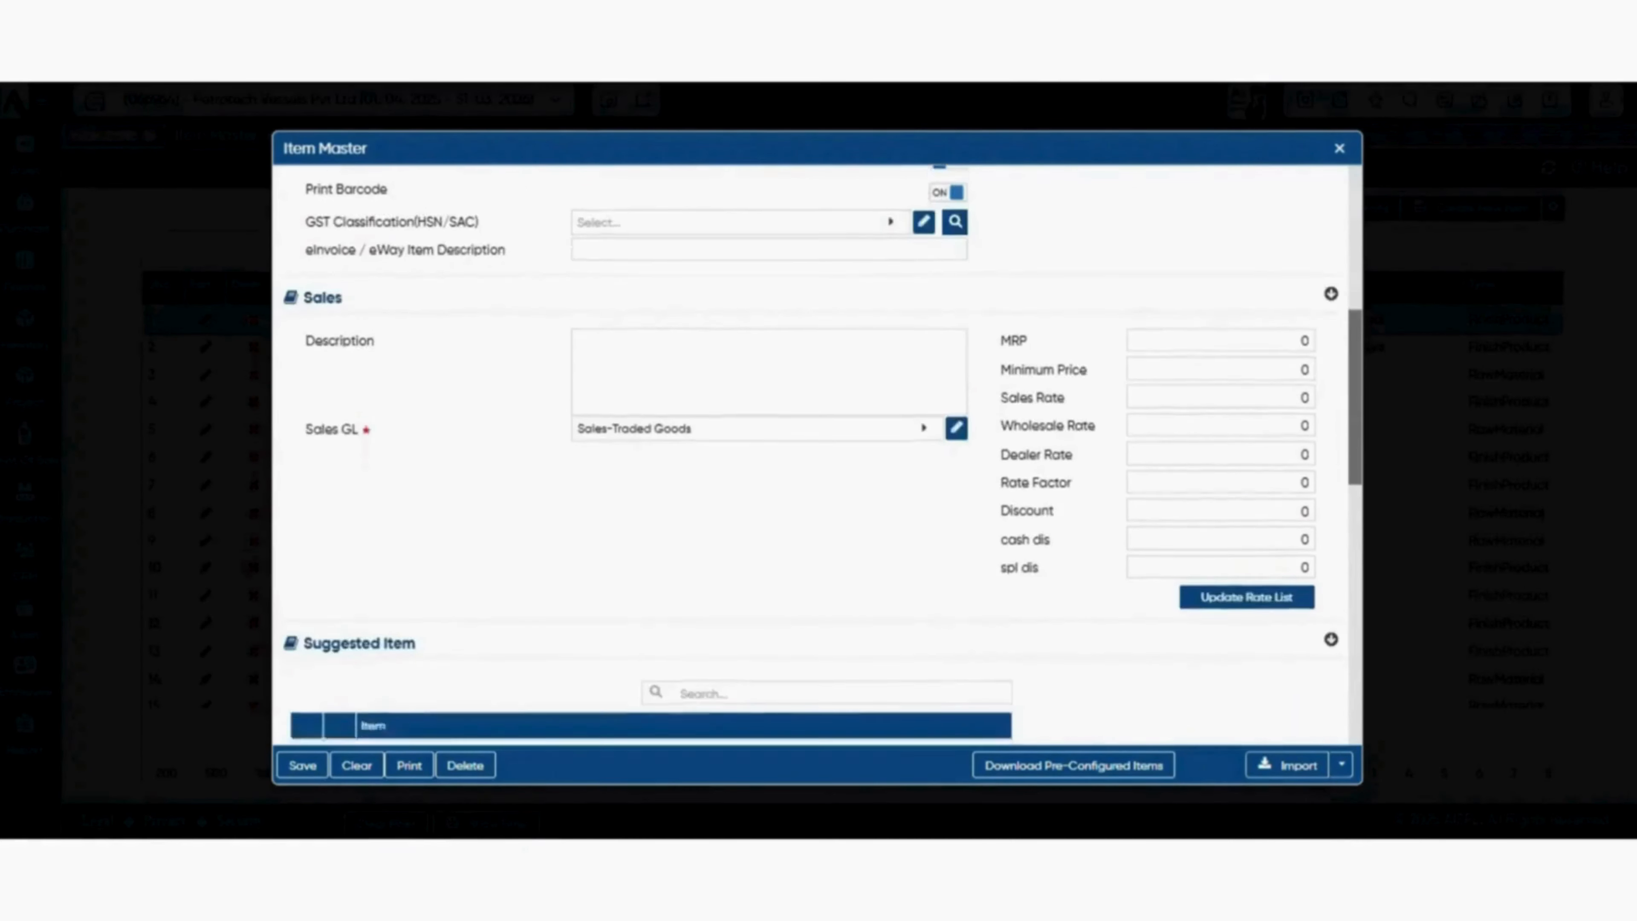
scroll(822, 455, "down", 3)
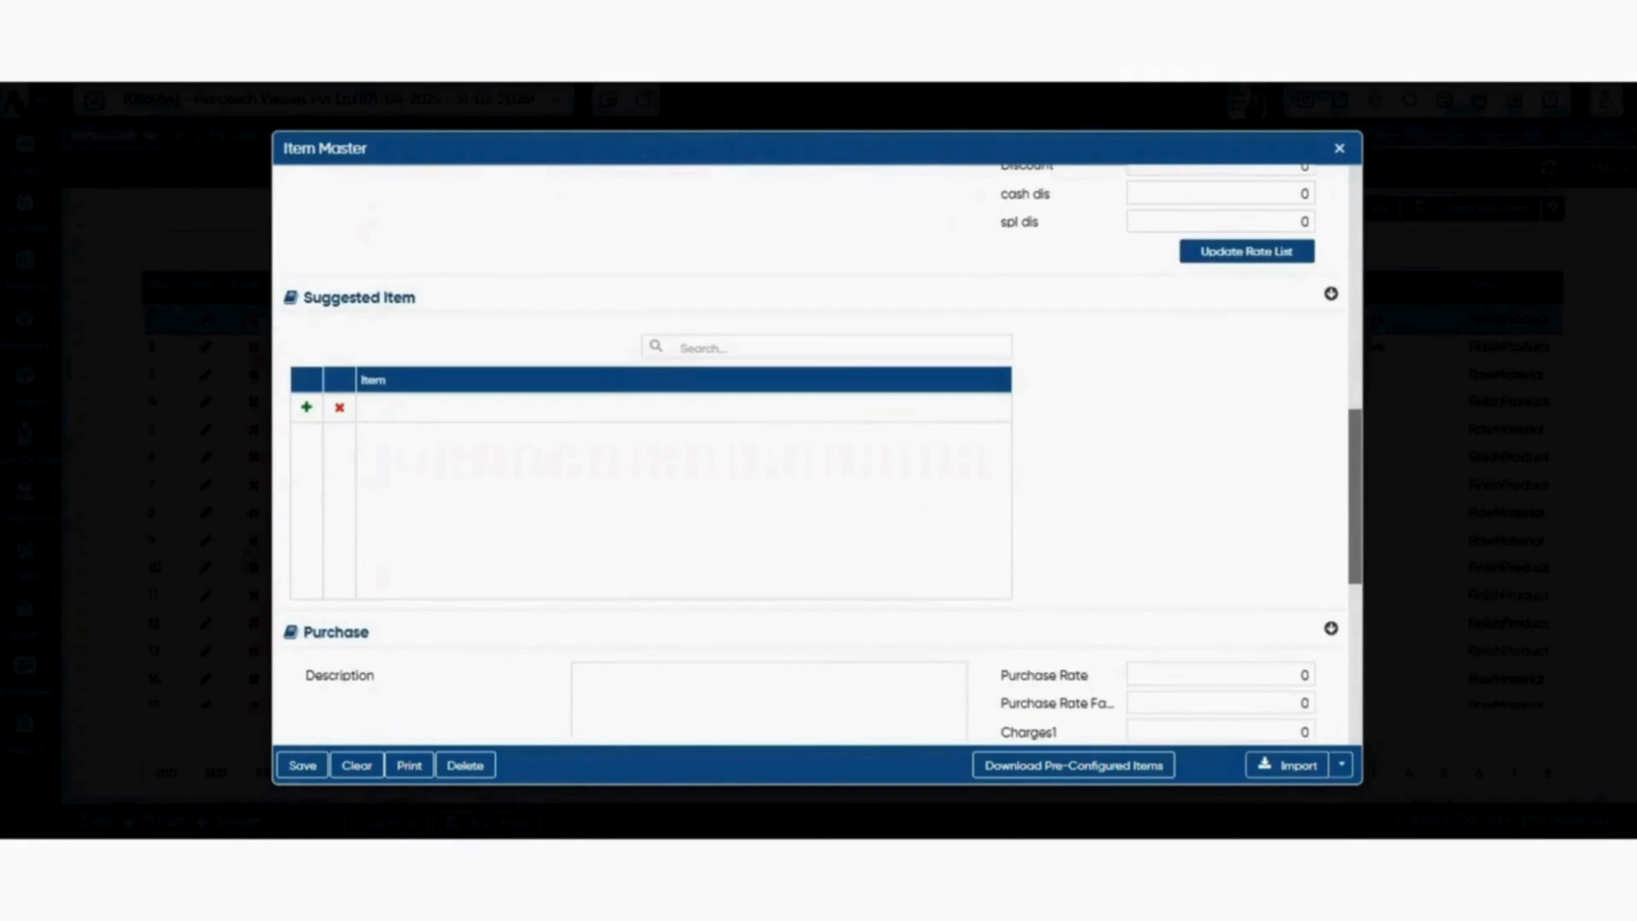
scroll(823, 455, "down", 2)
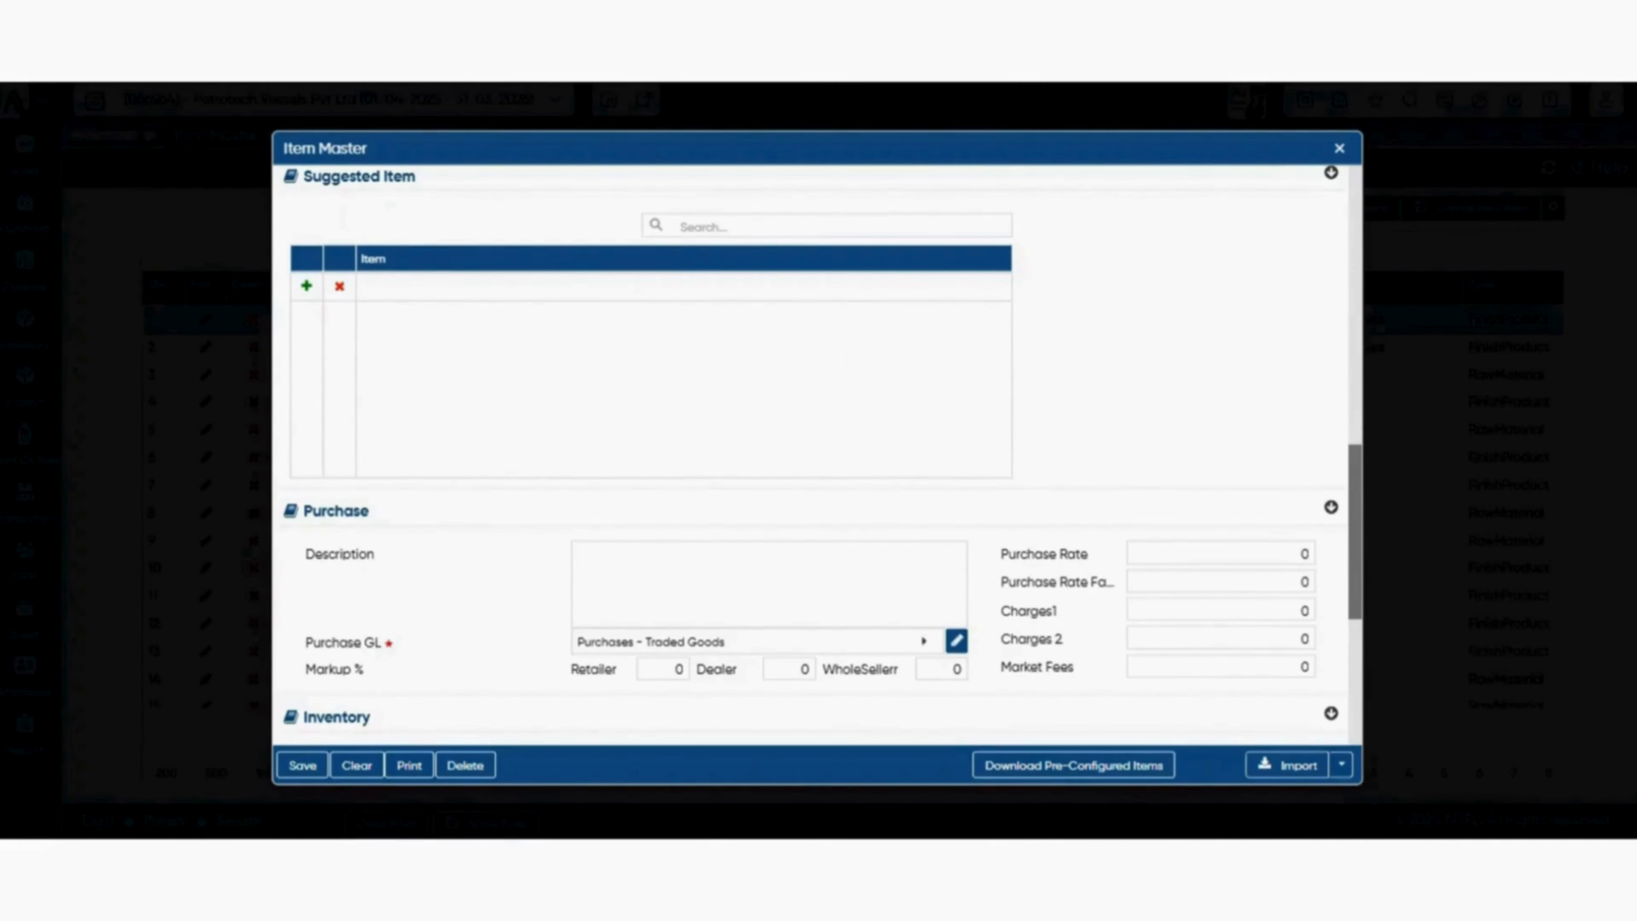
scroll(813, 451, "down", 4)
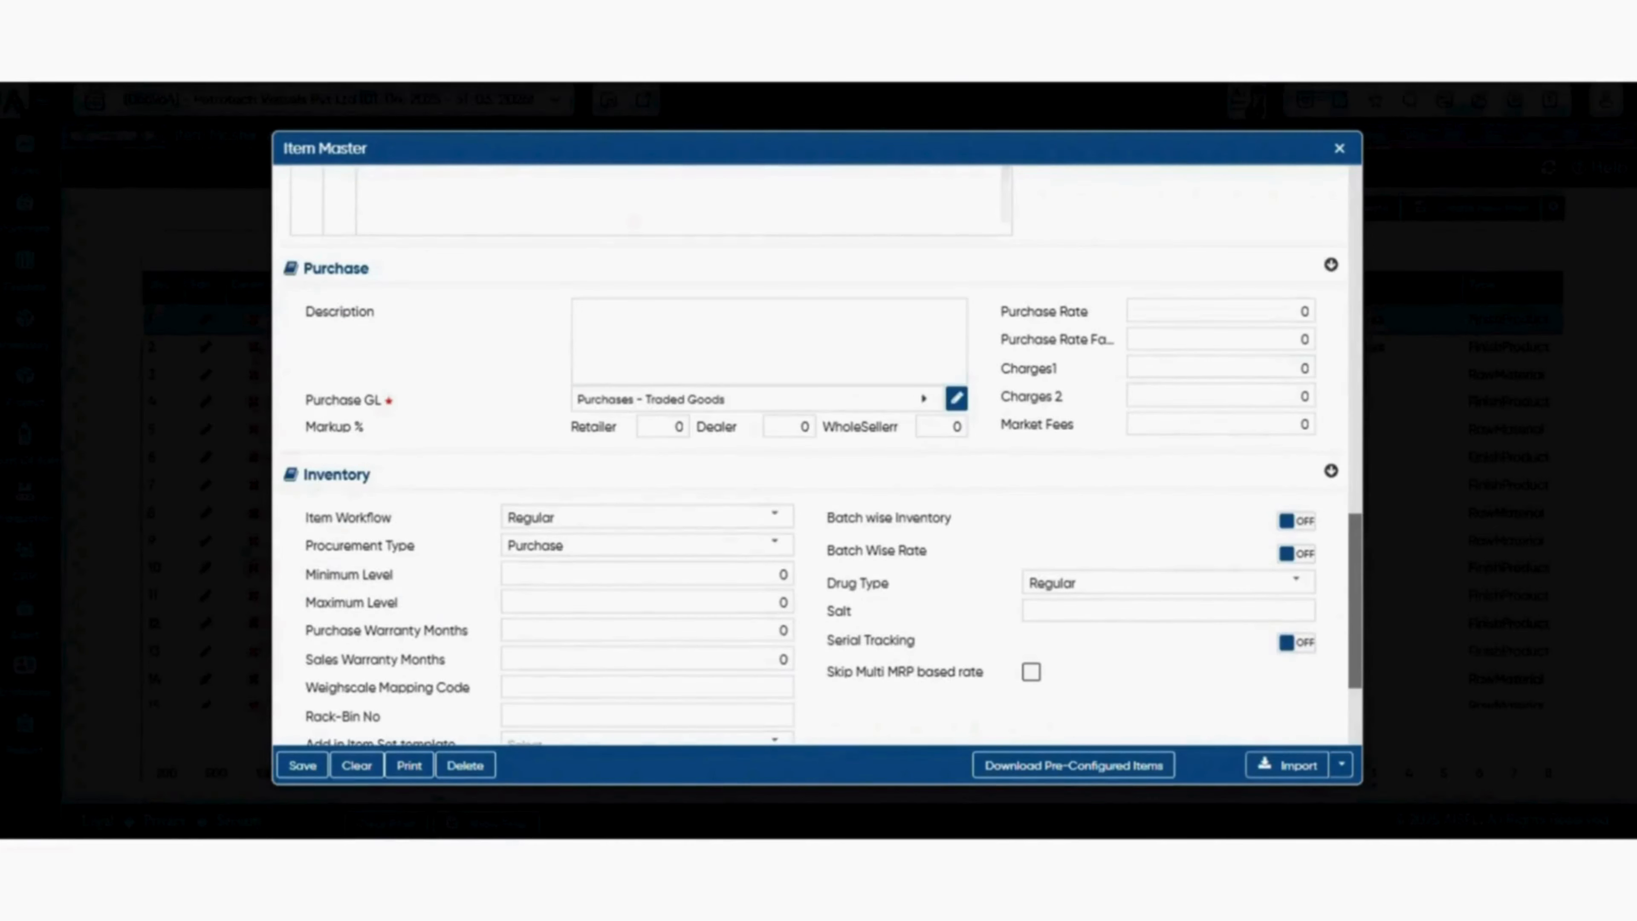
Set the item's purchase rate to 200.
left_click(768, 341)
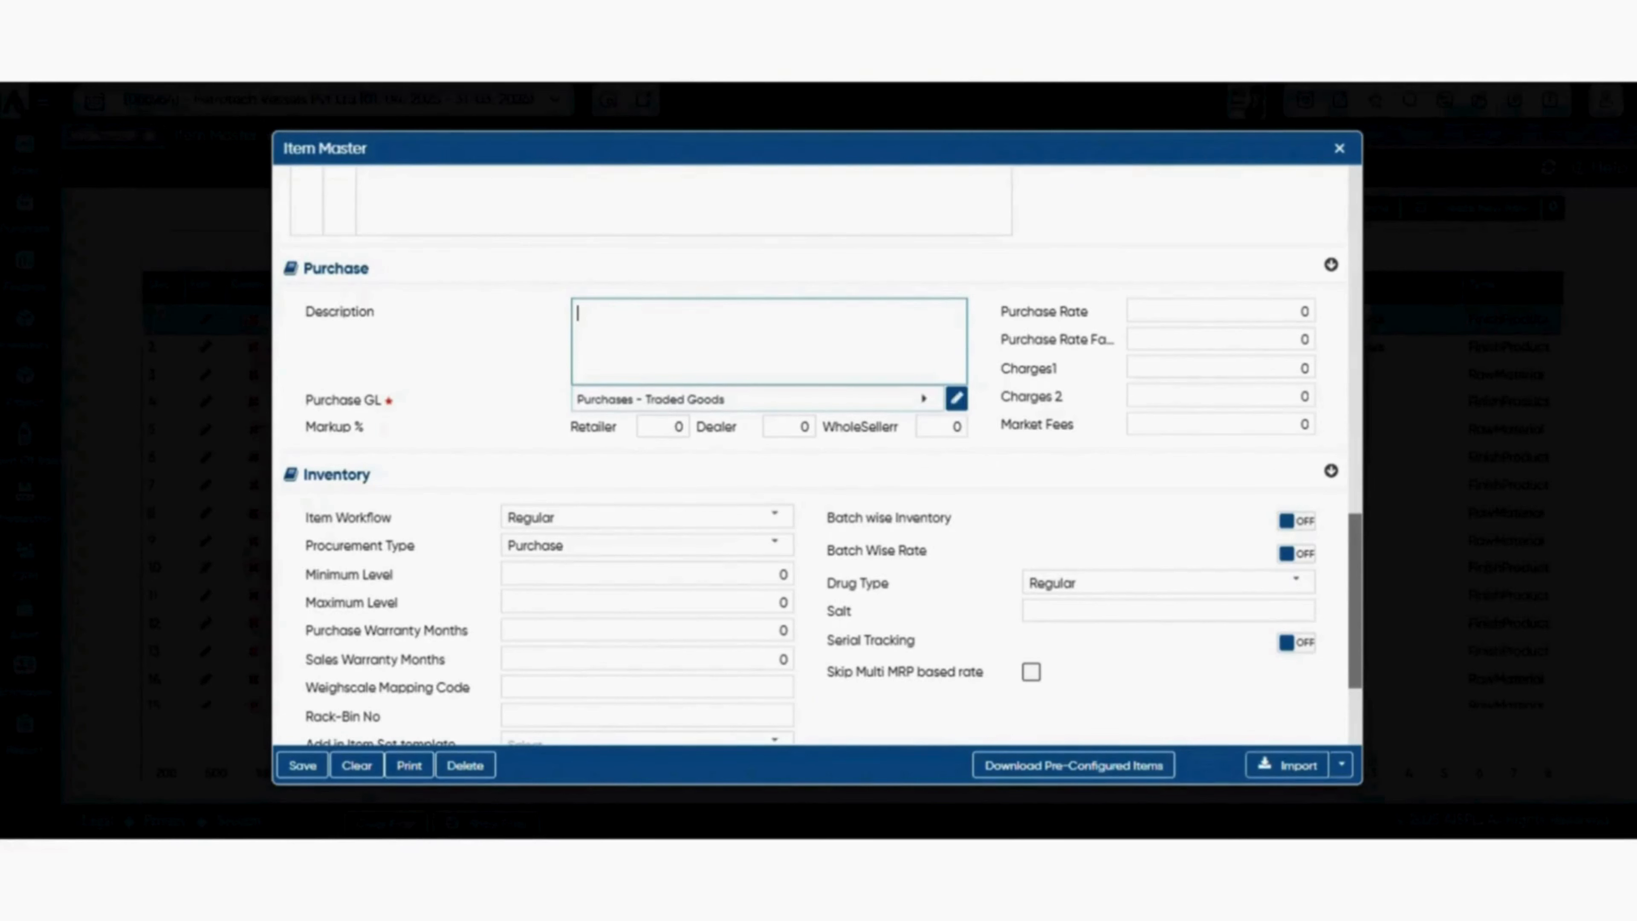
left_click(818, 458)
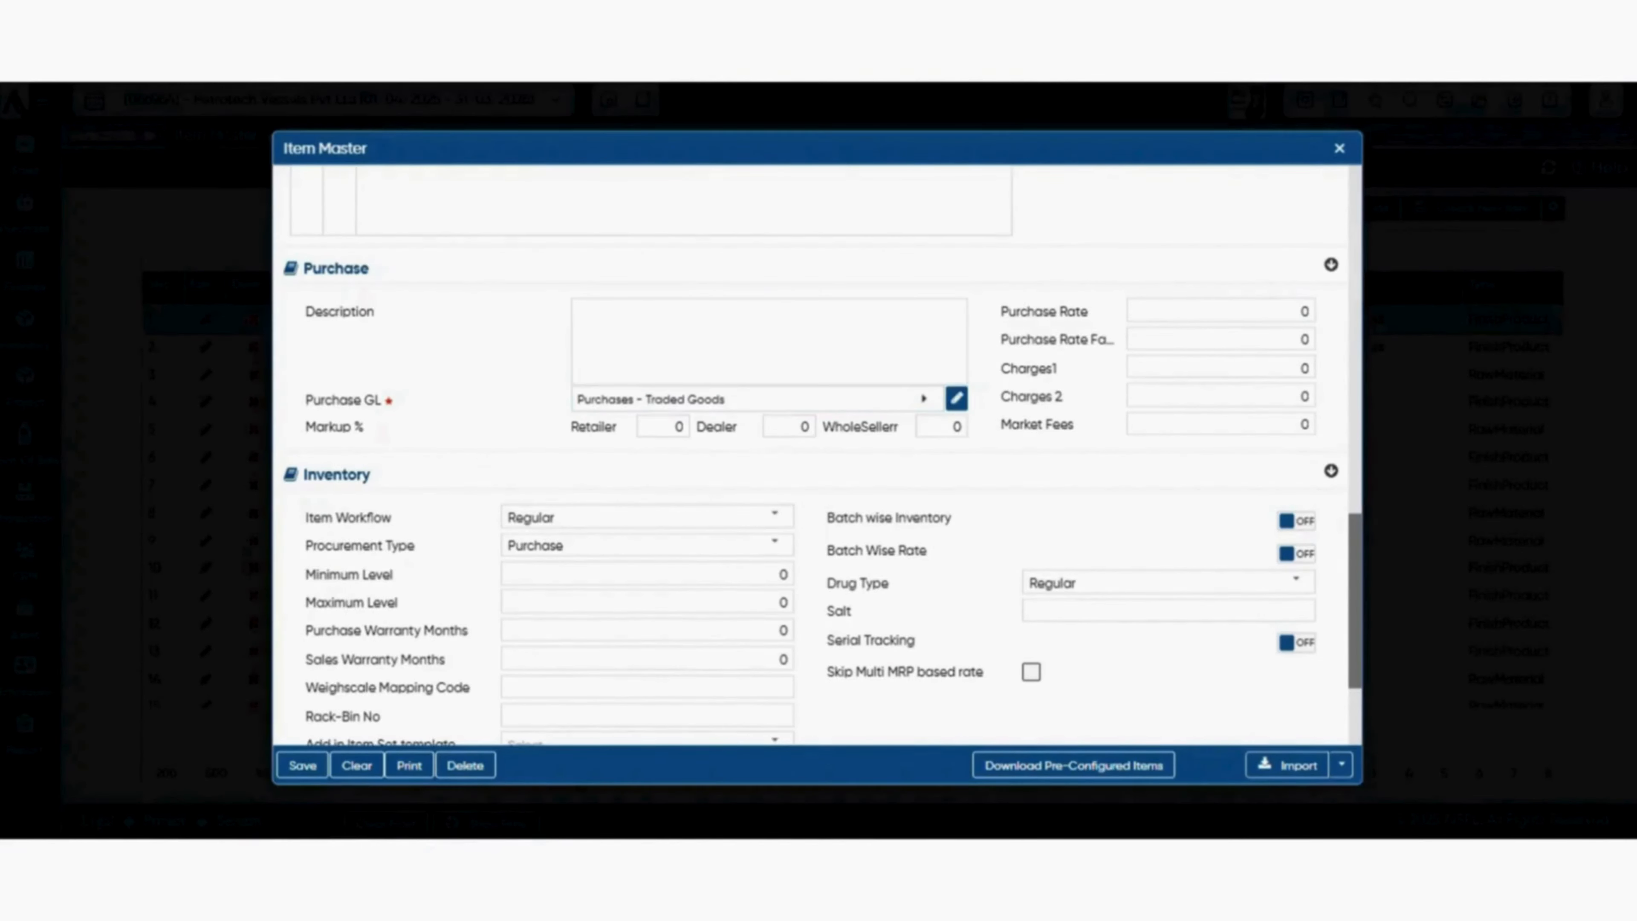
left_click(1220, 311)
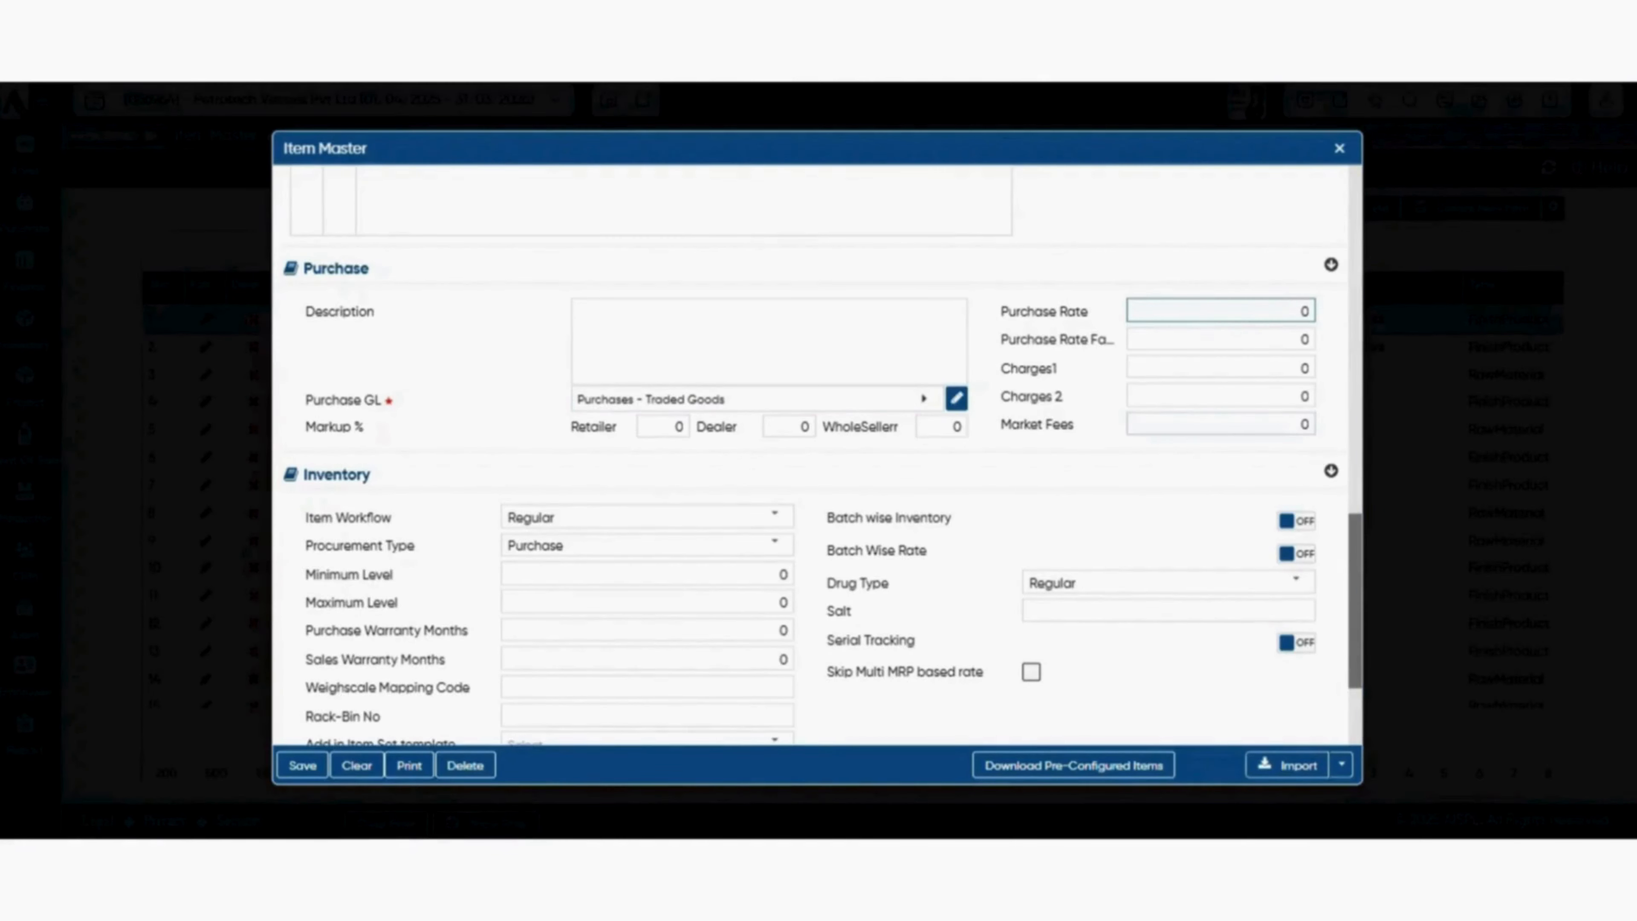
type("200")
Set the purchase markup percentages to 25 for the retailer, 15 for the dealer and 10 for the wholesaler.
left_click(664, 427)
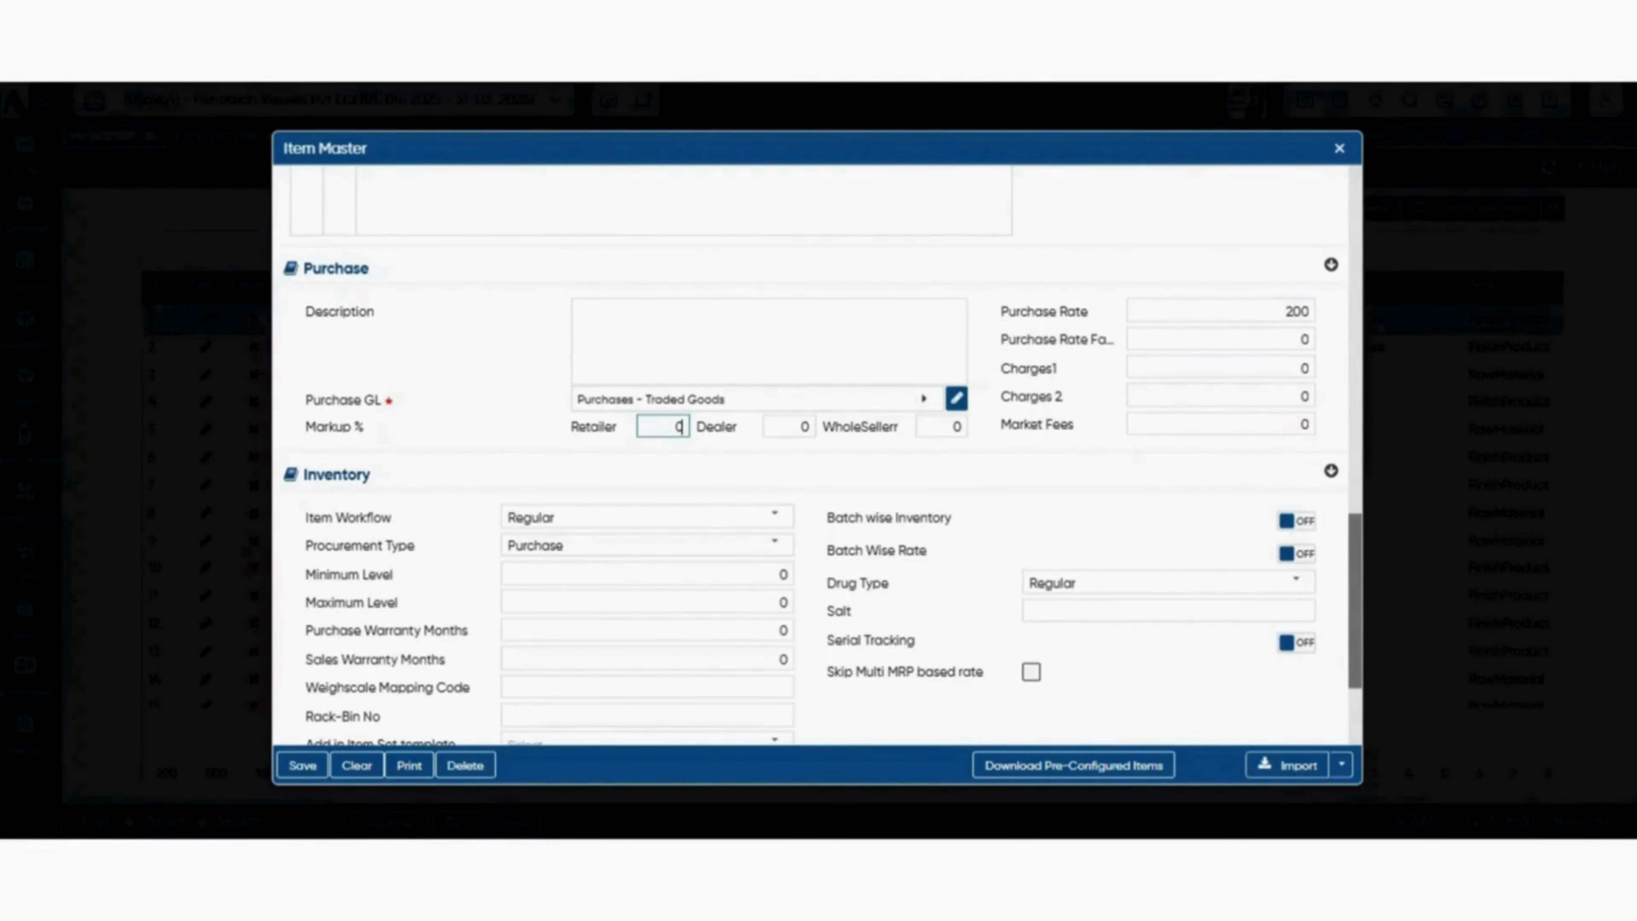
type("25")
key("Tab")
type("15")
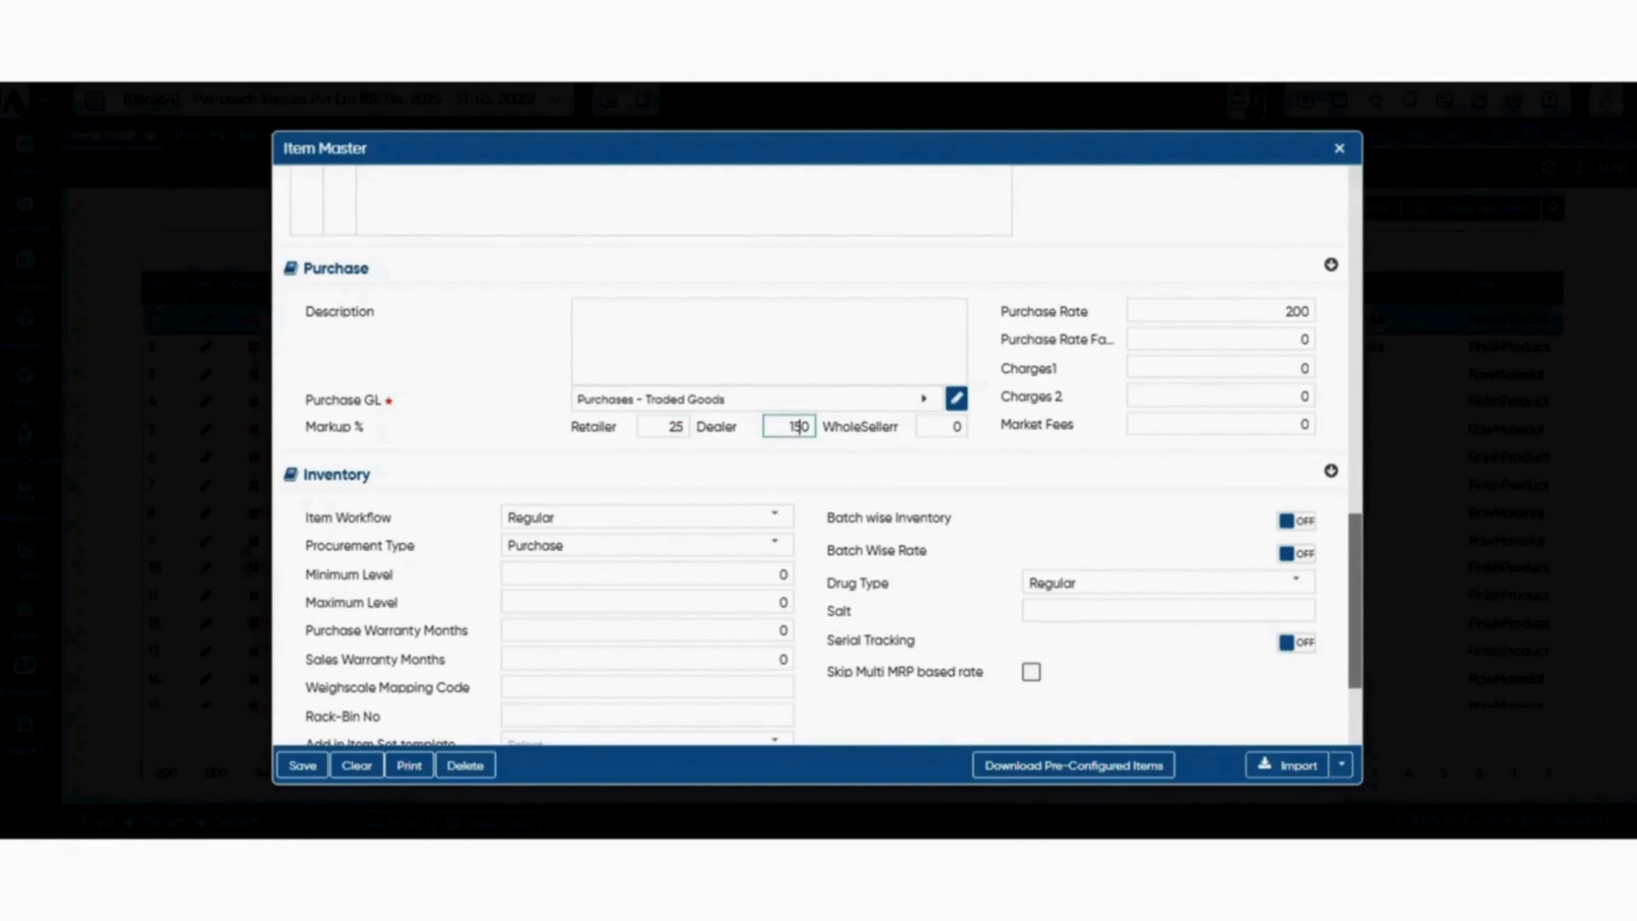
key("Delete")
left_click(951, 427)
key("Delete")
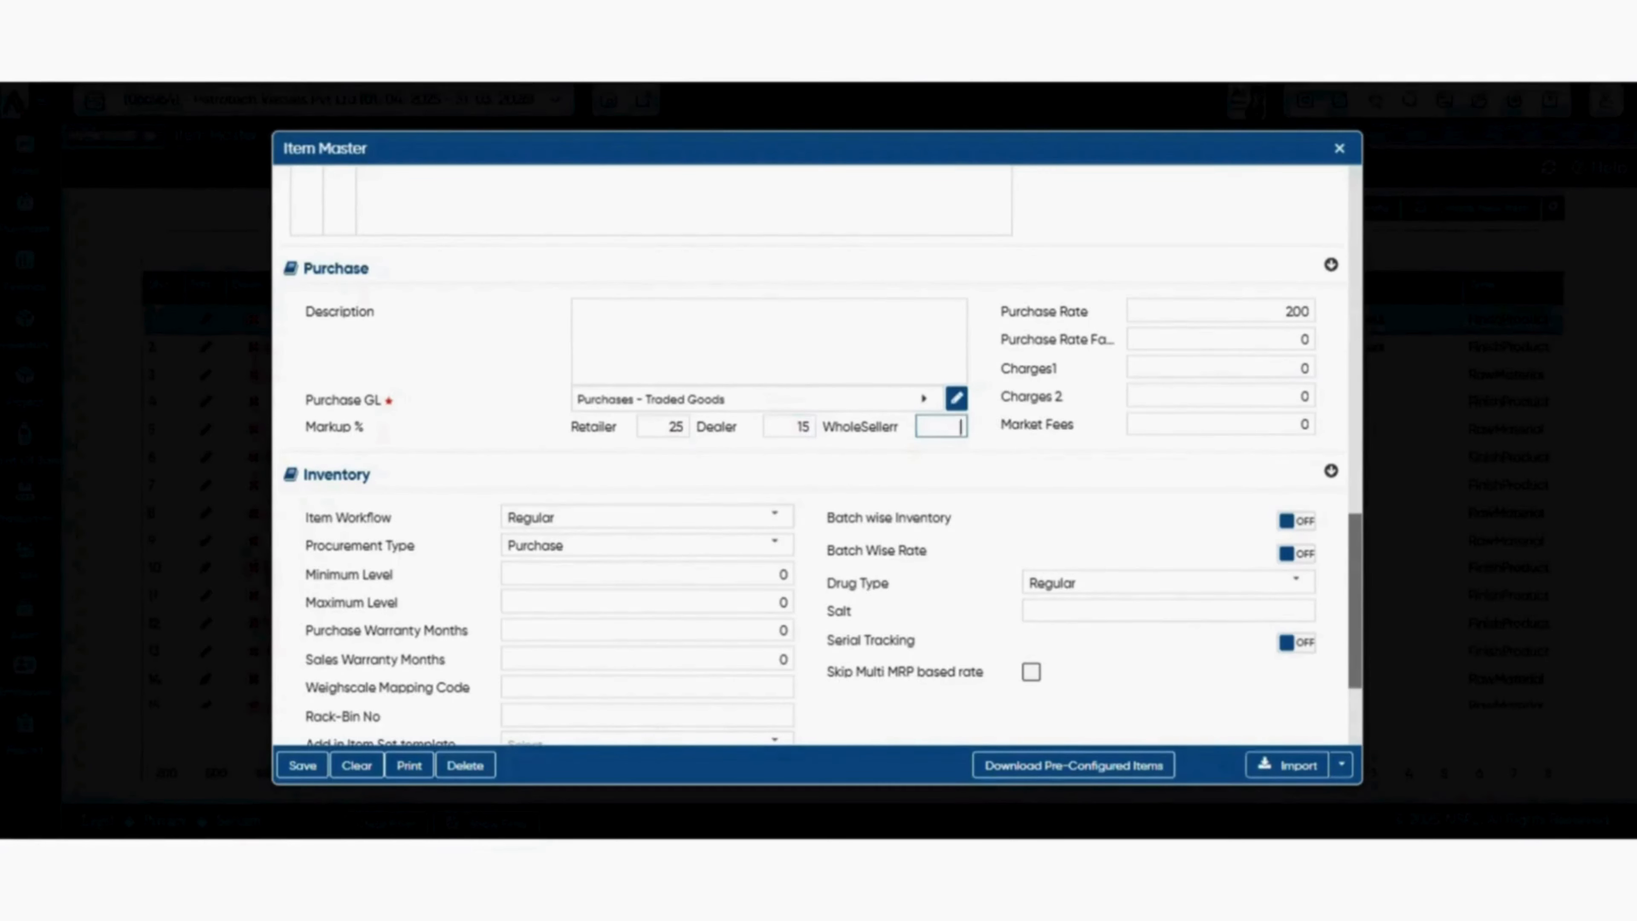
type("3")
key("BackSpace")
type("10")
left_click(917, 461)
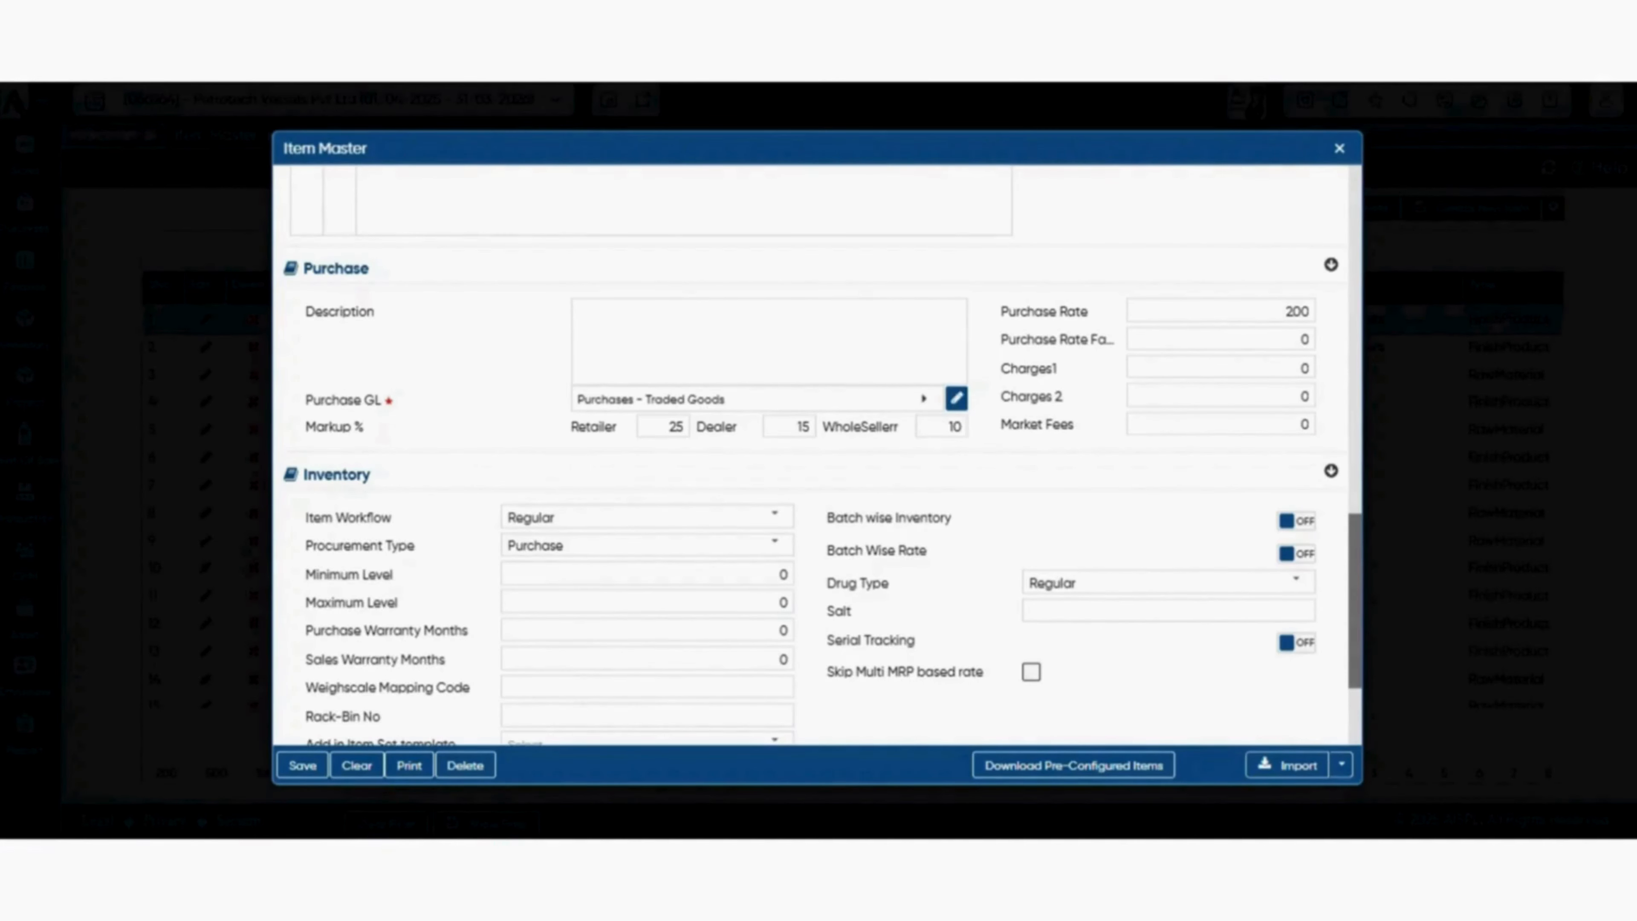
Try the GarmentUnique item workflow in the inventory section and set it back to Regular.
scroll(812, 451, "down", 2)
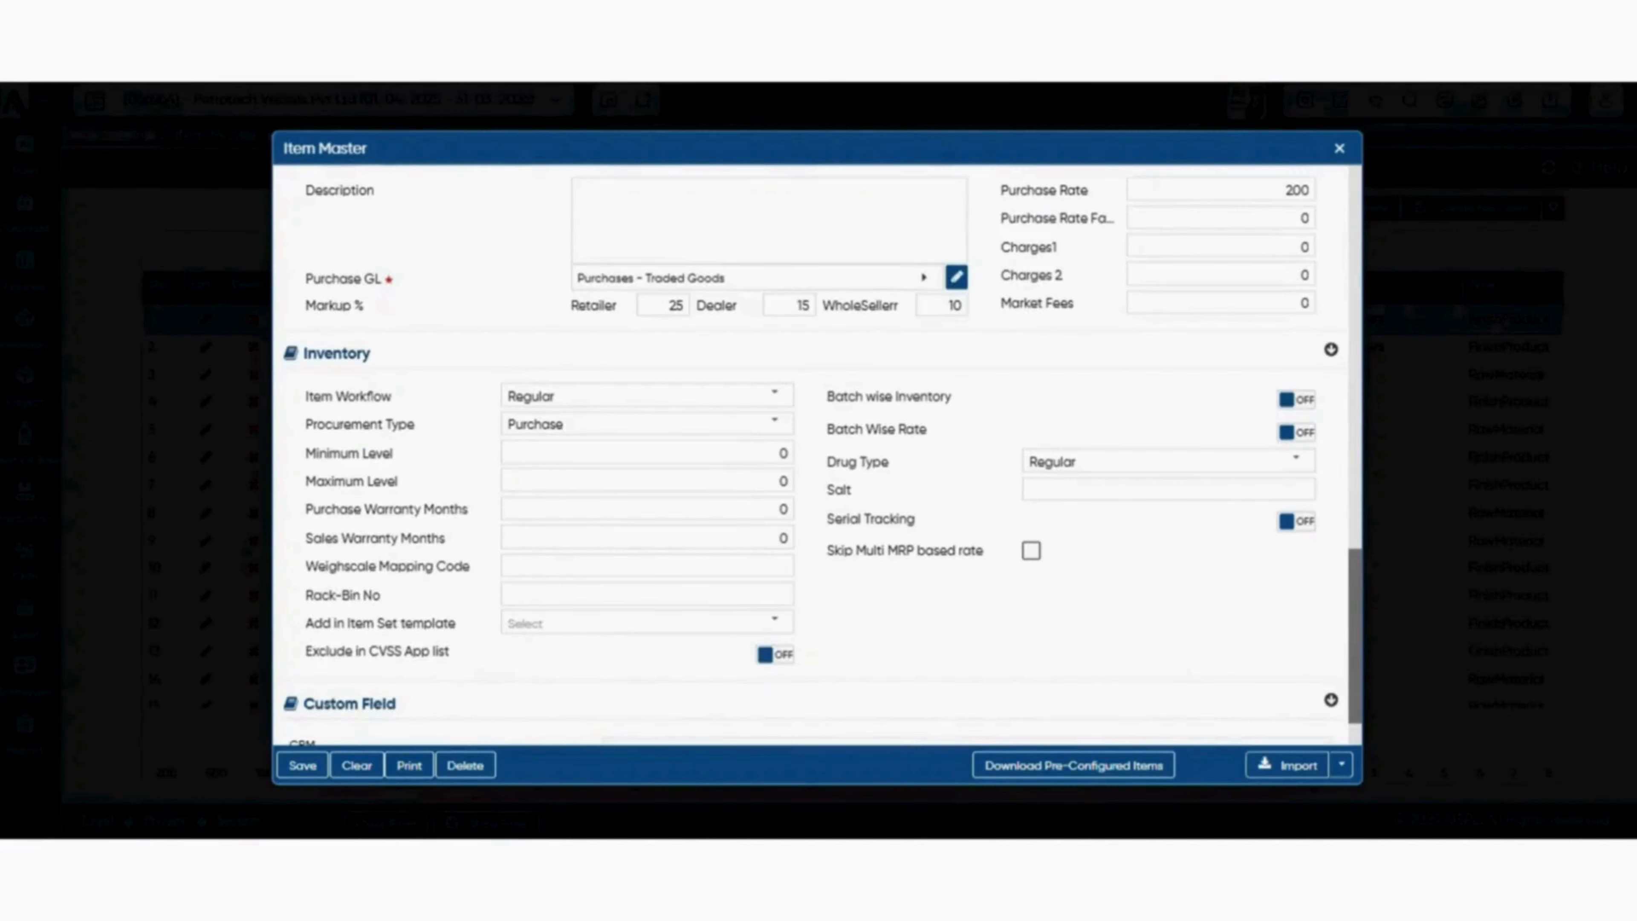
scroll(812, 452, "down", 1)
scroll(812, 451, "up", 1)
left_click(775, 394)
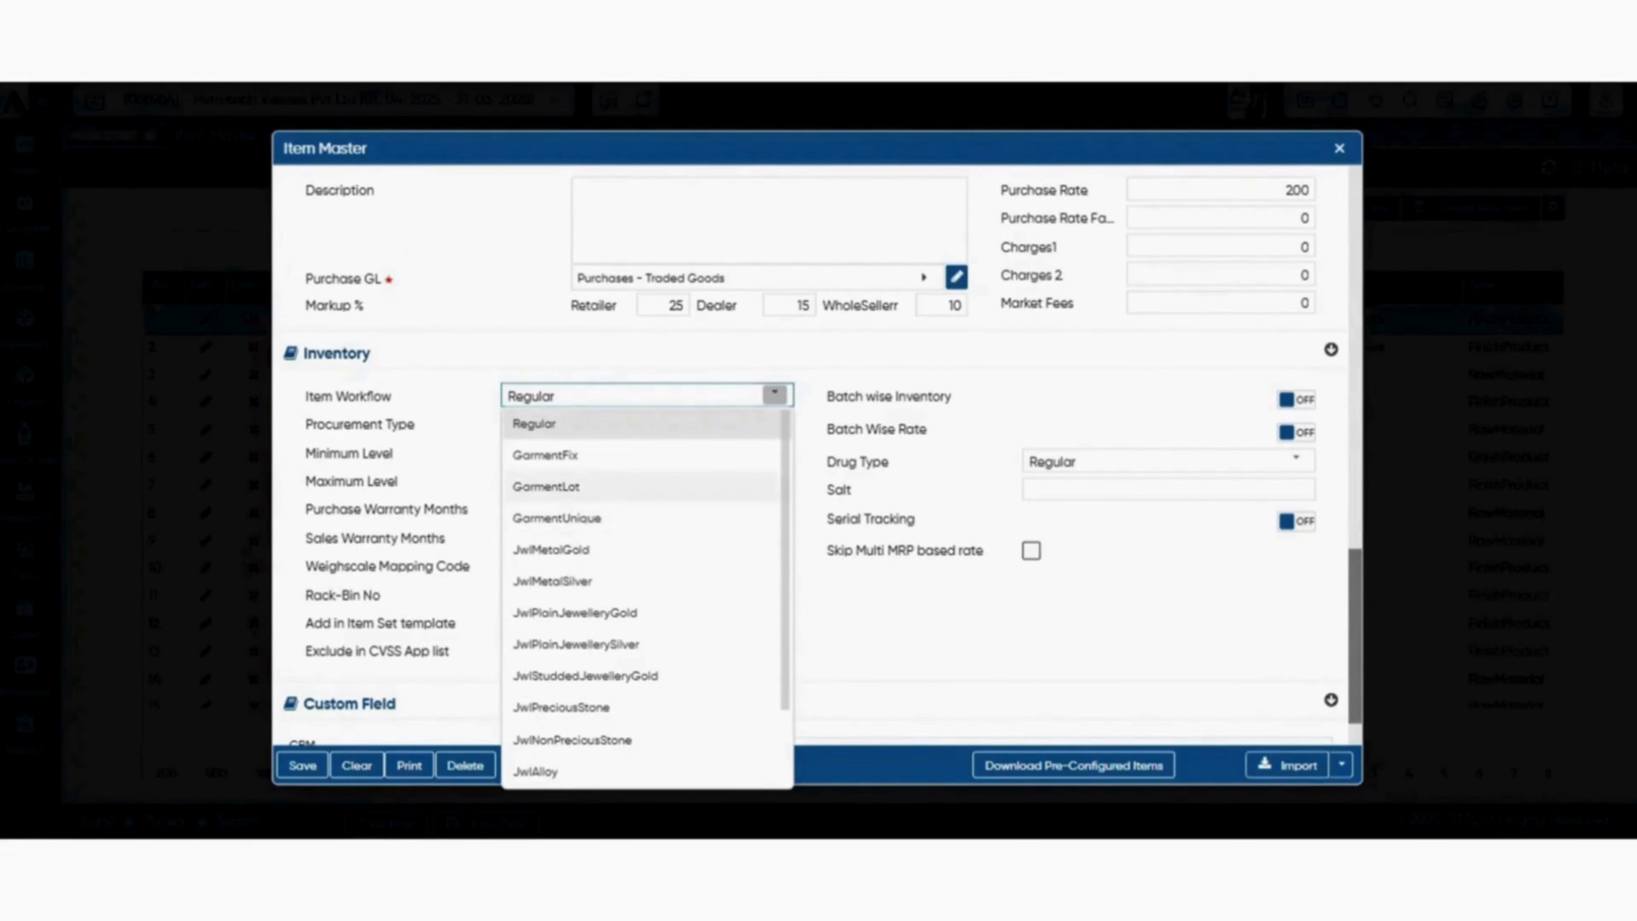
left_click(558, 519)
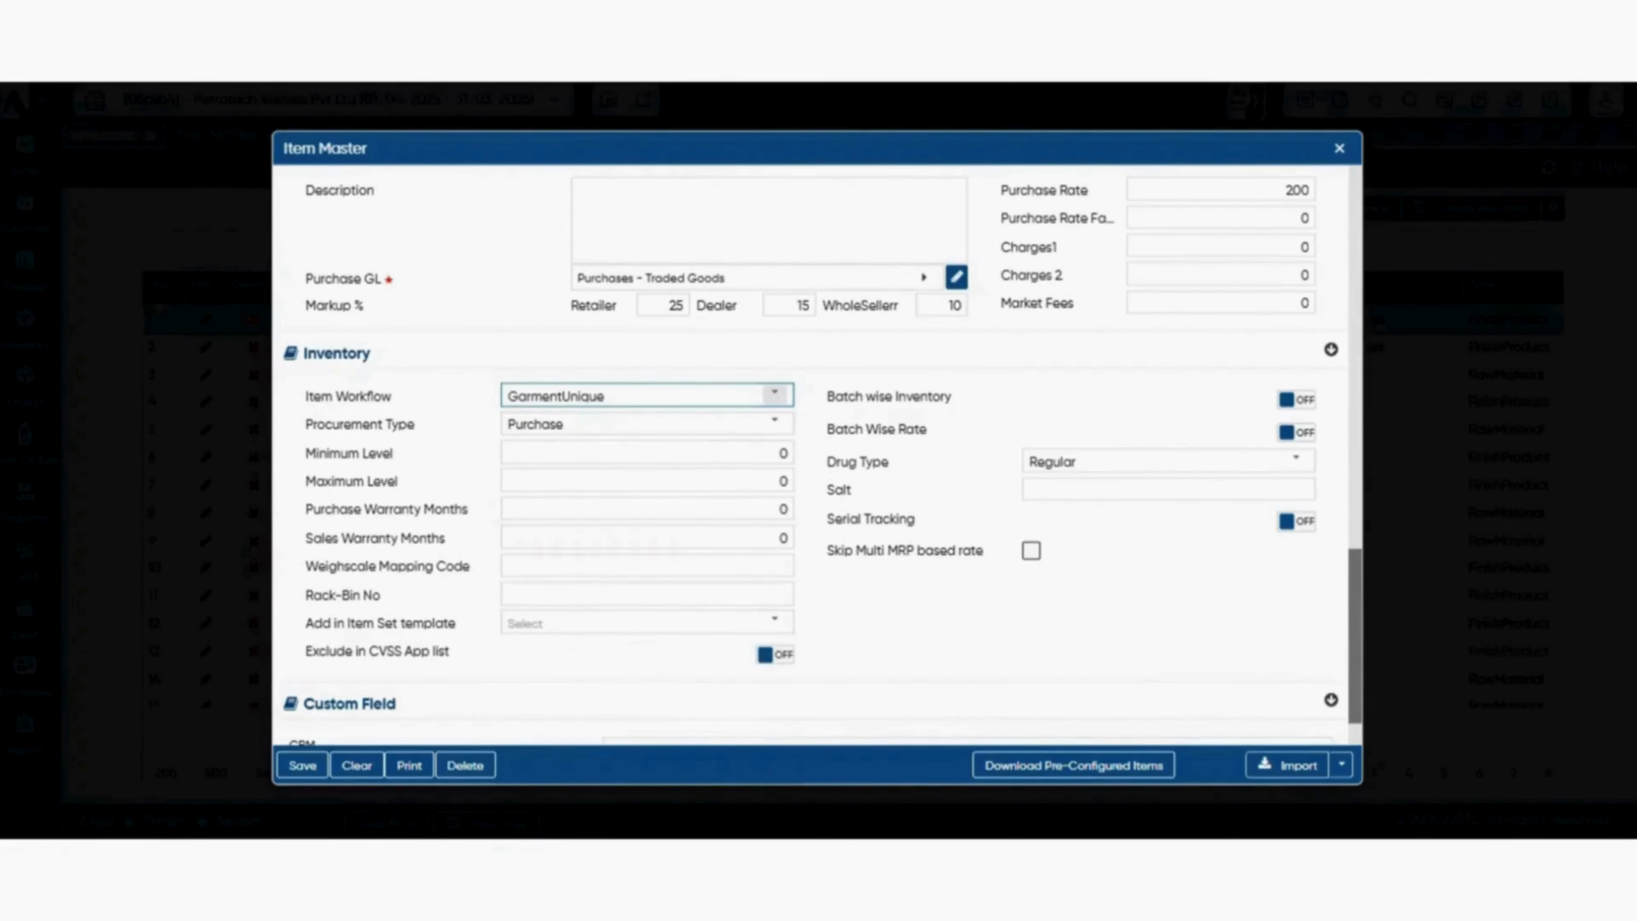
left_click(775, 394)
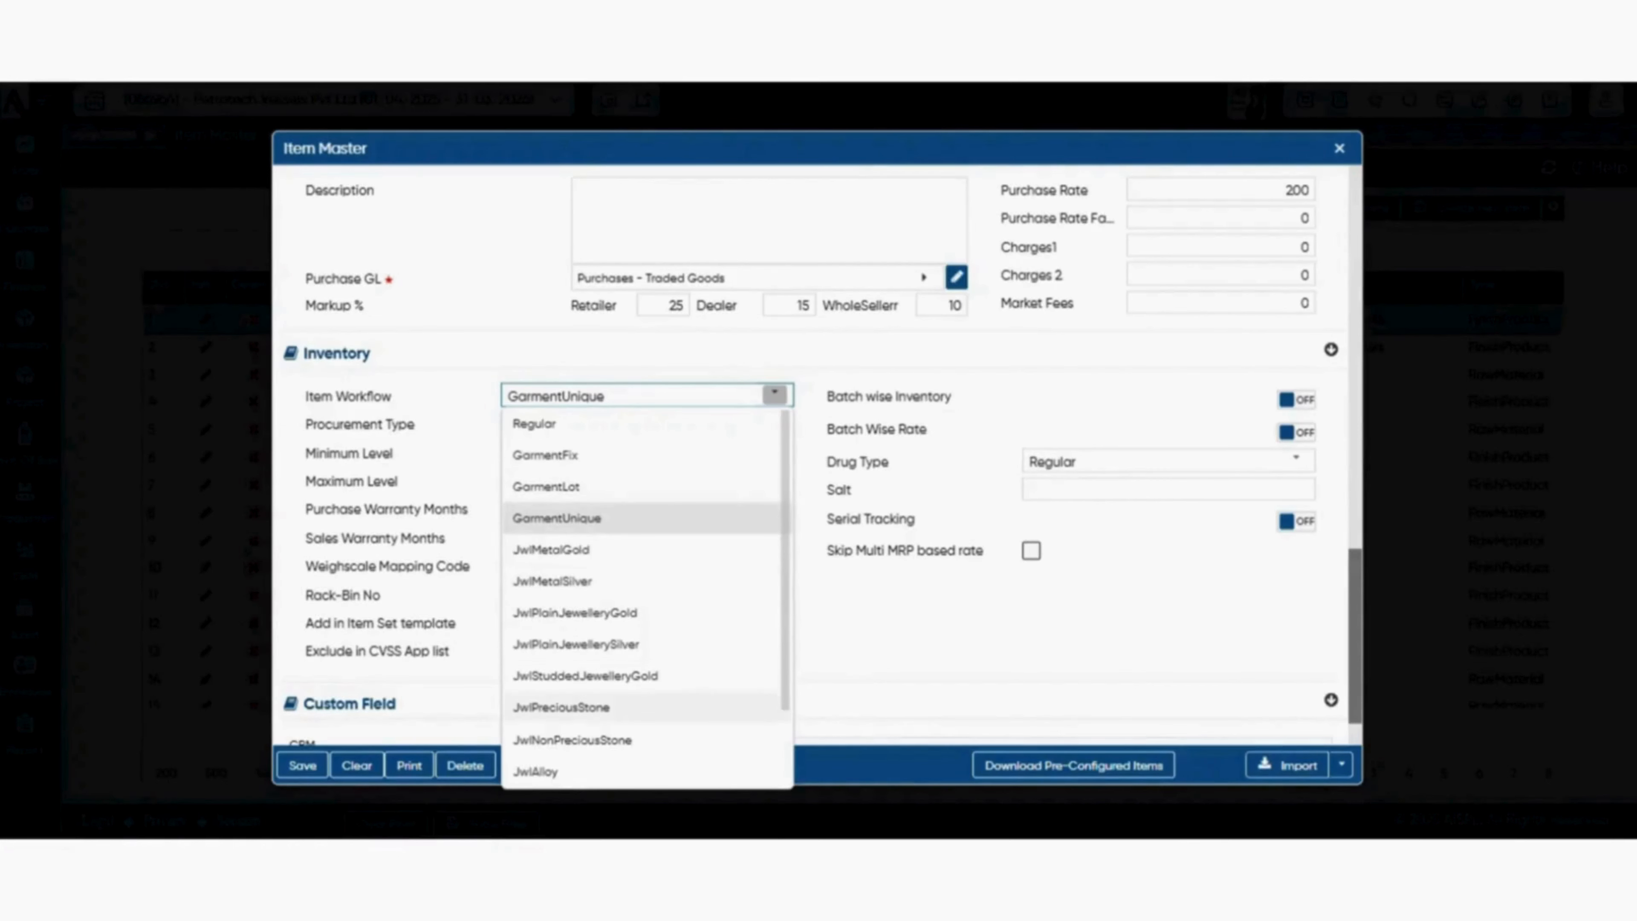
left_click(581, 423)
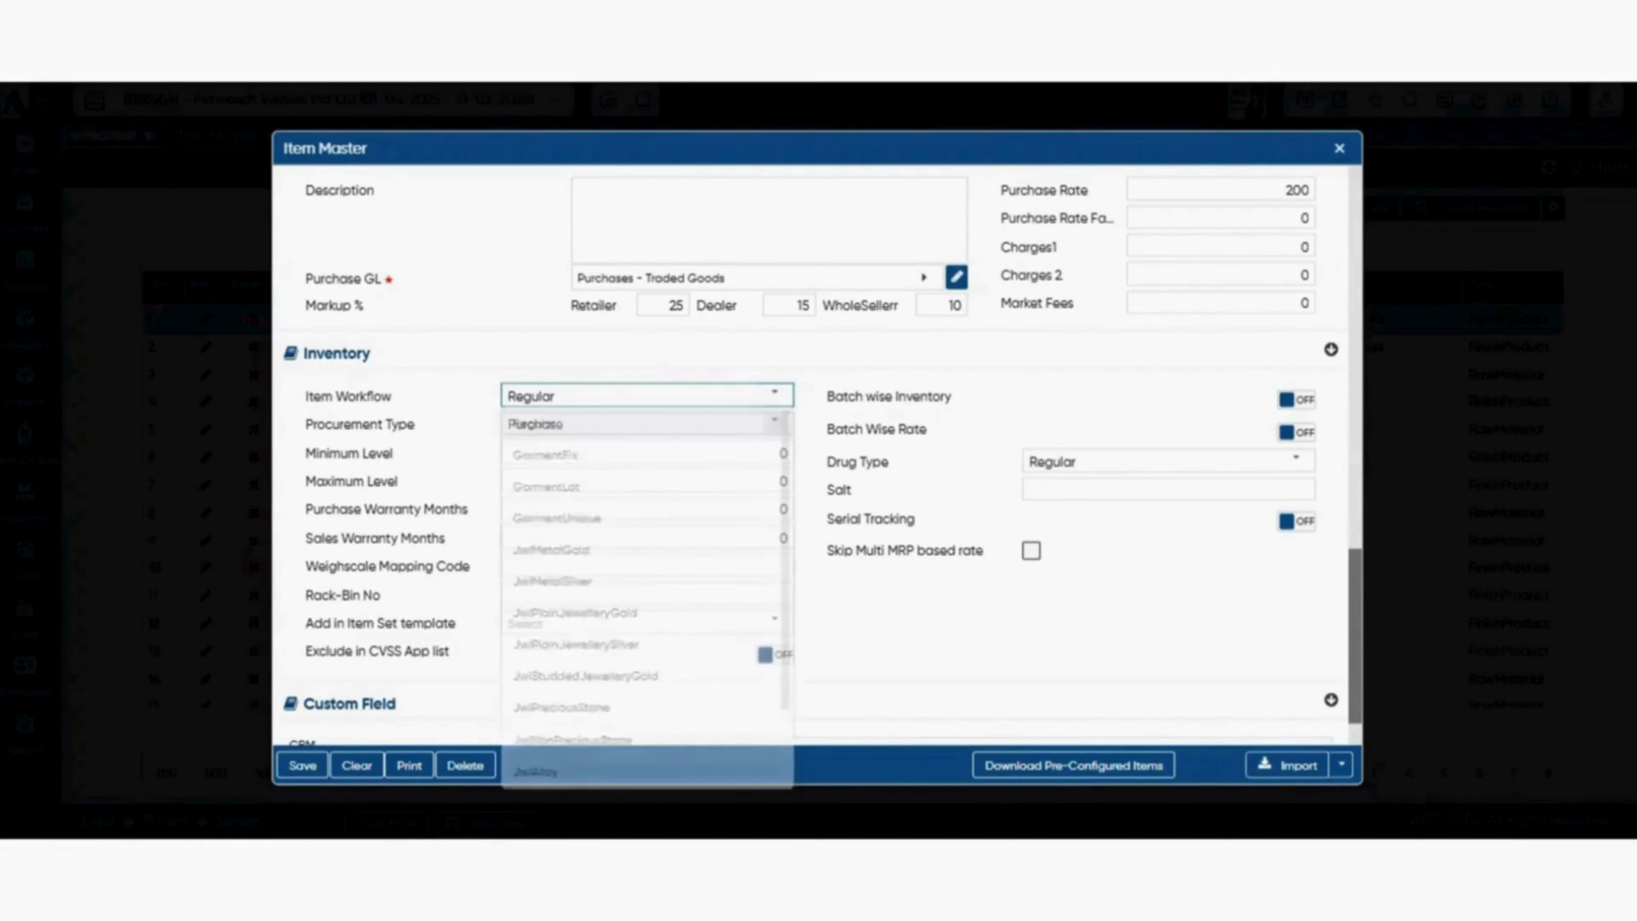
Switch on batch wise inventory and batch wise rate for the item, and review the drug type choices.
left_click(648, 452)
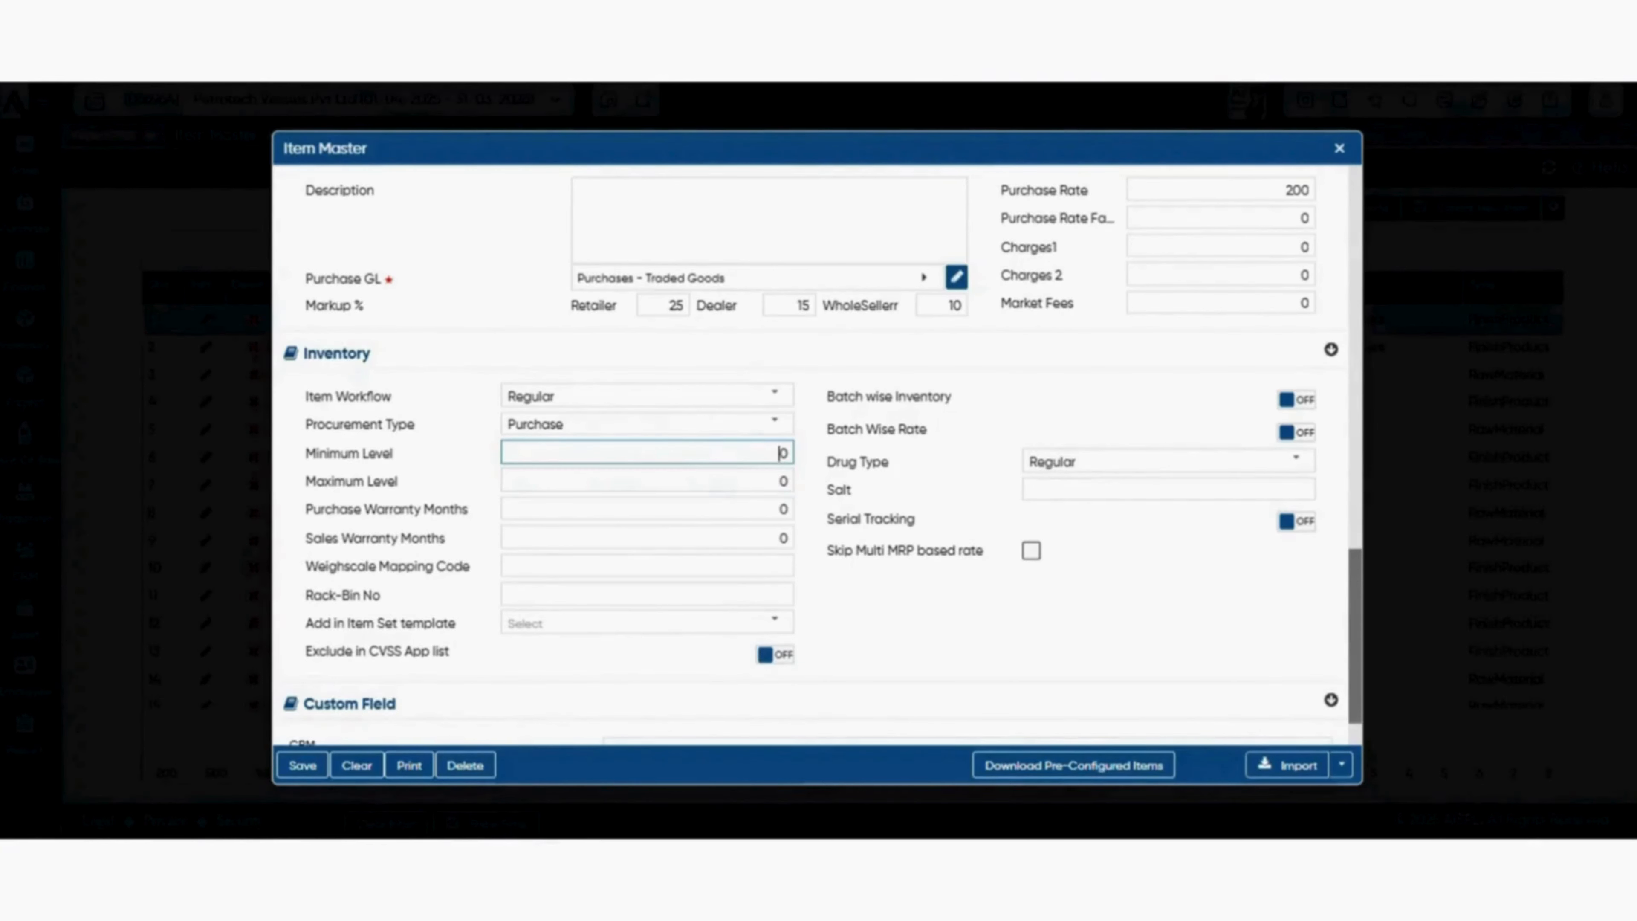
left_click(1296, 400)
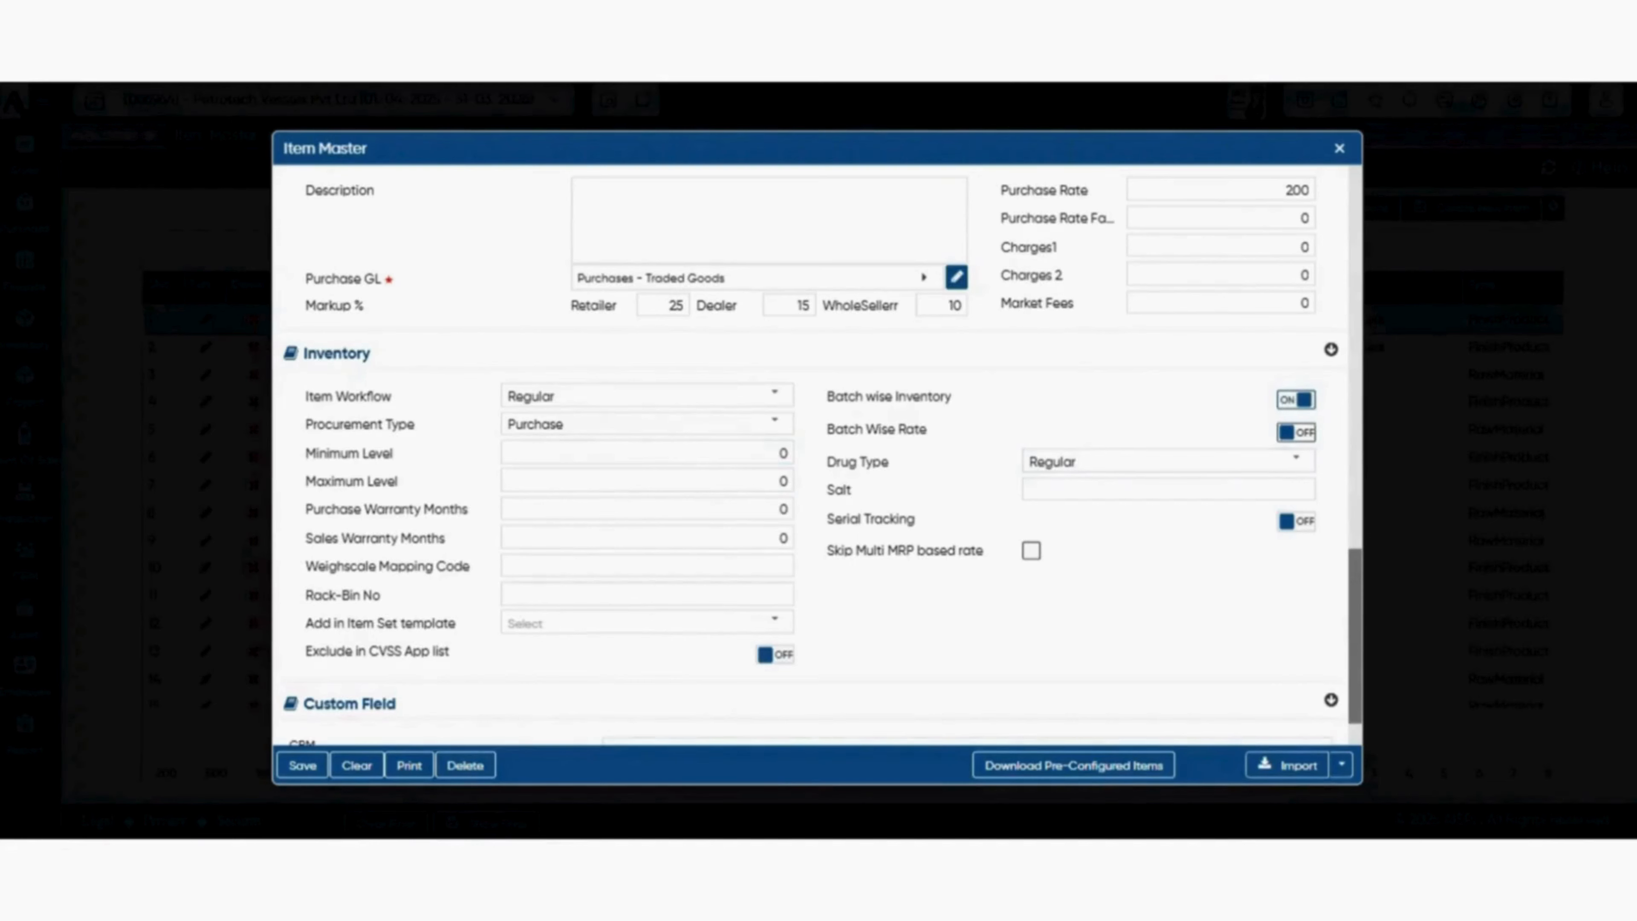
left_click(1296, 432)
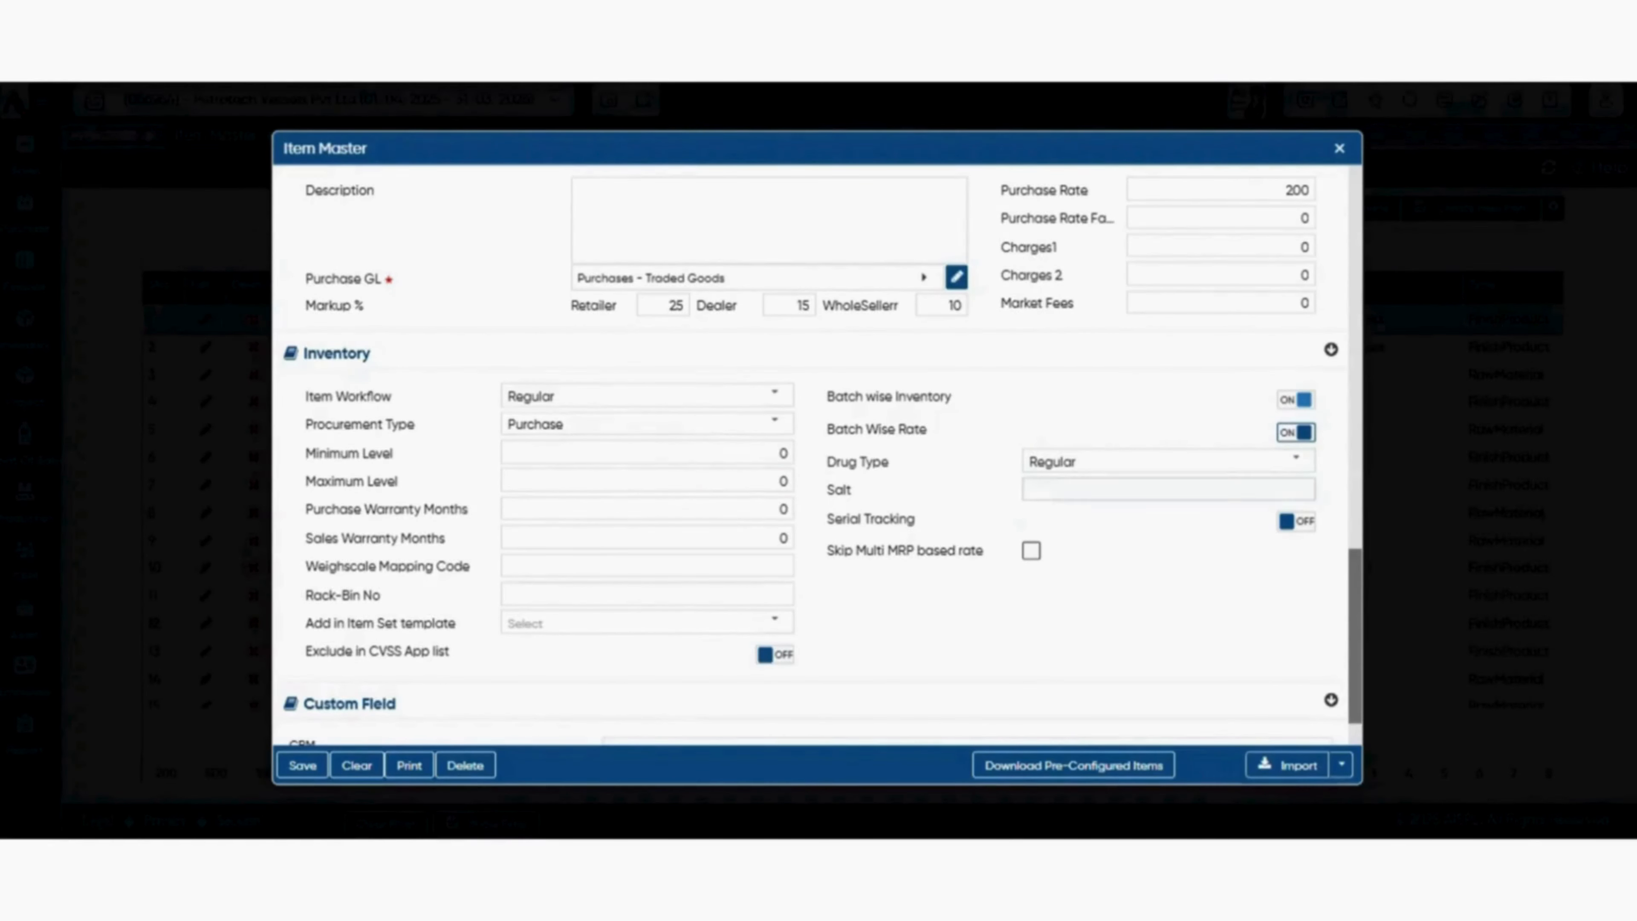
left_click(1296, 459)
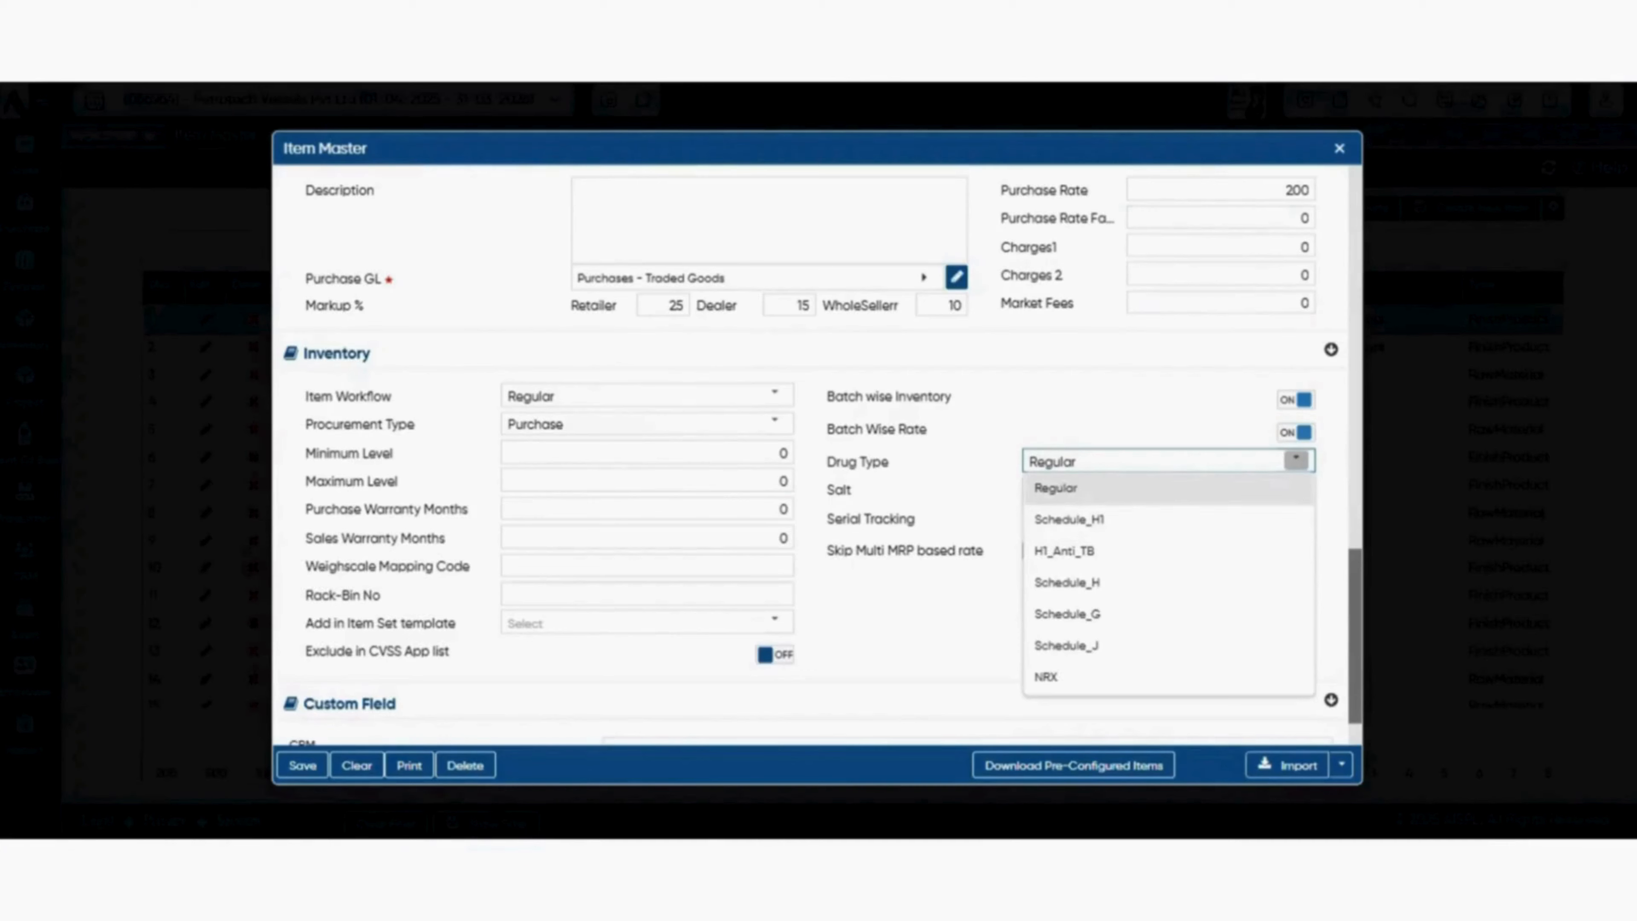
left_click(902, 414)
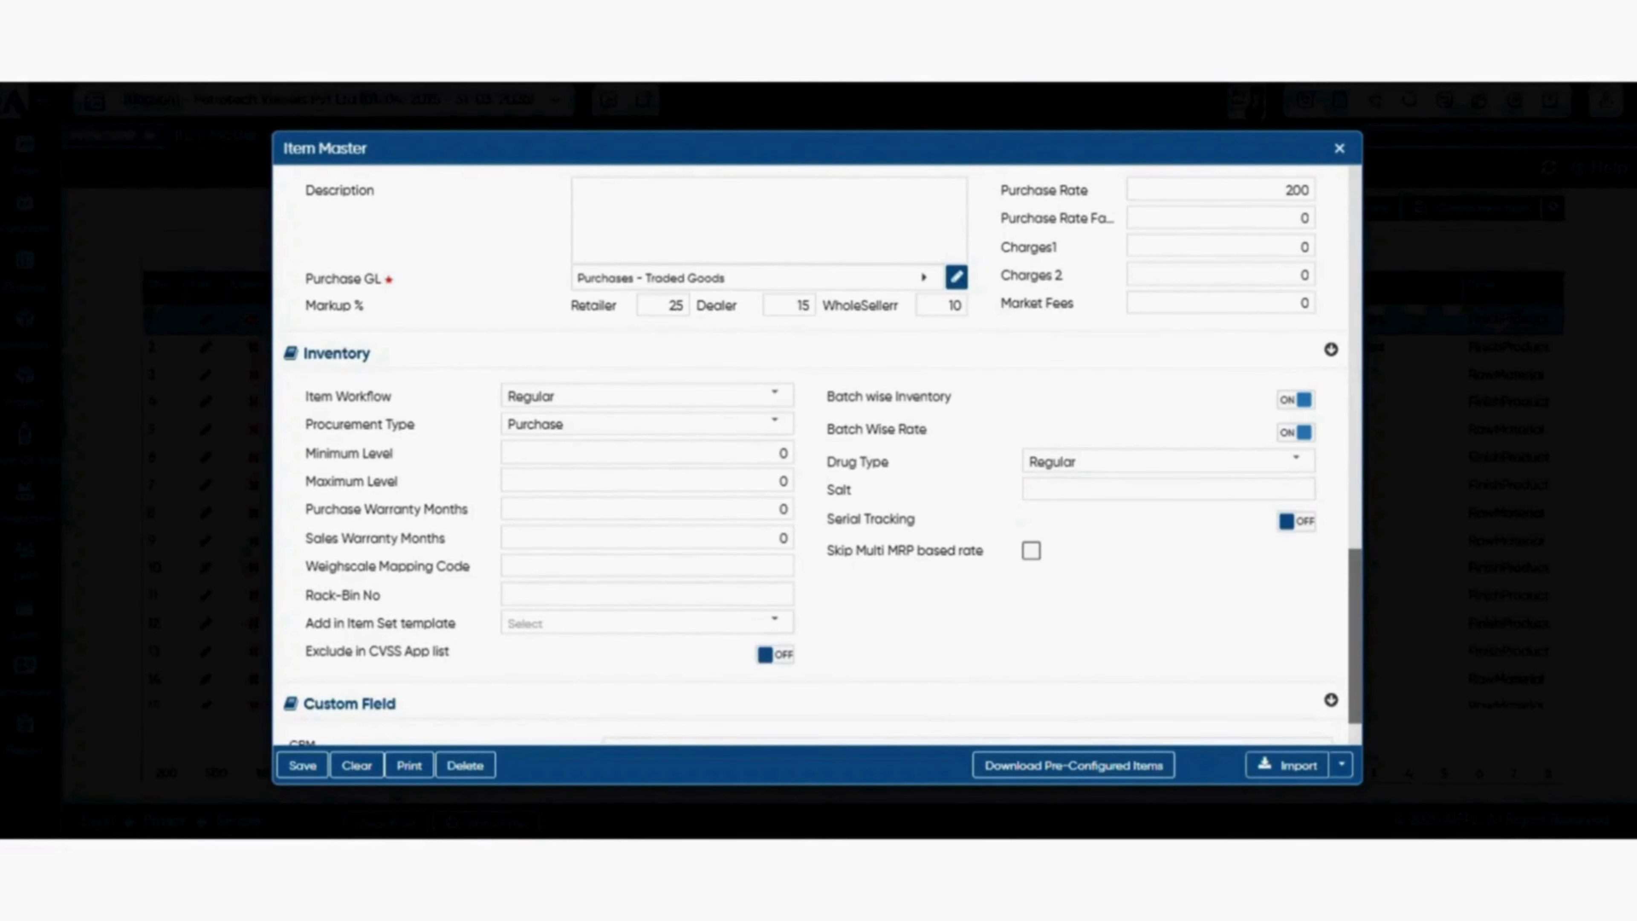
Review the item master's import and format download options, and open the Excel import dialog.
scroll(816, 449, "down", 3)
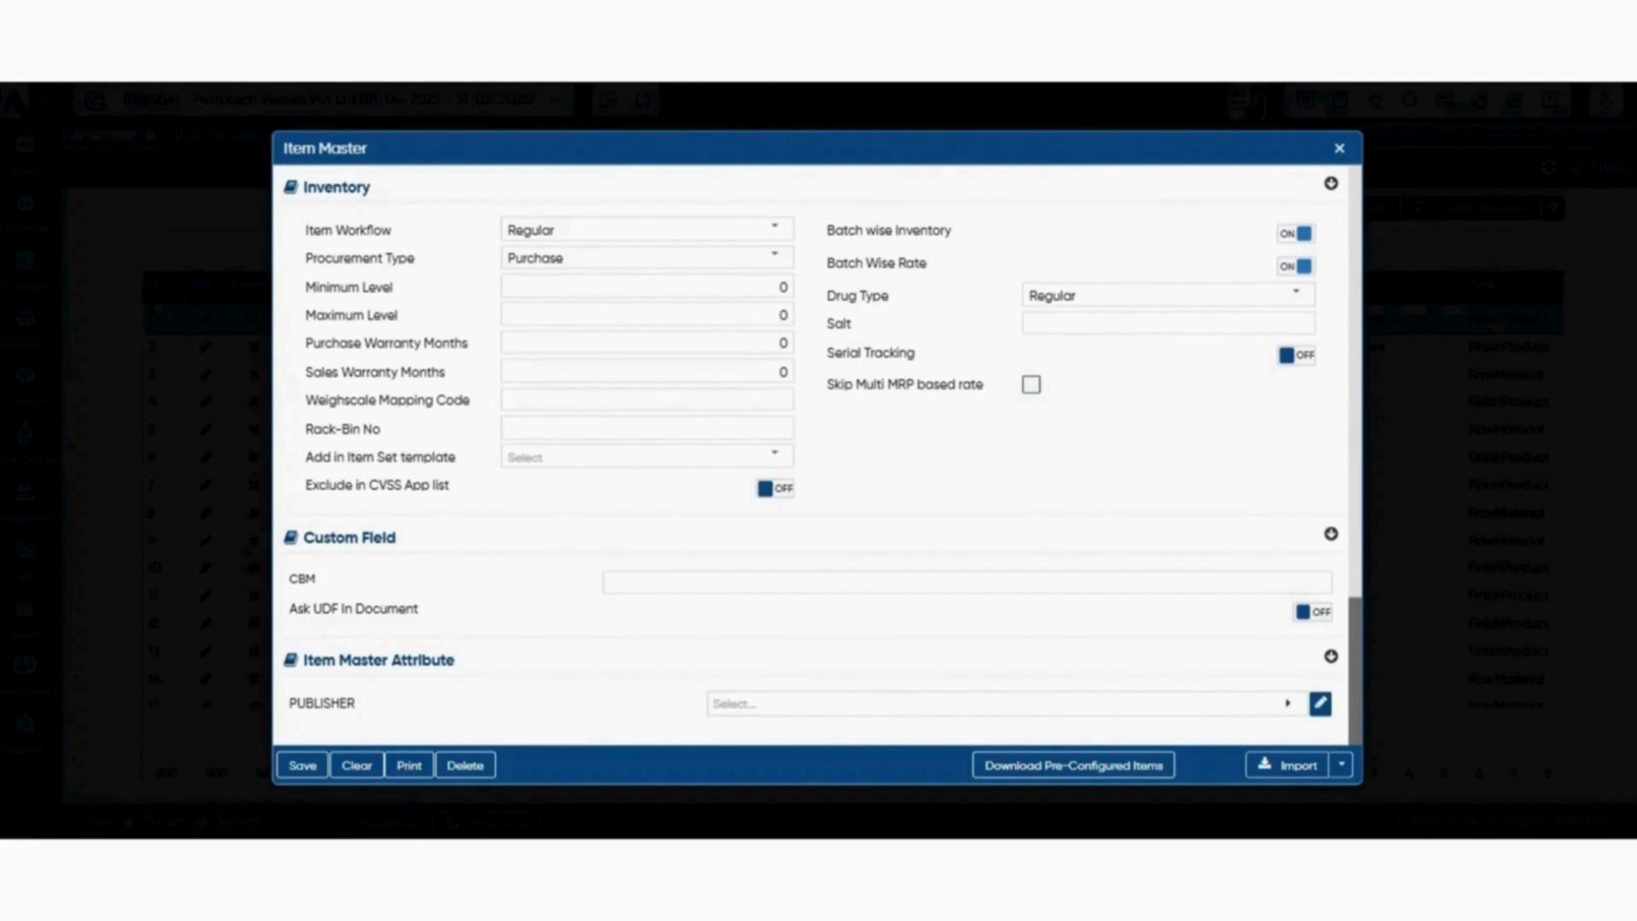
left_click(1342, 765)
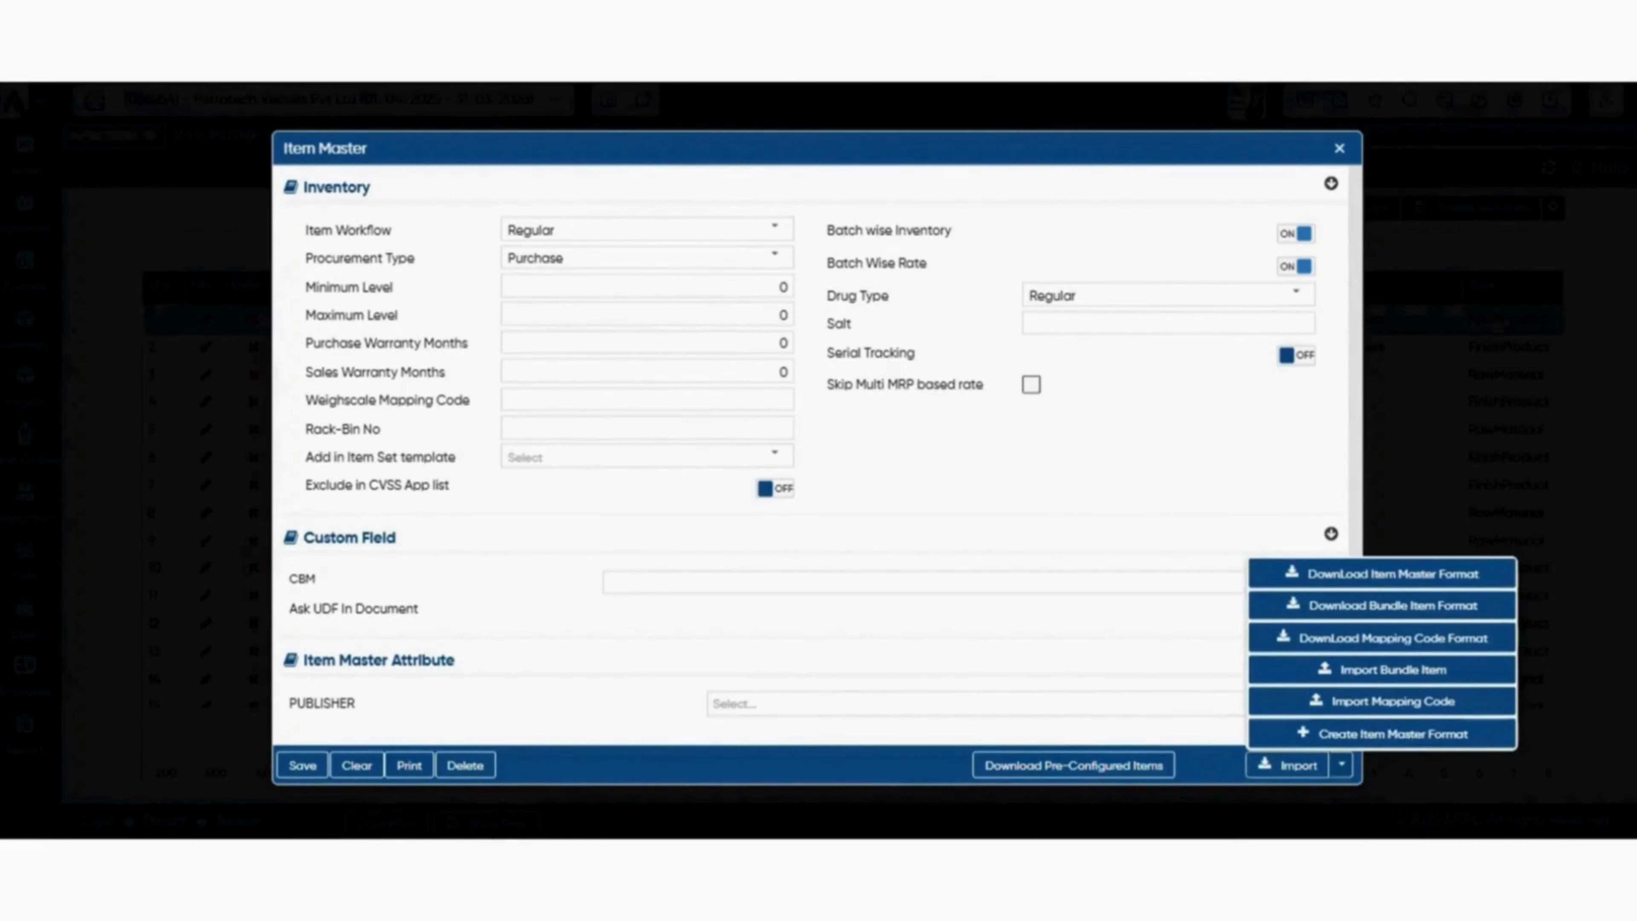
left_click(1342, 765)
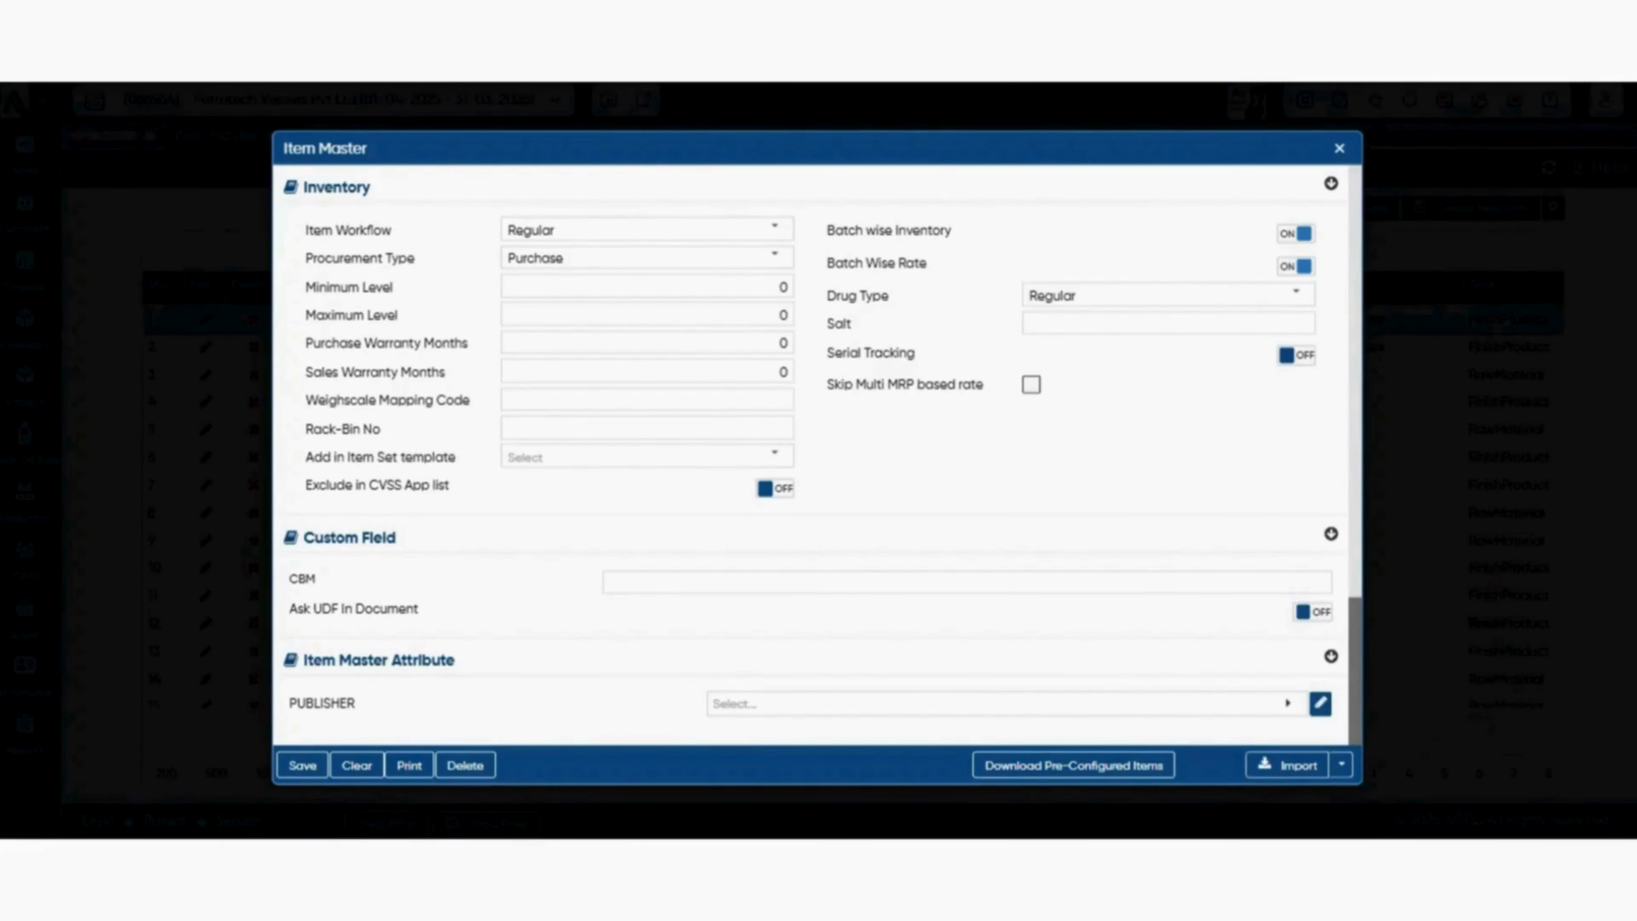
left_click(1288, 764)
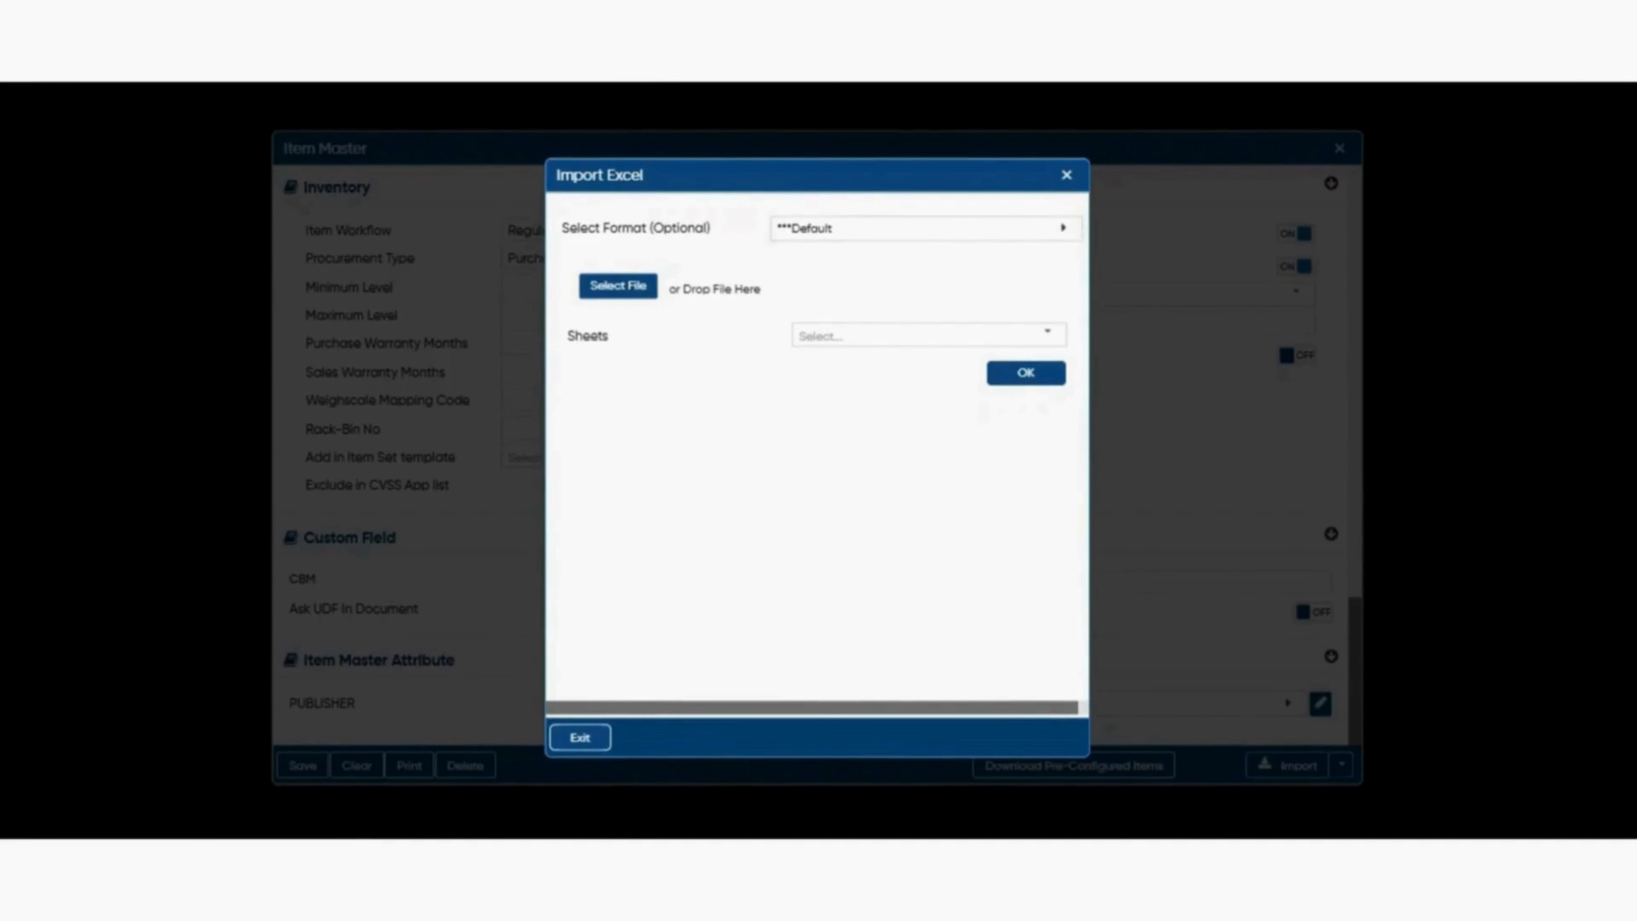
Check the file selection for the Excel item import, and close the import dialog and Item Master without importing.
left_click(618, 286)
key("Escape")
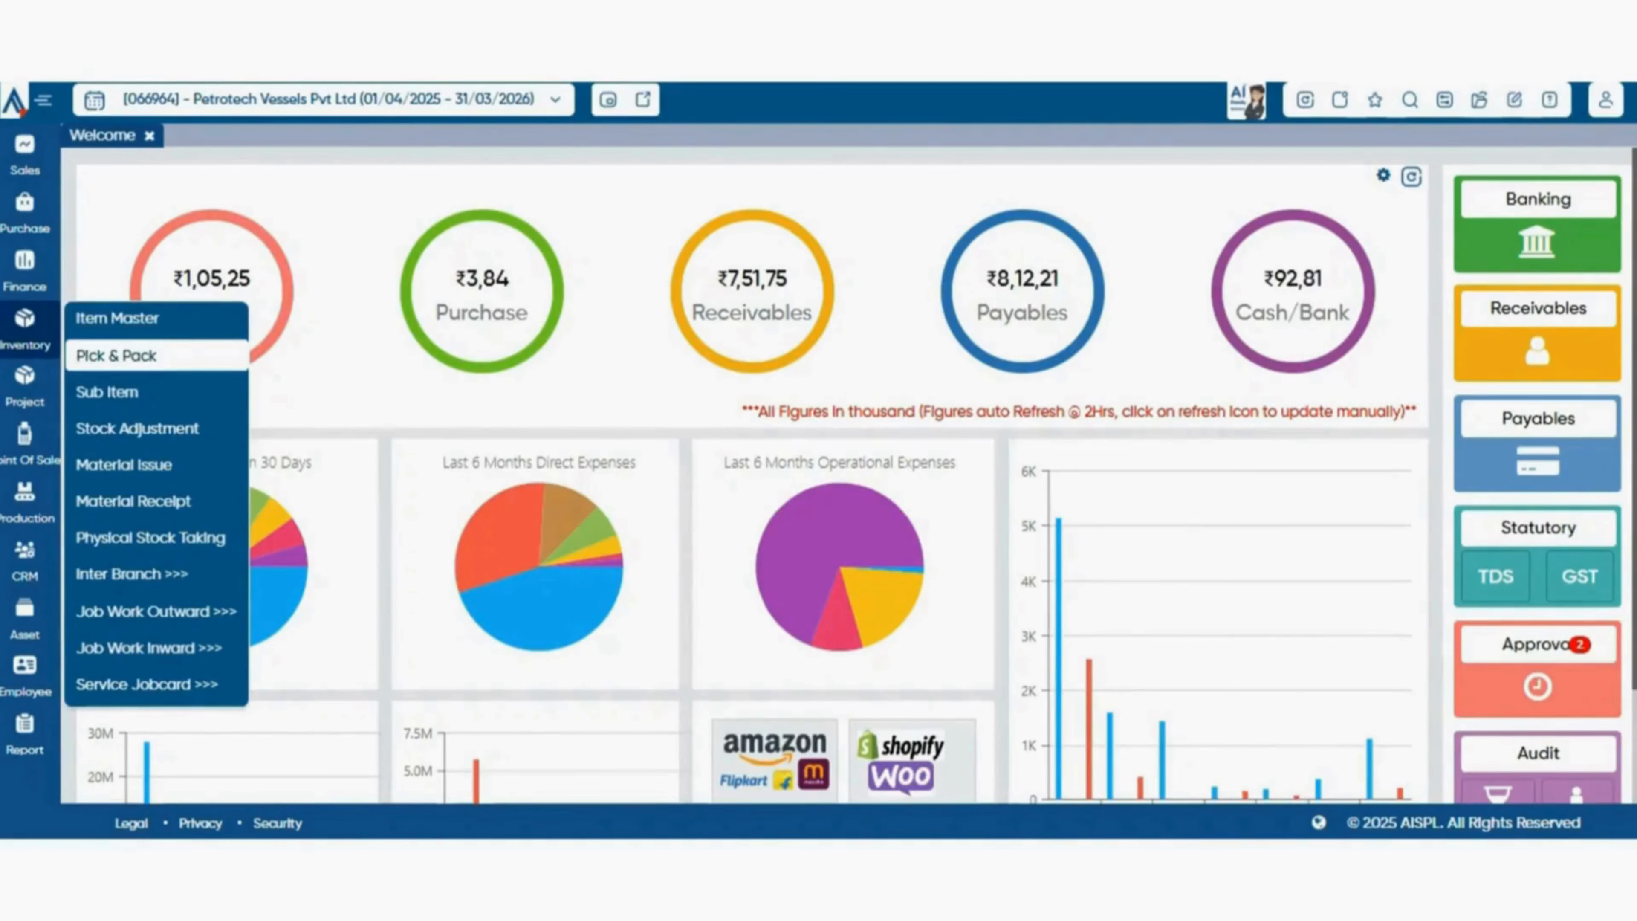
View a blank Pick and Pack entry form, close it unsaved, and open the Sub Item list.
left_click(117, 355)
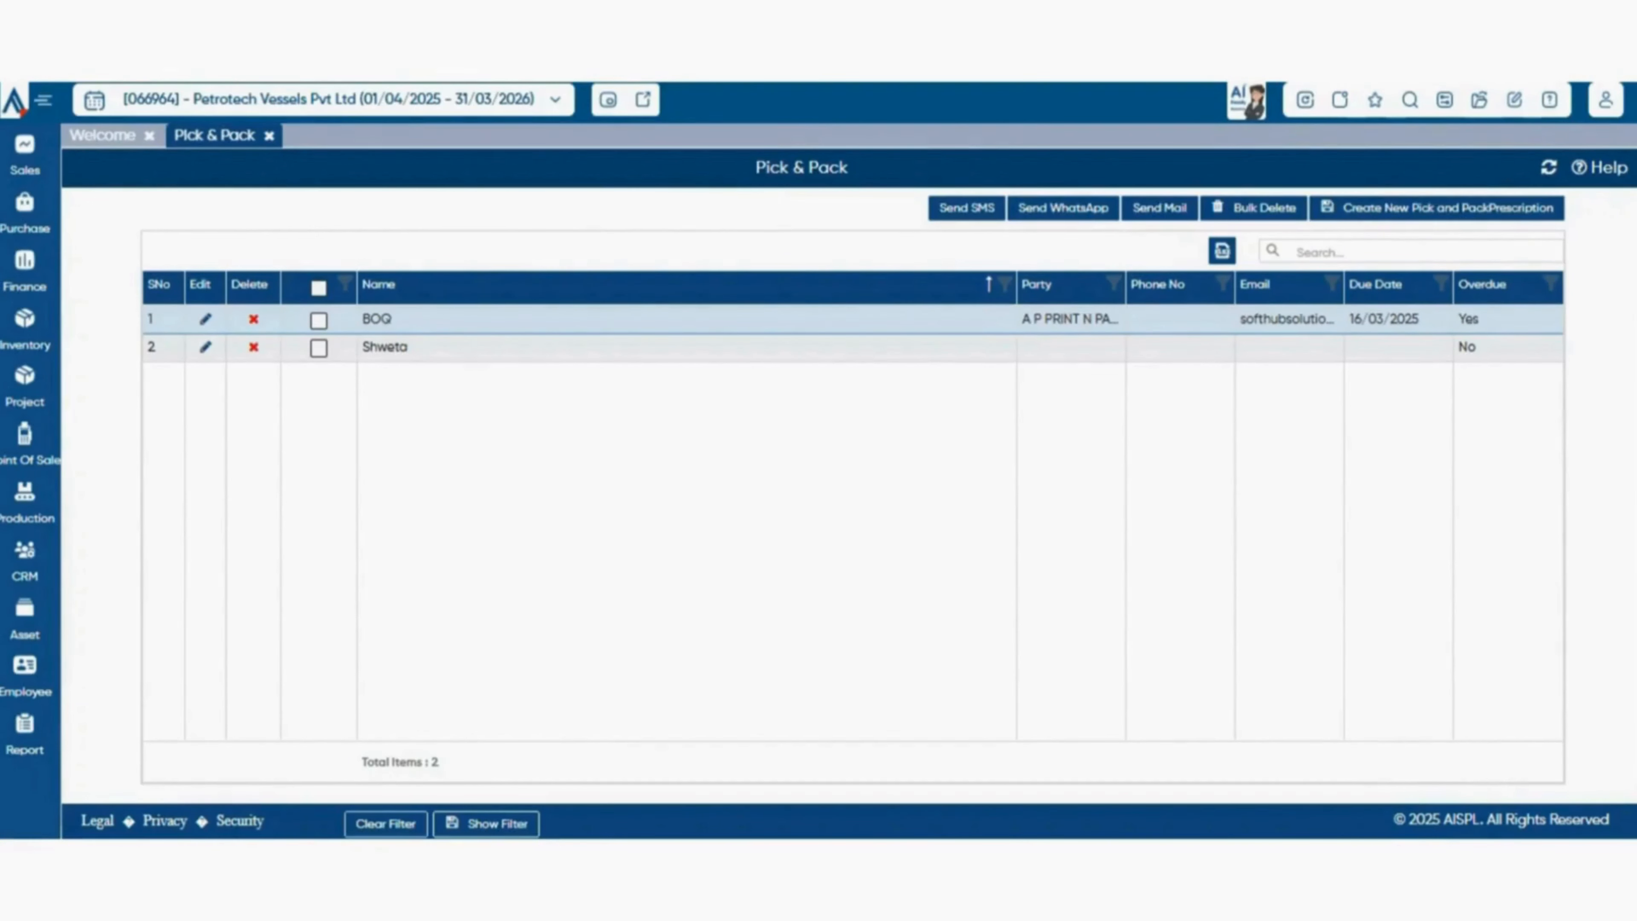
left_click(1437, 209)
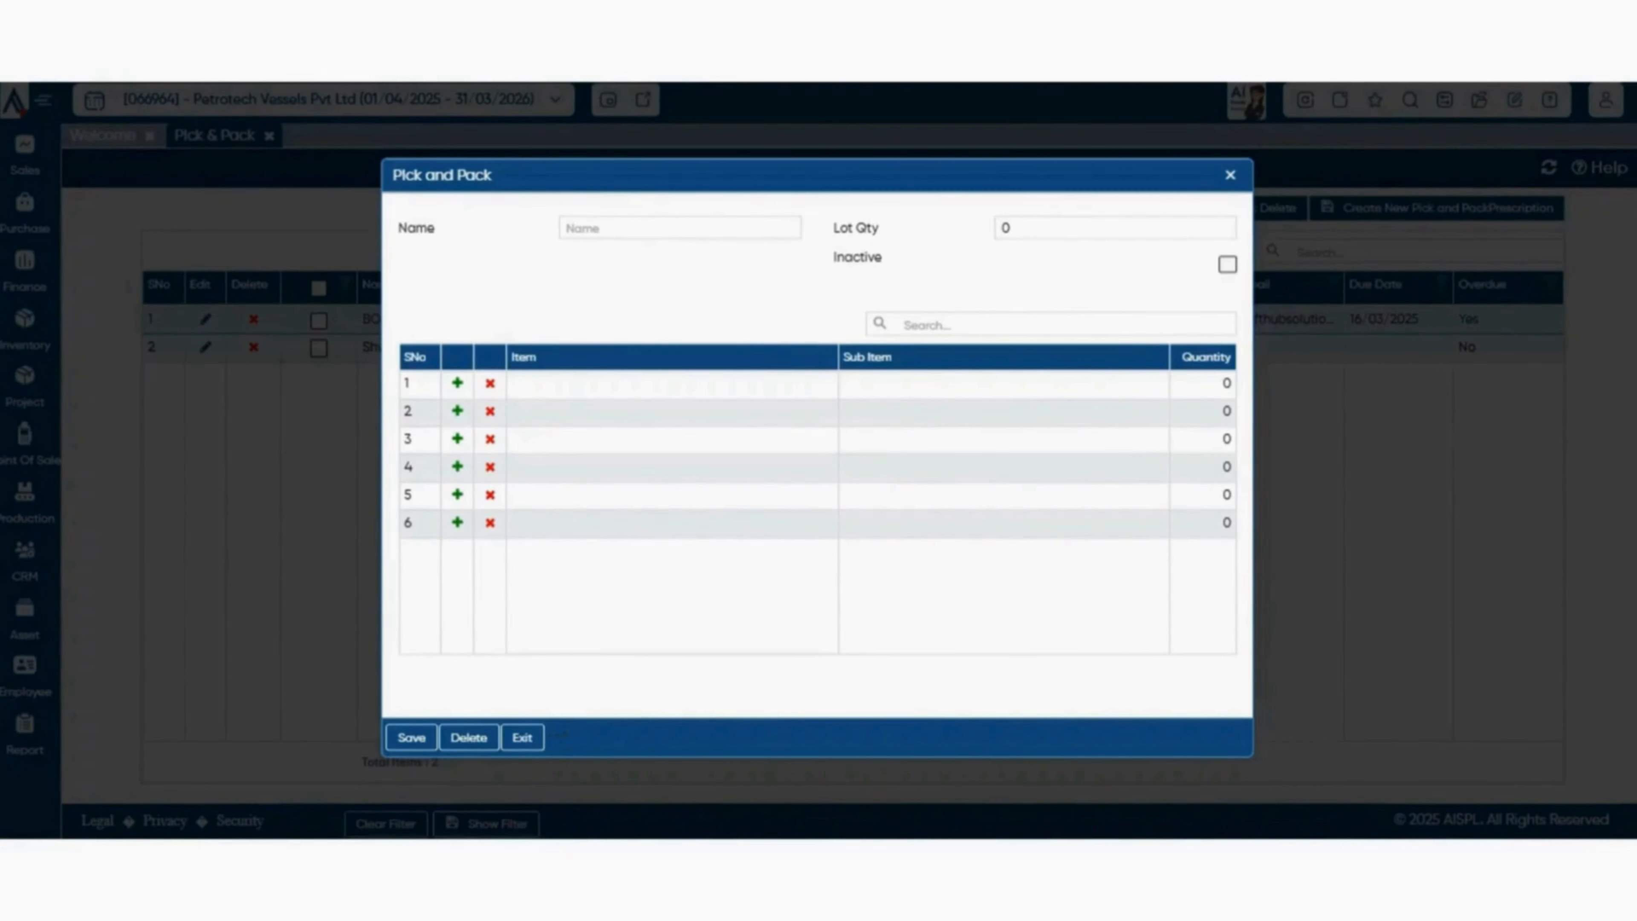
key("Escape")
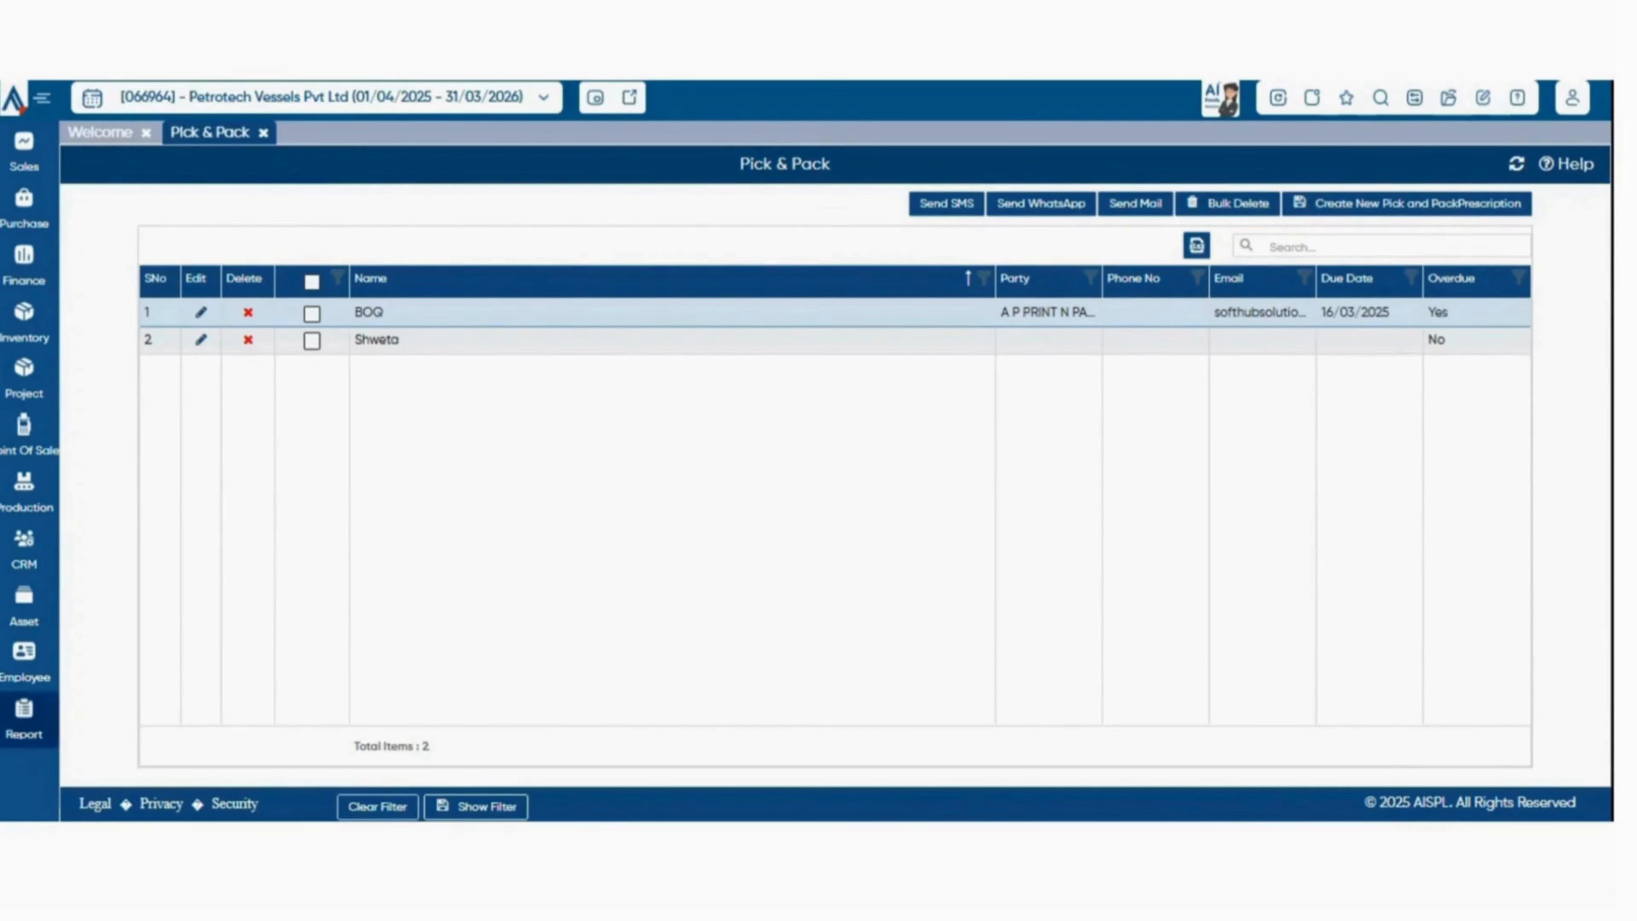
mouse_move(24, 322)
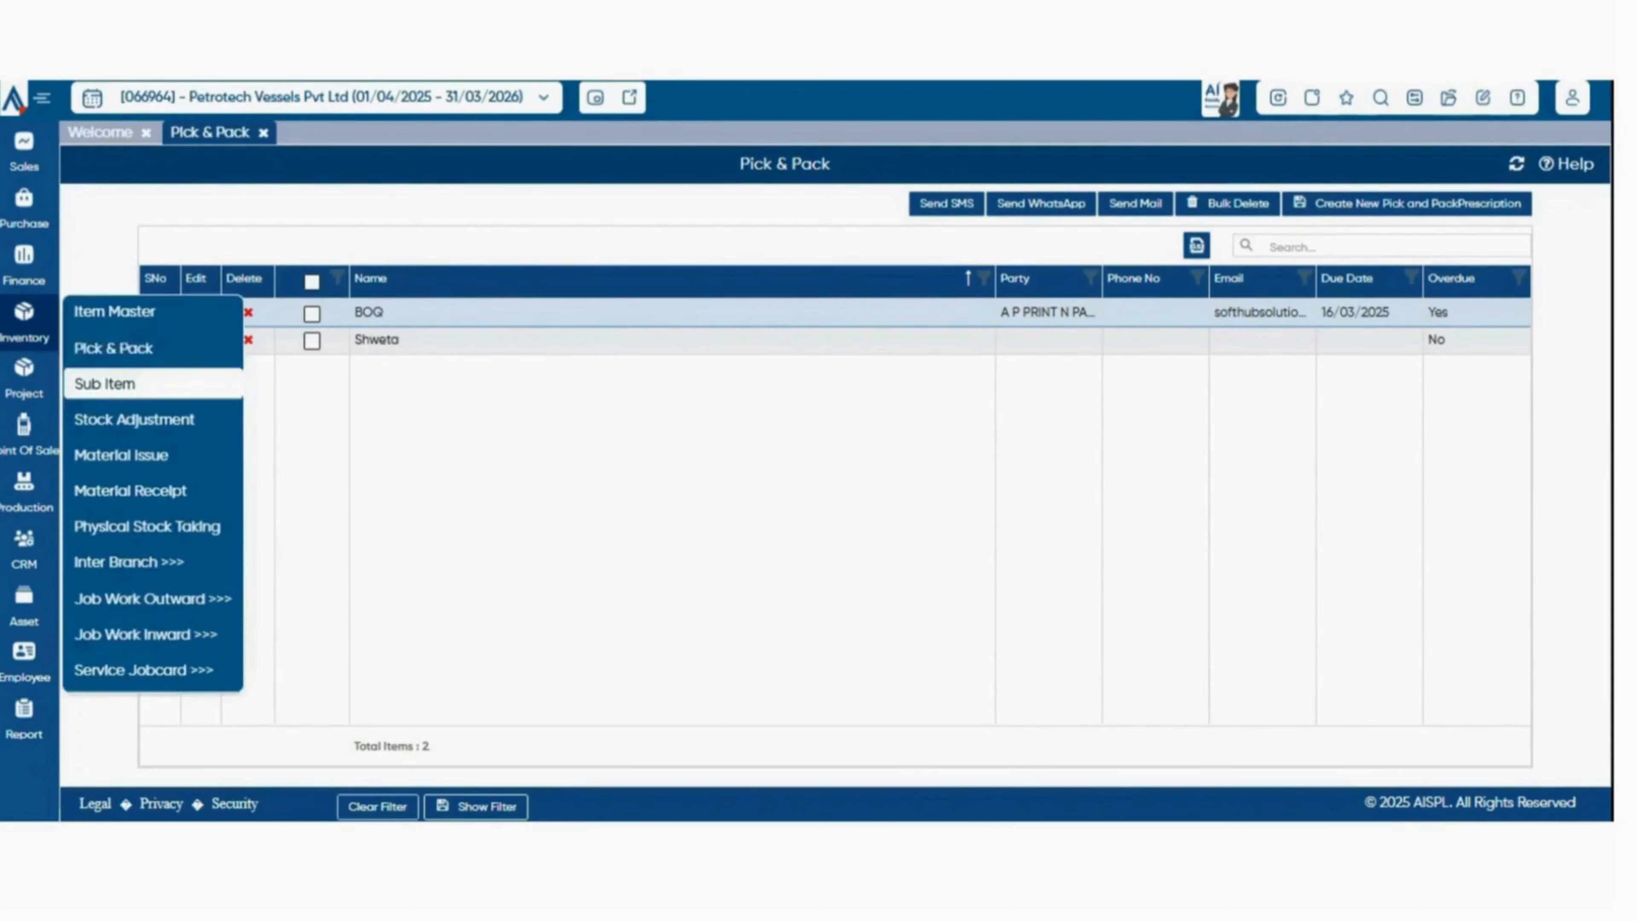
left_click(104, 384)
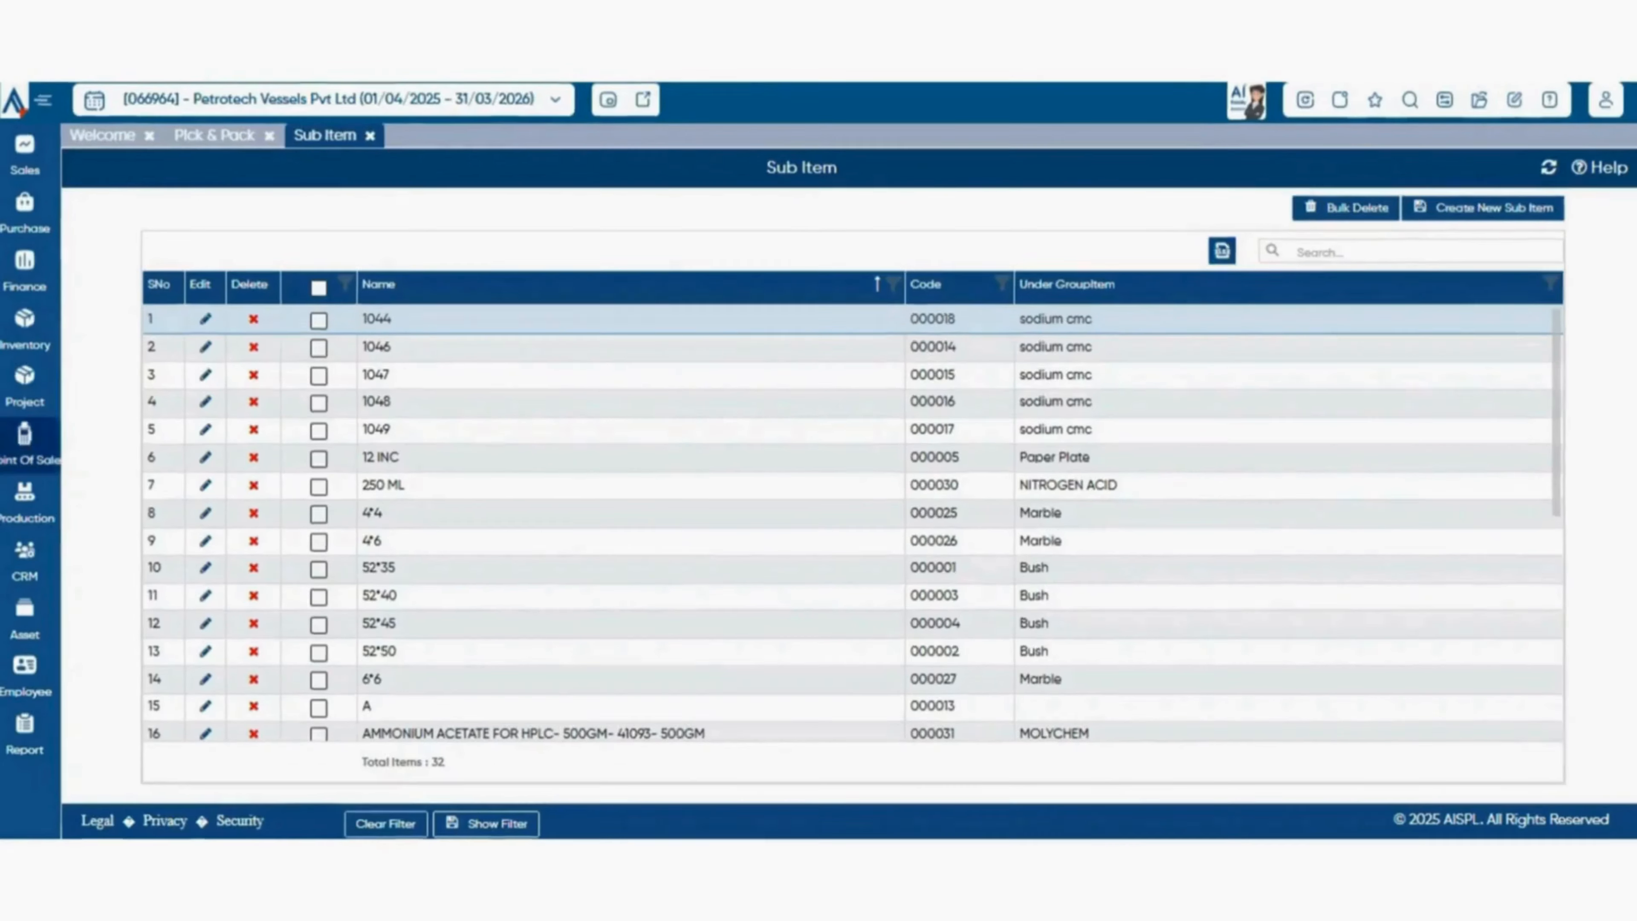
Start a stock adjustment and select item FEO075, Protinex - Fruit Mix Flavour 400 g, for the first row, leaving its attributes unchanged.
mouse_move(24, 319)
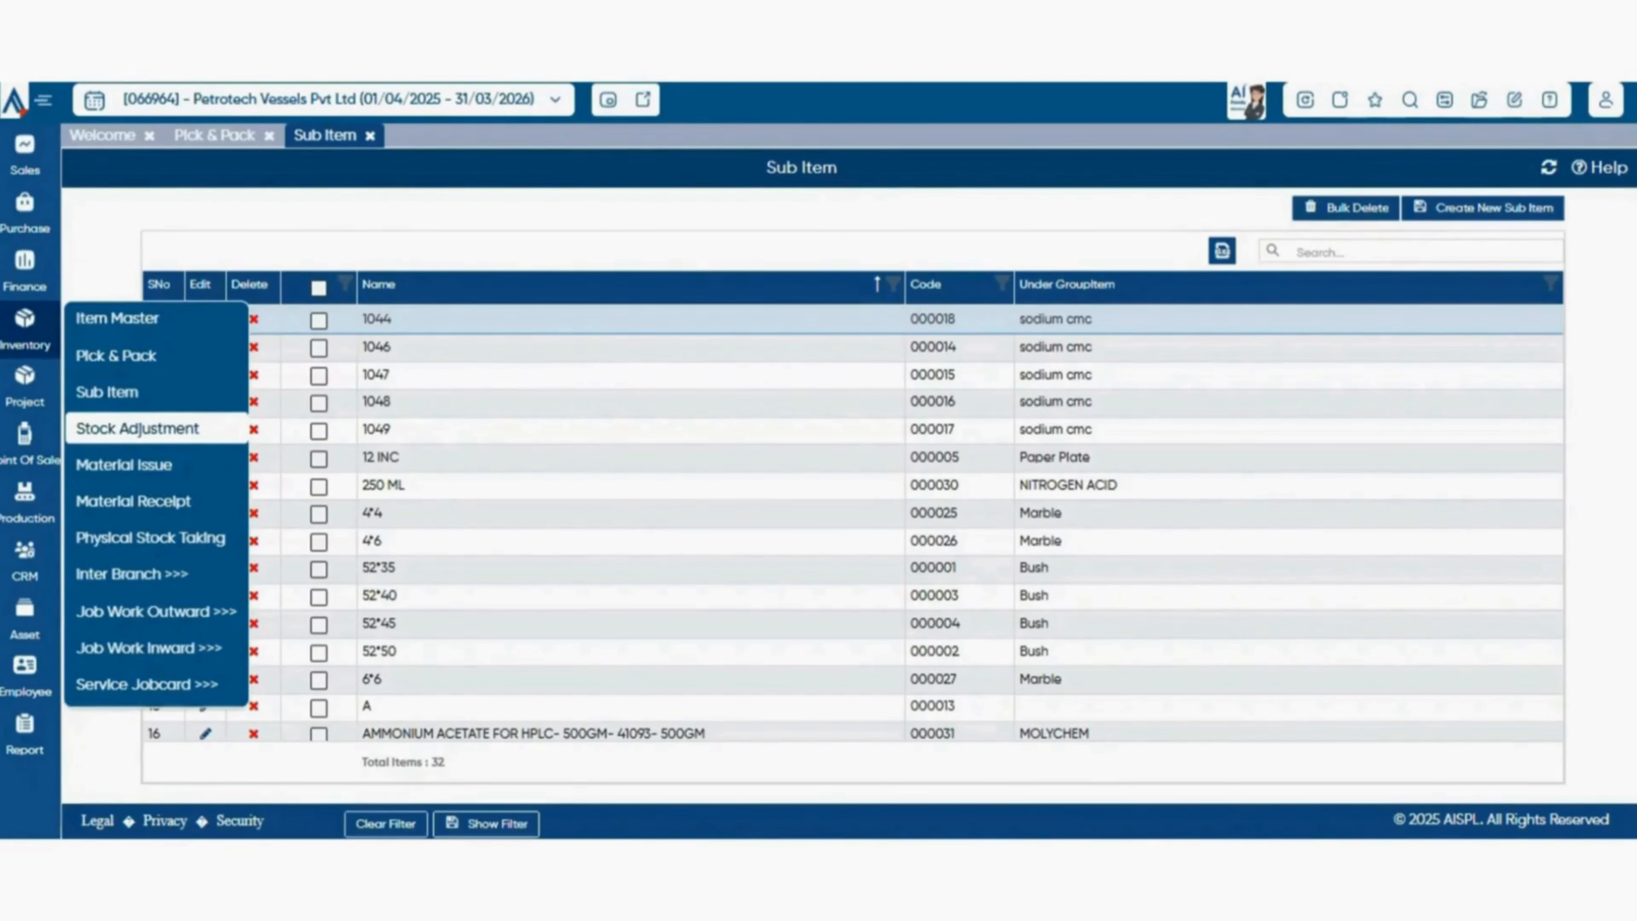
left_click(138, 428)
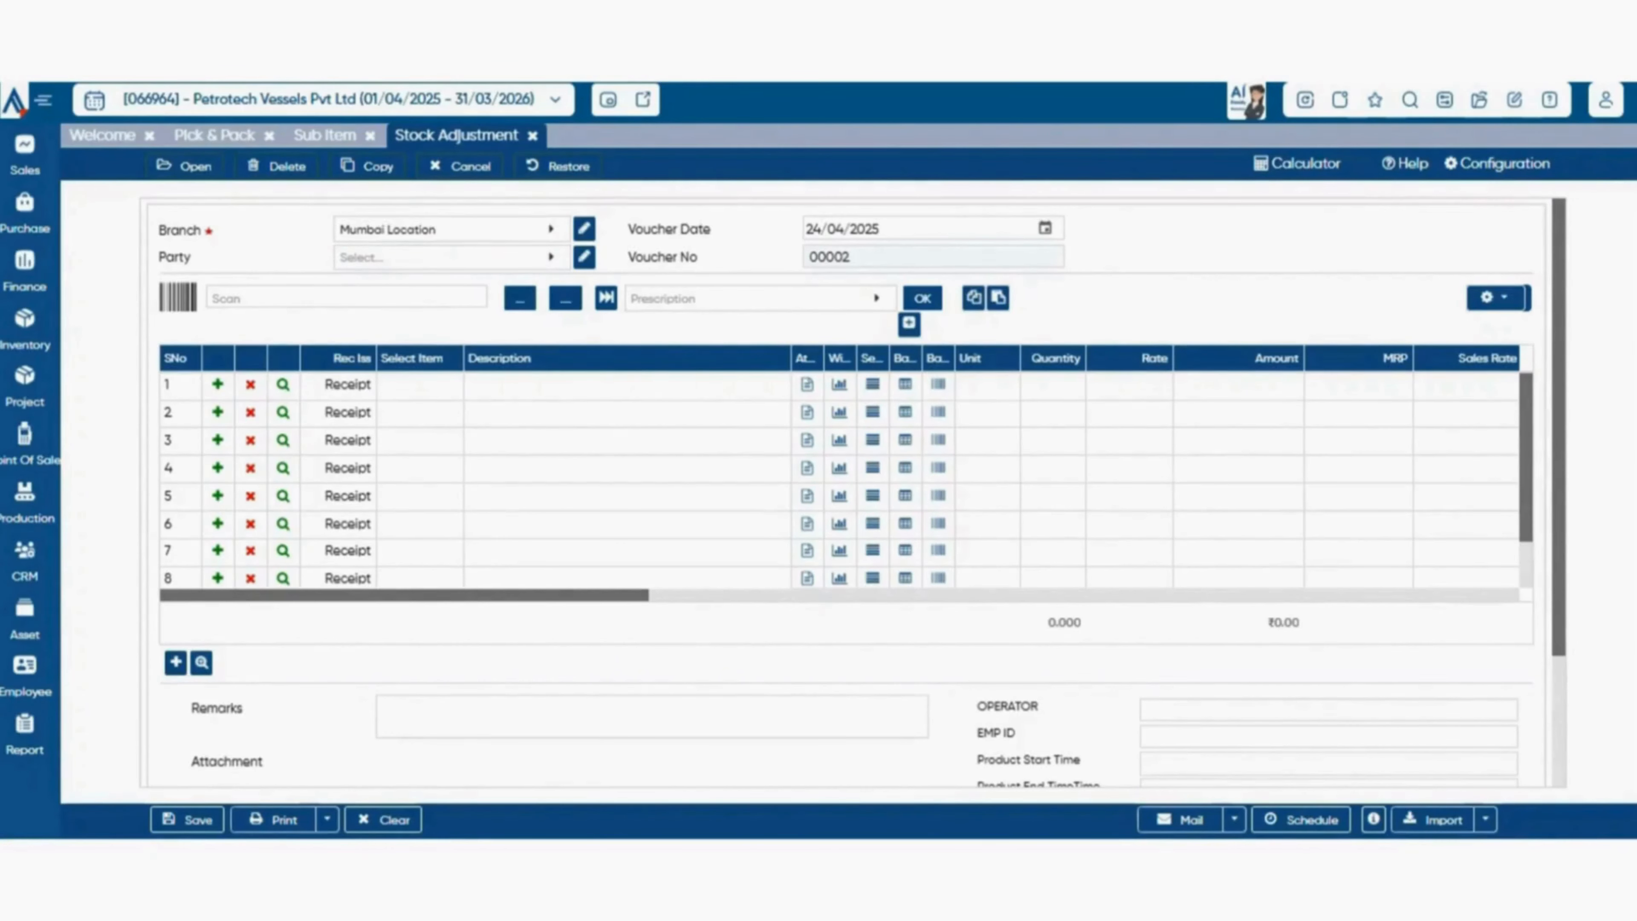
left_click(419, 386)
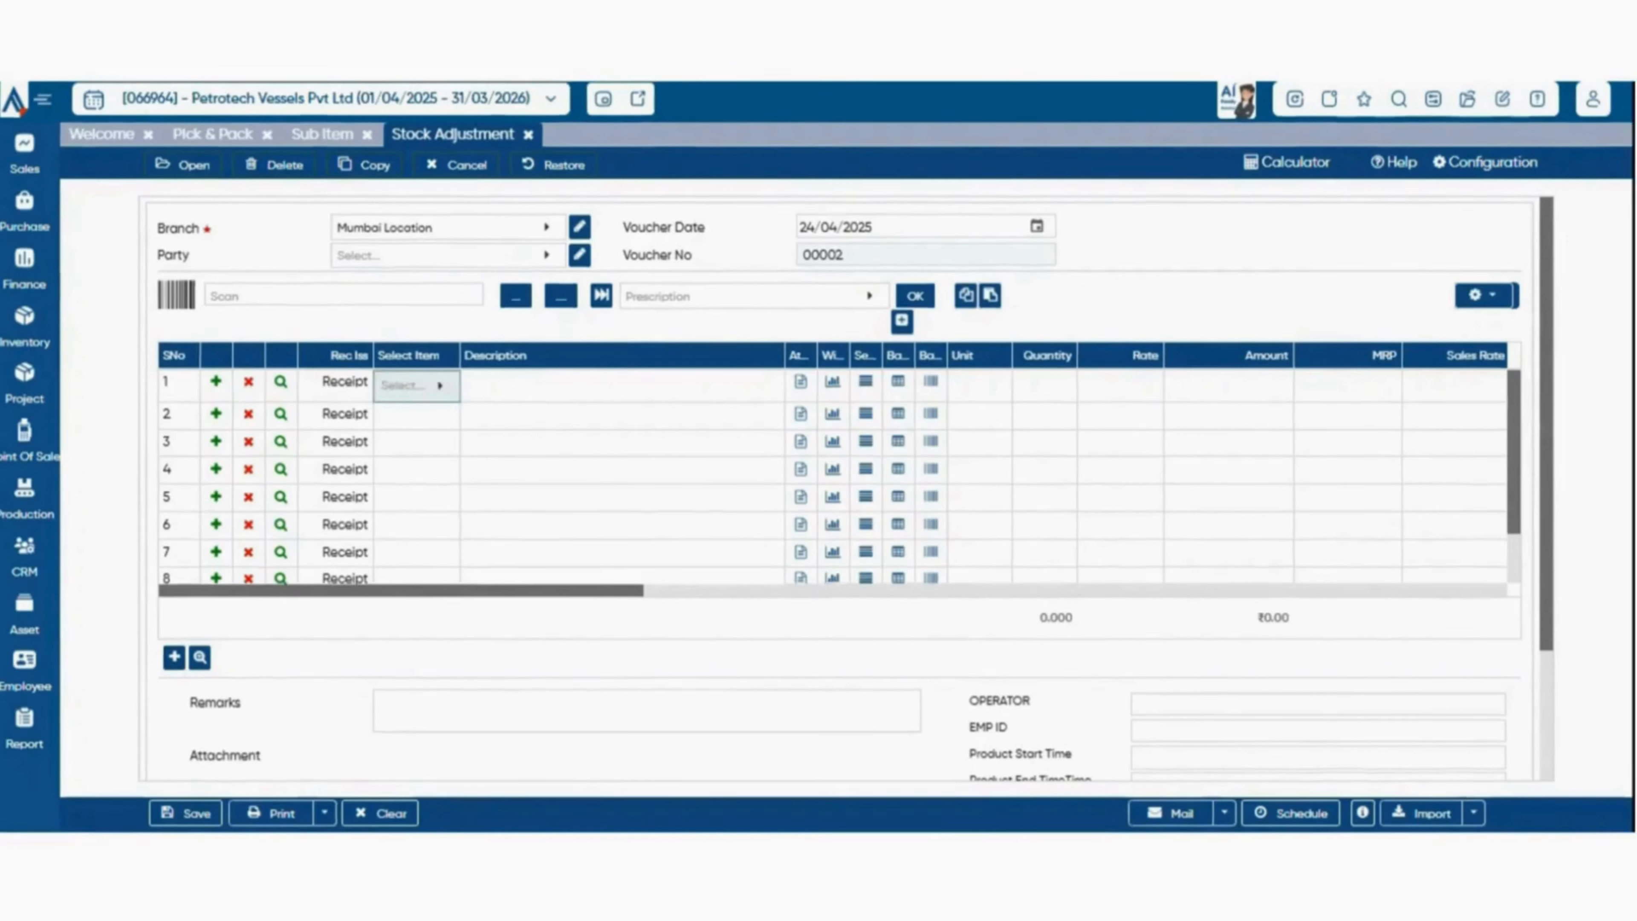
left_click(440, 386)
double_click(225, 508)
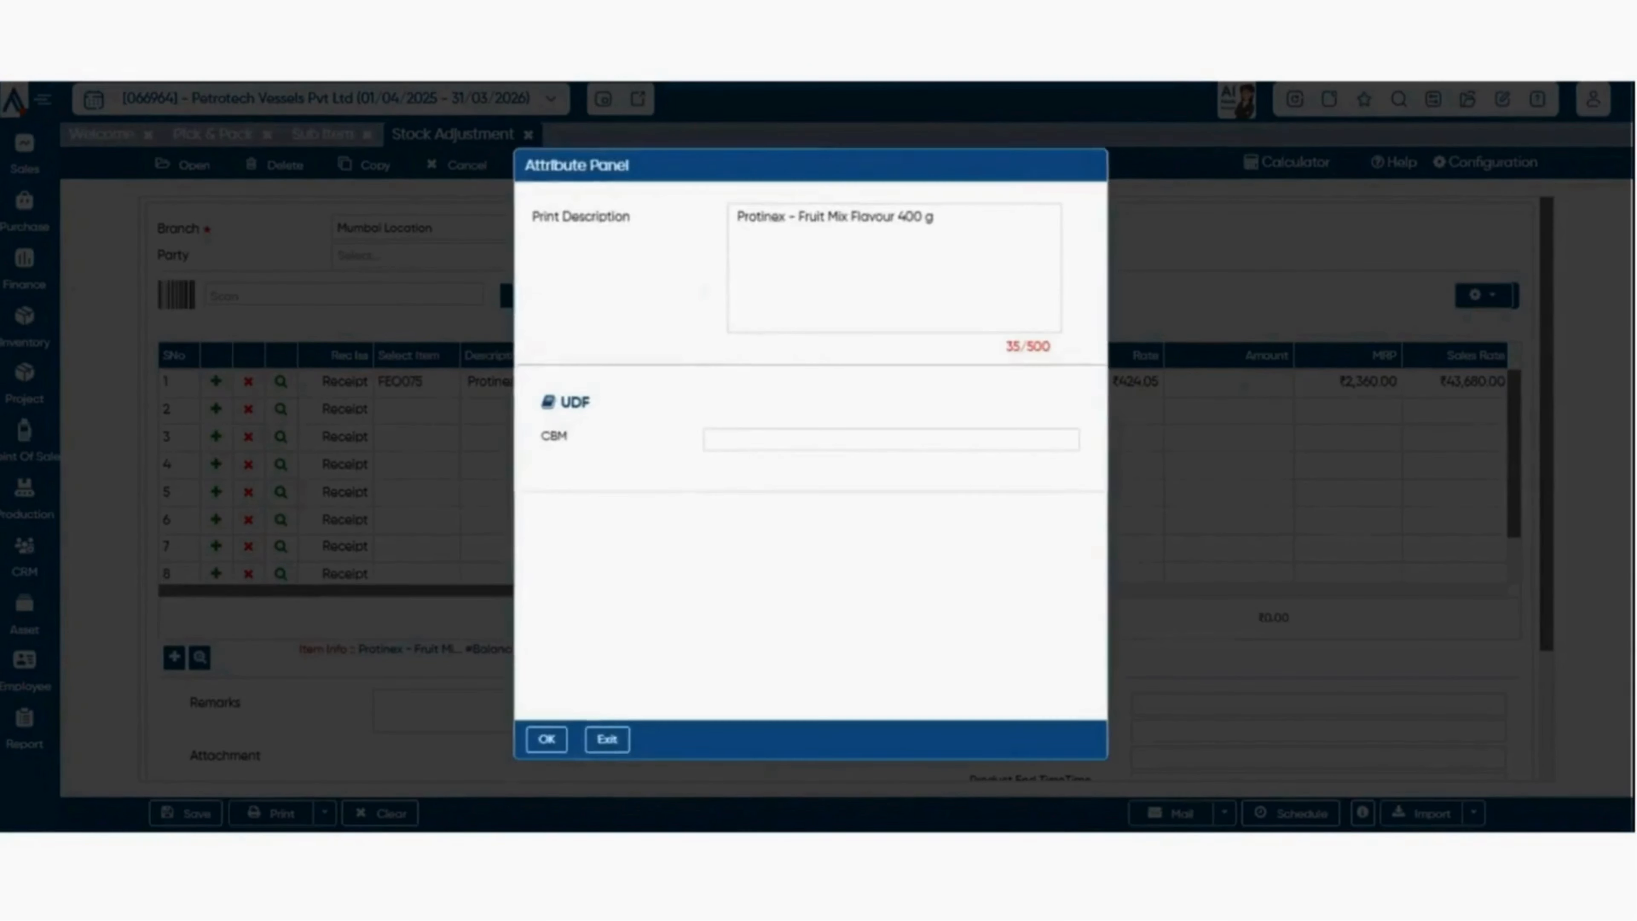
key("Escape")
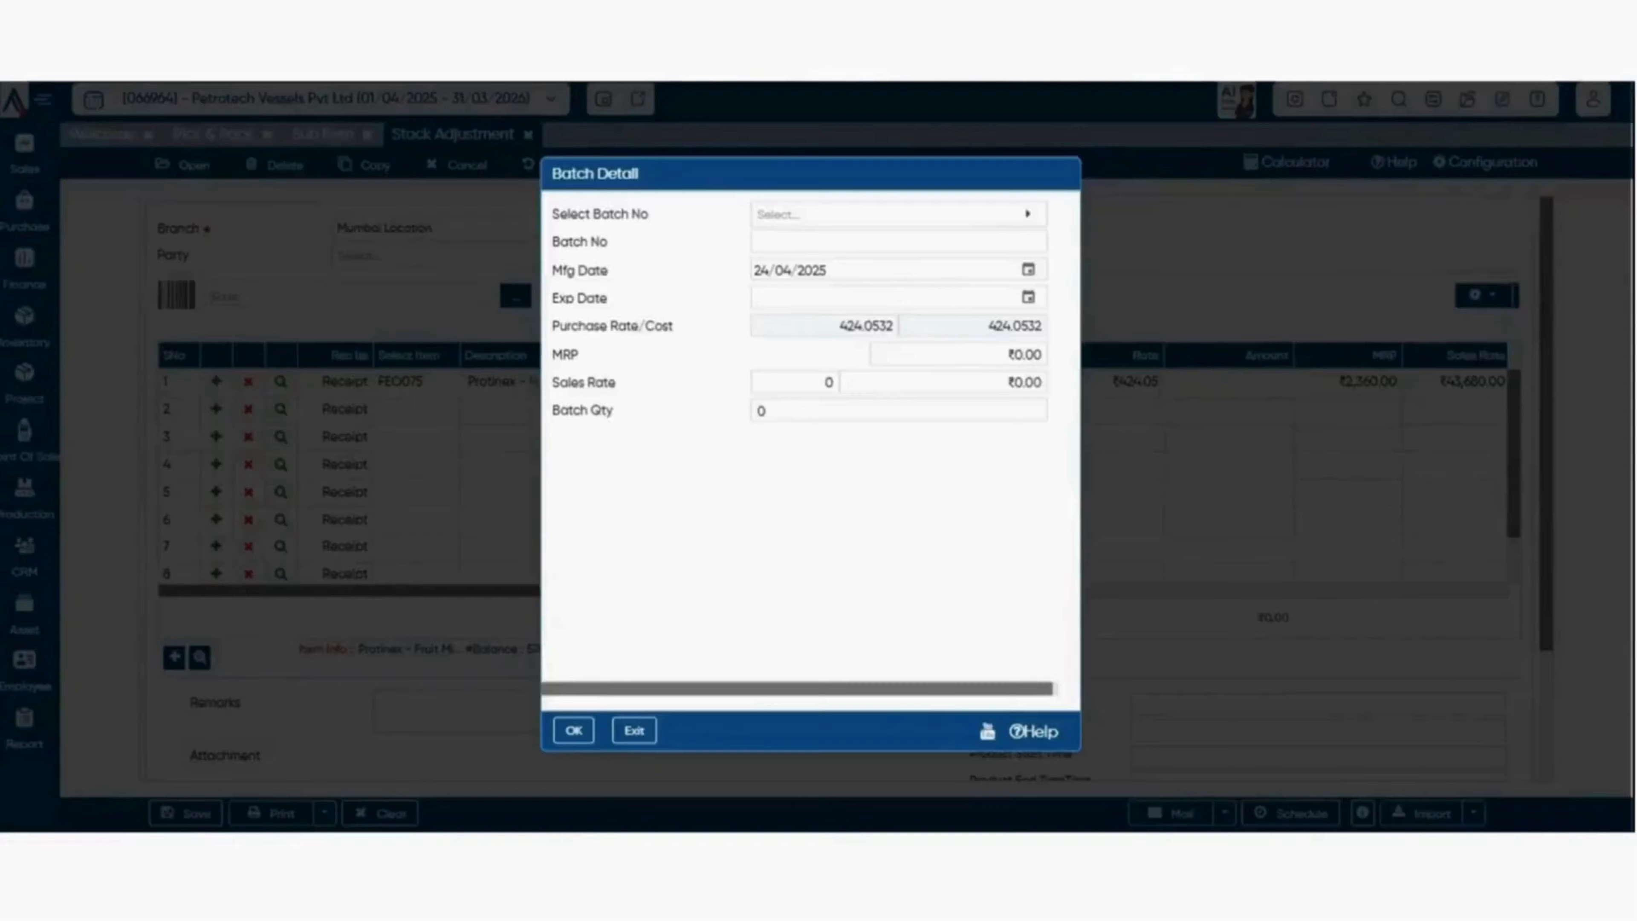
Try selecting batch FEO07500002 in the batch details of the Protinex row, and leave the batch dialog.
key("Escape")
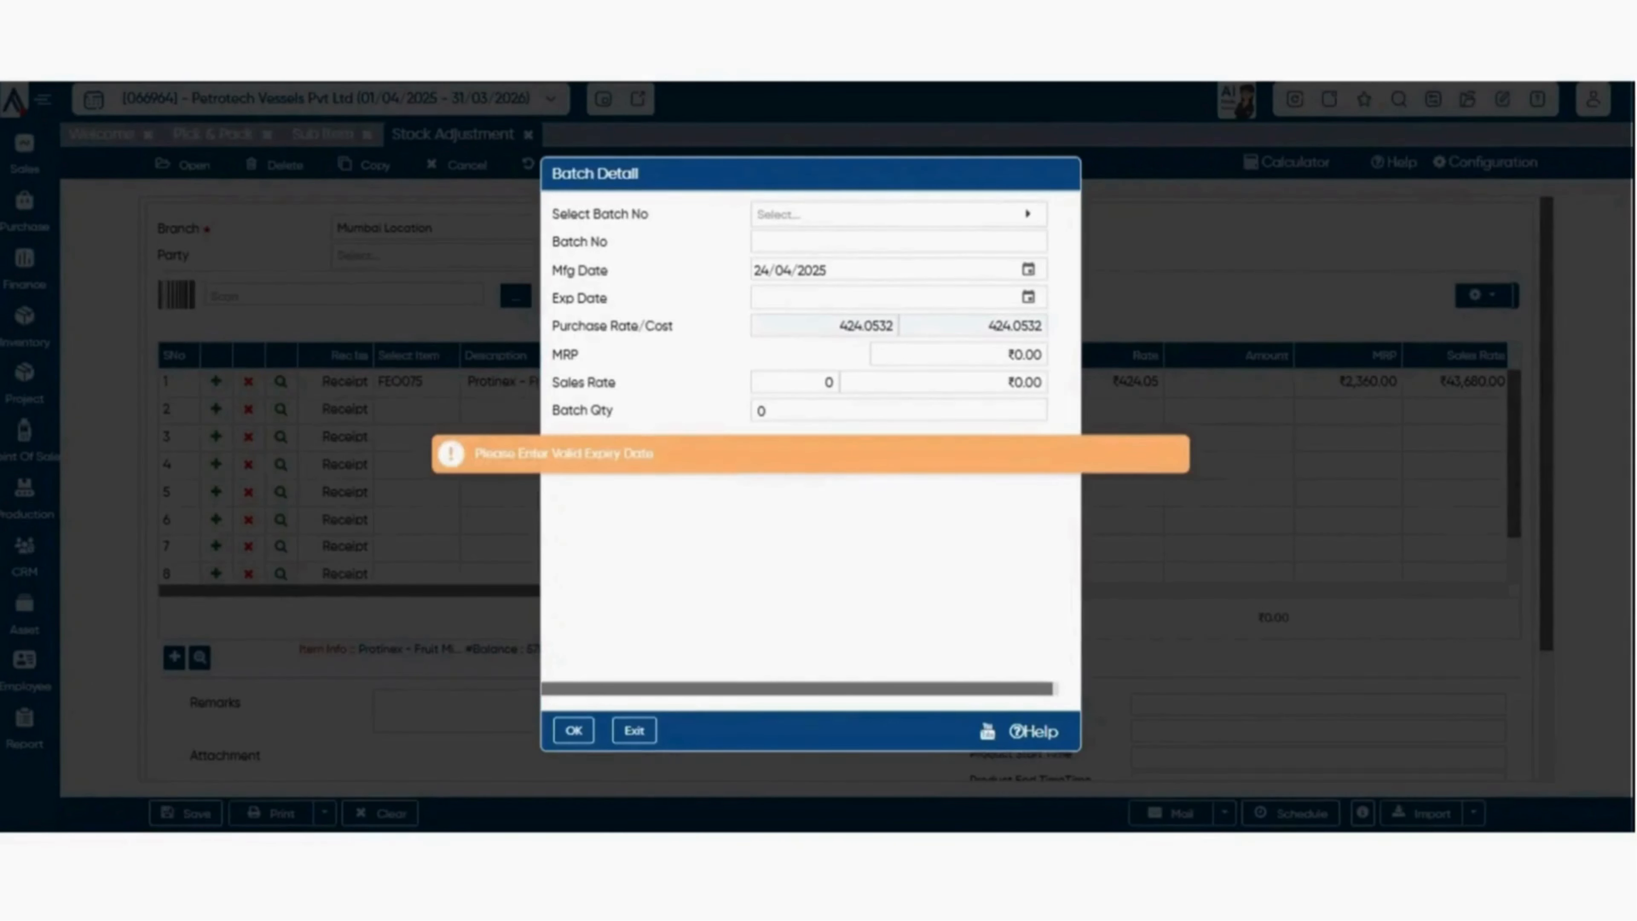
left_click(899, 214)
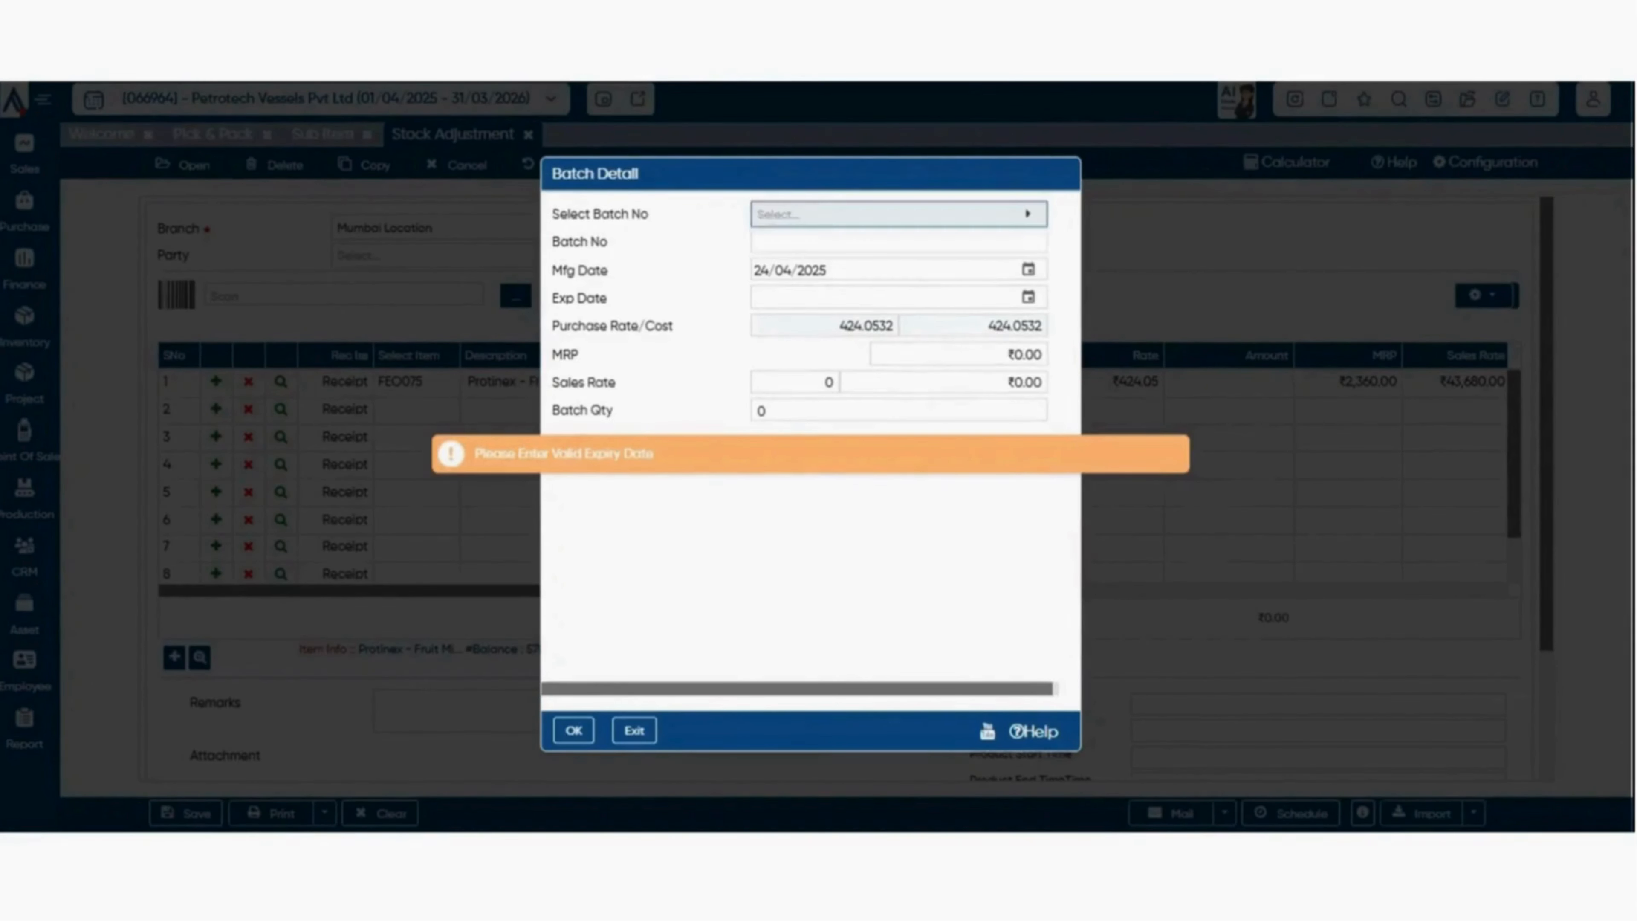
key("Escape")
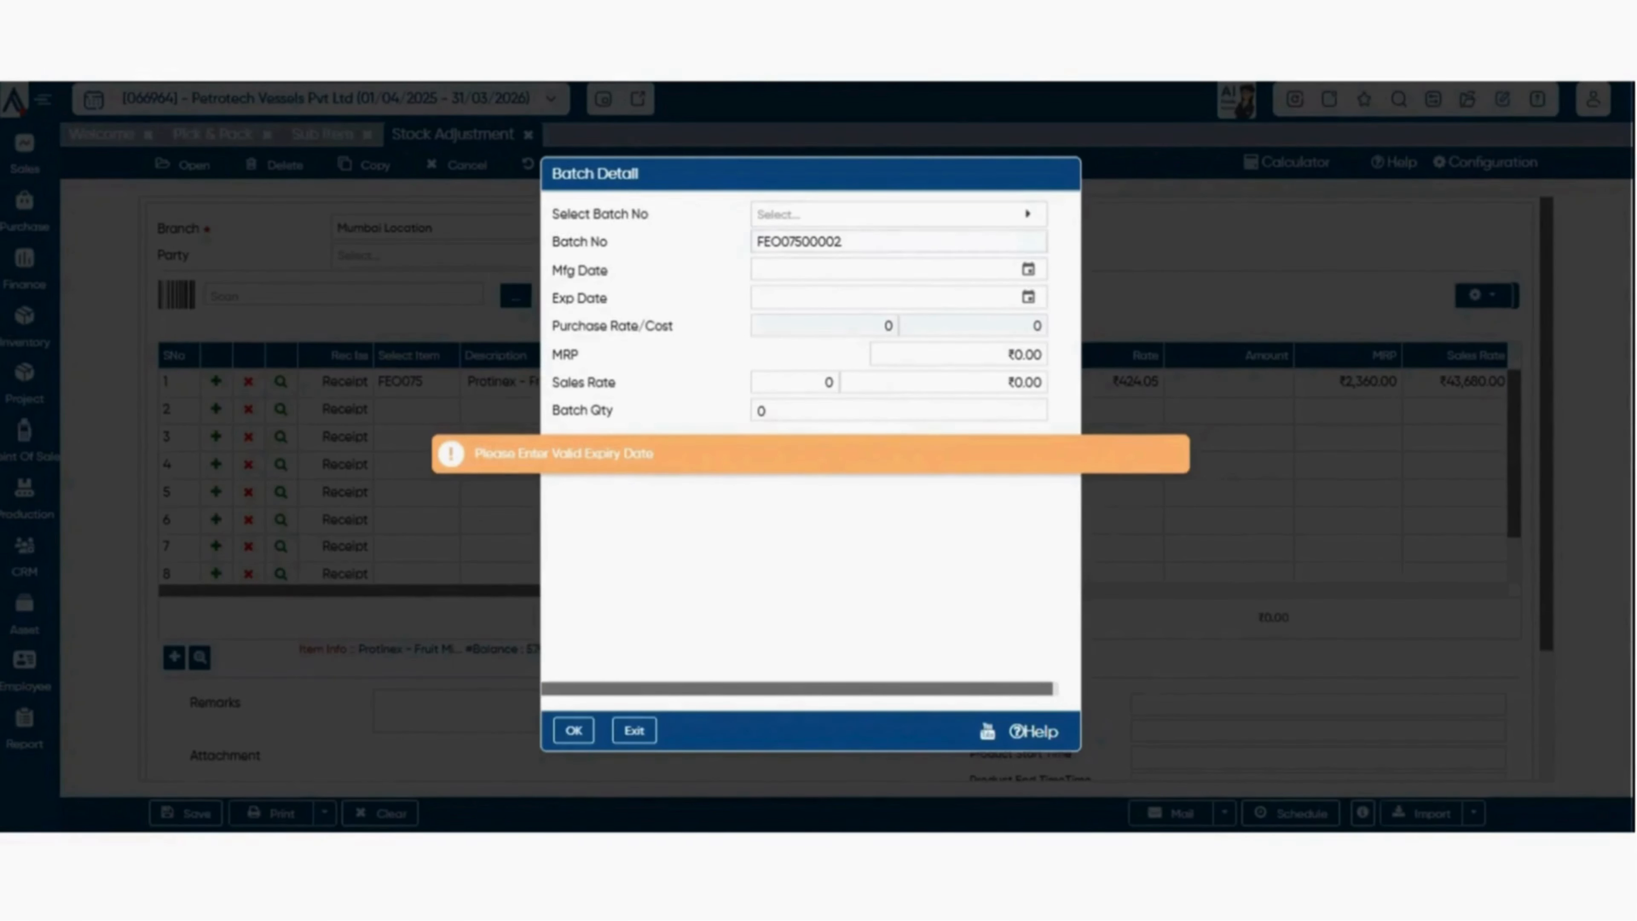
key("Escape")
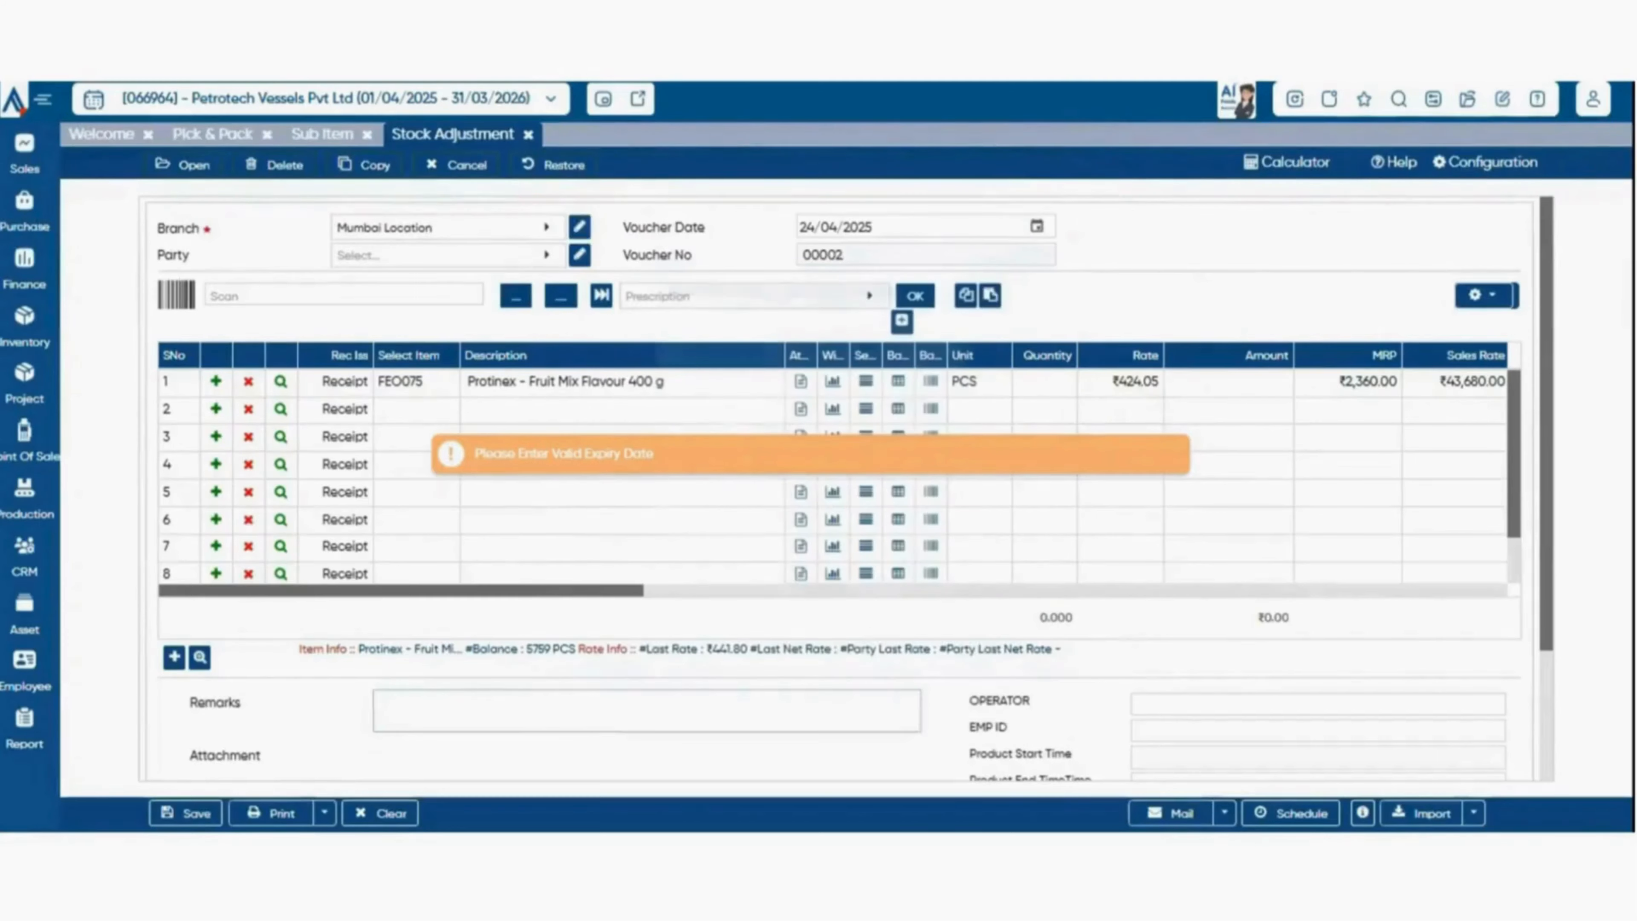
Replace the first row's item with 0976543, 0.8MM THK. GI SHEET, and set the row to Issue.
left_click(416, 382)
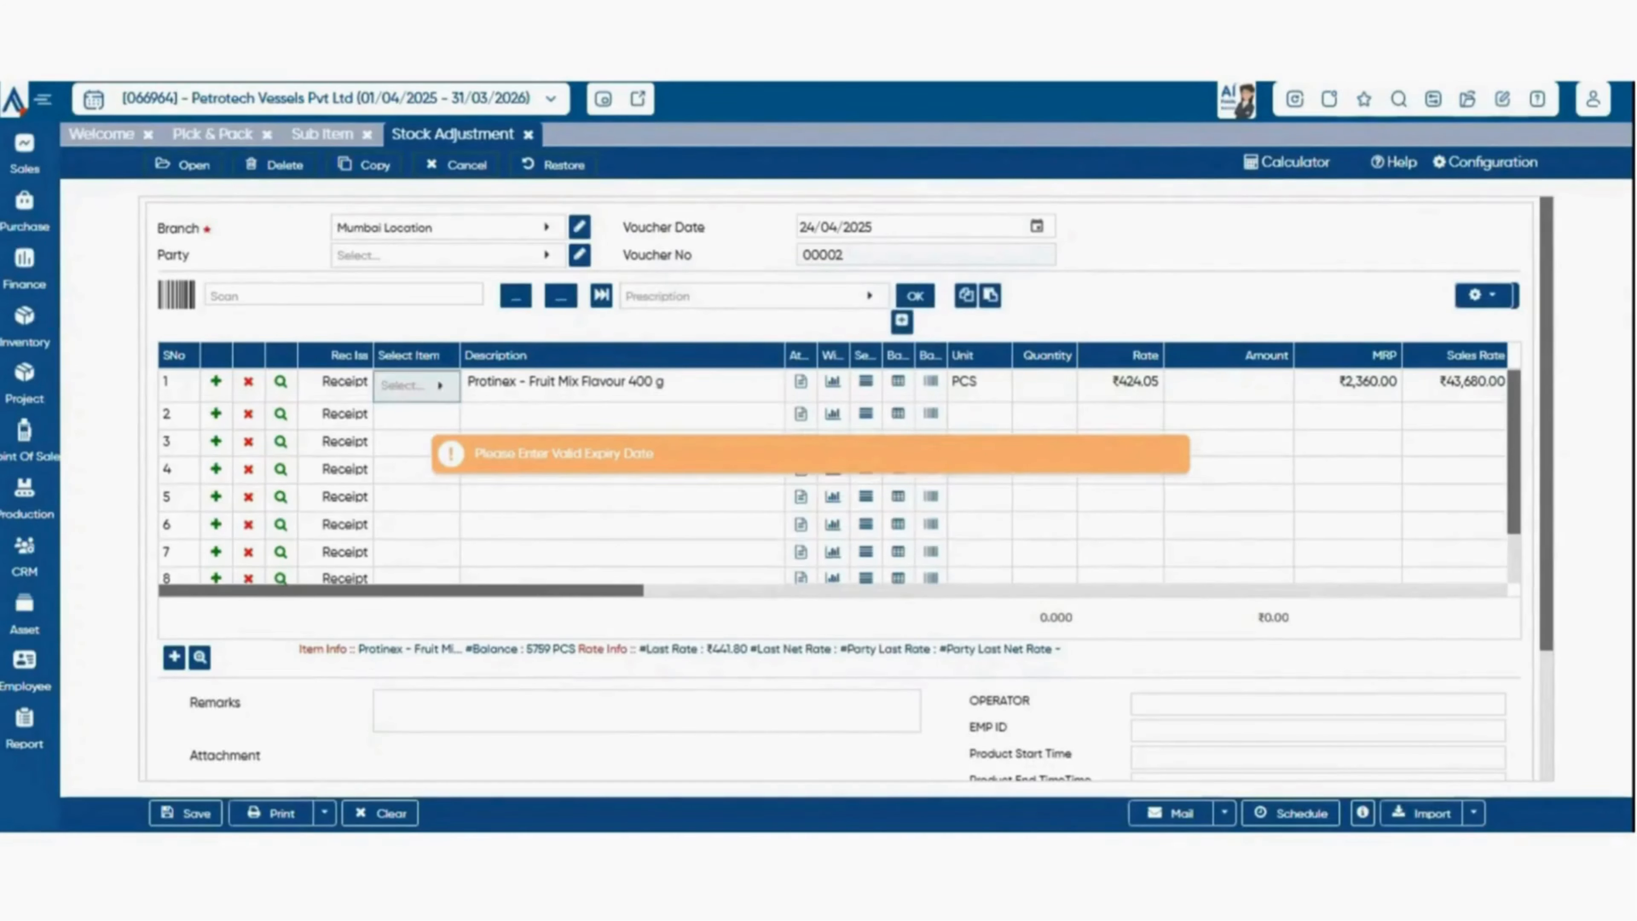
left_click(440, 386)
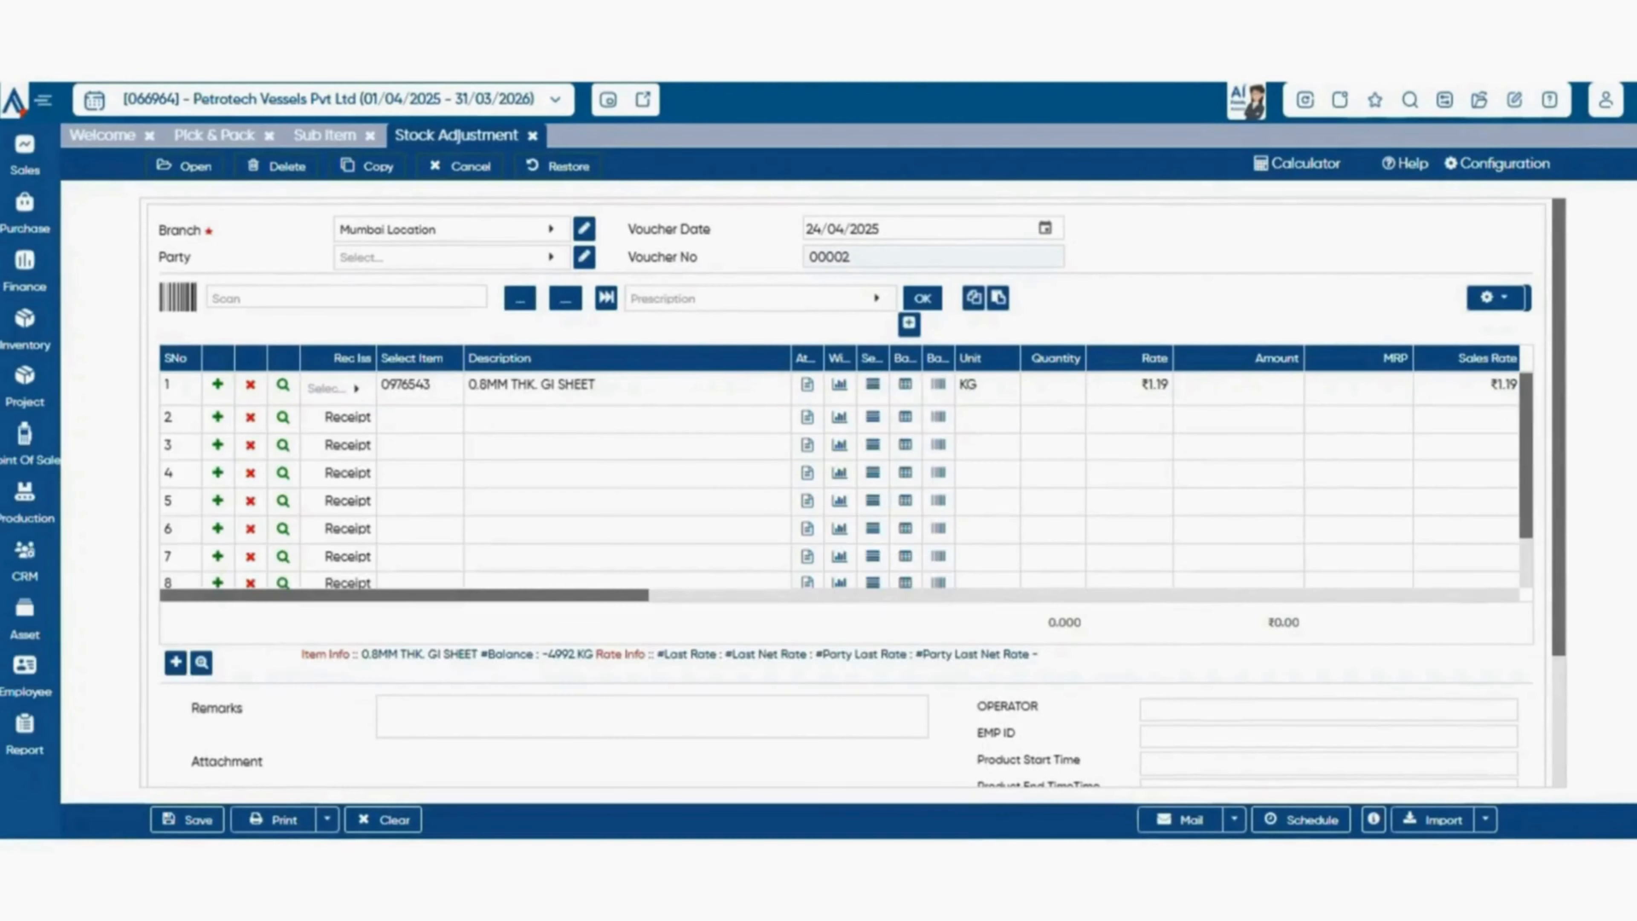
View the Material Issue and Material Receipt voucher forms and the Physical Stock Taking list.
left_click(25, 329)
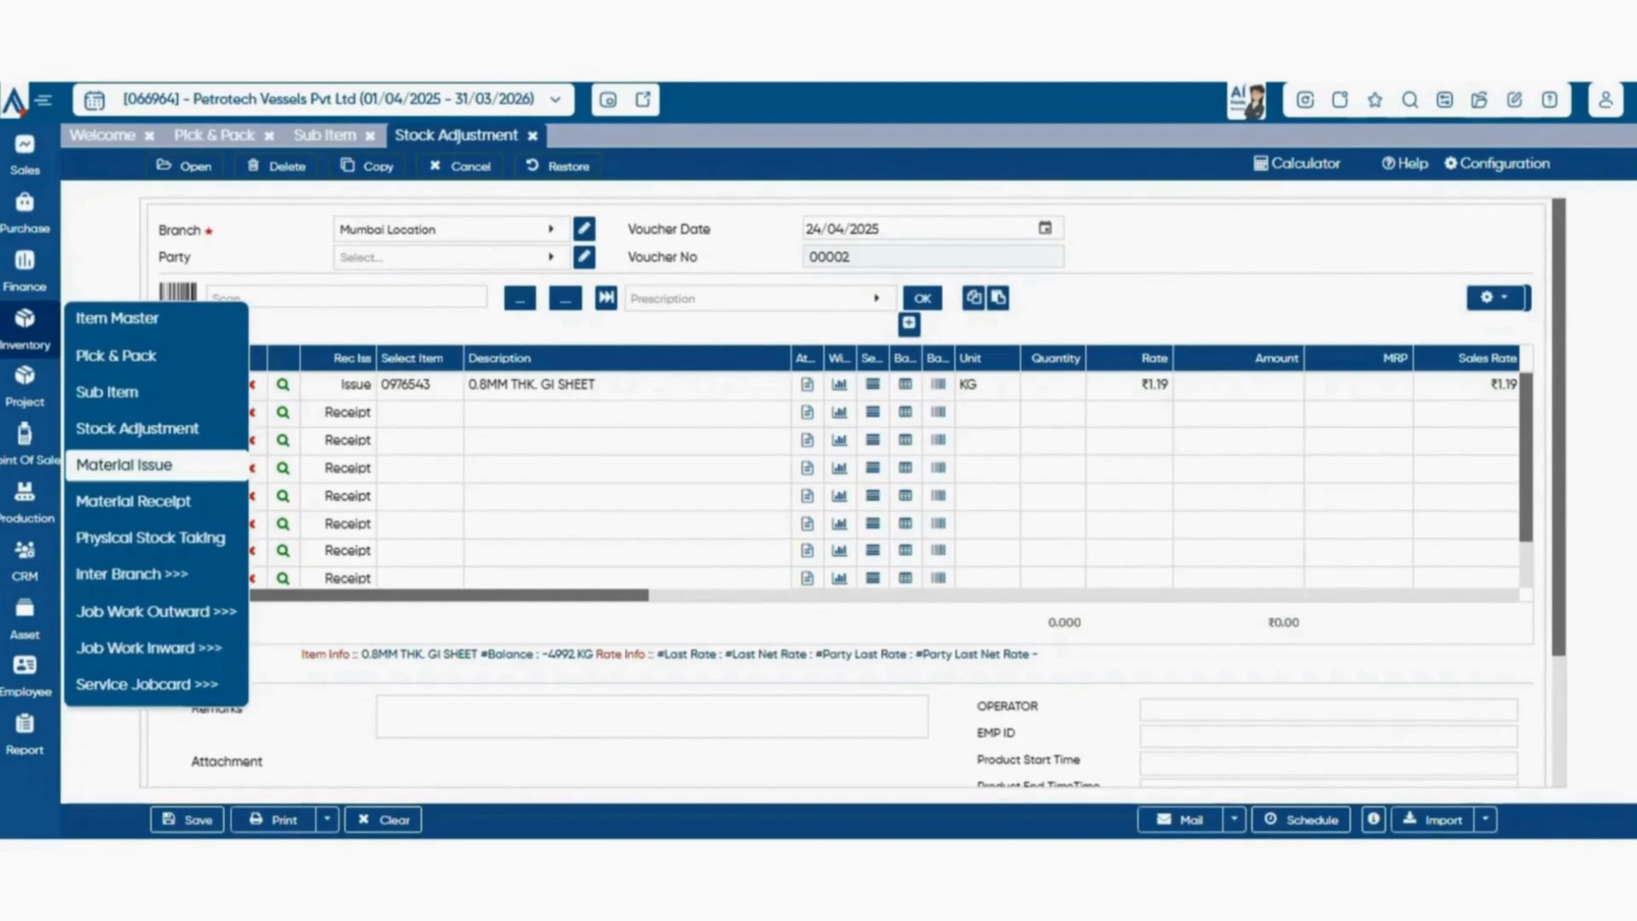
left_click(124, 464)
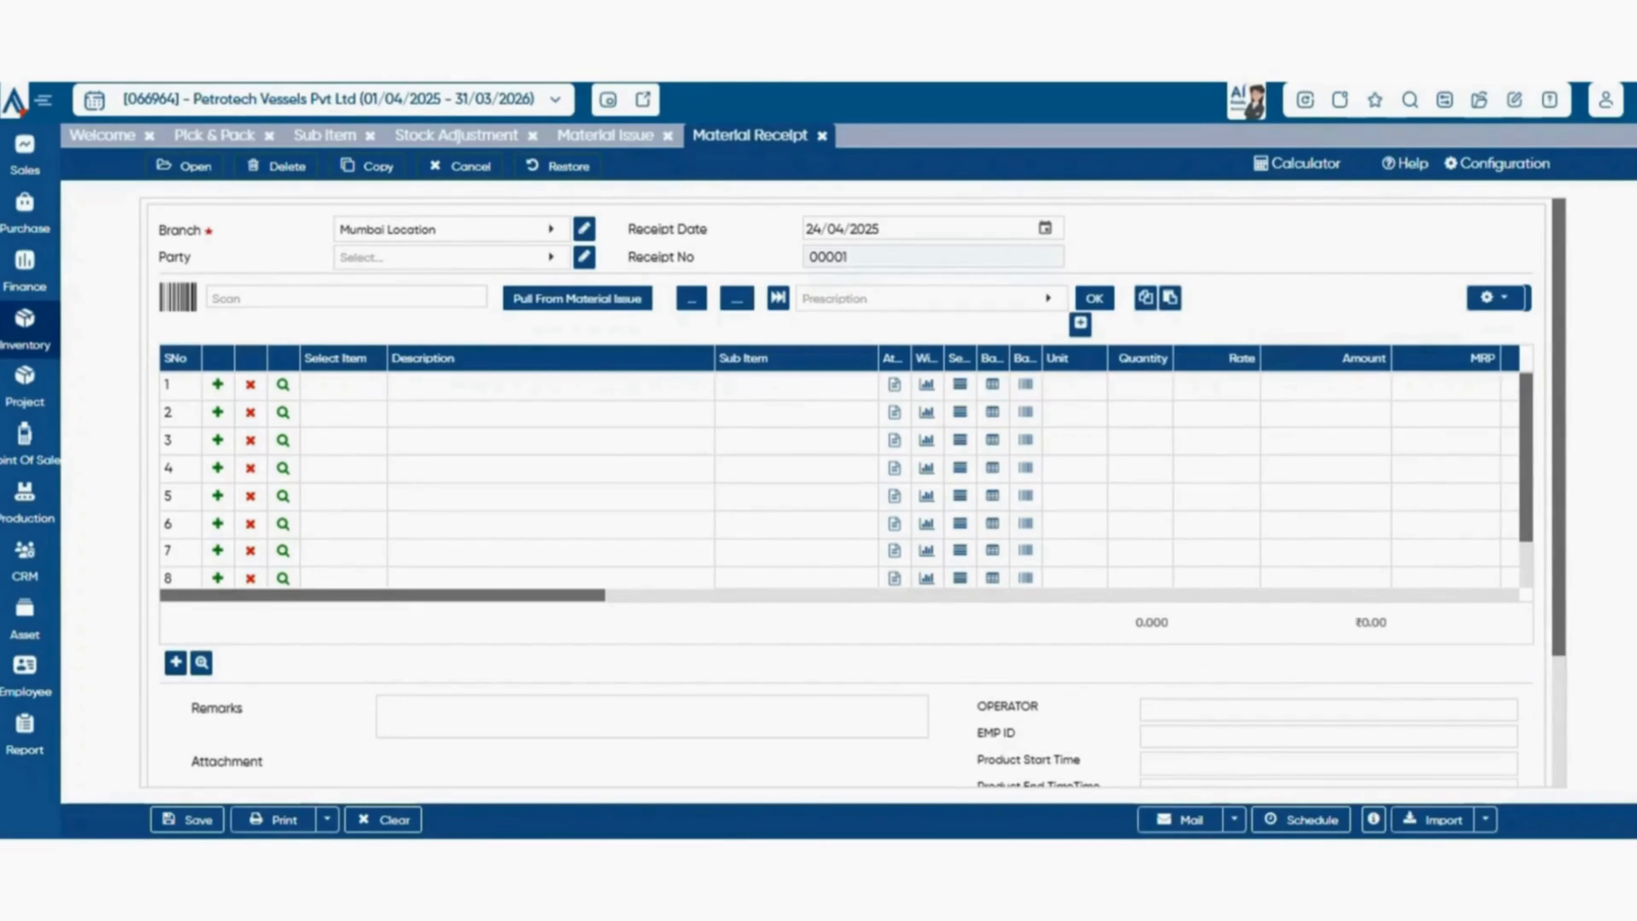
left_click(24, 329)
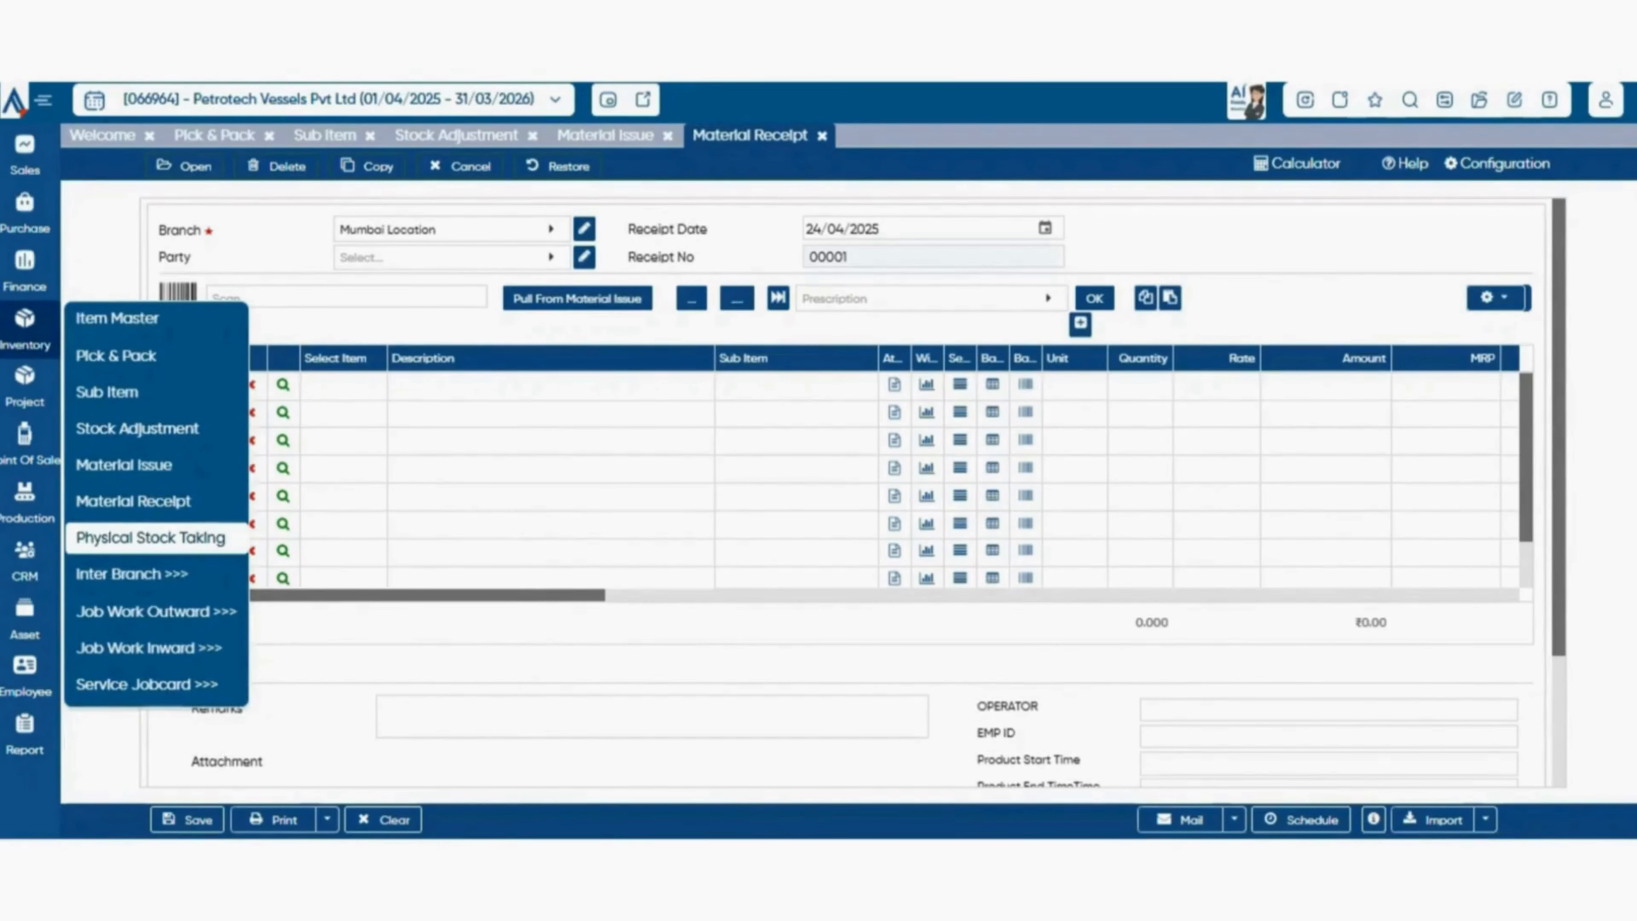
left_click(150, 537)
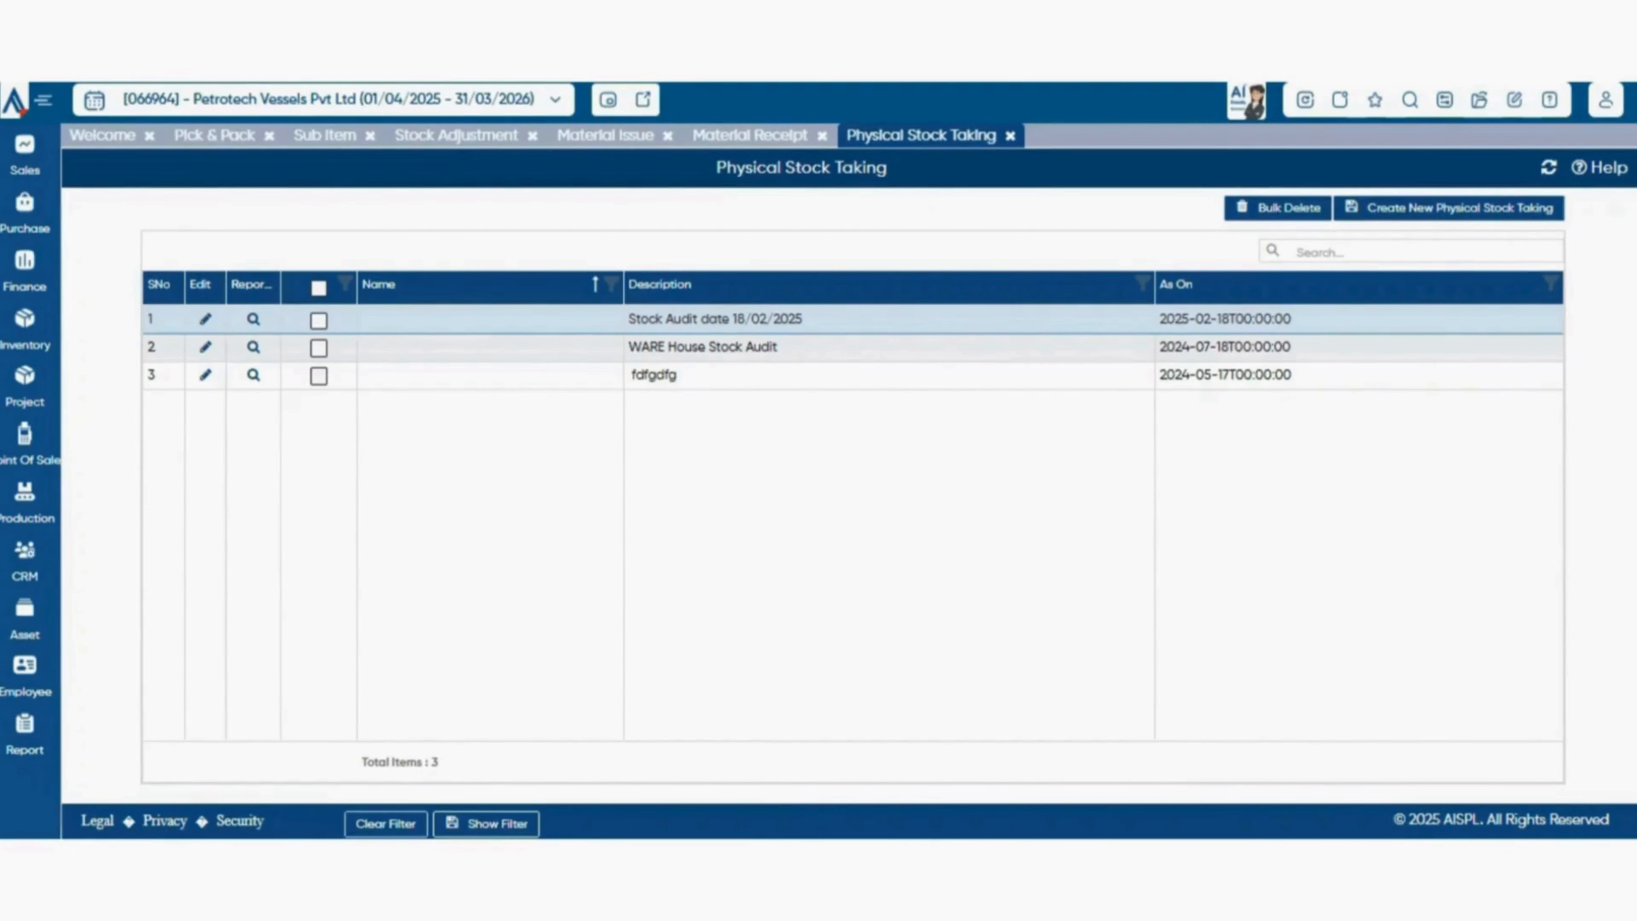
Open an Inter Branch Issue Request for Mumbai Location and choose CHENNAI IOCAION as the request-to branch.
left_click(25, 330)
mouse_move(132, 573)
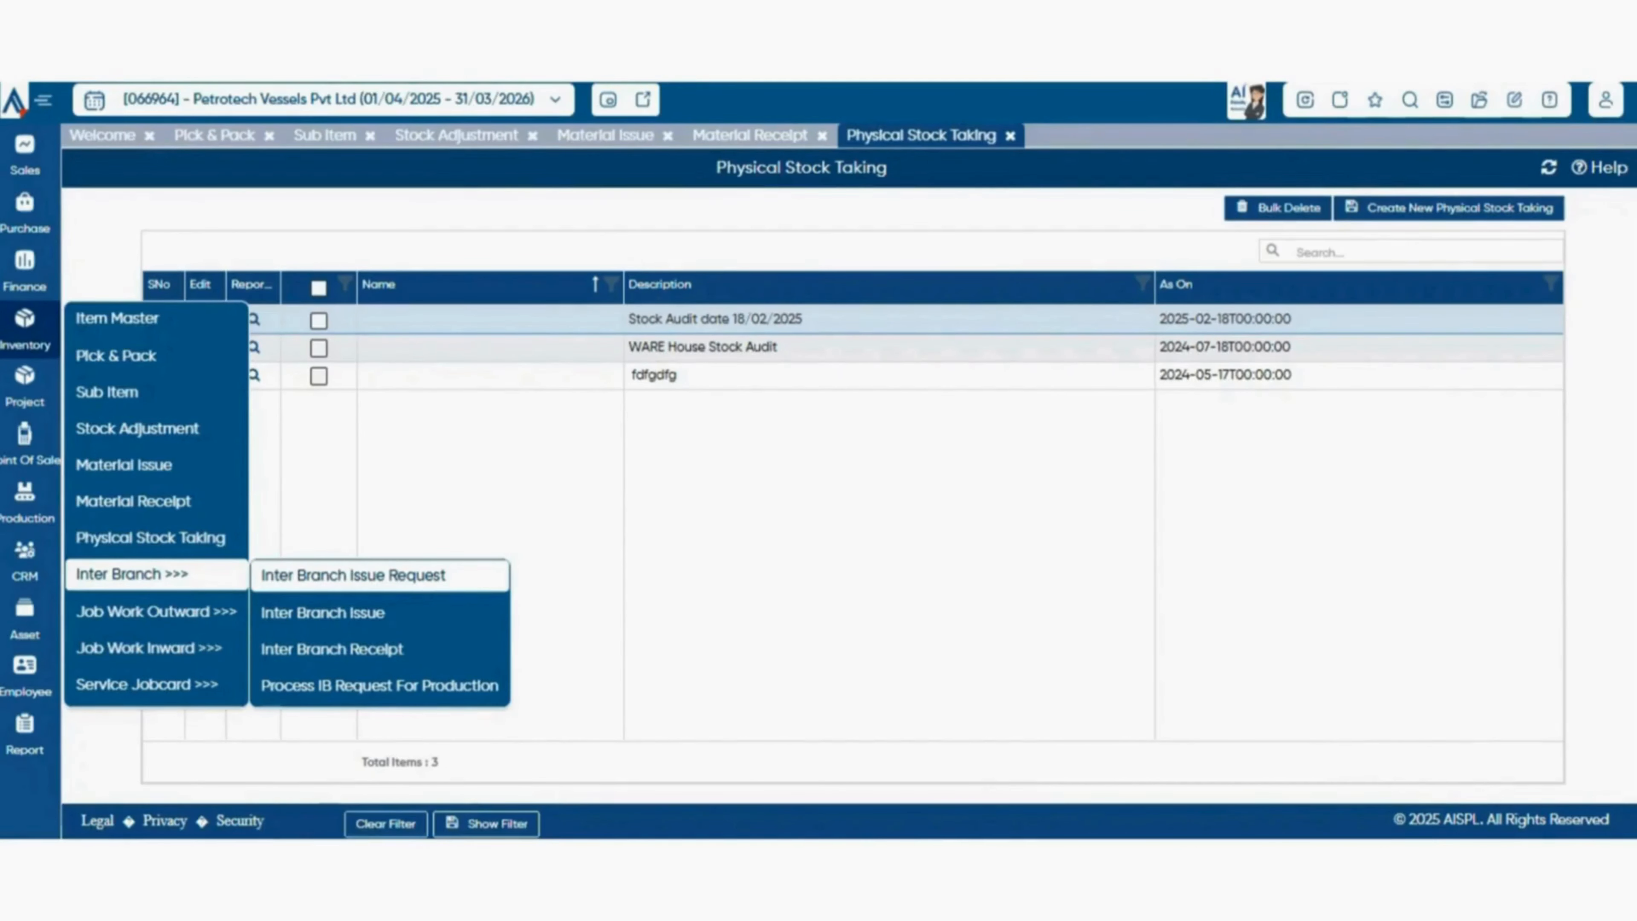
left_click(353, 574)
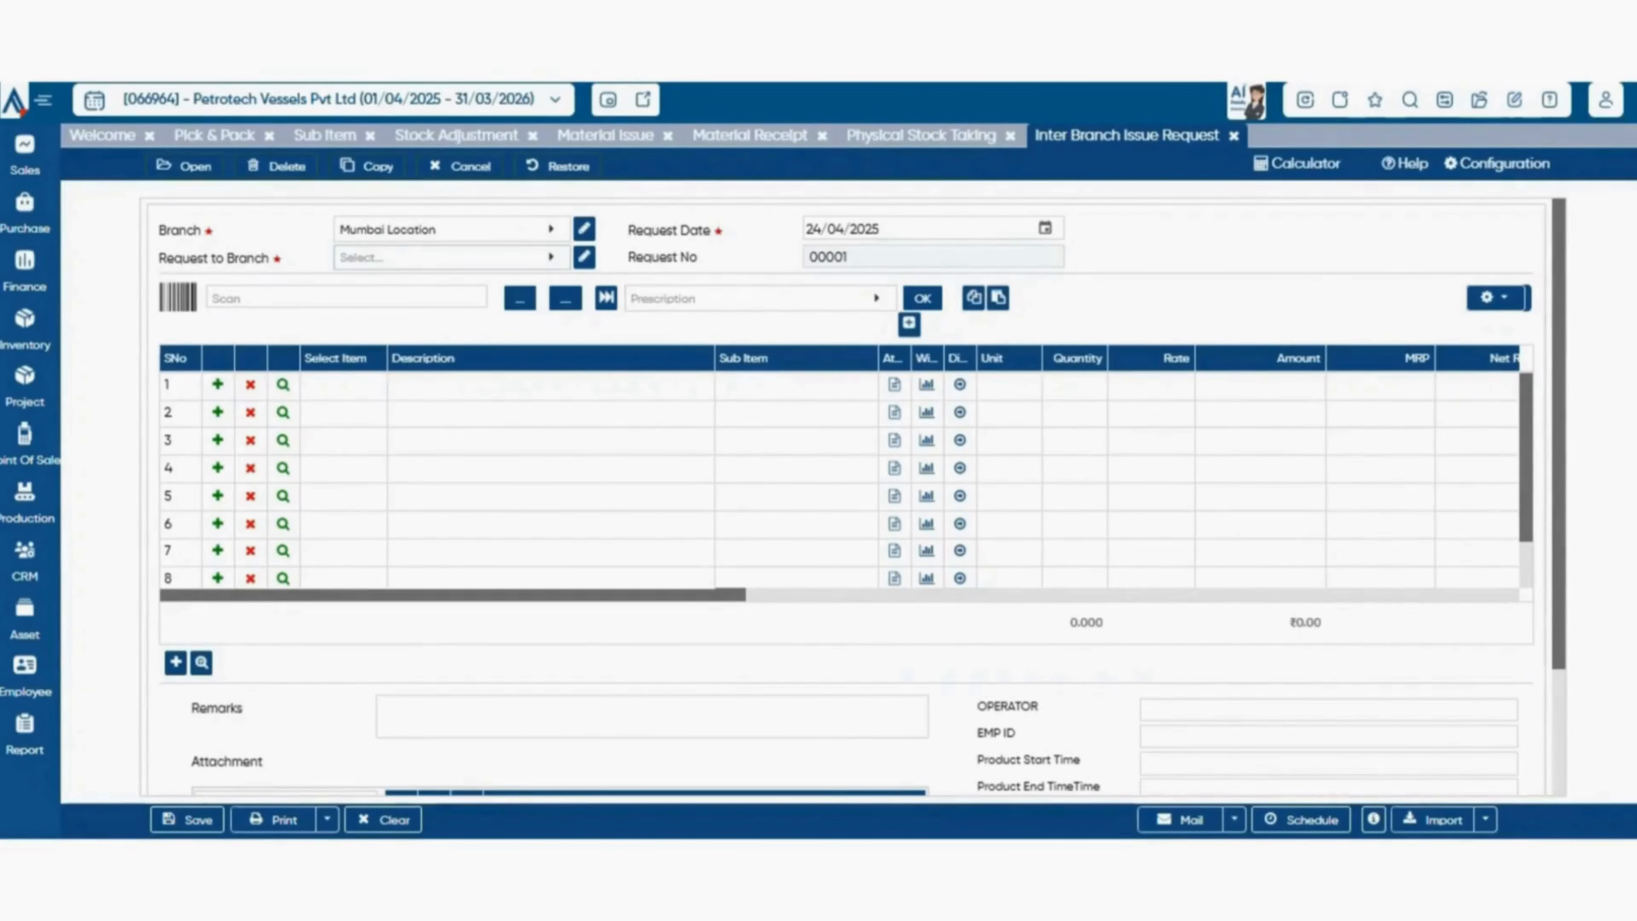
left_click(451, 257)
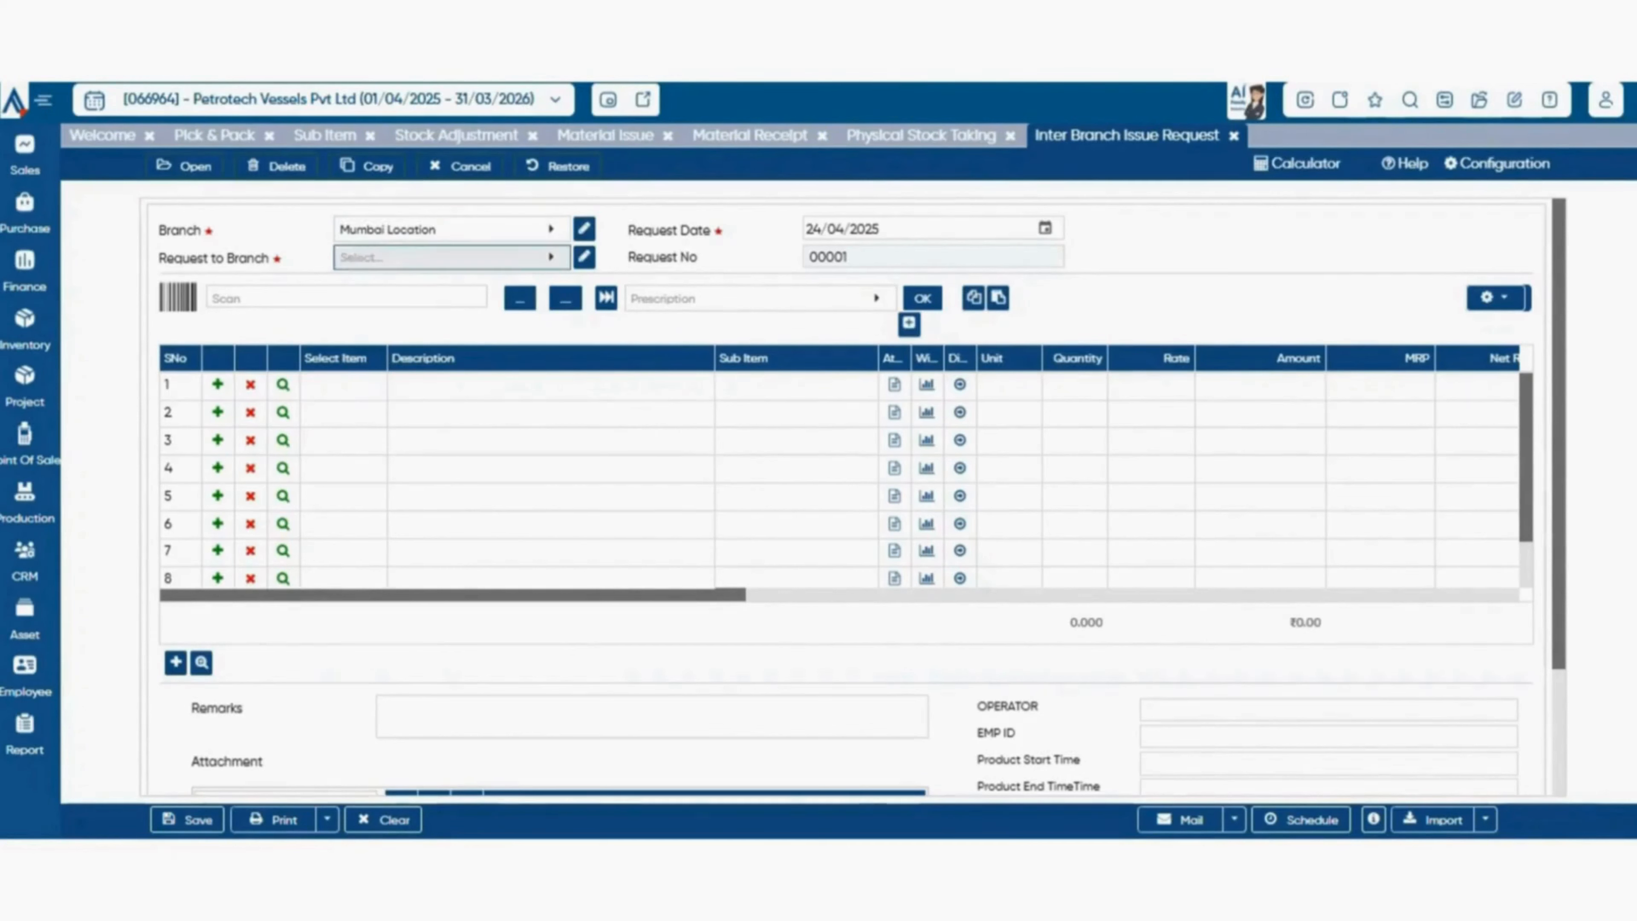
left_click(395, 379)
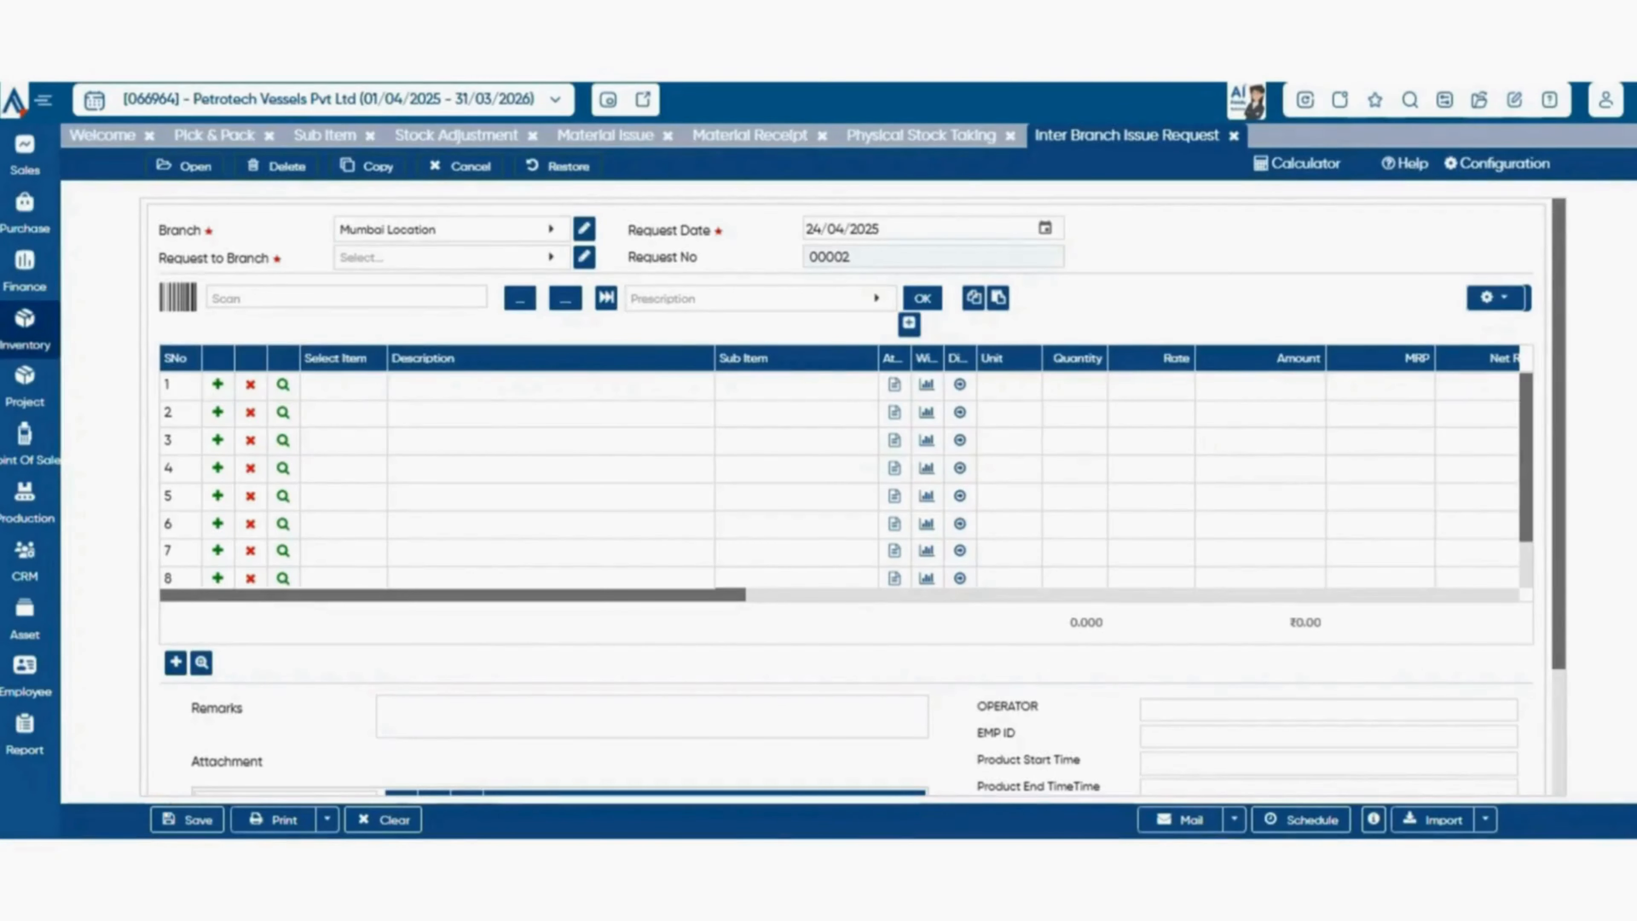
Open an Inter Branch Issue and set it to go from CHENNAI IOCAION to Mumbai Location.
left_click(24, 328)
mouse_move(132, 574)
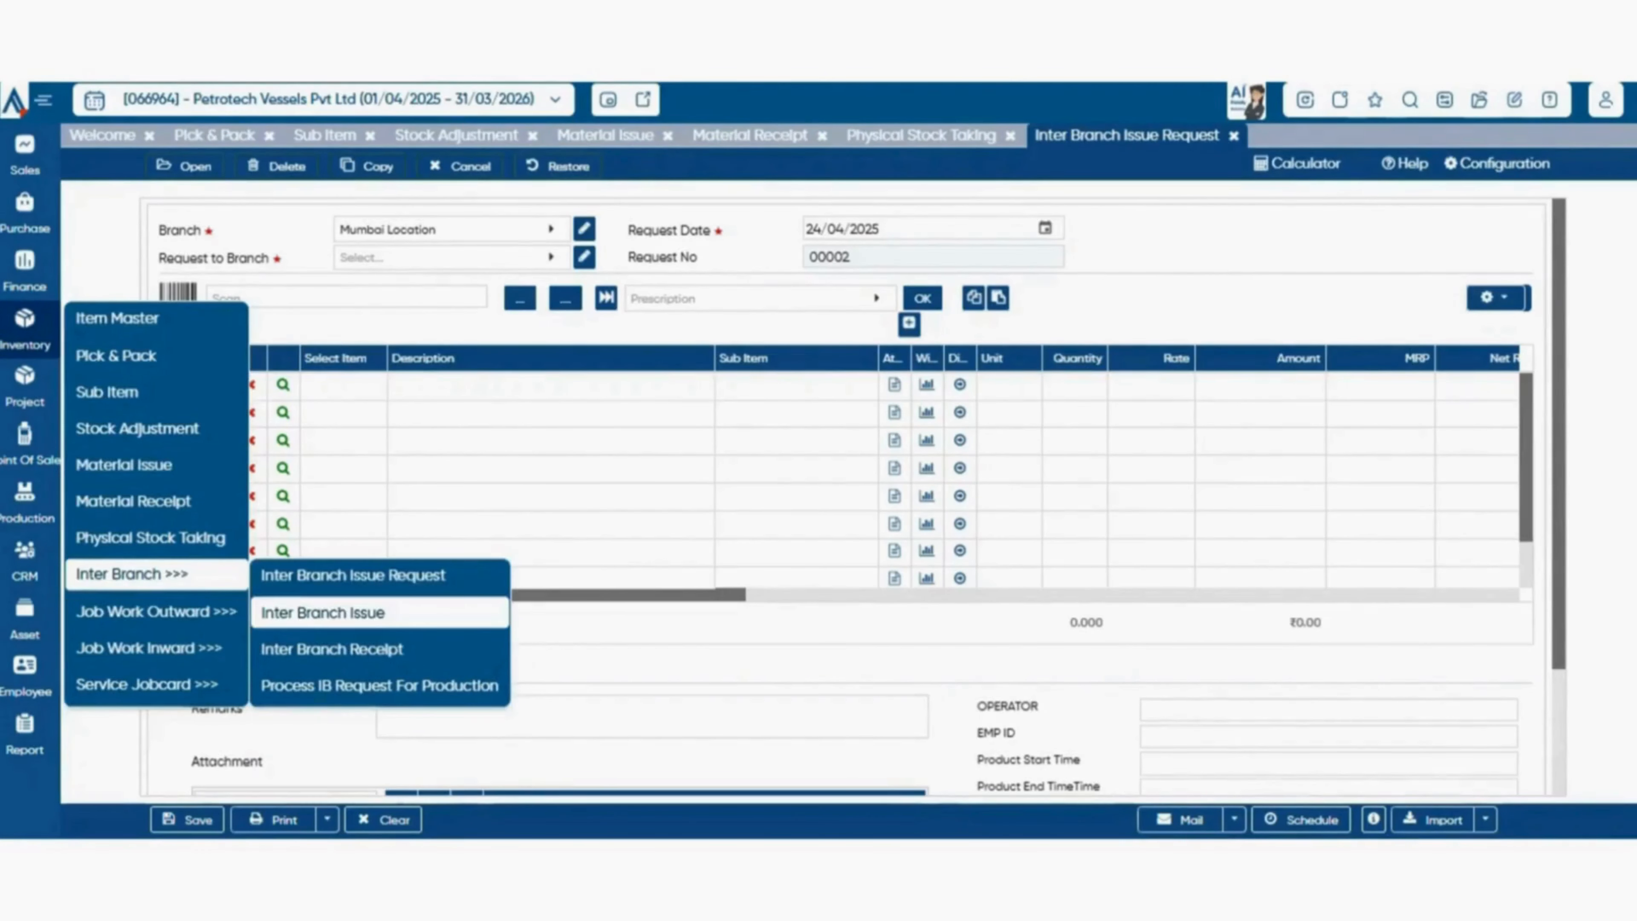
left_click(322, 612)
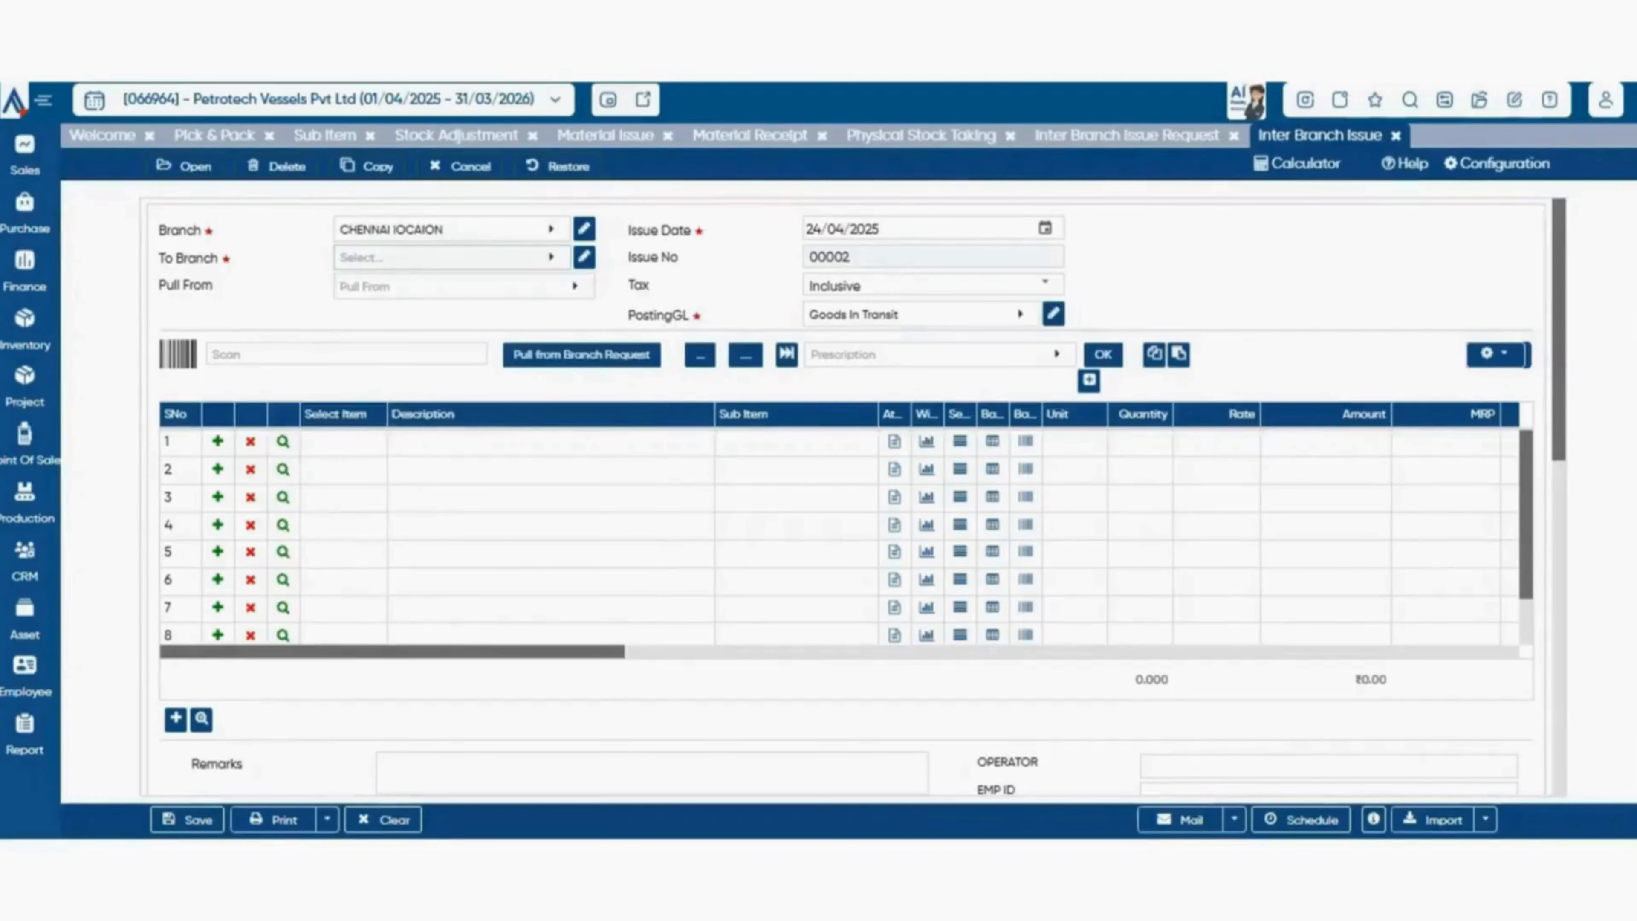
left_click(451, 257)
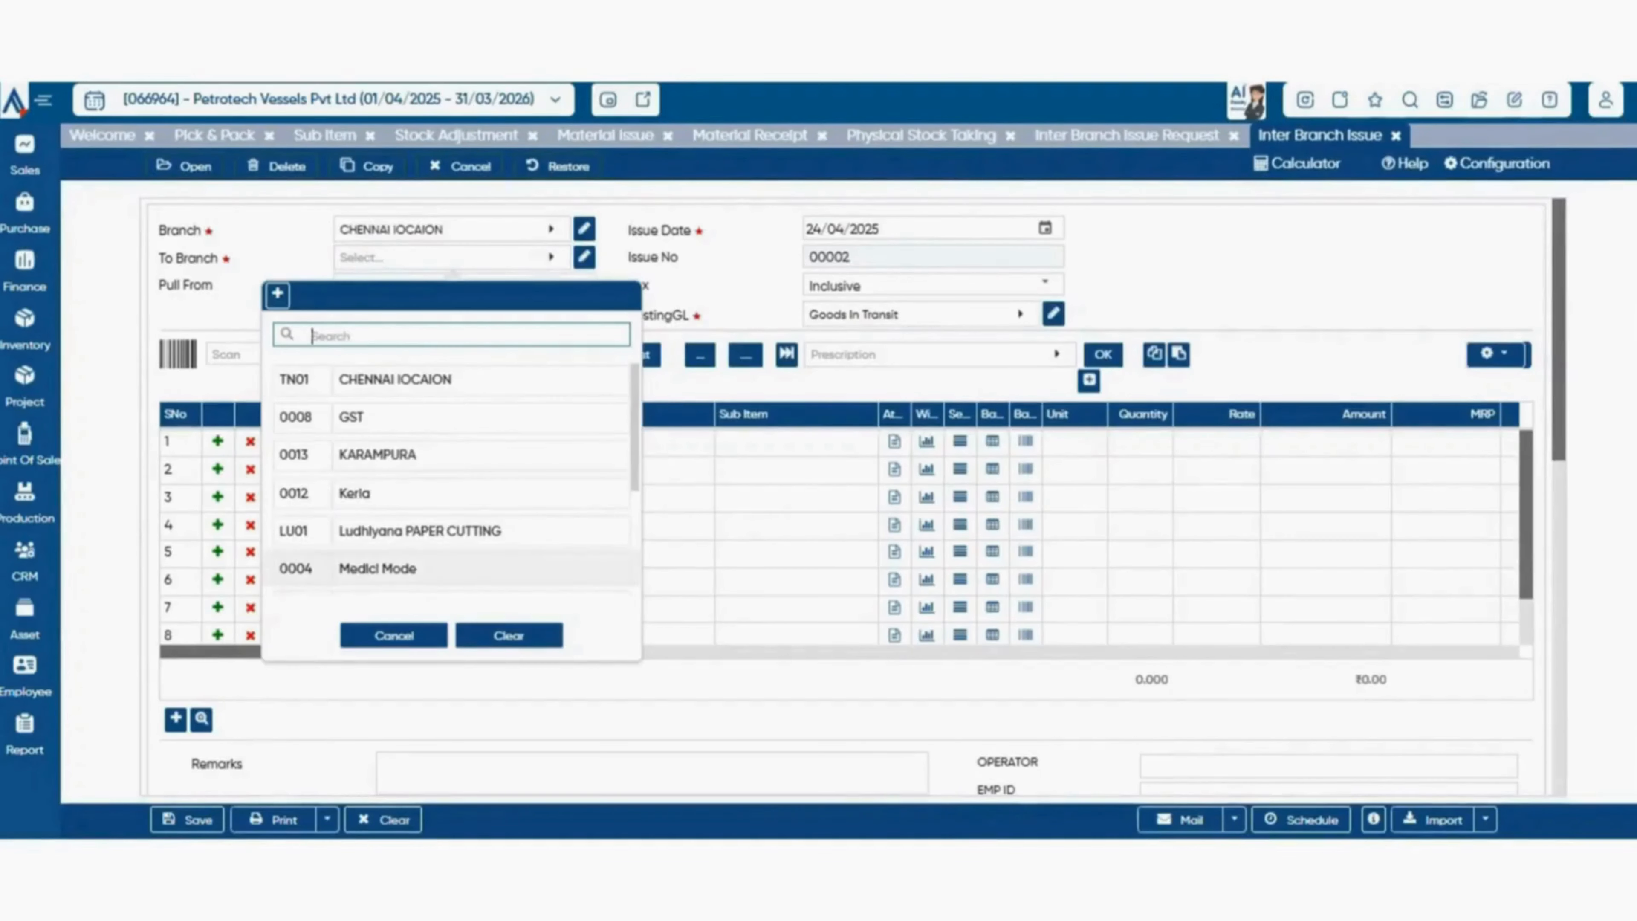
scroll(420, 555, "down", 3)
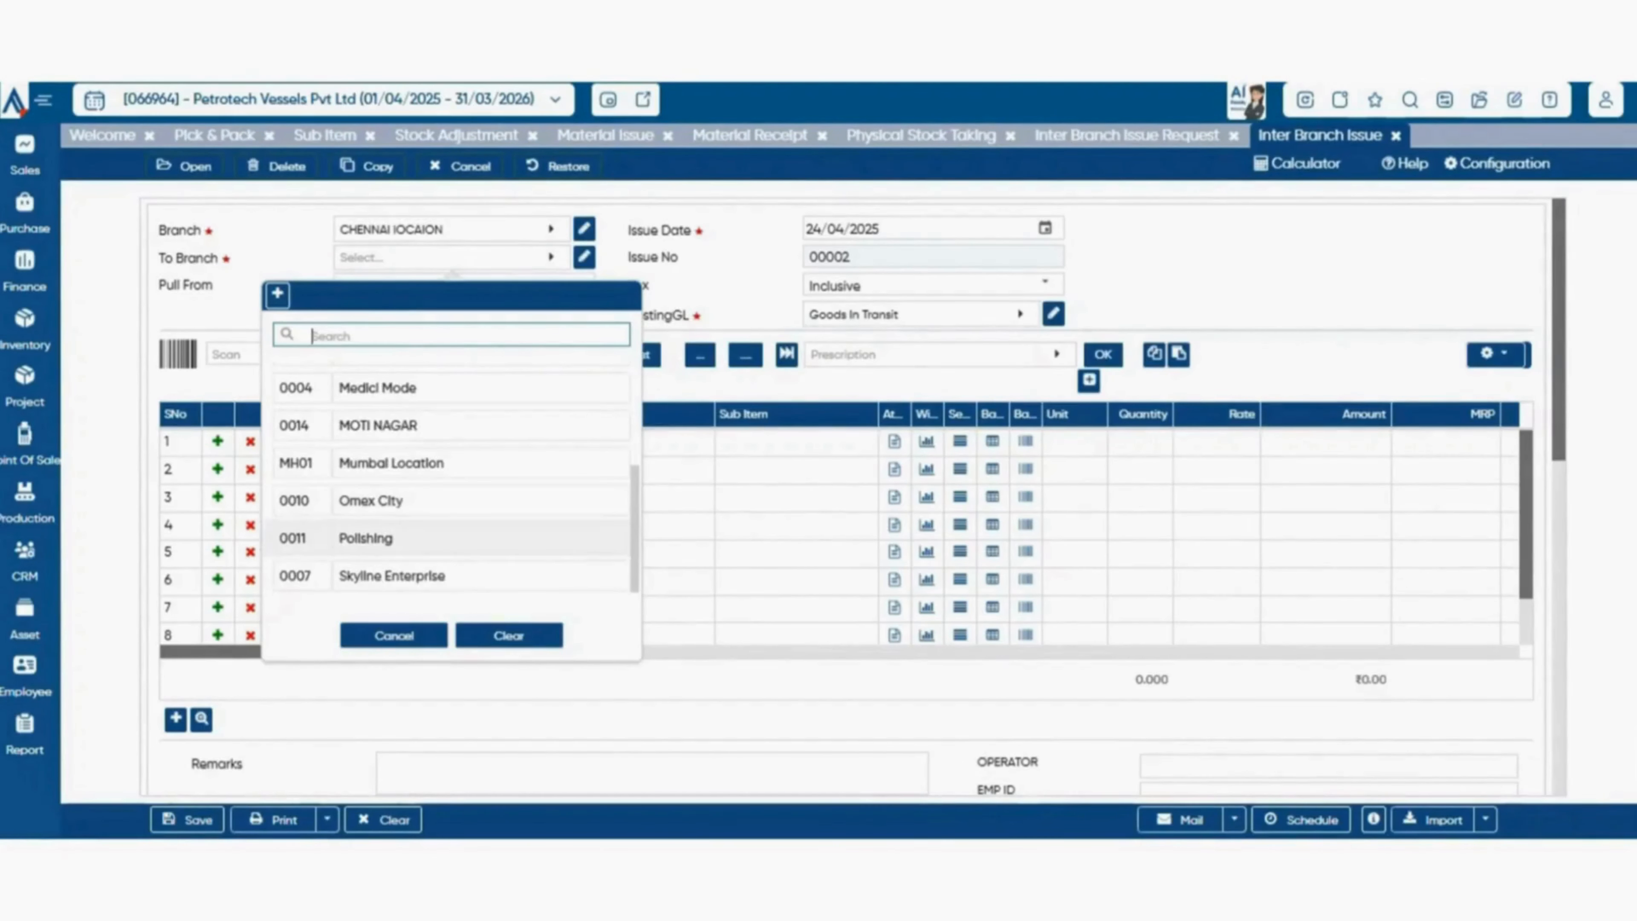
left_click(392, 463)
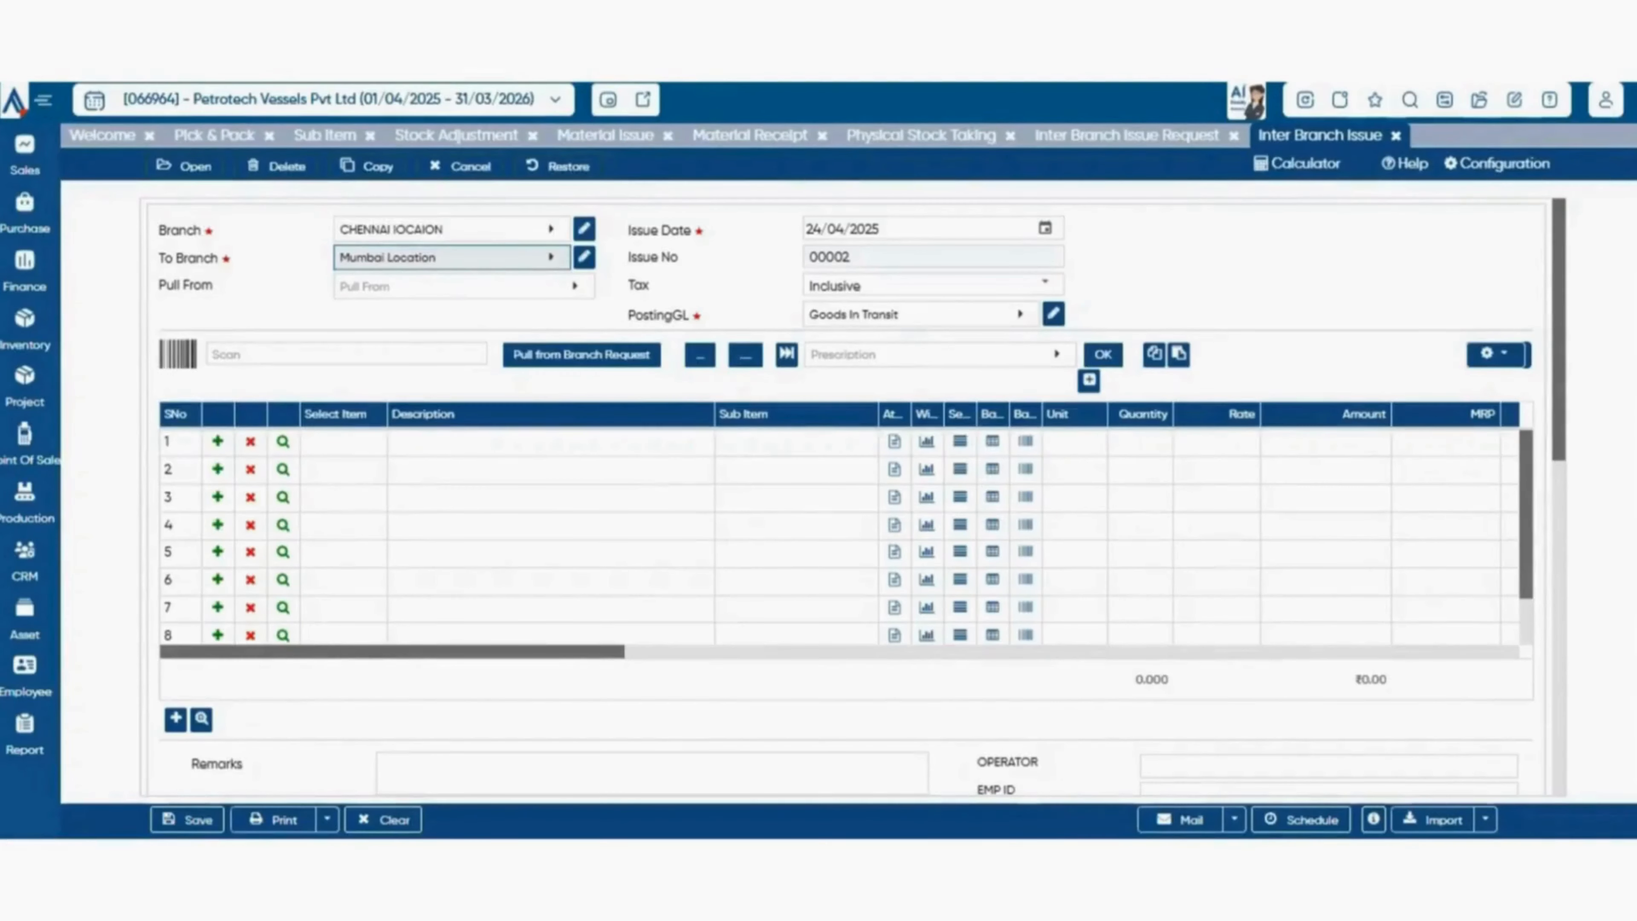
Open an Inter Branch Receipt and set Polishing as the receiving branch.
mouse_move(24, 328)
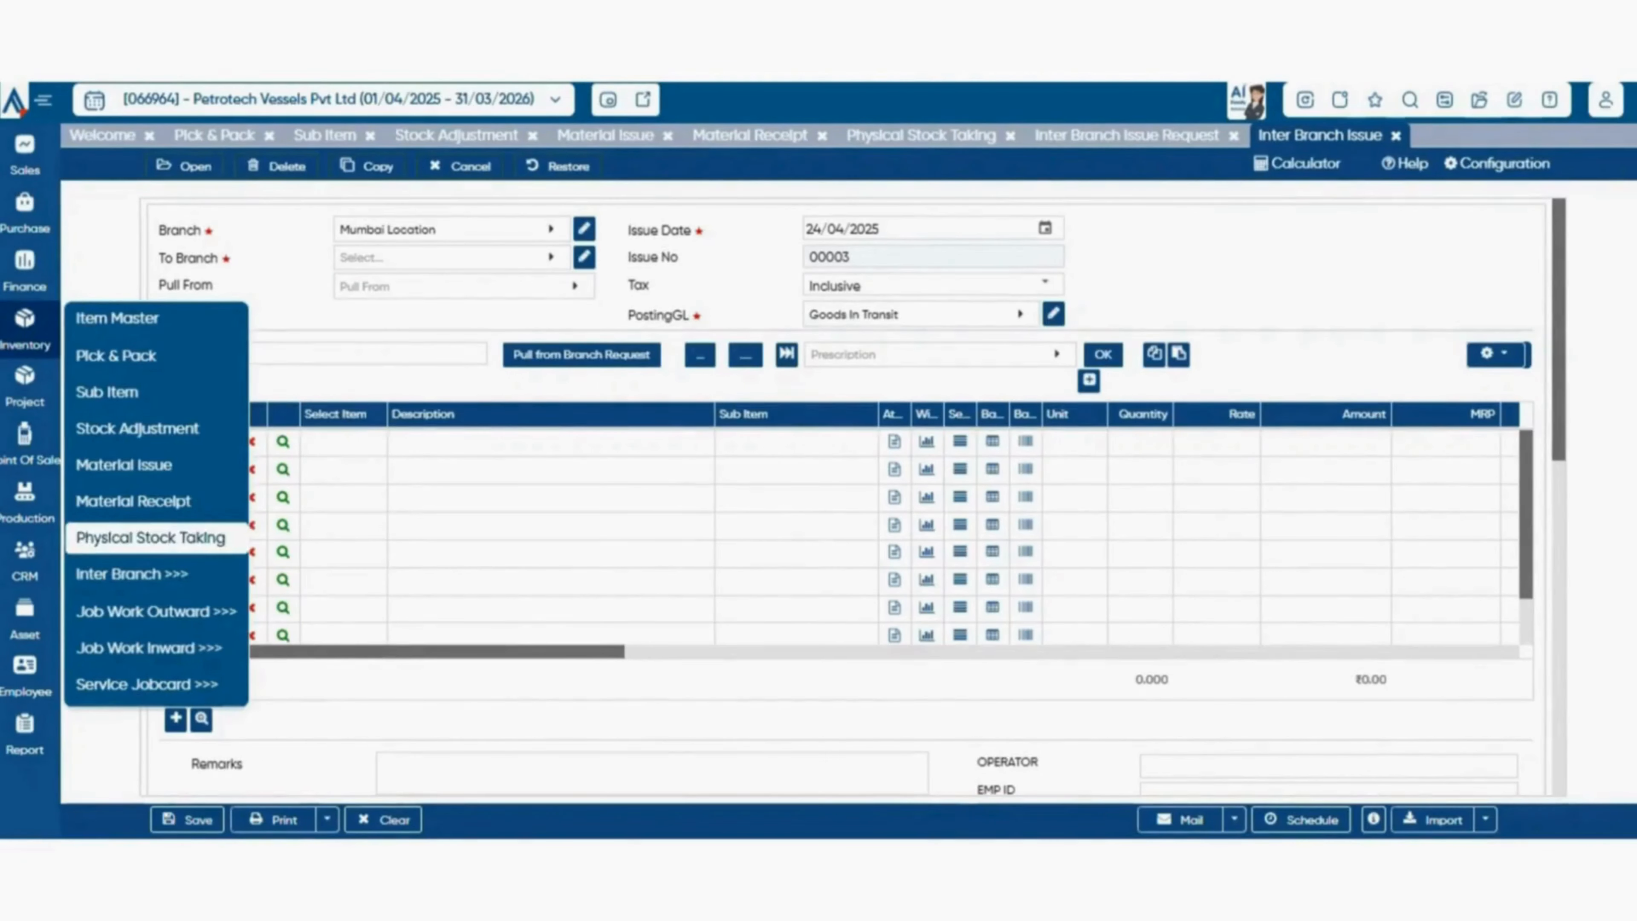
mouse_move(131, 574)
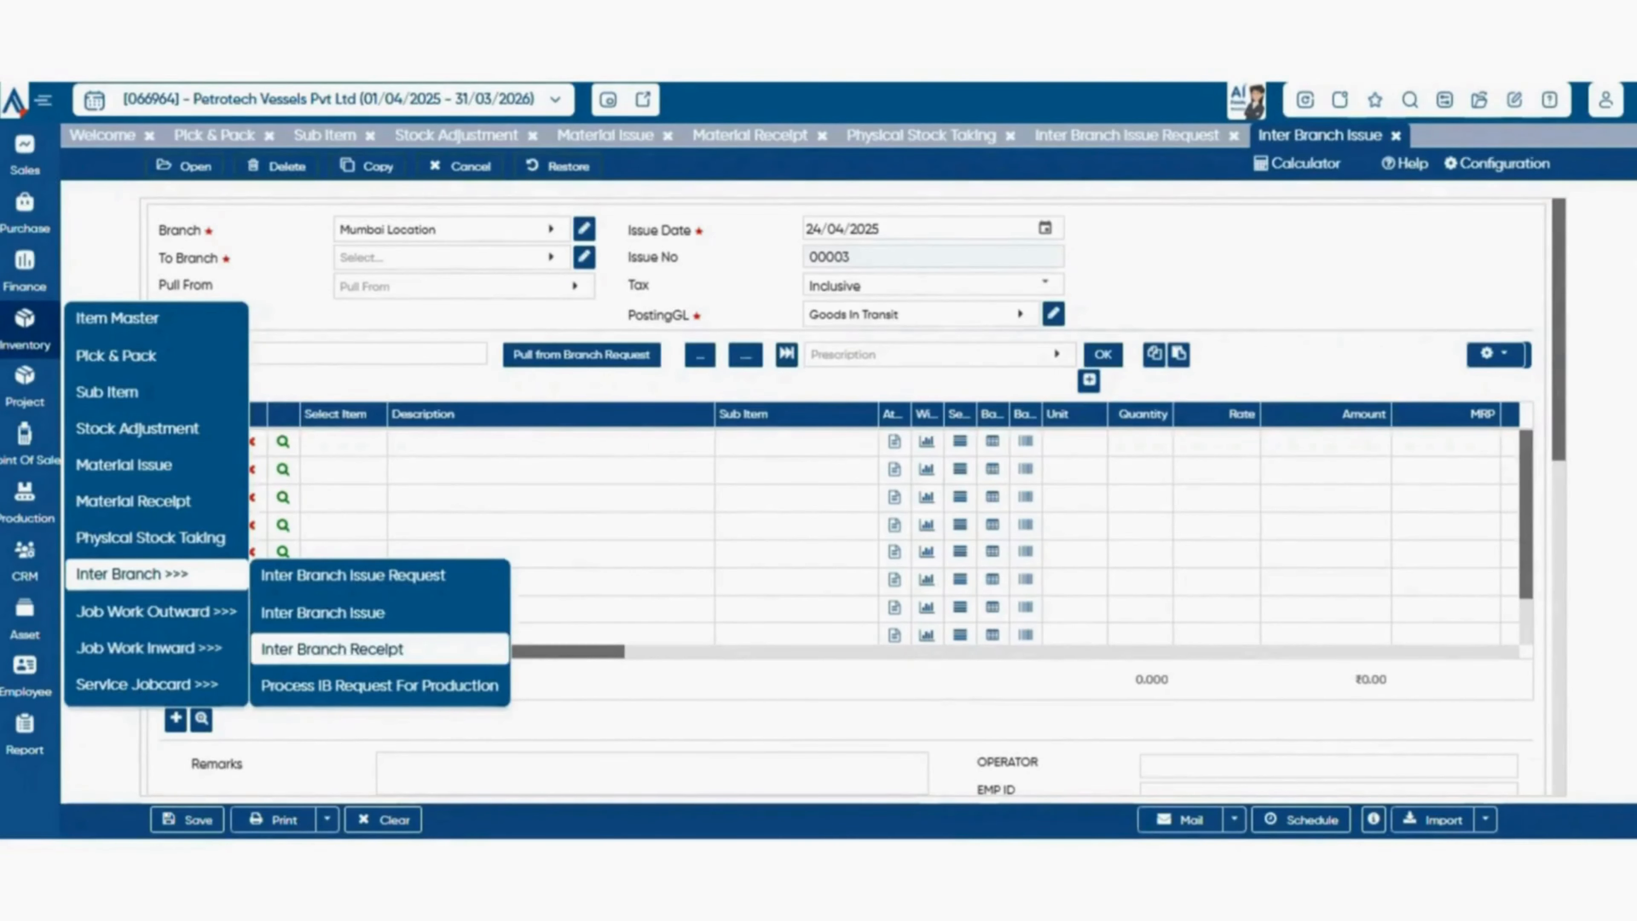
left_click(332, 649)
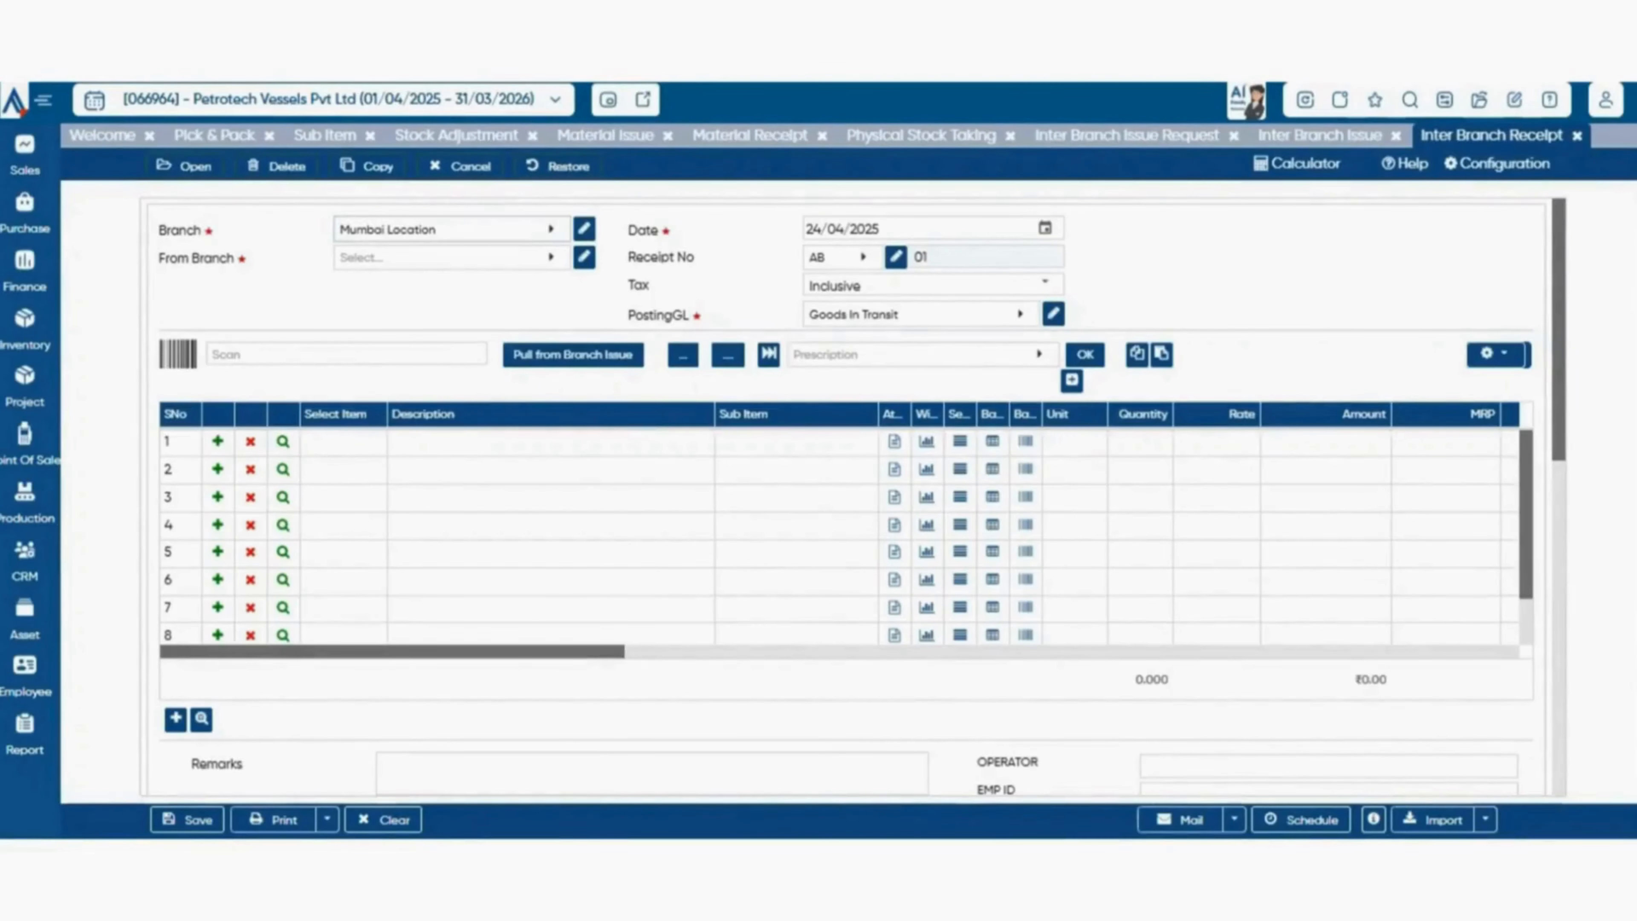
left_click(425, 231)
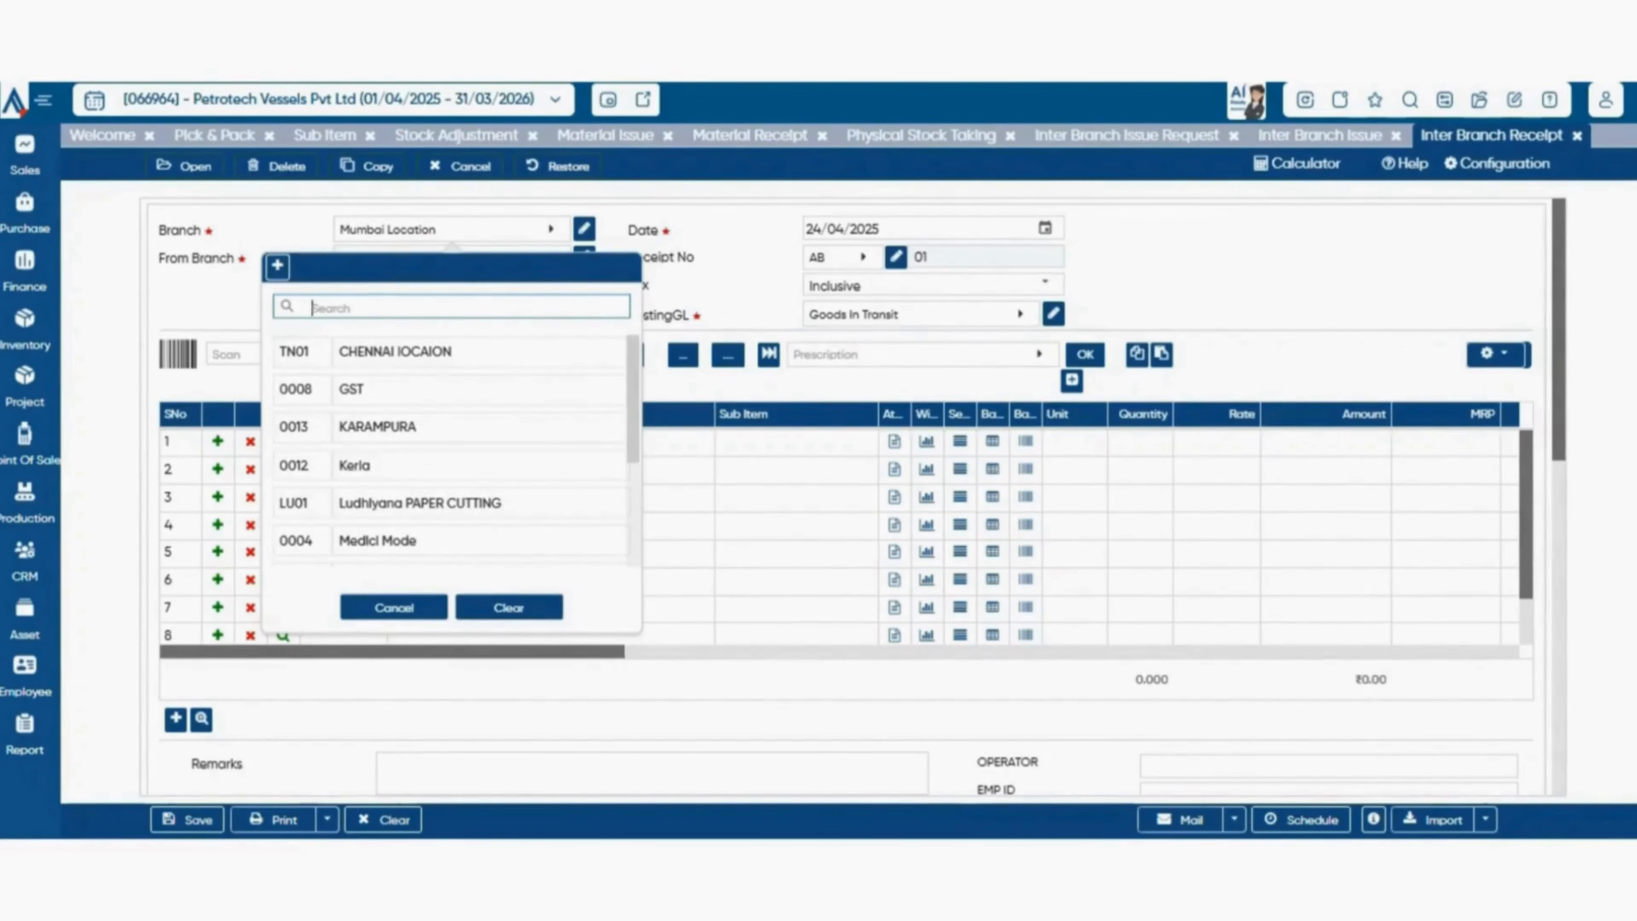
scroll(445, 451, "down", 3)
left_click(387, 503)
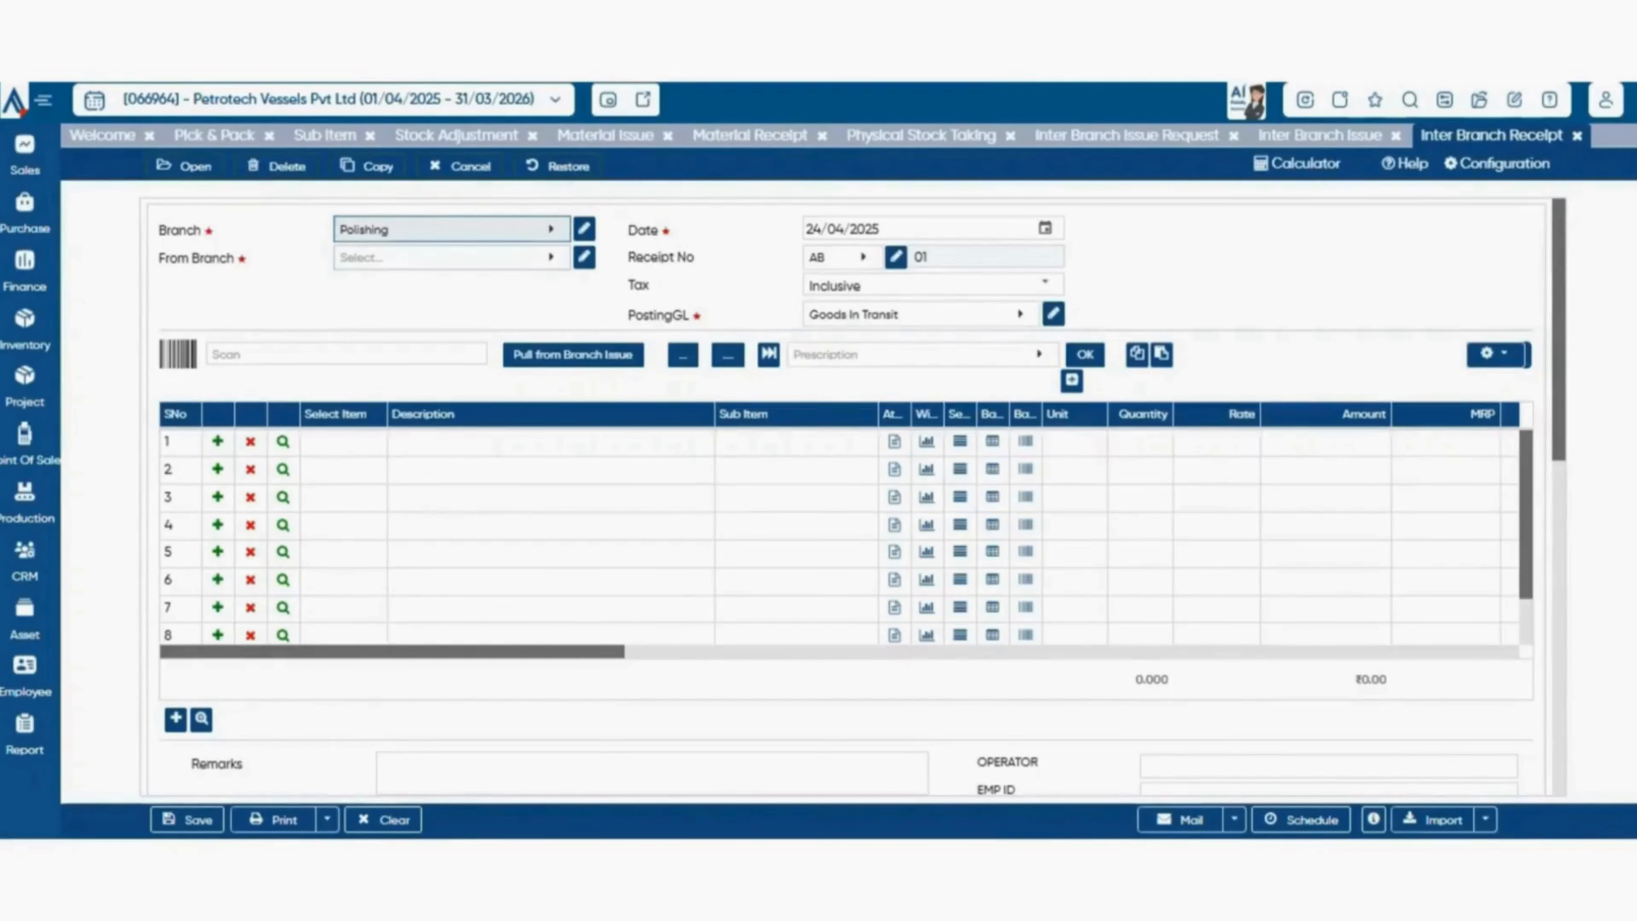
Set Skyline Enterprise as the sending branch of the Inter Branch Receipt.
left_click(509, 258)
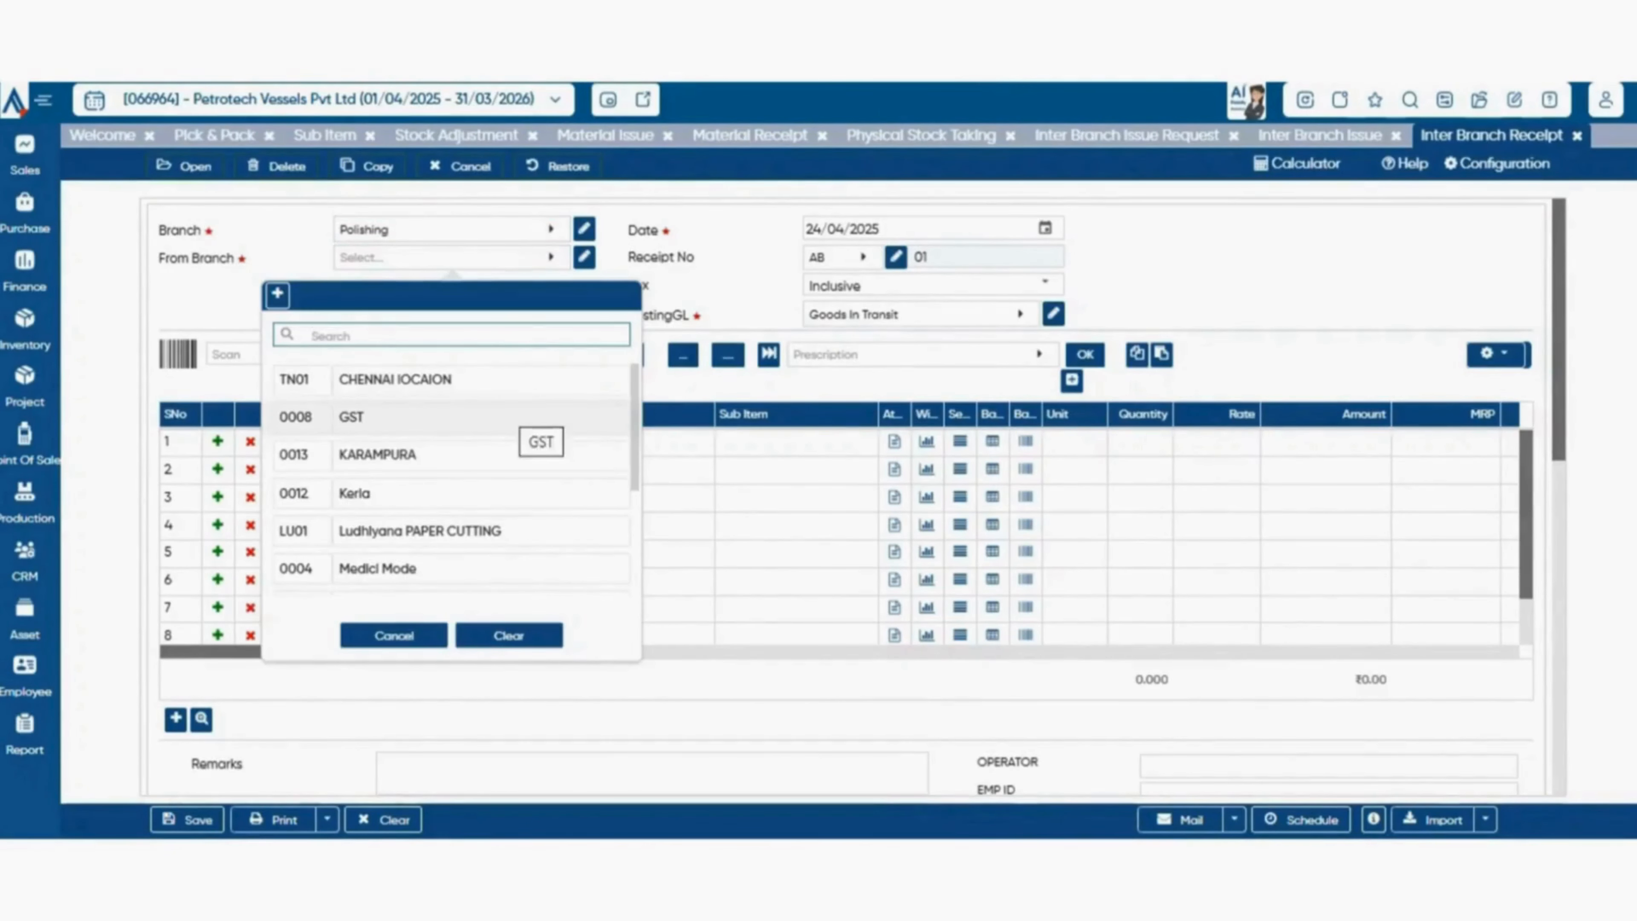
scroll(451, 478, "down", 3)
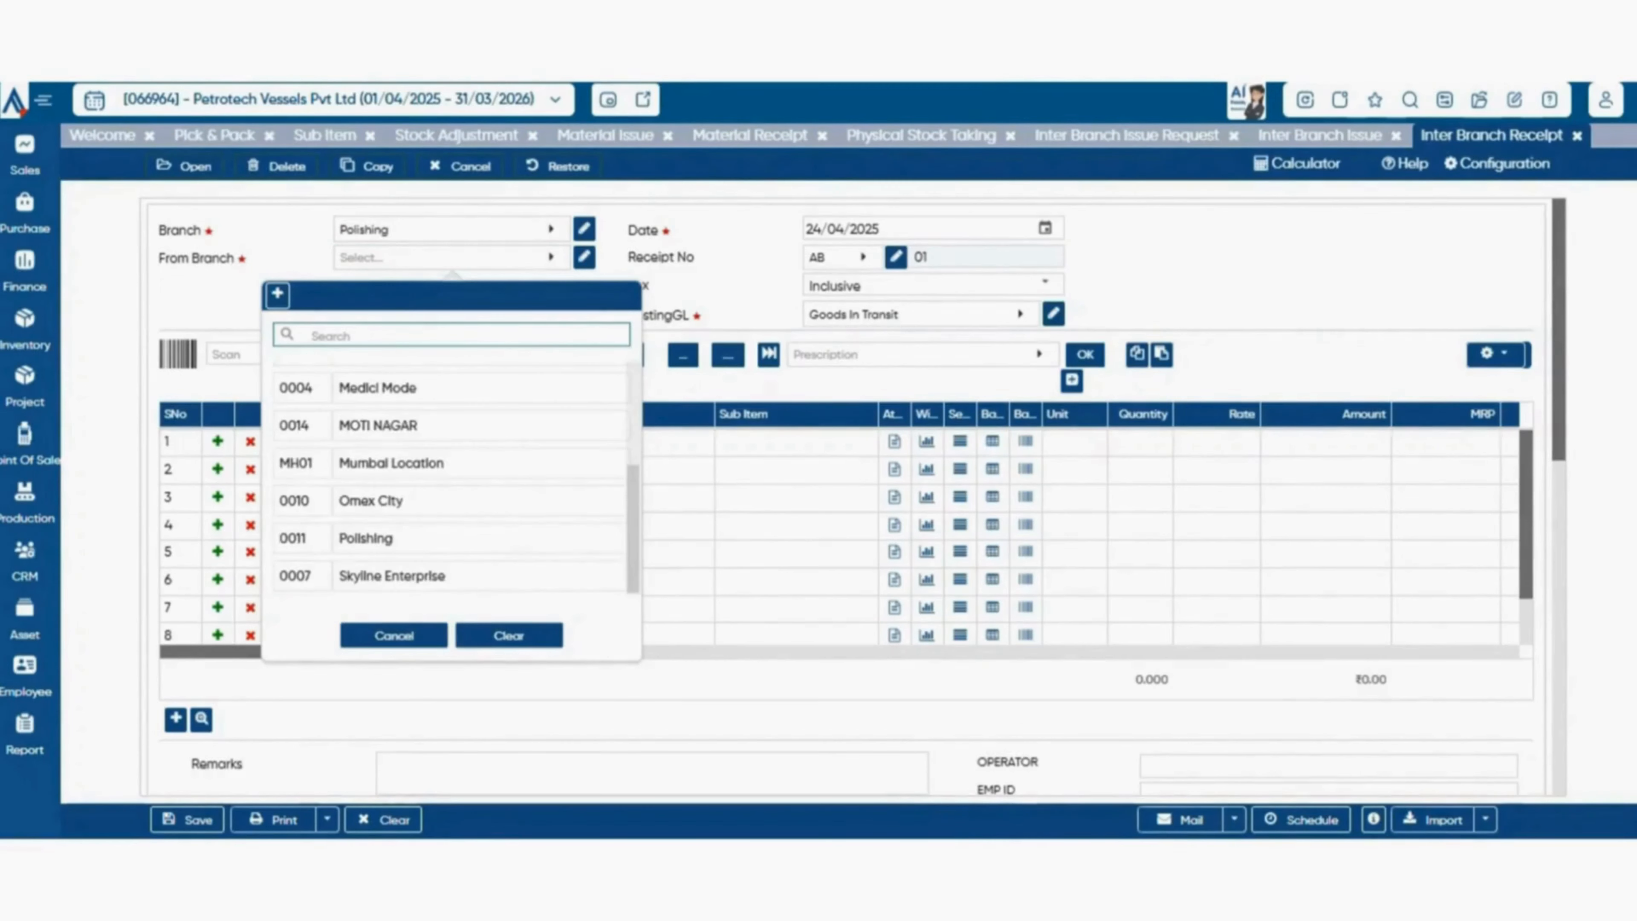
left_click(419, 575)
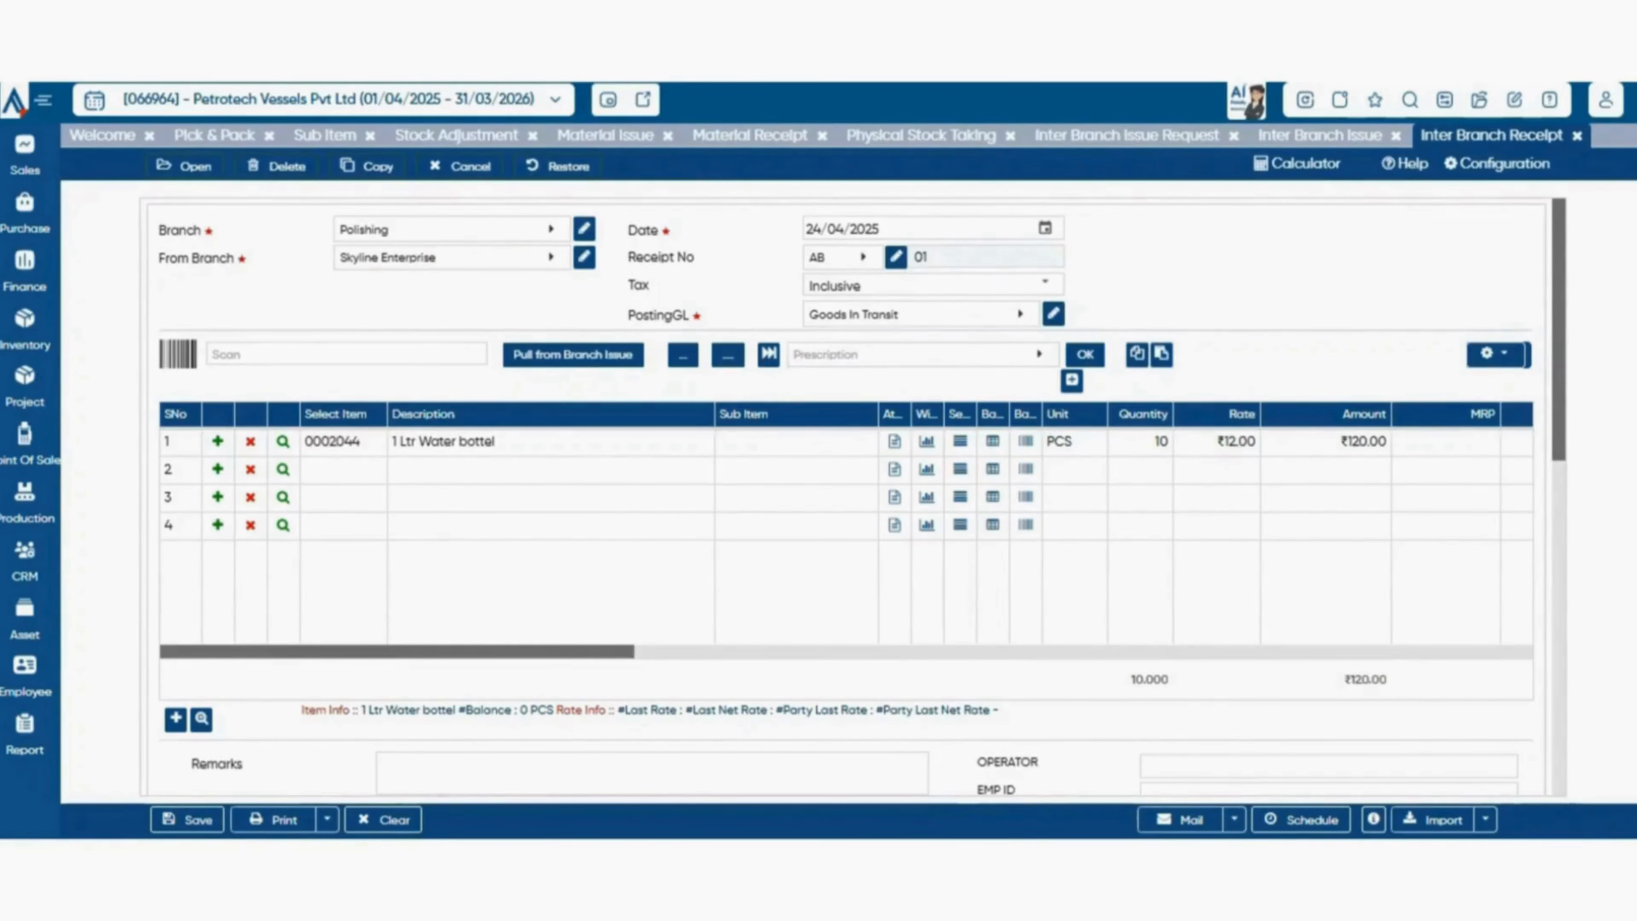
Review the receipt's general configuration choices for parent document, pull document option, rate preference, party filter and allowed item type.
left_click(1498, 164)
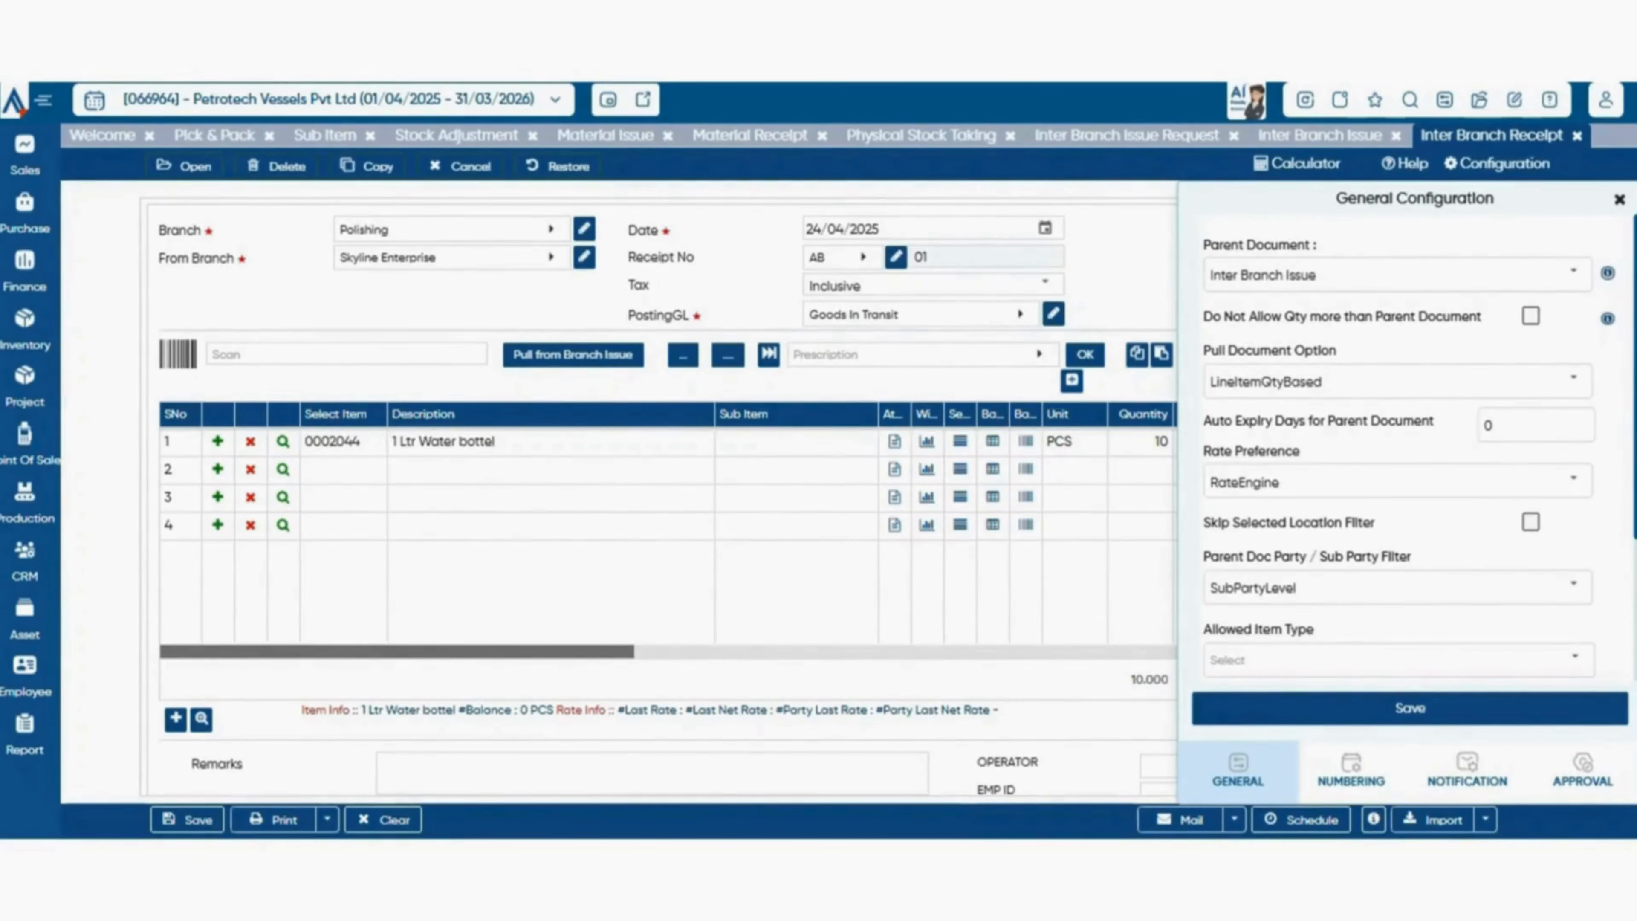
left_click(1574, 273)
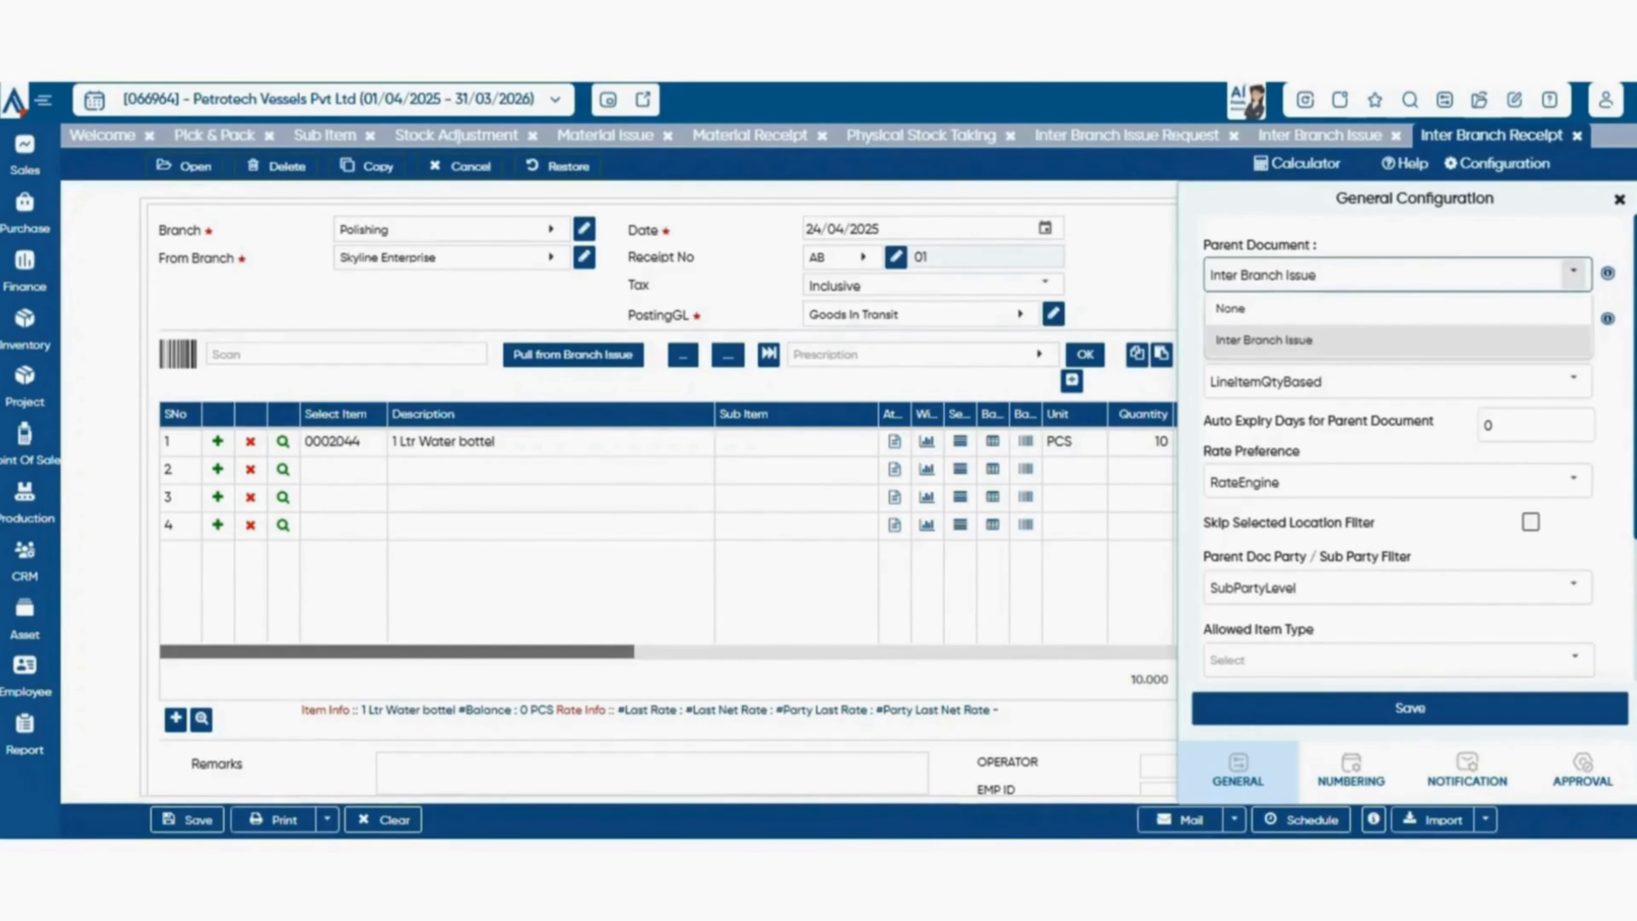
left_click(1573, 273)
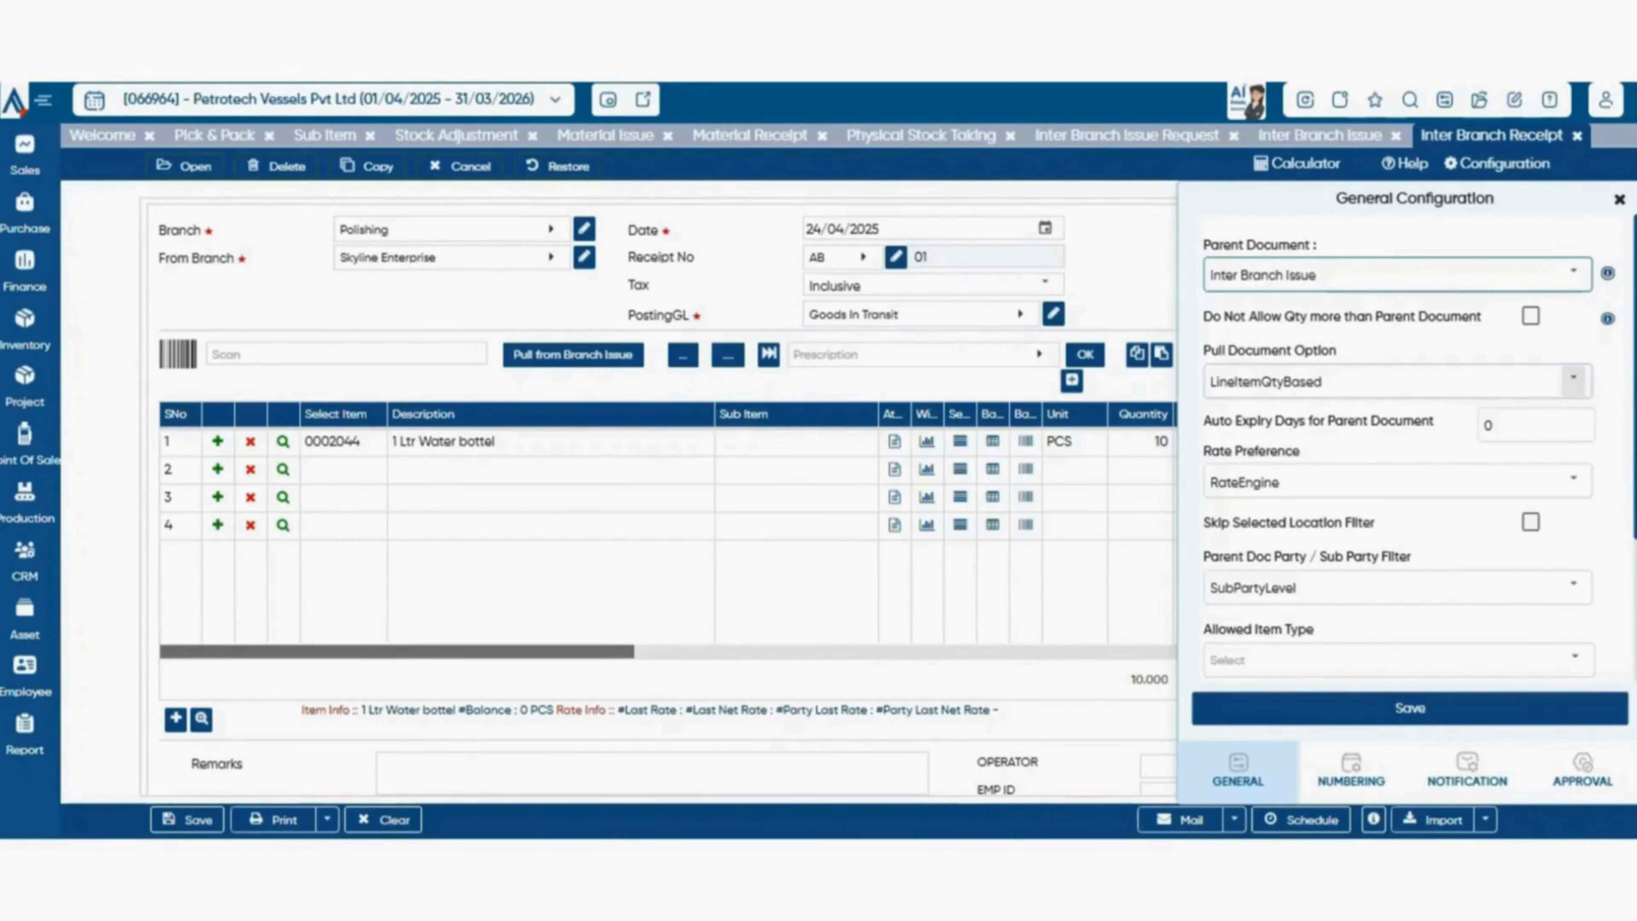
left_click(1573, 380)
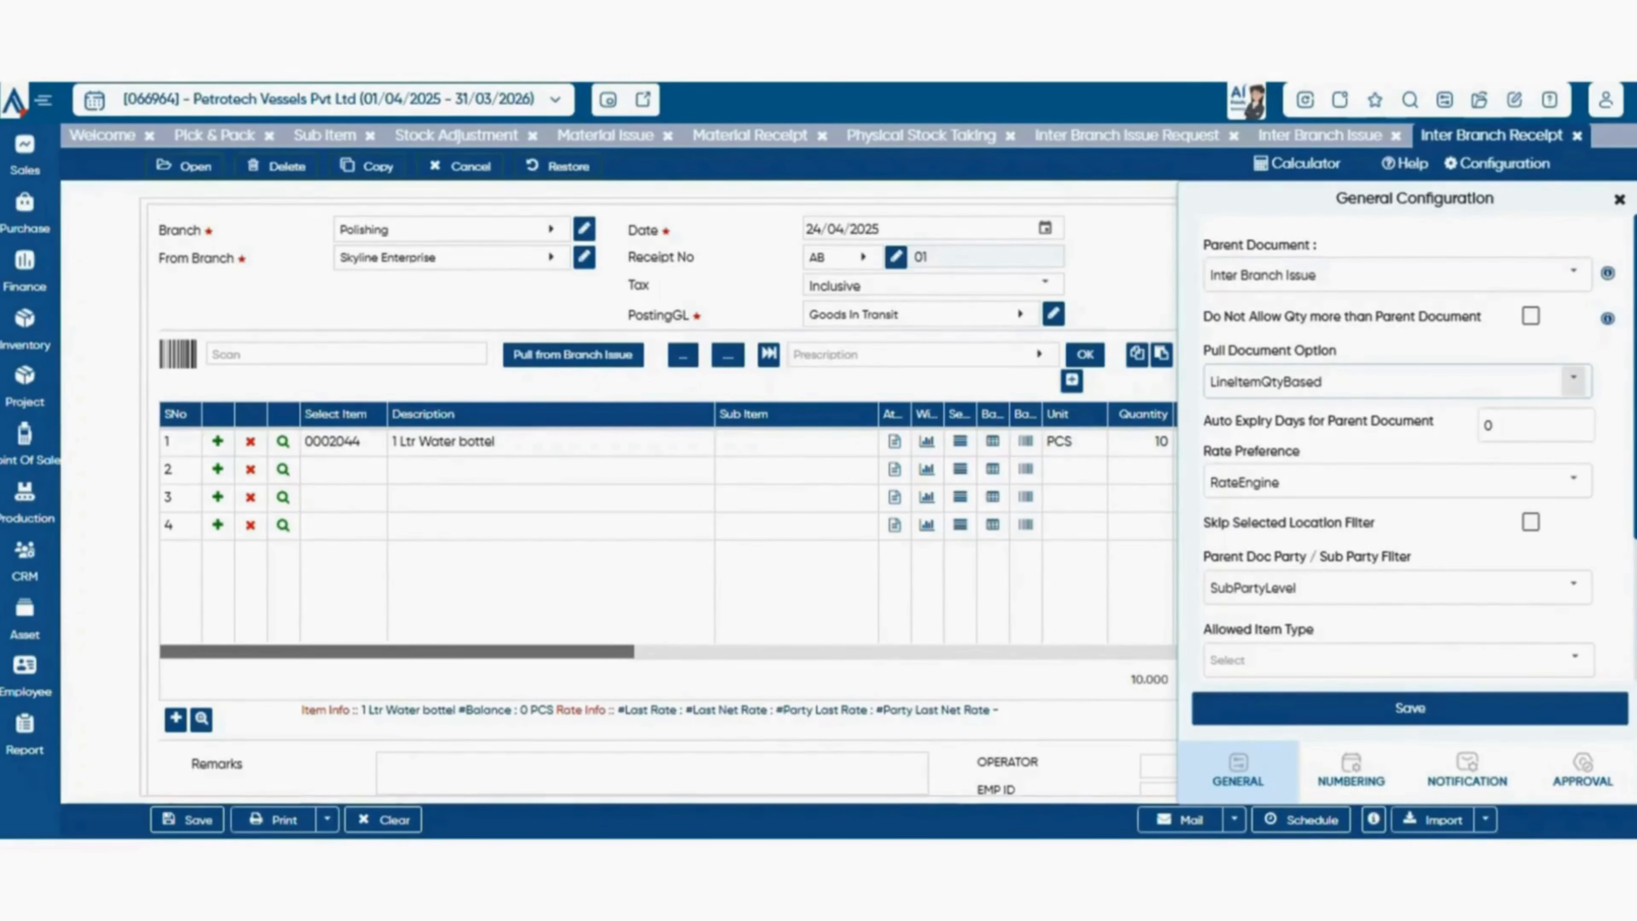
left_click(1573, 380)
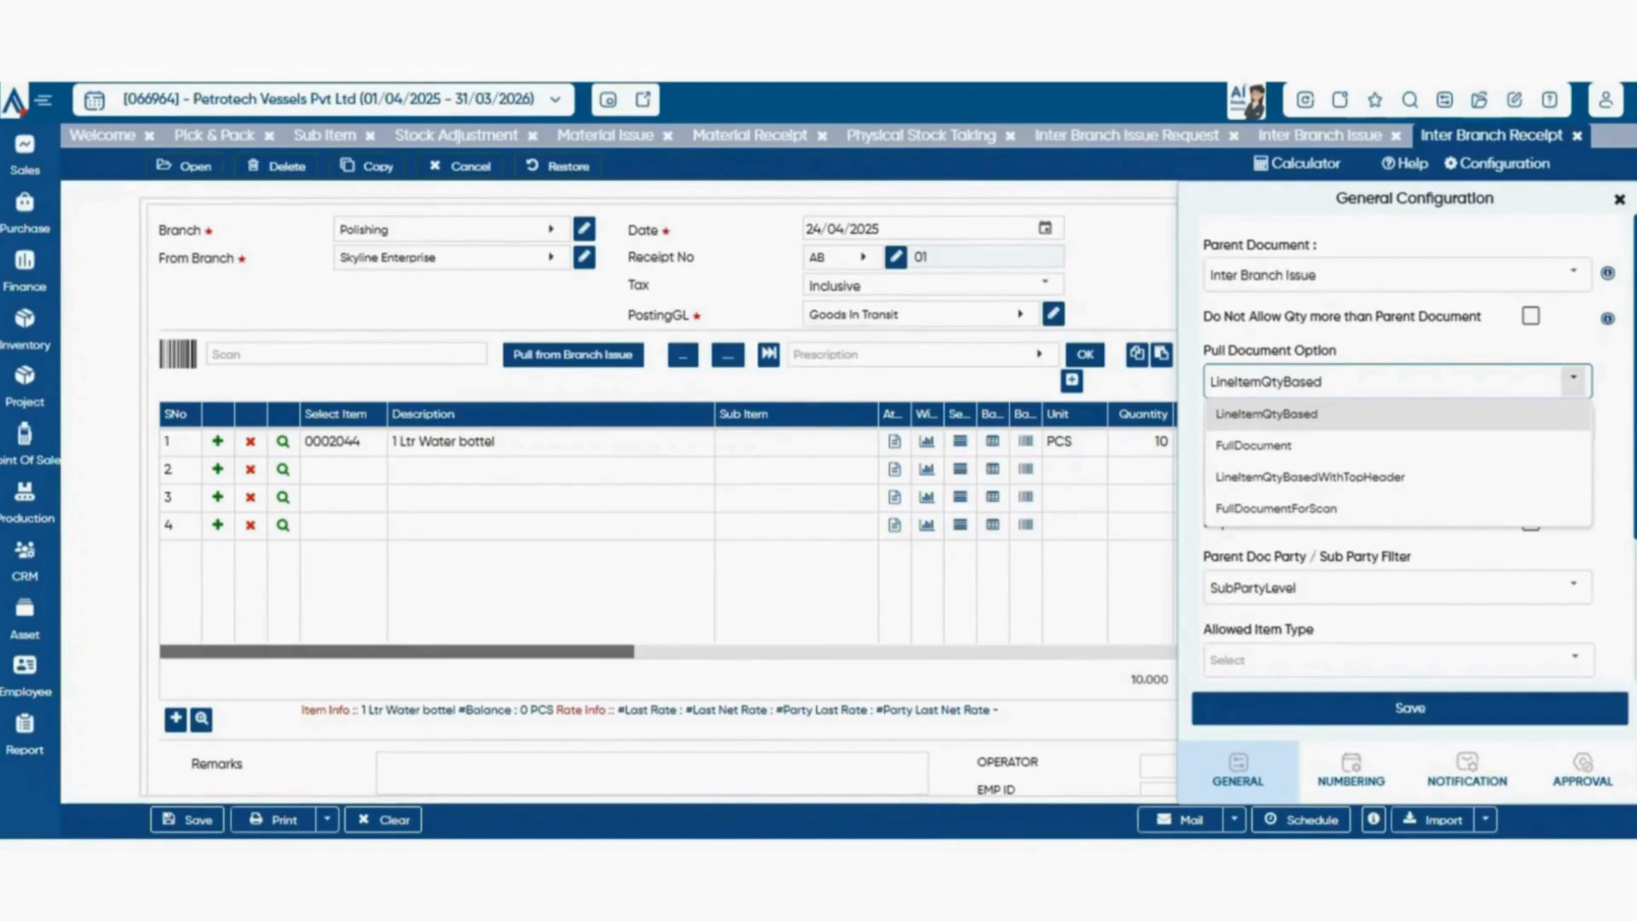
left_click(1573, 381)
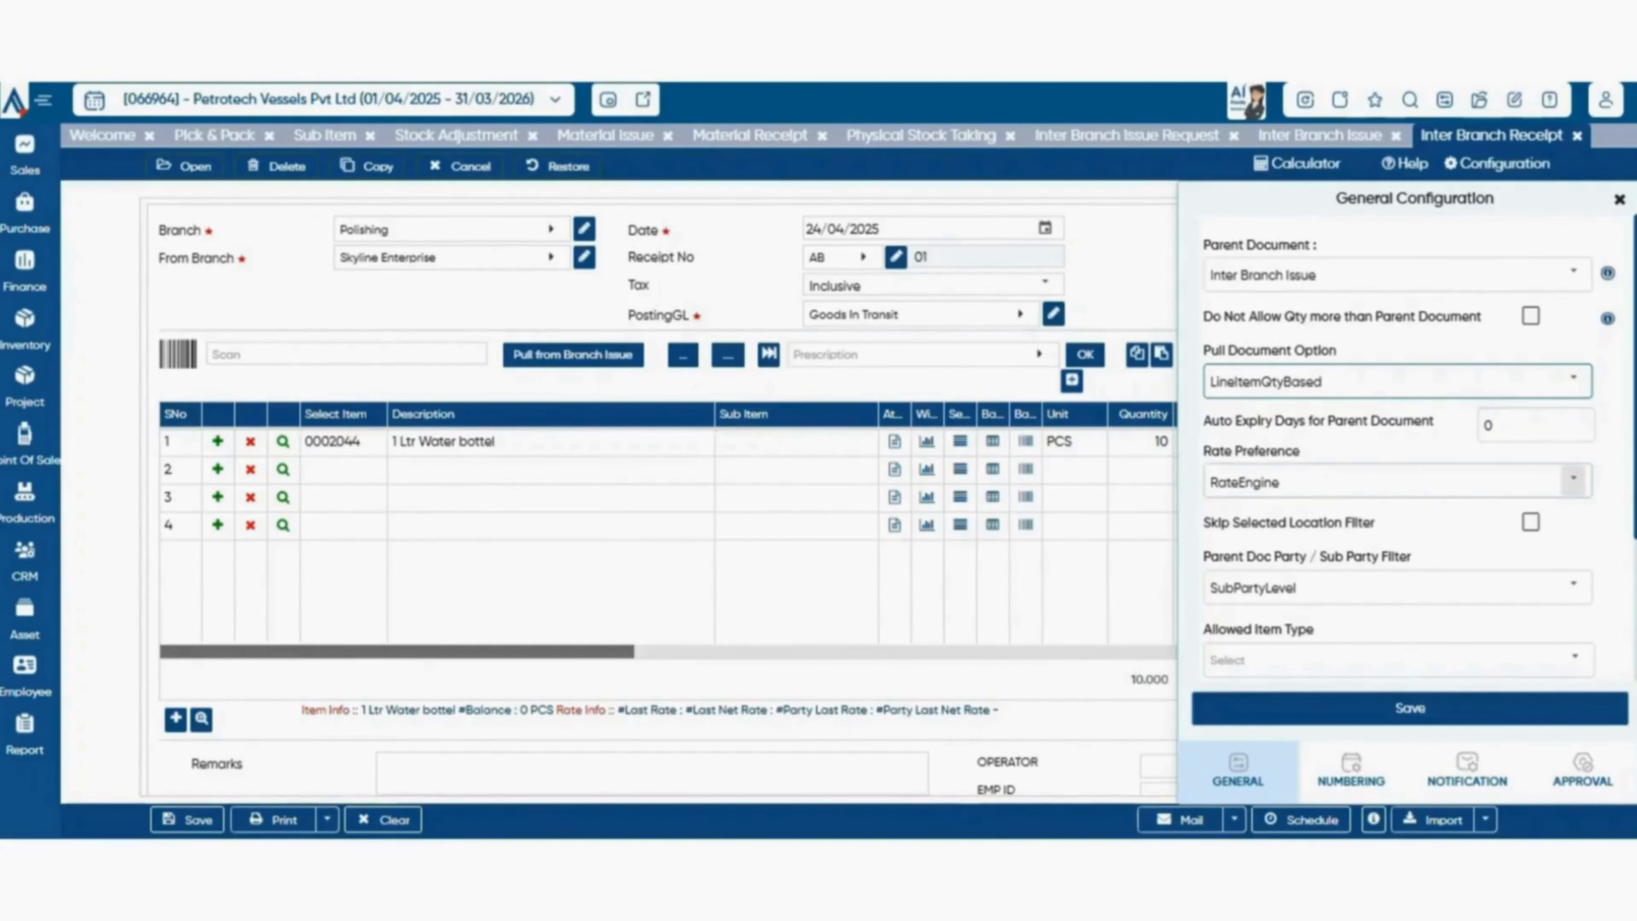
left_click(1573, 480)
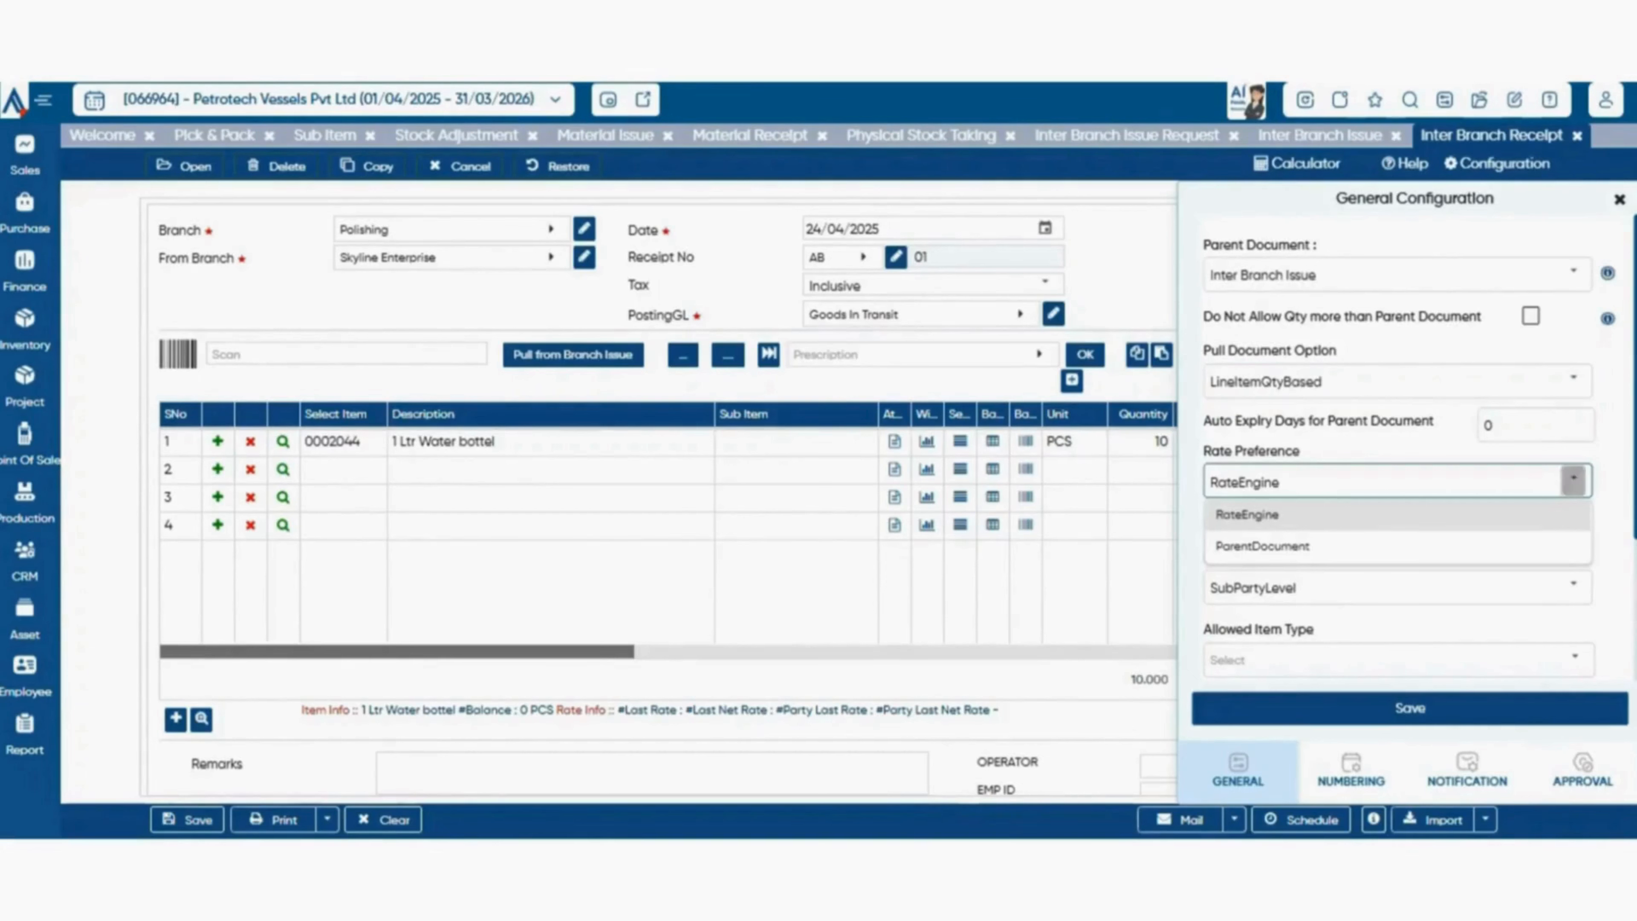
left_click(1573, 480)
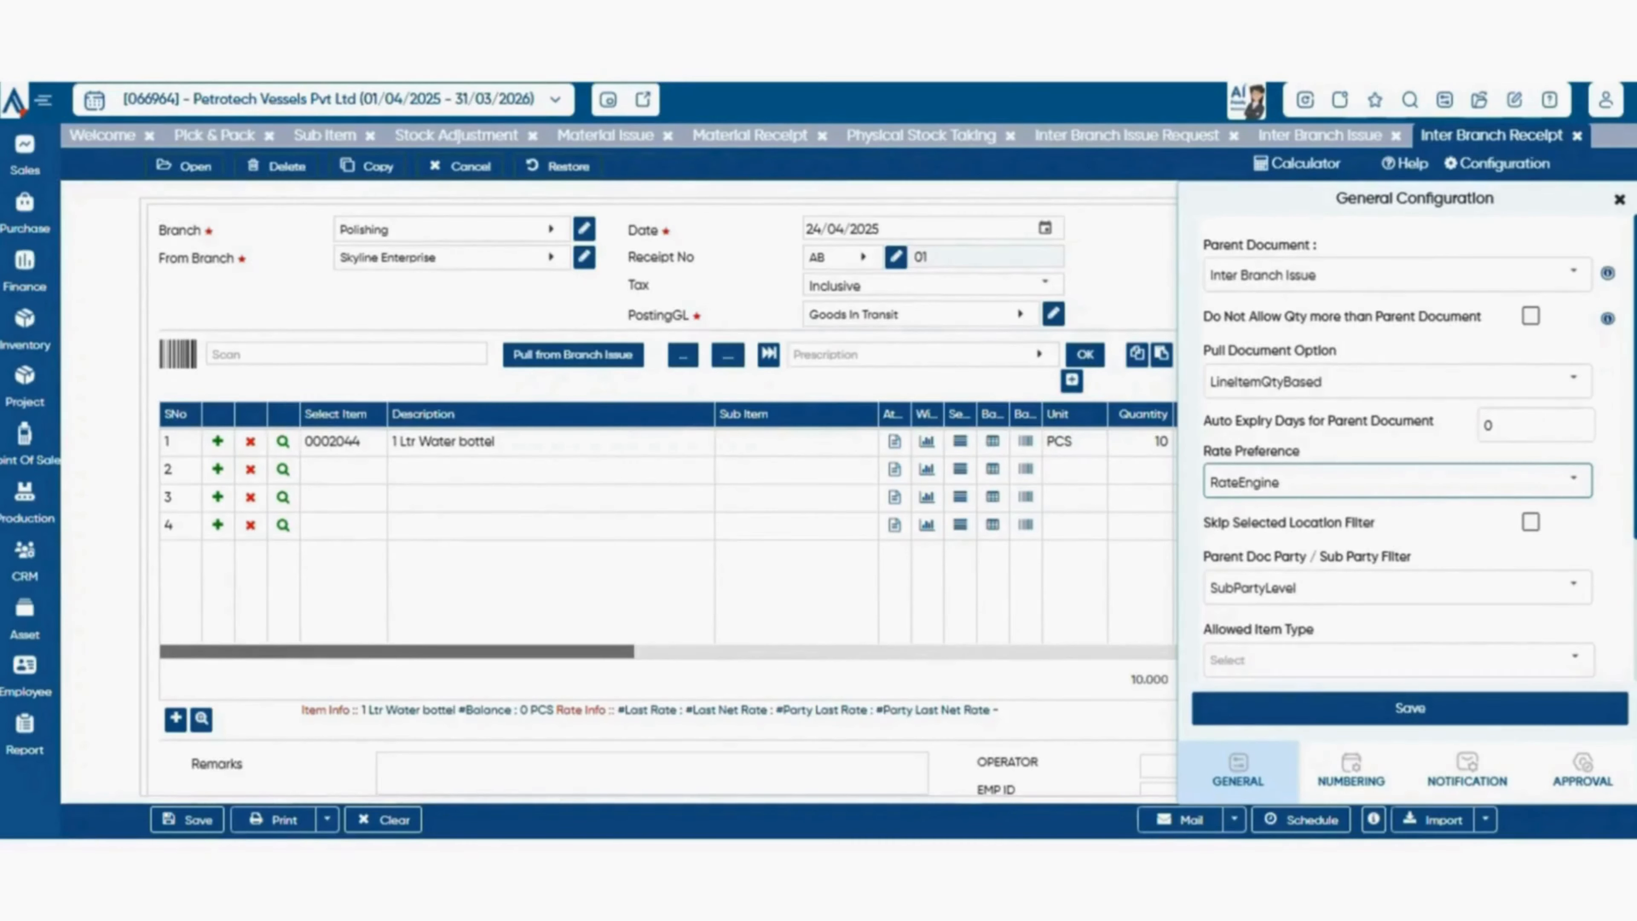
left_click(1573, 585)
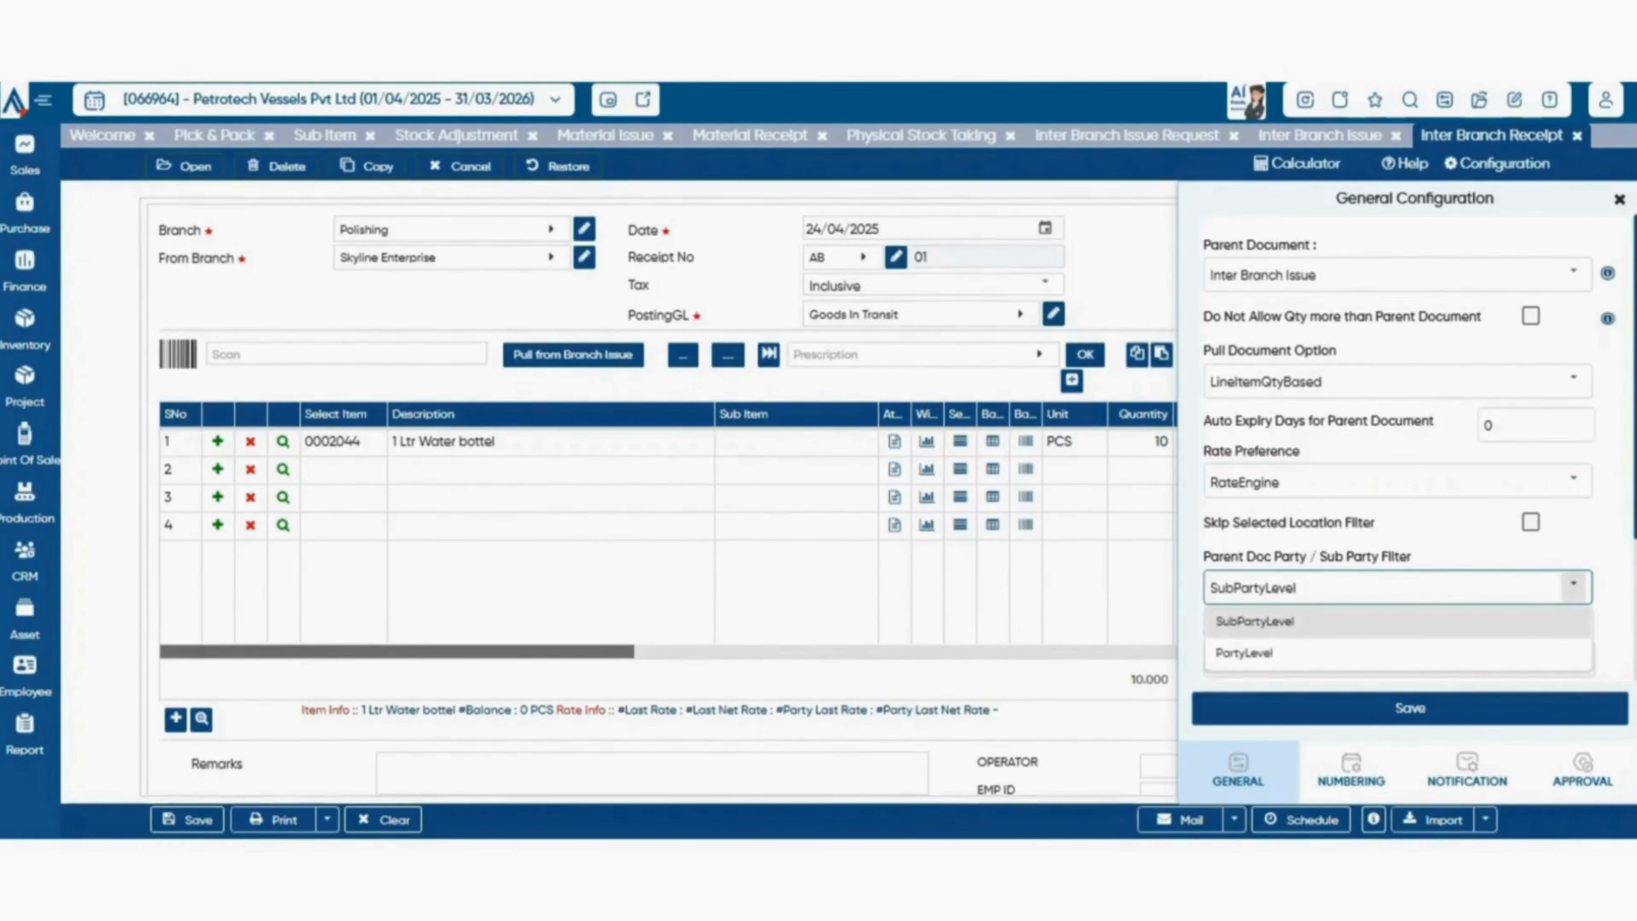
left_click(1573, 585)
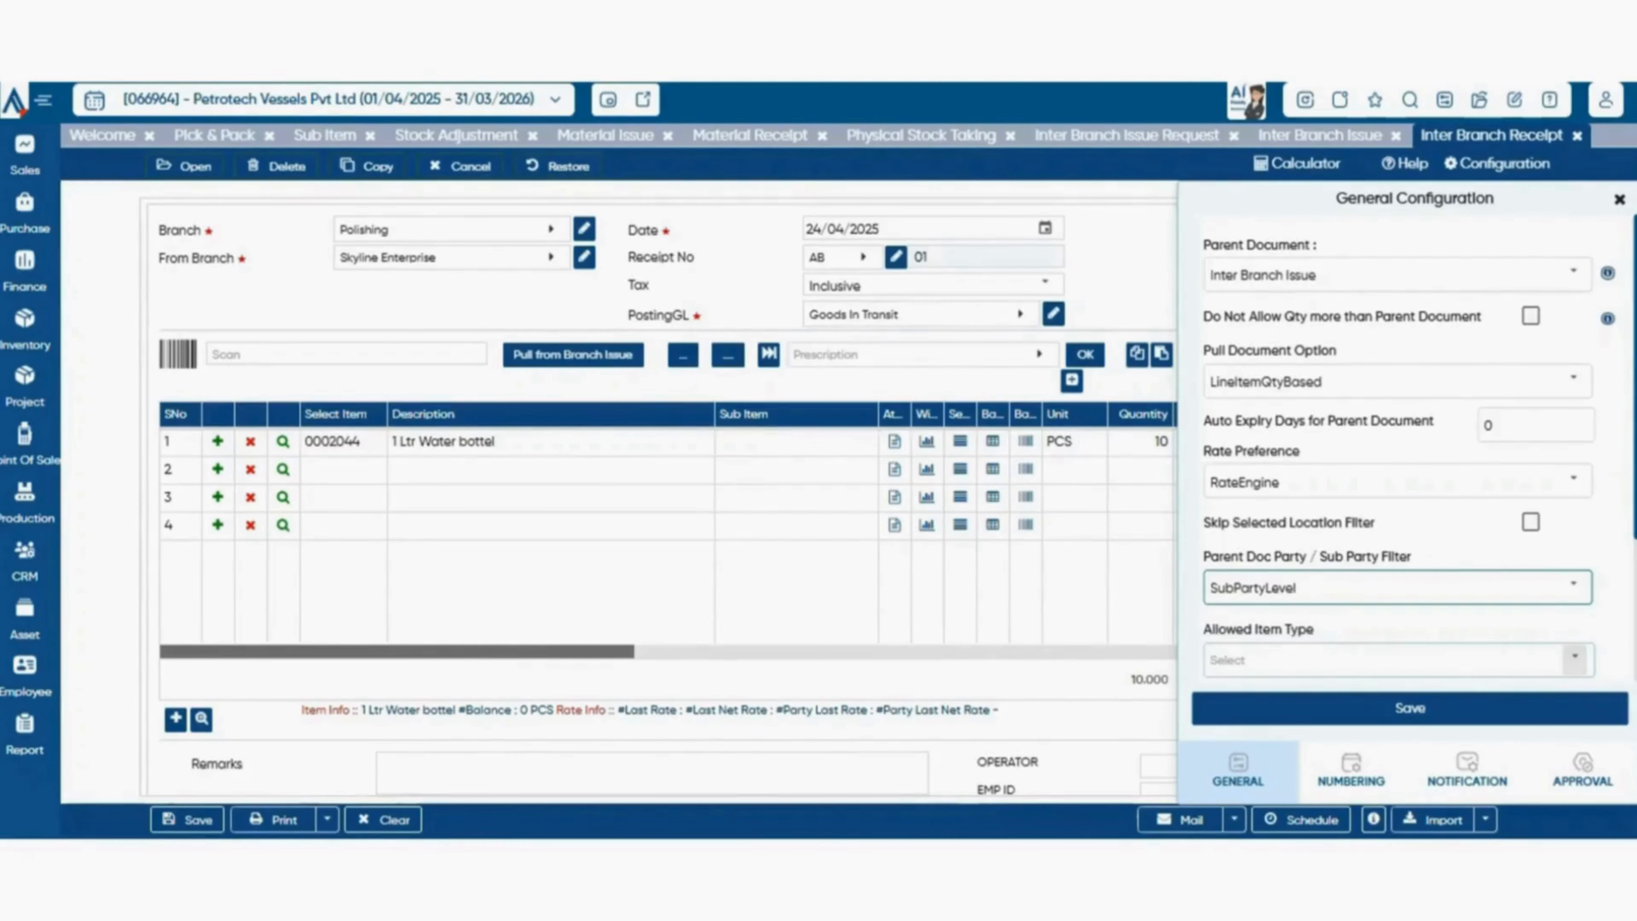
left_click(1574, 658)
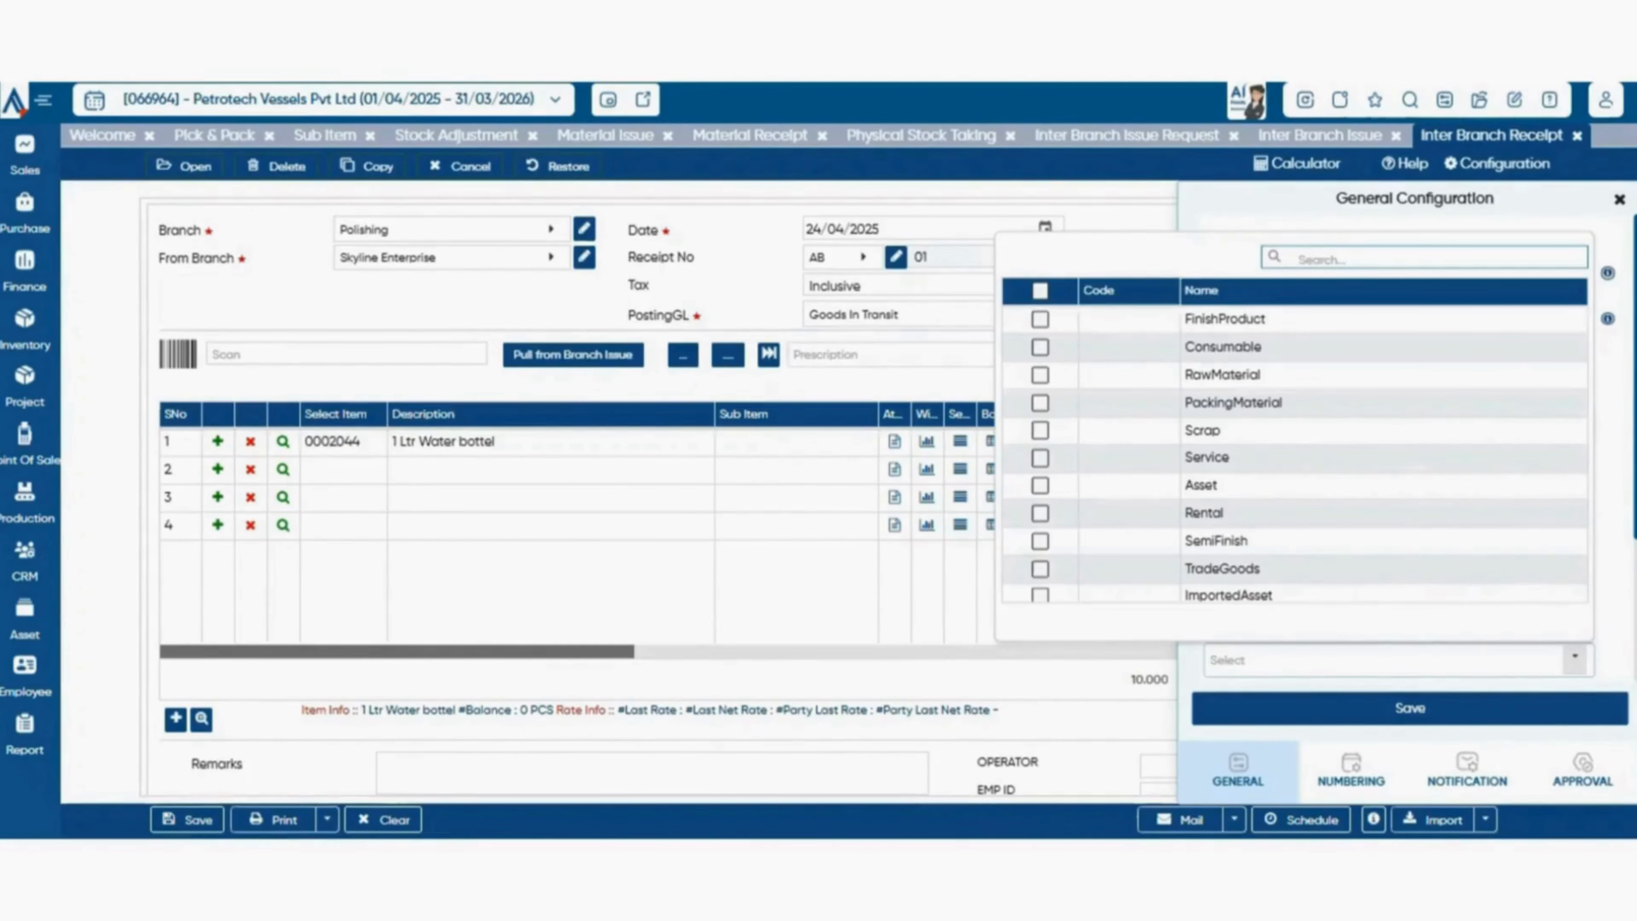
left_click(1575, 658)
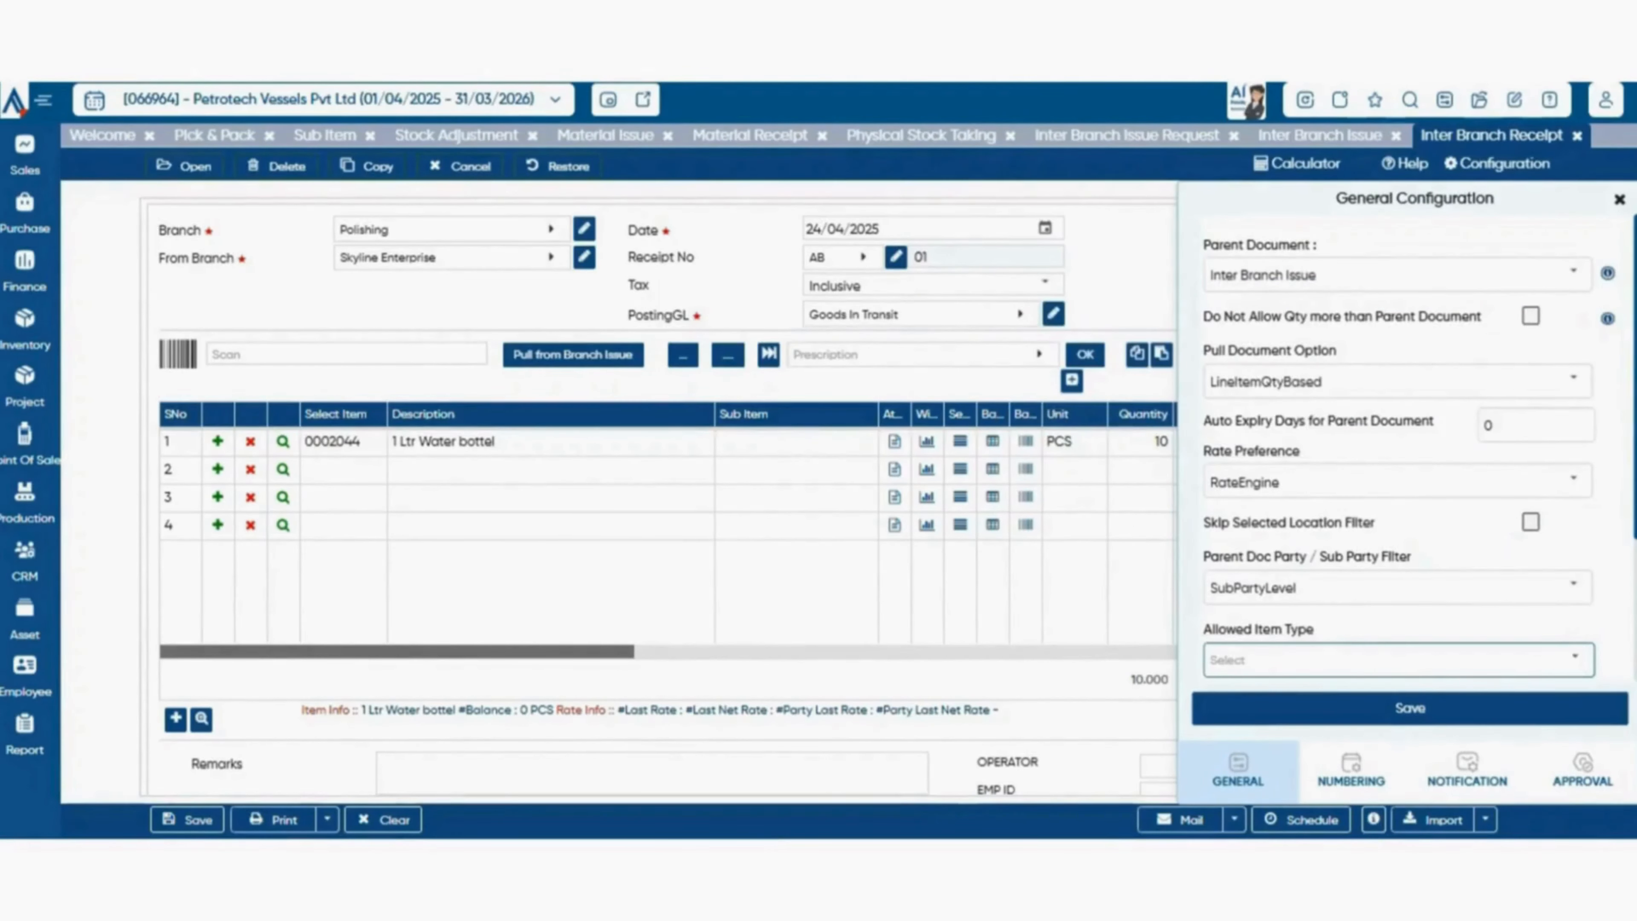
Set the numeric series to Manual in the receipt's numbering configuration.
left_click(1352, 769)
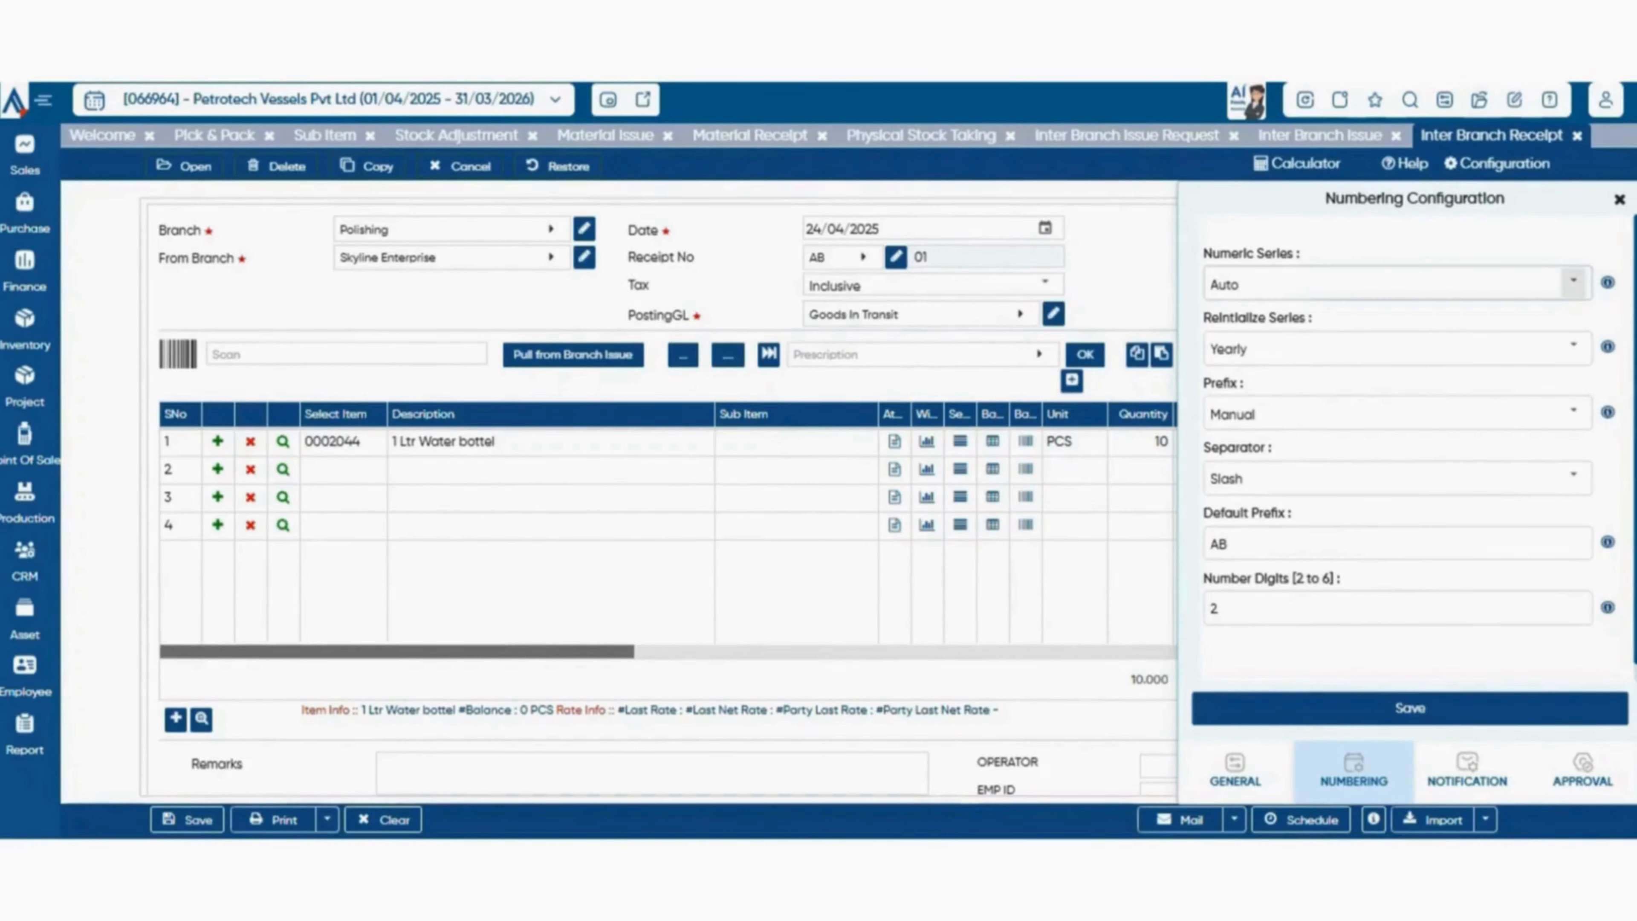
left_click(1573, 283)
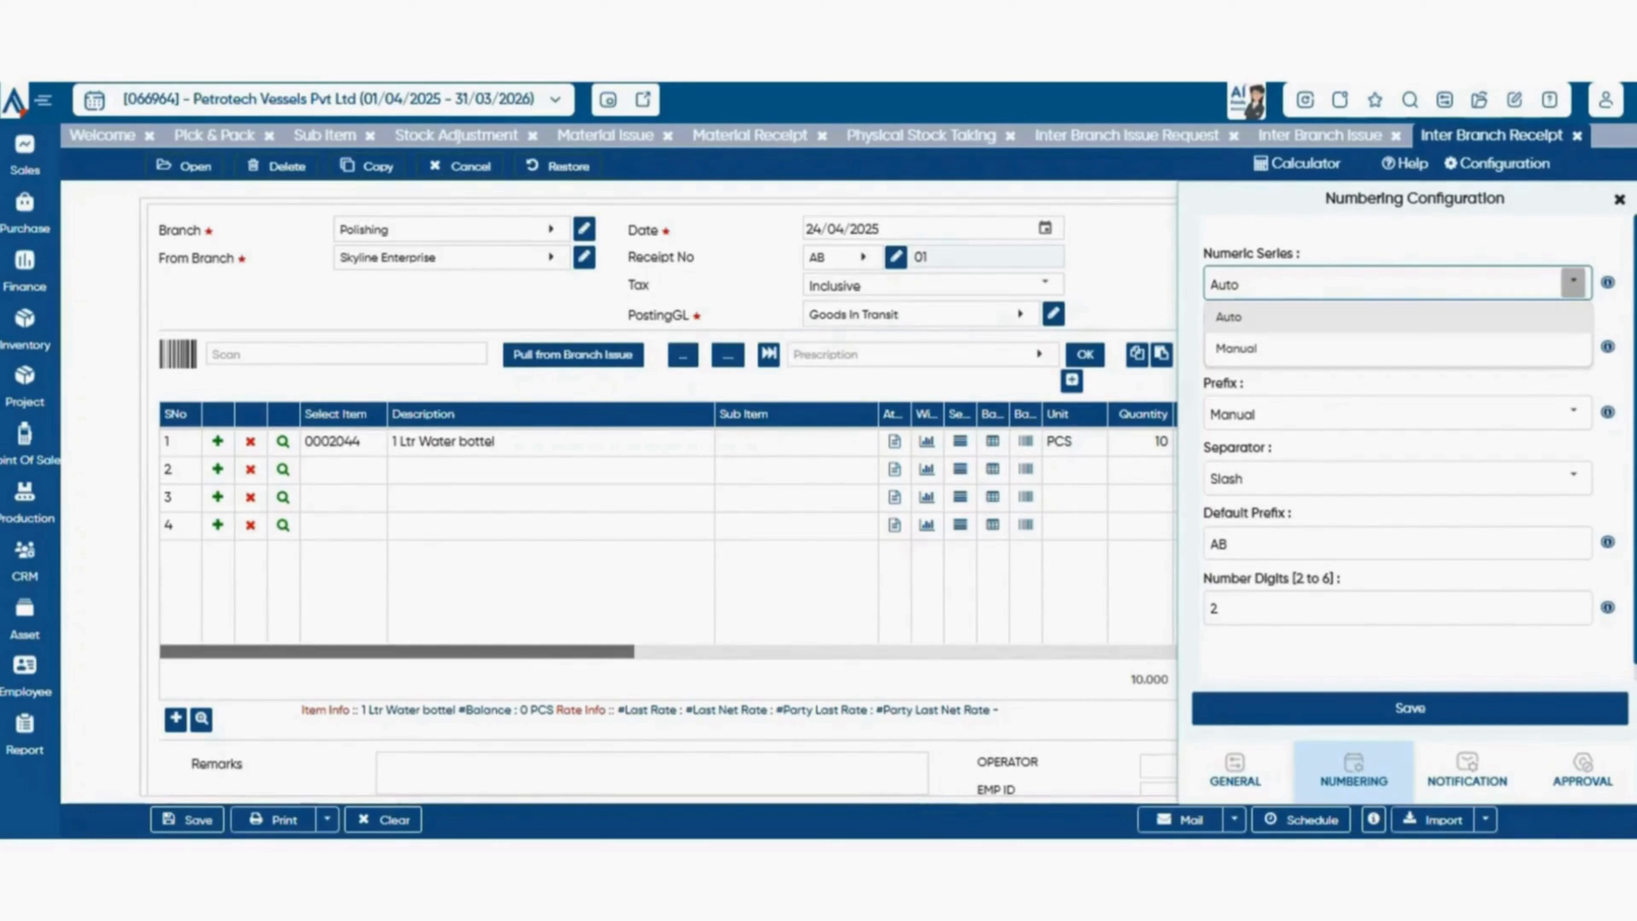
left_click(1571, 348)
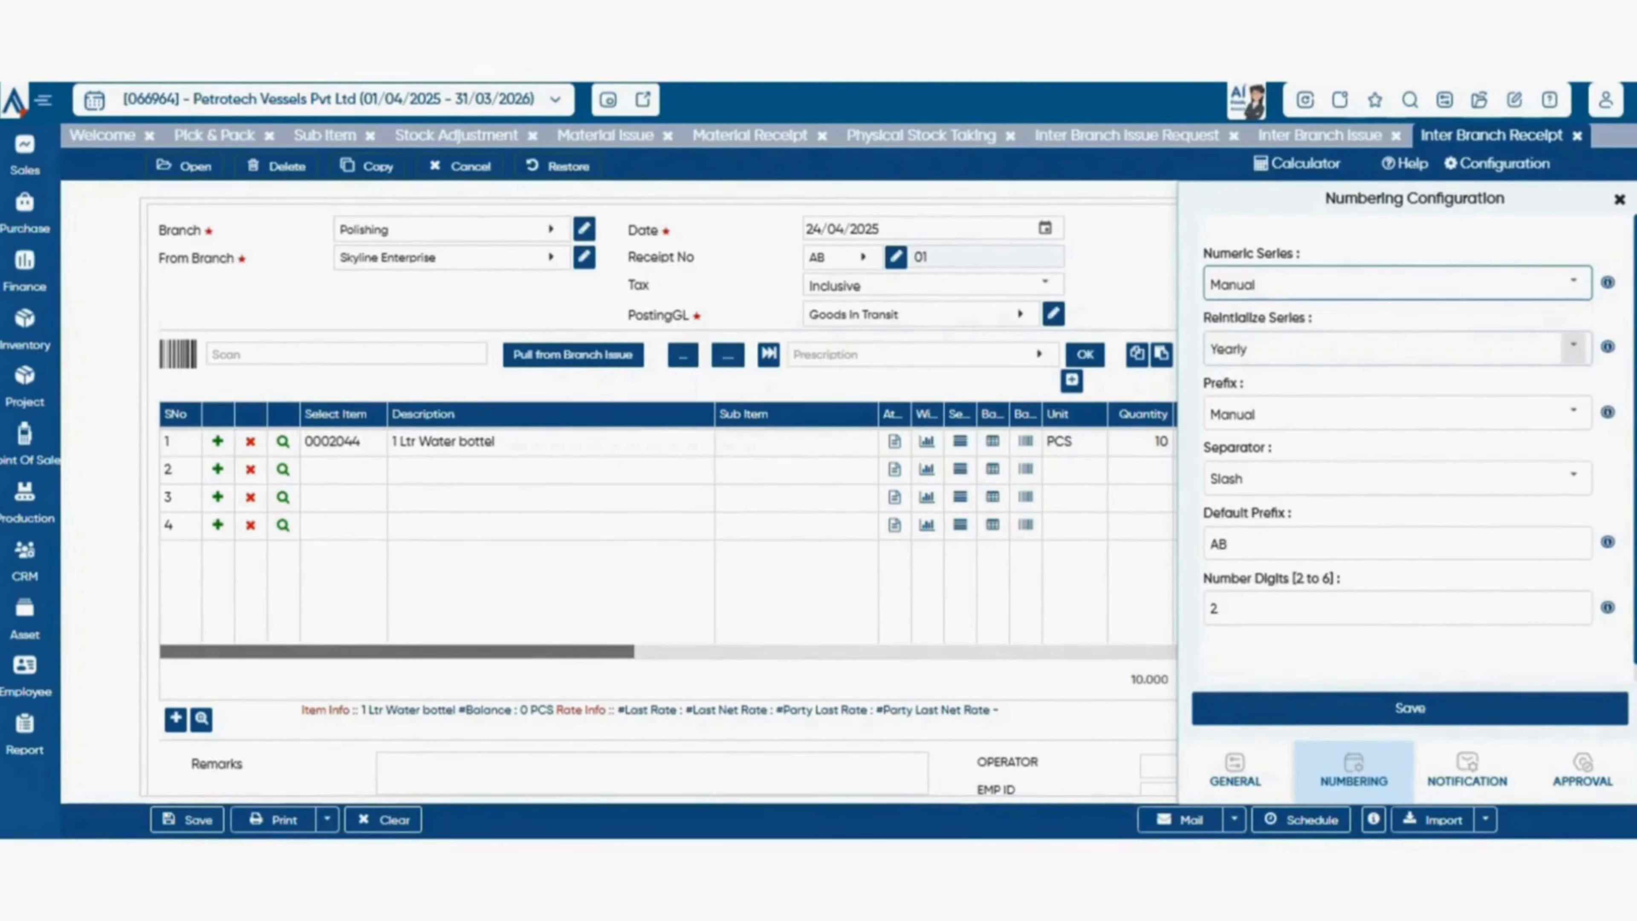
Examine the numbering choices for series reinitialization, prefix and separator, along with the default prefix.
left_click(1573, 347)
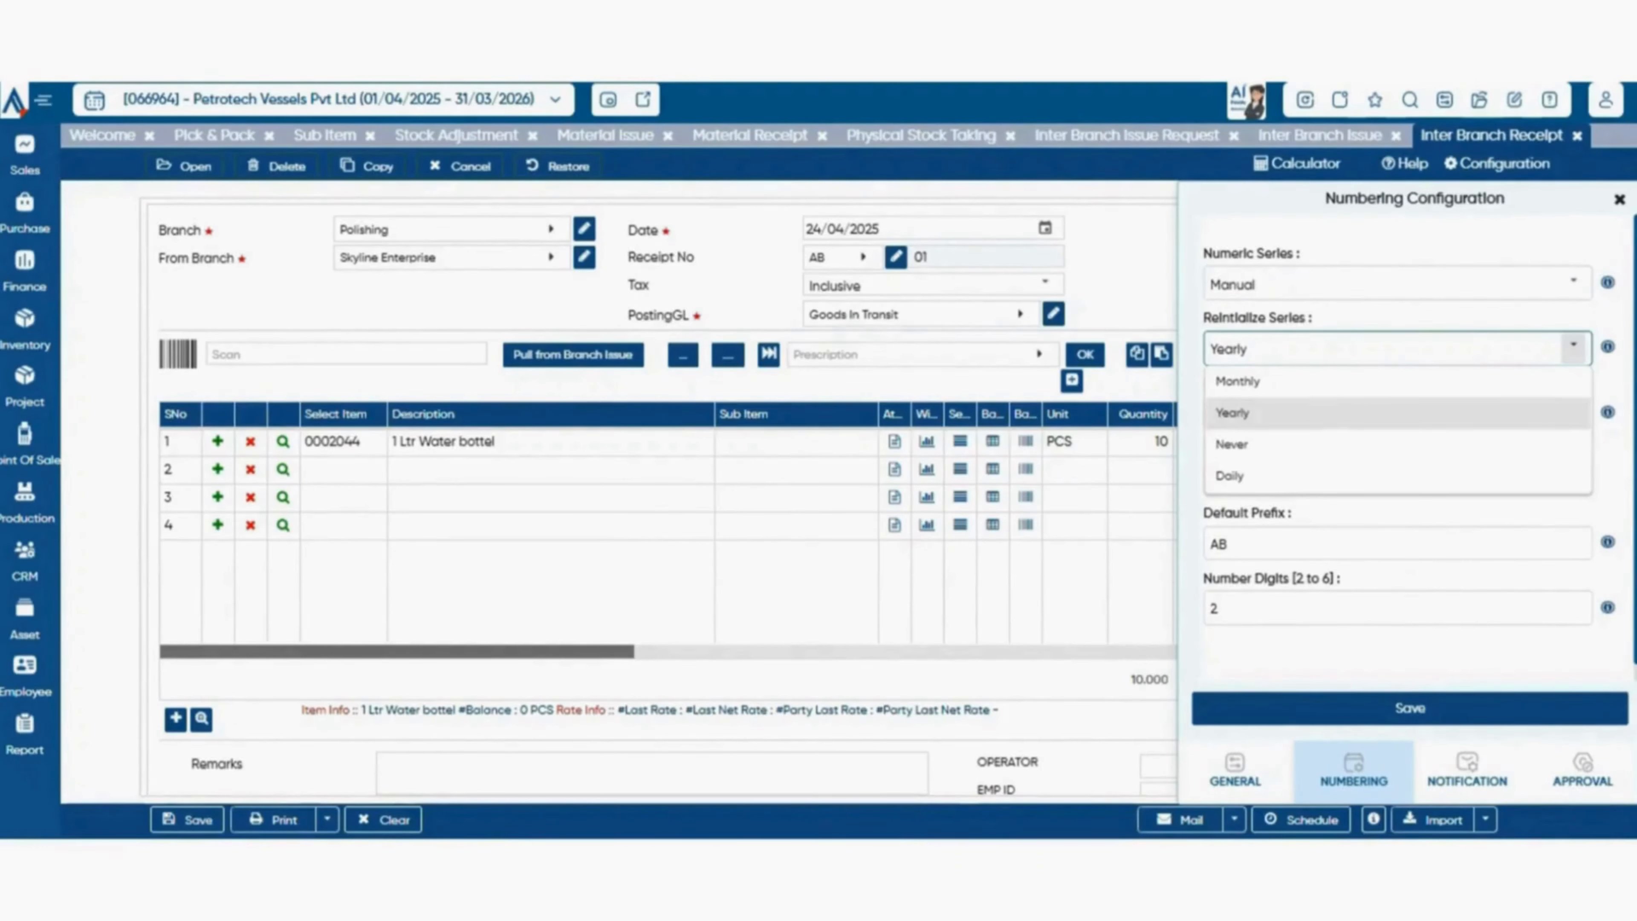
left_click(1572, 347)
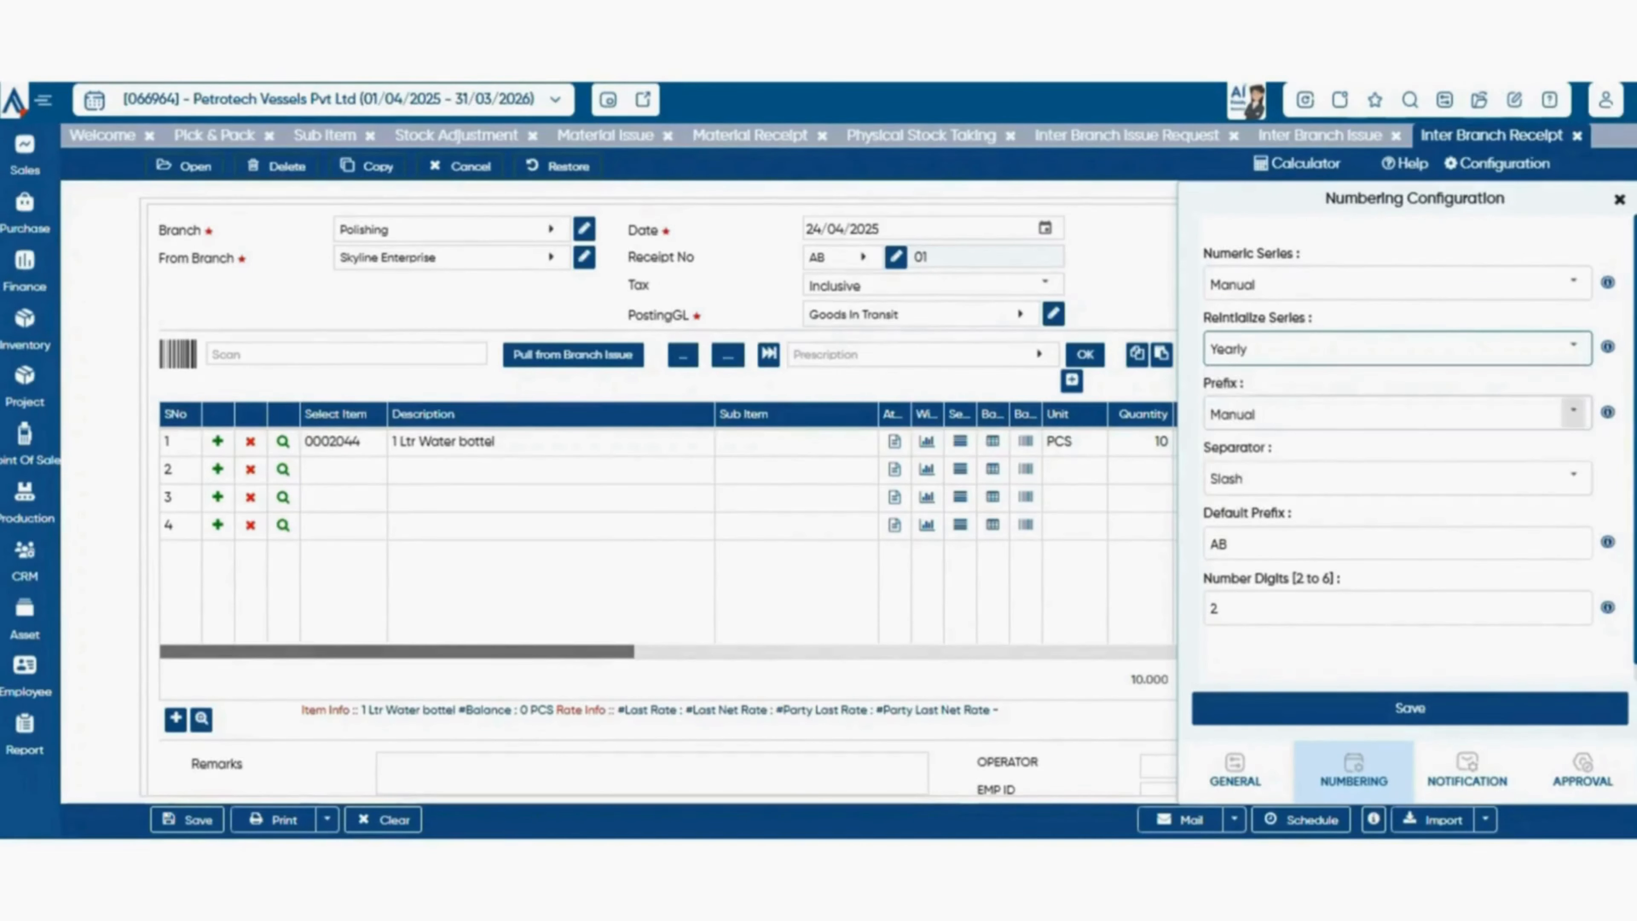
left_click(1573, 411)
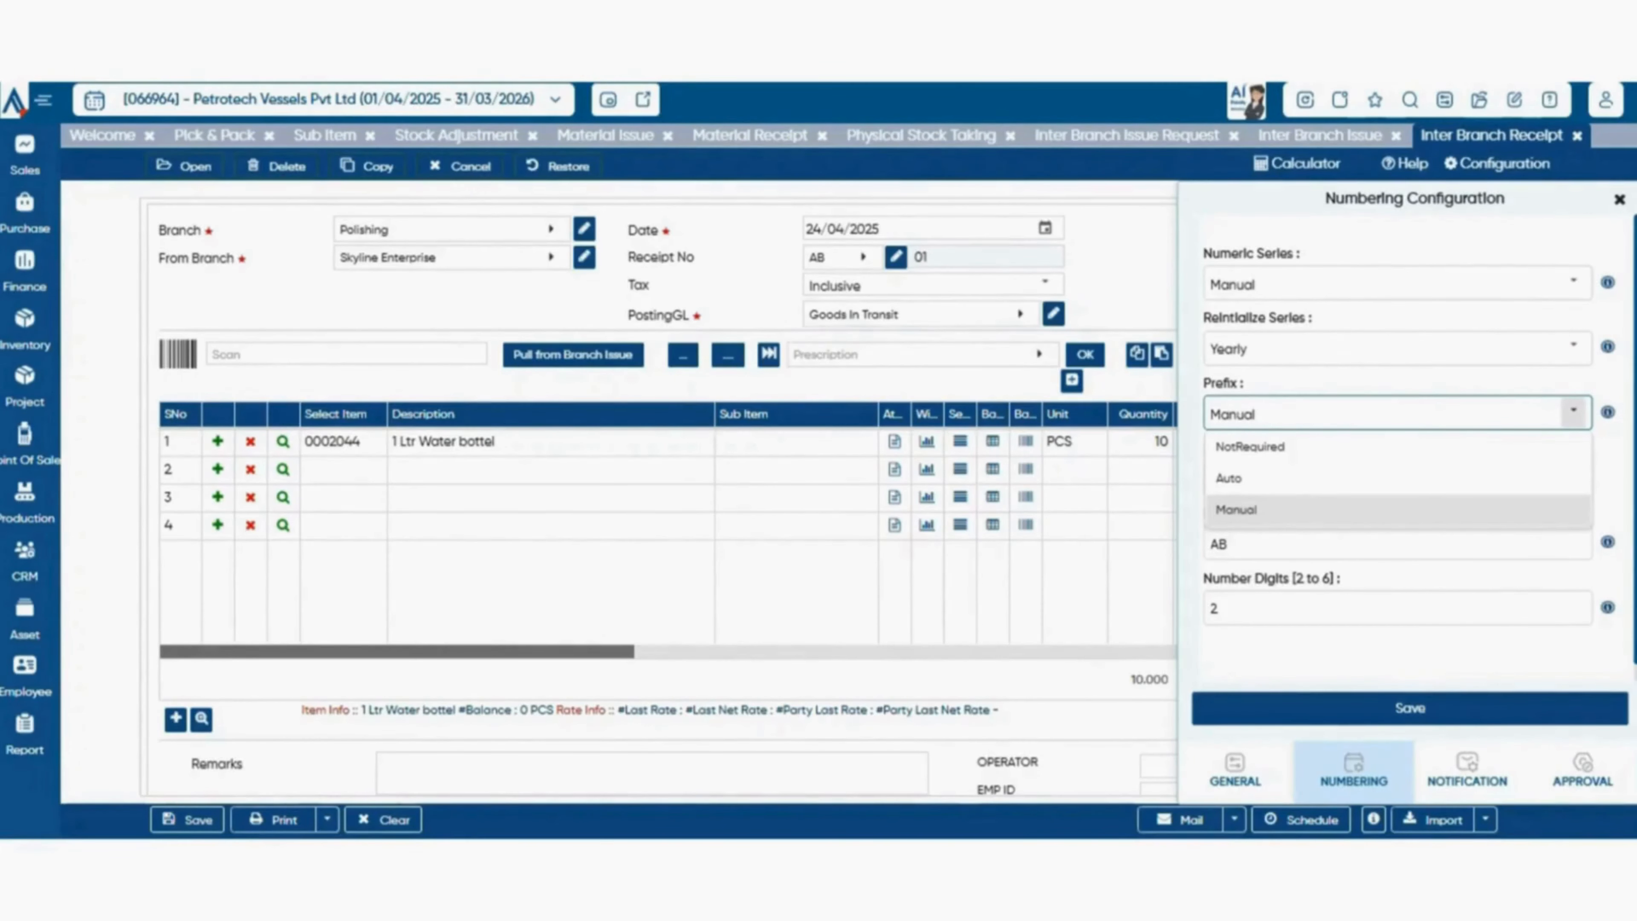
left_click(1573, 411)
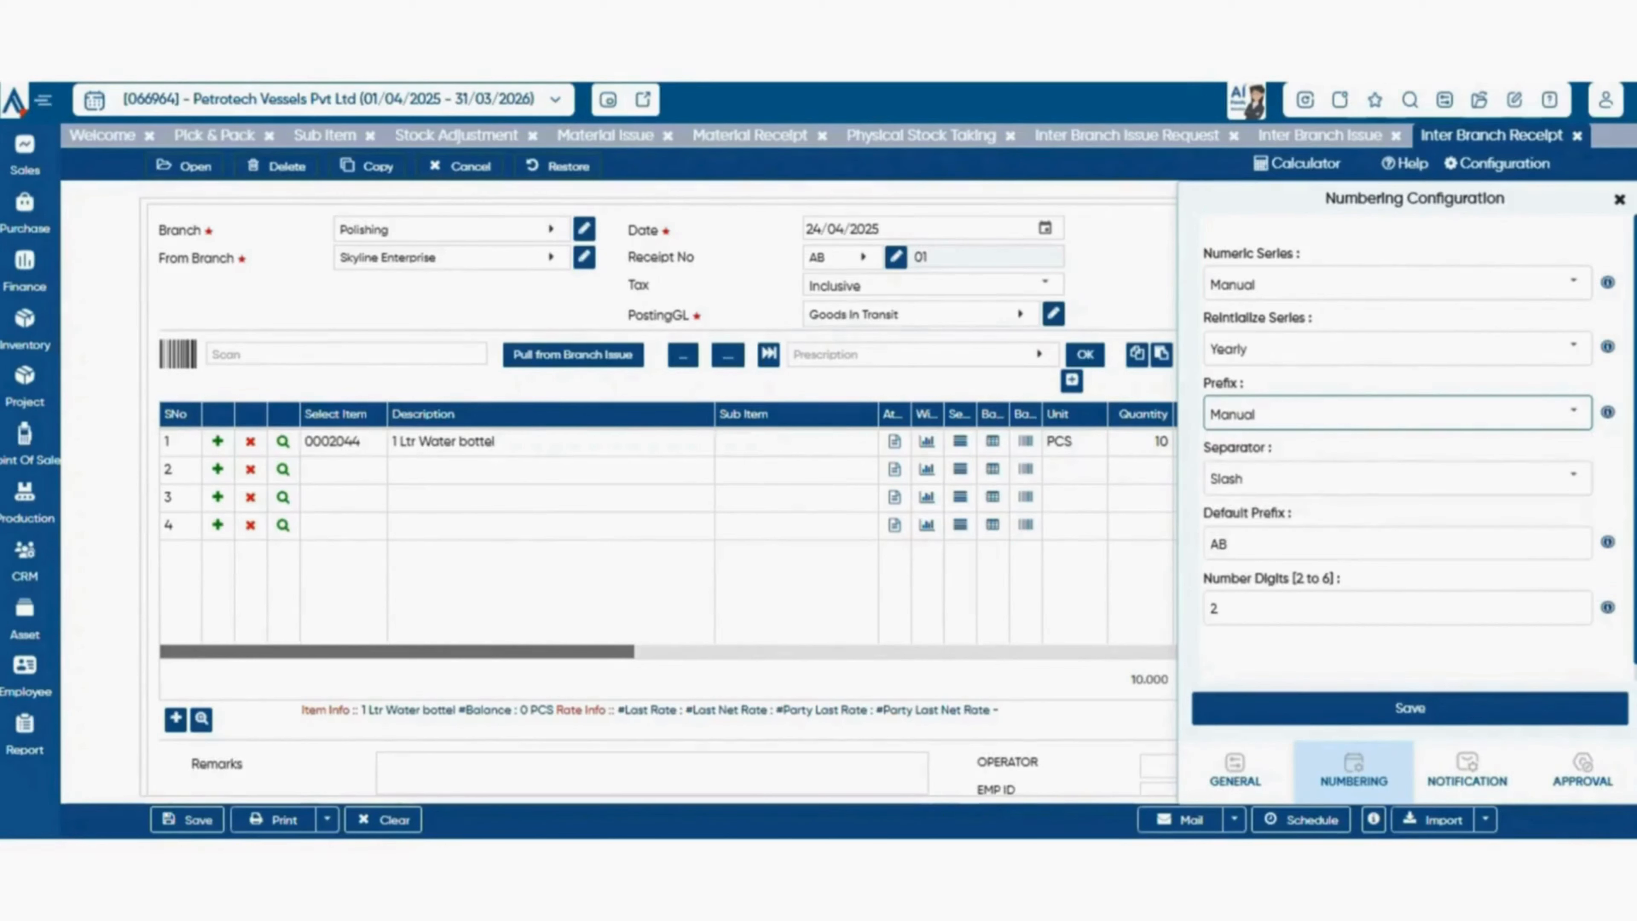
left_click(1397, 544)
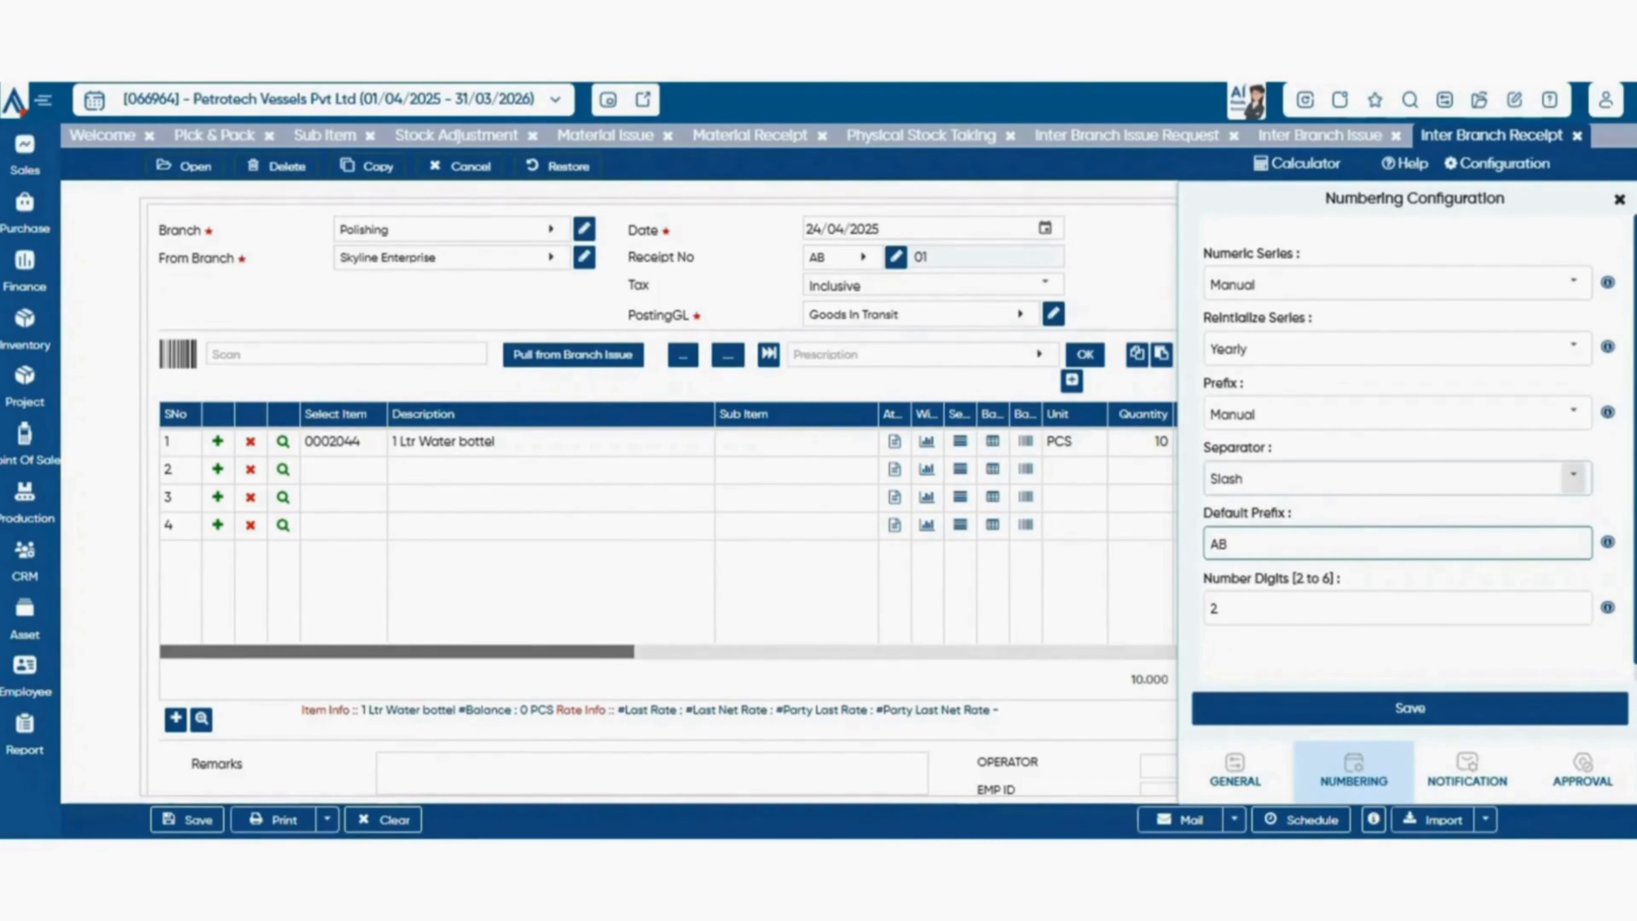
left_click(1573, 476)
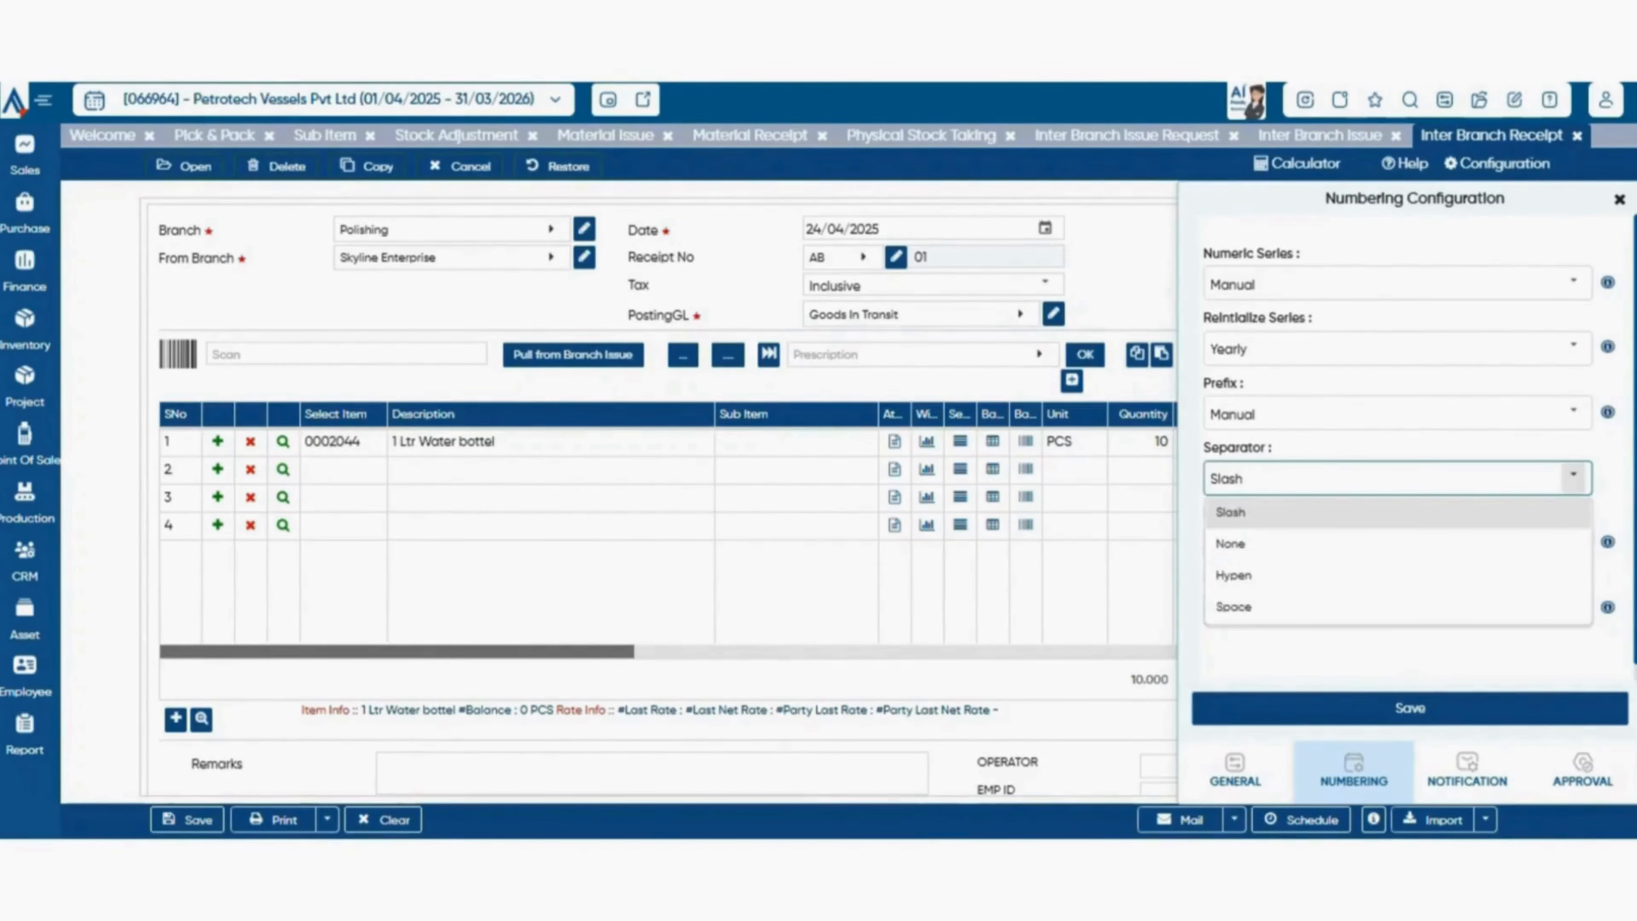
left_click(1573, 475)
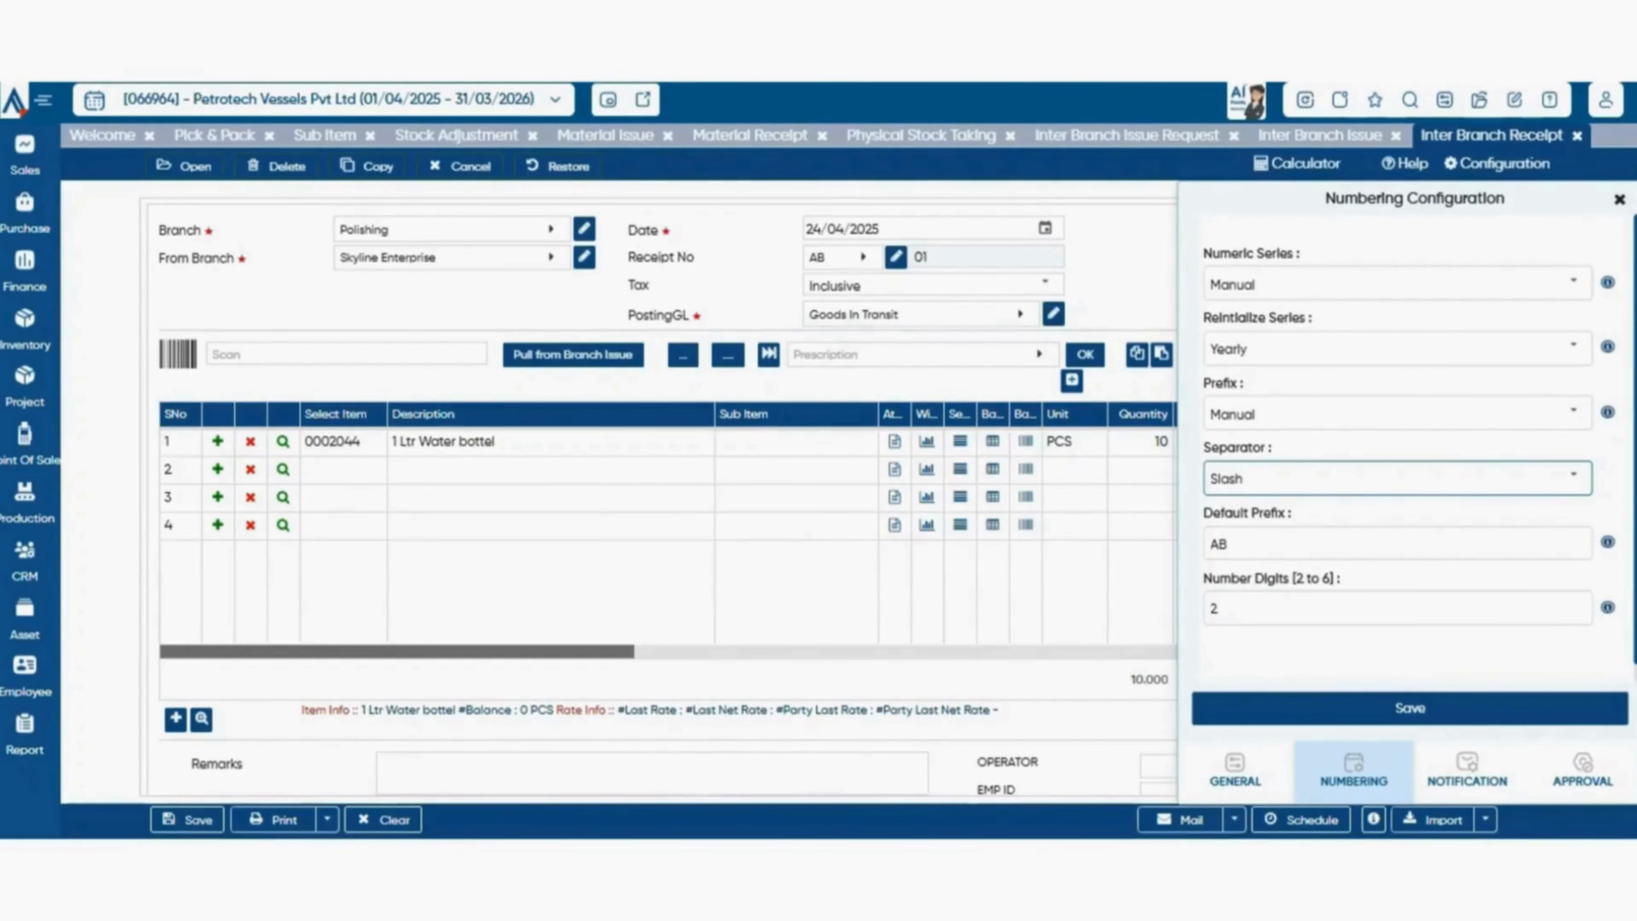
View the receipt's notification configuration and set its required approval to OneLevel.
left_click(1467, 771)
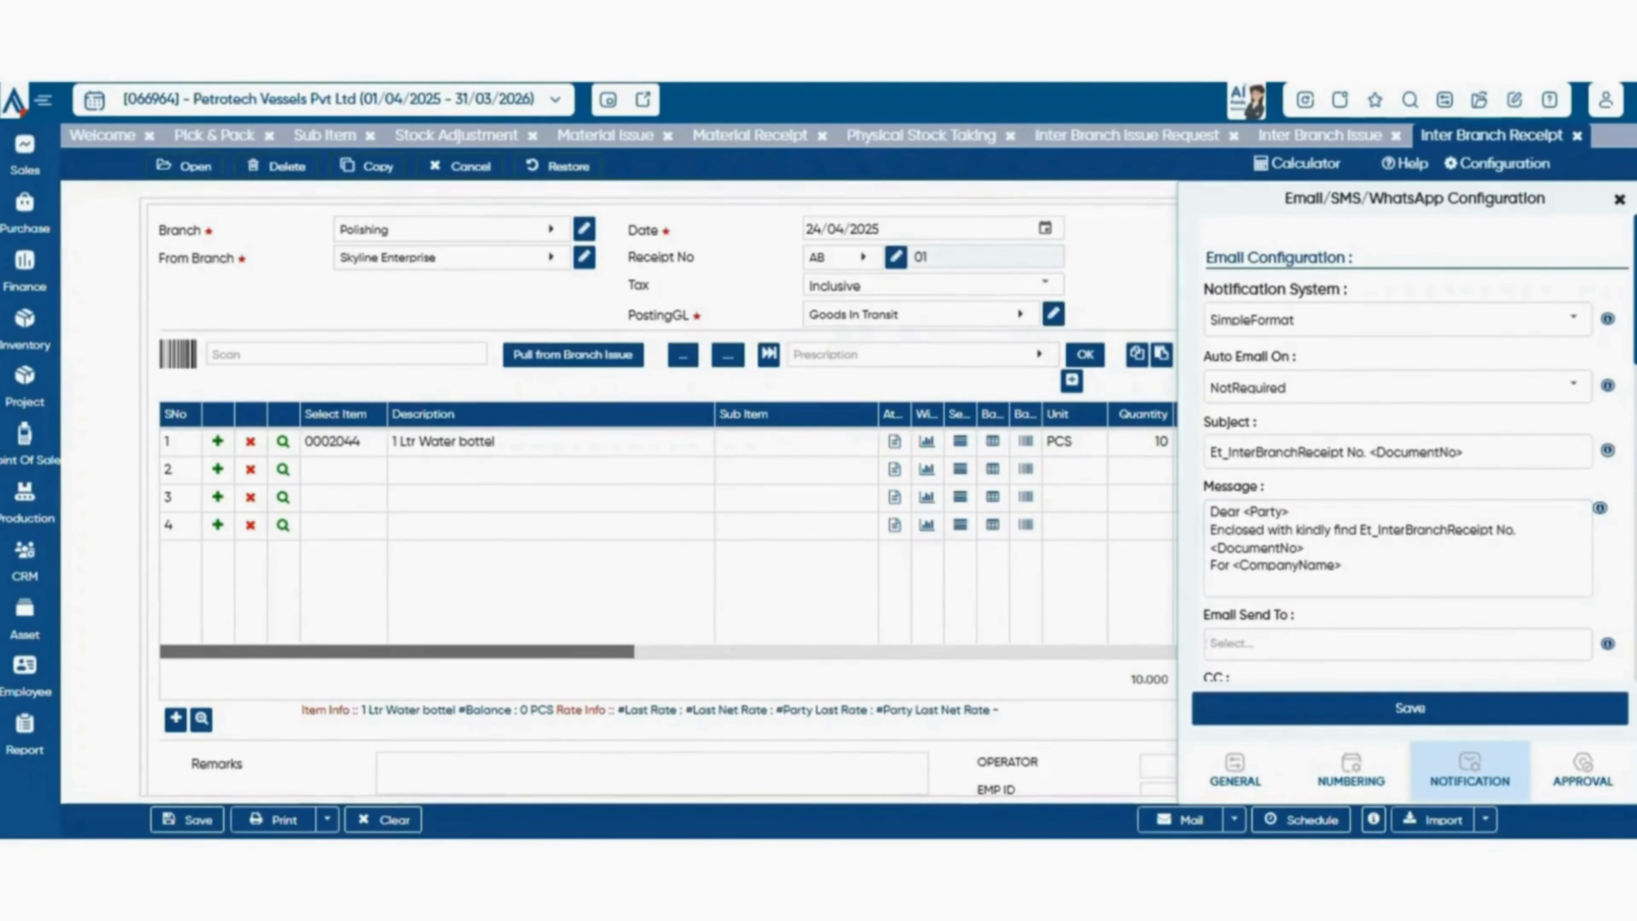
left_click(1582, 768)
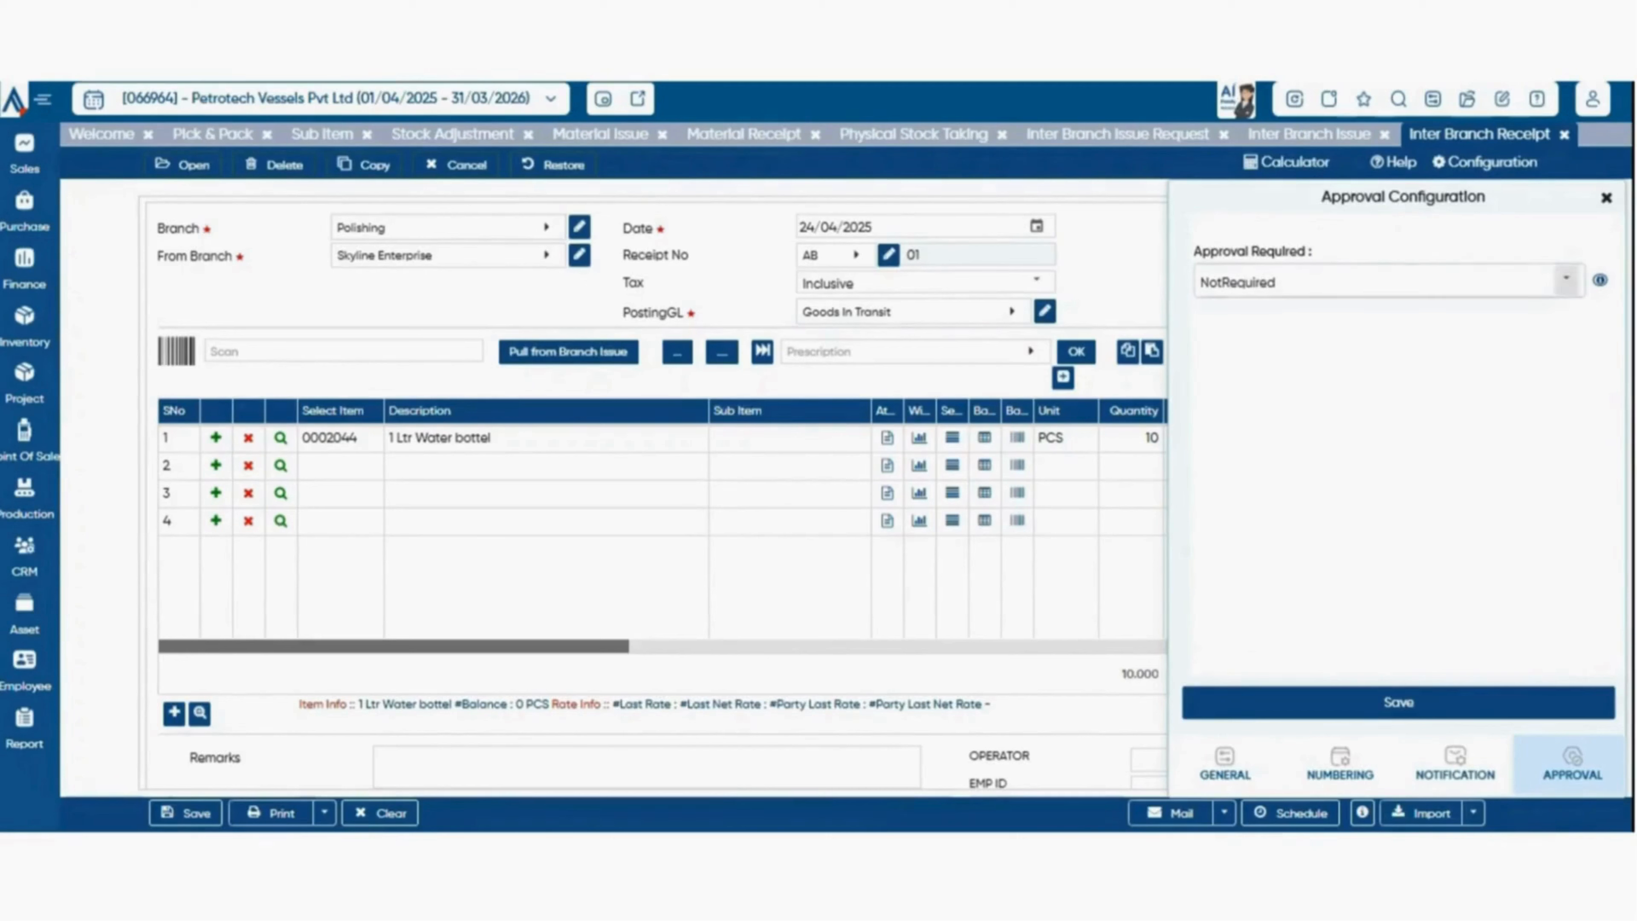
left_click(1566, 281)
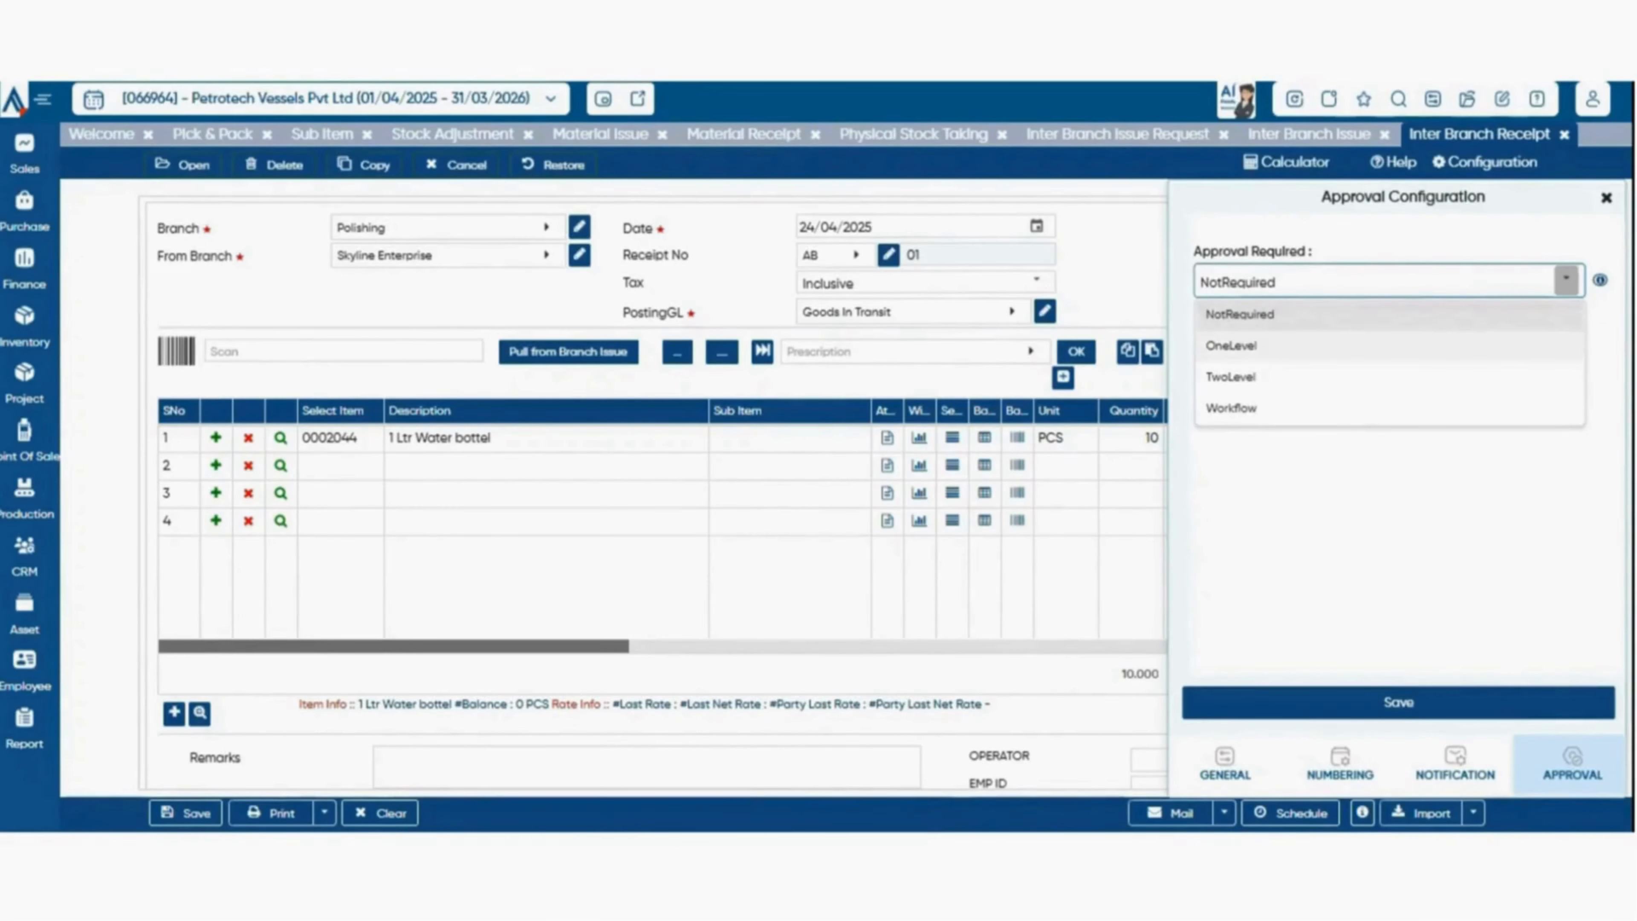
left_click(1231, 345)
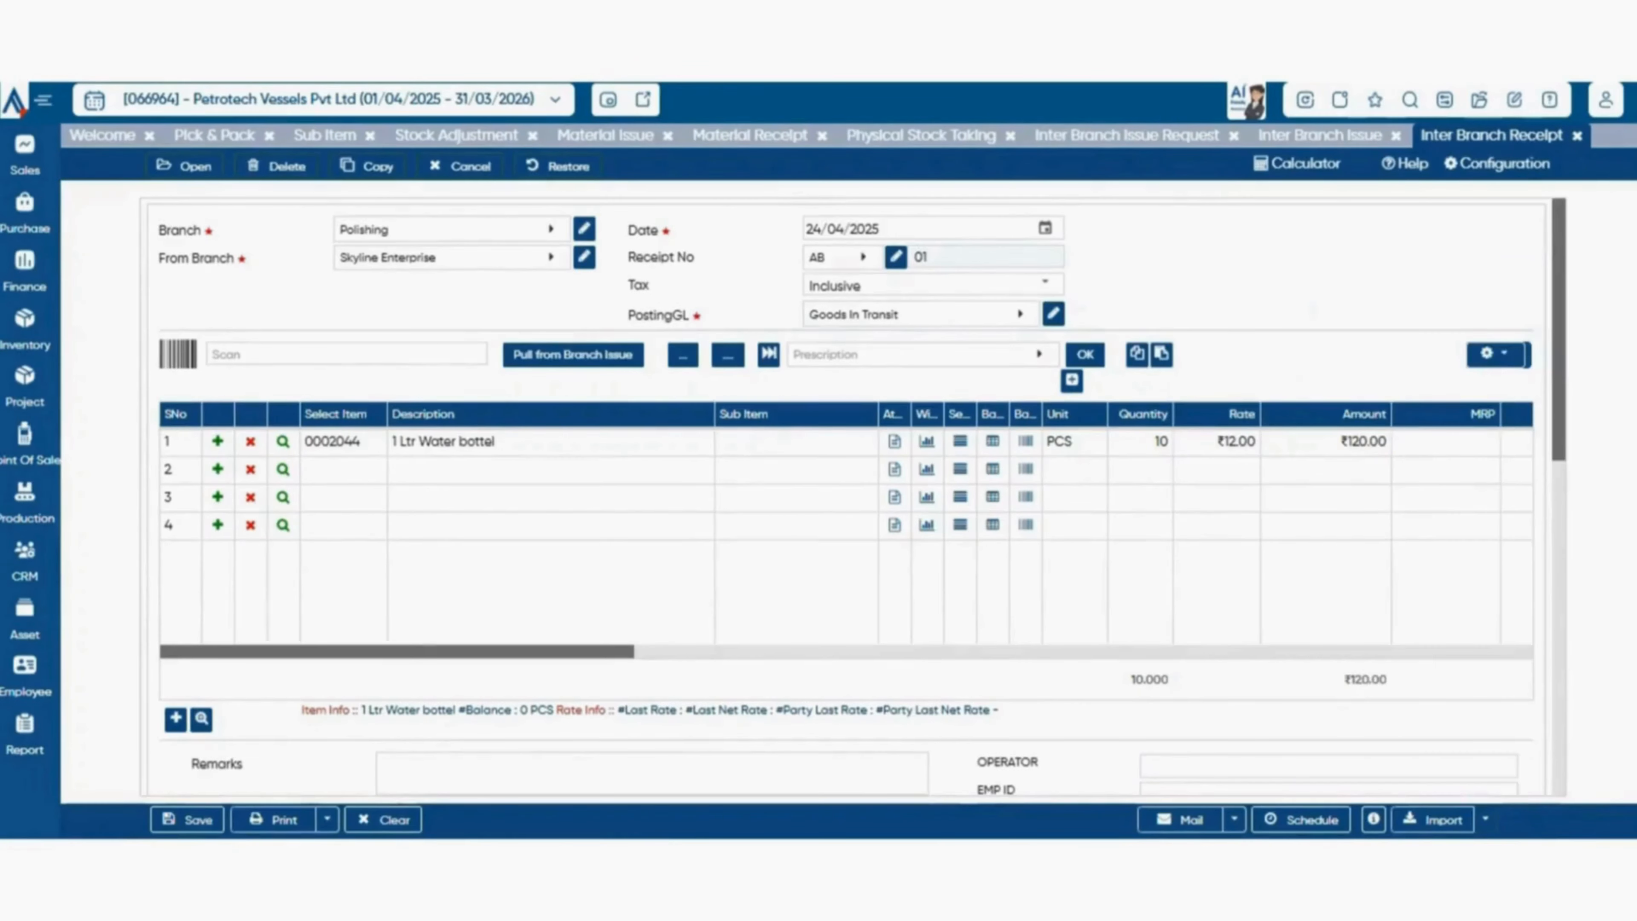
left_click(1474, 812)
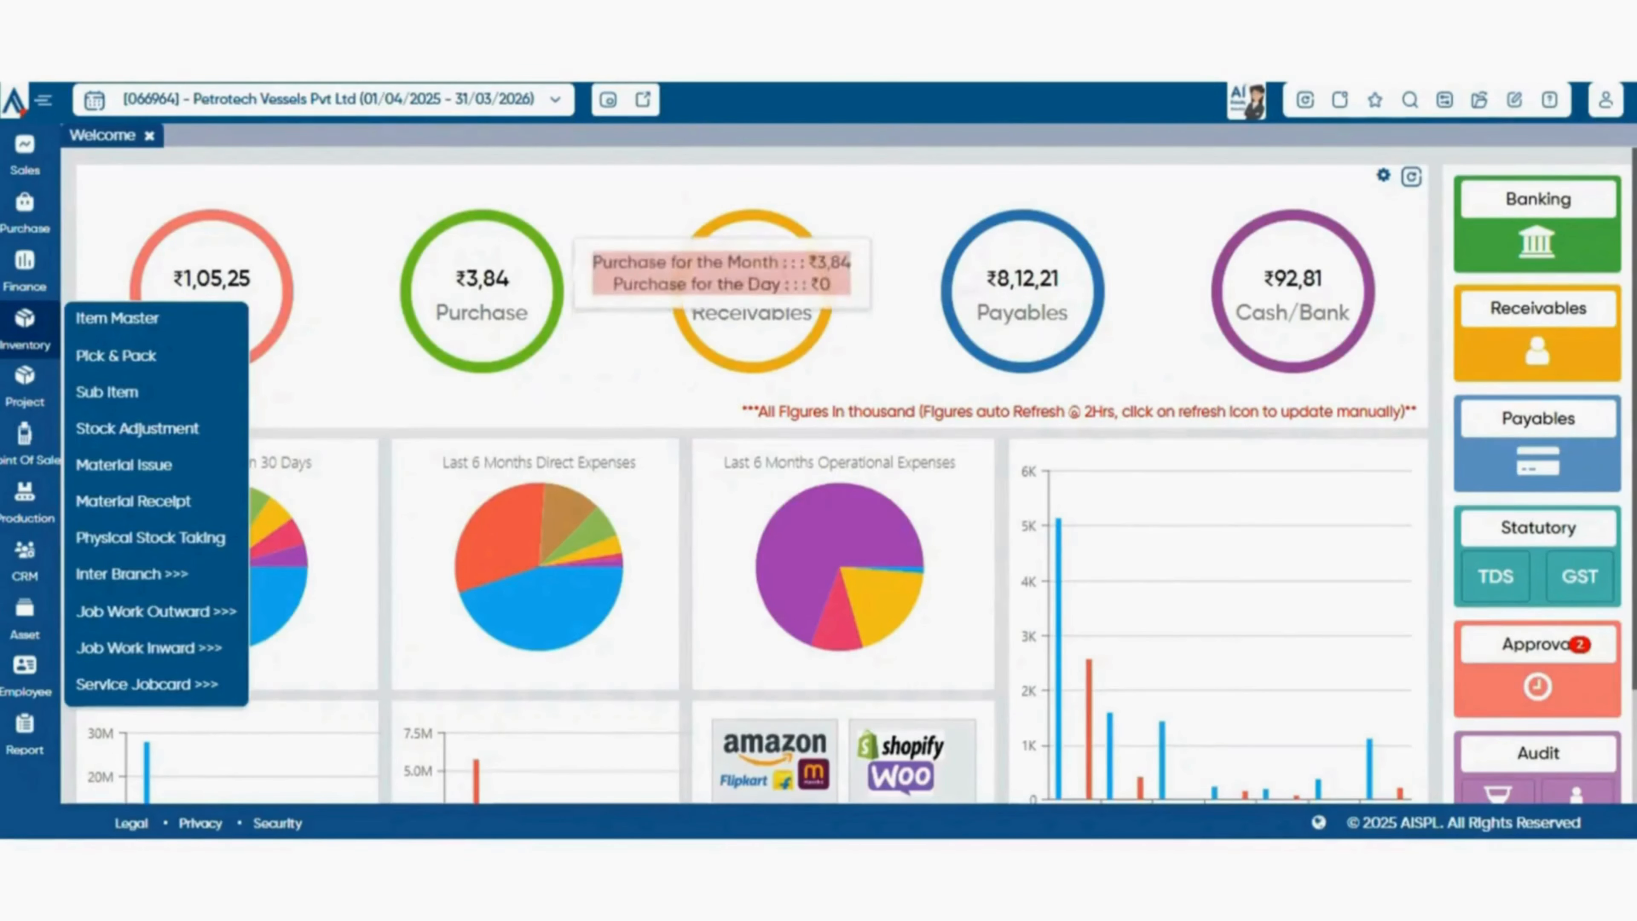
View the Job Work Outward Rate list and open the Material Issue For Job Work voucher.
mouse_move(132, 574)
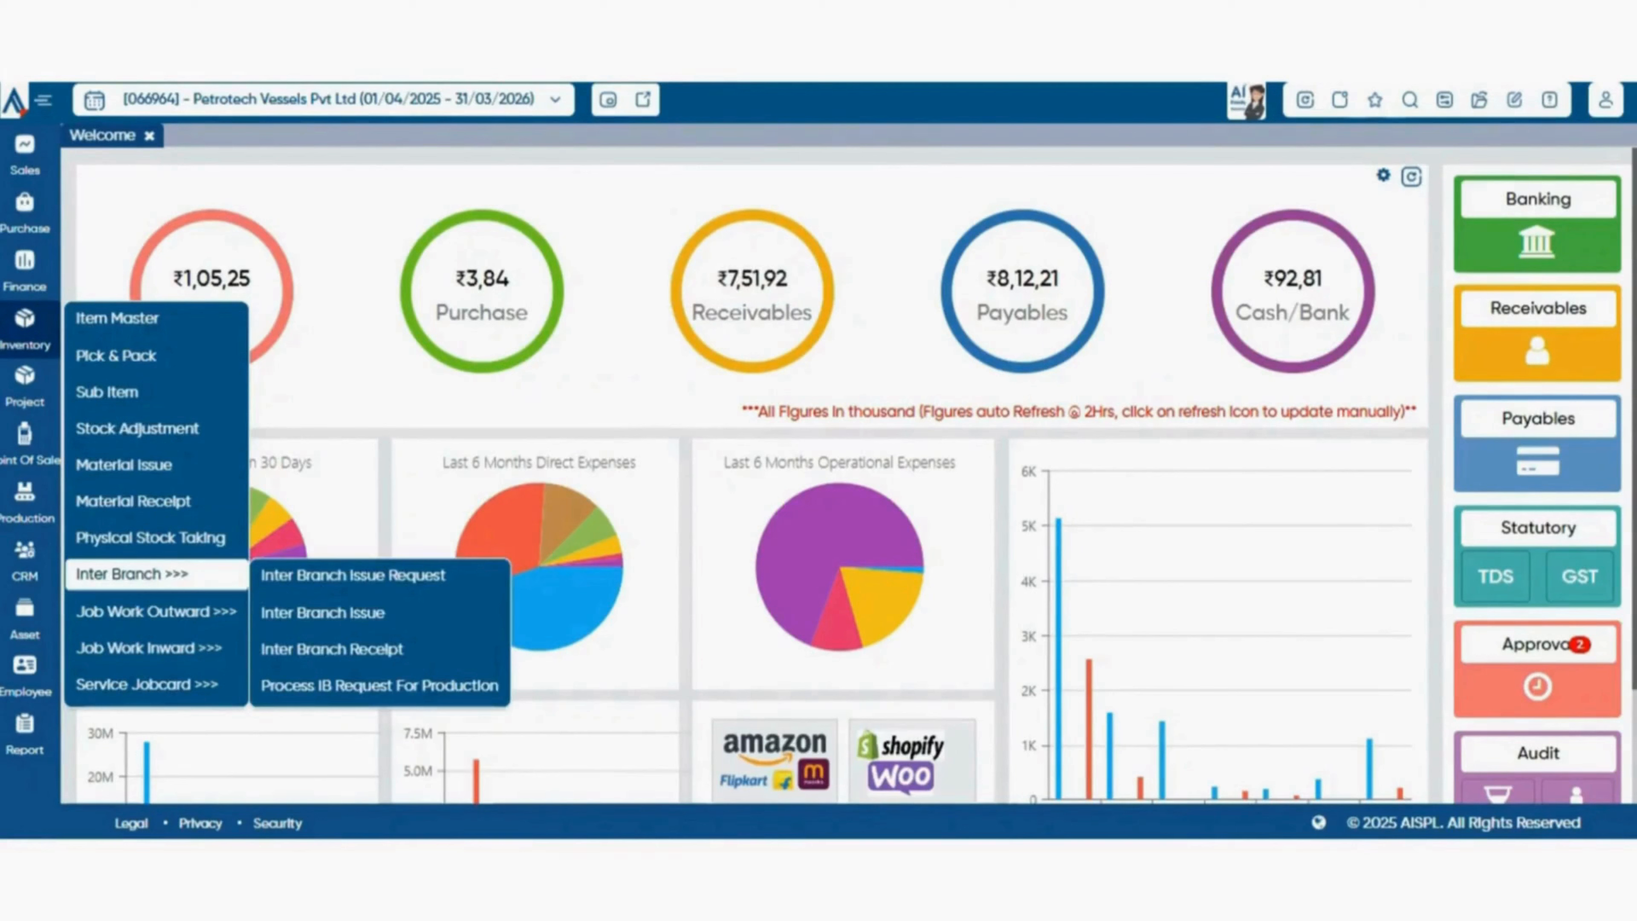
mouse_move(155, 612)
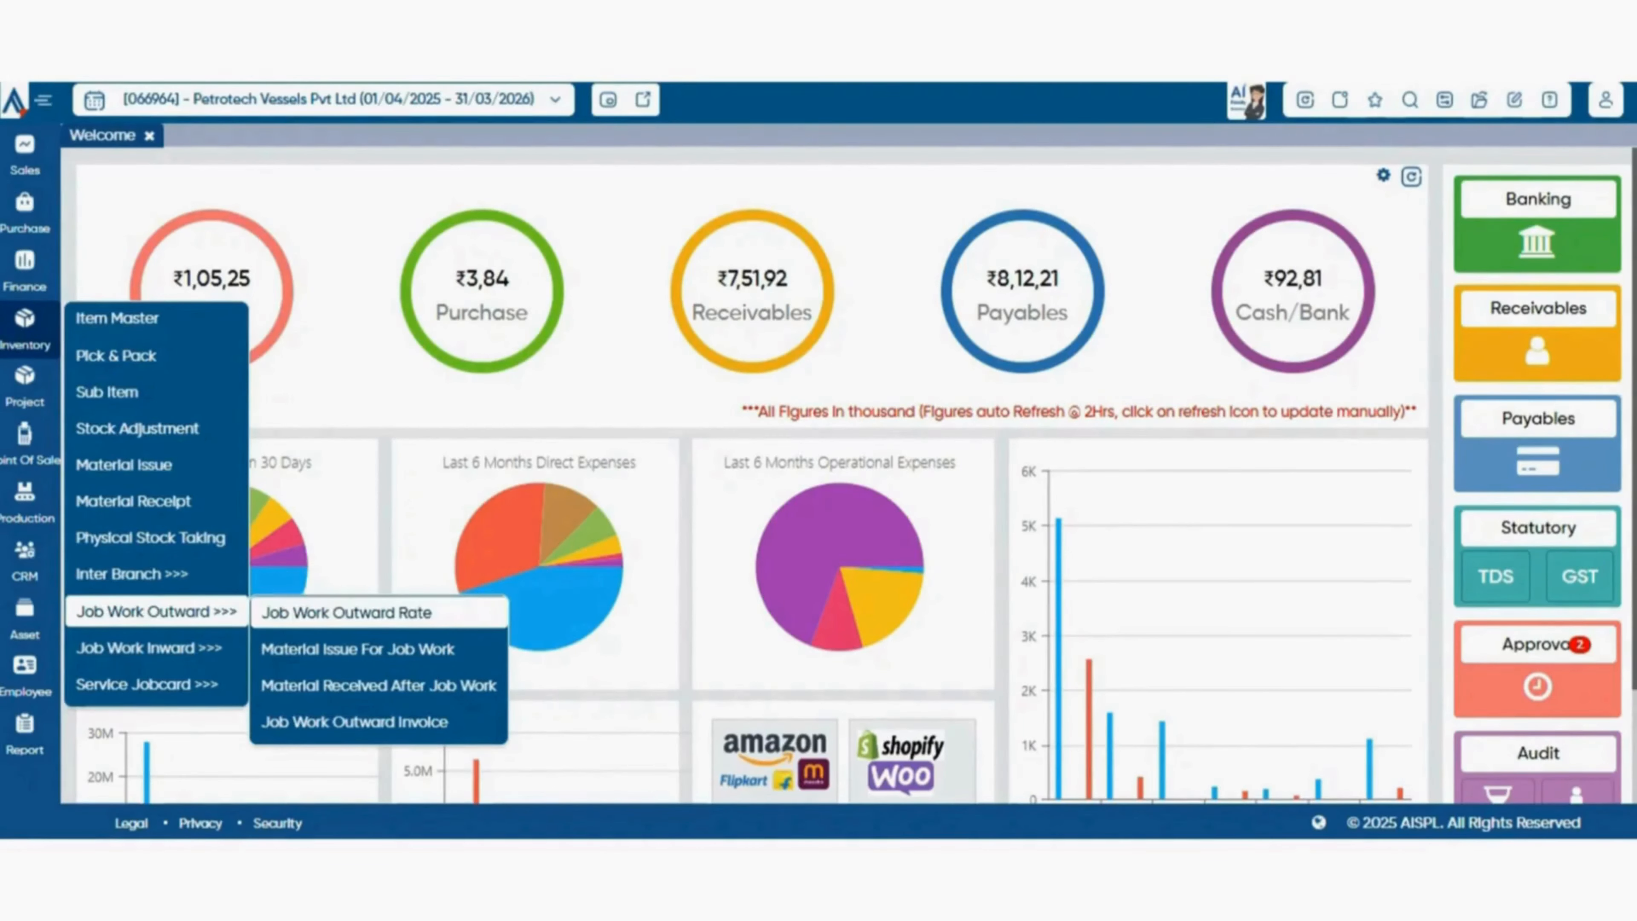
left_click(346, 612)
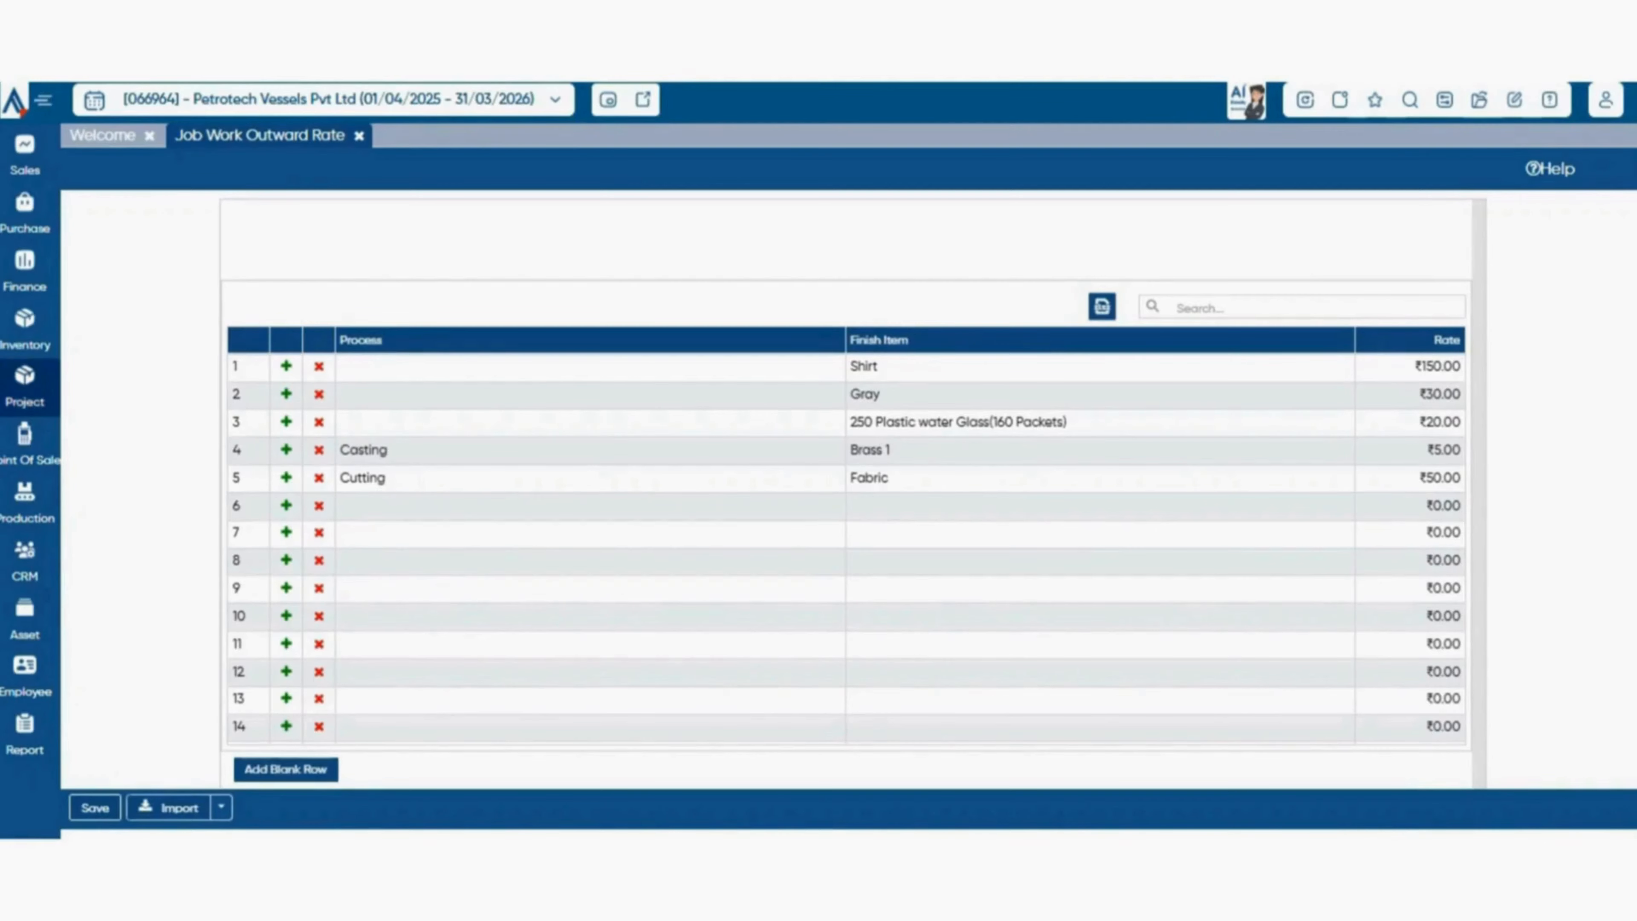
left_click(25, 330)
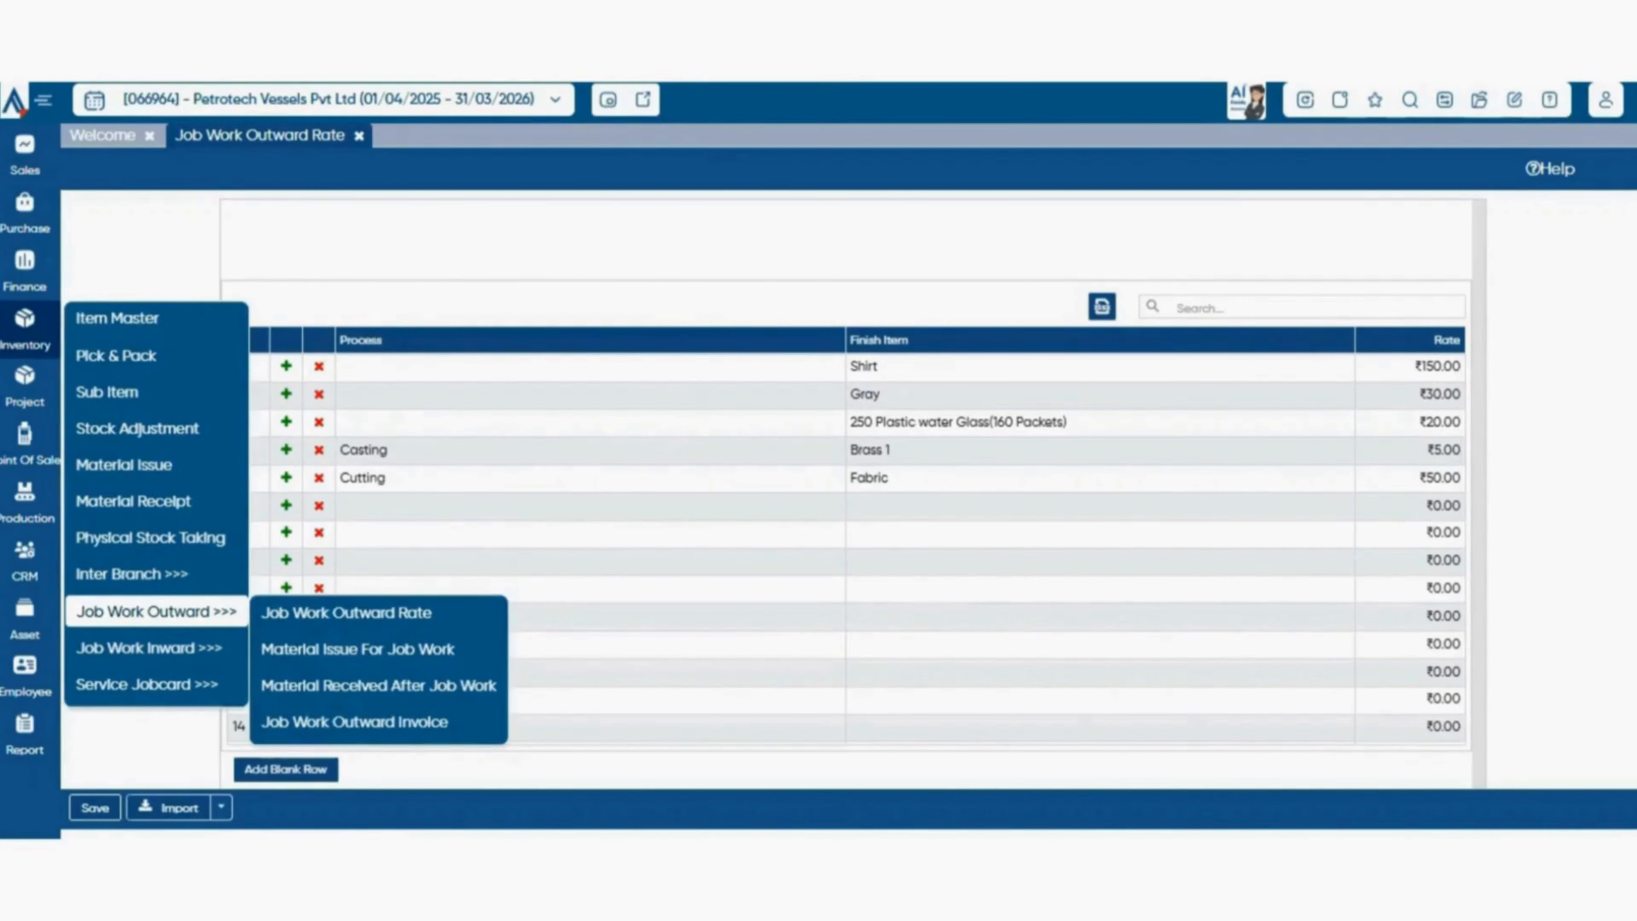
left_click(357, 649)
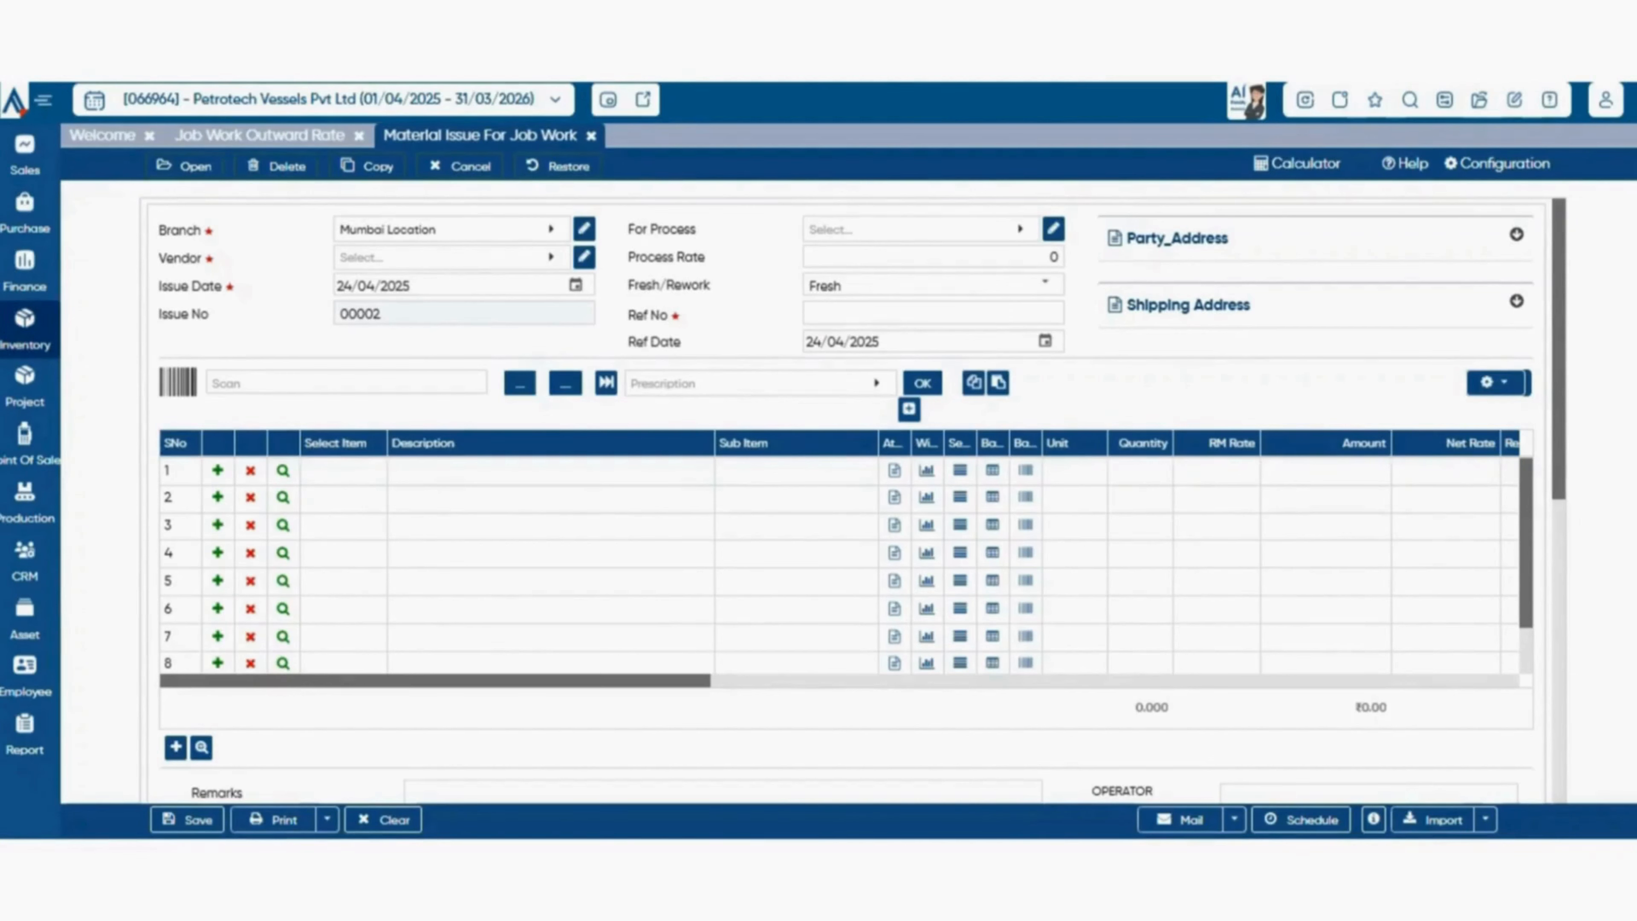
View the Material Received After Job Work voucher under Job Work Outward.
left_click(24, 328)
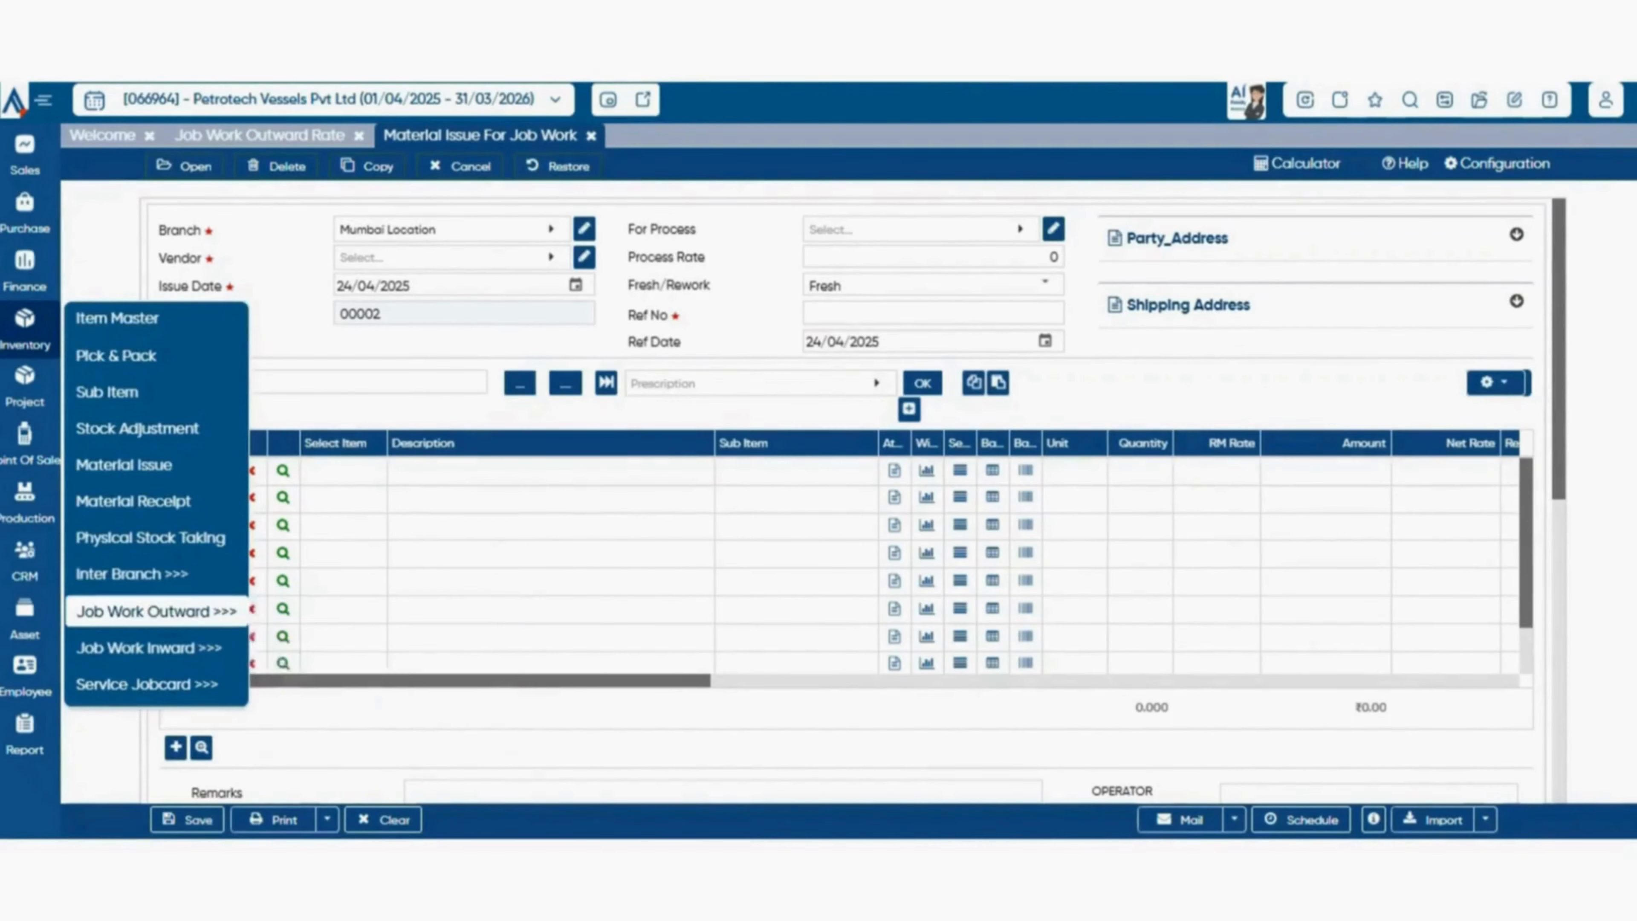
mouse_move(156, 611)
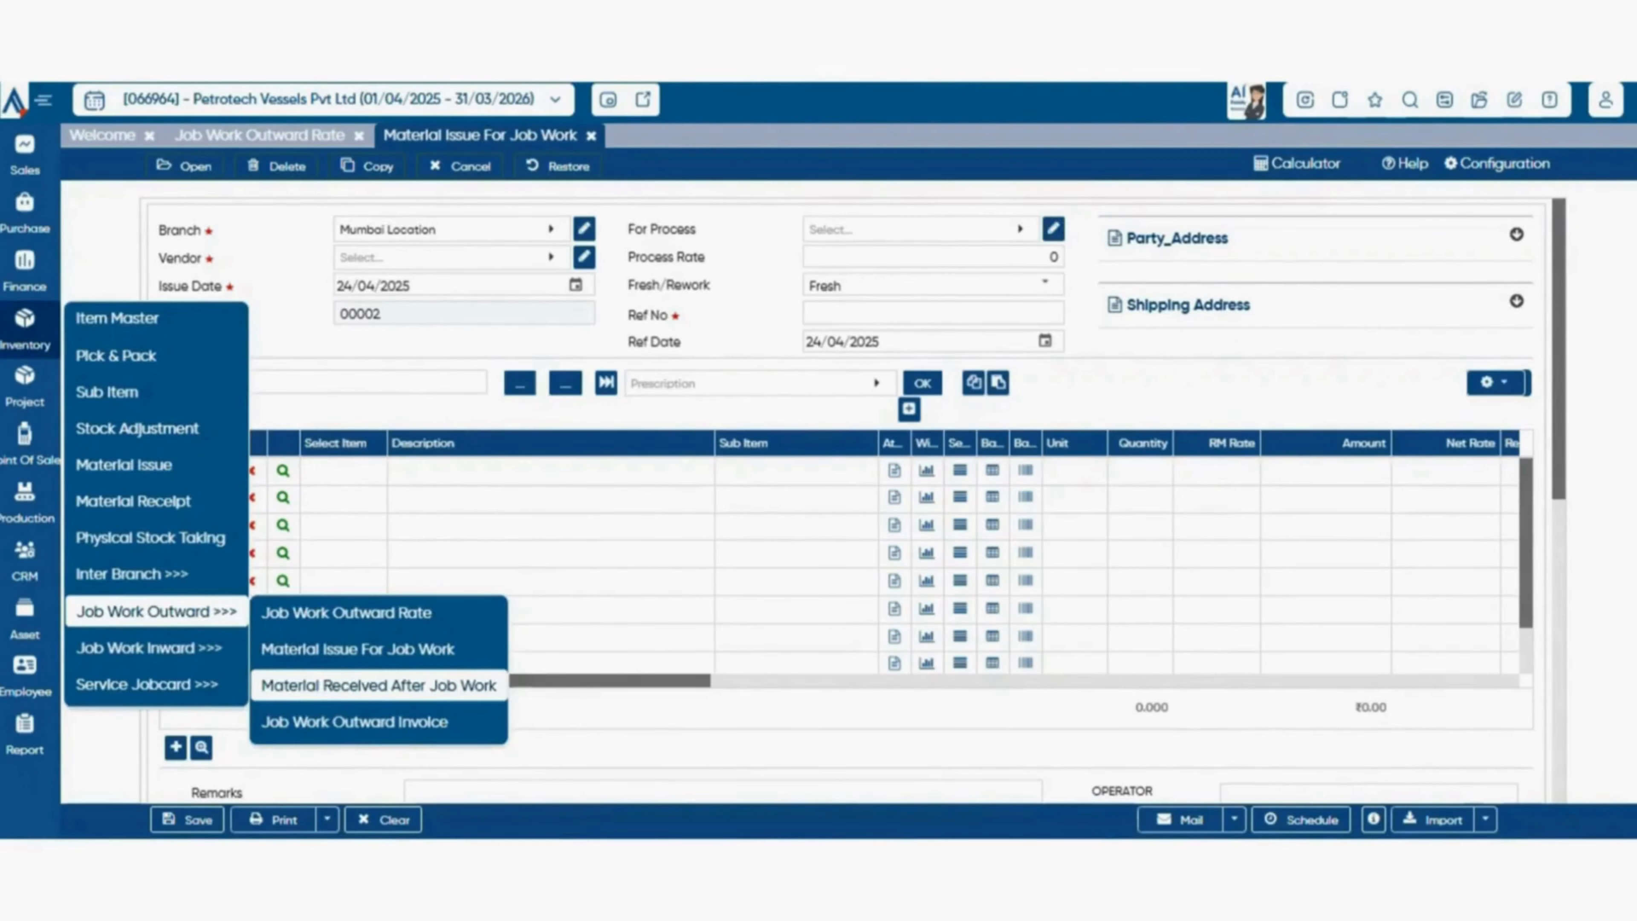
left_click(379, 685)
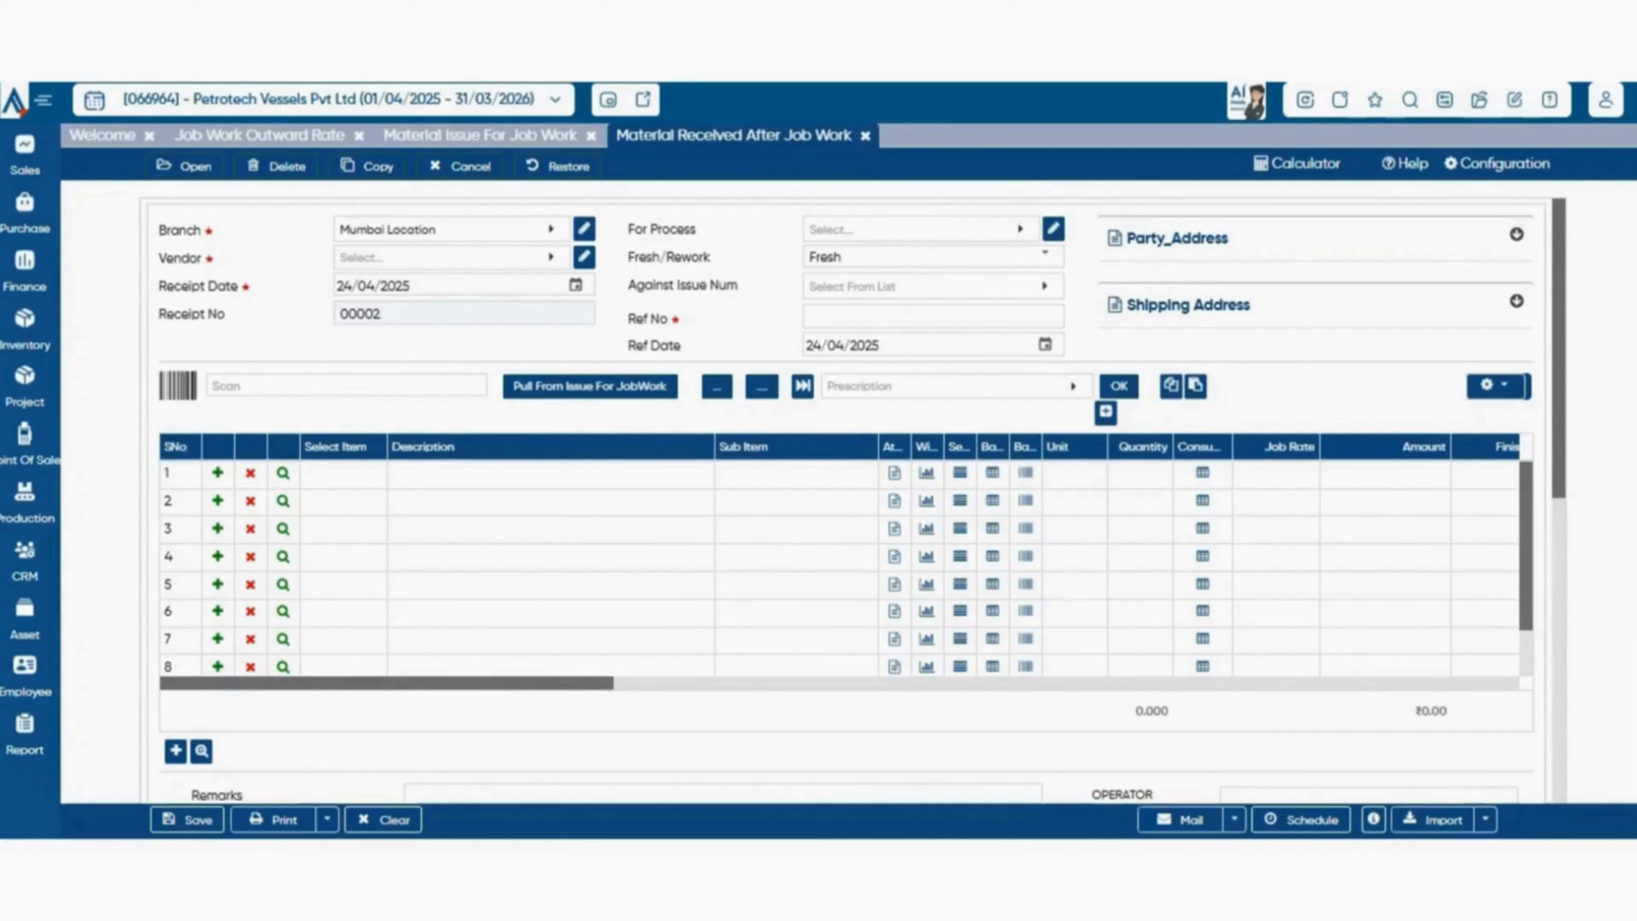
Open the Job Work Outward Invoice and review its item grid, charges, attachment, TDS and logistics sections.
left_click(24, 330)
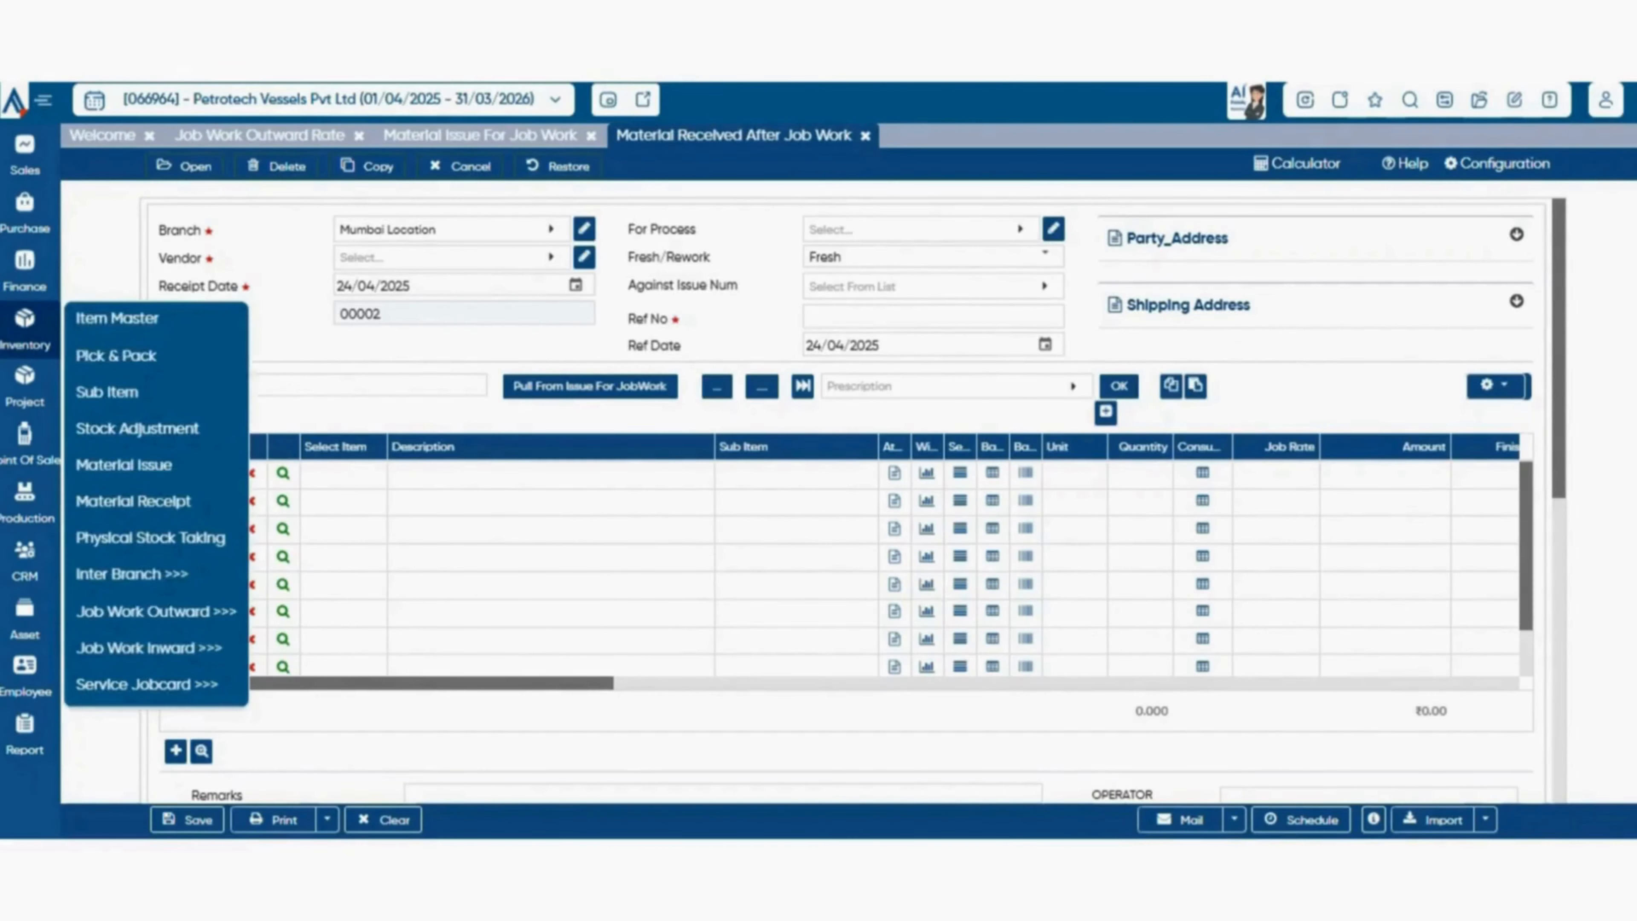
mouse_move(155, 611)
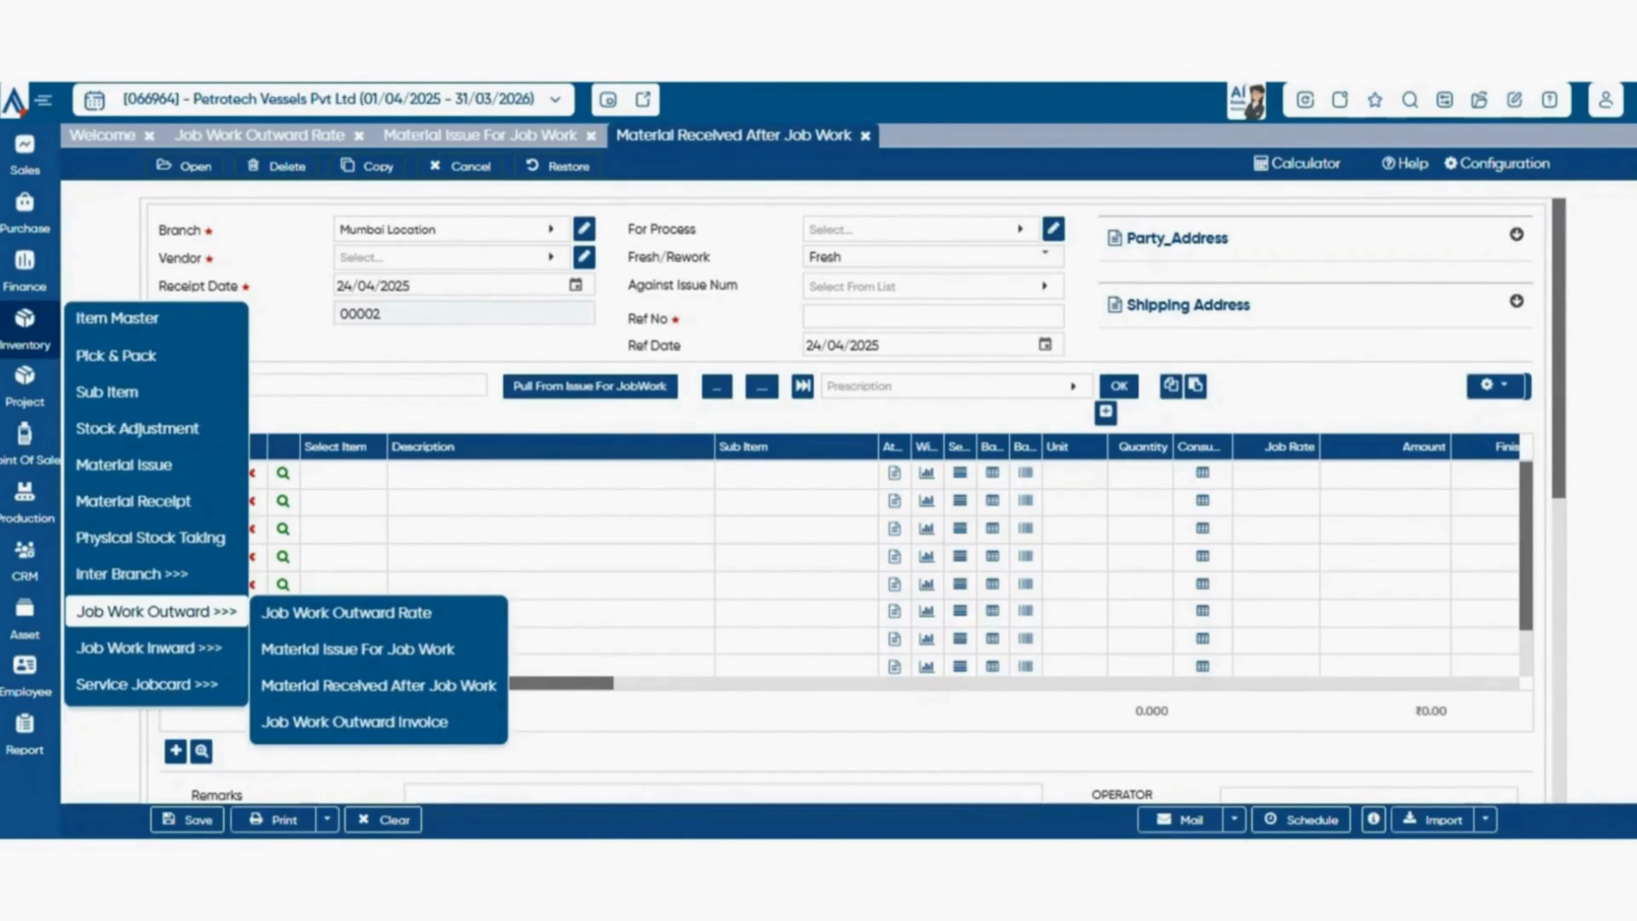
left_click(353, 722)
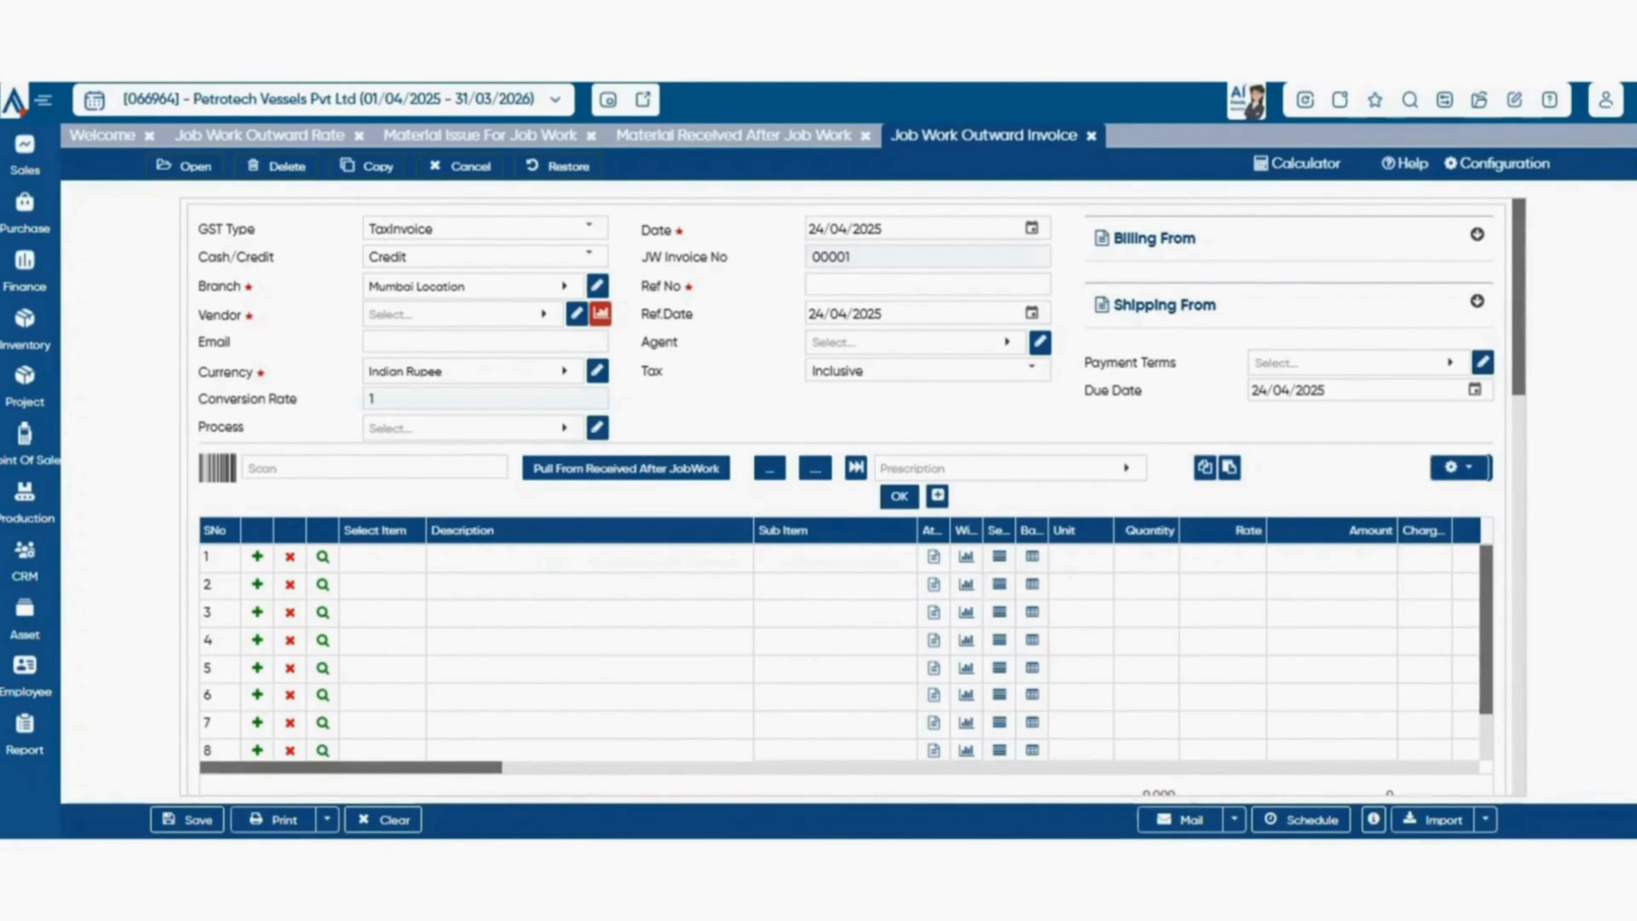
scroll(837, 652, "down", 1)
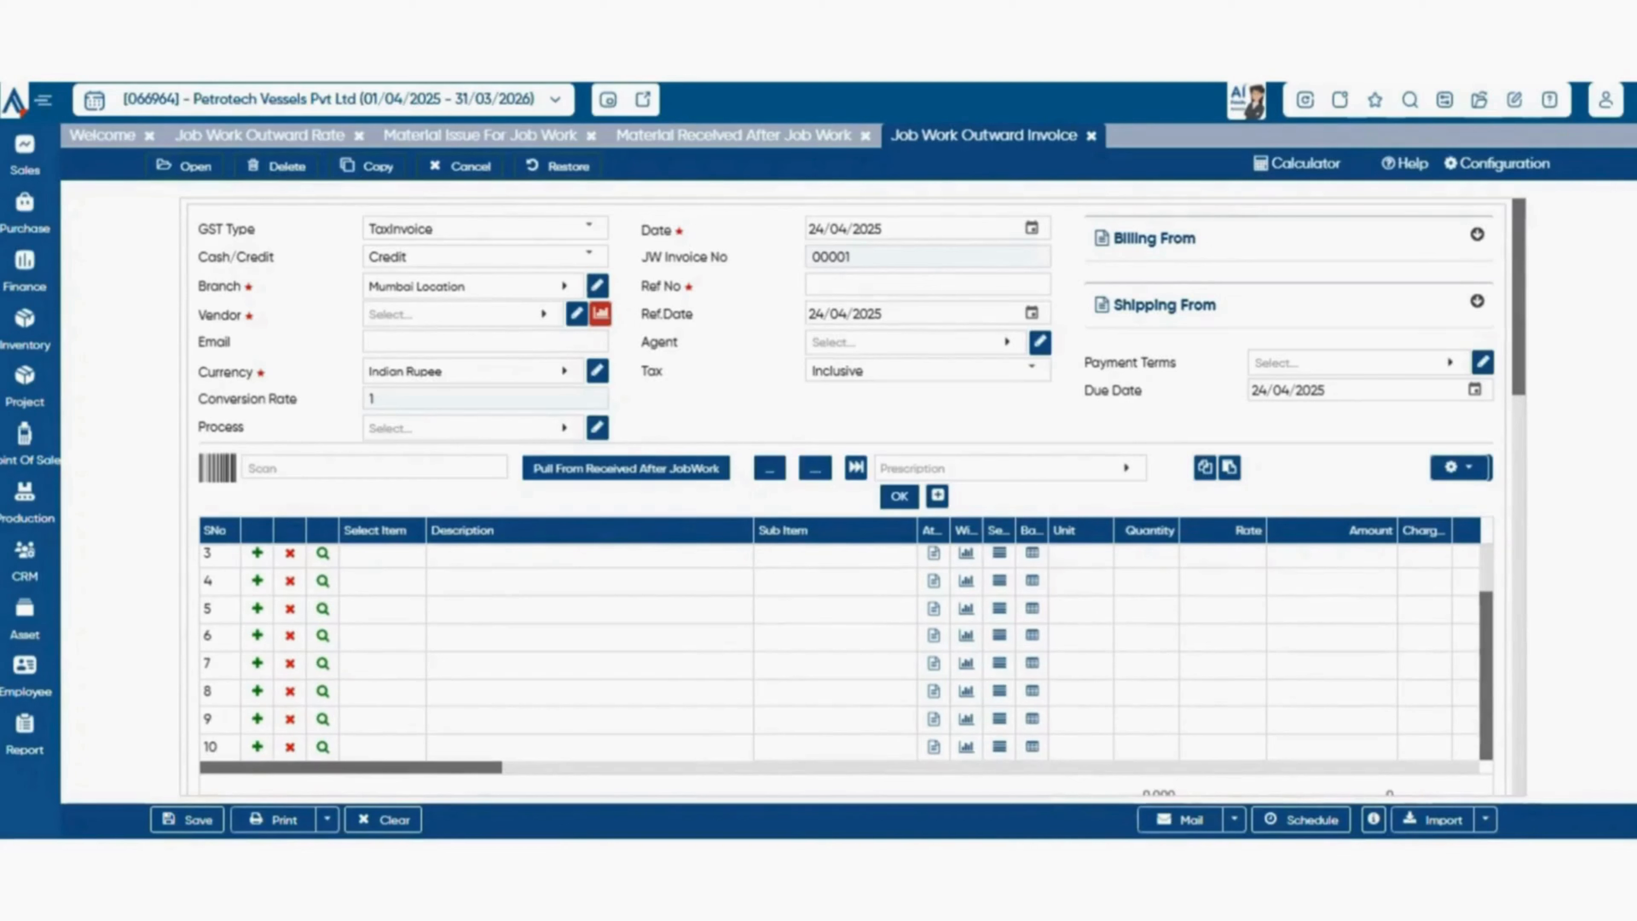
scroll(838, 497, "down", 5)
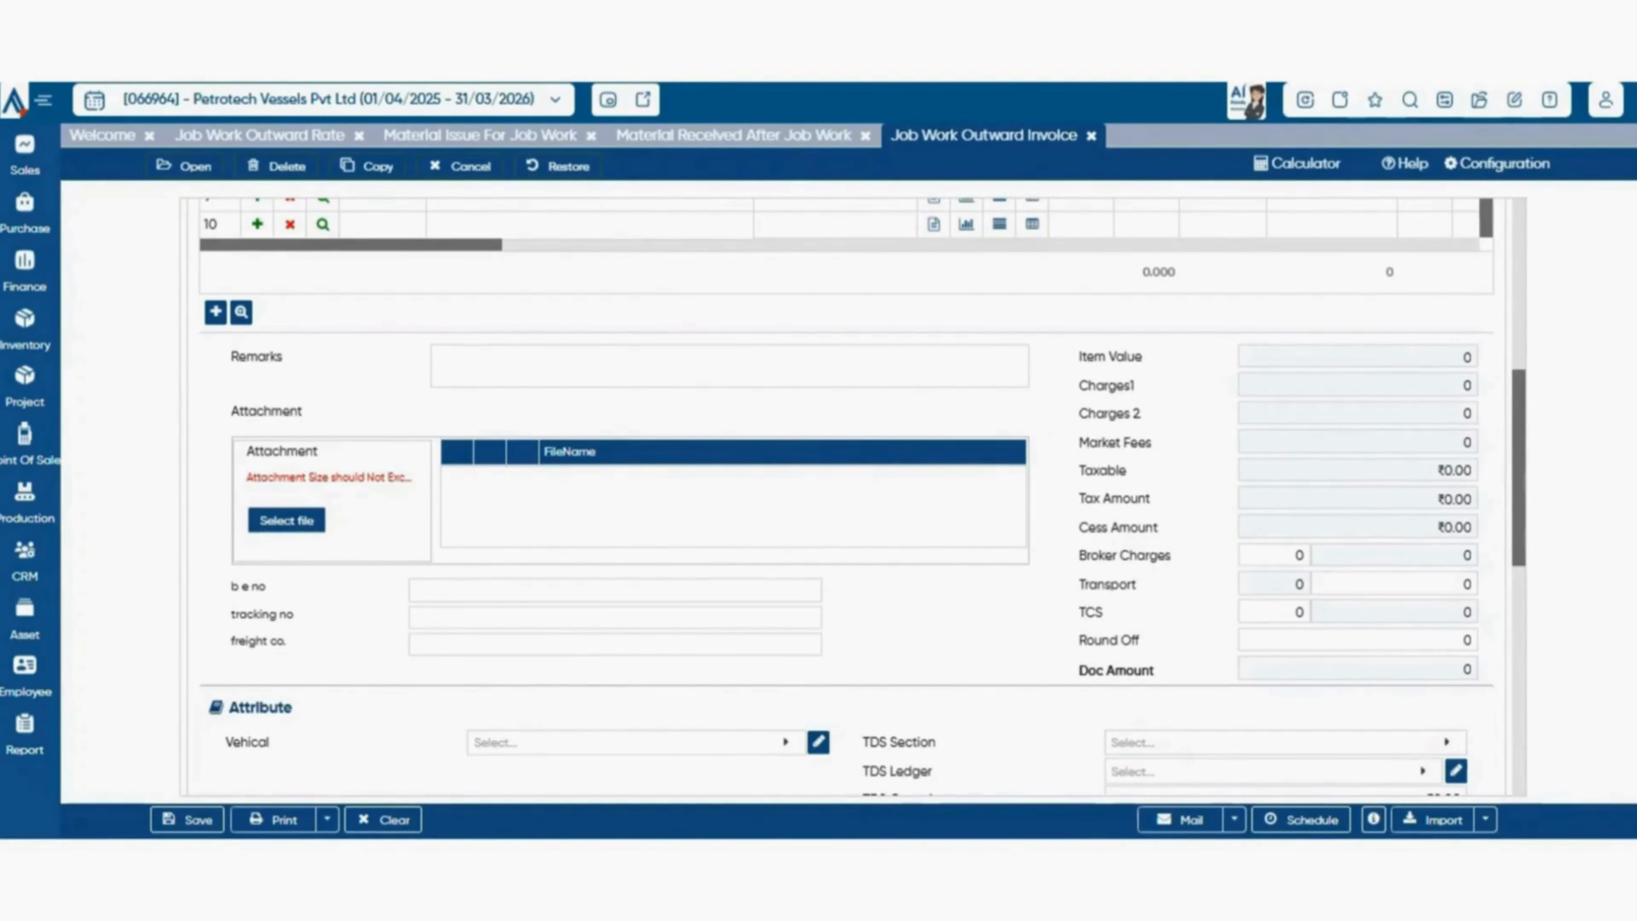
scroll(861, 502, "down", 8)
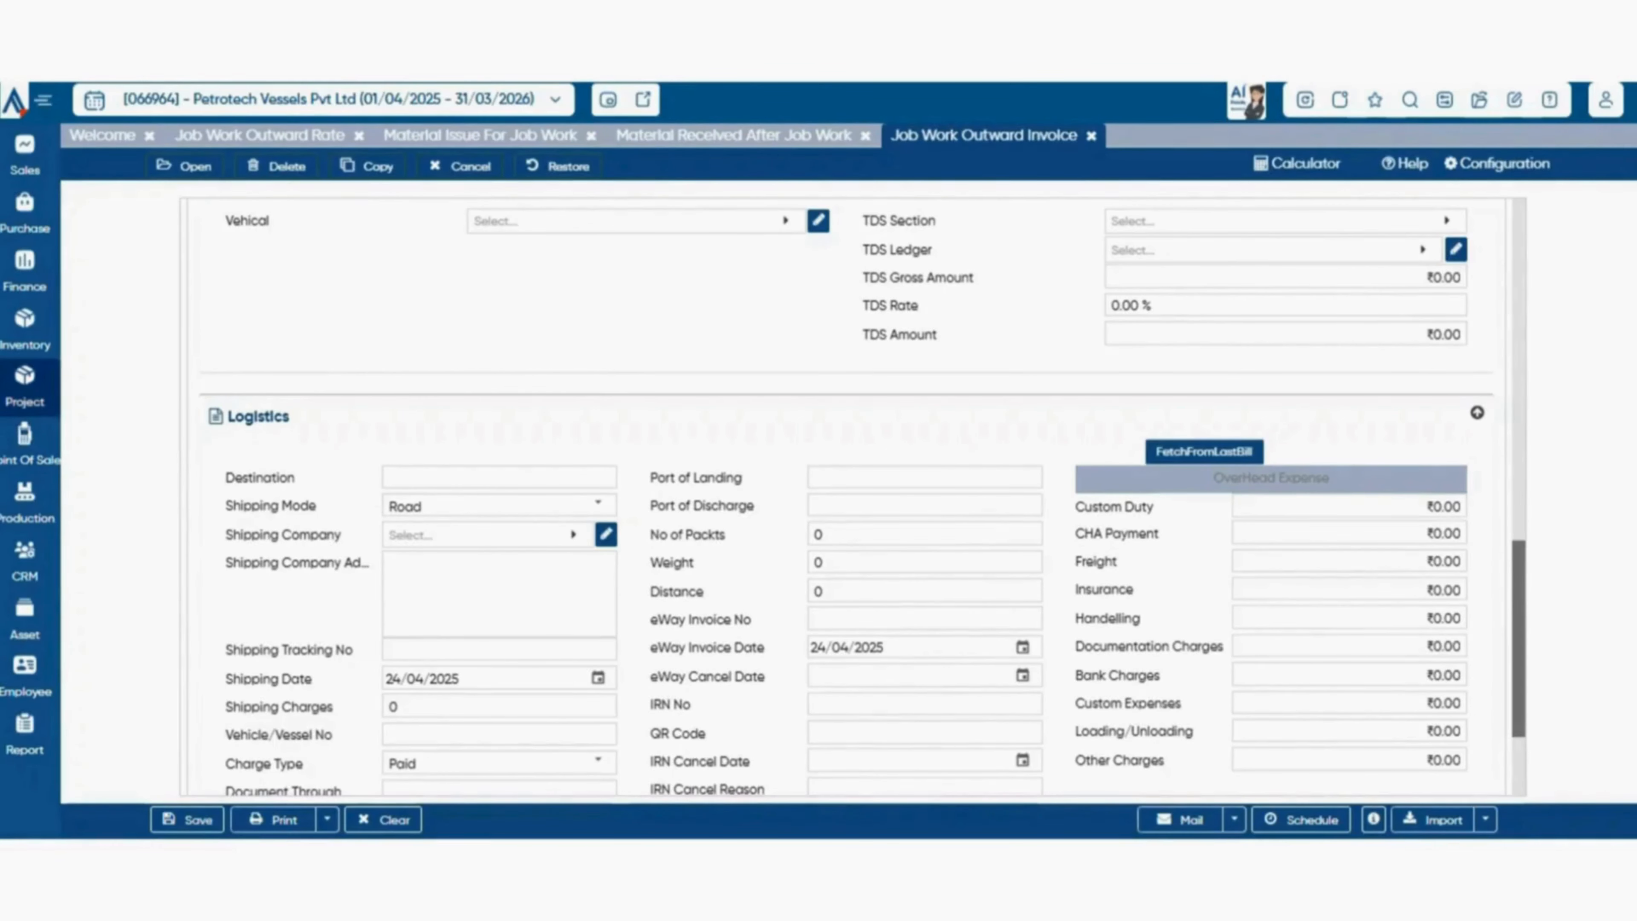
View the Job Work Inward Rate list with its process, finish item and rate columns.
left_click(24, 329)
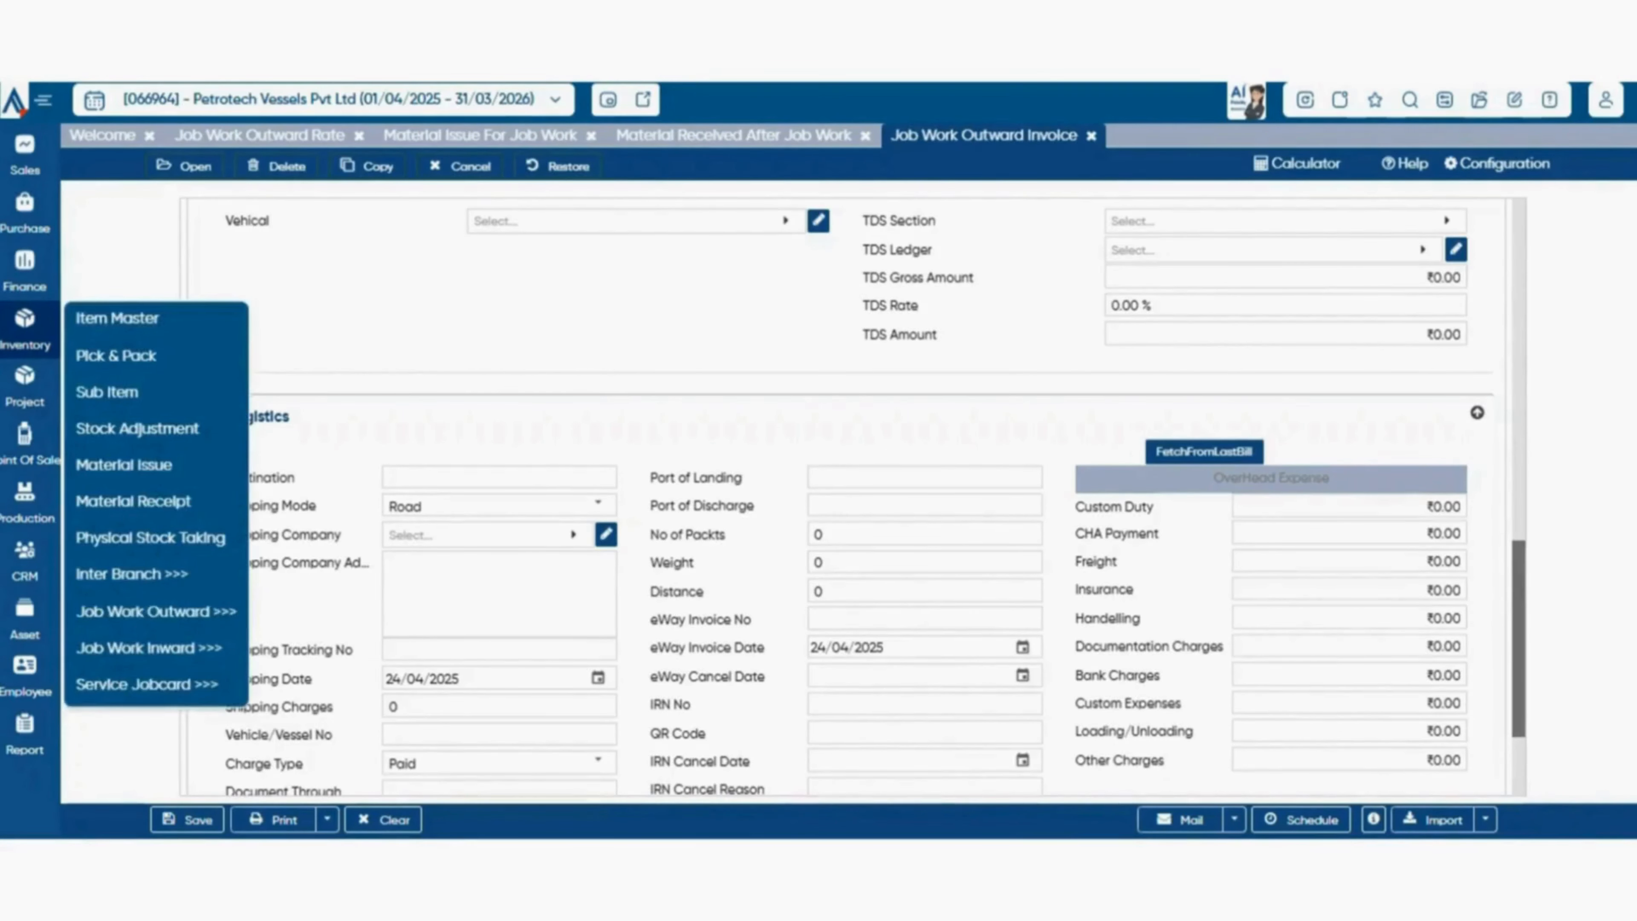
mouse_move(156, 685)
mouse_move(149, 648)
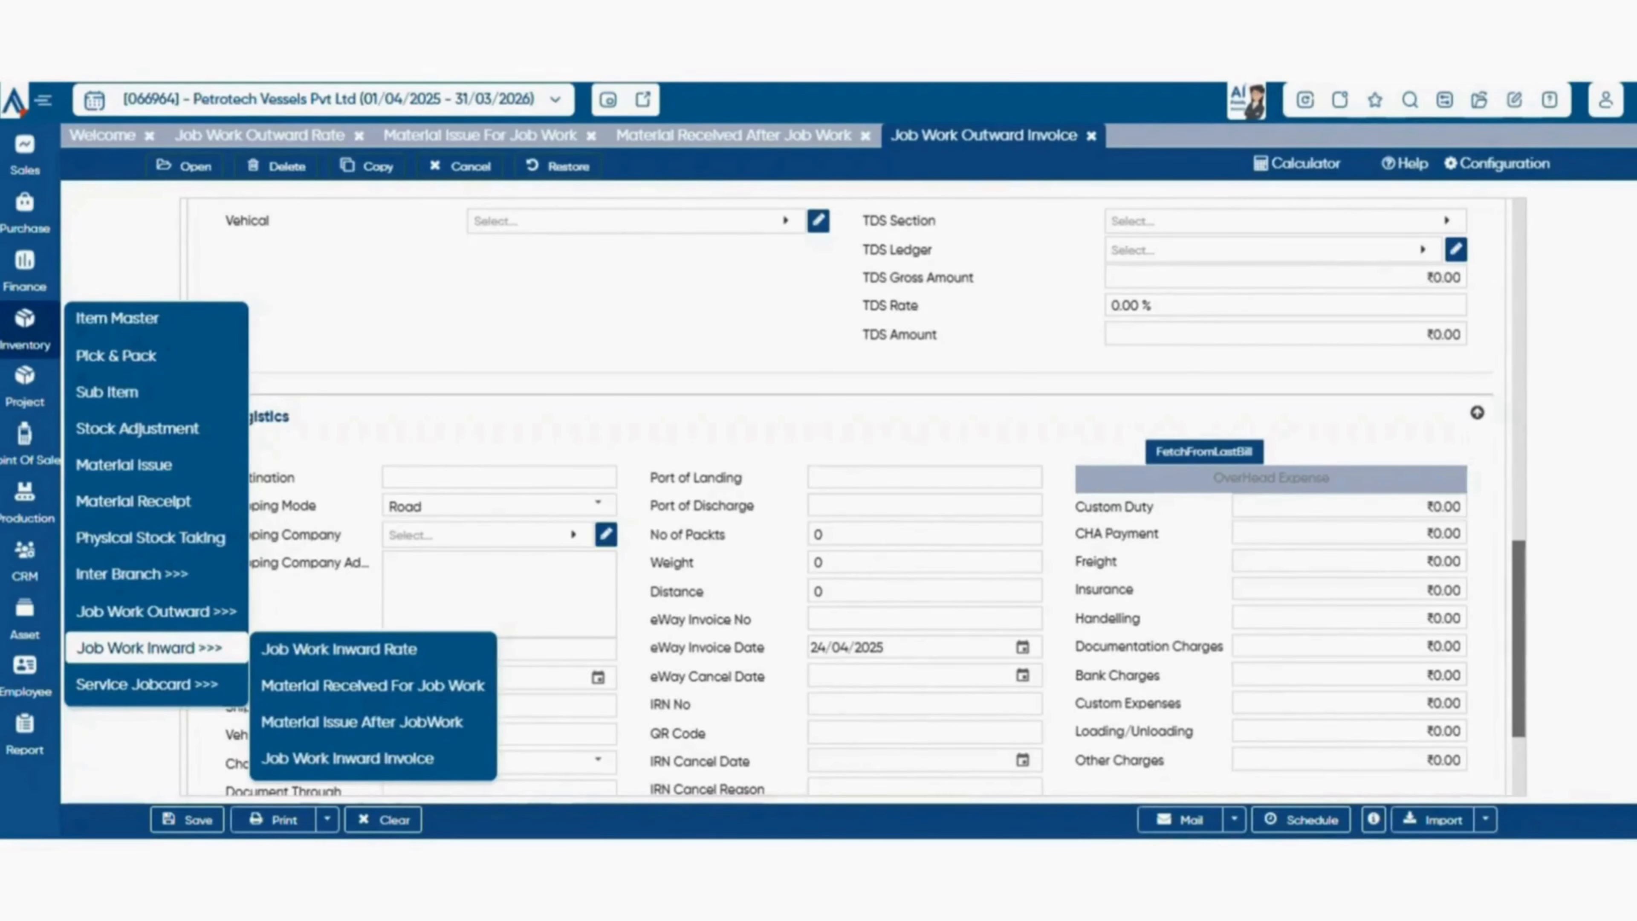
mouse_move(155, 611)
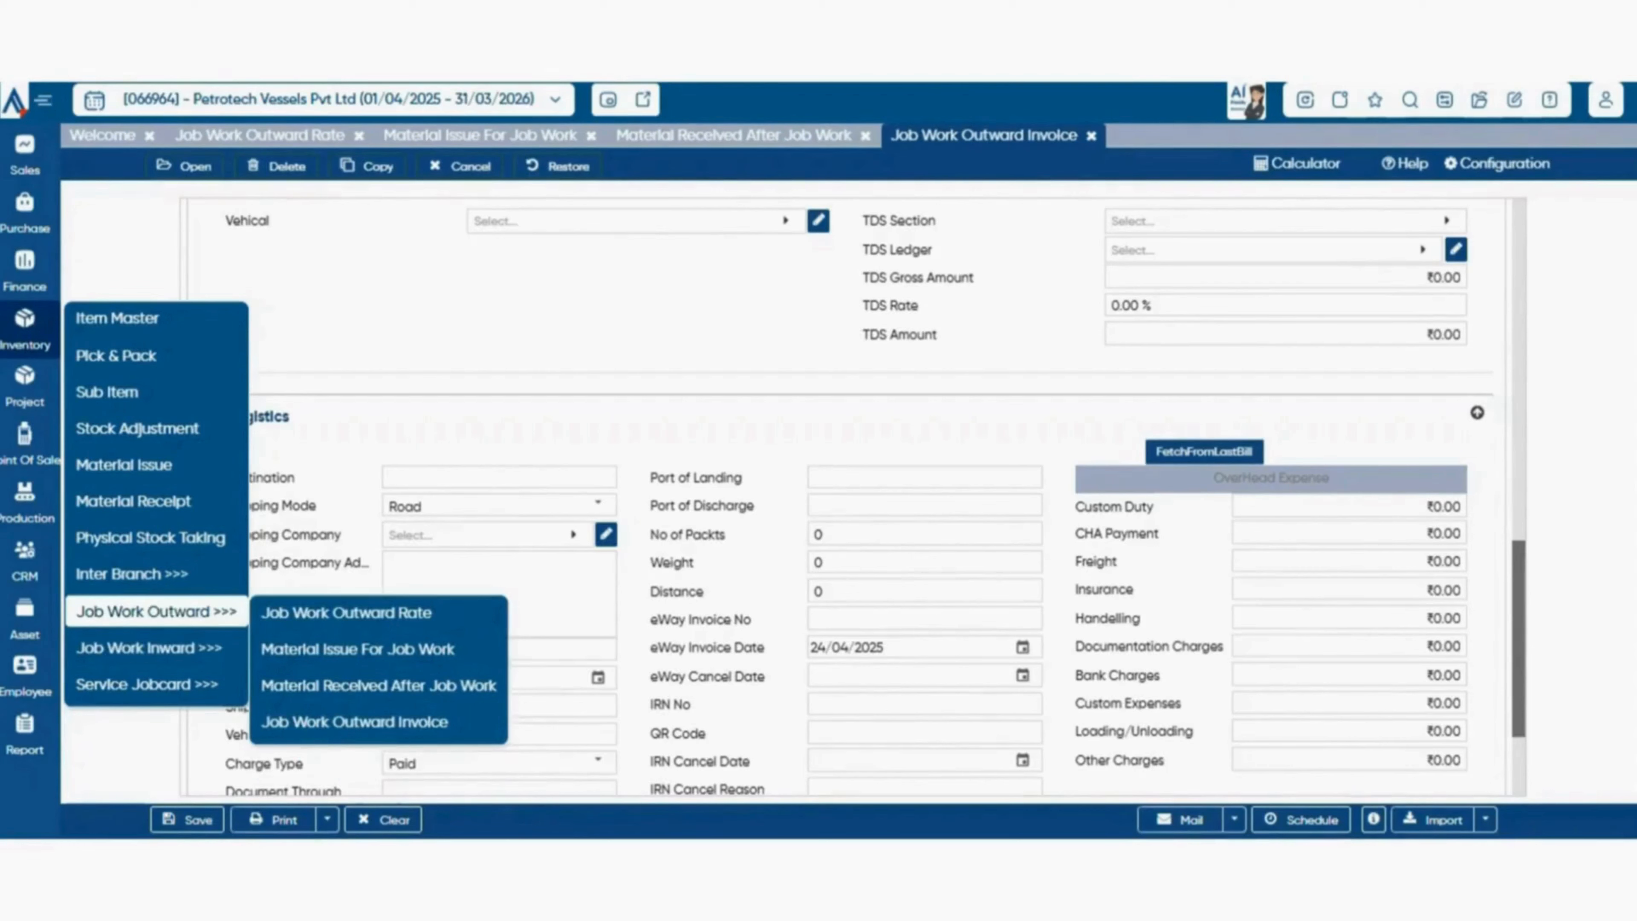
left_click(340, 649)
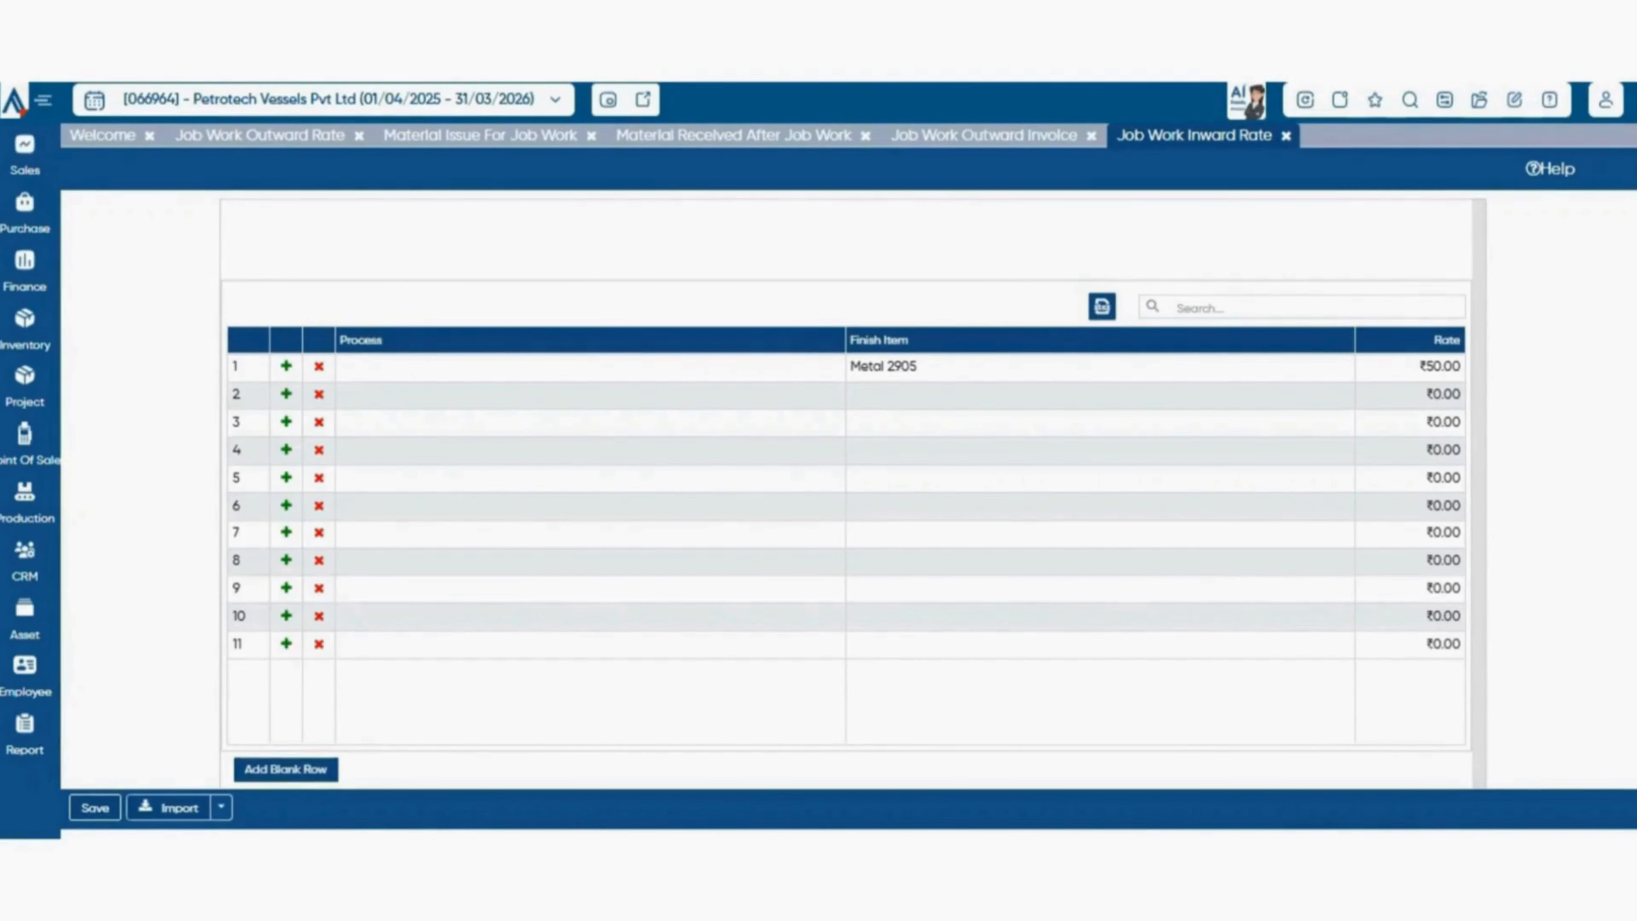
Open the Material Received For Job Work voucher under Job Work Inward and look through its fields.
left_click(24, 329)
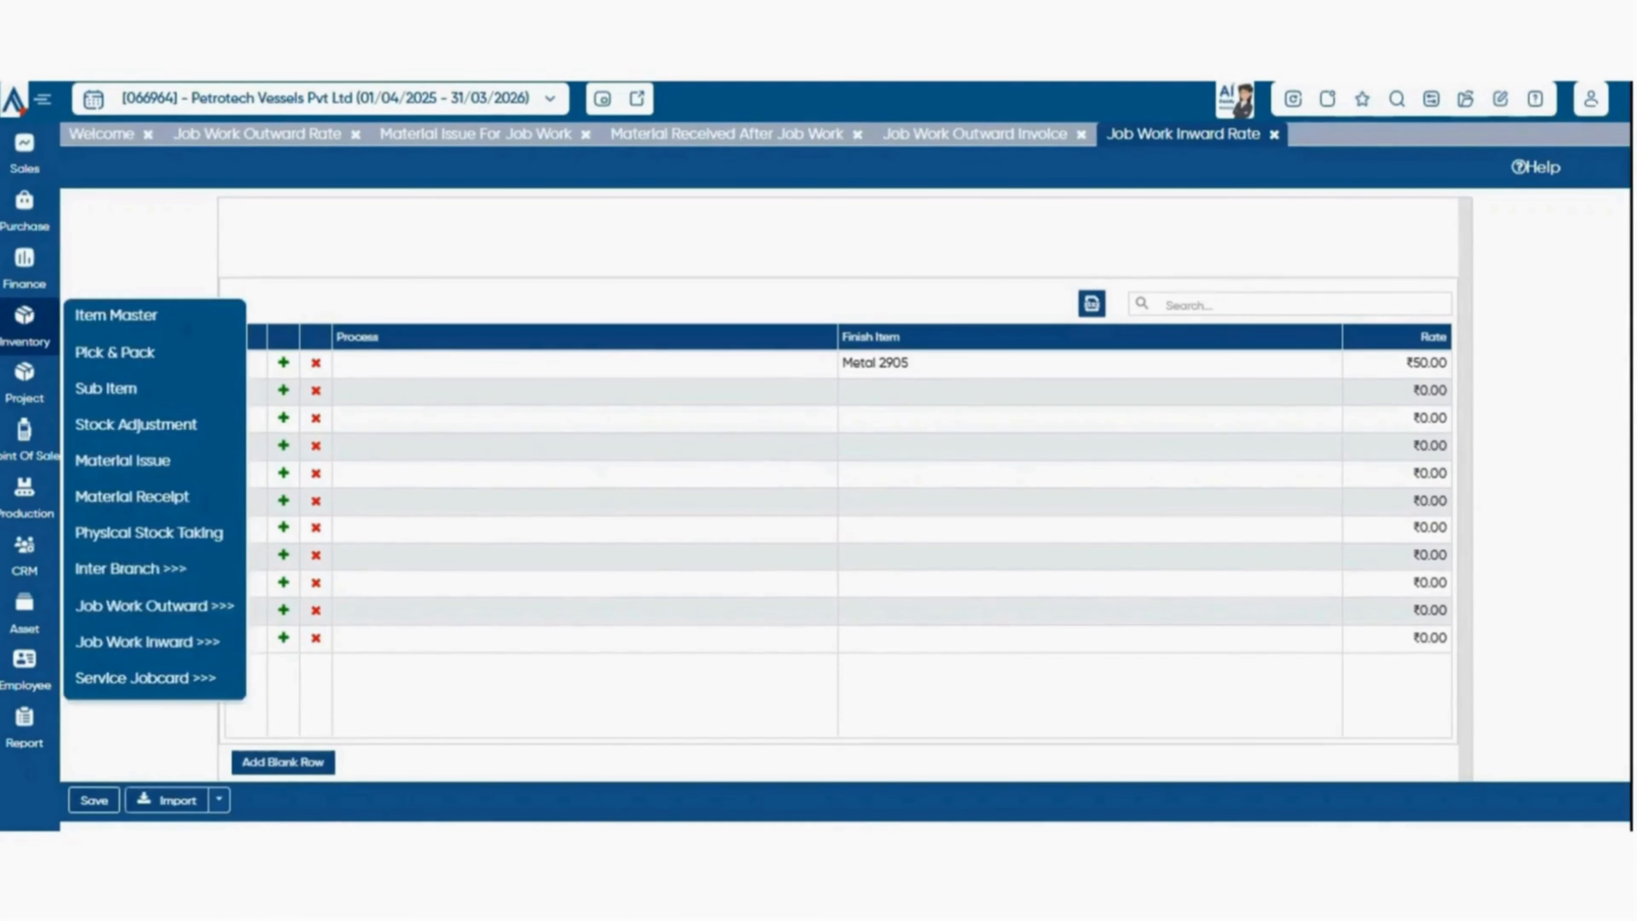
mouse_move(156, 611)
mouse_move(149, 642)
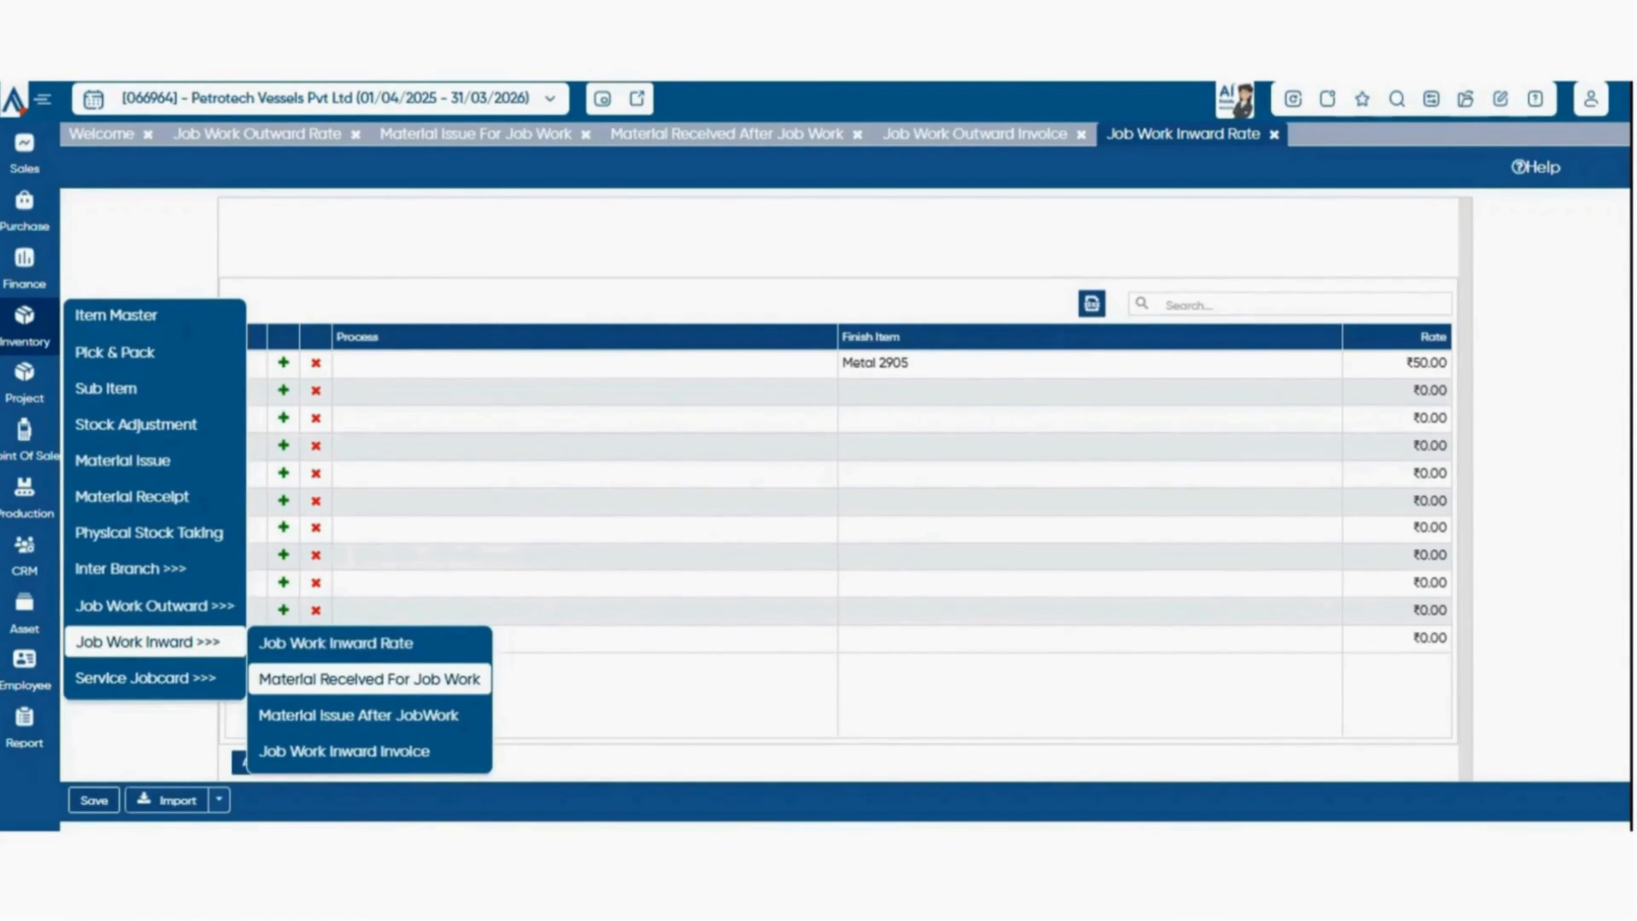
left_click(369, 679)
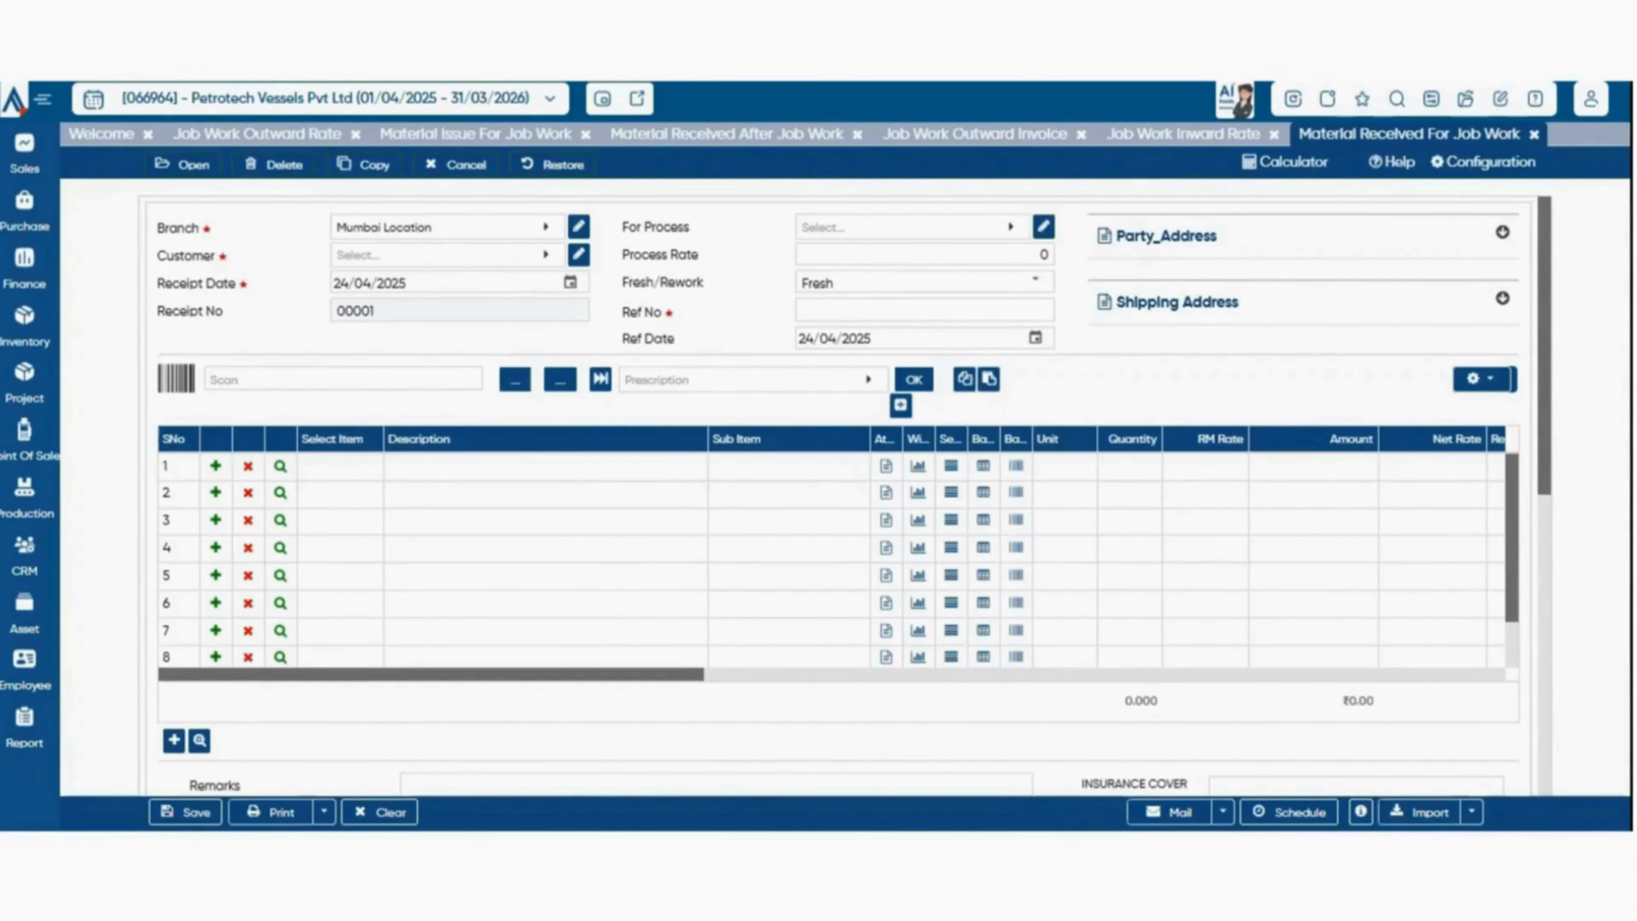
scroll(838, 497, "down", 8)
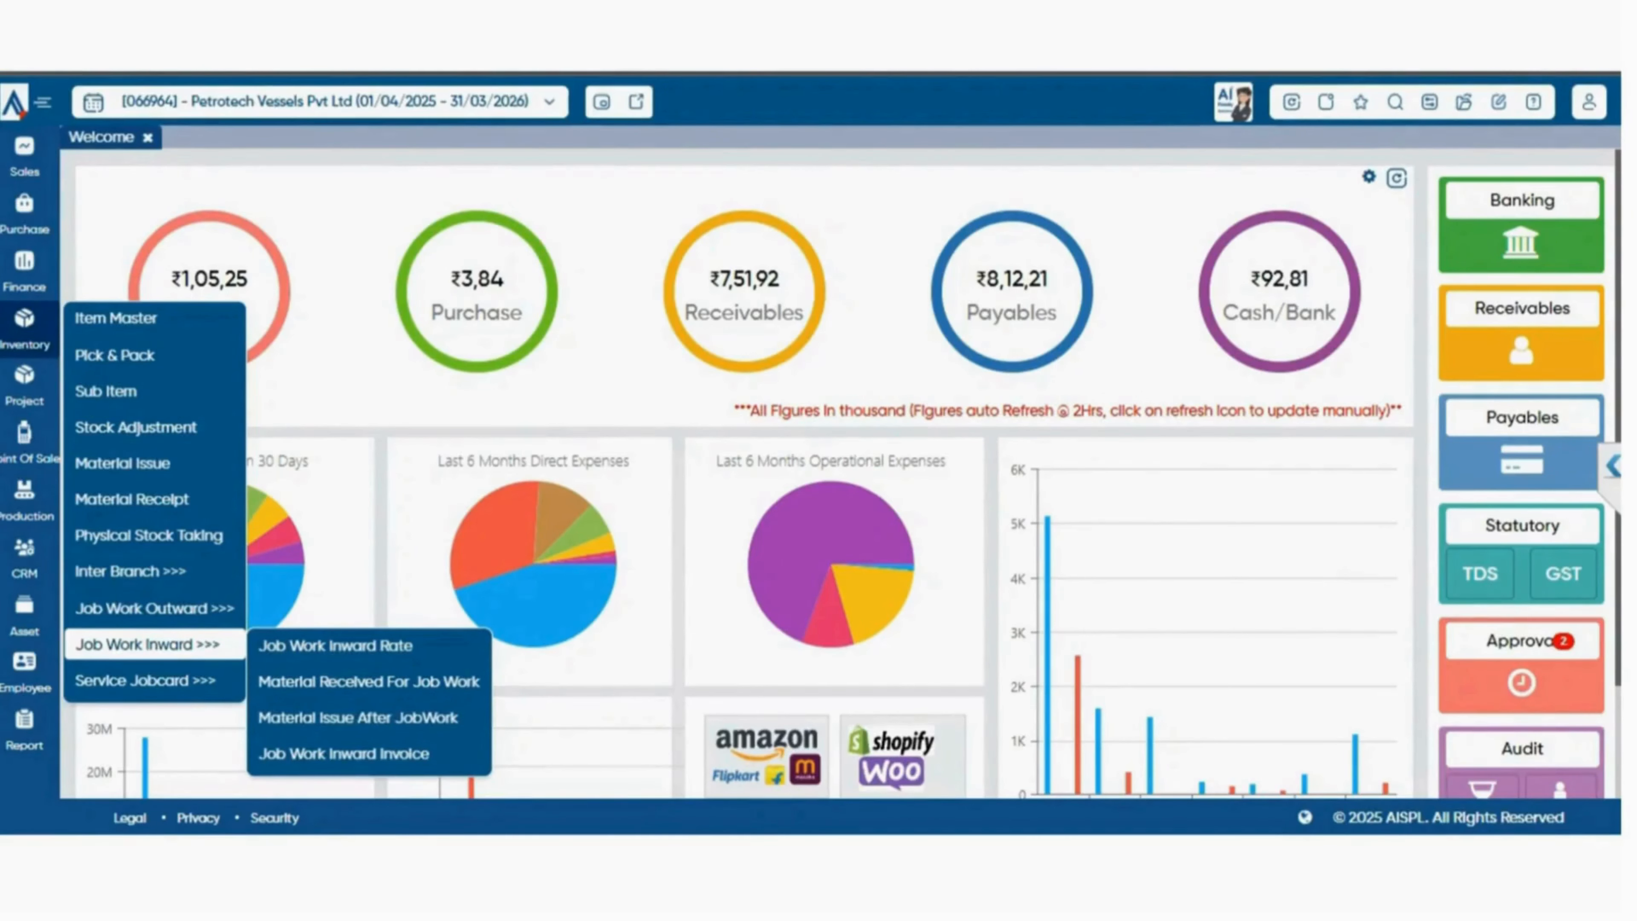
View the Material Issue After JobWork voucher and open the Job Work Inward Invoice.
left_click(358, 718)
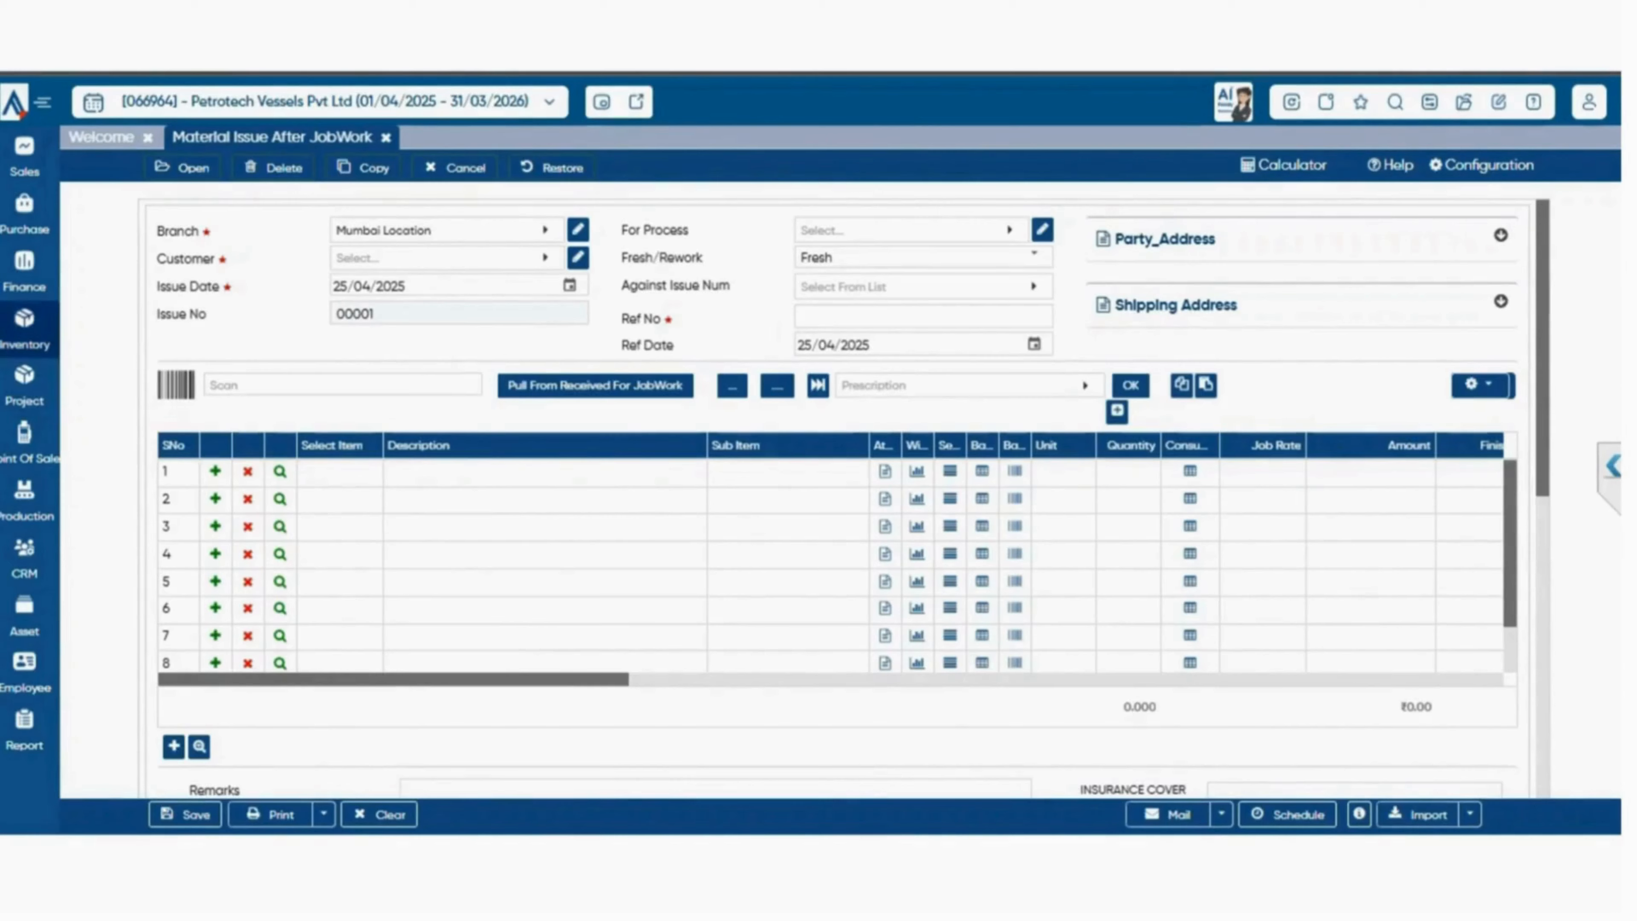
left_click(25, 329)
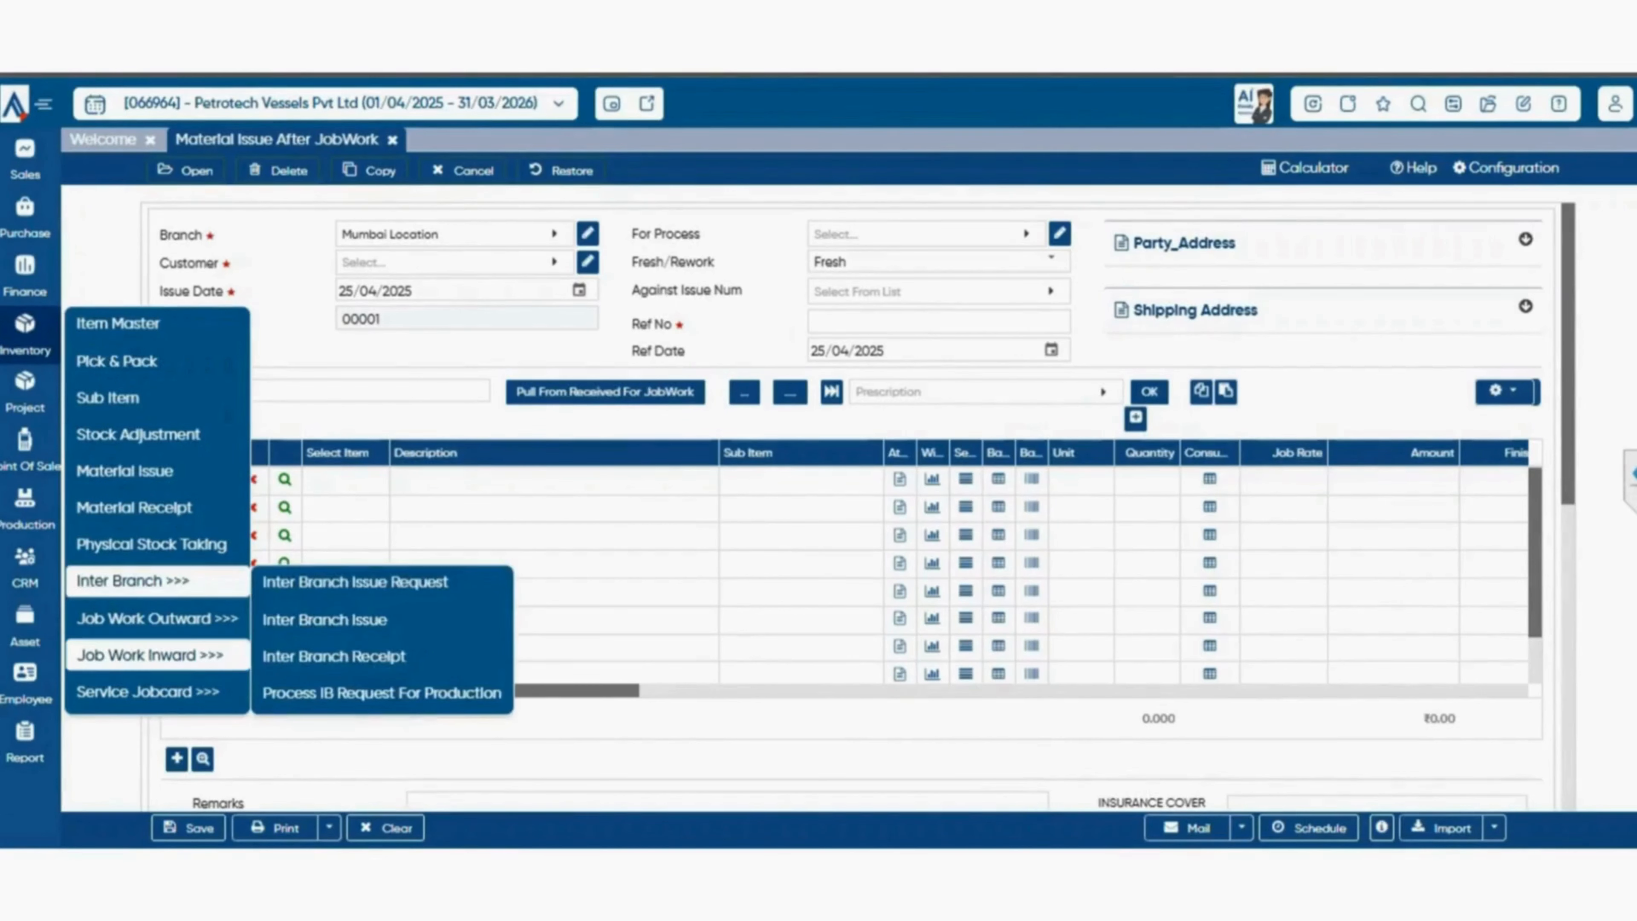
mouse_move(150, 654)
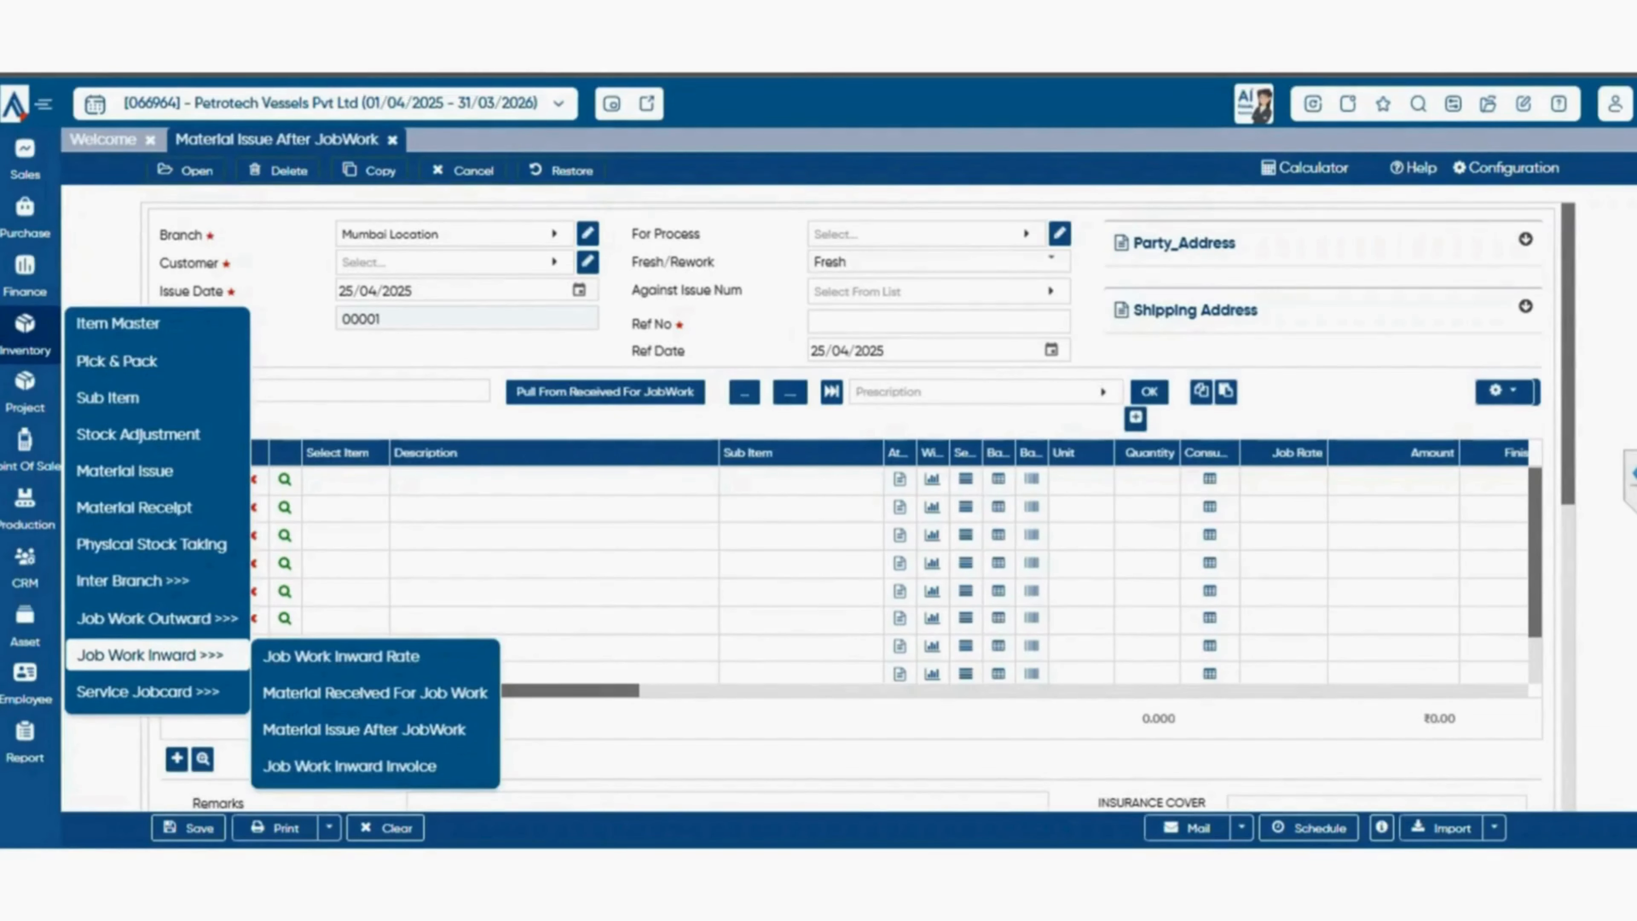
left_click(349, 765)
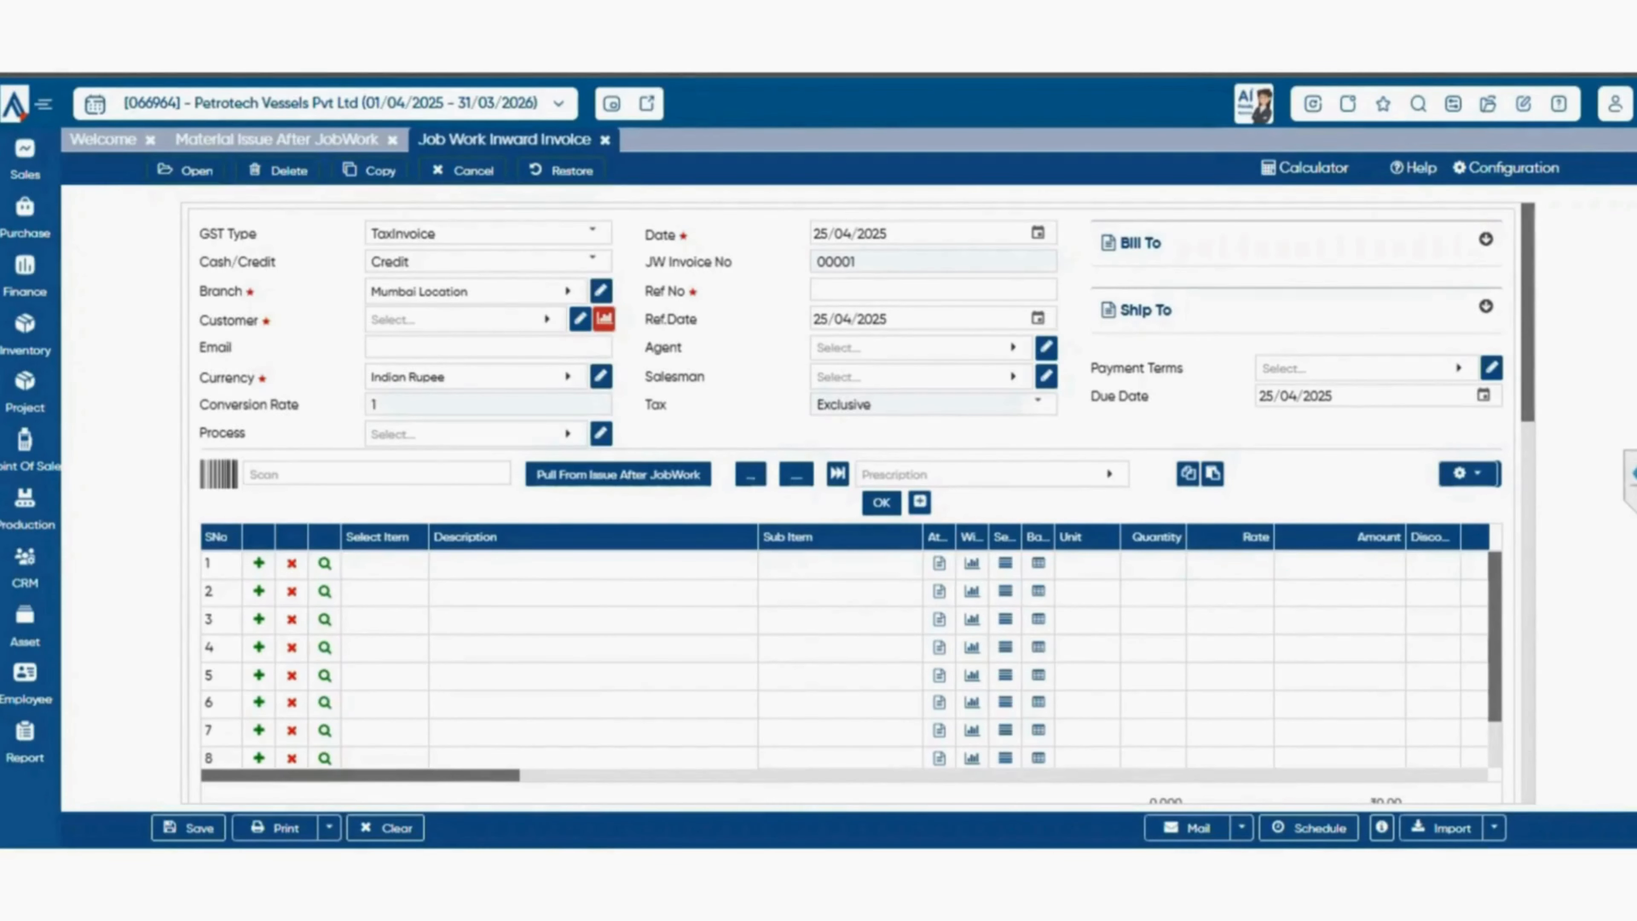
Select A P PRINT N PACK PRIVATE LIMITED as the invoice customer and check the entries available to pull from Issue After JobWork.
left_click(618, 474)
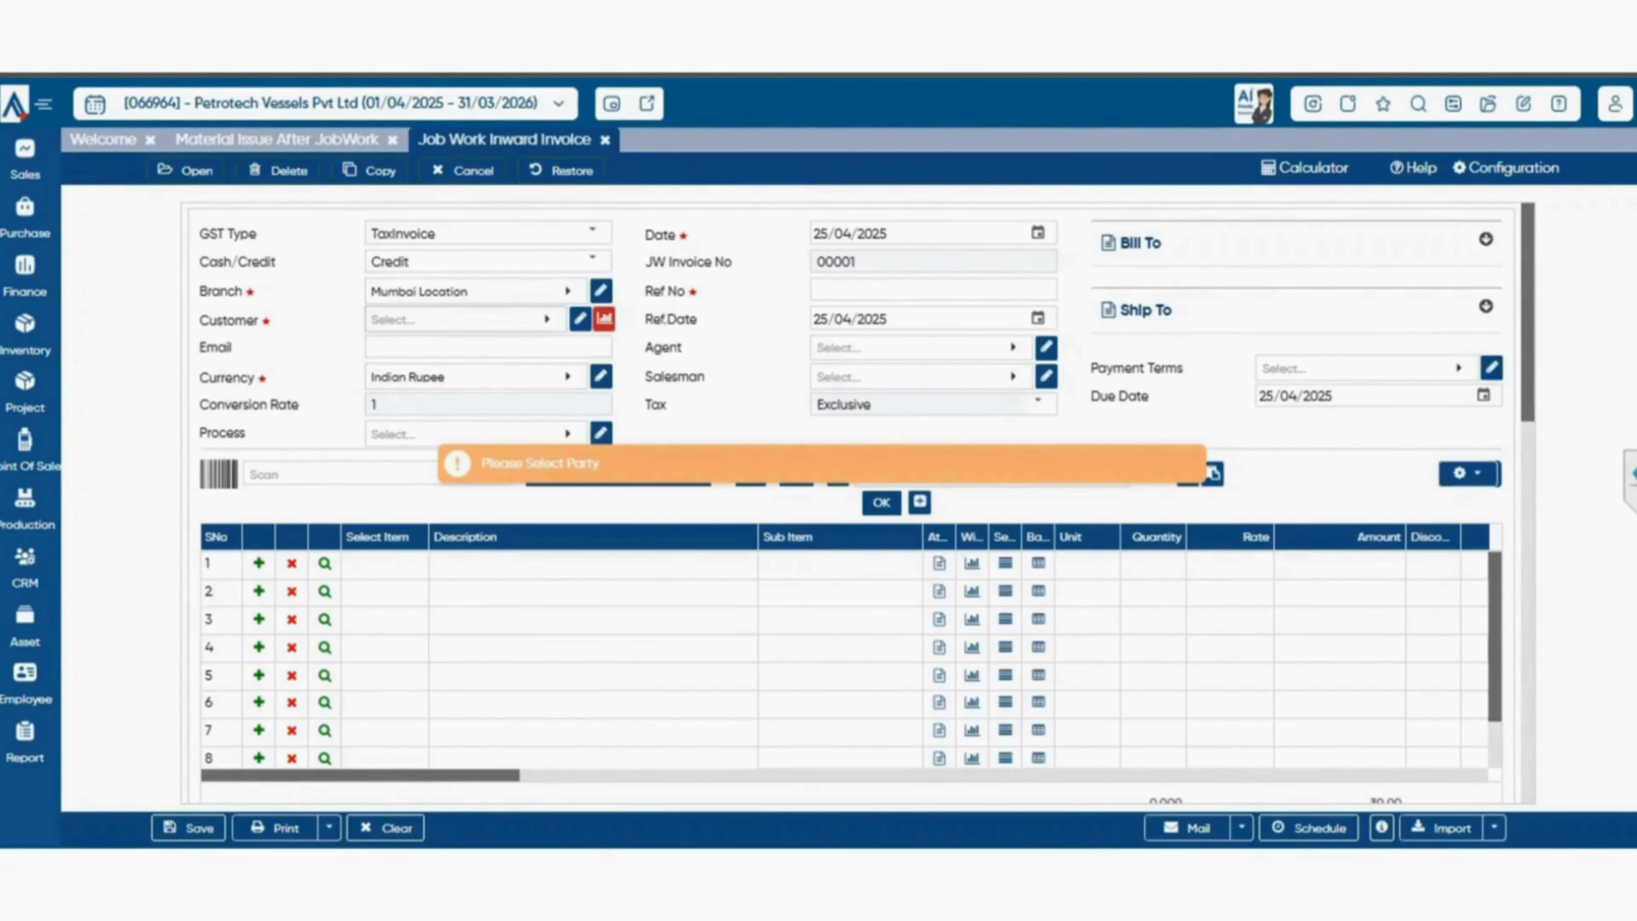
left_click(455, 319)
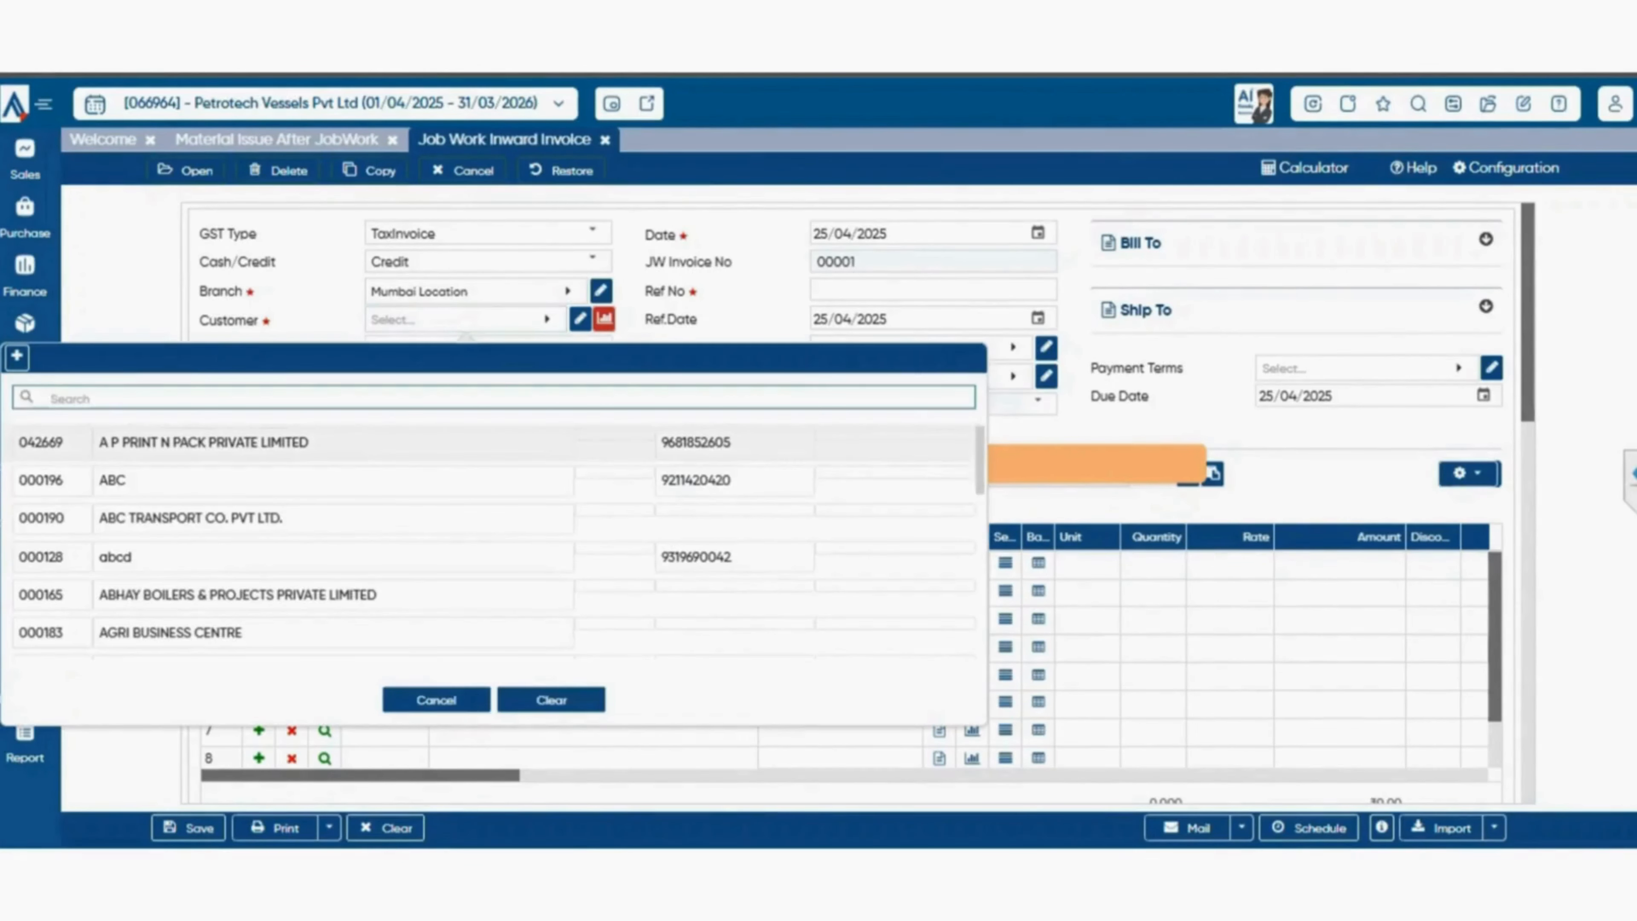
left_click(413, 443)
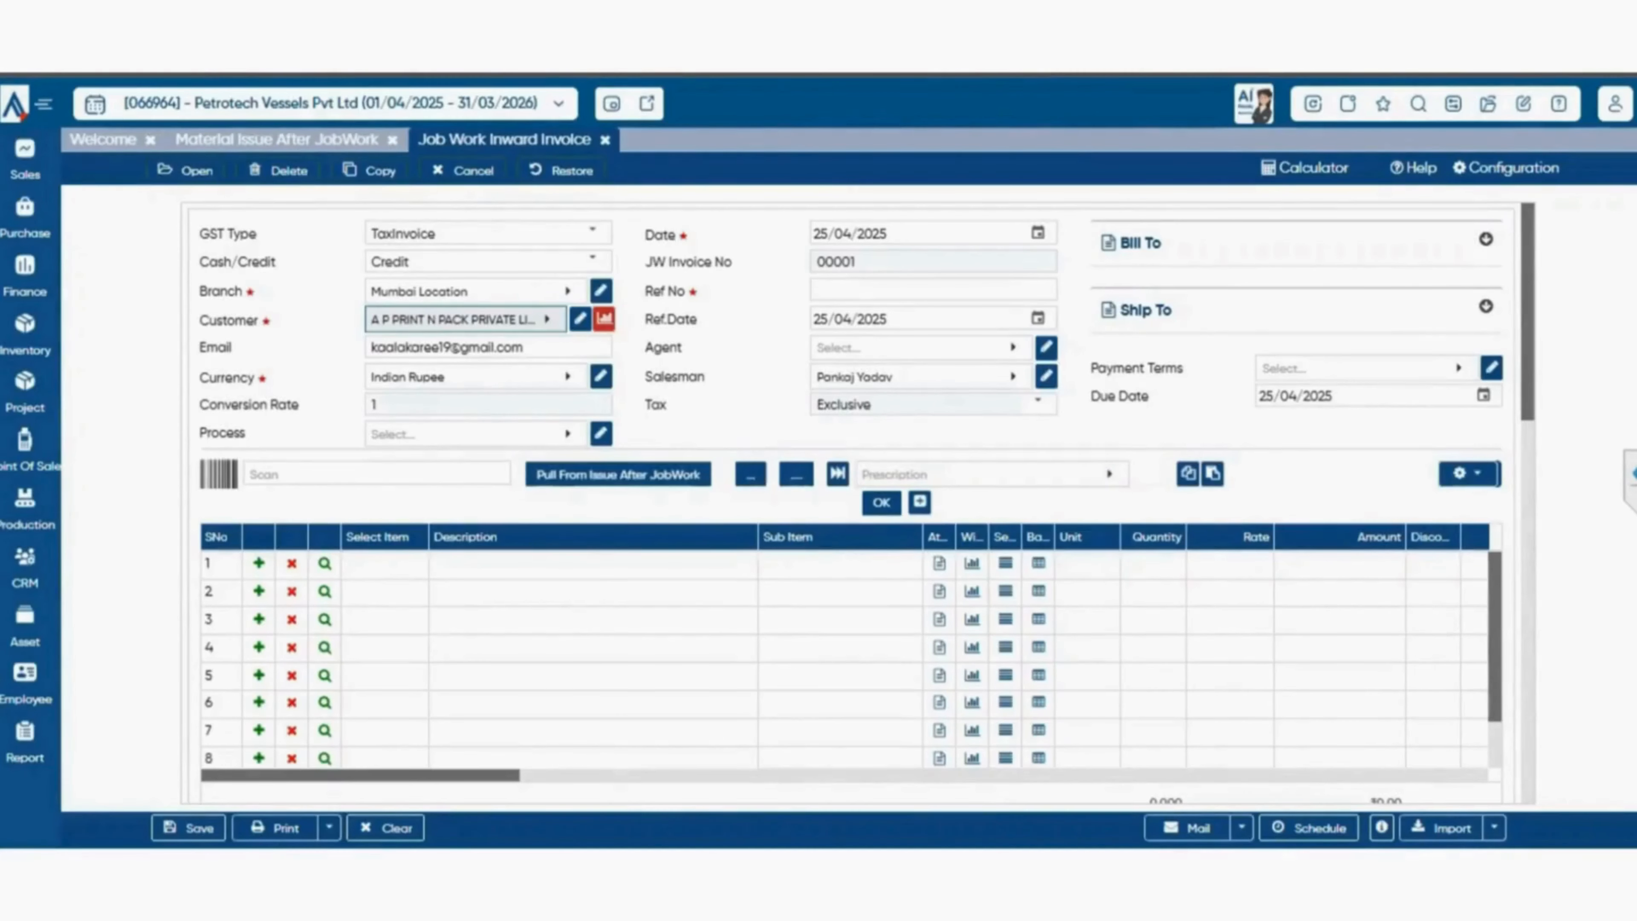
left_click(619, 475)
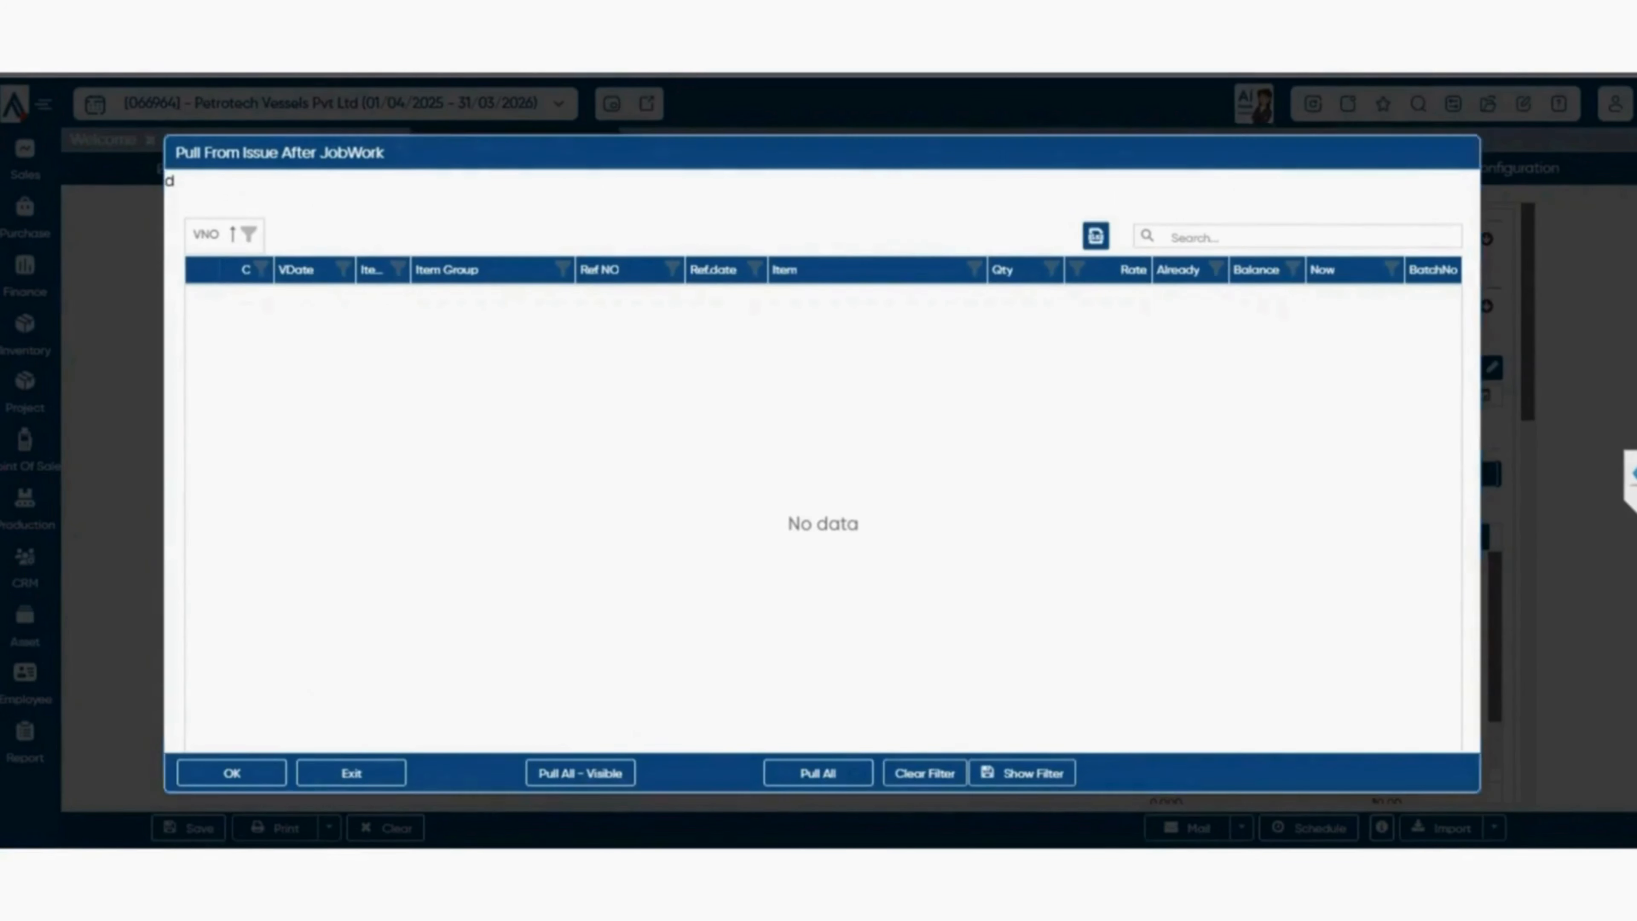
key("Escape")
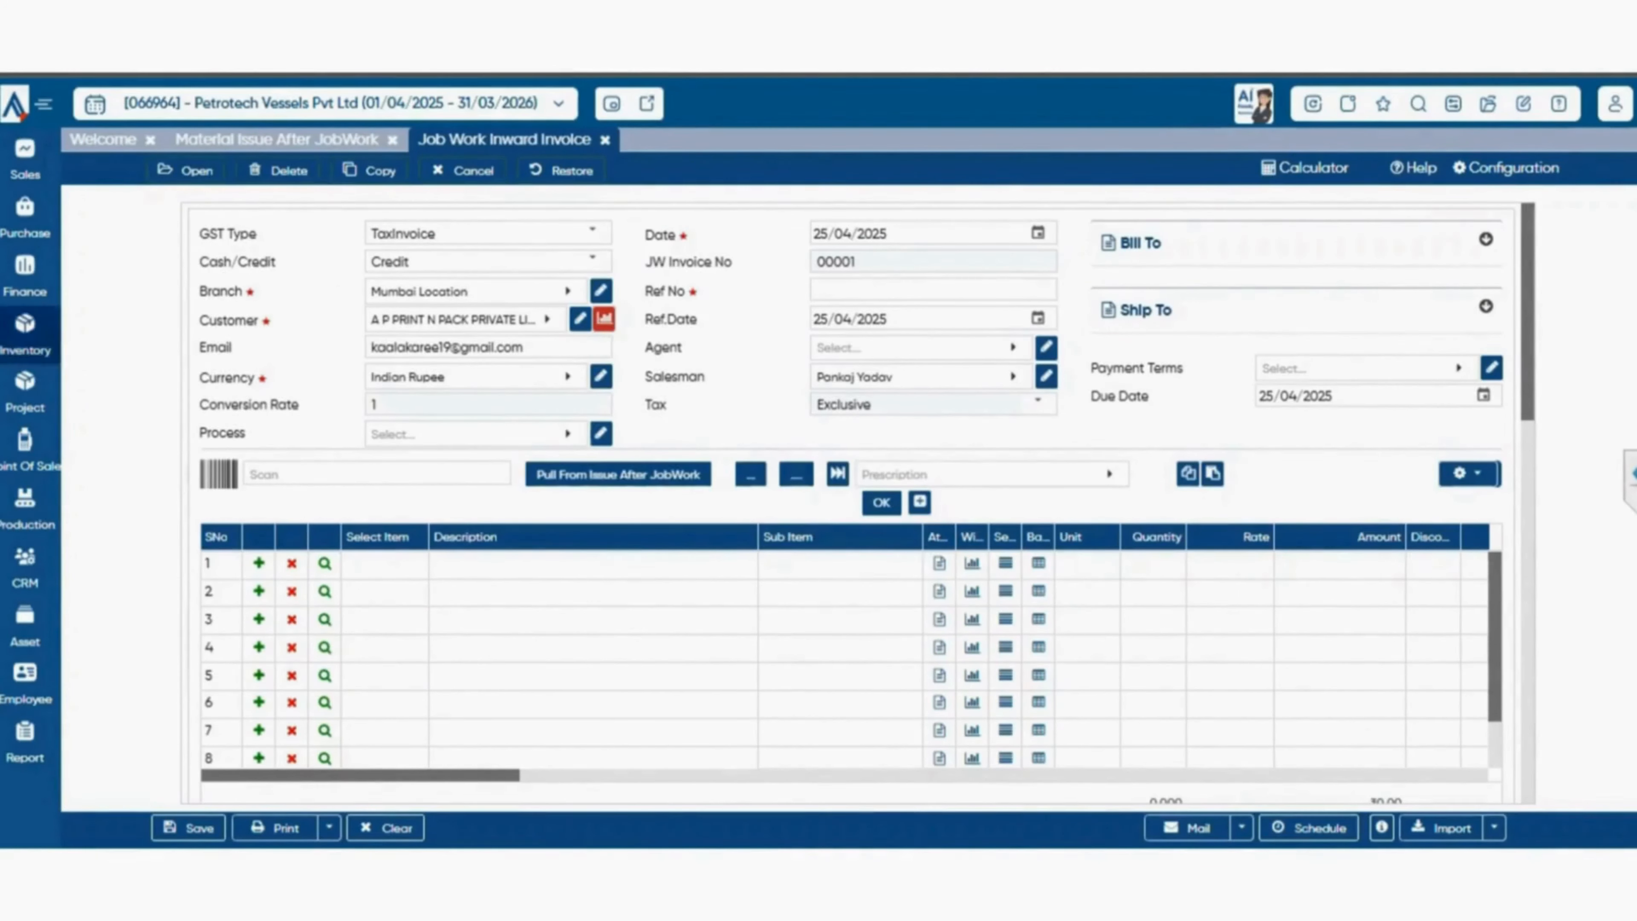
Open the Et_Jobcard form under Service Jobcard and select A P PRINT N PACK PRIVATE LIMITED as the customer.
left_click(26, 336)
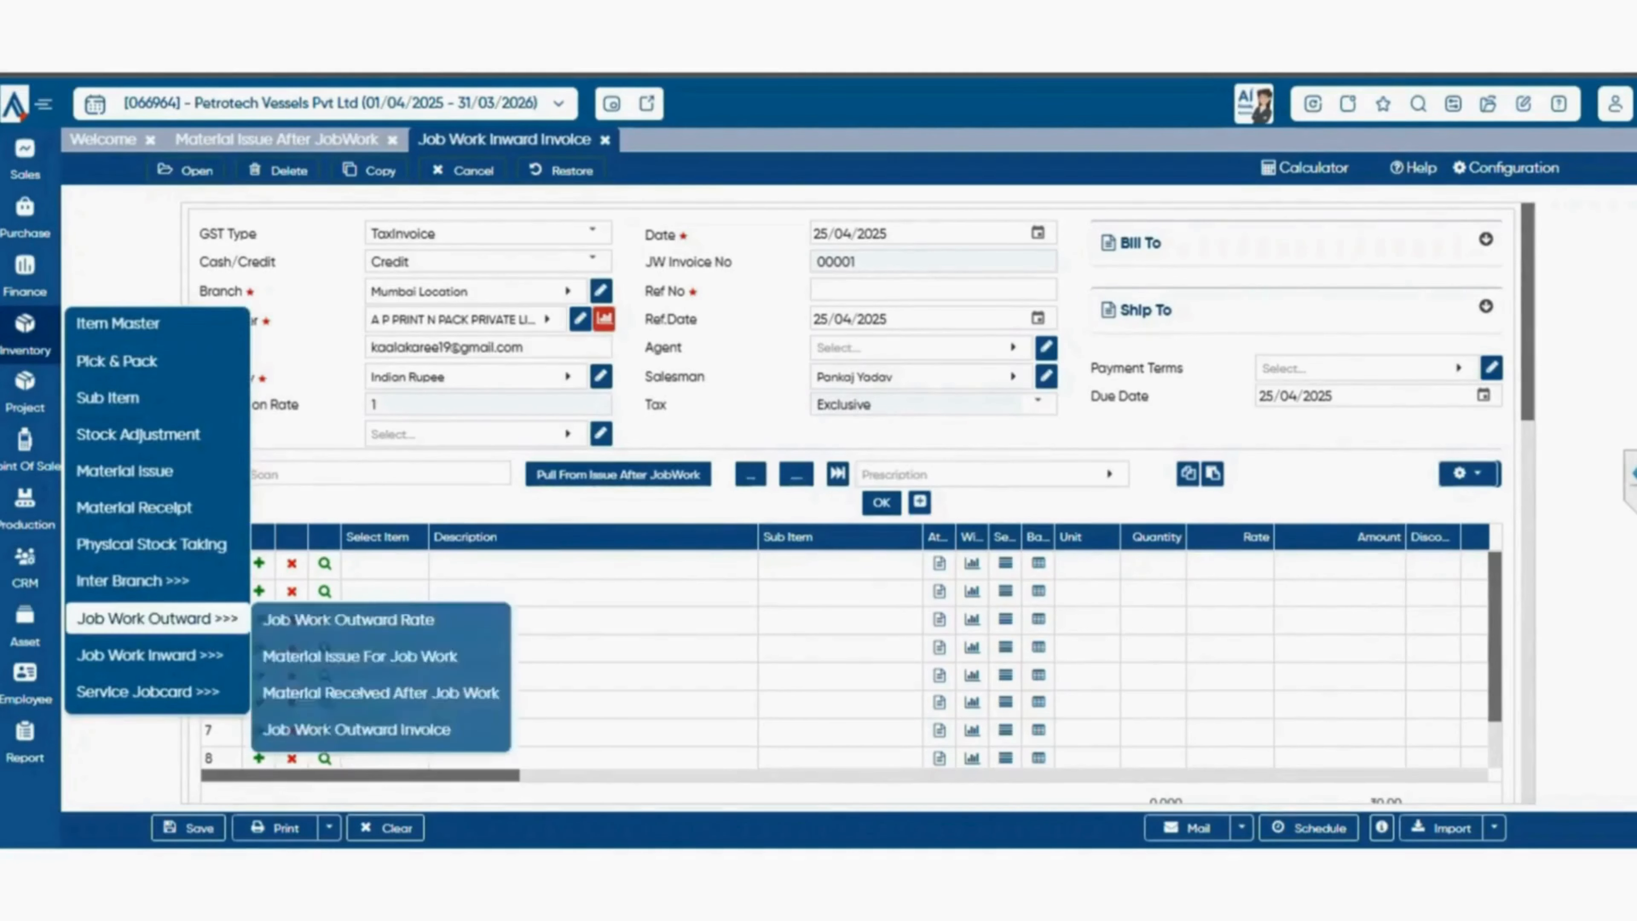
mouse_move(148, 692)
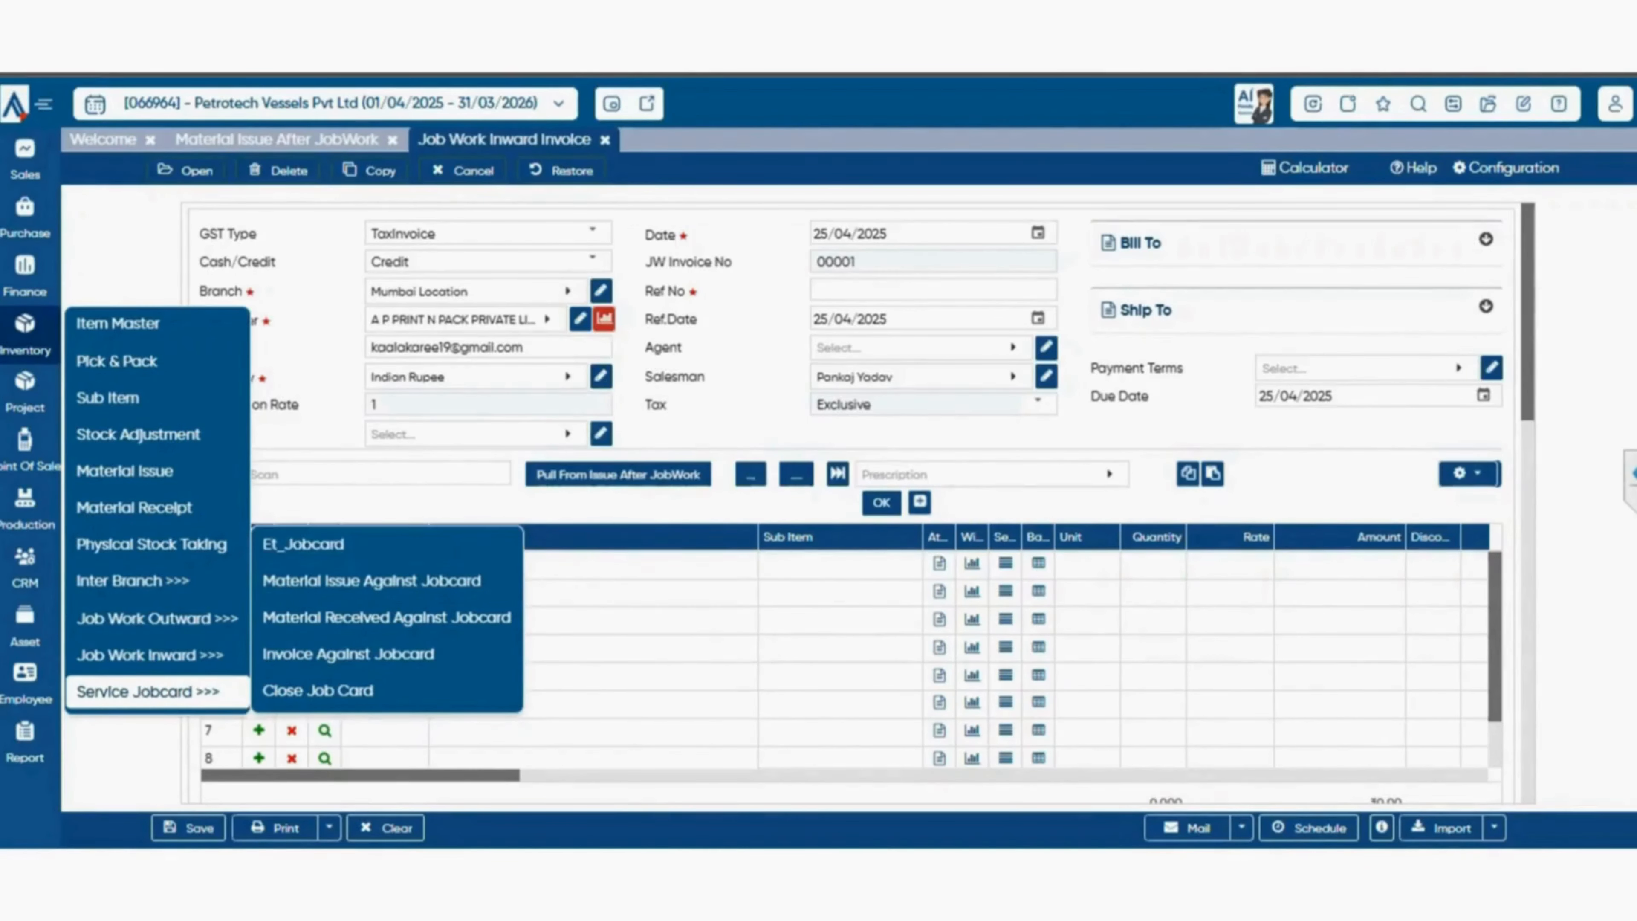
left_click(303, 543)
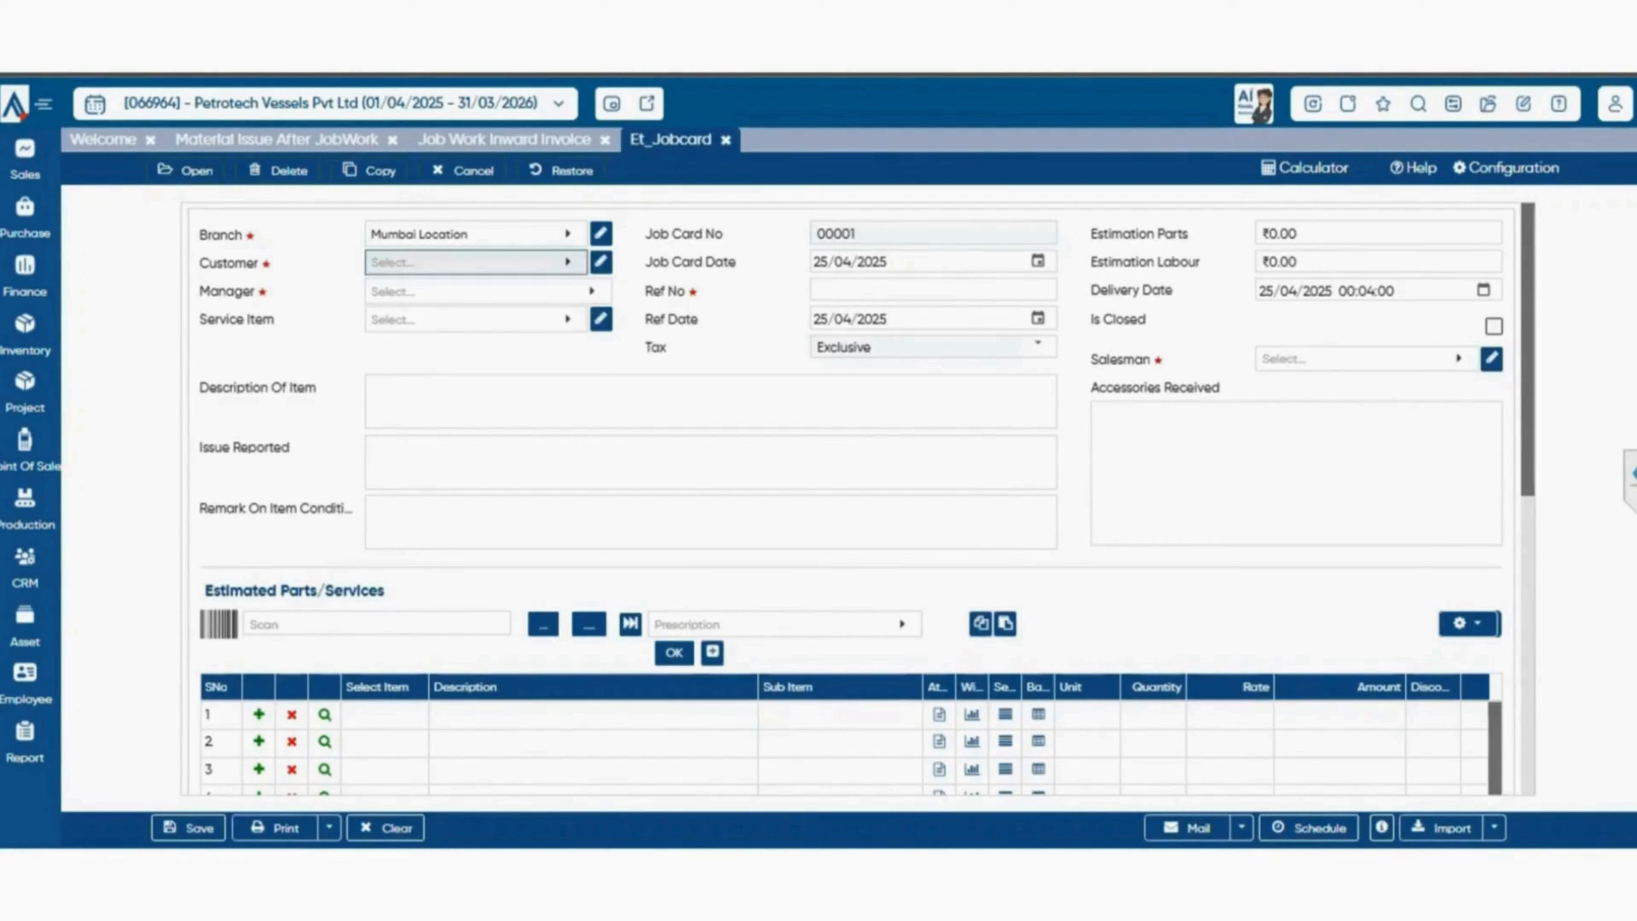
left_click(471, 262)
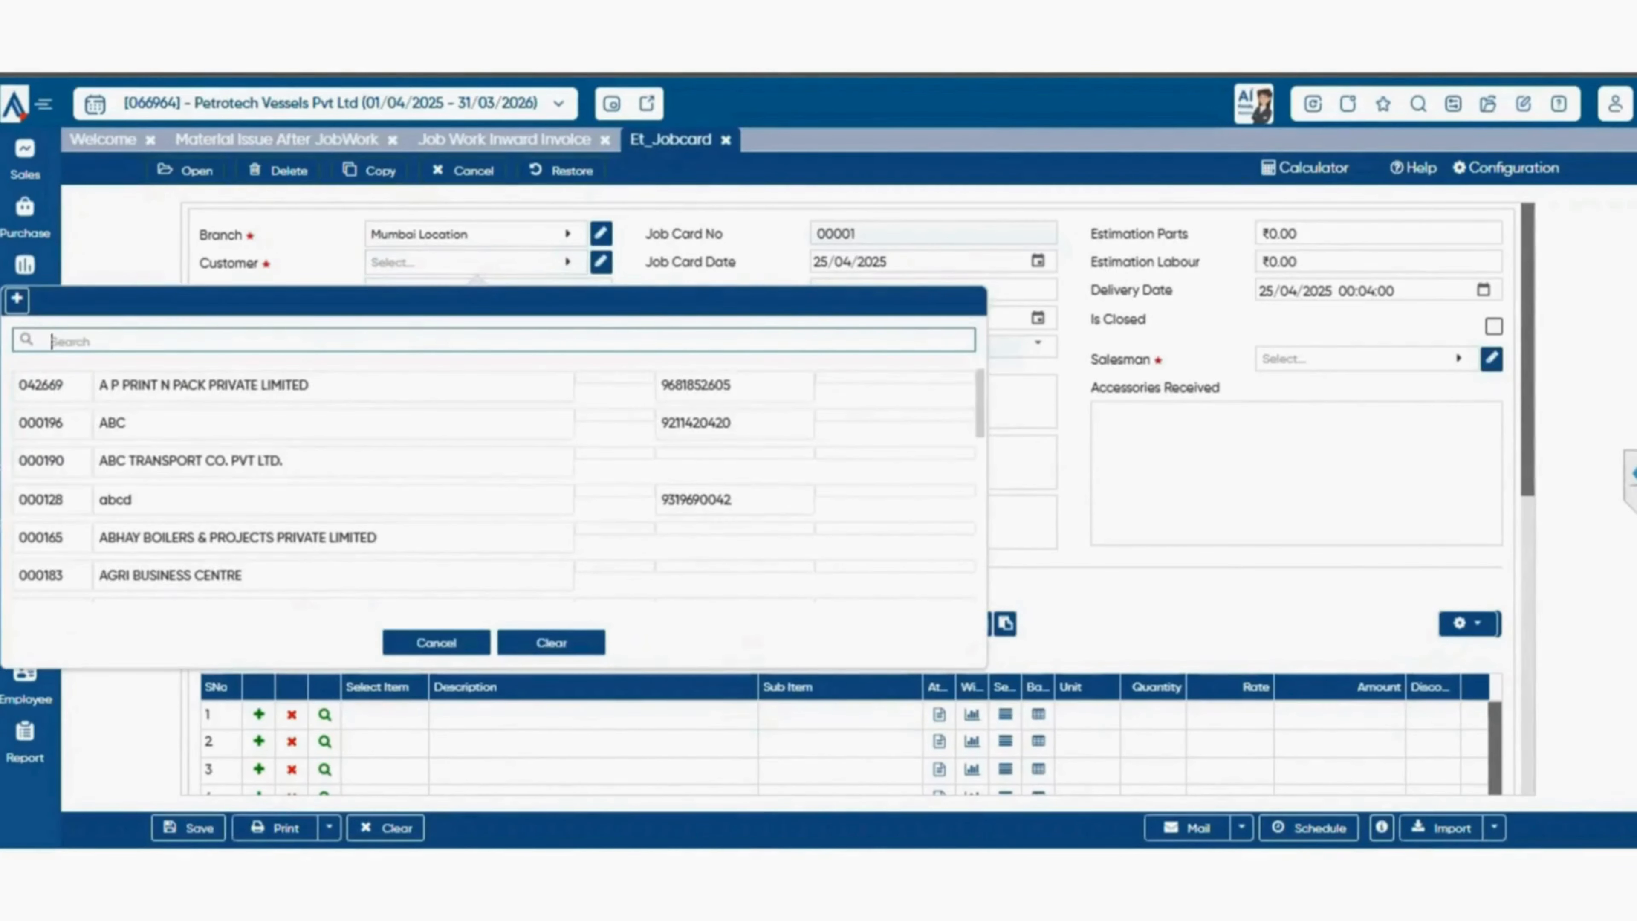
left_click(439, 386)
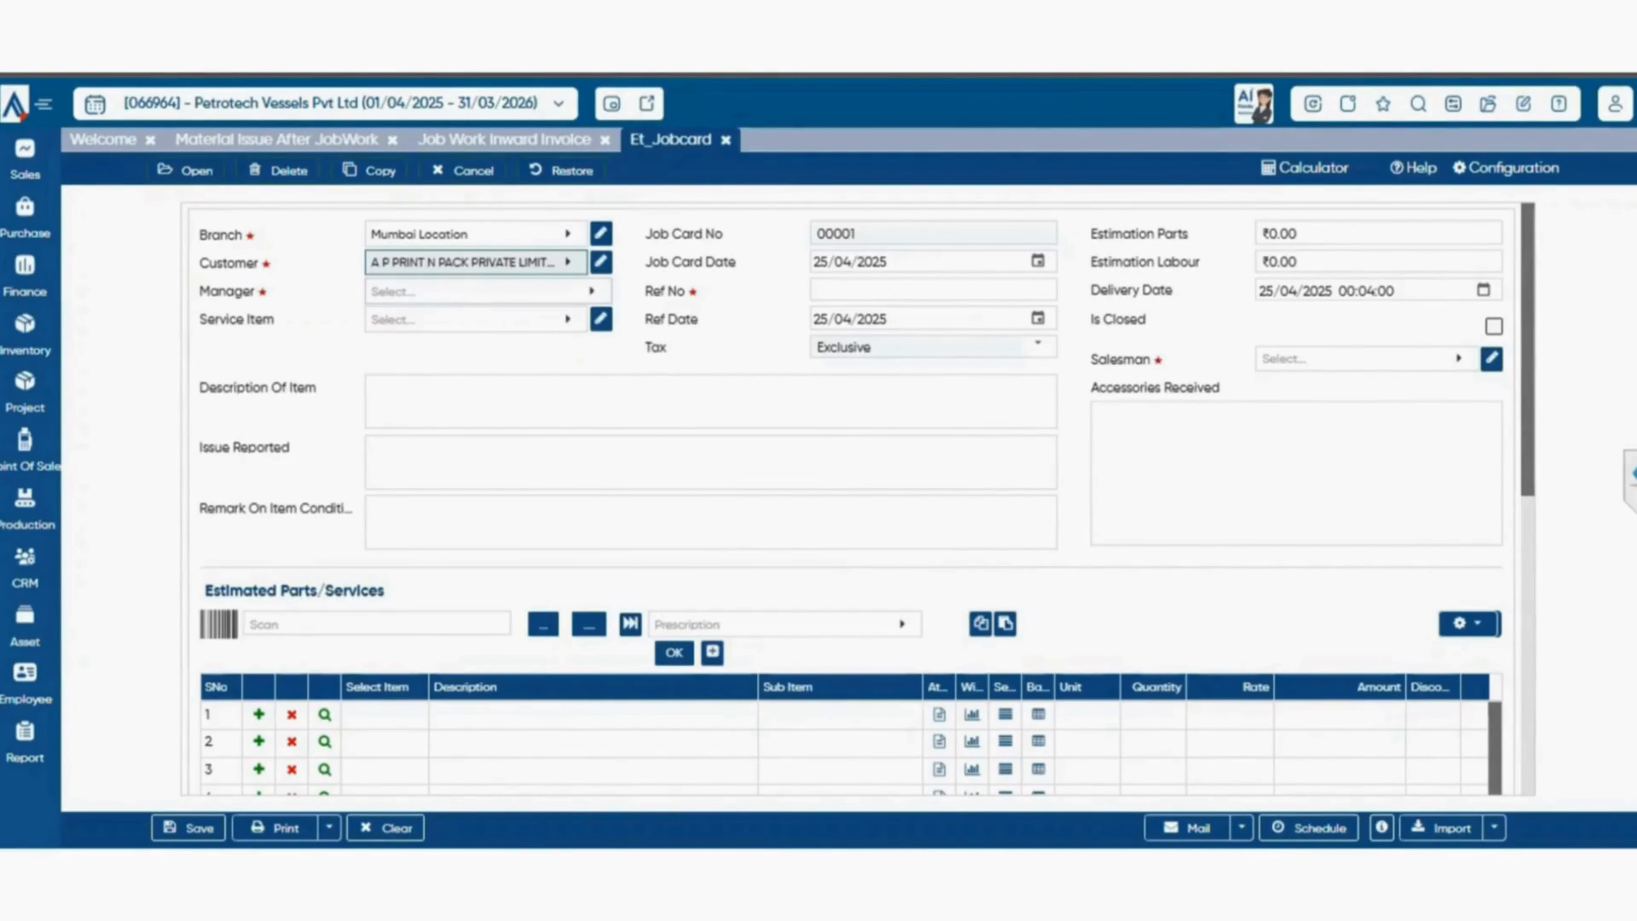
Assign the person listed with the code User as the job card's manager.
left_click(477, 291)
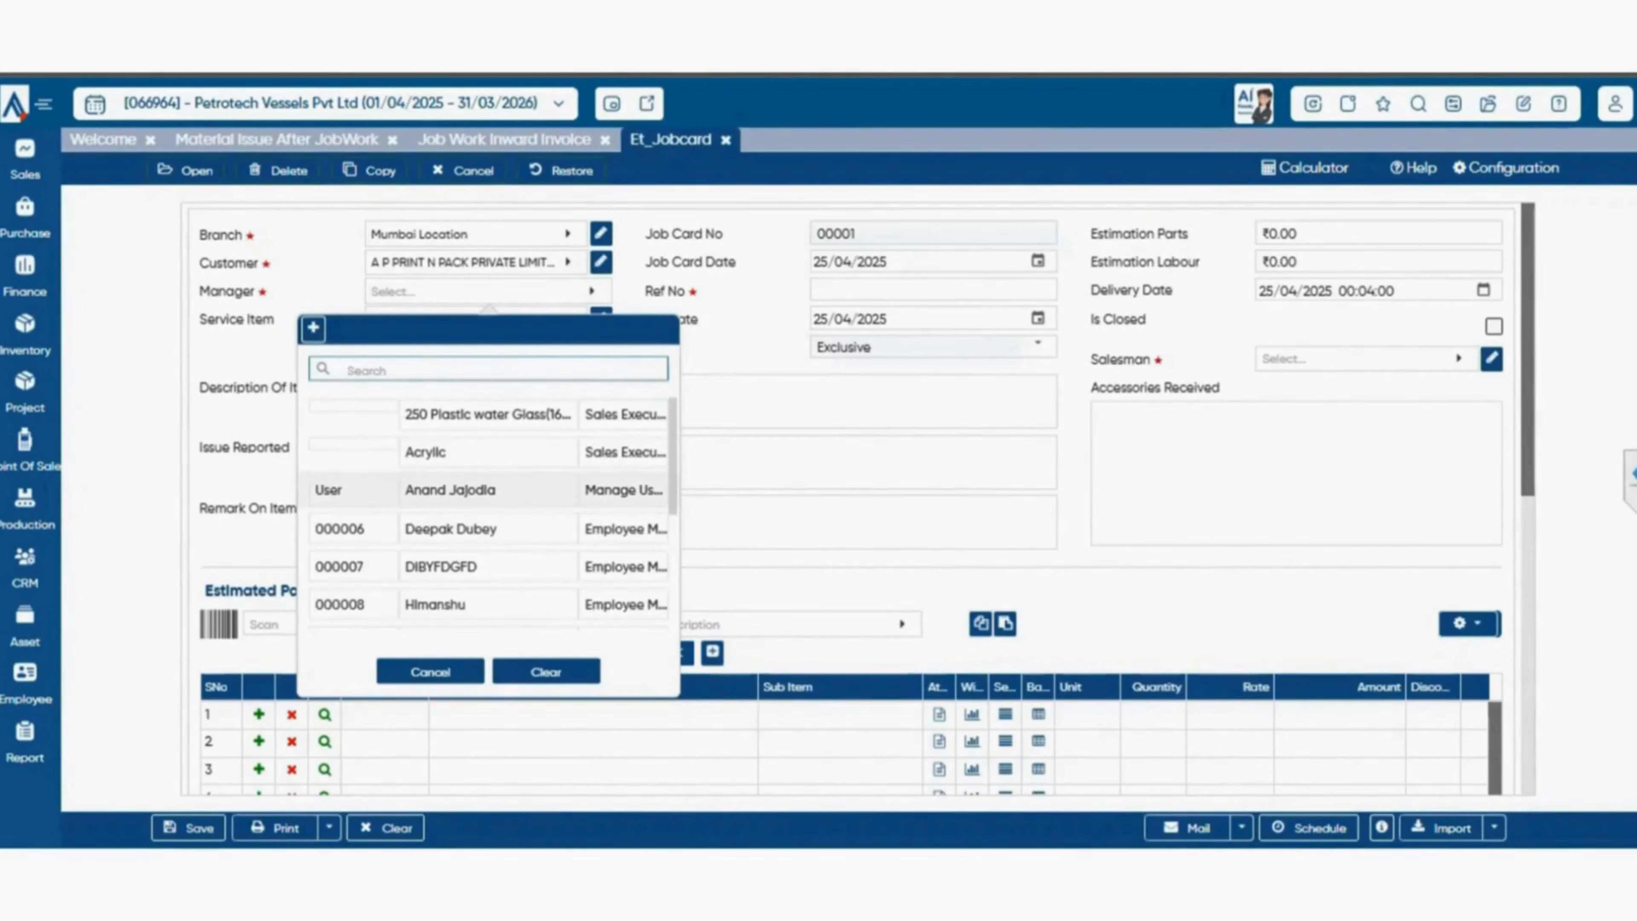
left_click(450, 489)
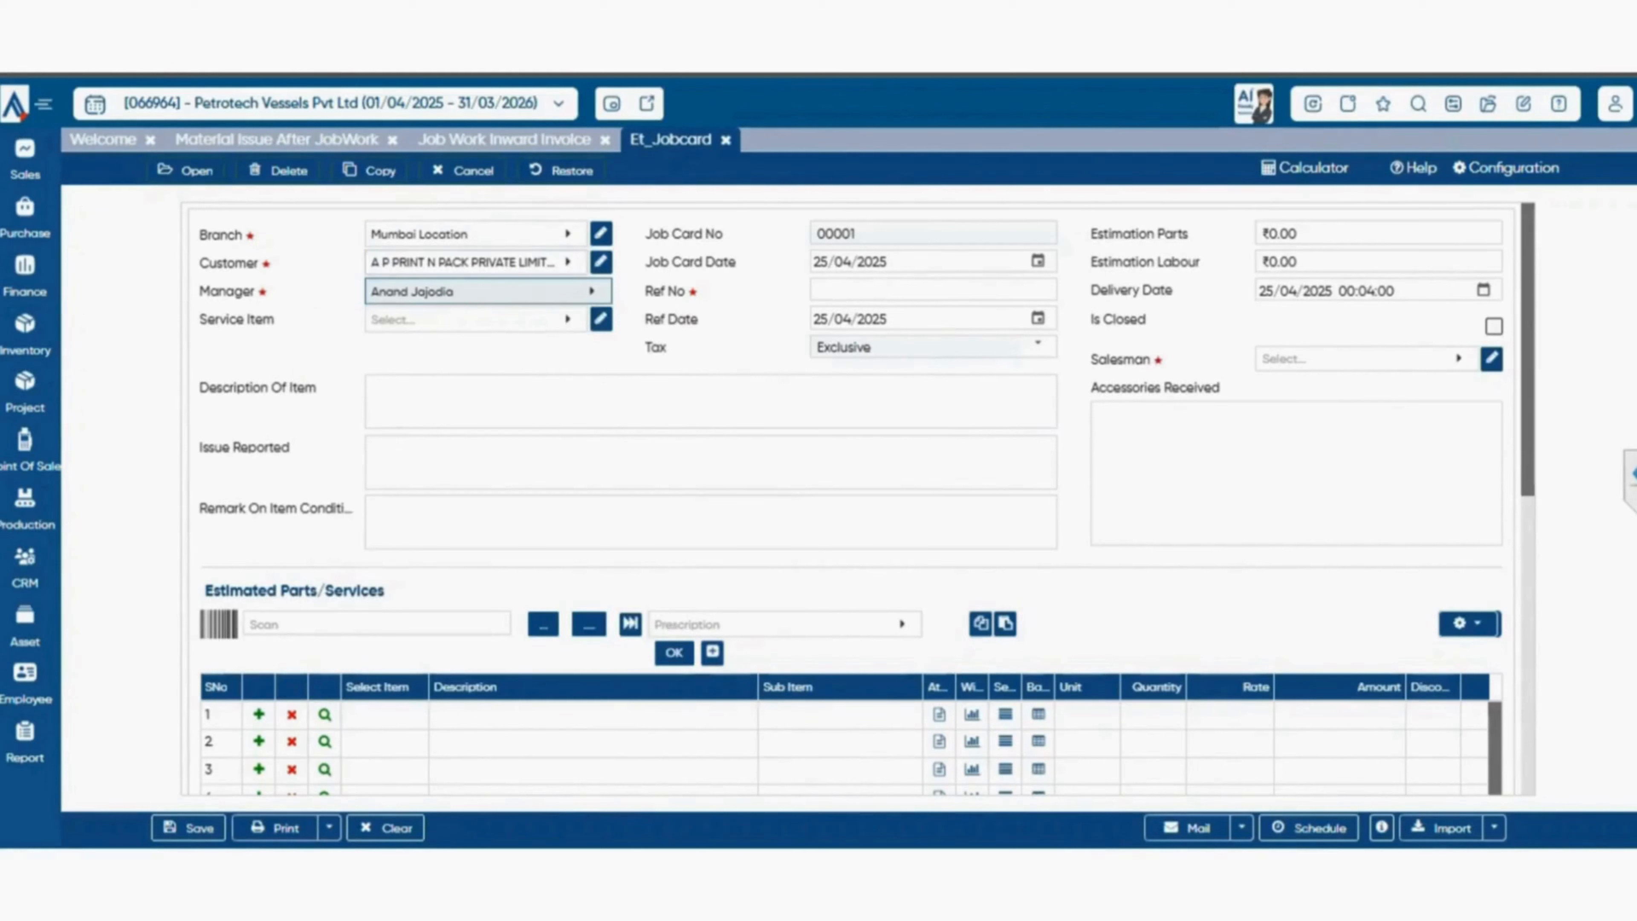
left_click(488, 291)
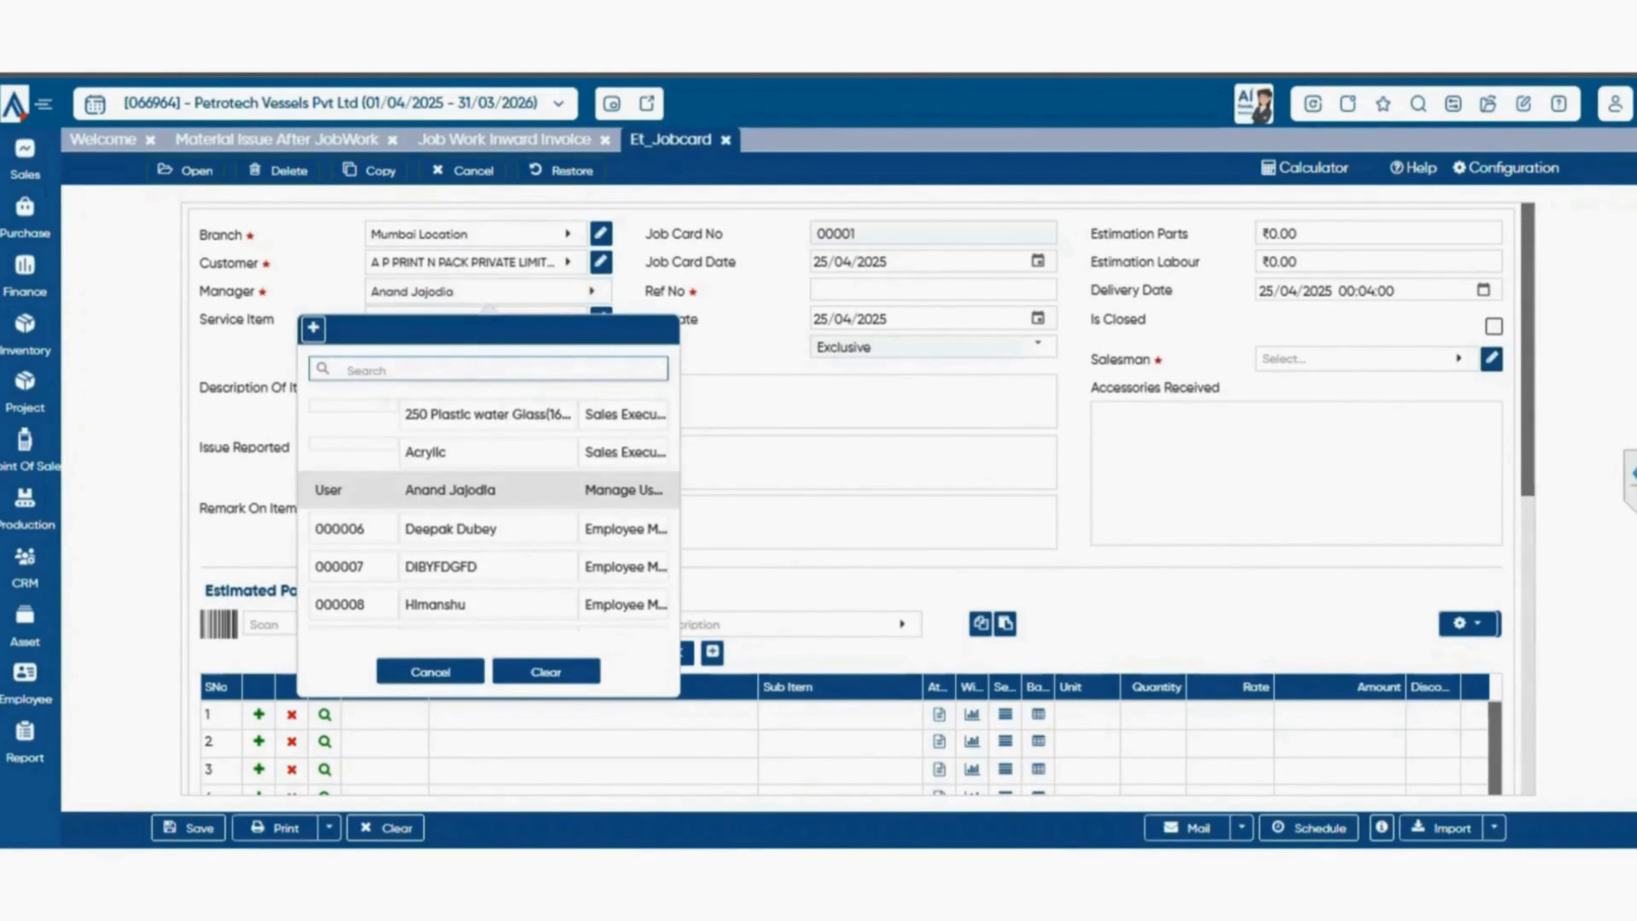
key("Escape")
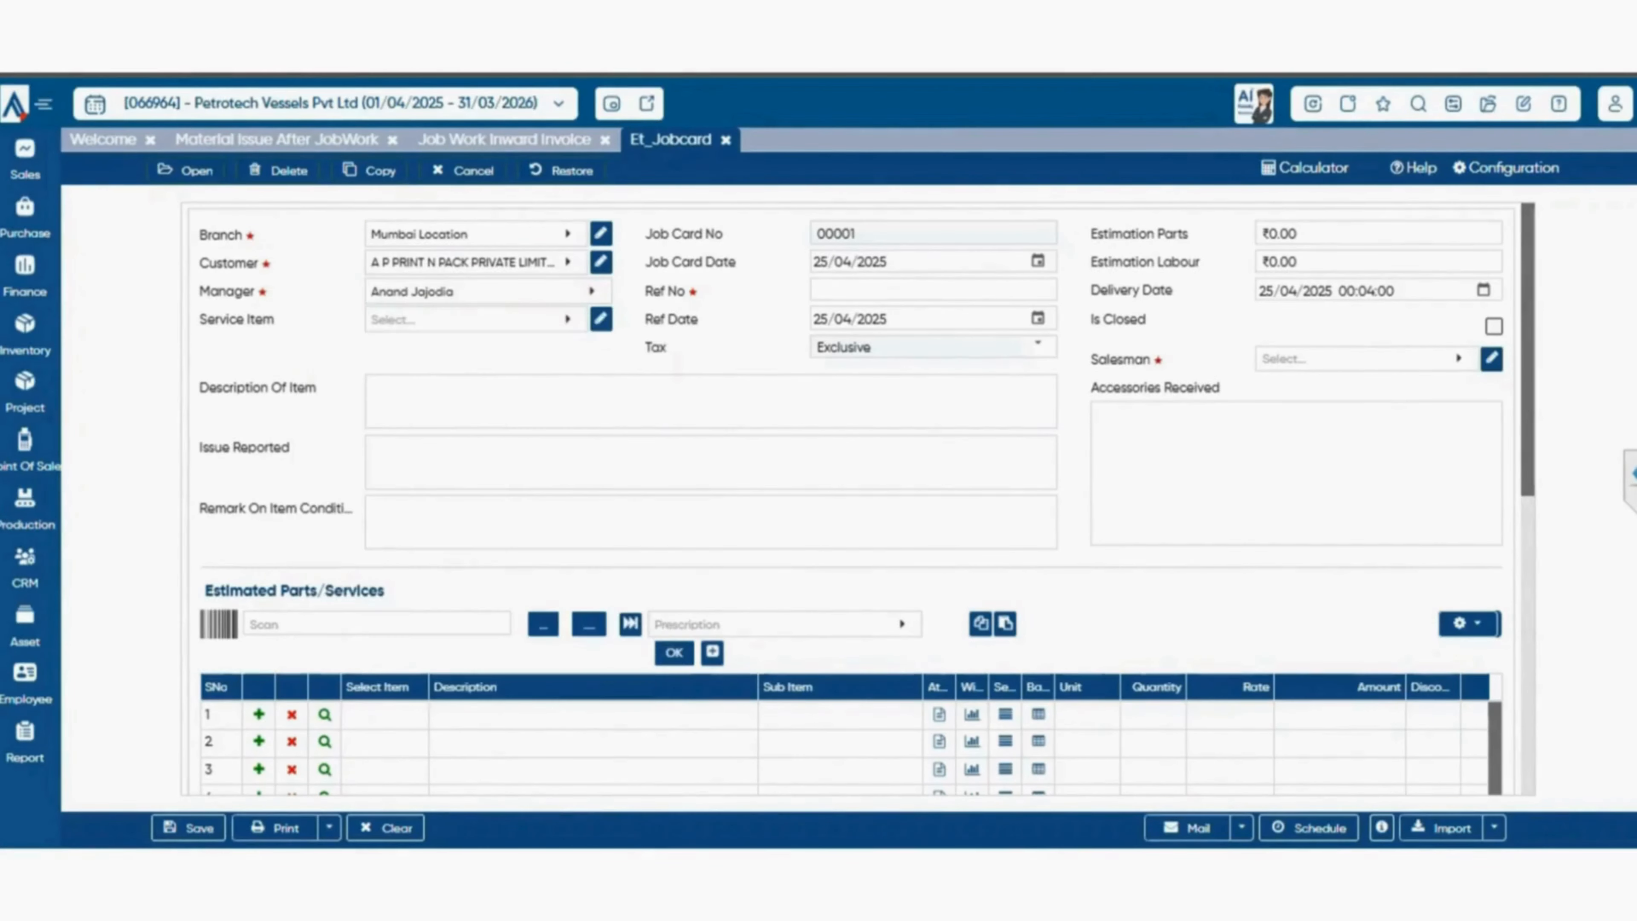
Select the customer's vehicle as the job card's service item.
left_click(476, 319)
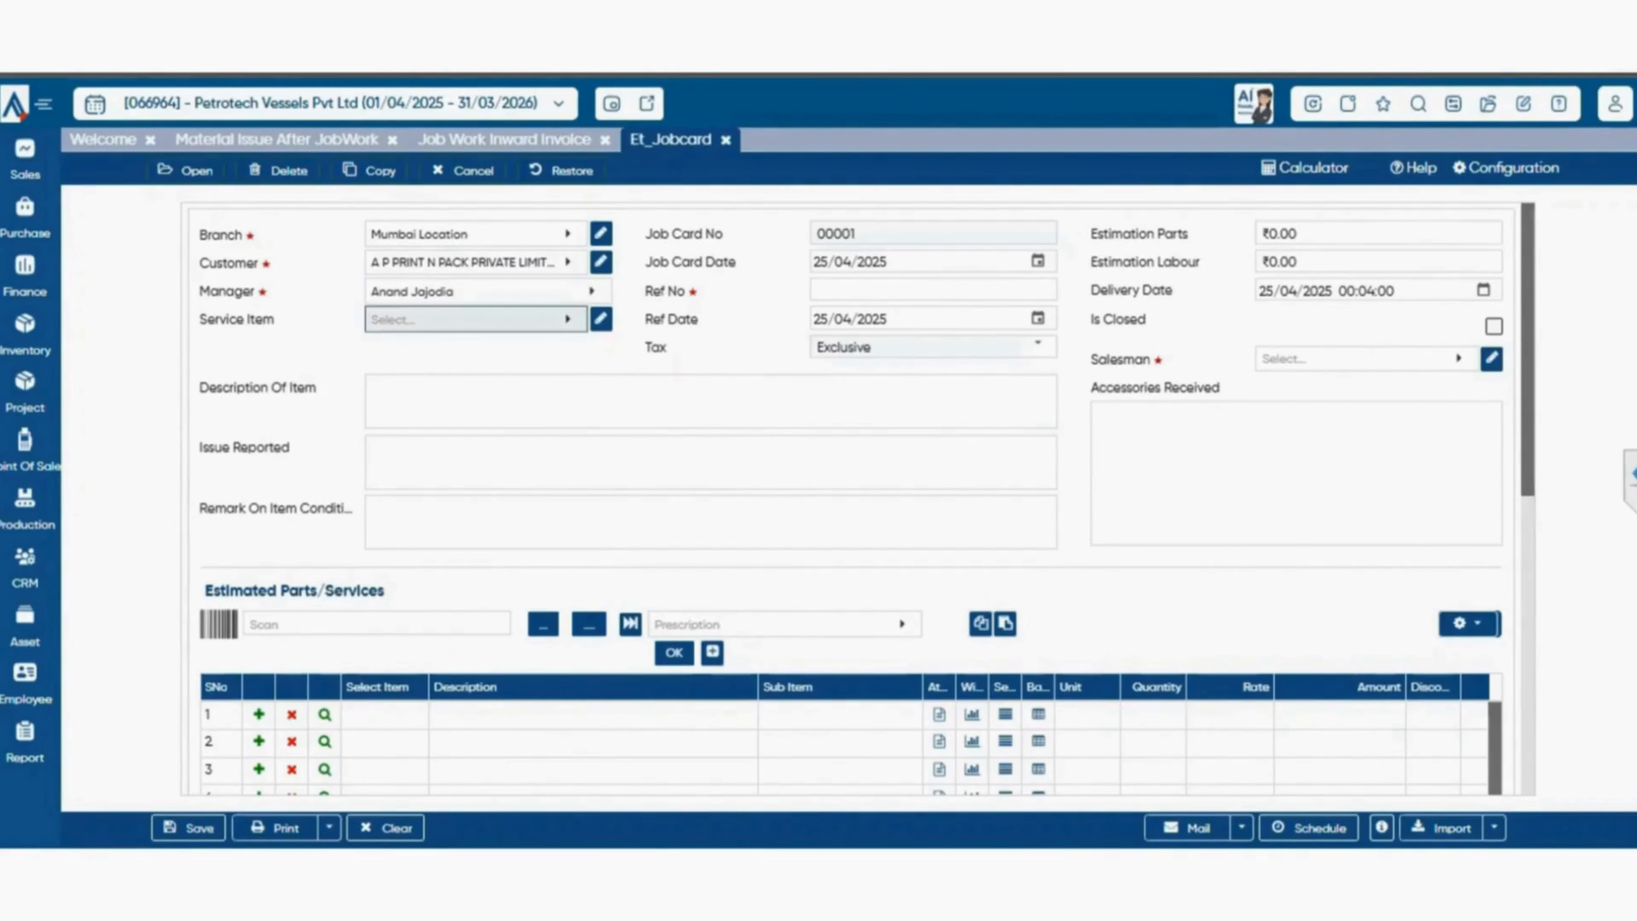
left_click(477, 443)
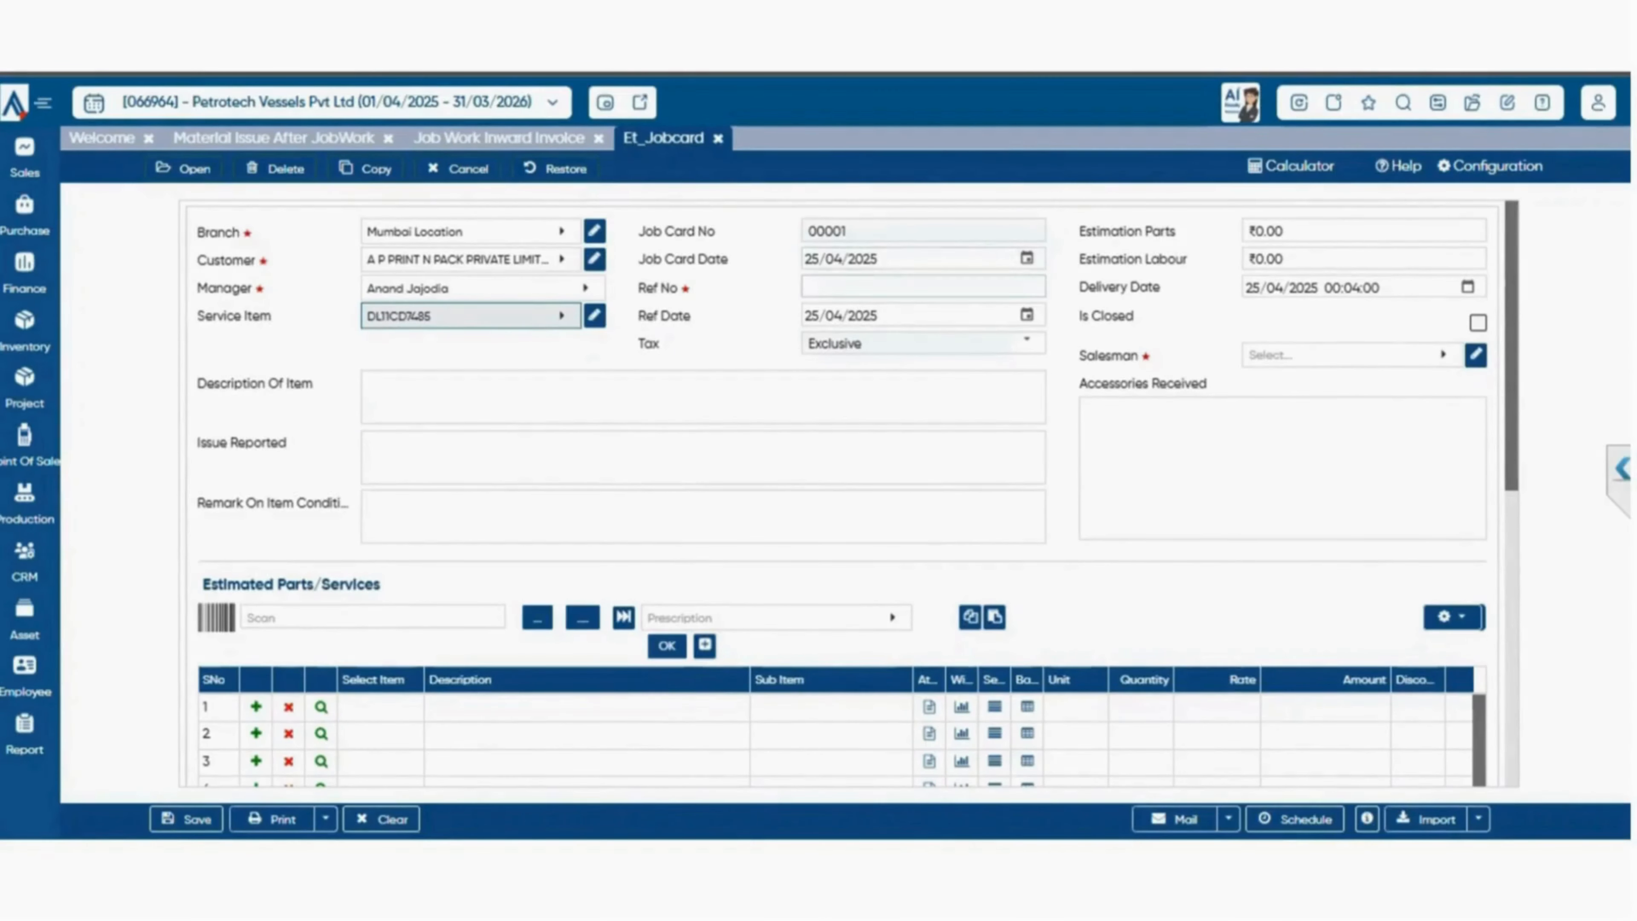
left_click(923, 287)
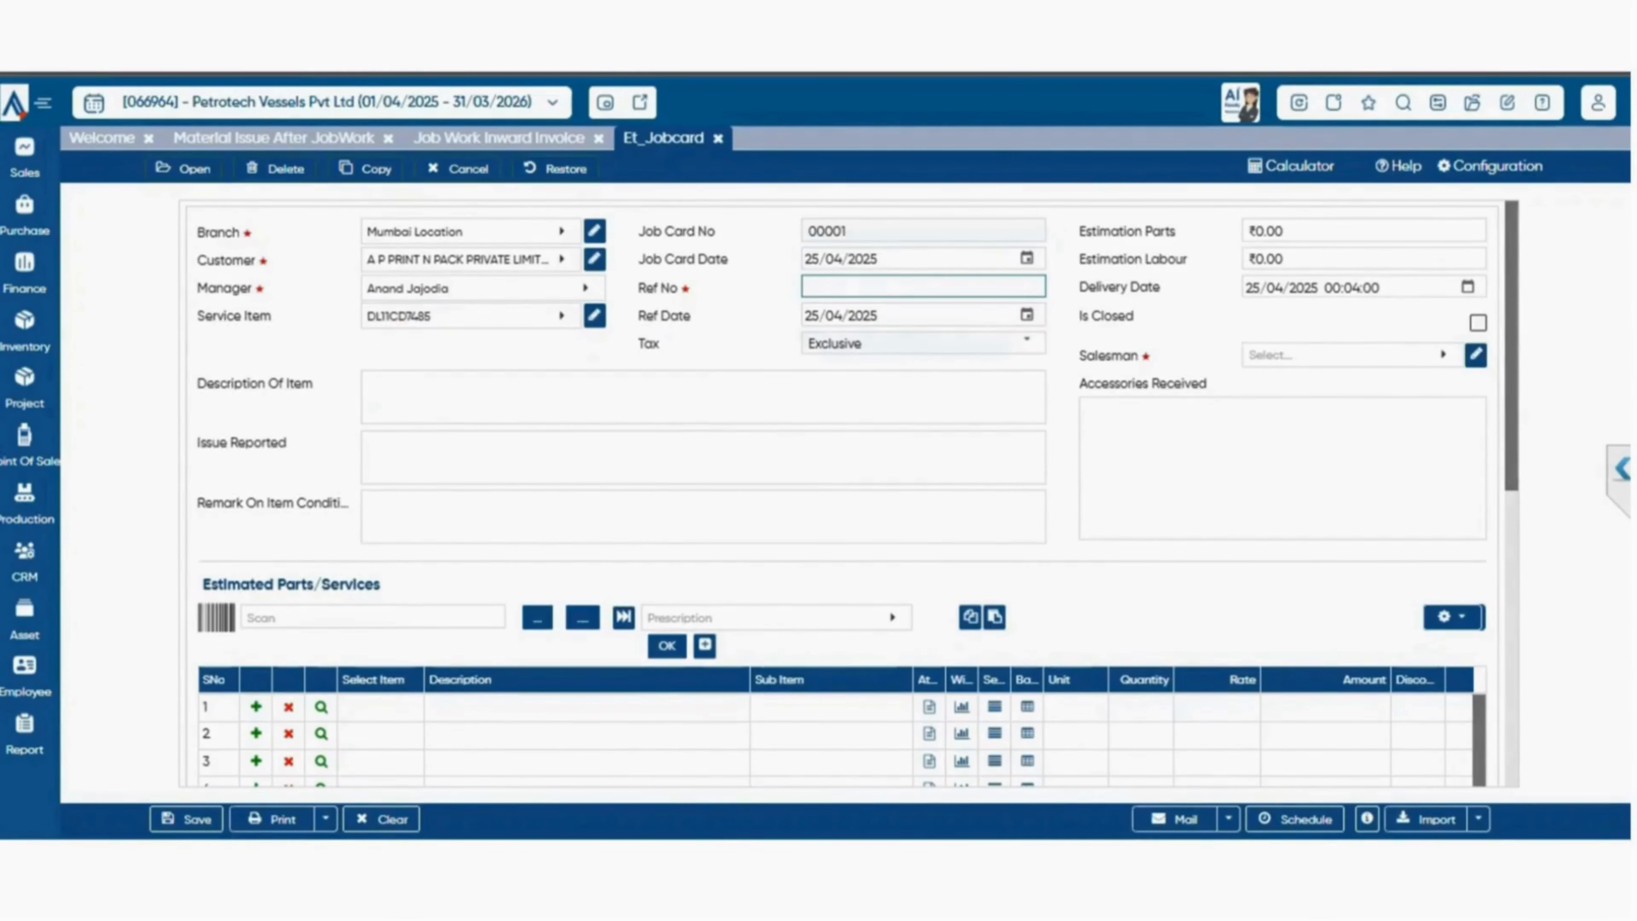
Set both the parts and labour estimations of the job card to ₹3,000.
left_click(1264, 231)
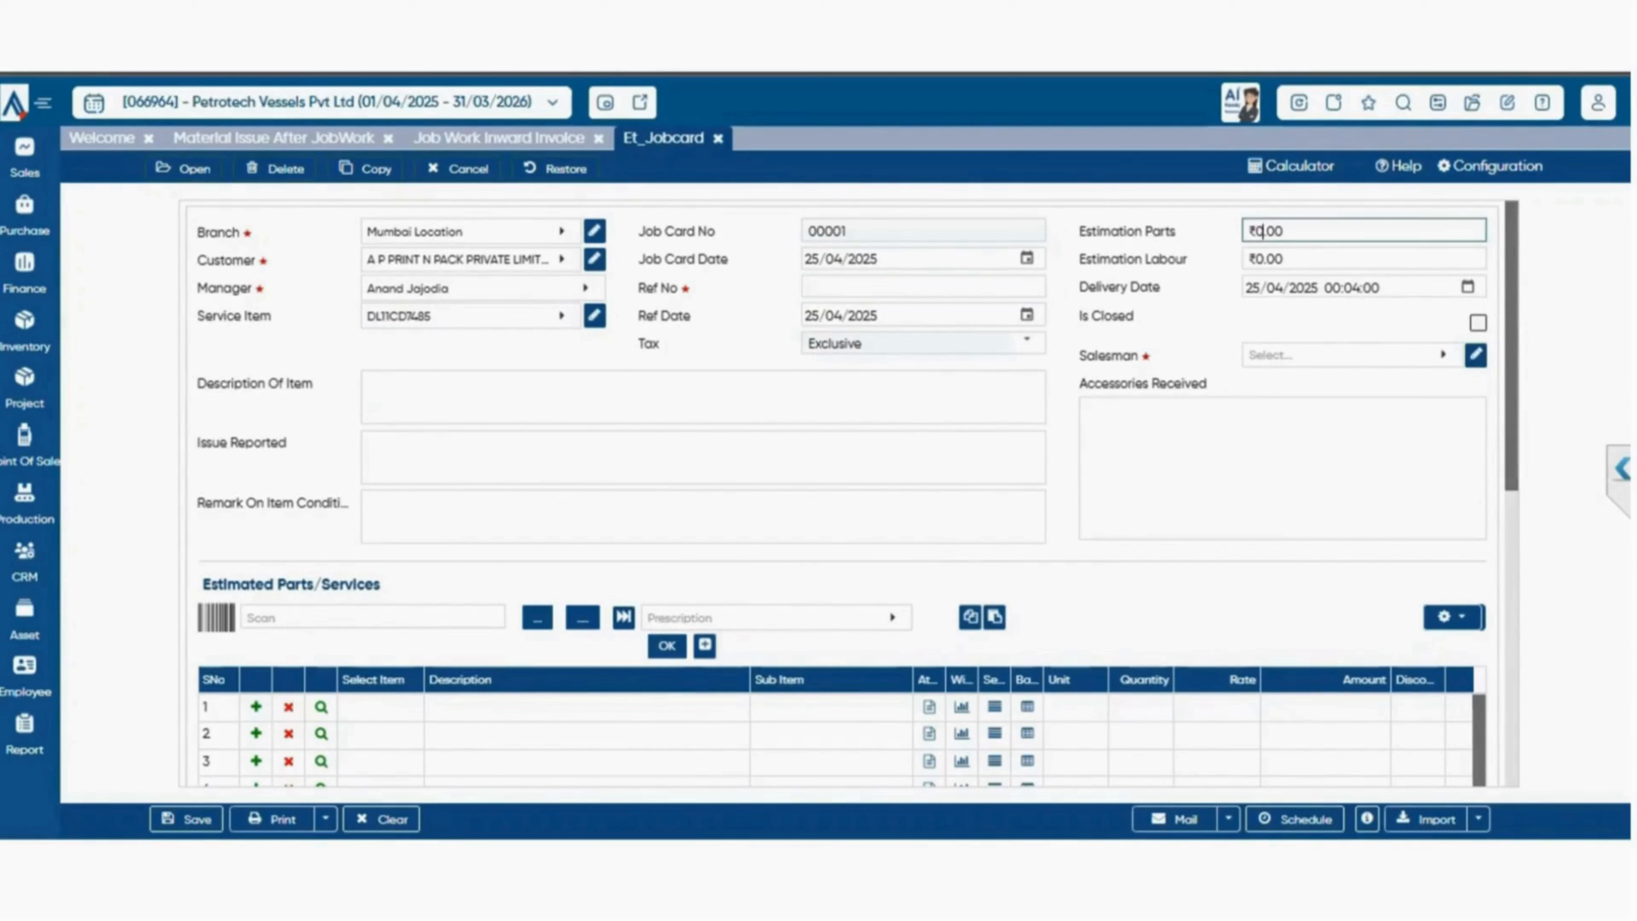
type("3,000")
left_click(1281, 259)
type("3000")
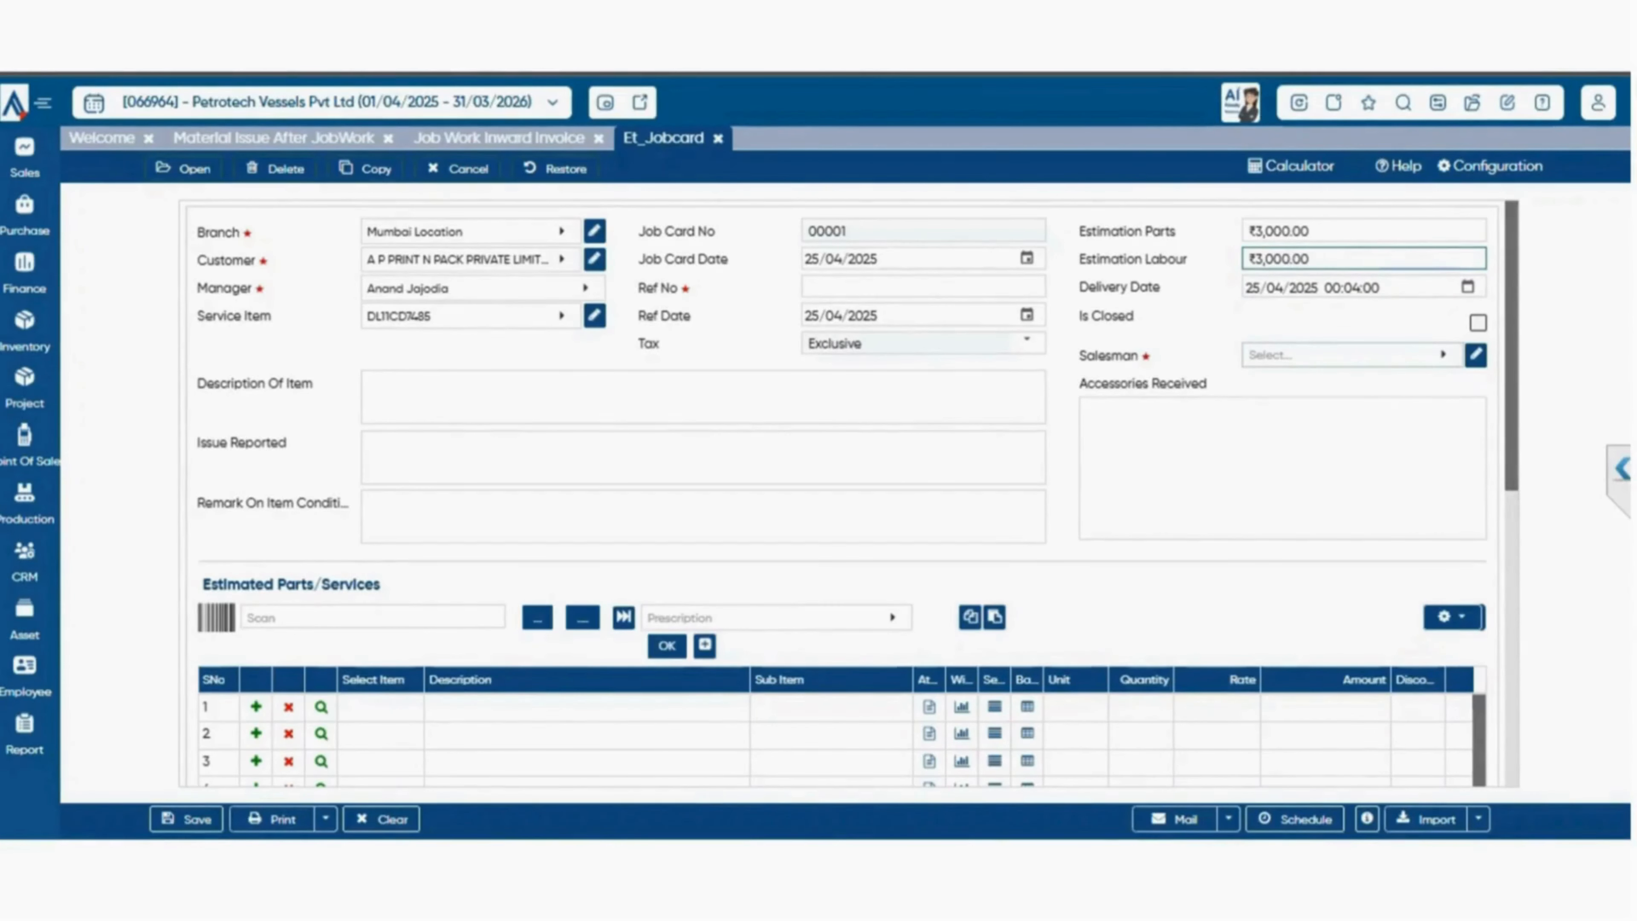
Assign the person with code 0002 as the job card's salesman and check the accessories received field.
left_click(1352, 355)
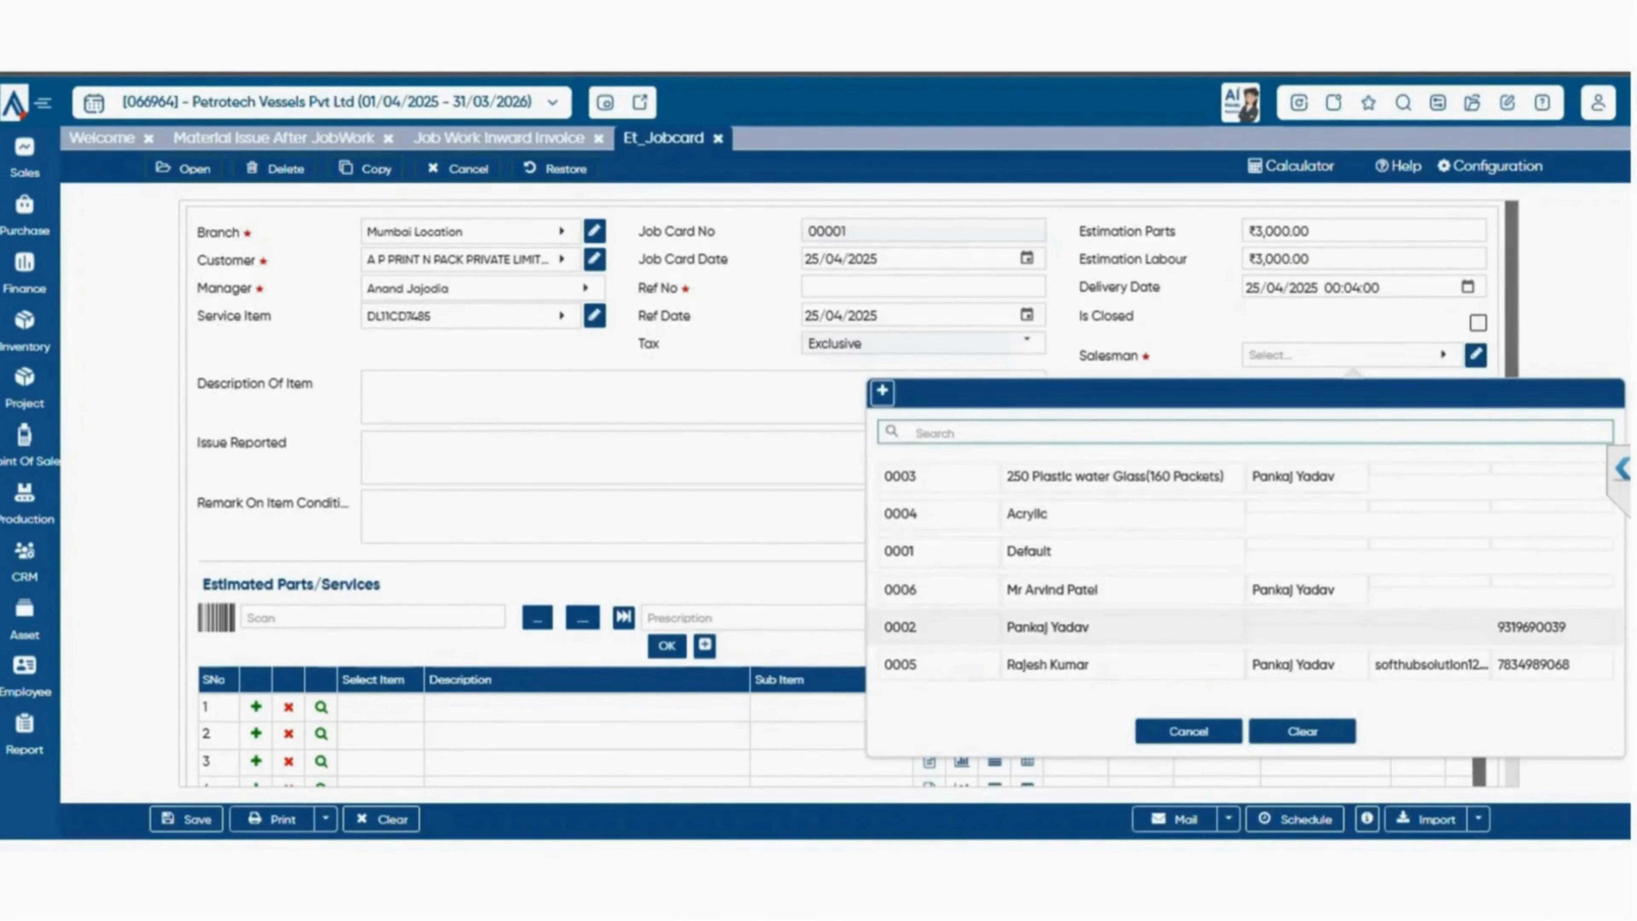
left_click(1244, 627)
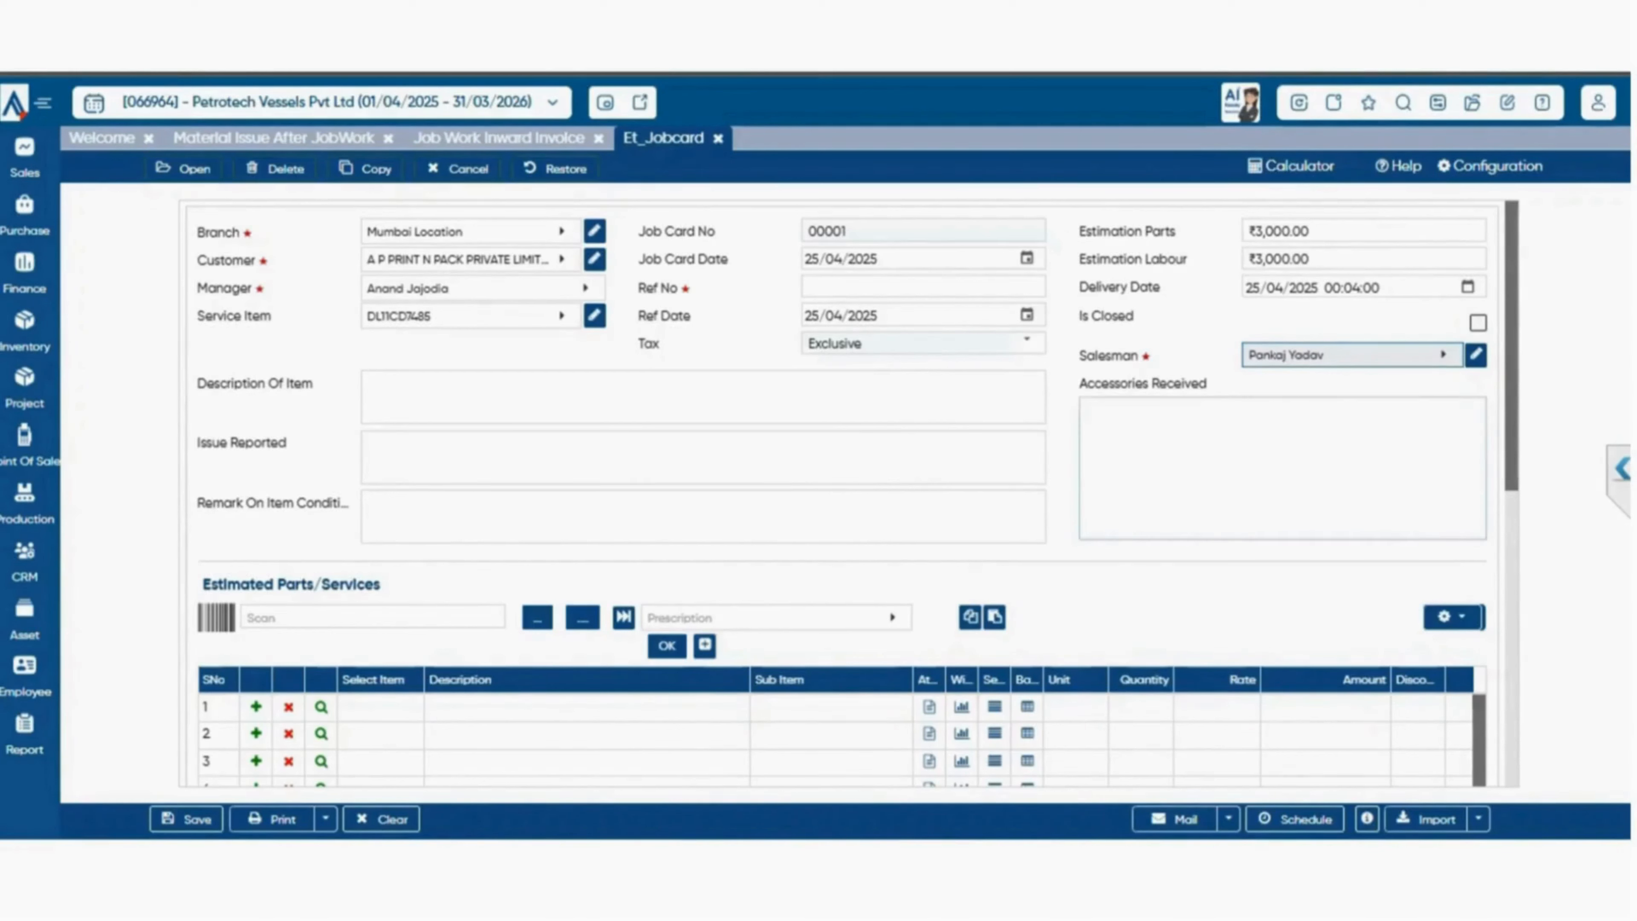
left_click(1283, 468)
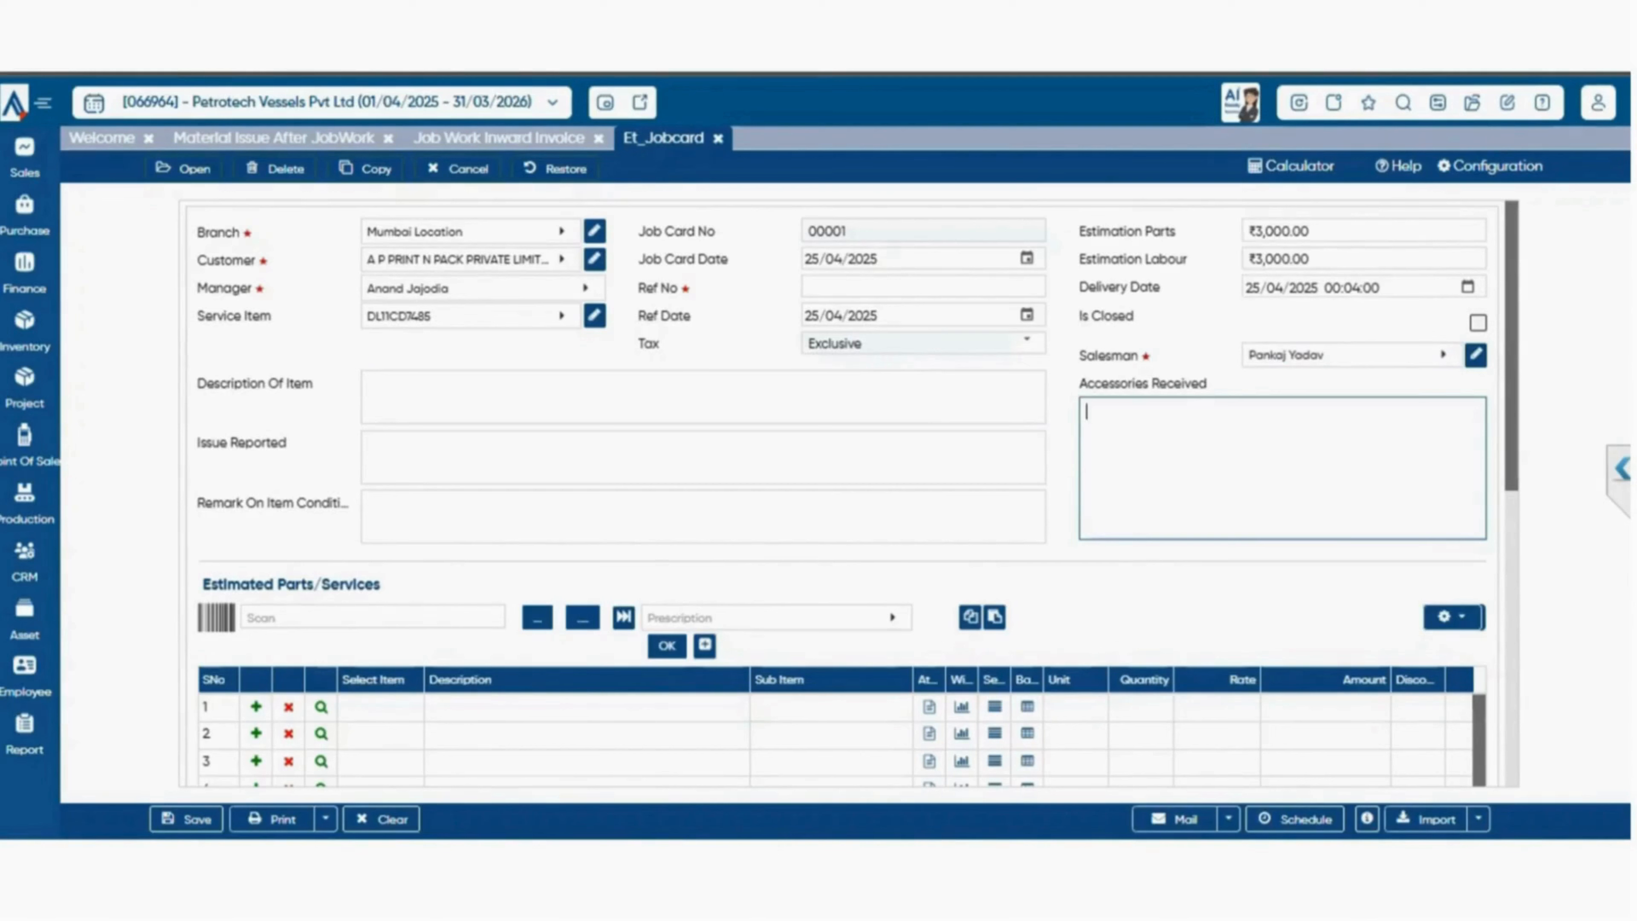
key("Tab")
Review the item description and condition fields and the voucher footer, and enter the remark "Being Job Card Created".
left_click(702, 396)
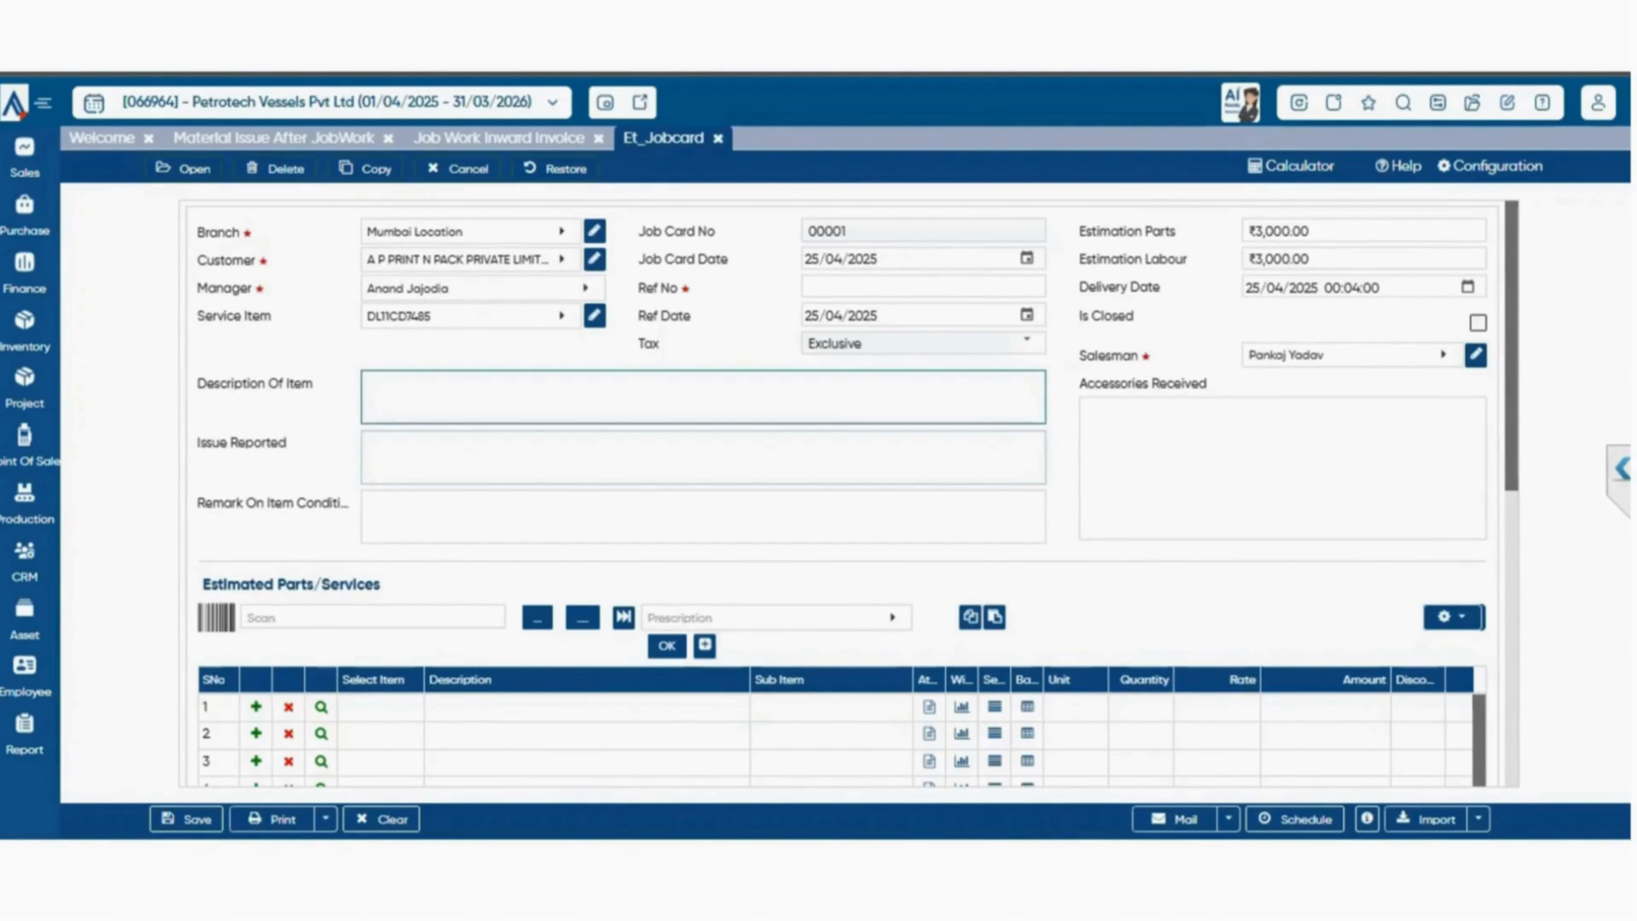
left_click(703, 517)
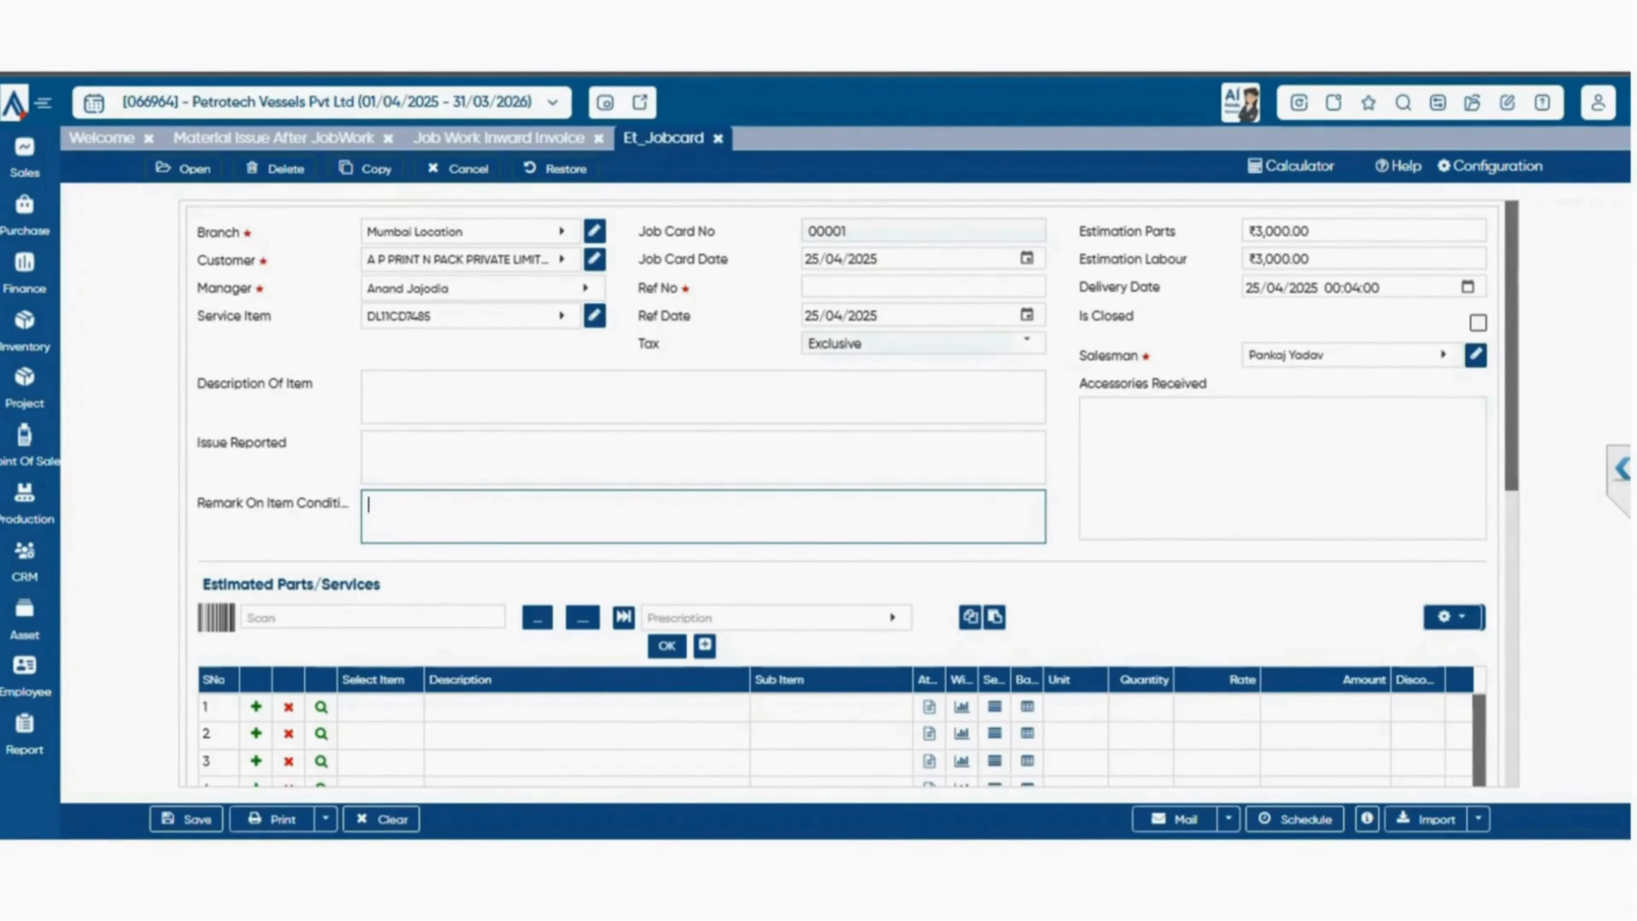
scroll(849, 493, "down", 2)
scroll(843, 493, "down", 6)
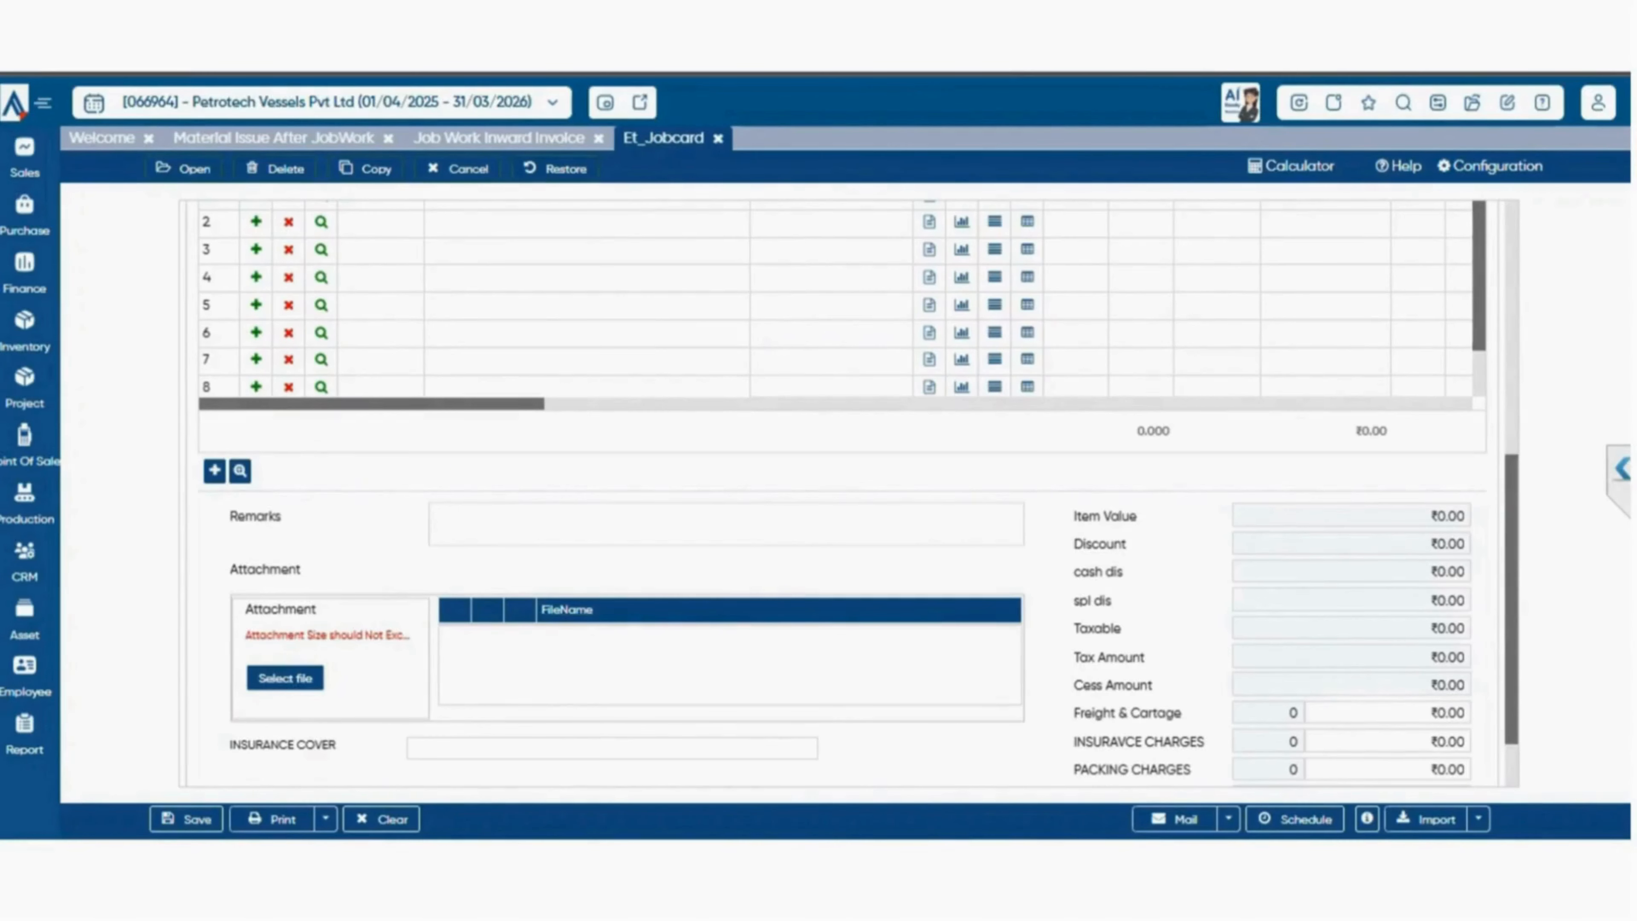
scroll(848, 493, "up", 8)
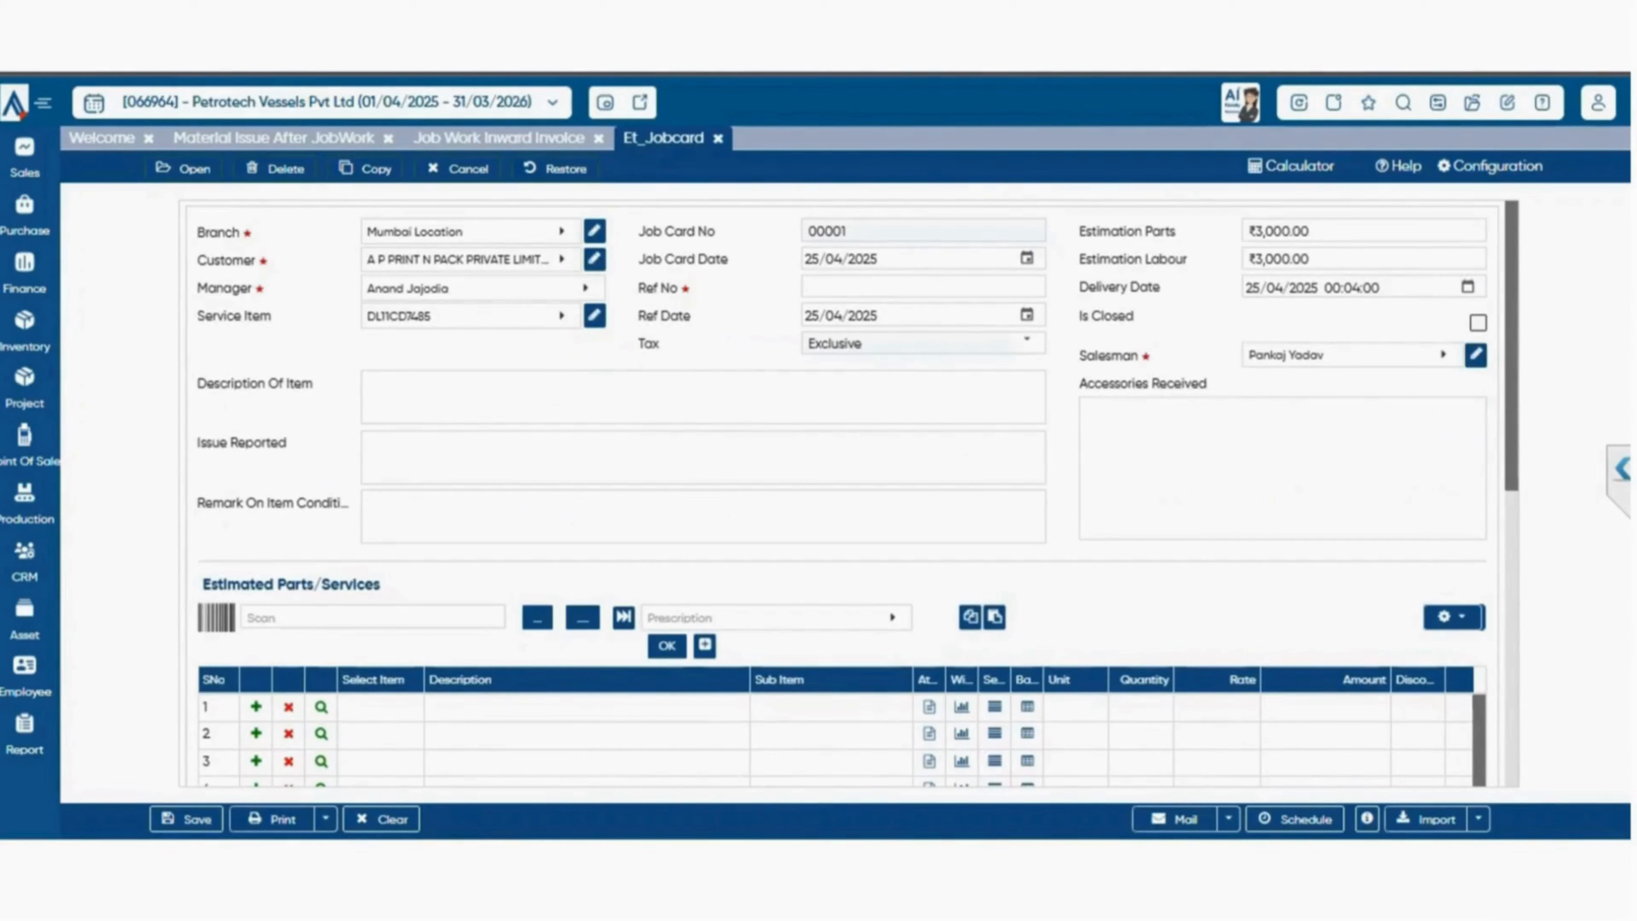
scroll(849, 494, "down", 8)
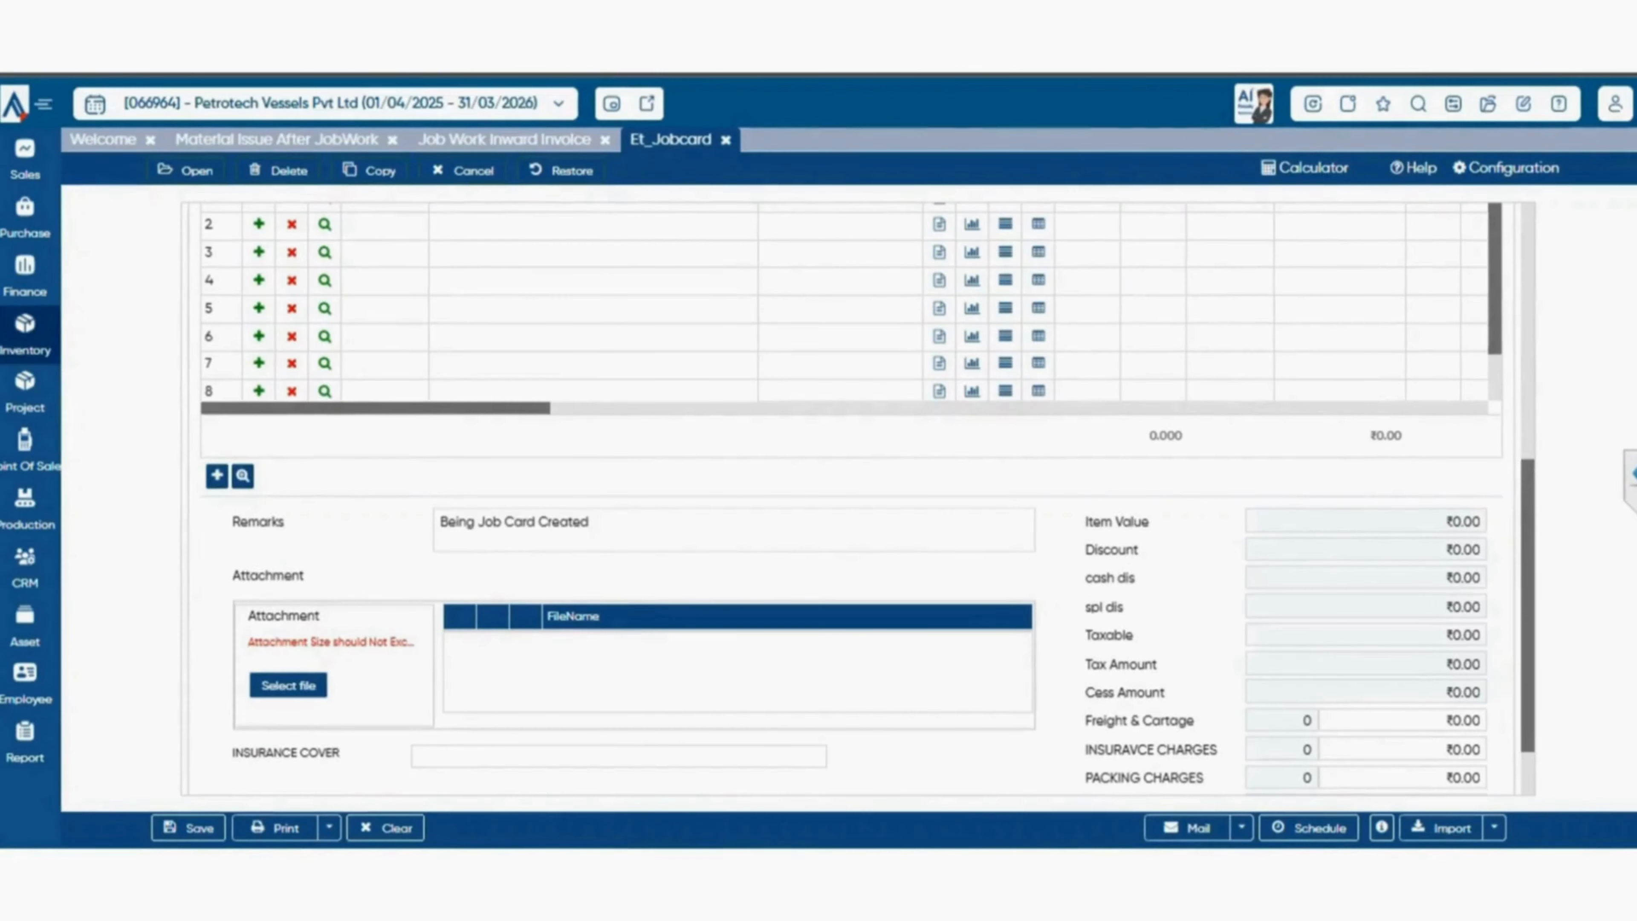
Open the Material Issue Against Jobcard voucher and load job card 00008/24-25 into it.
left_click(24, 329)
mouse_move(131, 574)
mouse_move(148, 691)
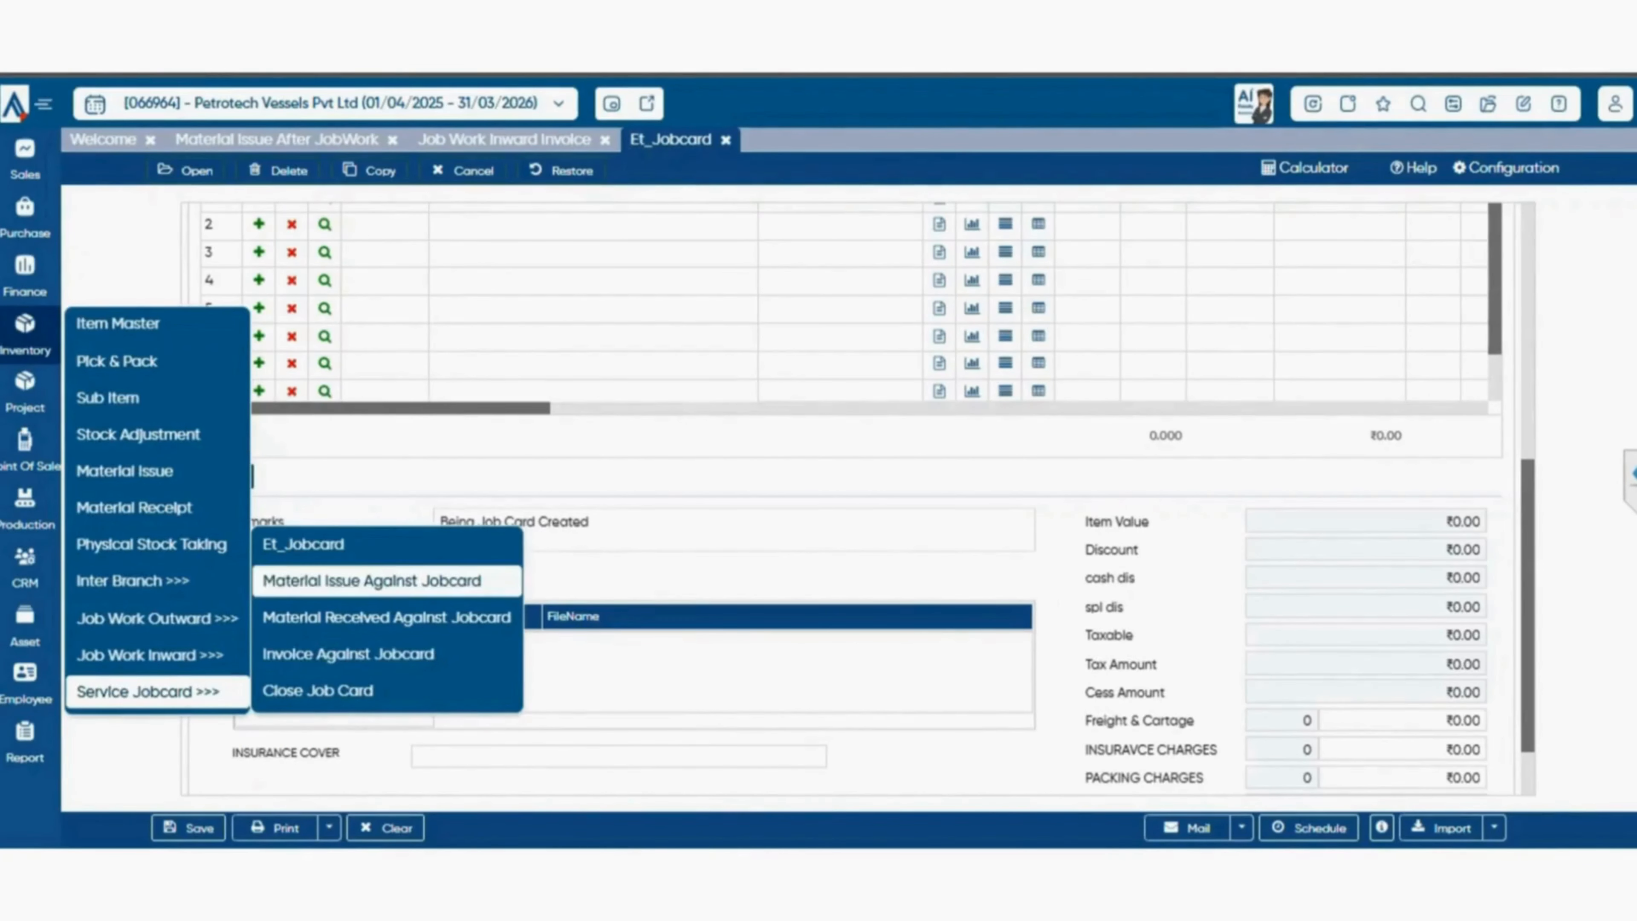
left_click(372, 581)
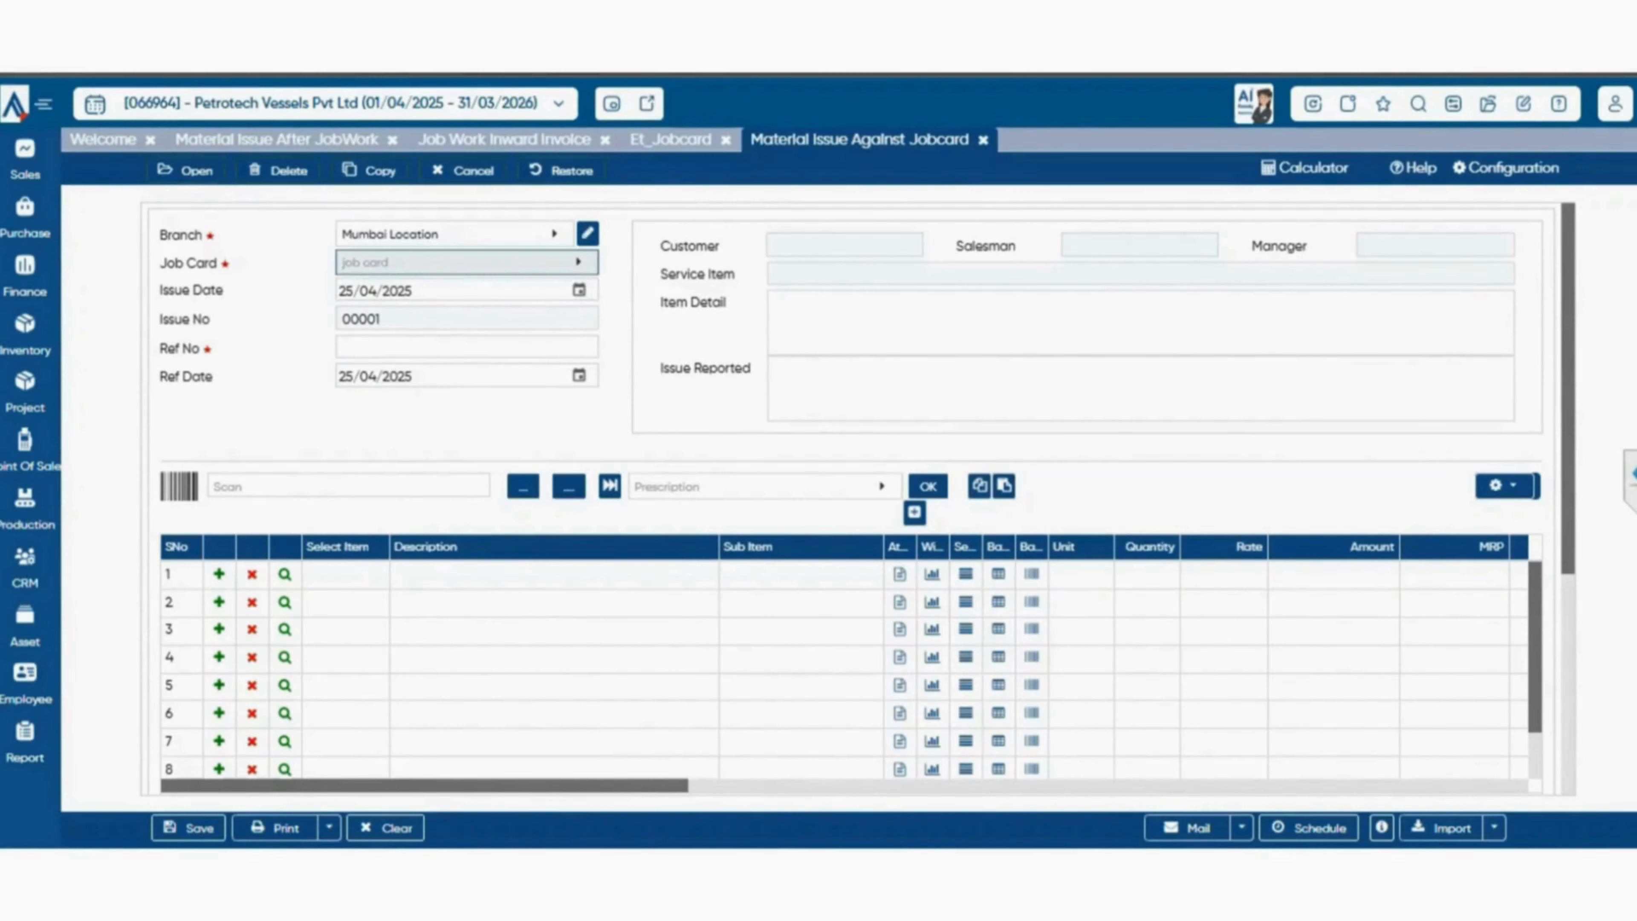
left_click(467, 263)
left_click(410, 388)
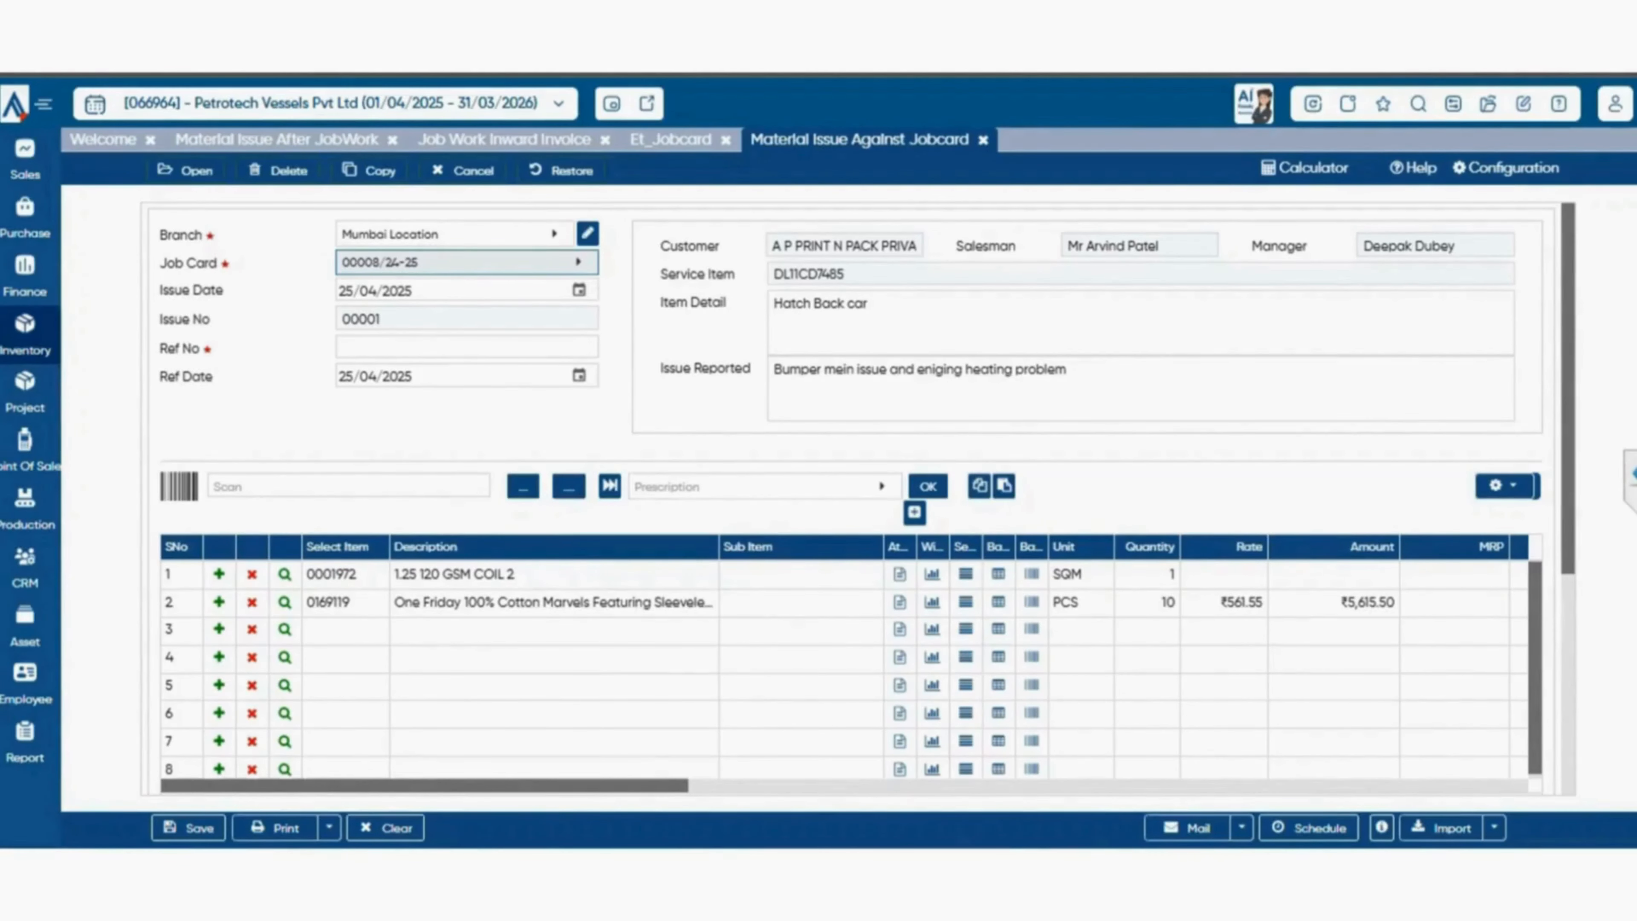
View the Material Received Against Jobcard voucher and open the Invoice Against Jobcard form.
left_click(24, 332)
mouse_move(155, 691)
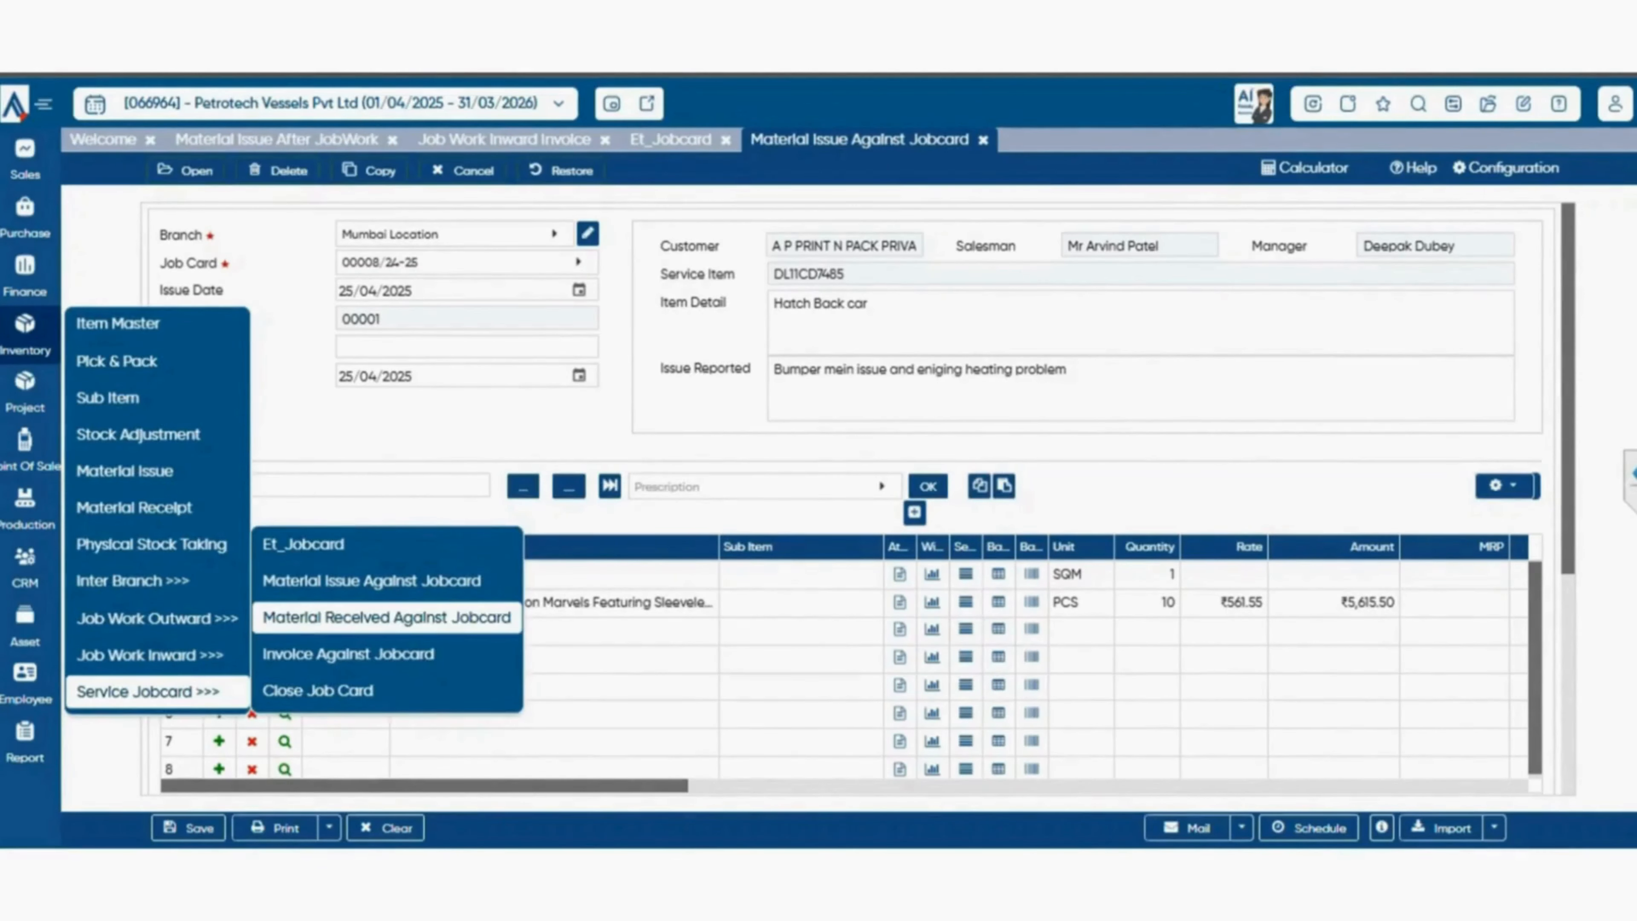
left_click(387, 617)
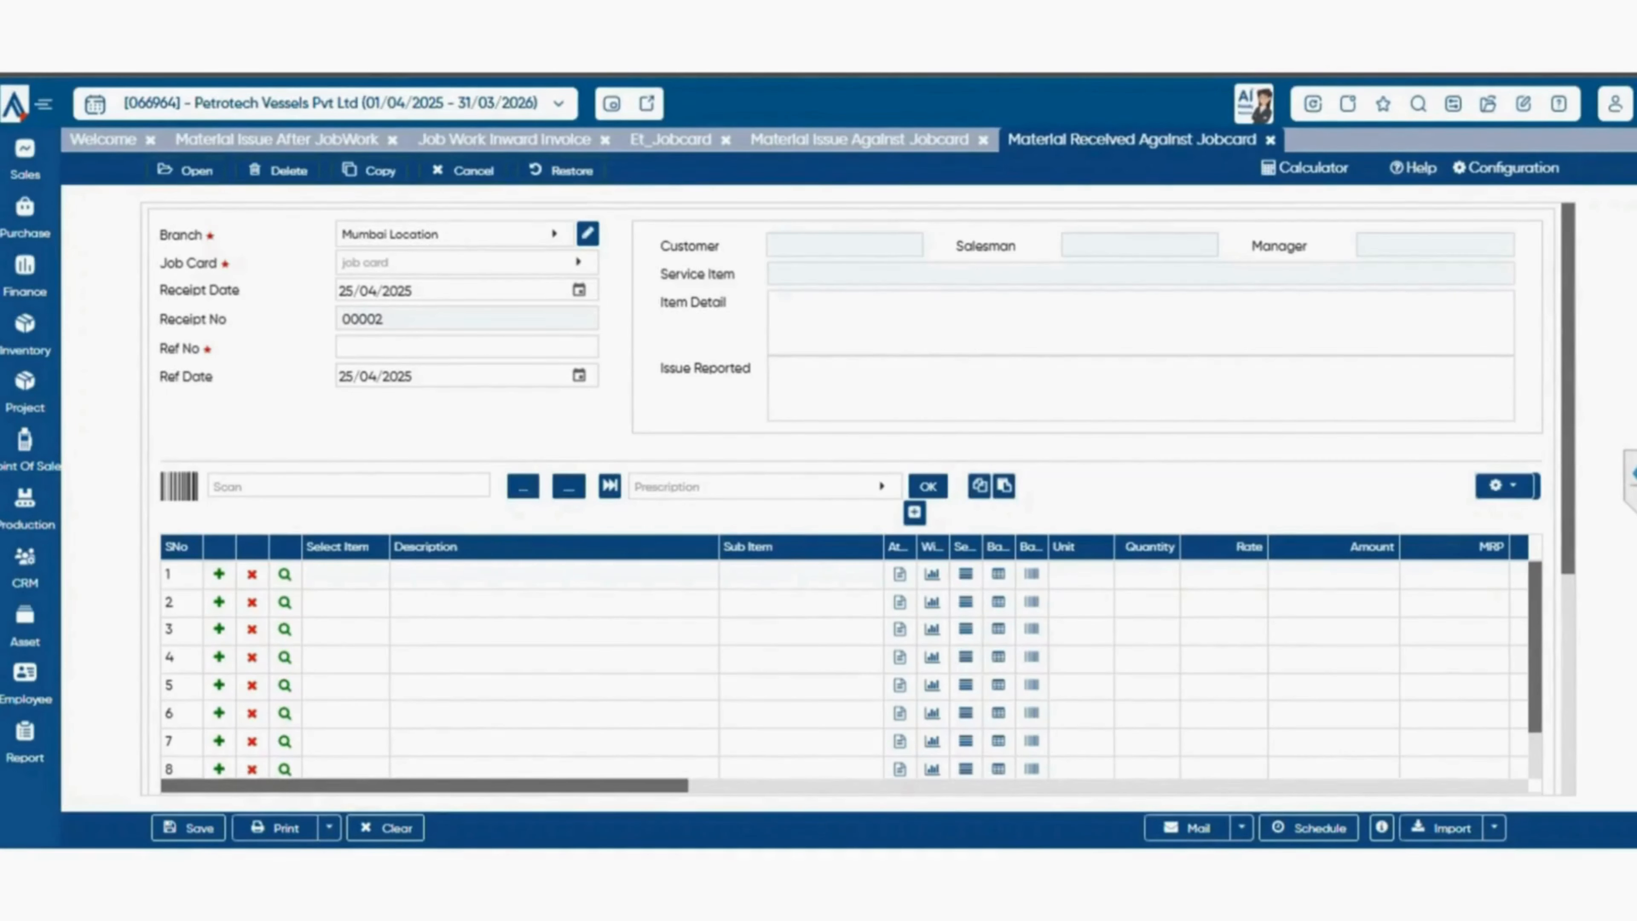
mouse_move(25, 335)
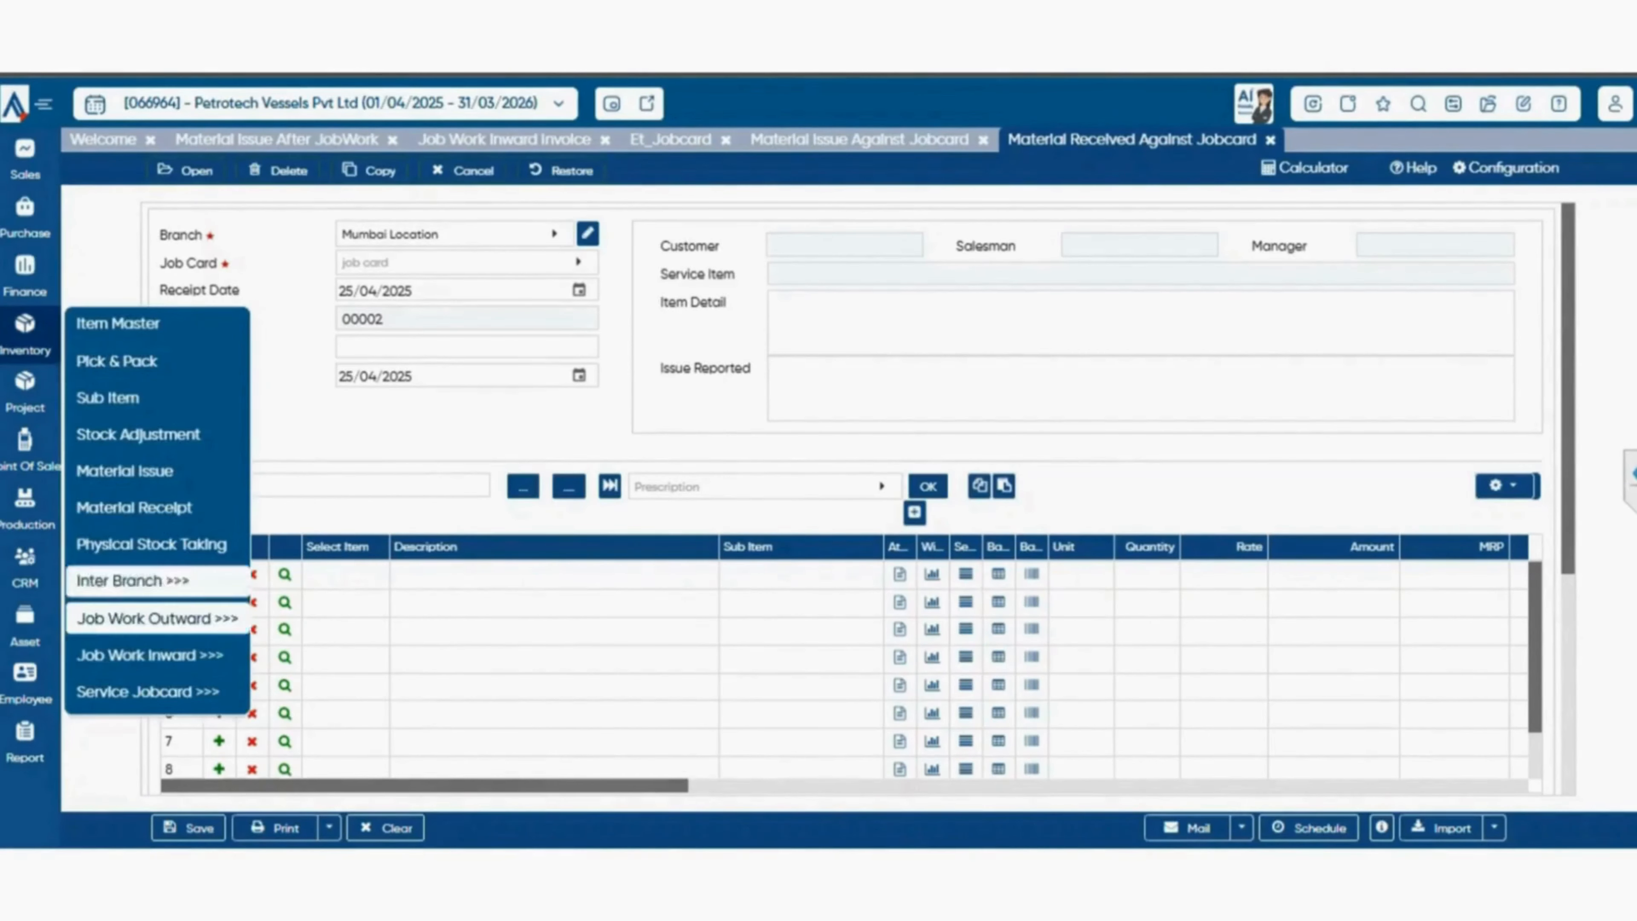
mouse_move(148, 692)
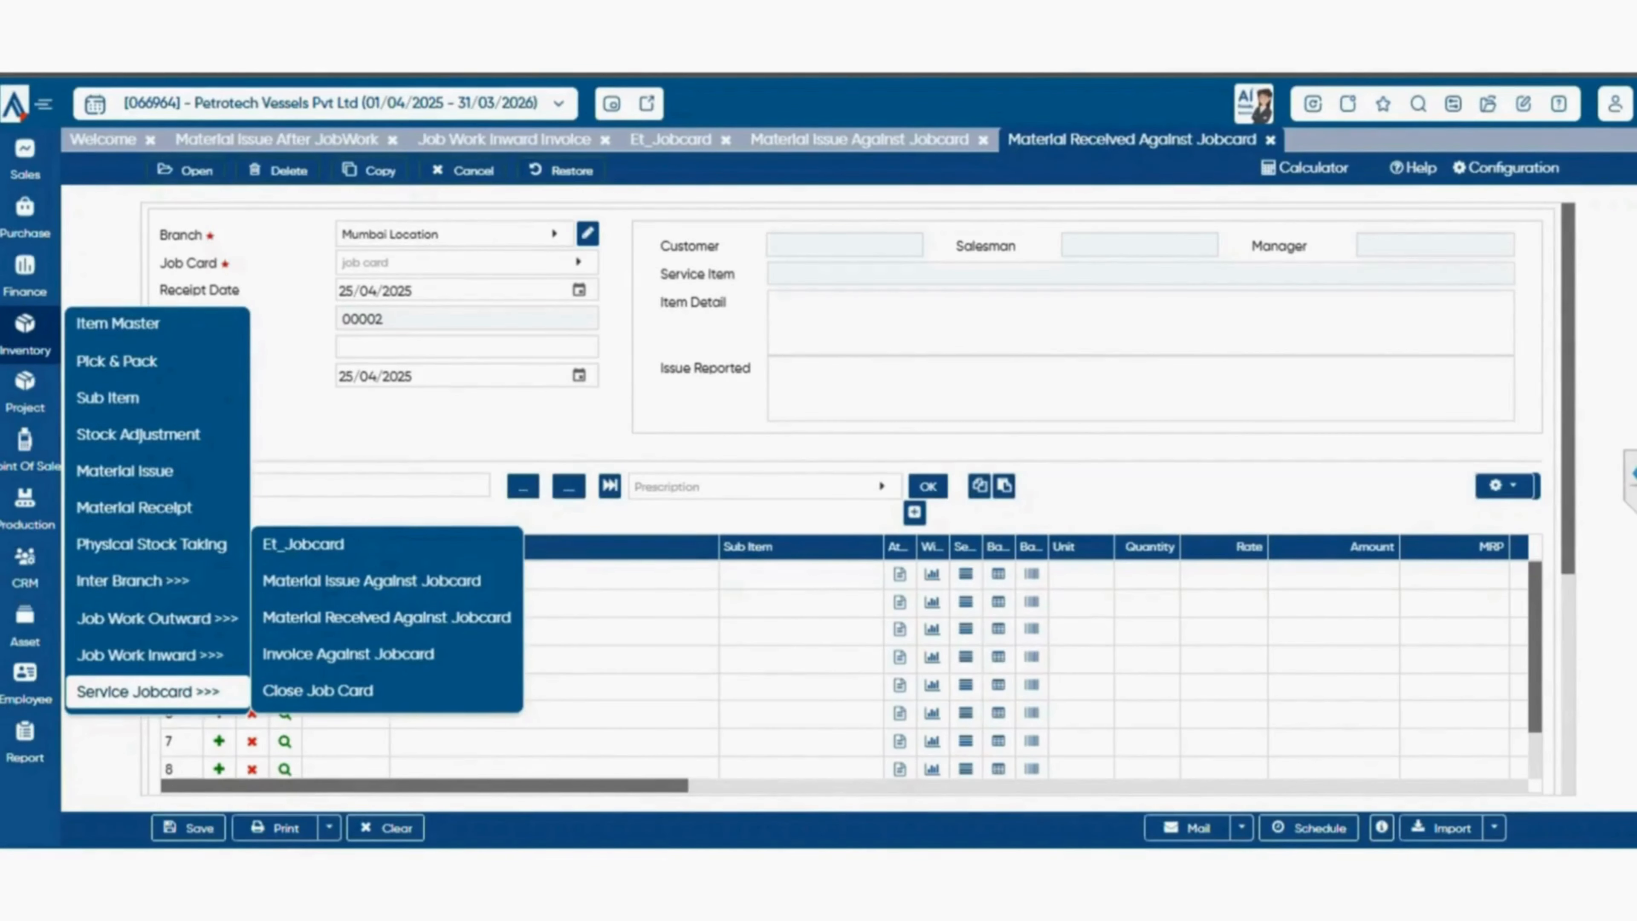
left_click(348, 654)
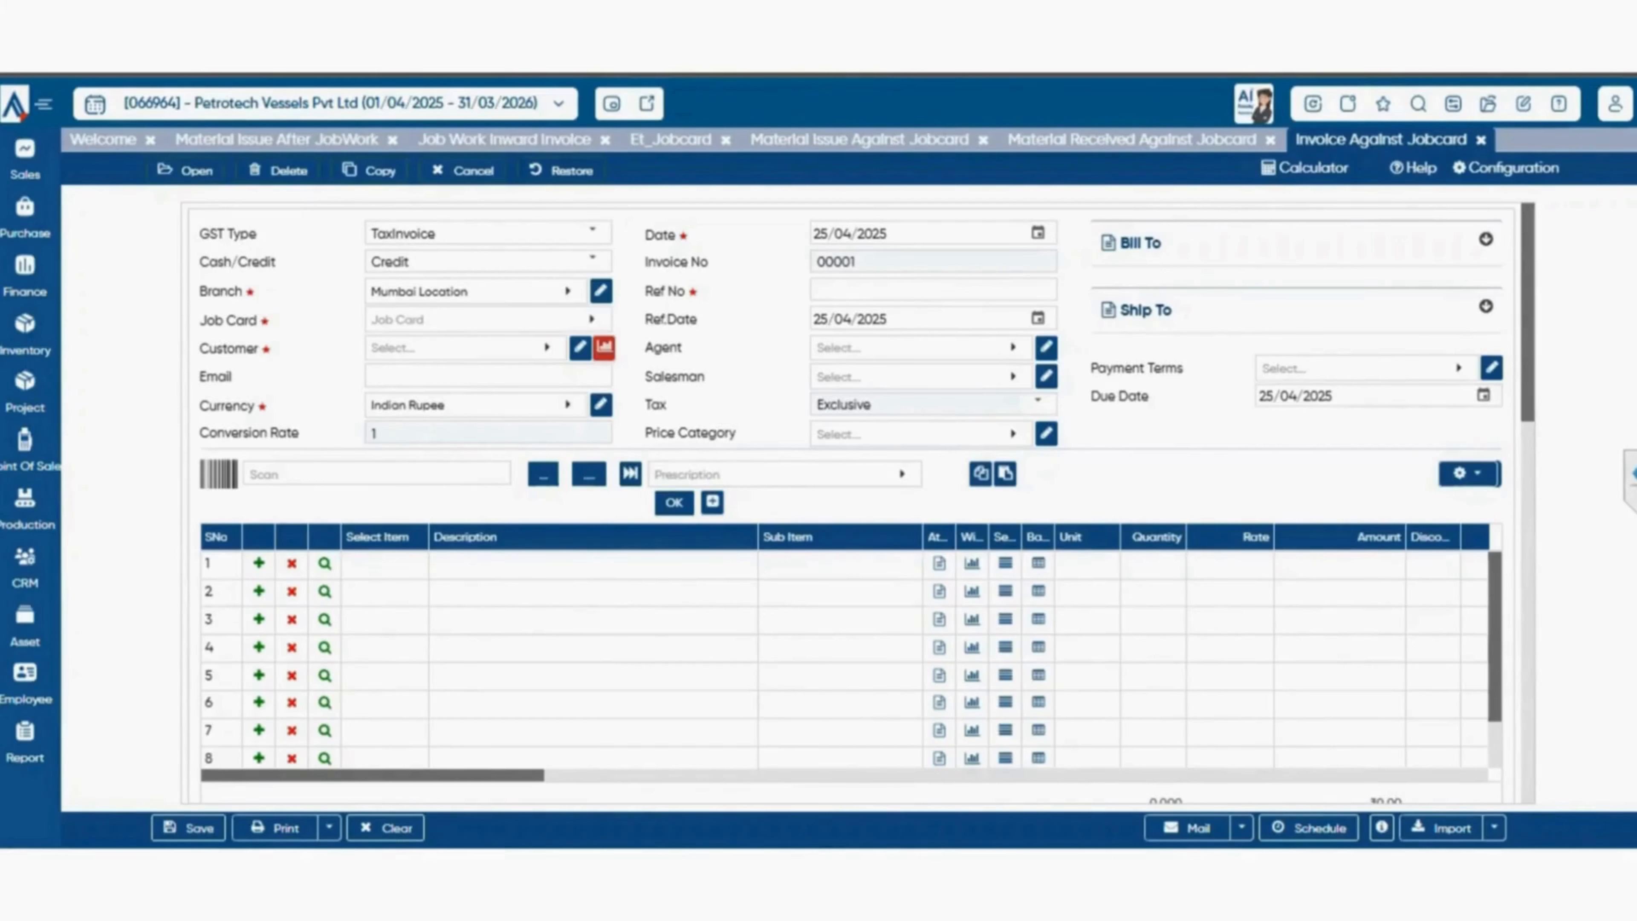
Try to load job card 00006/23-24 into the invoice and check its customer field.
left_click(488, 319)
left_click(487, 445)
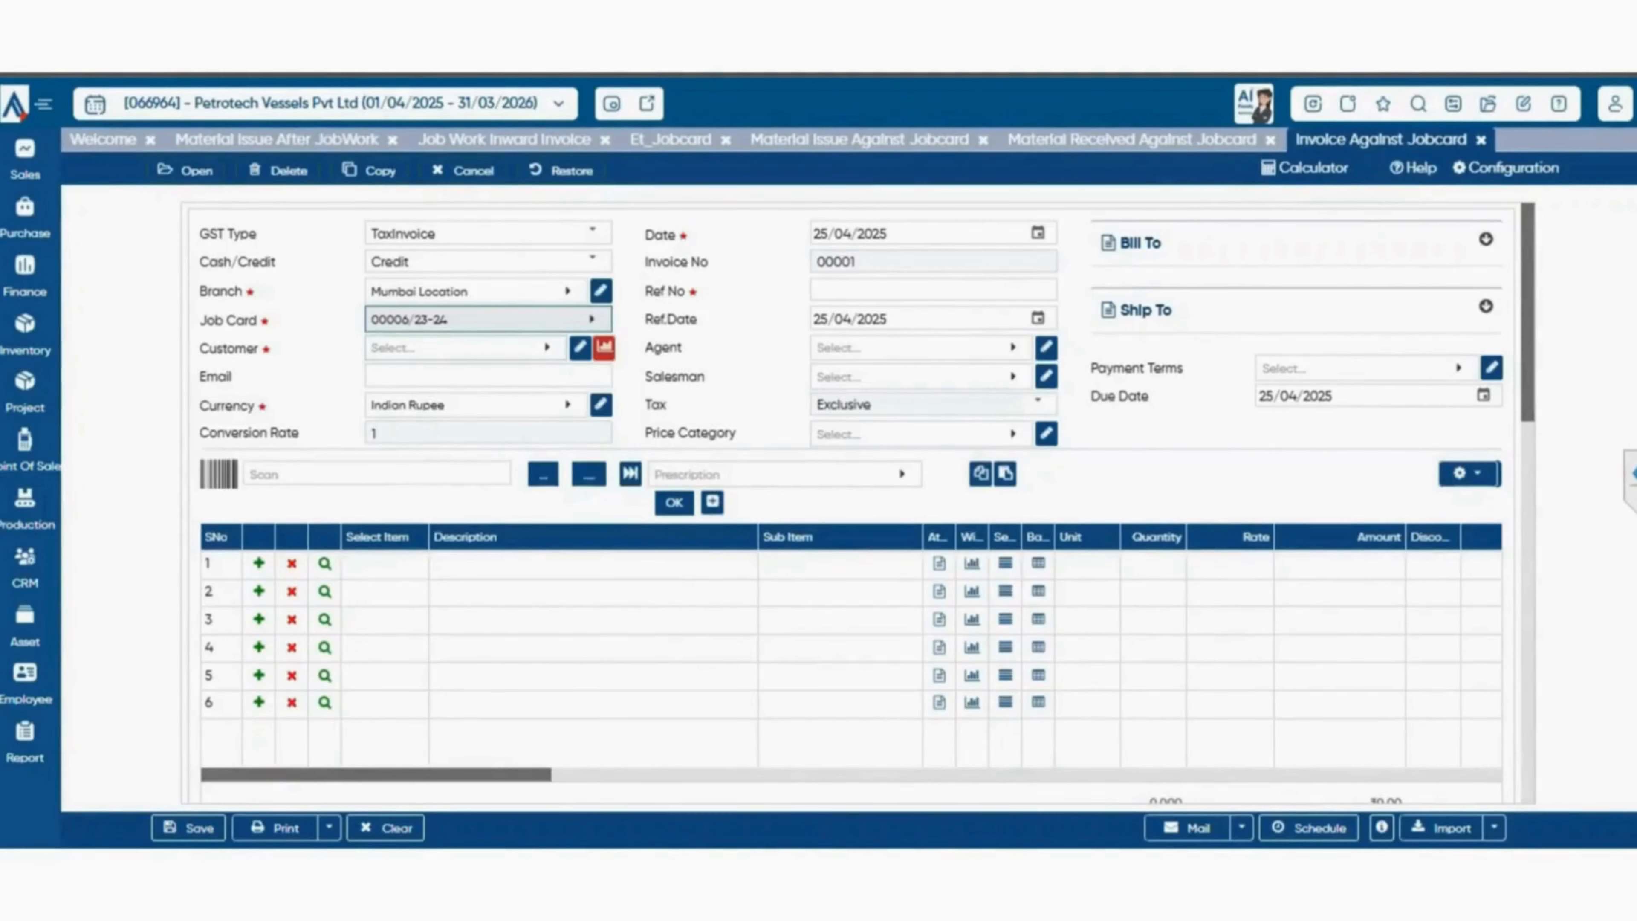
left_click(465, 348)
key("Escape")
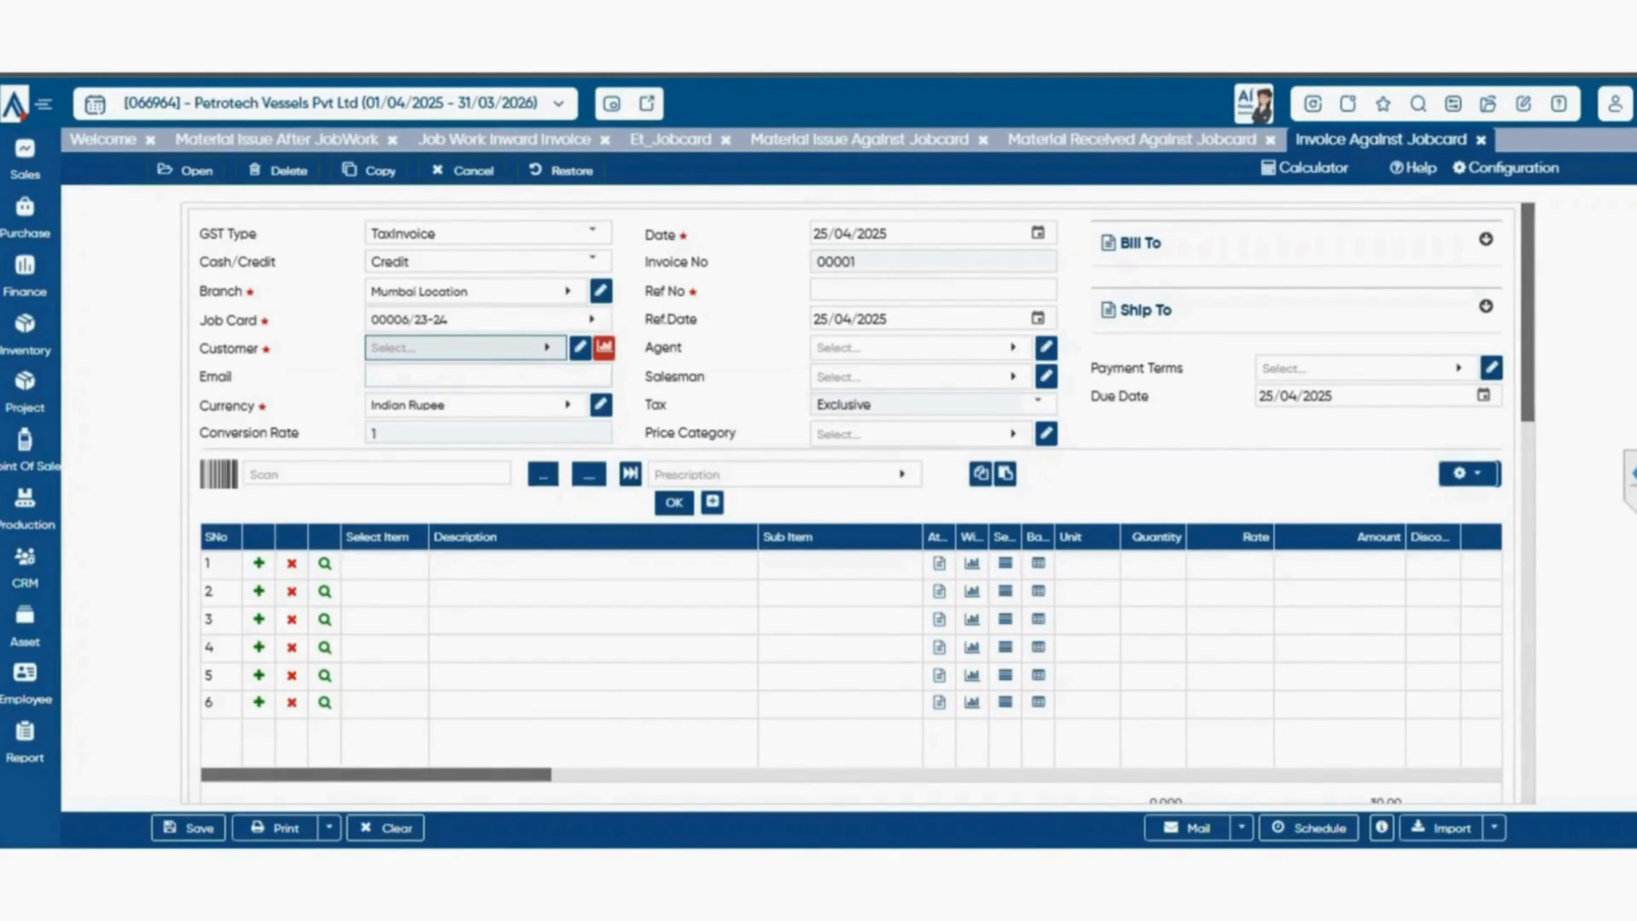
Load job card 00002/24-25 into the invoice.
left_click(487, 320)
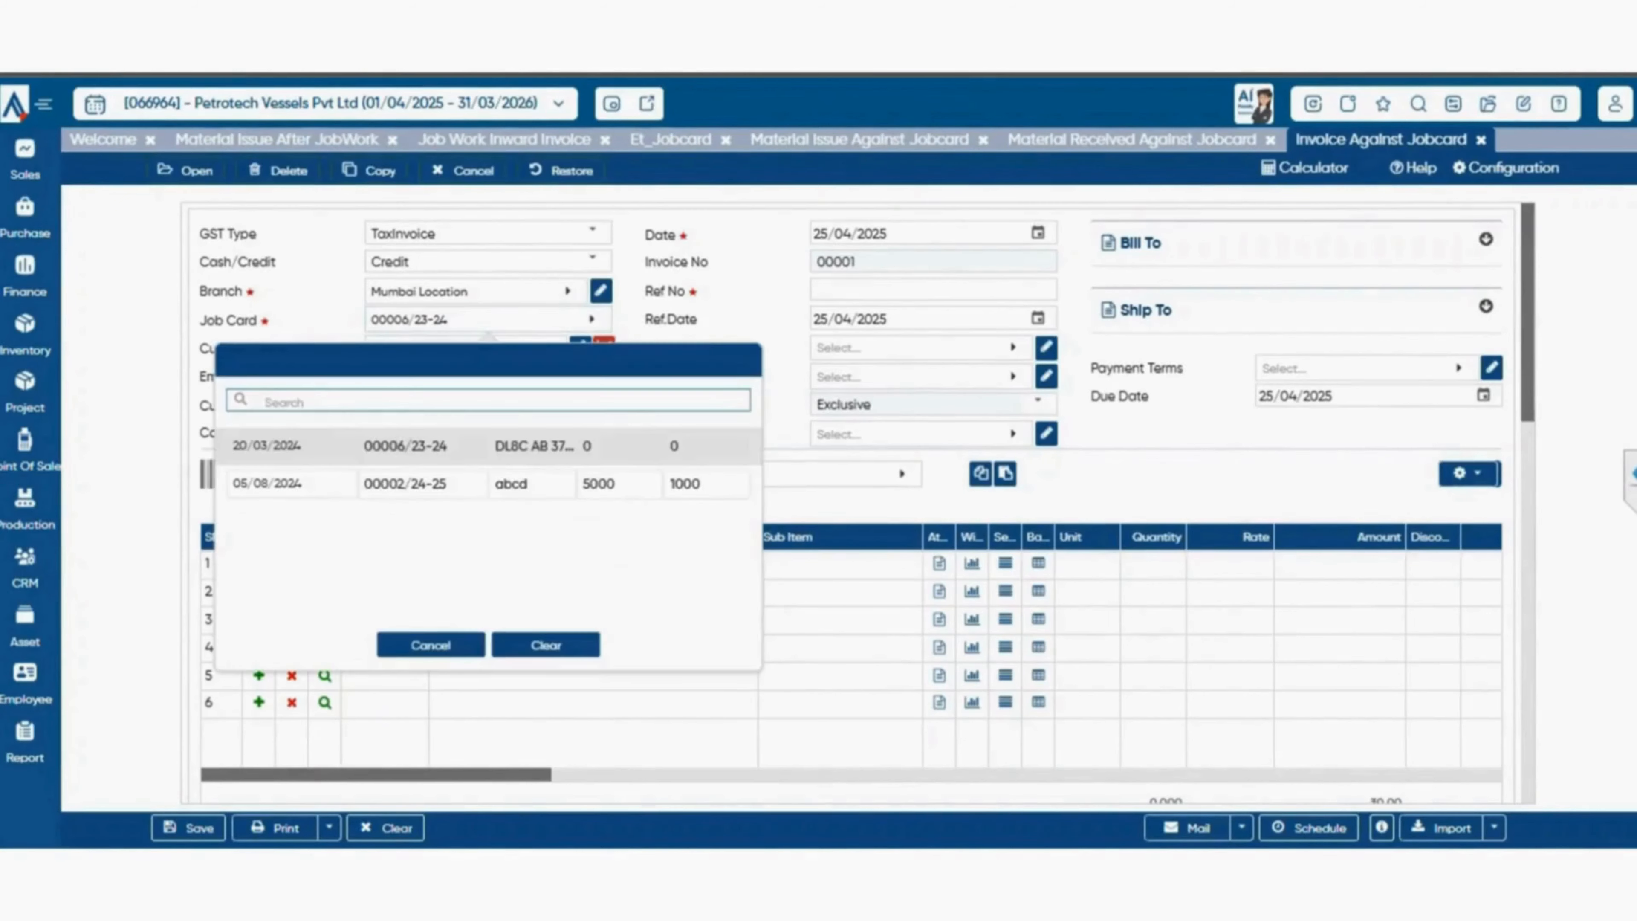
left_click(405, 484)
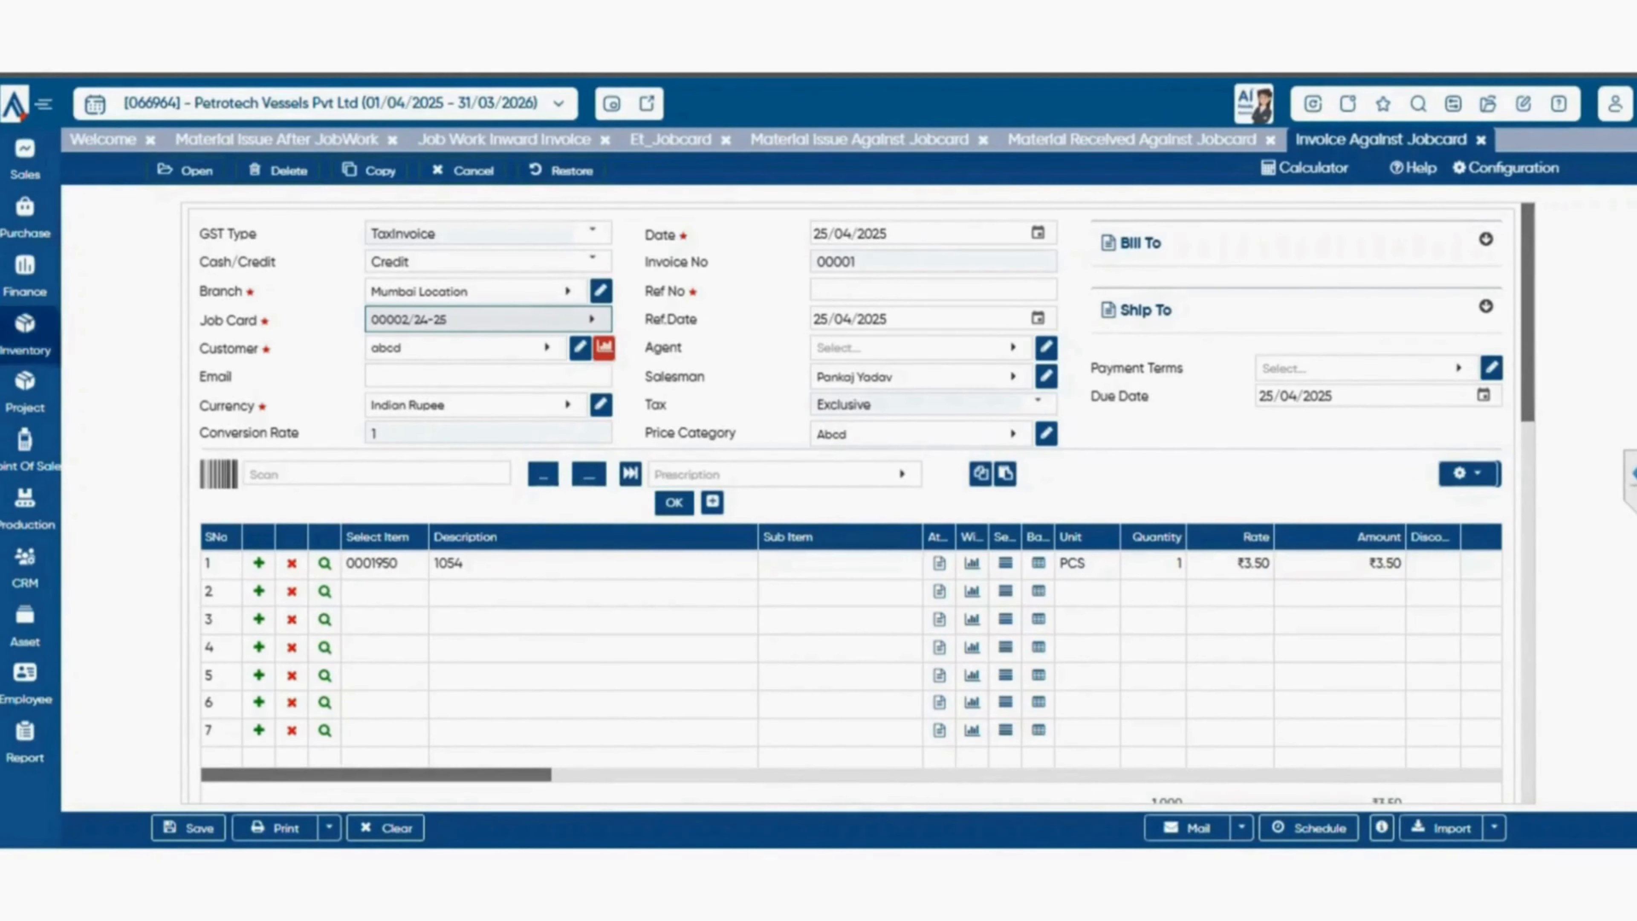
Open the Close Job Card form under Service Jobcard.
left_click(24, 333)
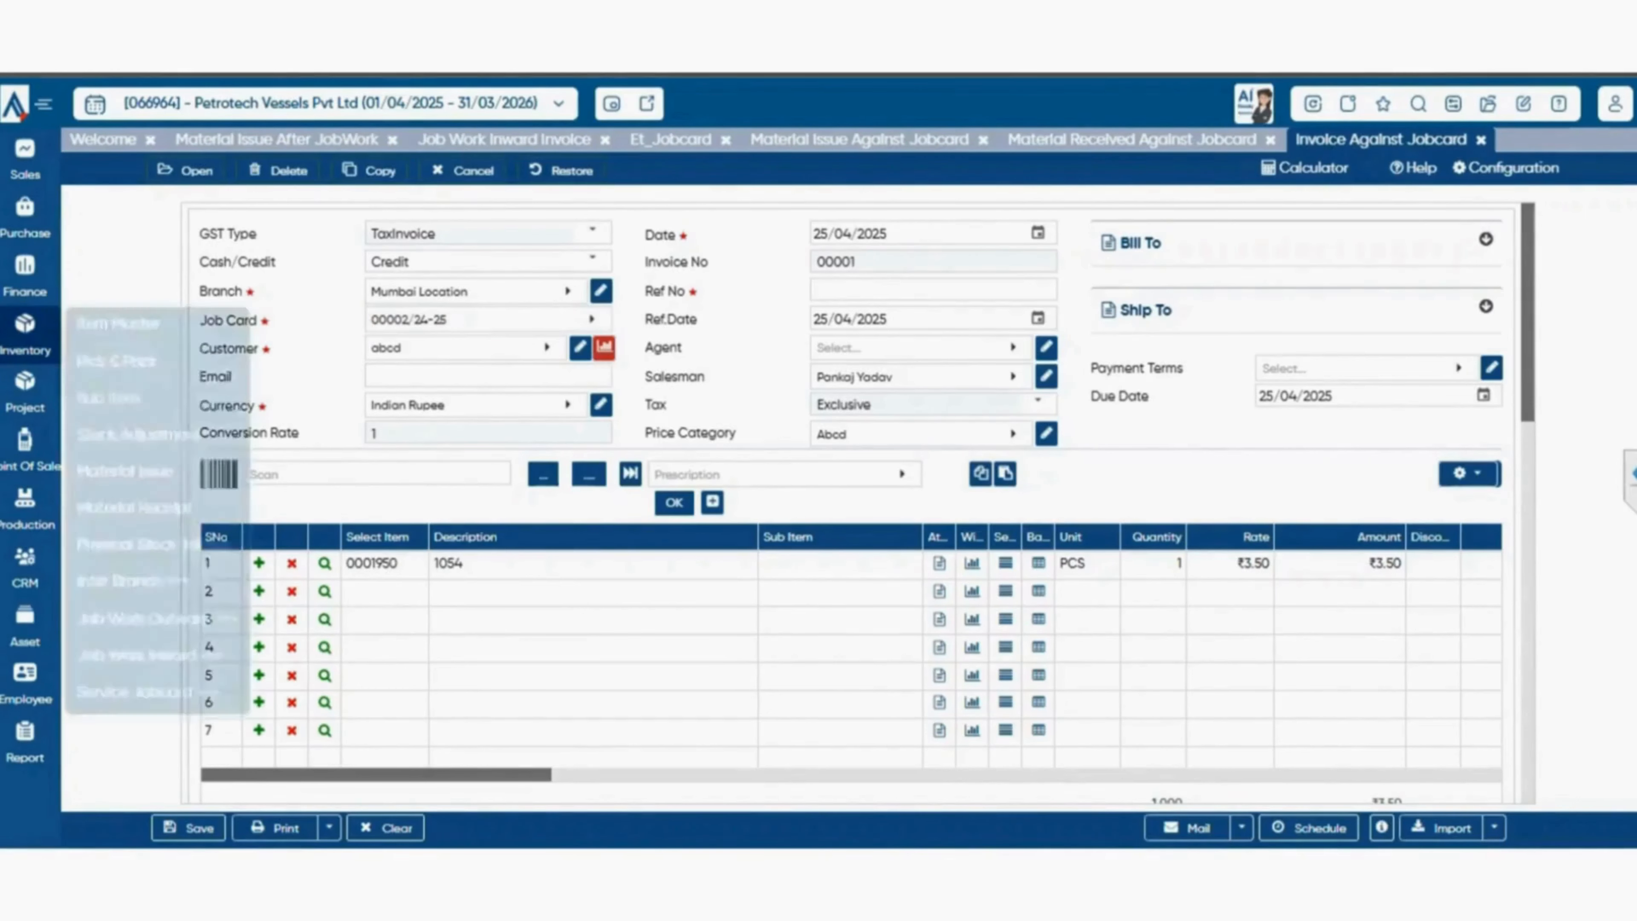
mouse_move(149, 692)
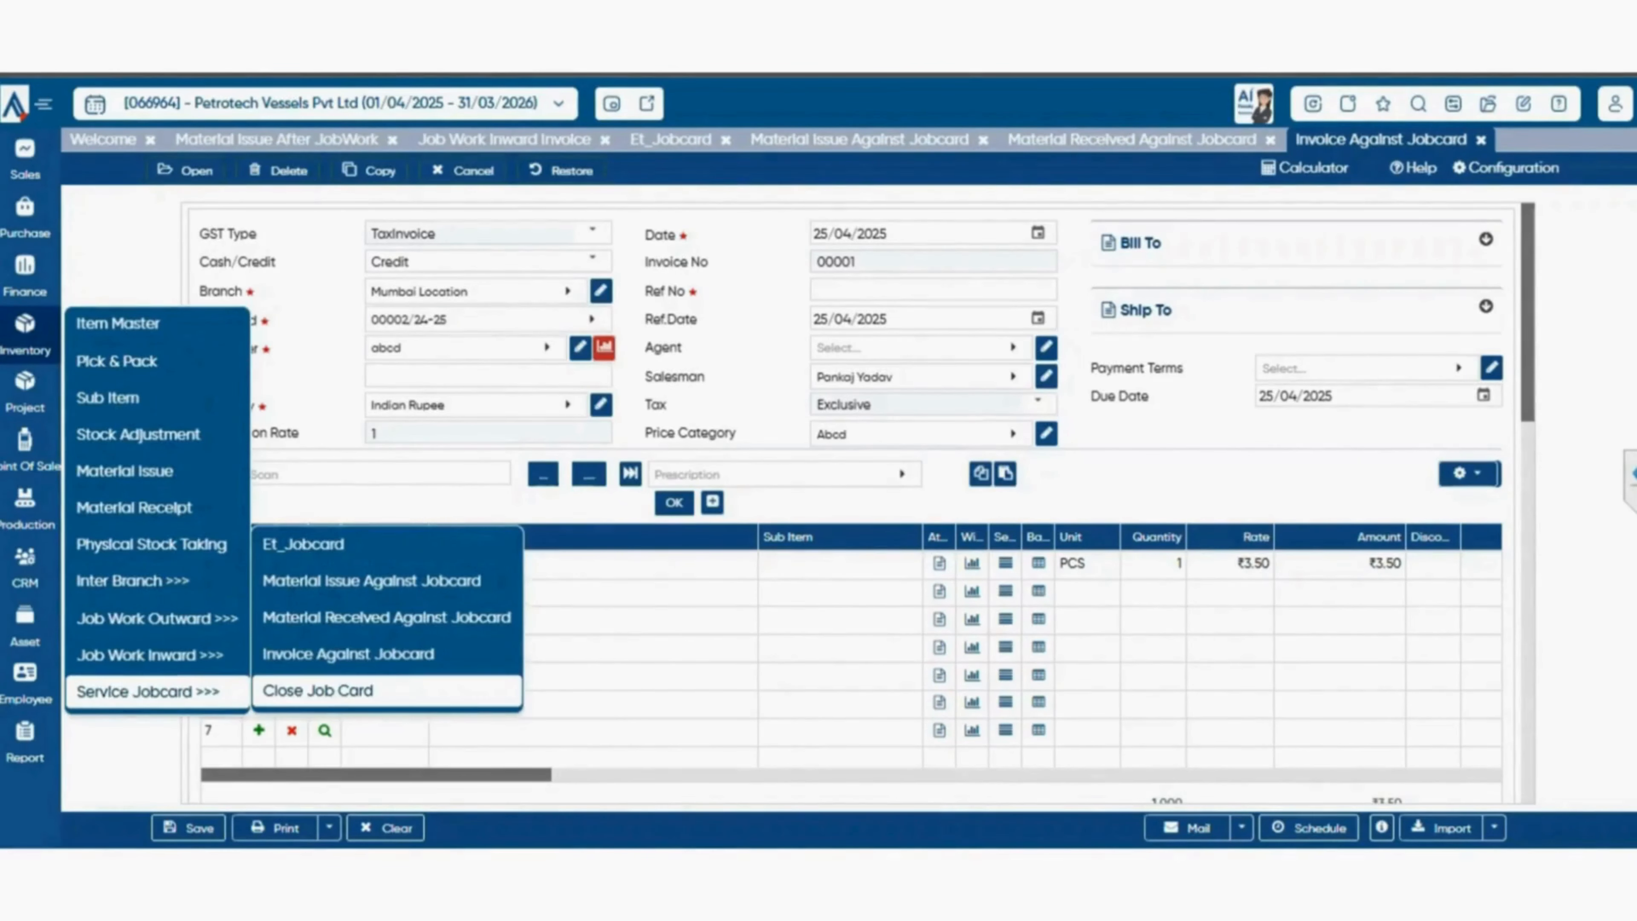
left_click(318, 690)
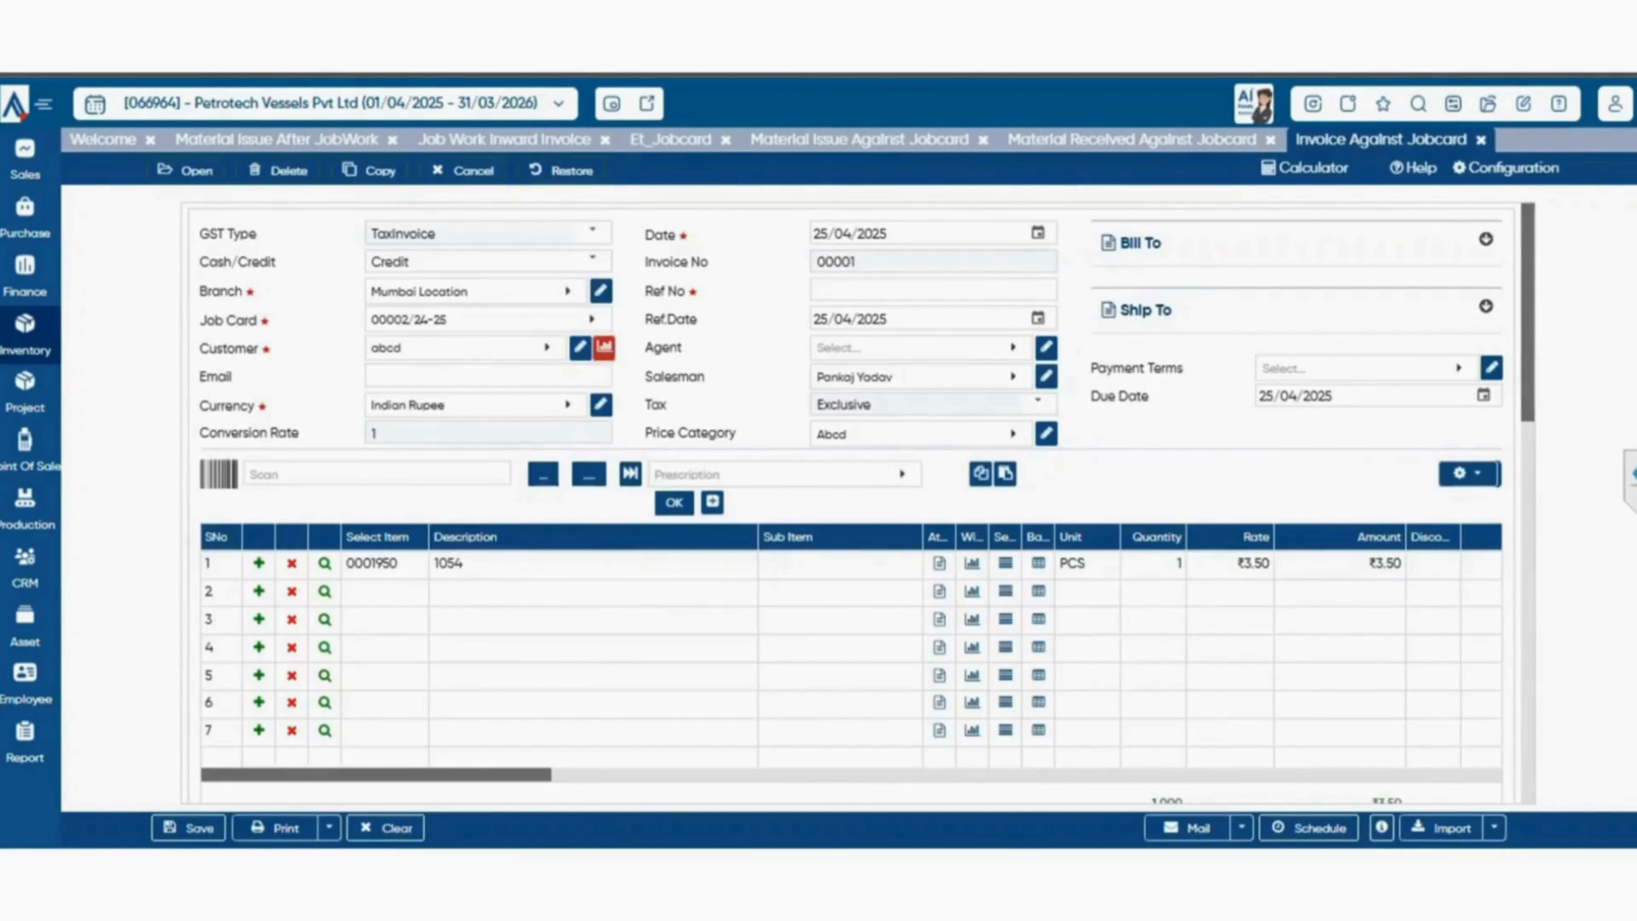
mouse_move(25, 336)
mouse_move(148, 691)
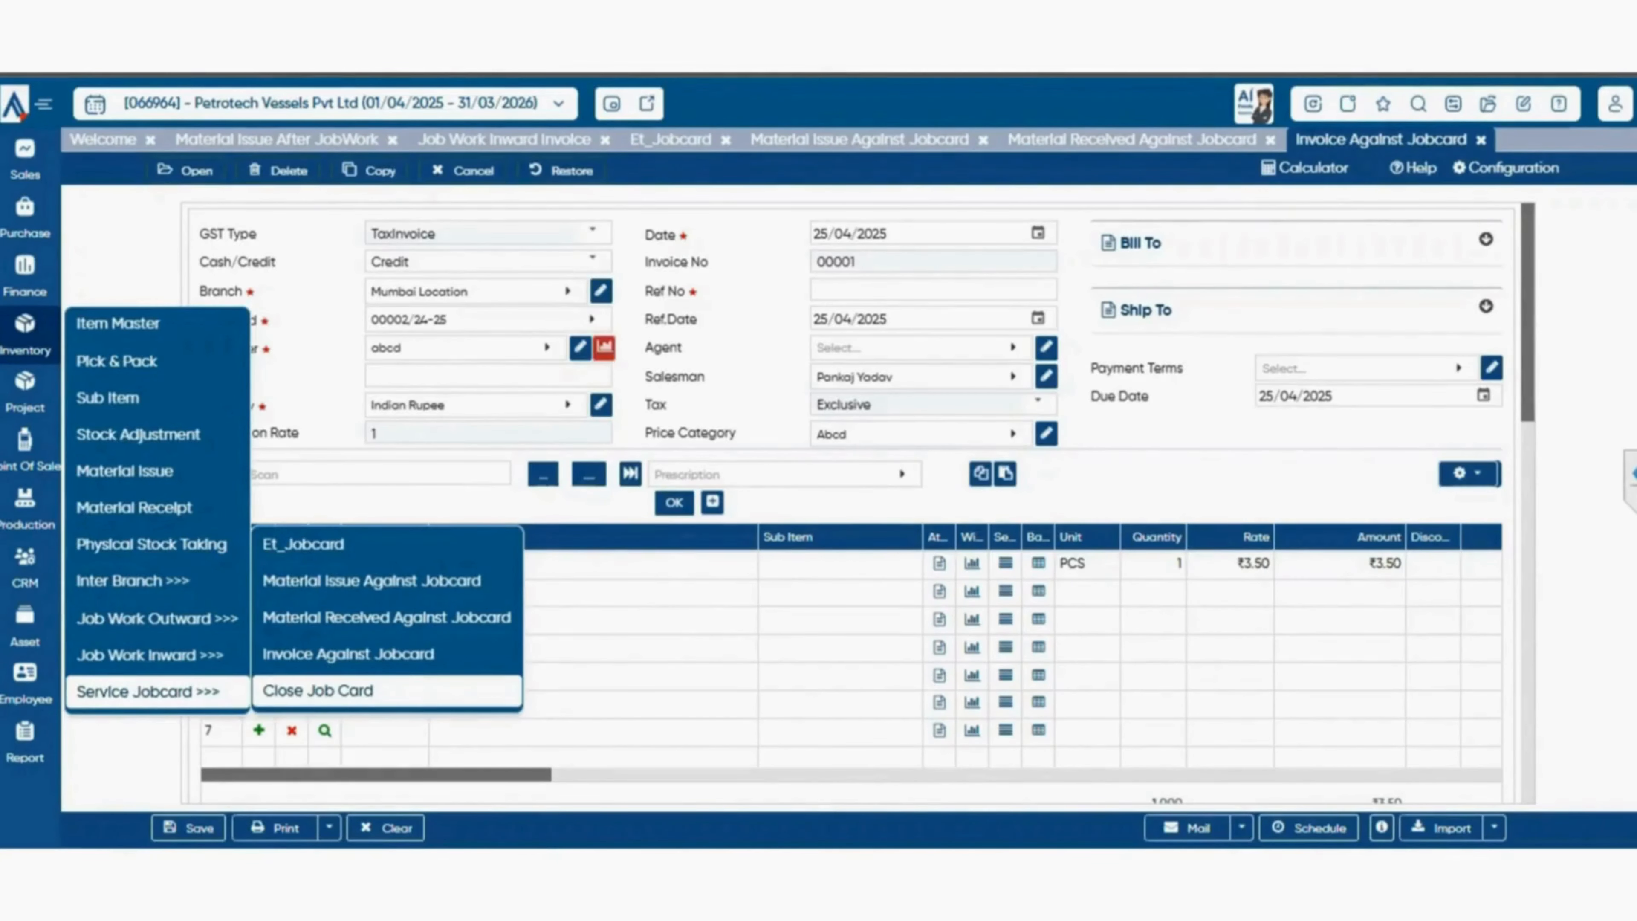
left_click(318, 689)
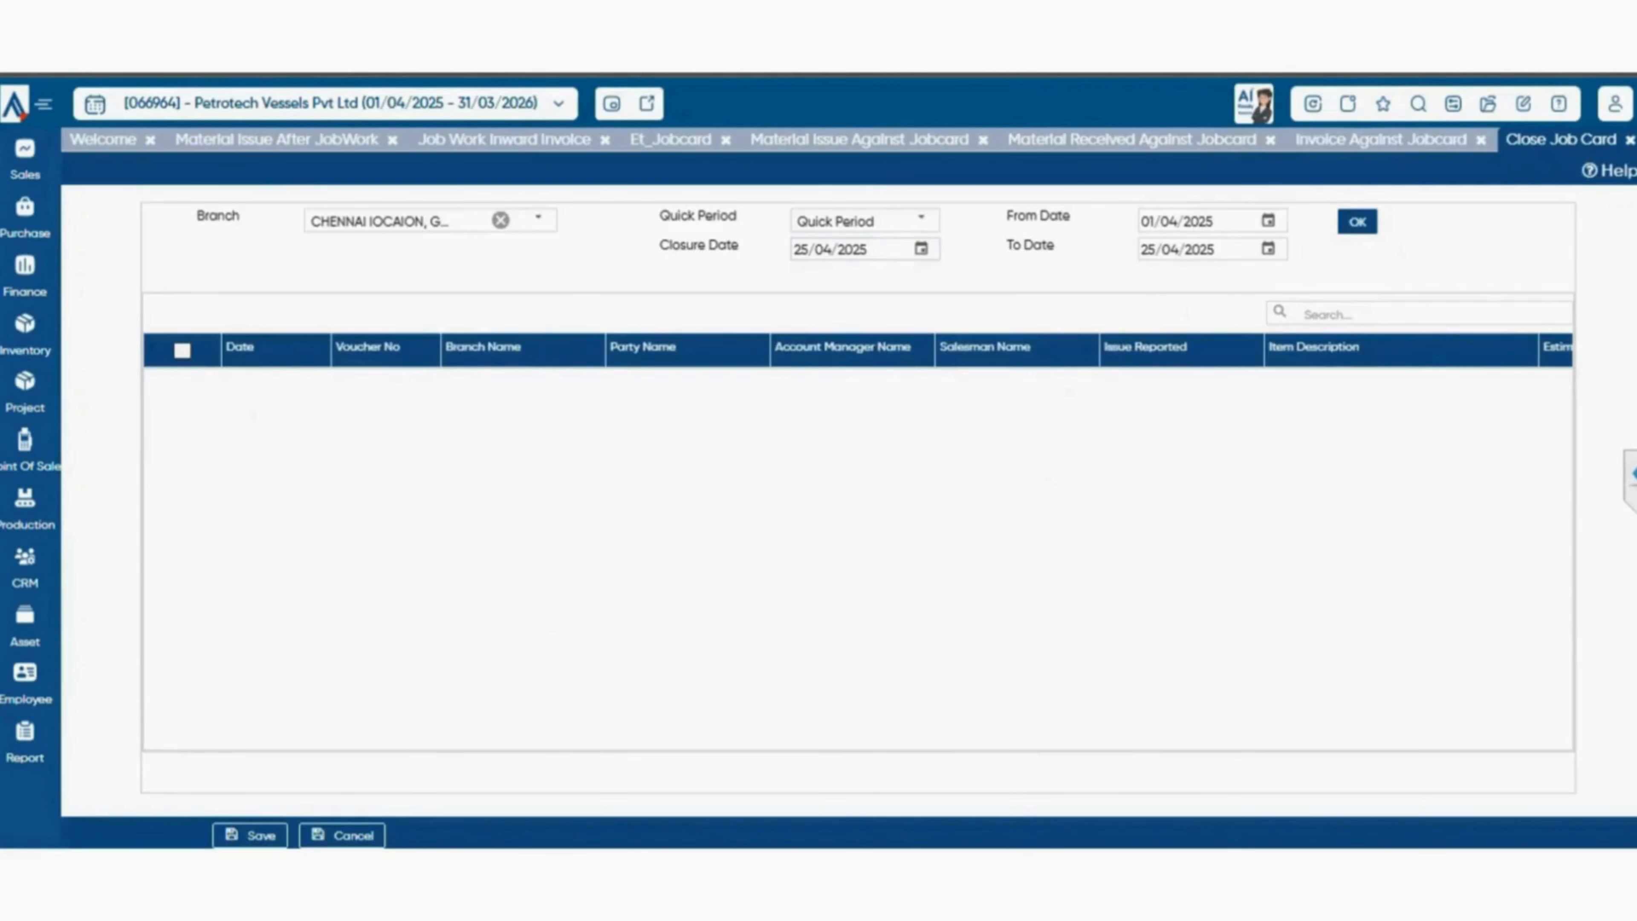
List the job cards of the Previous Finacial Year and close the one with voucher number 00001/24-25.
left_click(921, 220)
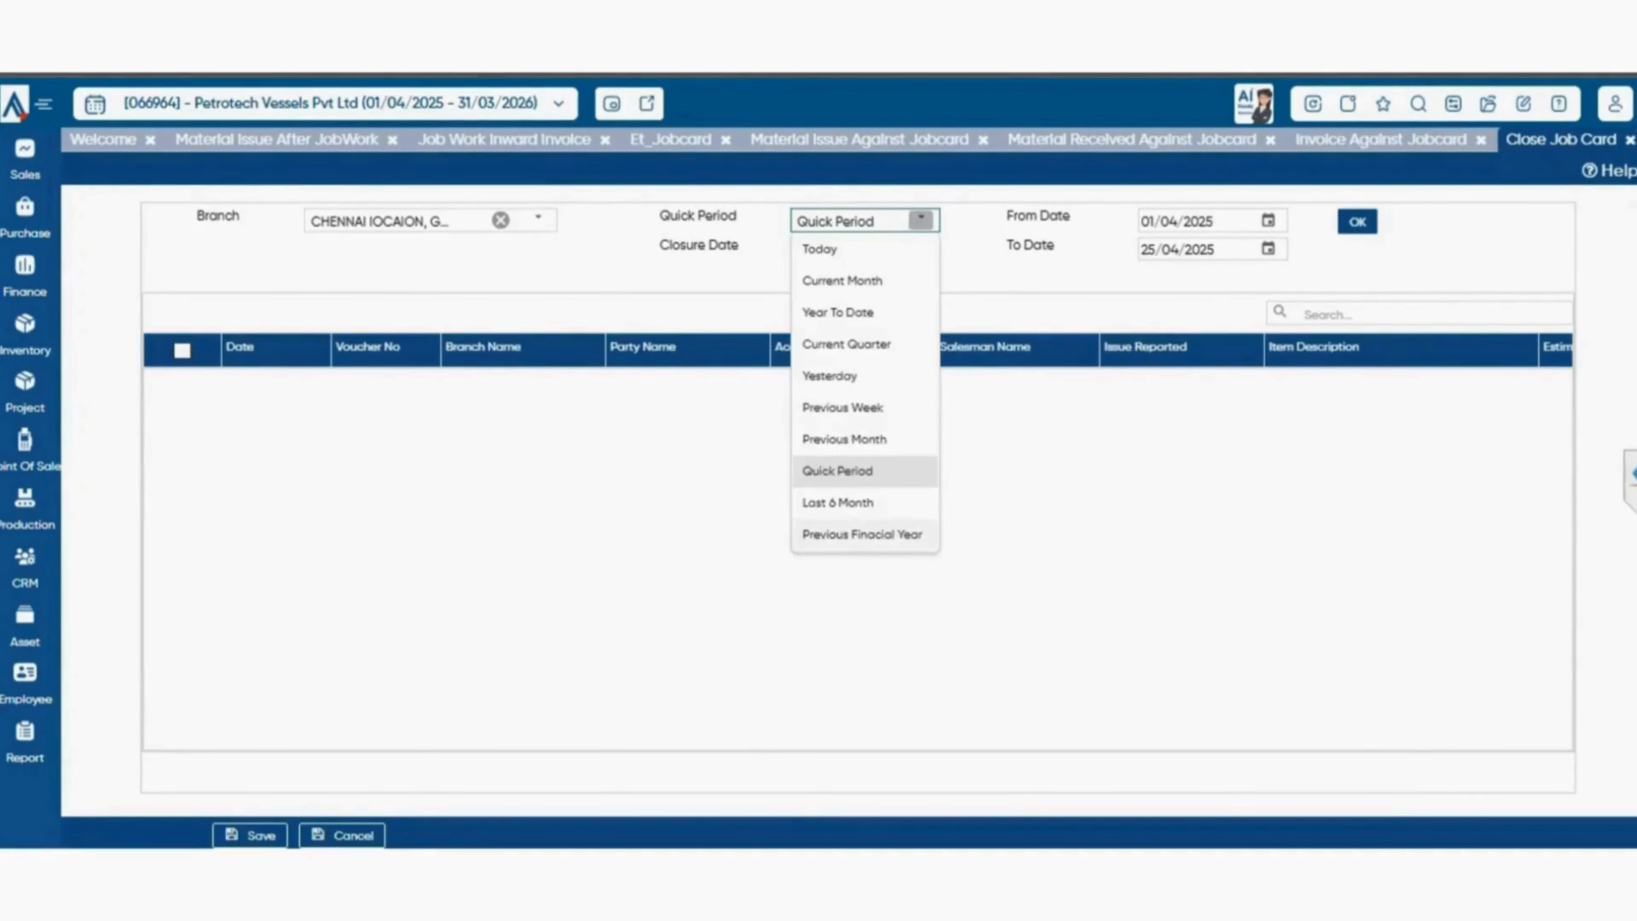
left_click(861, 534)
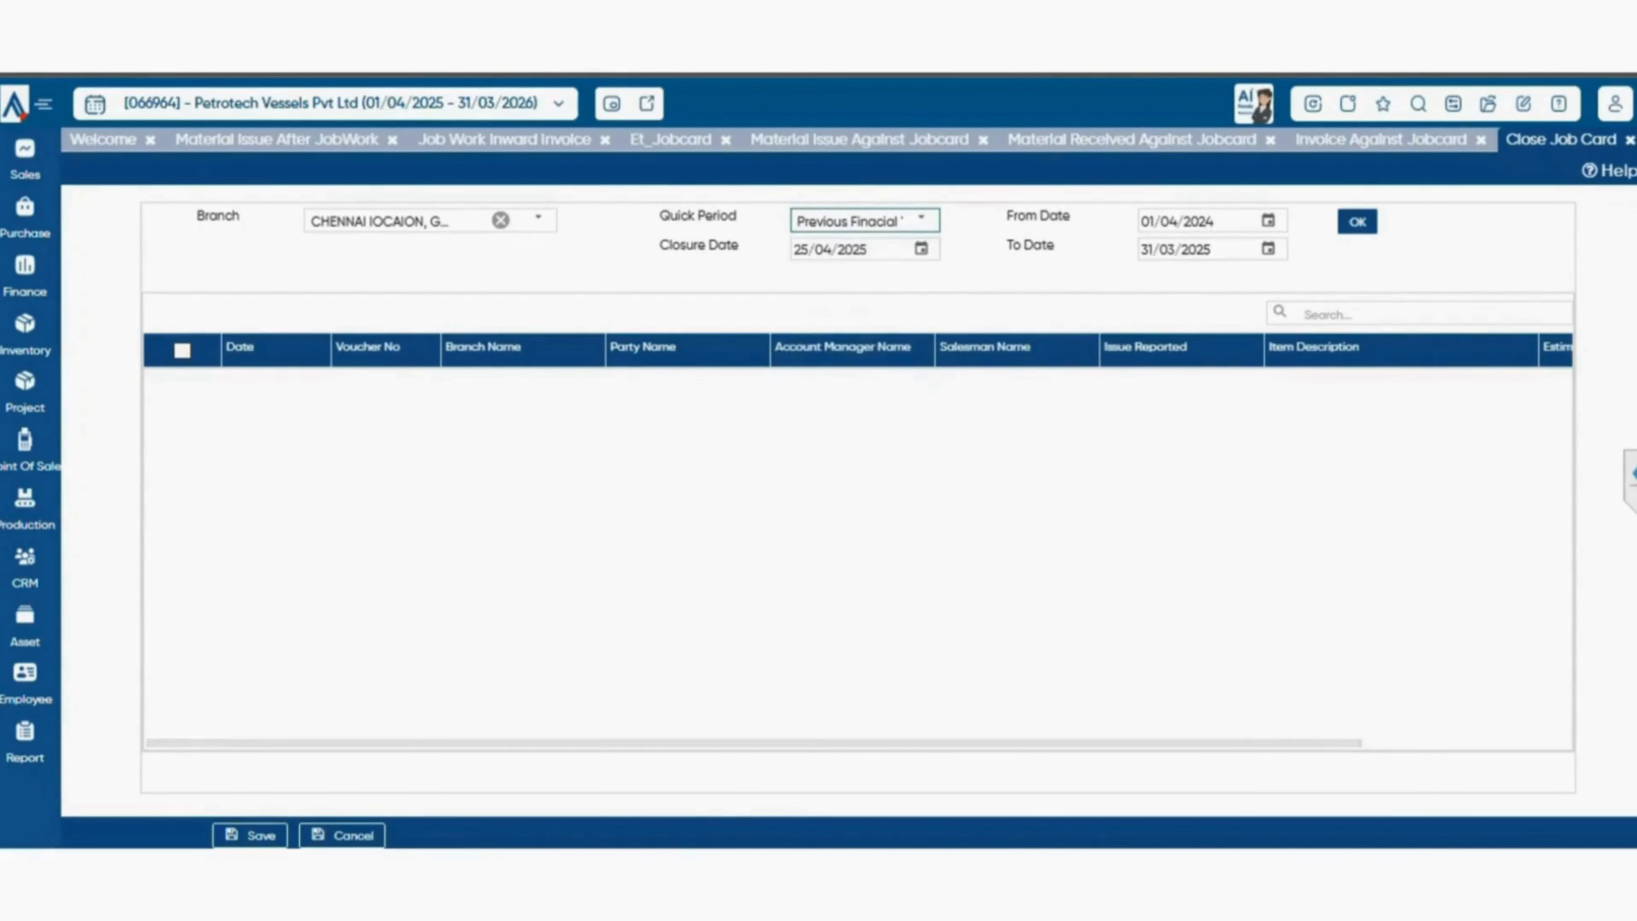
left_click(1358, 221)
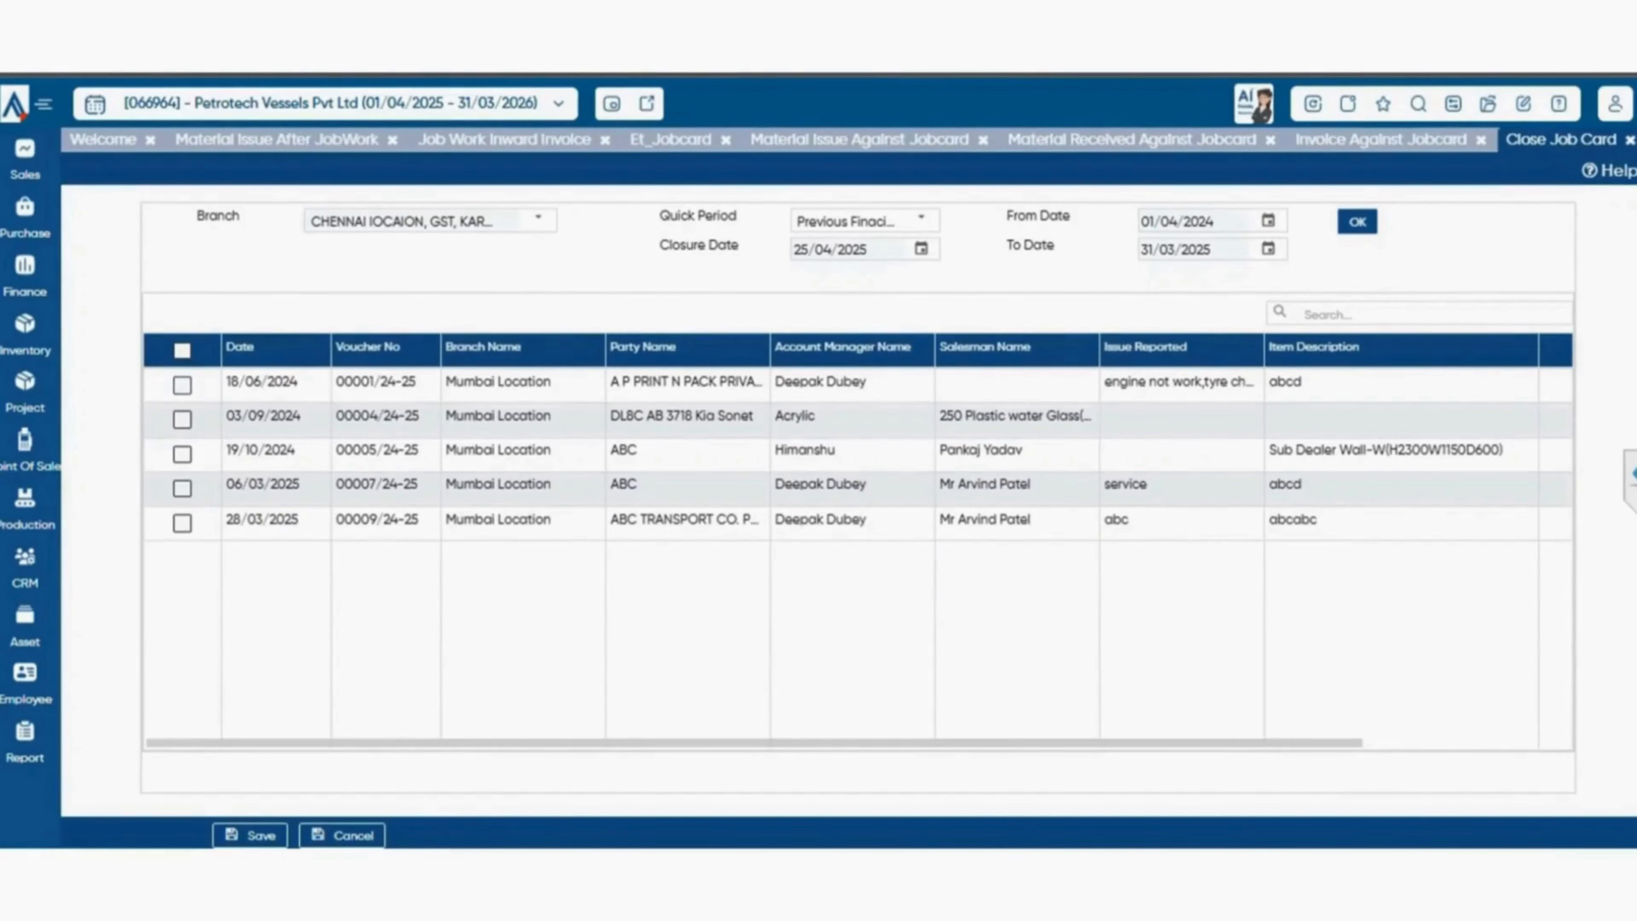
left_click(182, 385)
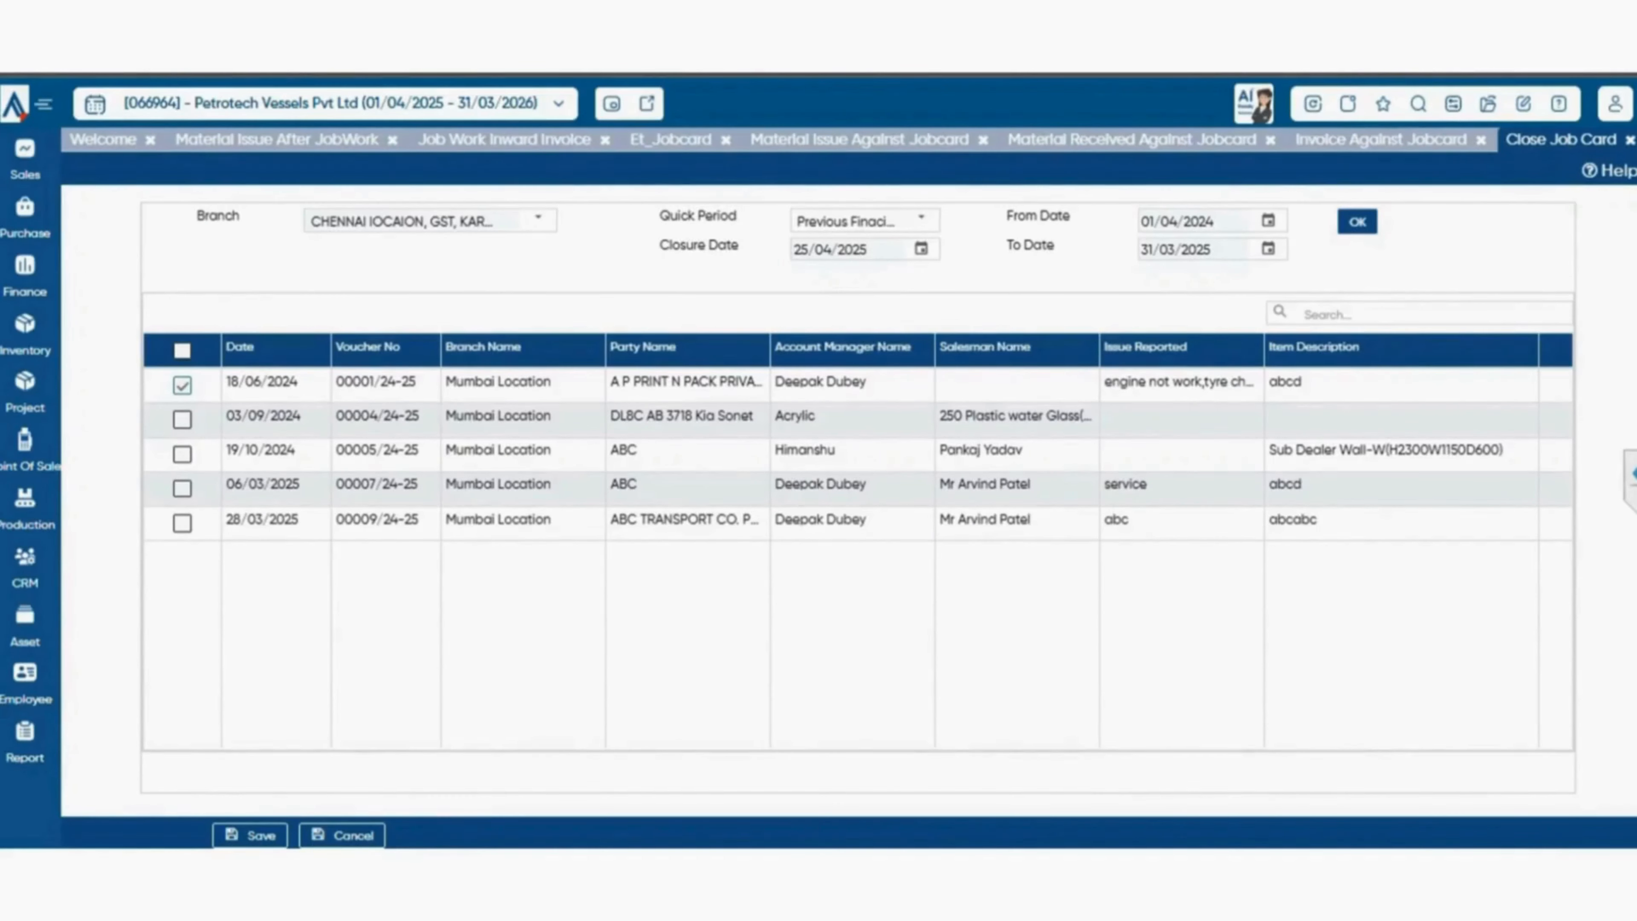
left_click(251, 836)
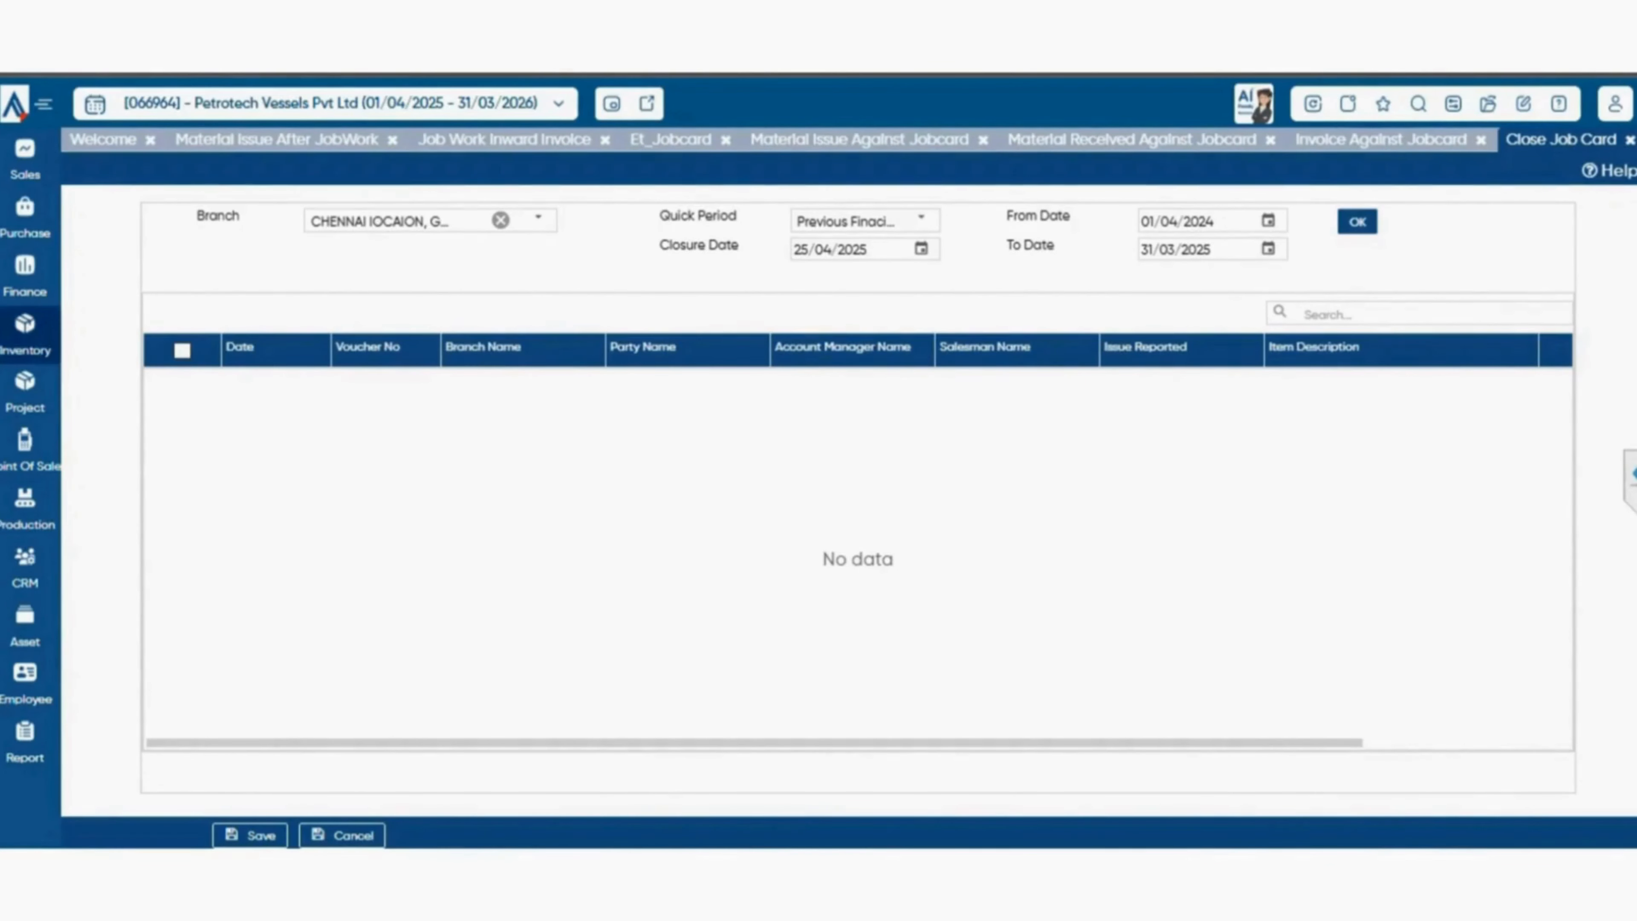
Expand the report catalogue to show more reports and open the Item Master report from Primary Stock Reports under Inventory Reports.
left_click(25, 335)
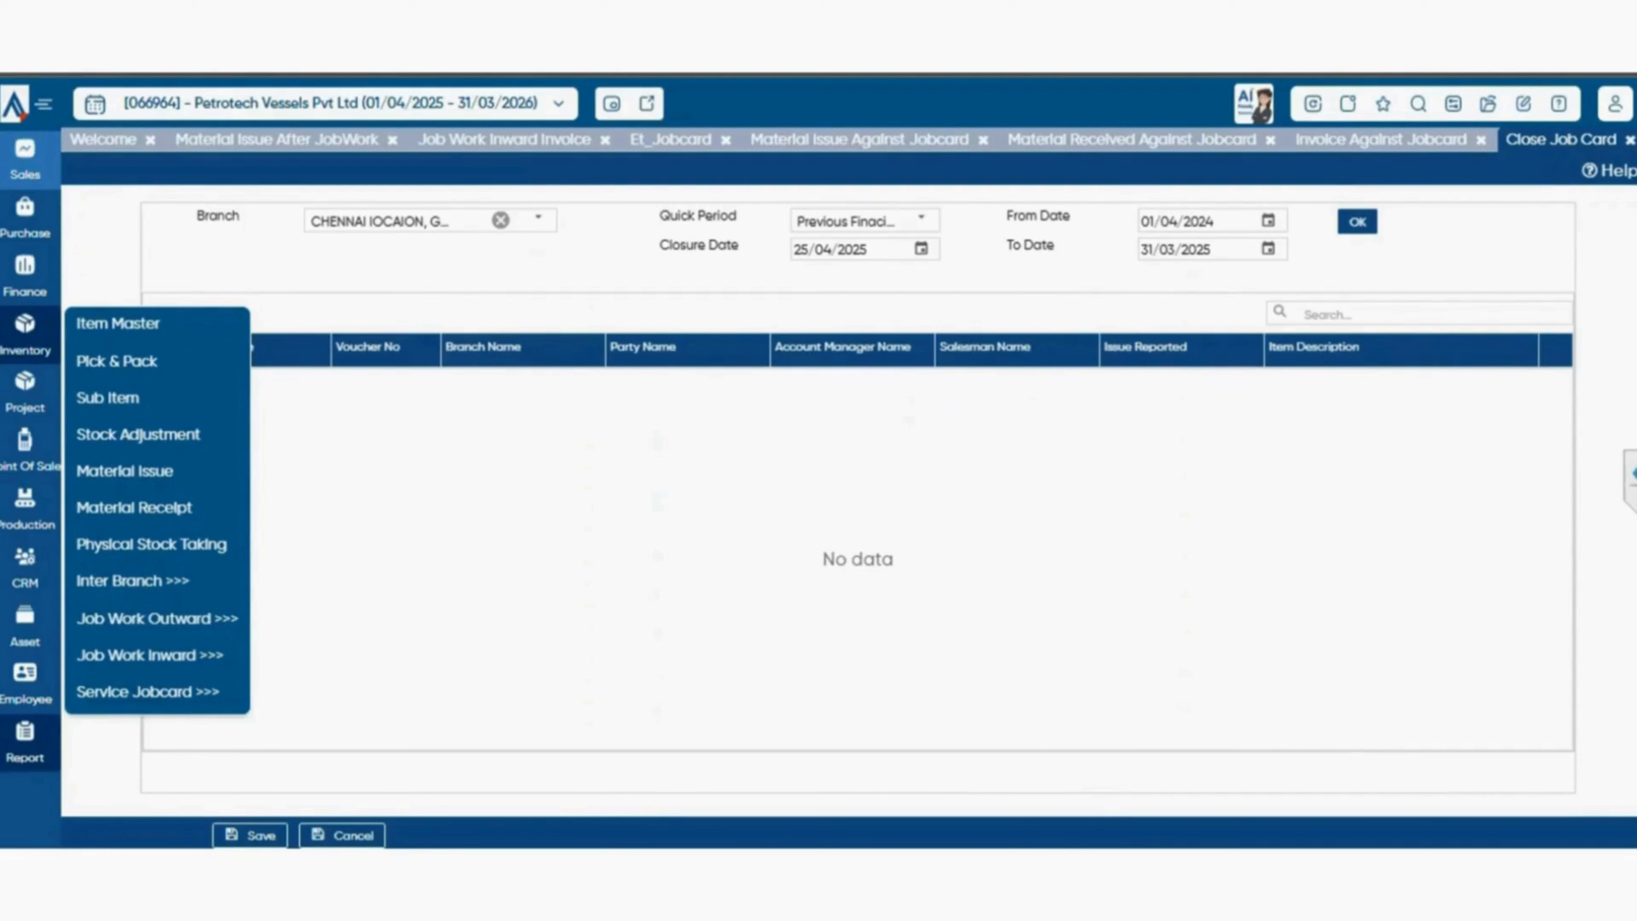
left_click(26, 741)
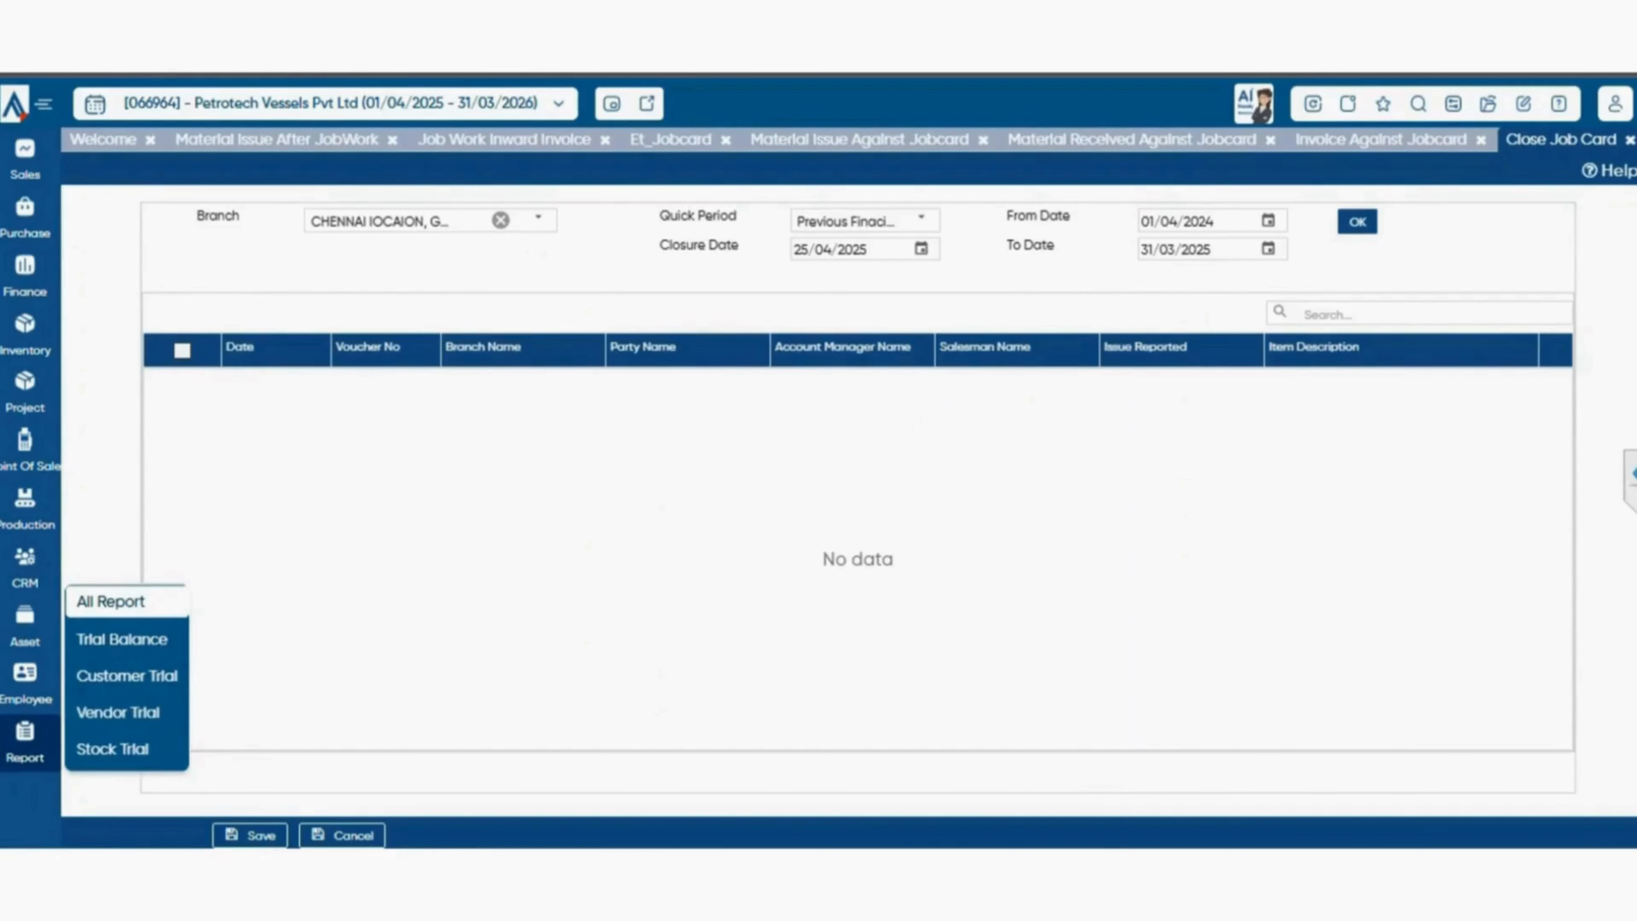
left_click(111, 601)
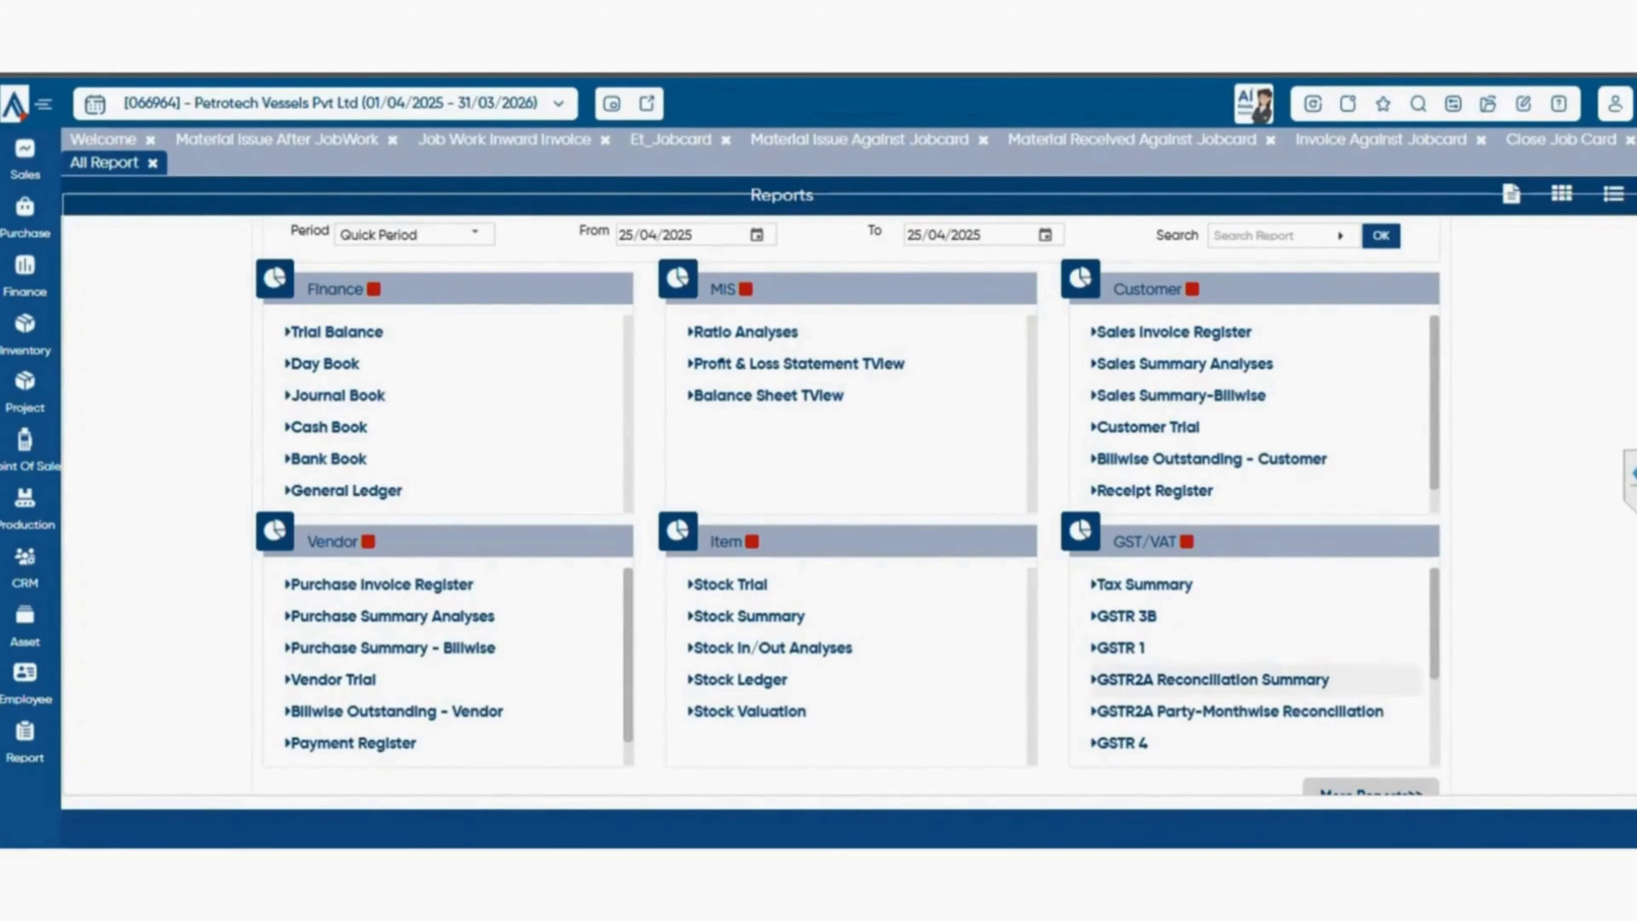
left_click(1372, 788)
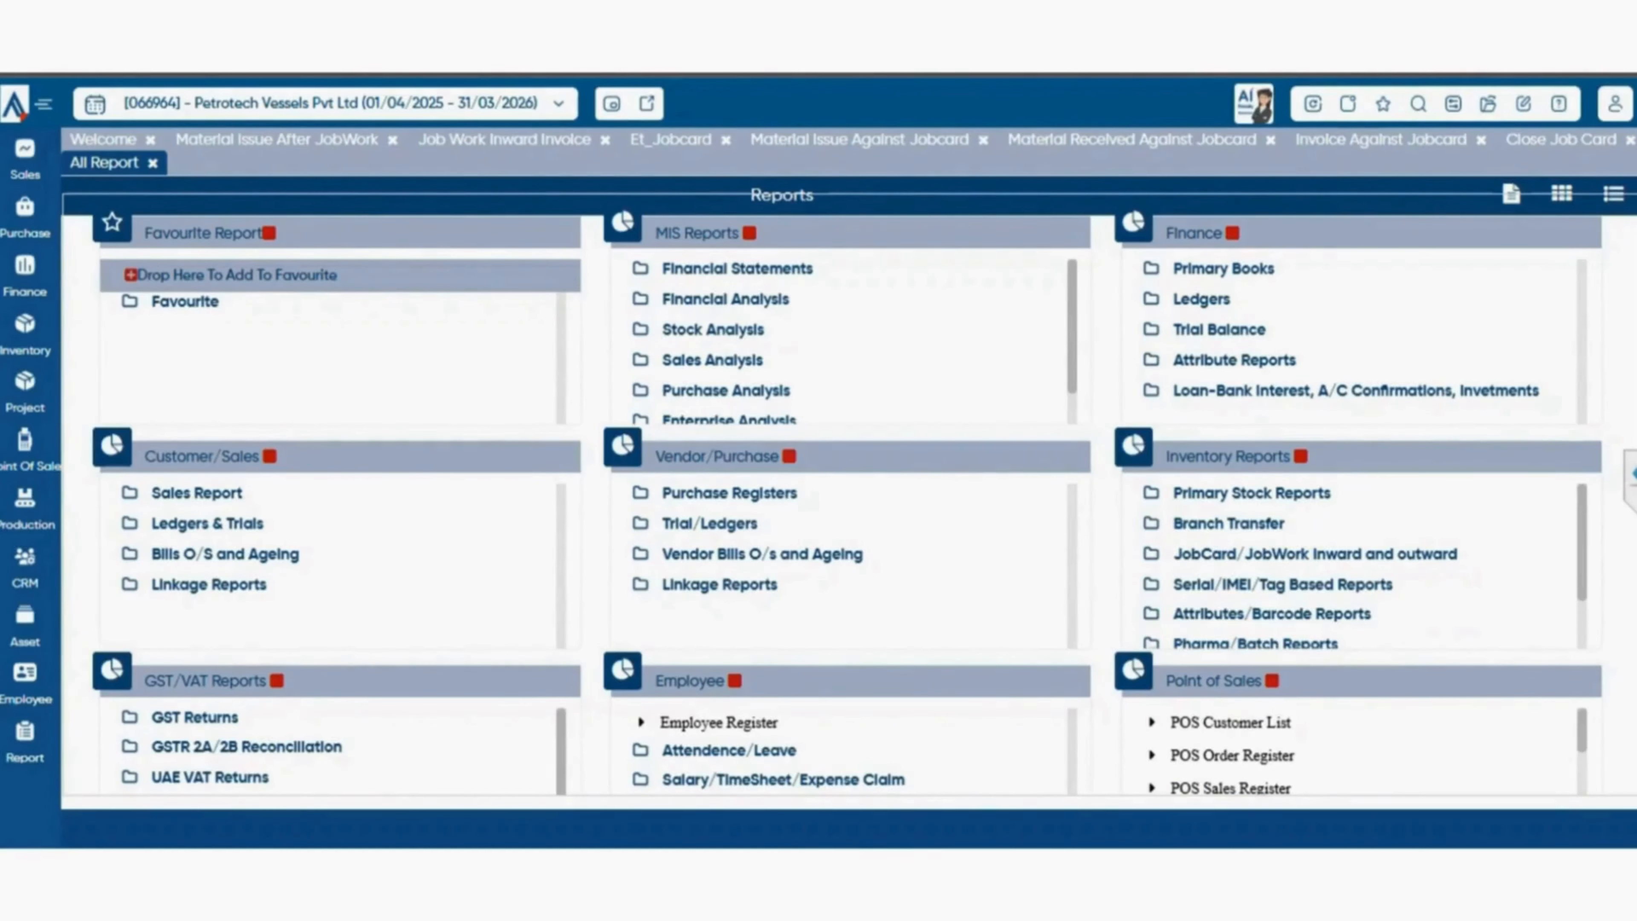
left_click(1251, 493)
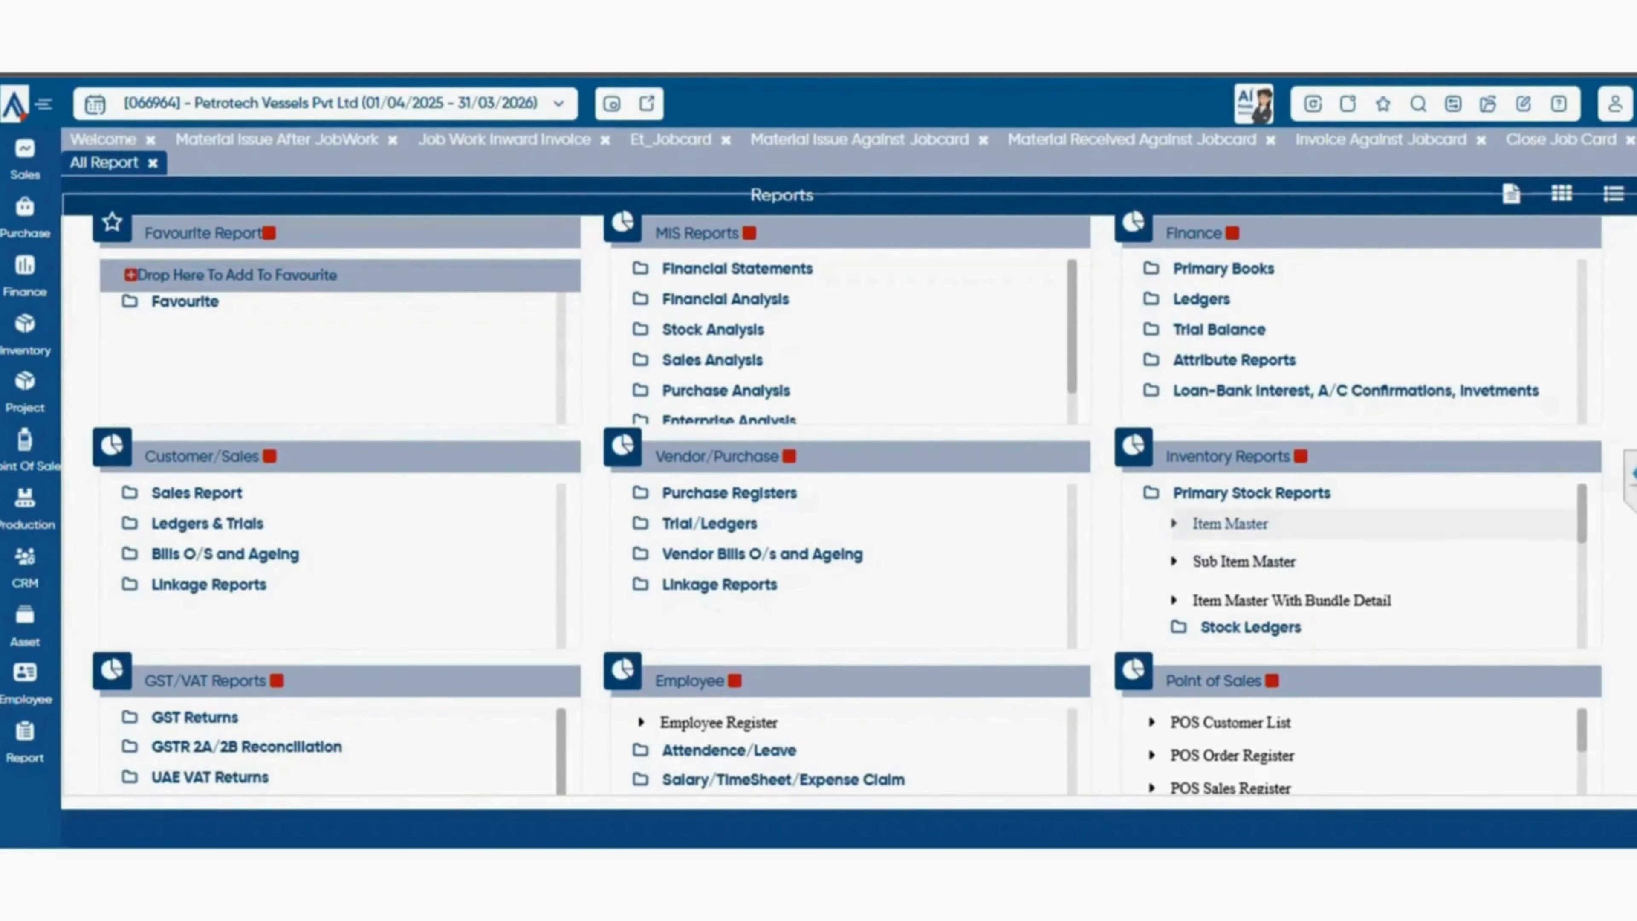
left_click(1230, 523)
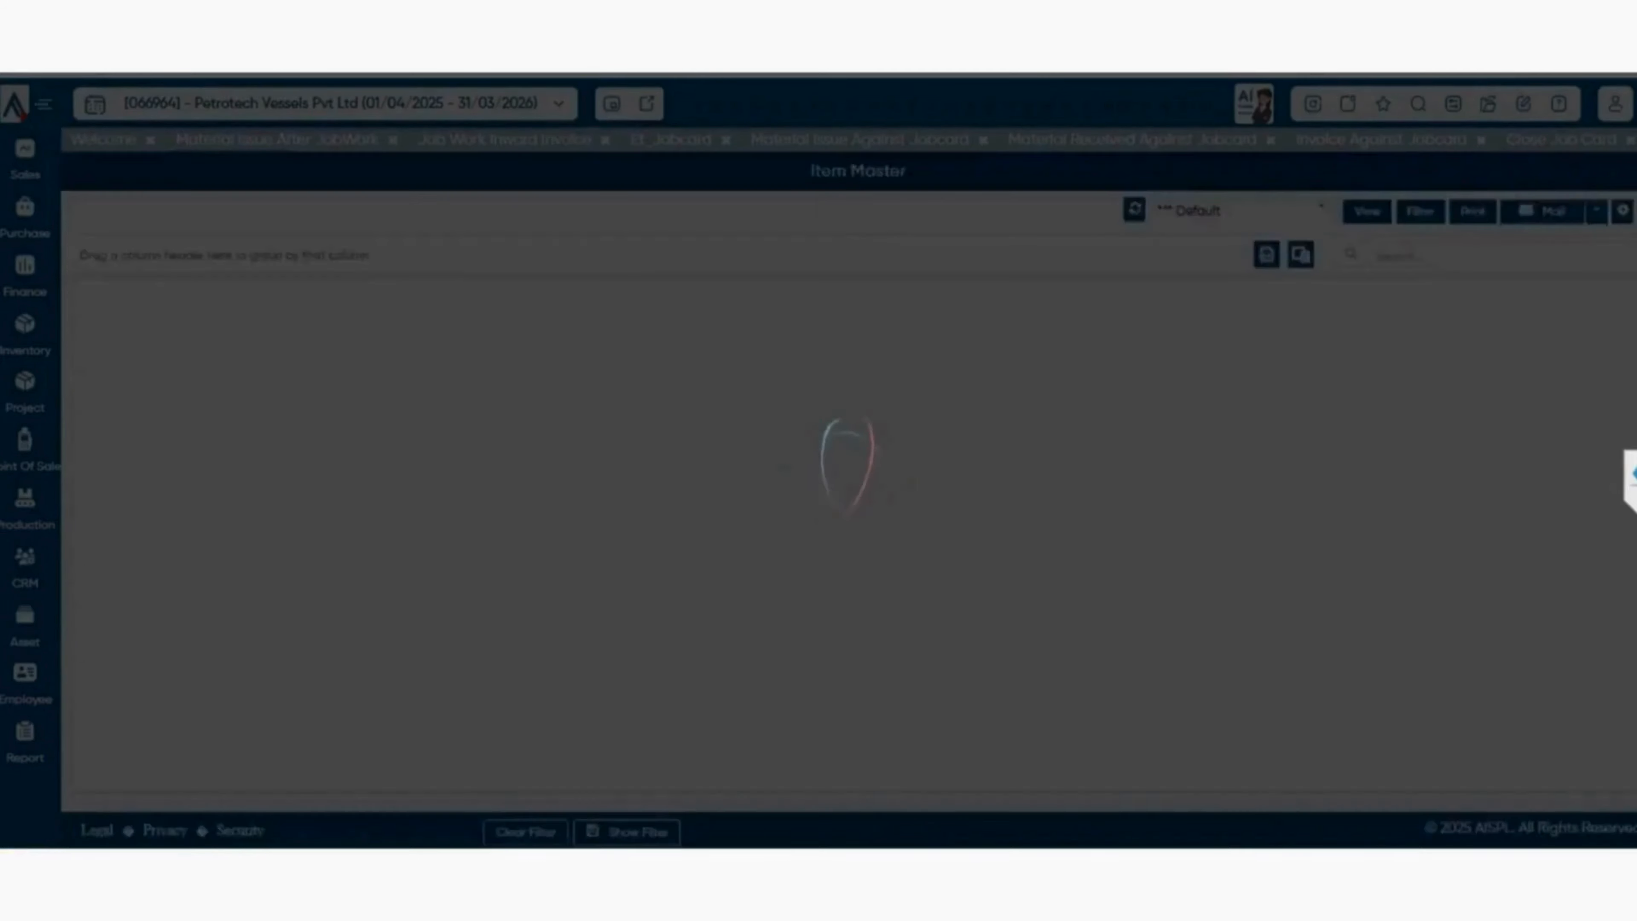
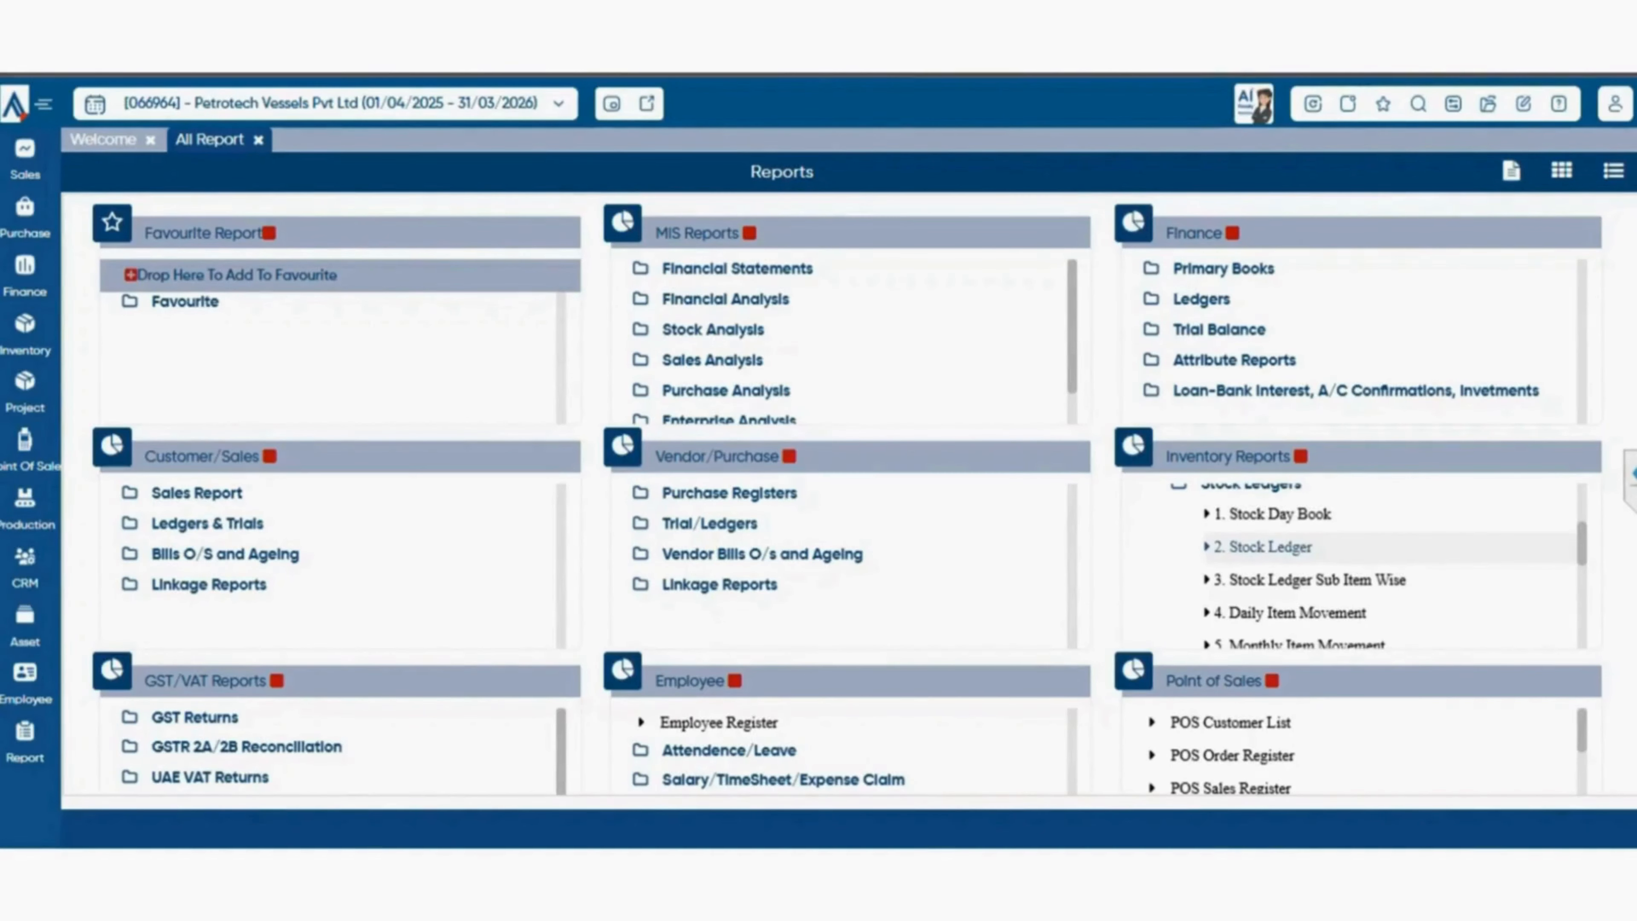
View the Stock Ledger report with its preset filters, and open the Stock Ledger Sub Item Wise report.
left_click(1263, 546)
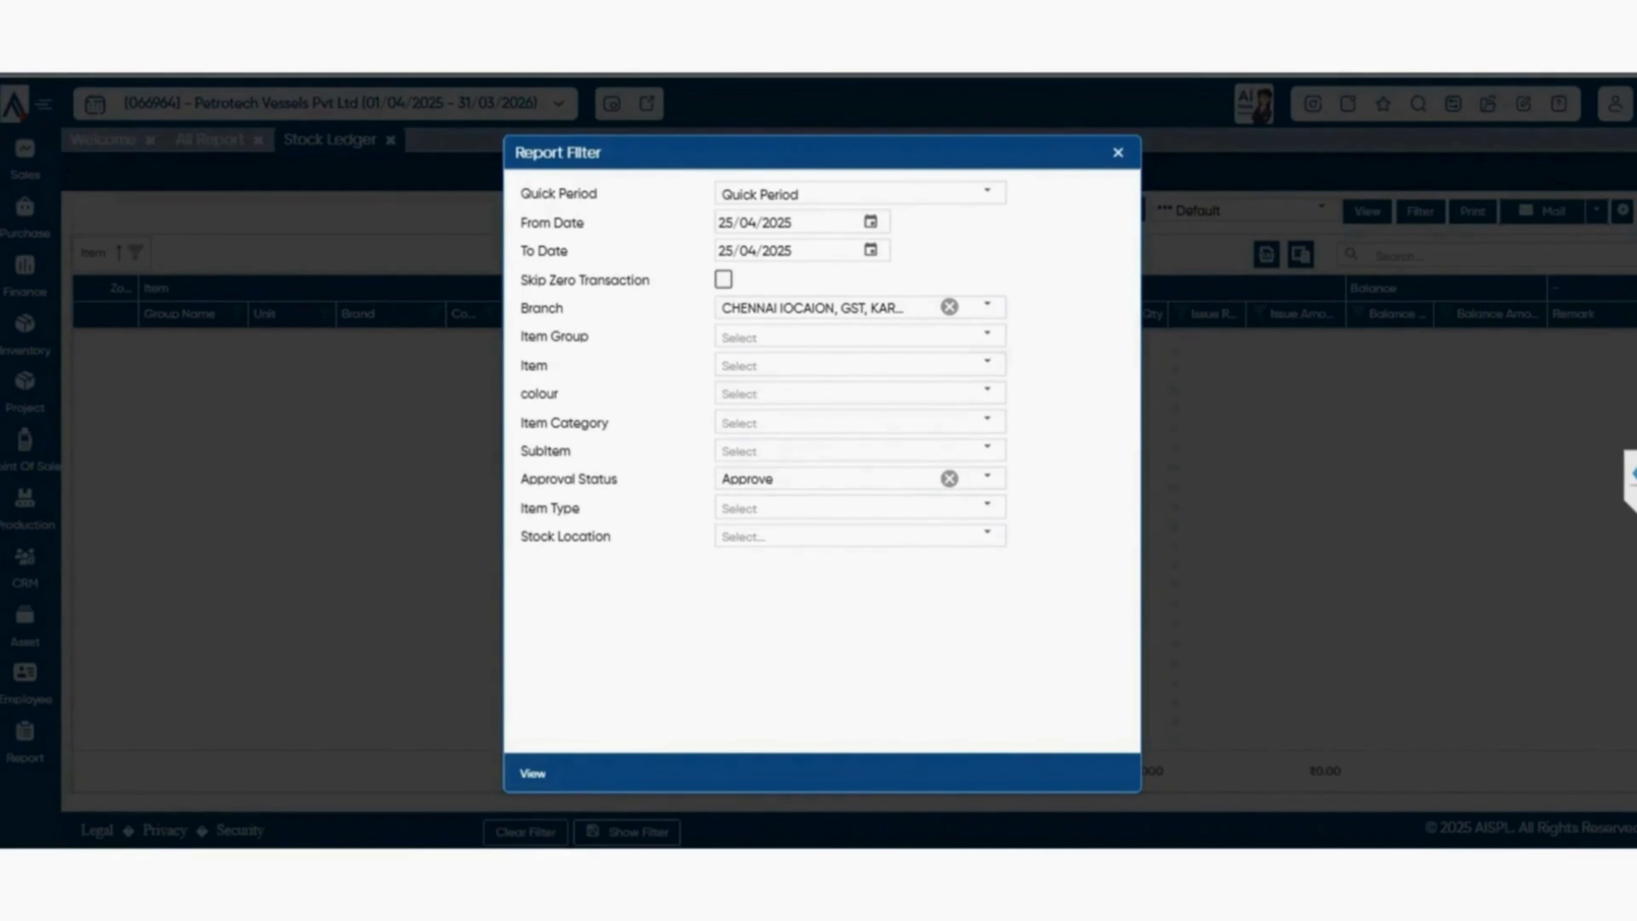
left_click(532, 773)
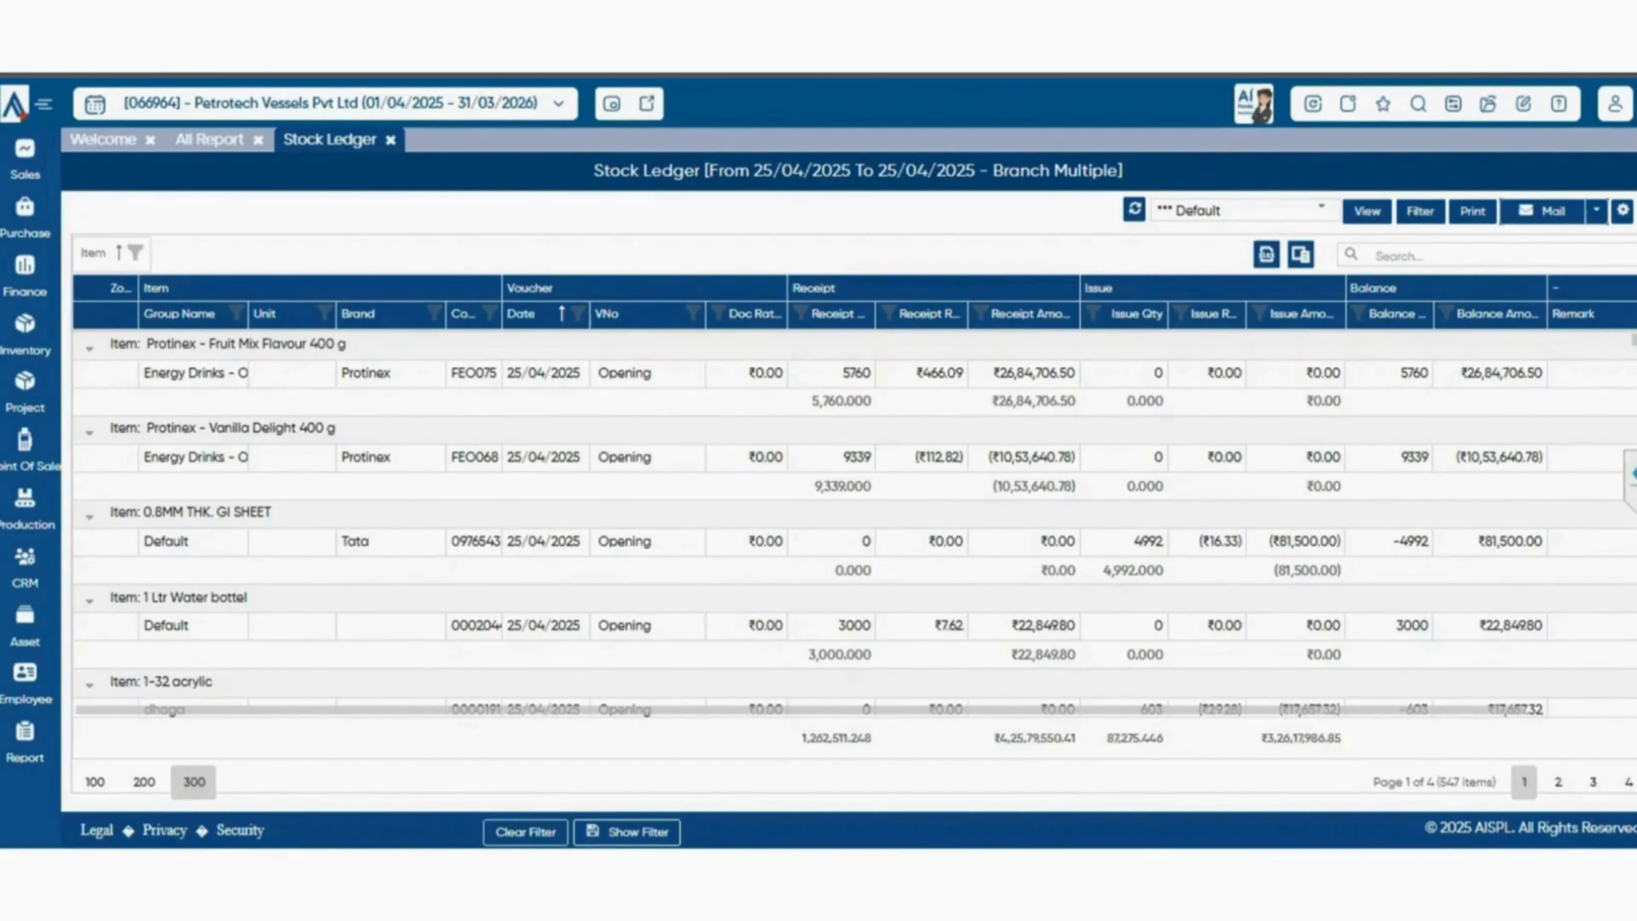
left_click(209, 139)
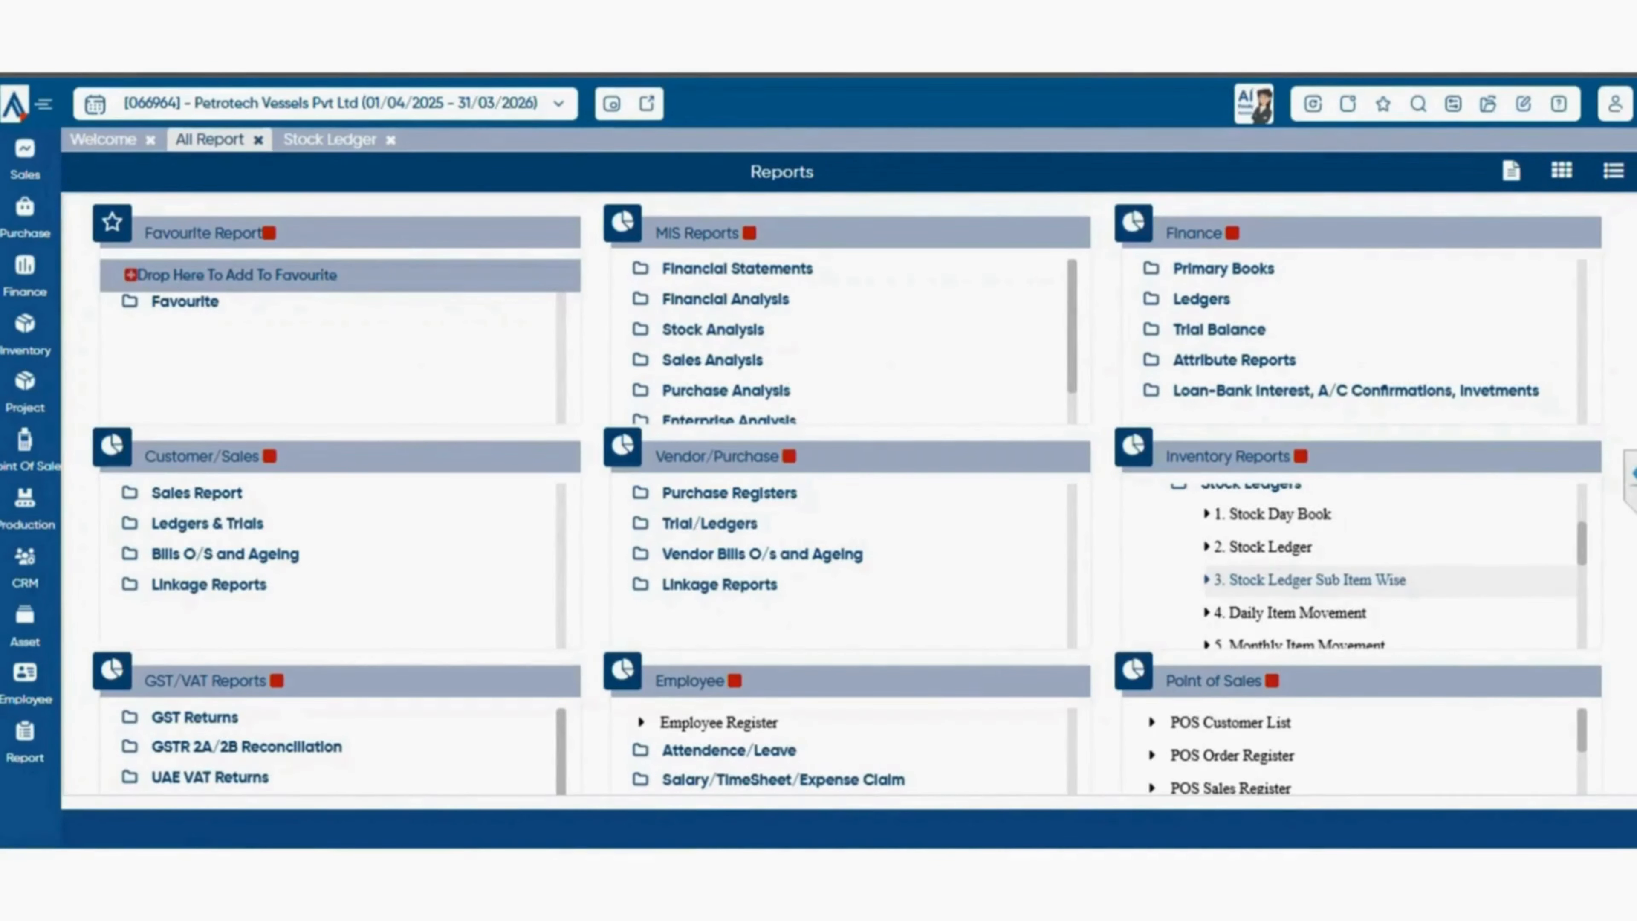
left_click(1309, 580)
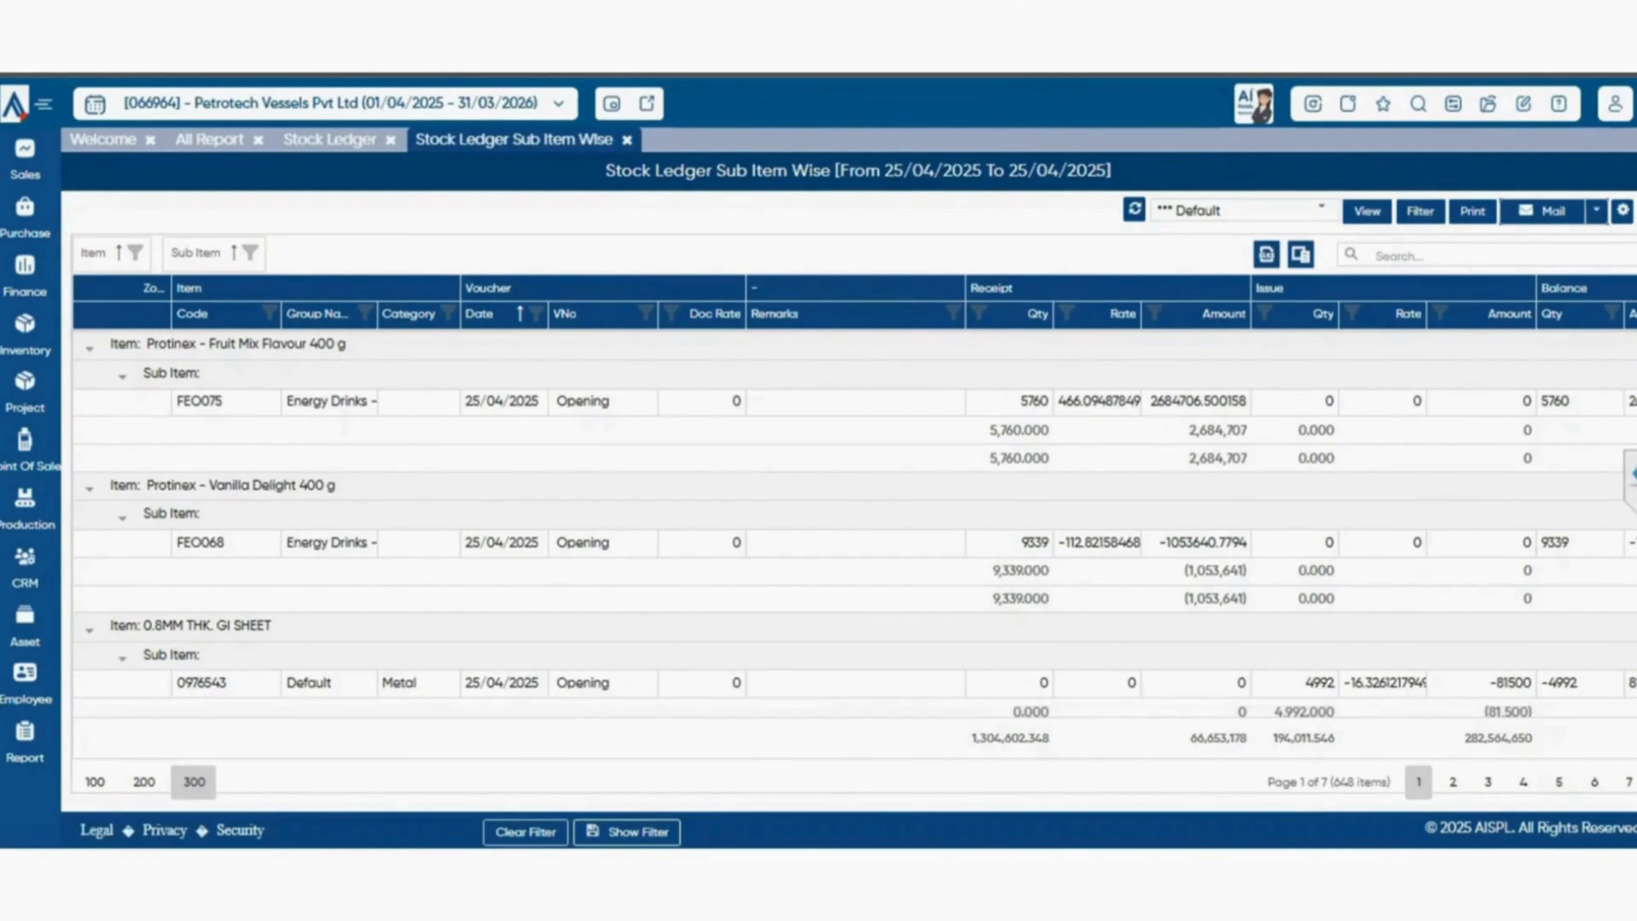
Expand Stock Trials under Inventory Reports, view the Stock Trial report with its preset filters, and open Stock Trial Sub Item Wise.
left_click(210, 139)
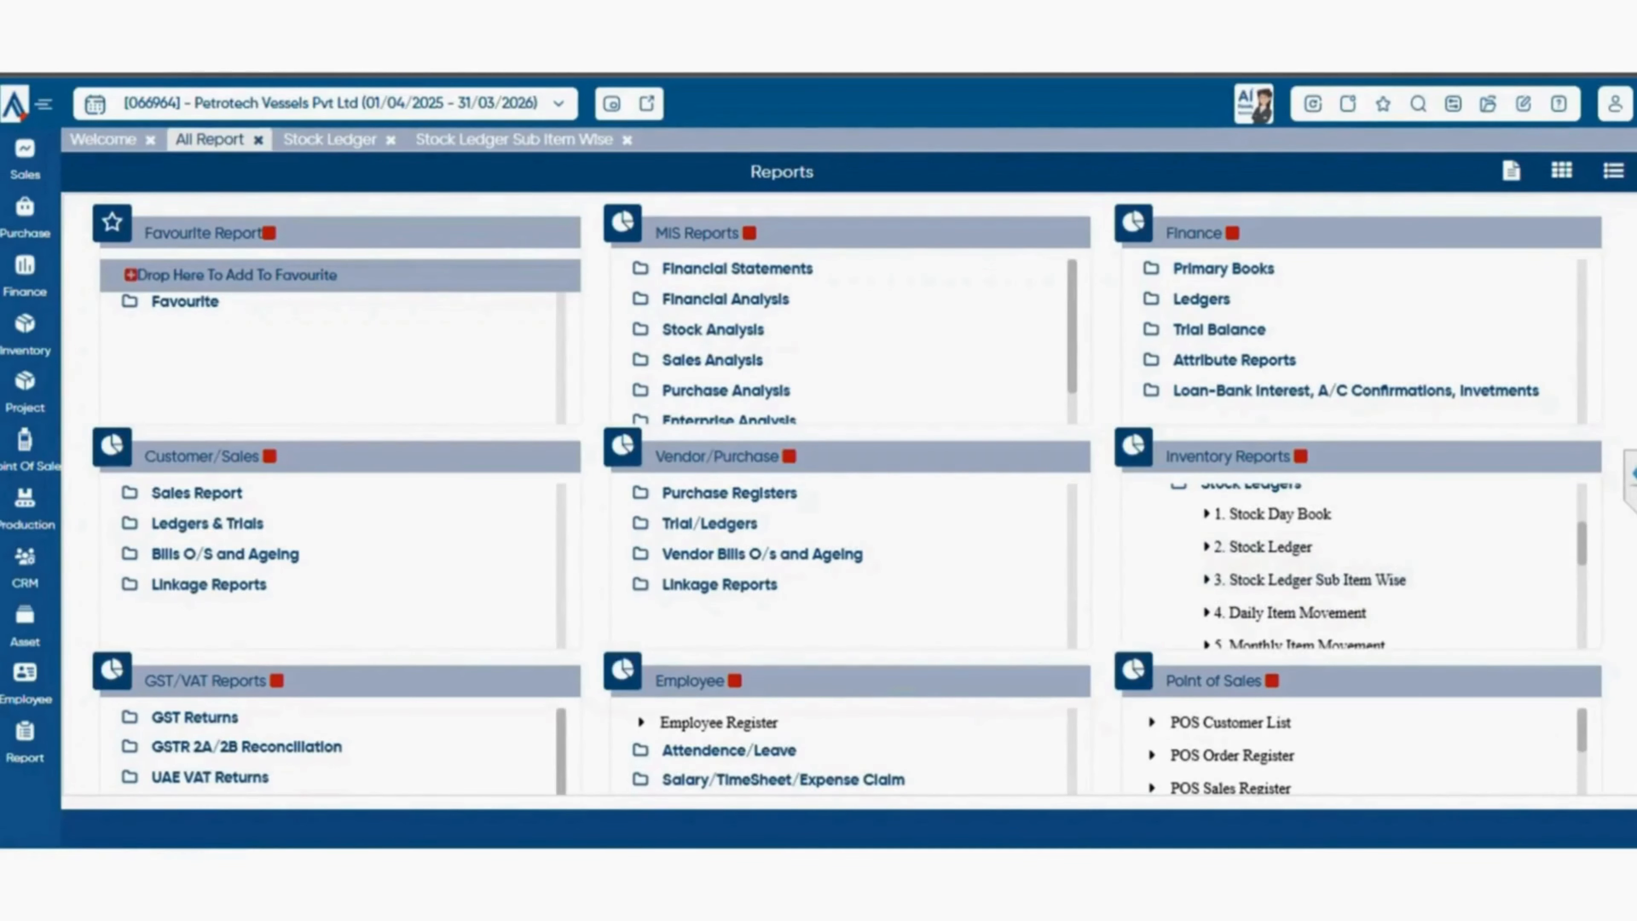
scroll(1354, 568, "down", 3)
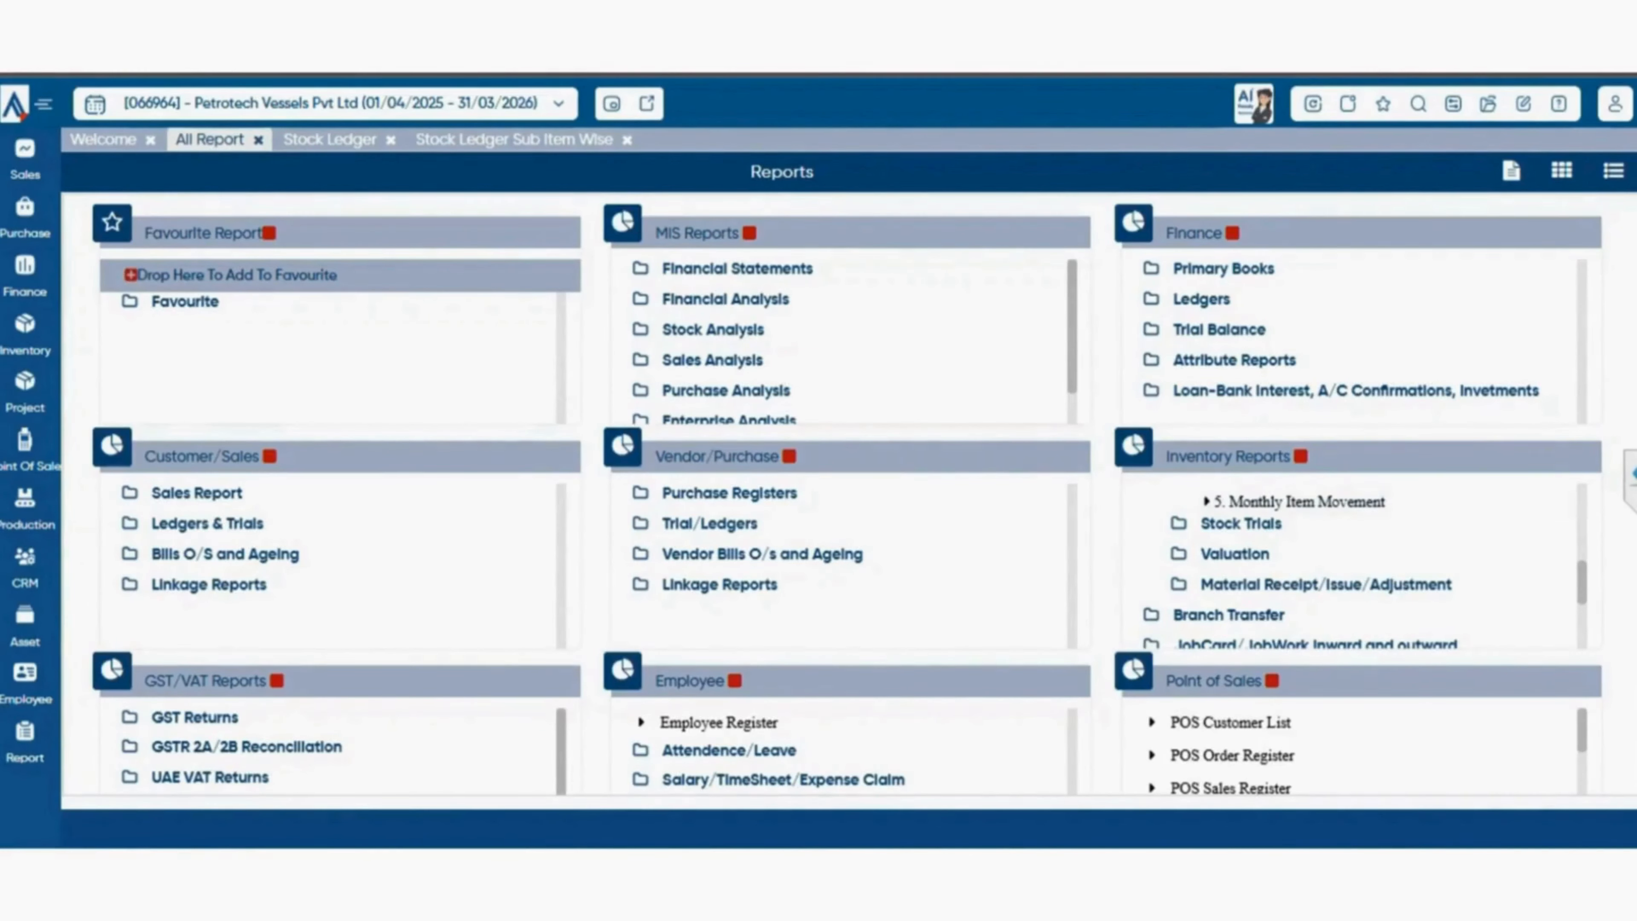
left_click(1241, 524)
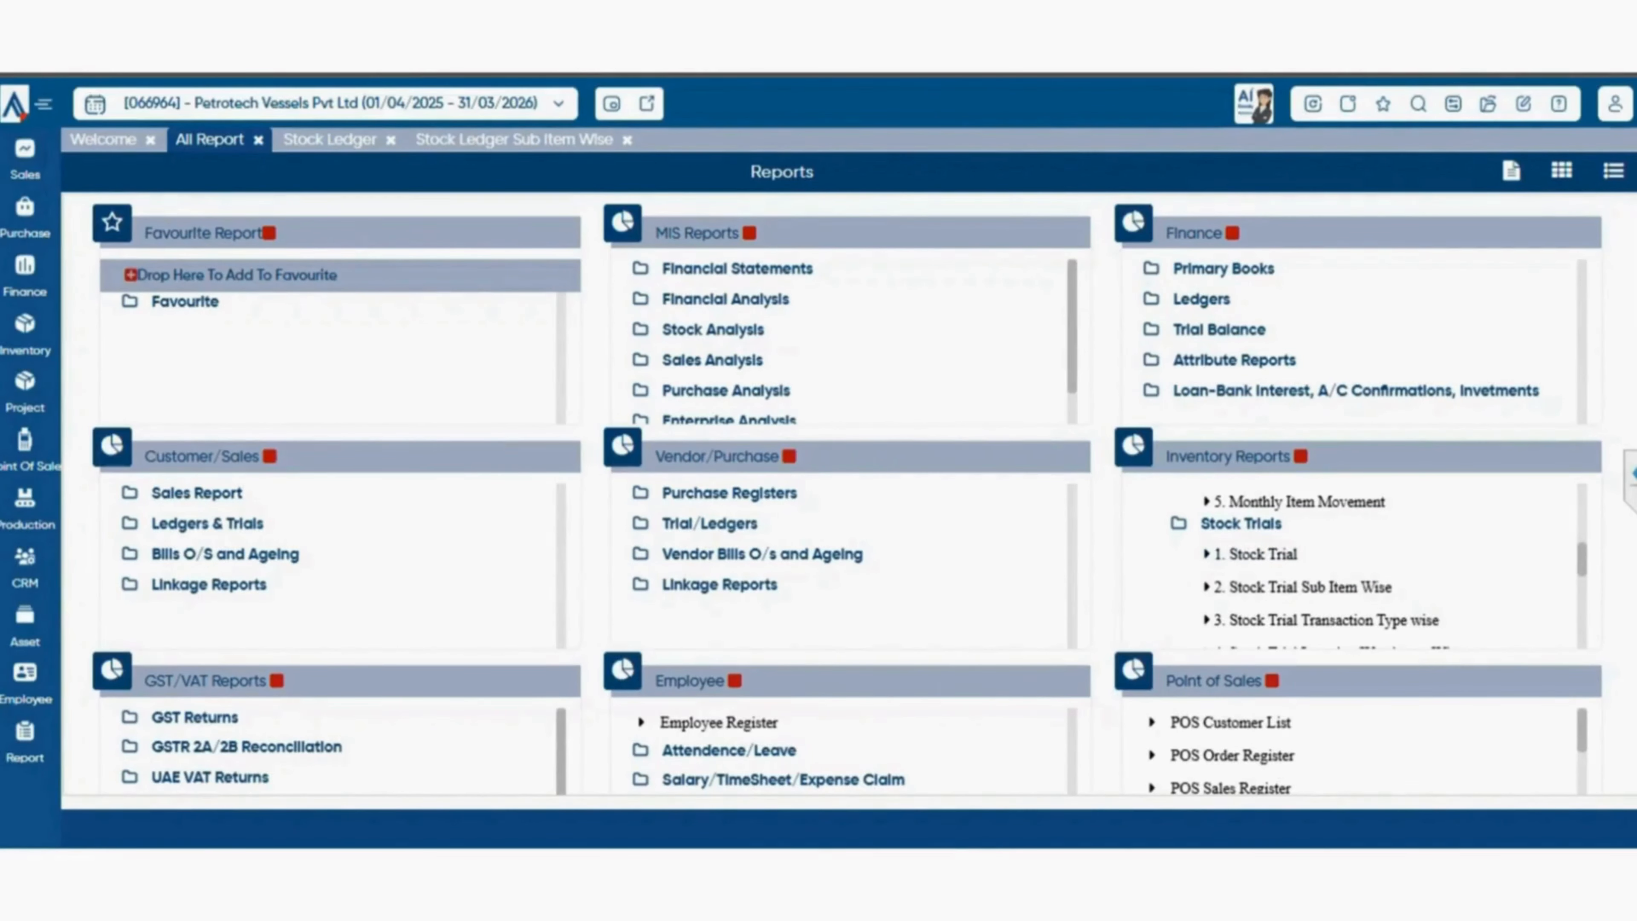
scroll(1338, 566, "down", 3)
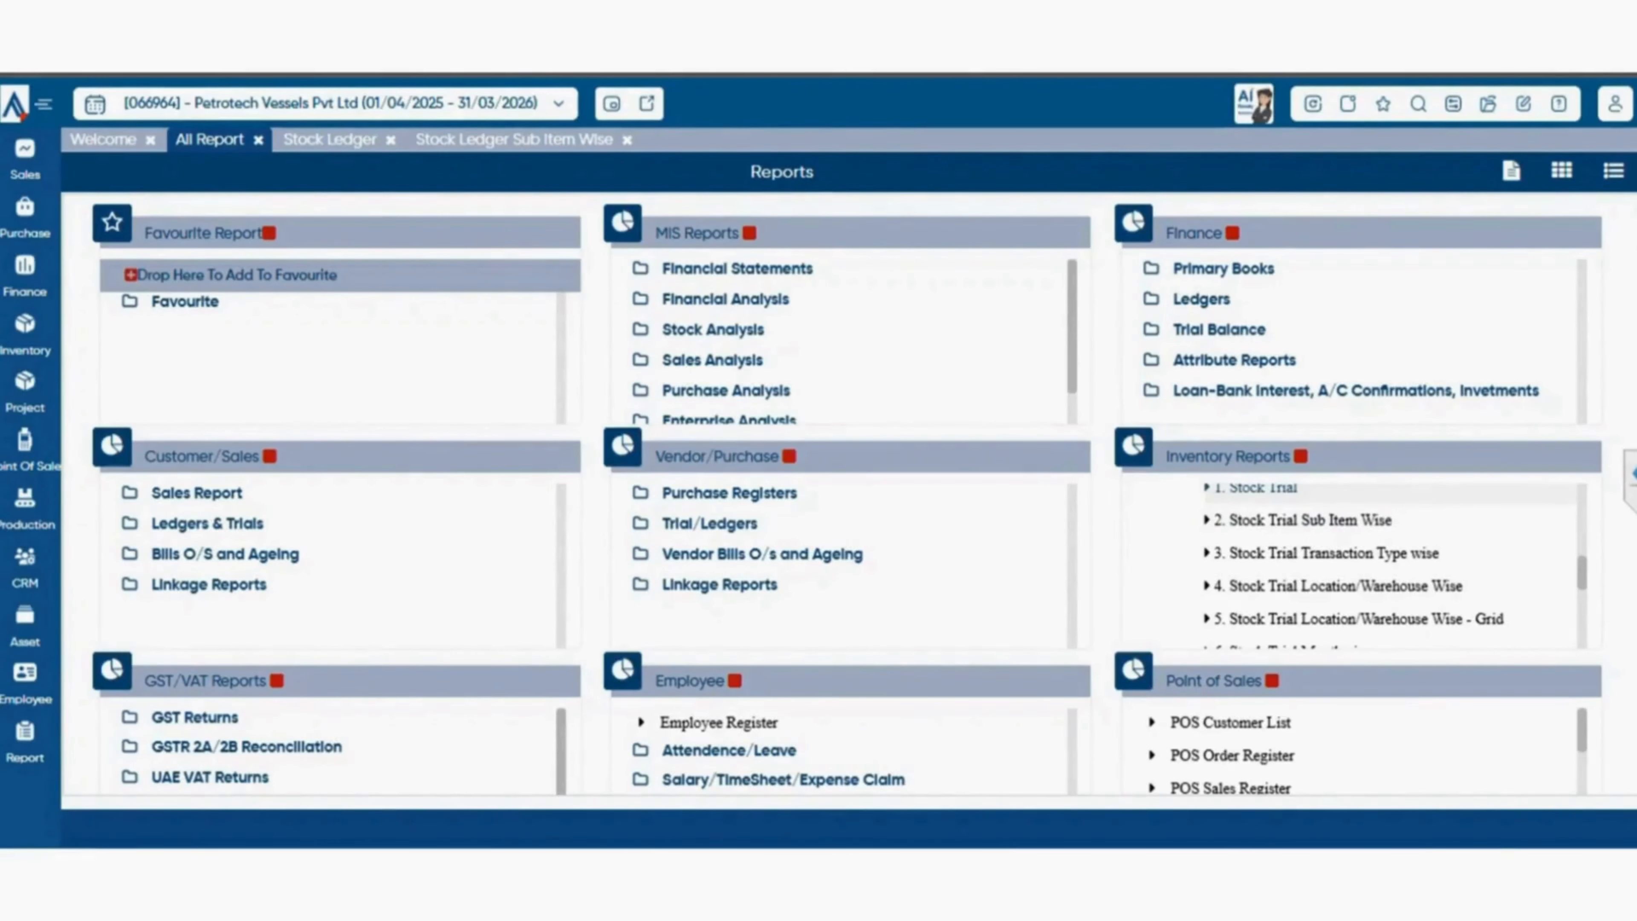
left_click(1256, 488)
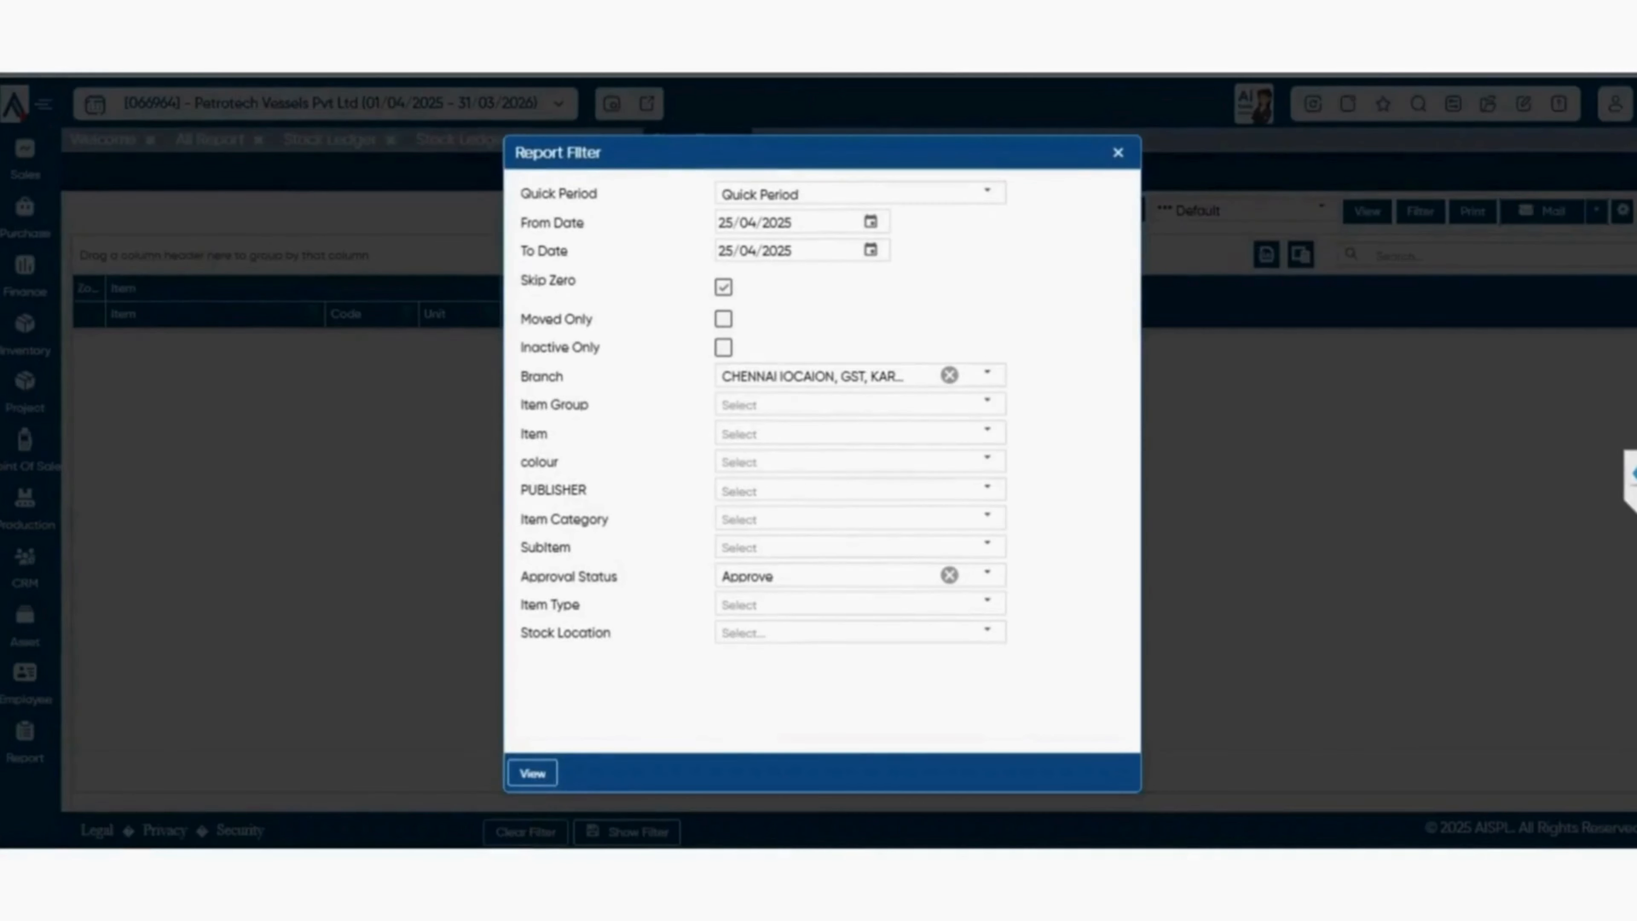
left_click(532, 774)
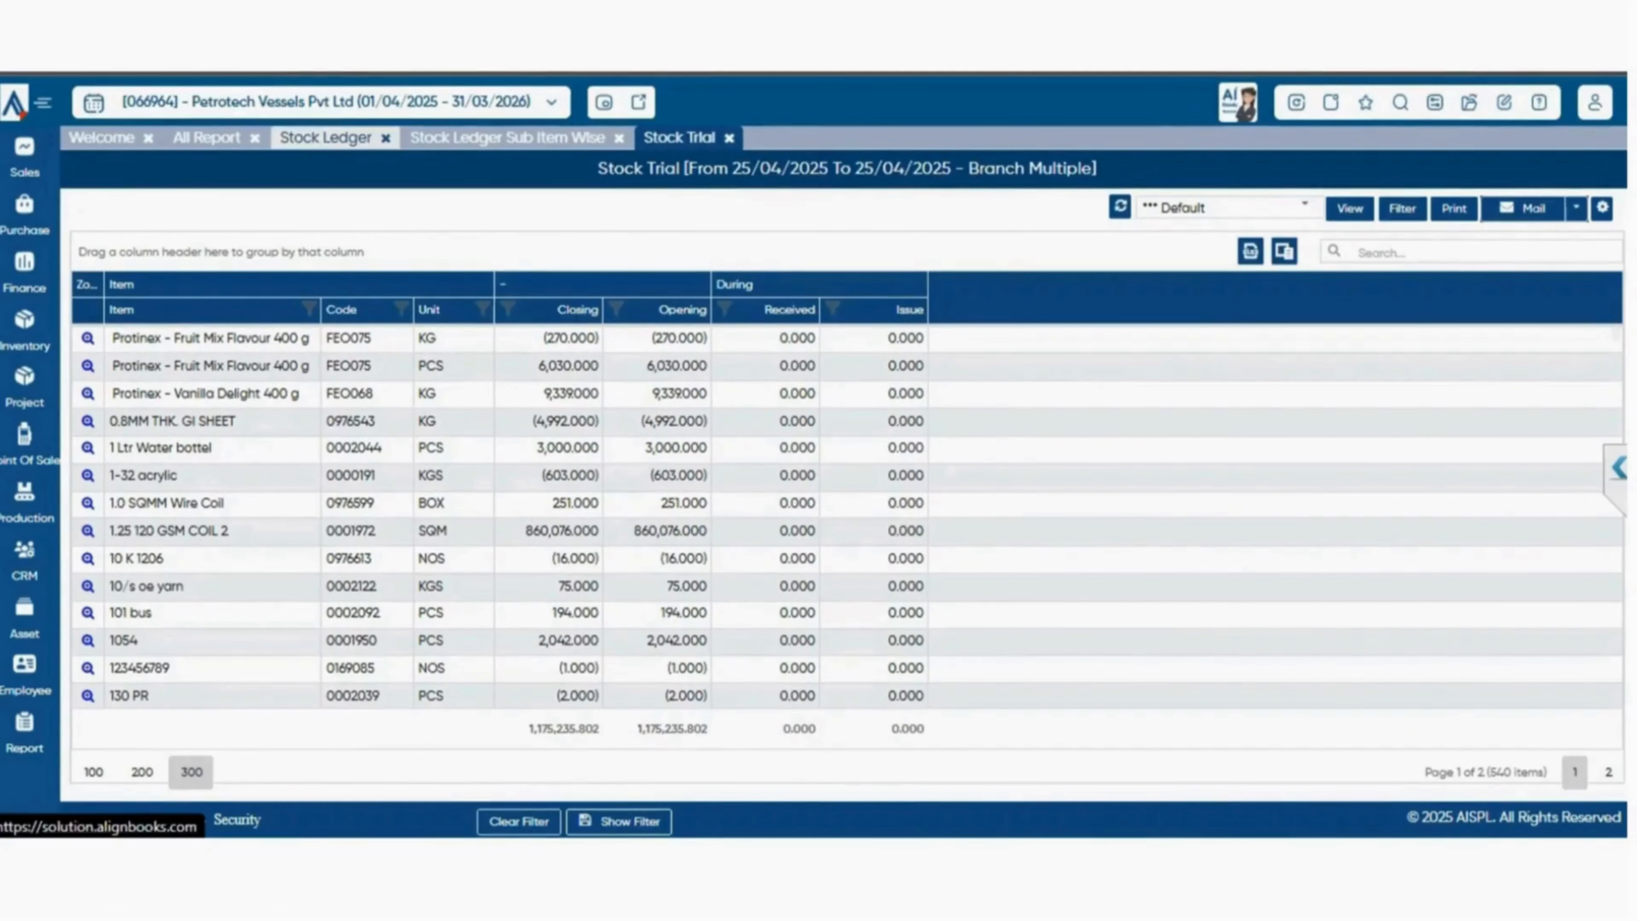
left_click(207, 138)
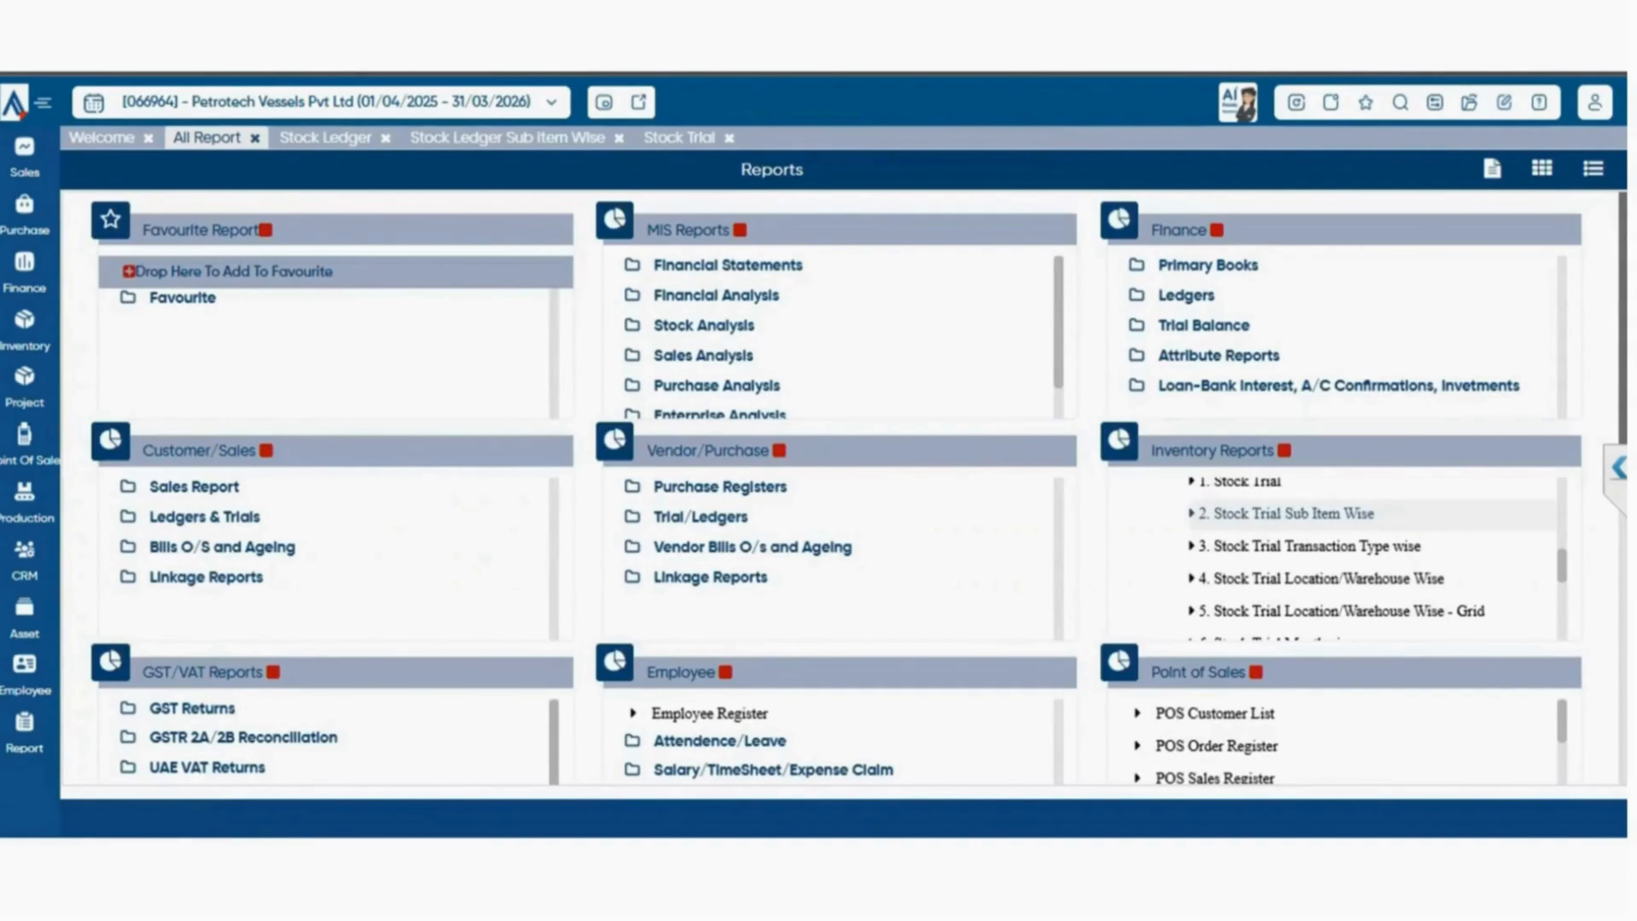
left_click(1286, 513)
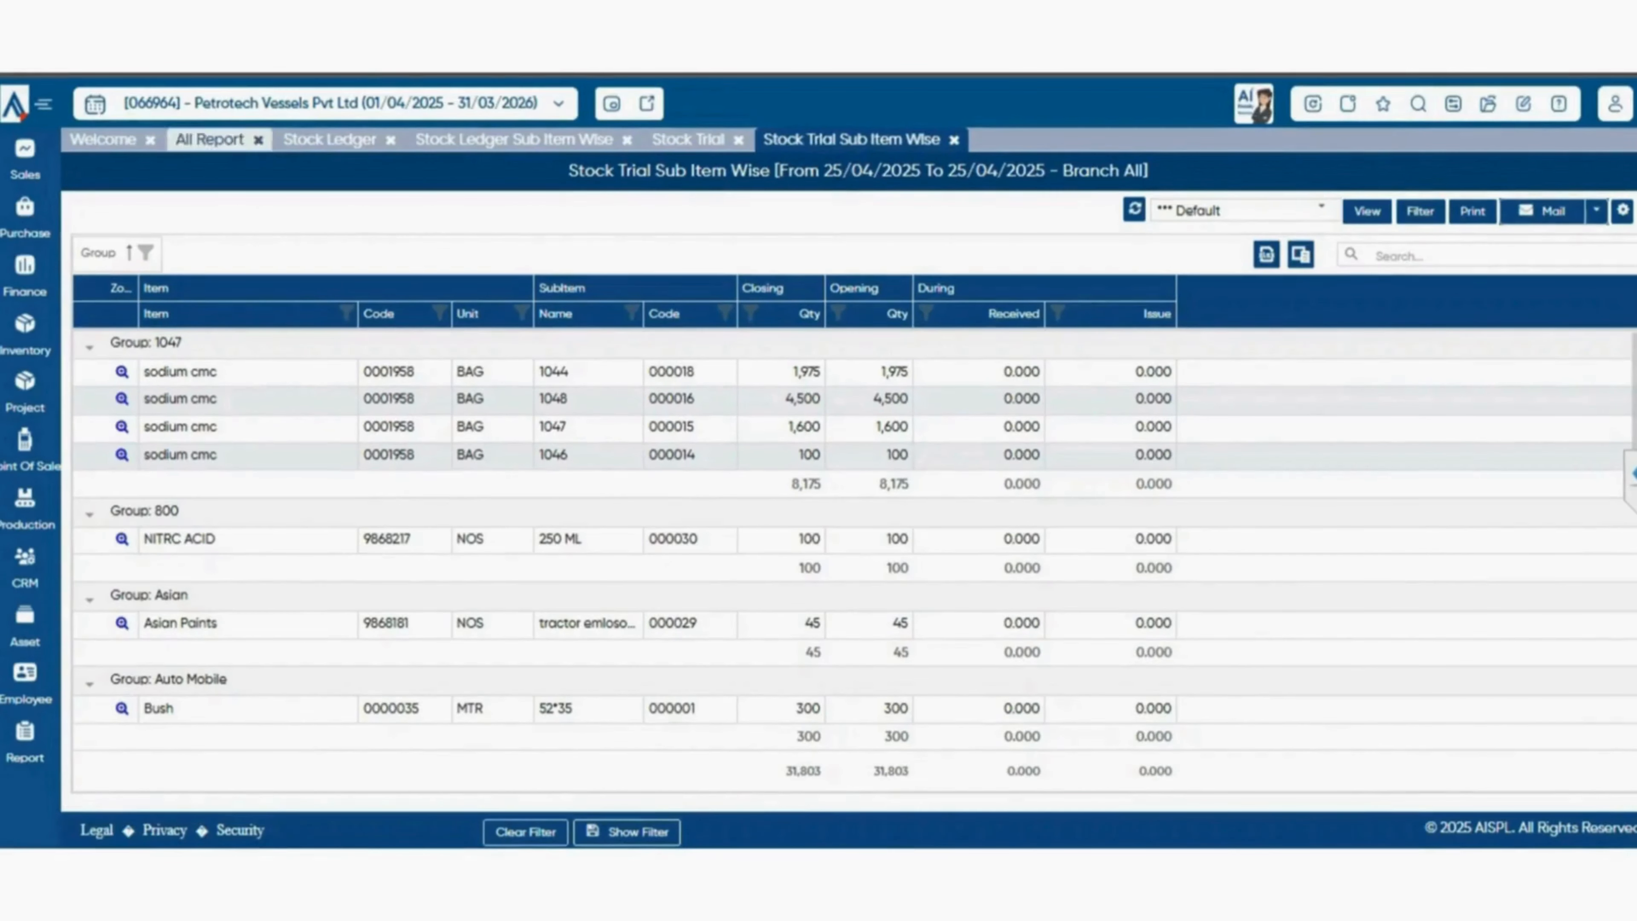
From the report catalogue, open the Stock Trial Transaction Type wise report and the Stock Trial Location/Warehouse Wise report.
left_click(206, 137)
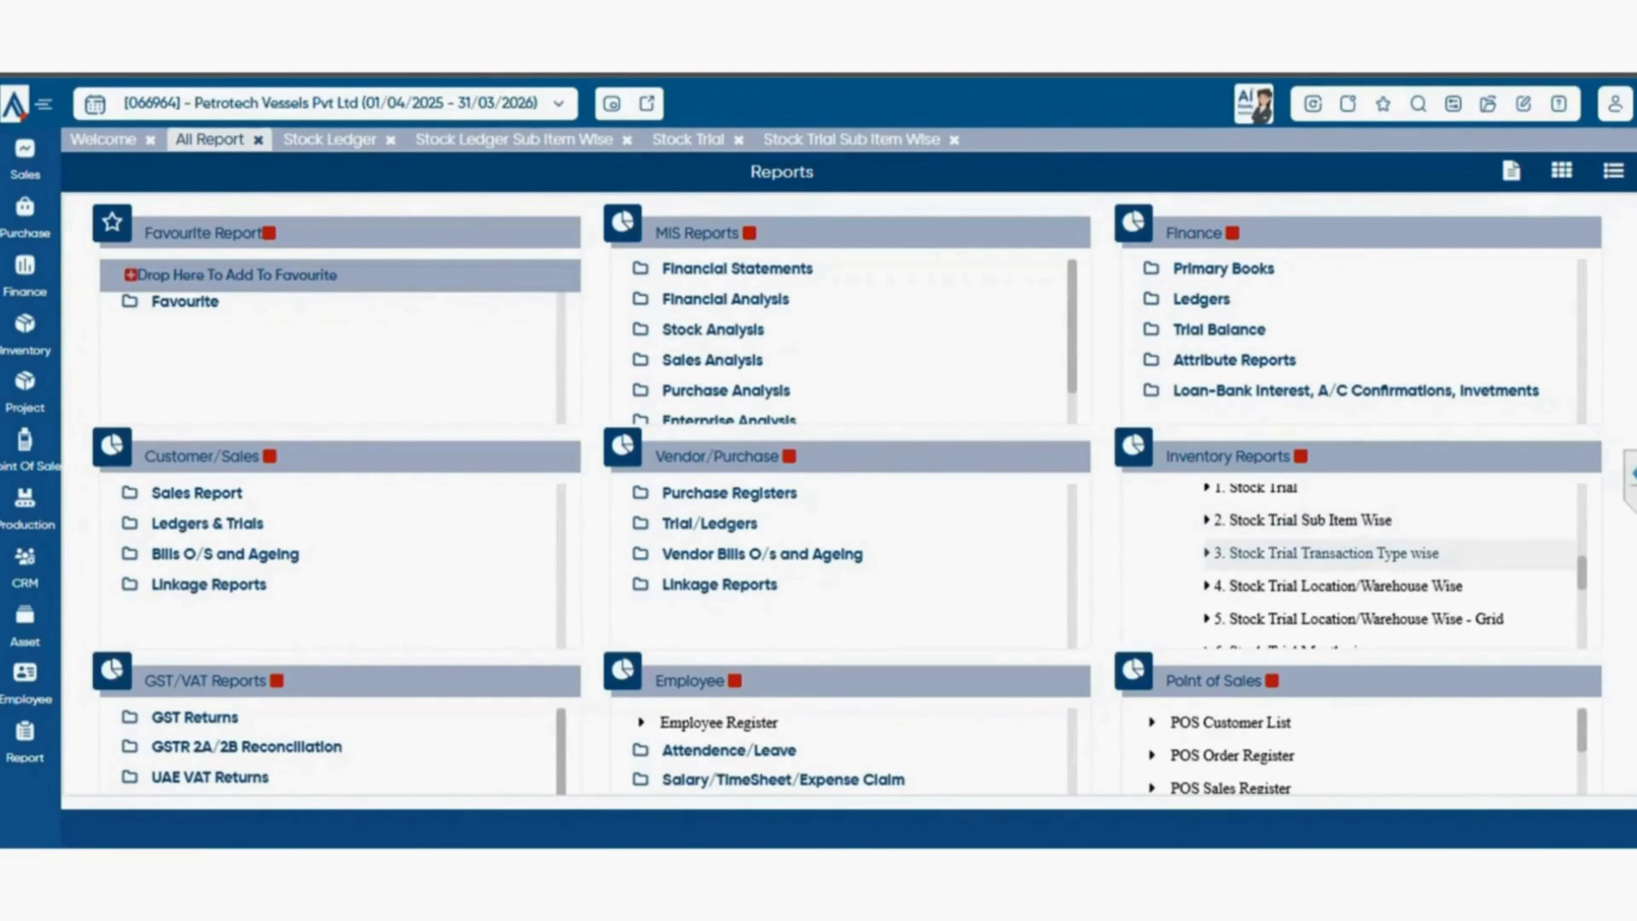
left_click(1321, 552)
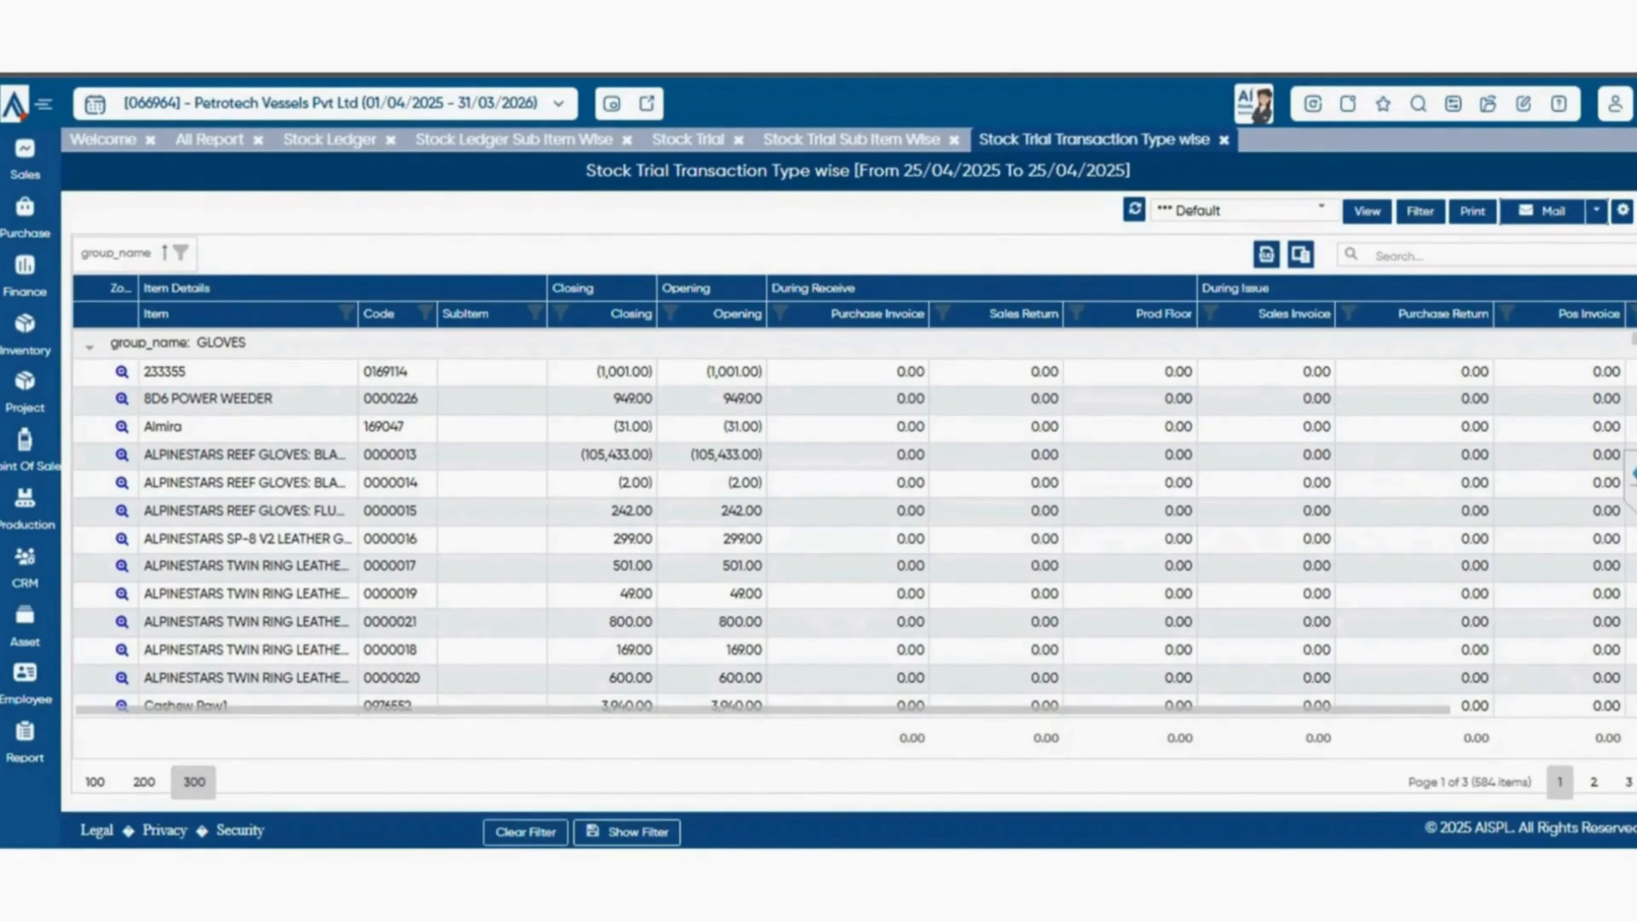
left_click(209, 139)
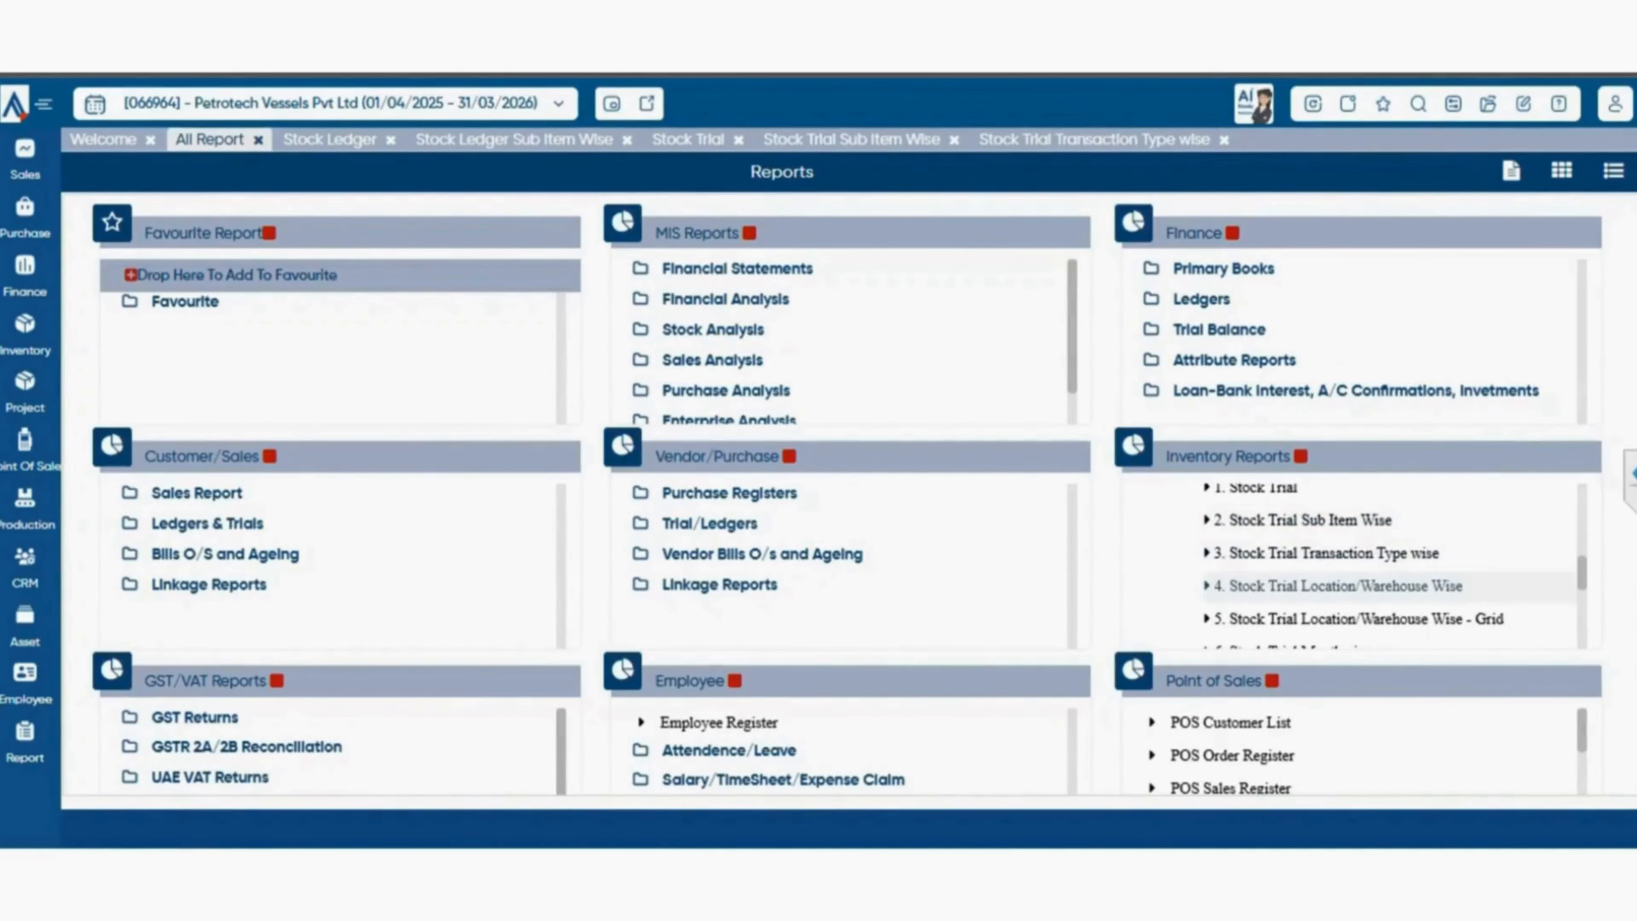
left_click(1337, 586)
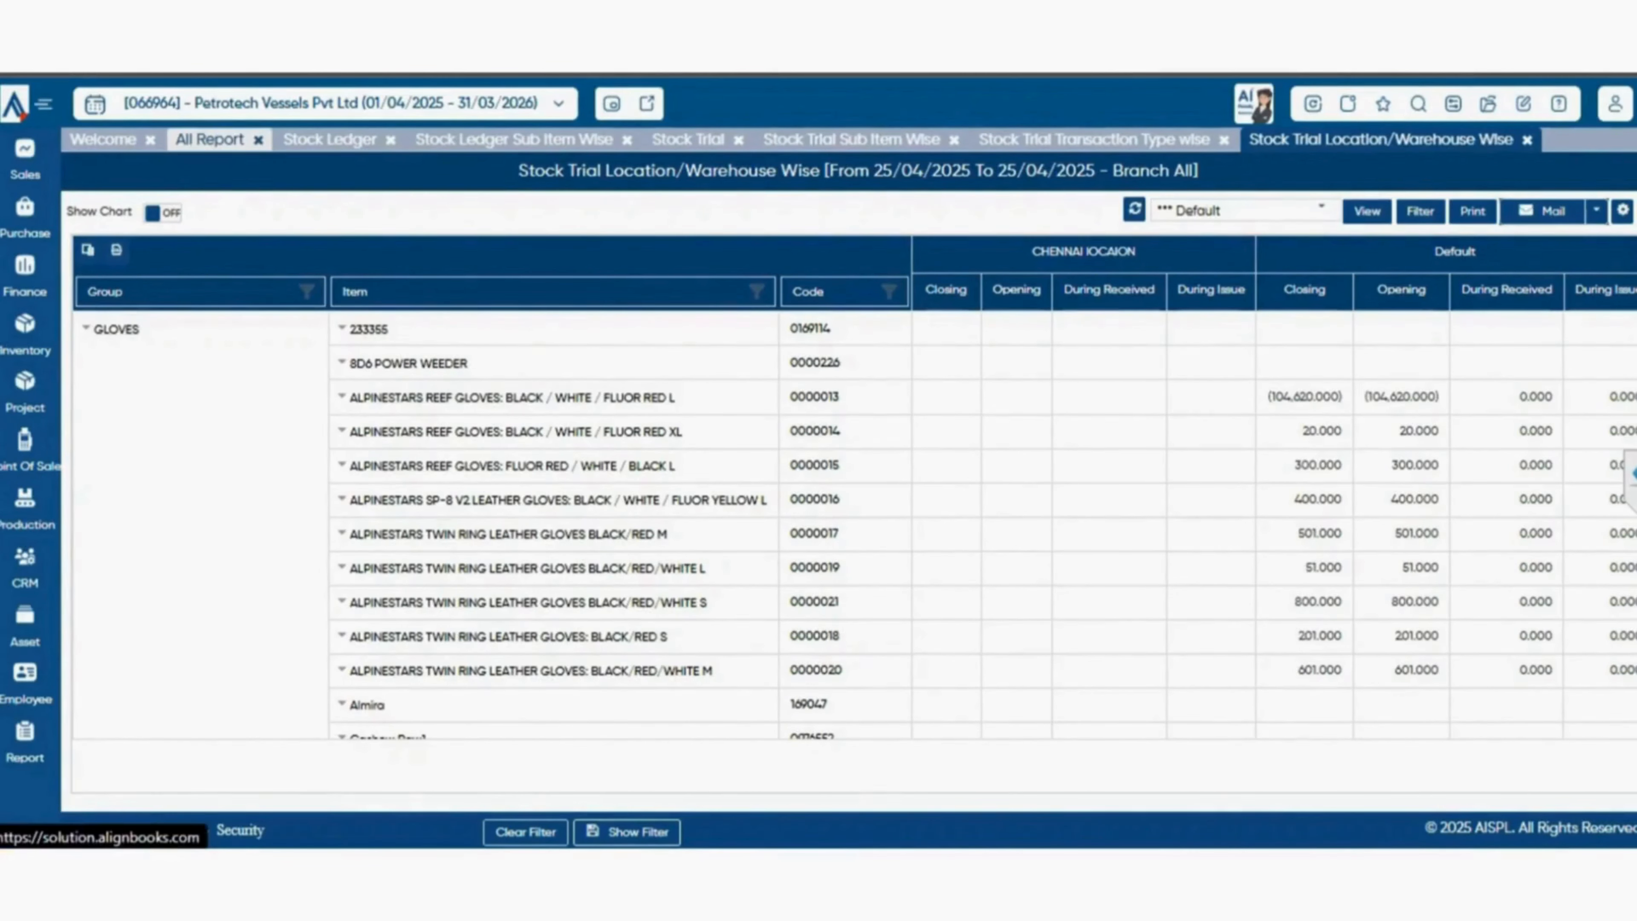
Look through the remaining Stock Trials reports in the catalogue, and expand the Valuation group to examine its reports.
left_click(209, 139)
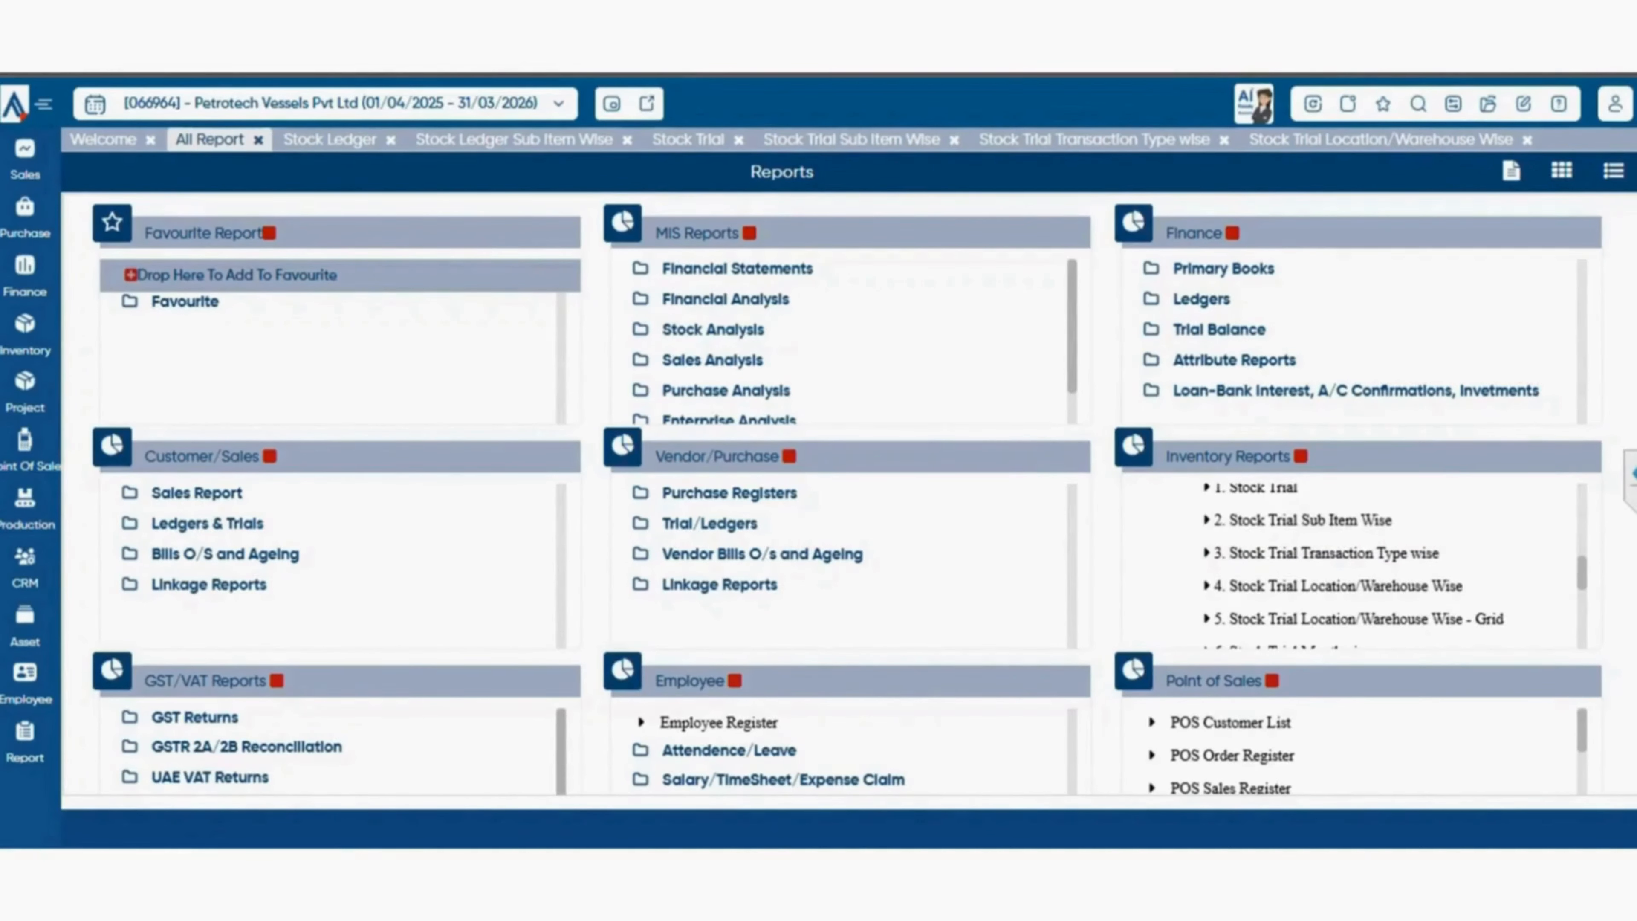
scroll(1350, 565, "down", 1)
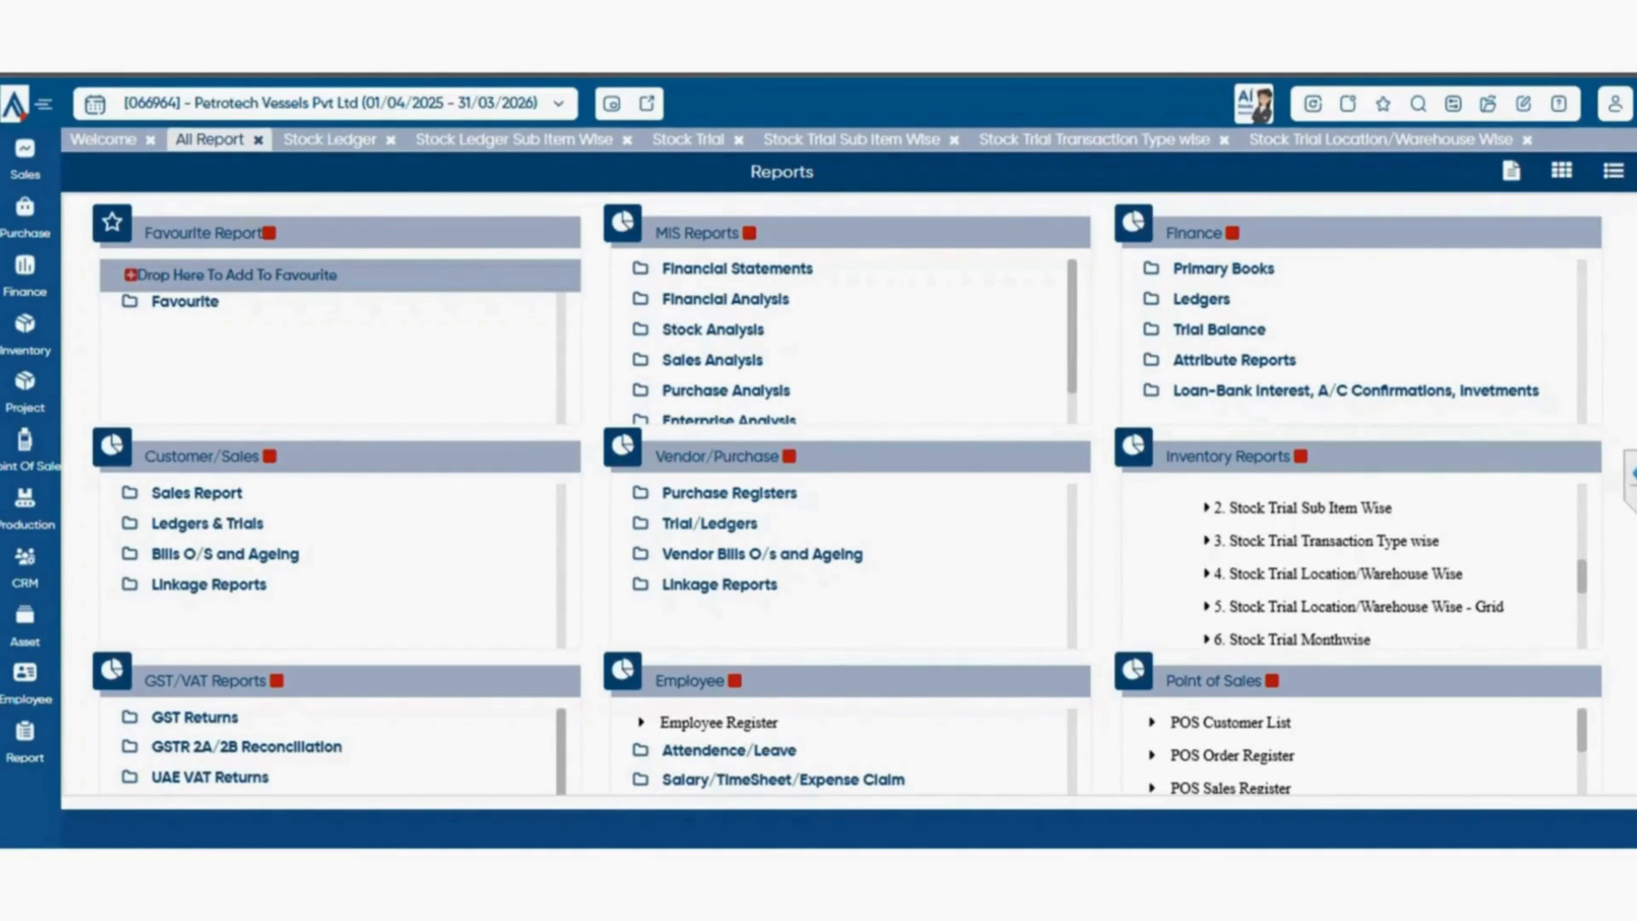
scroll(1351, 565, "down", 1)
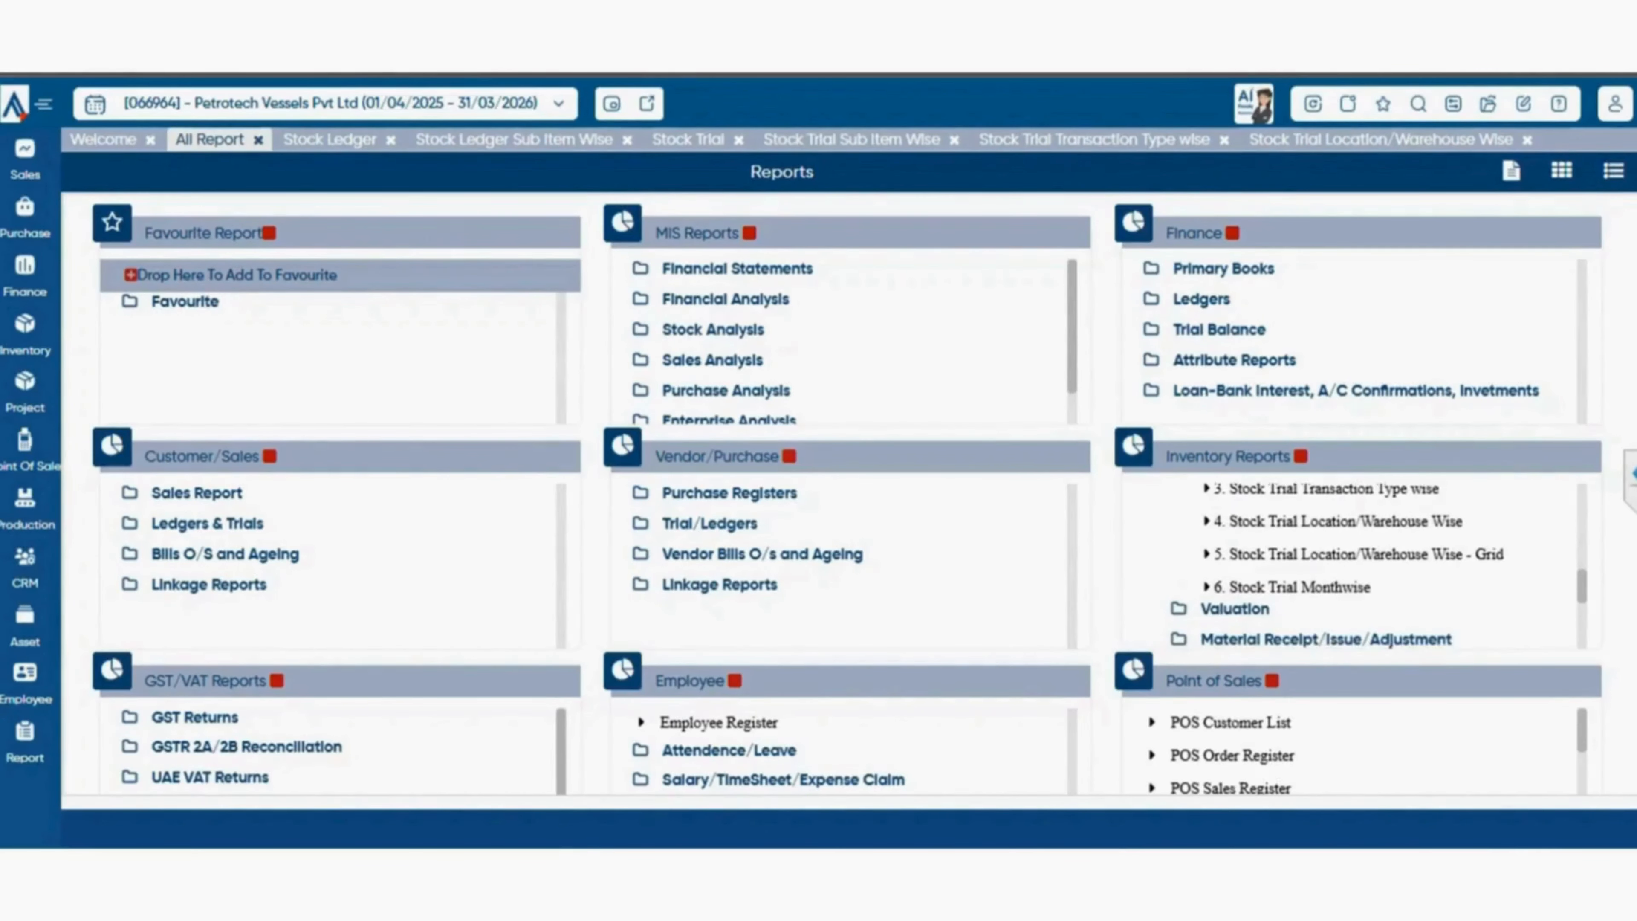
scroll(1350, 564, "down", 1)
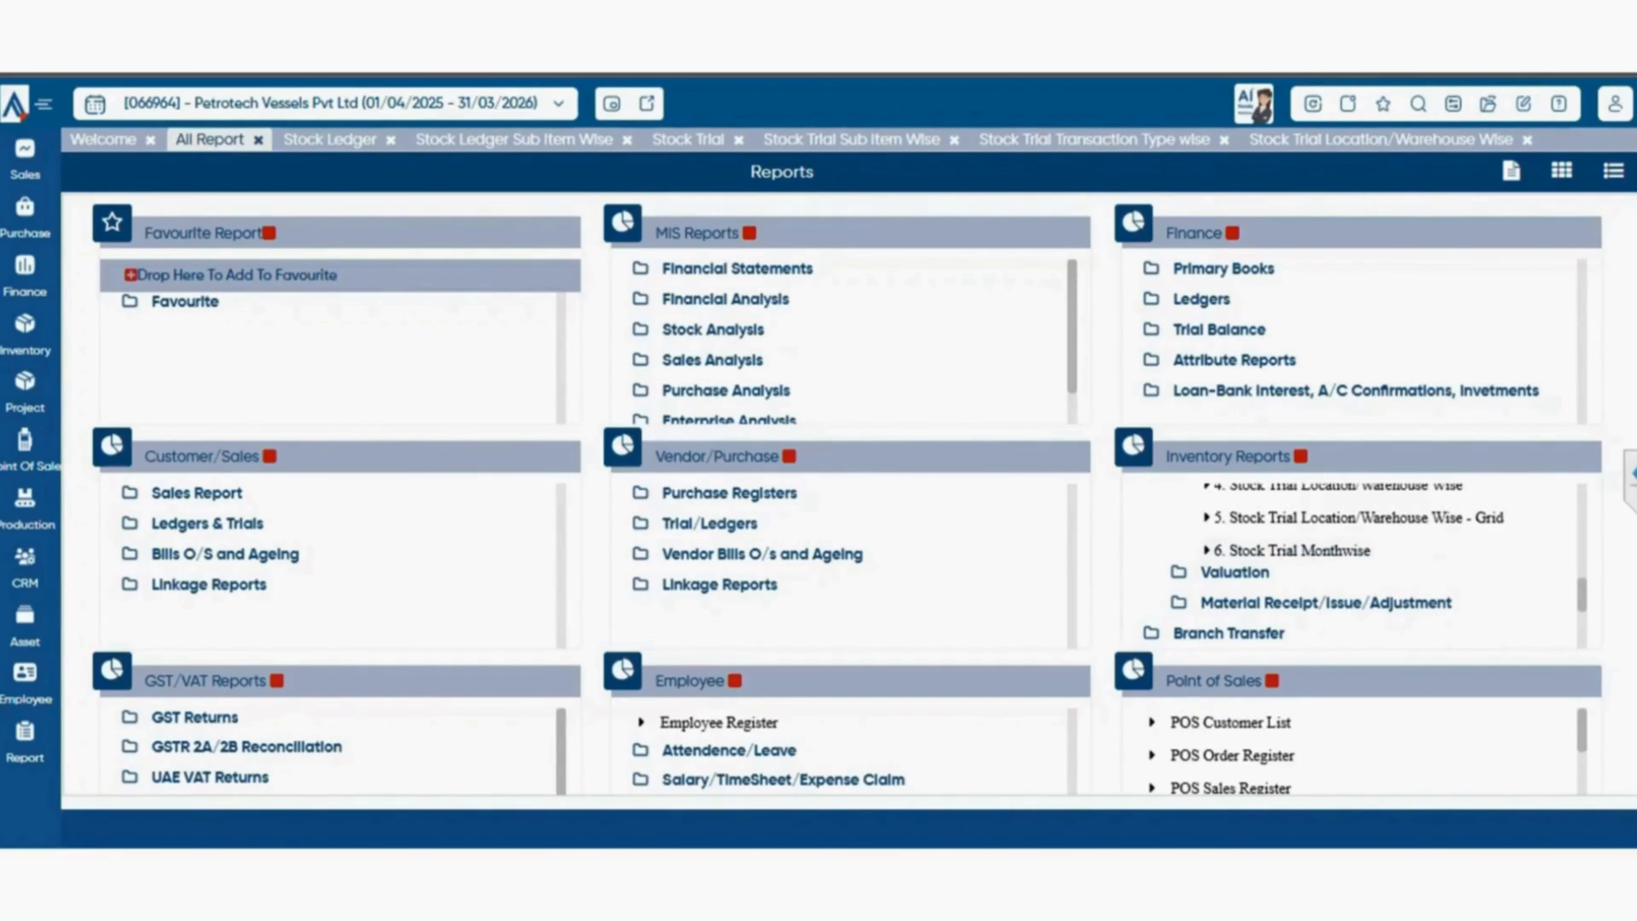
left_click(1234, 572)
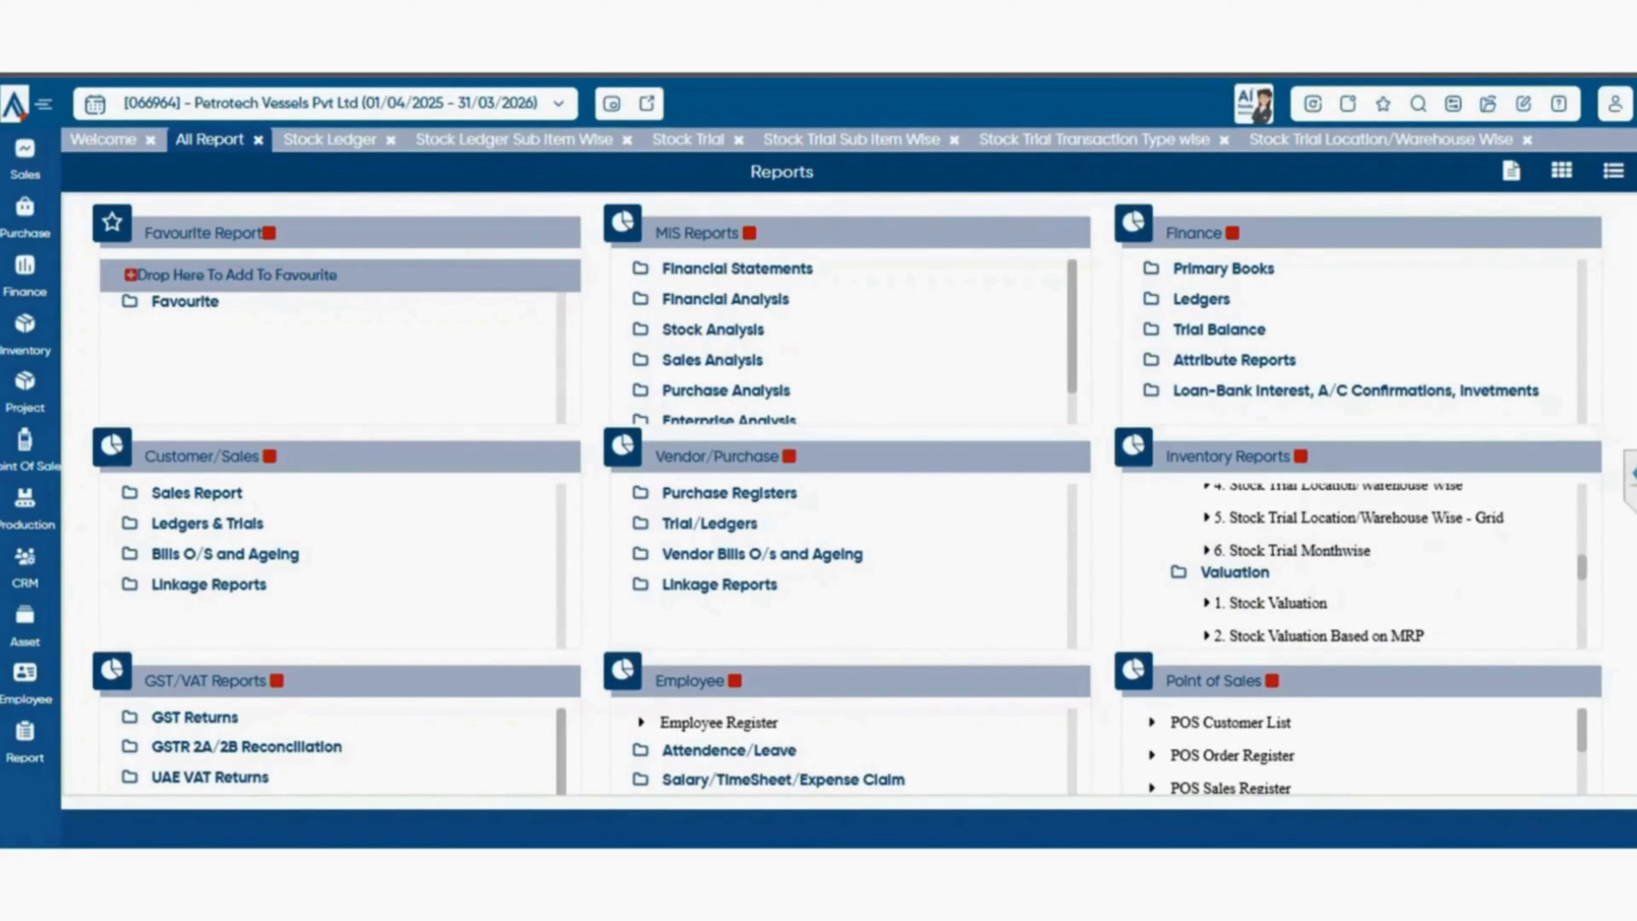
scroll(1354, 565, "down", 3)
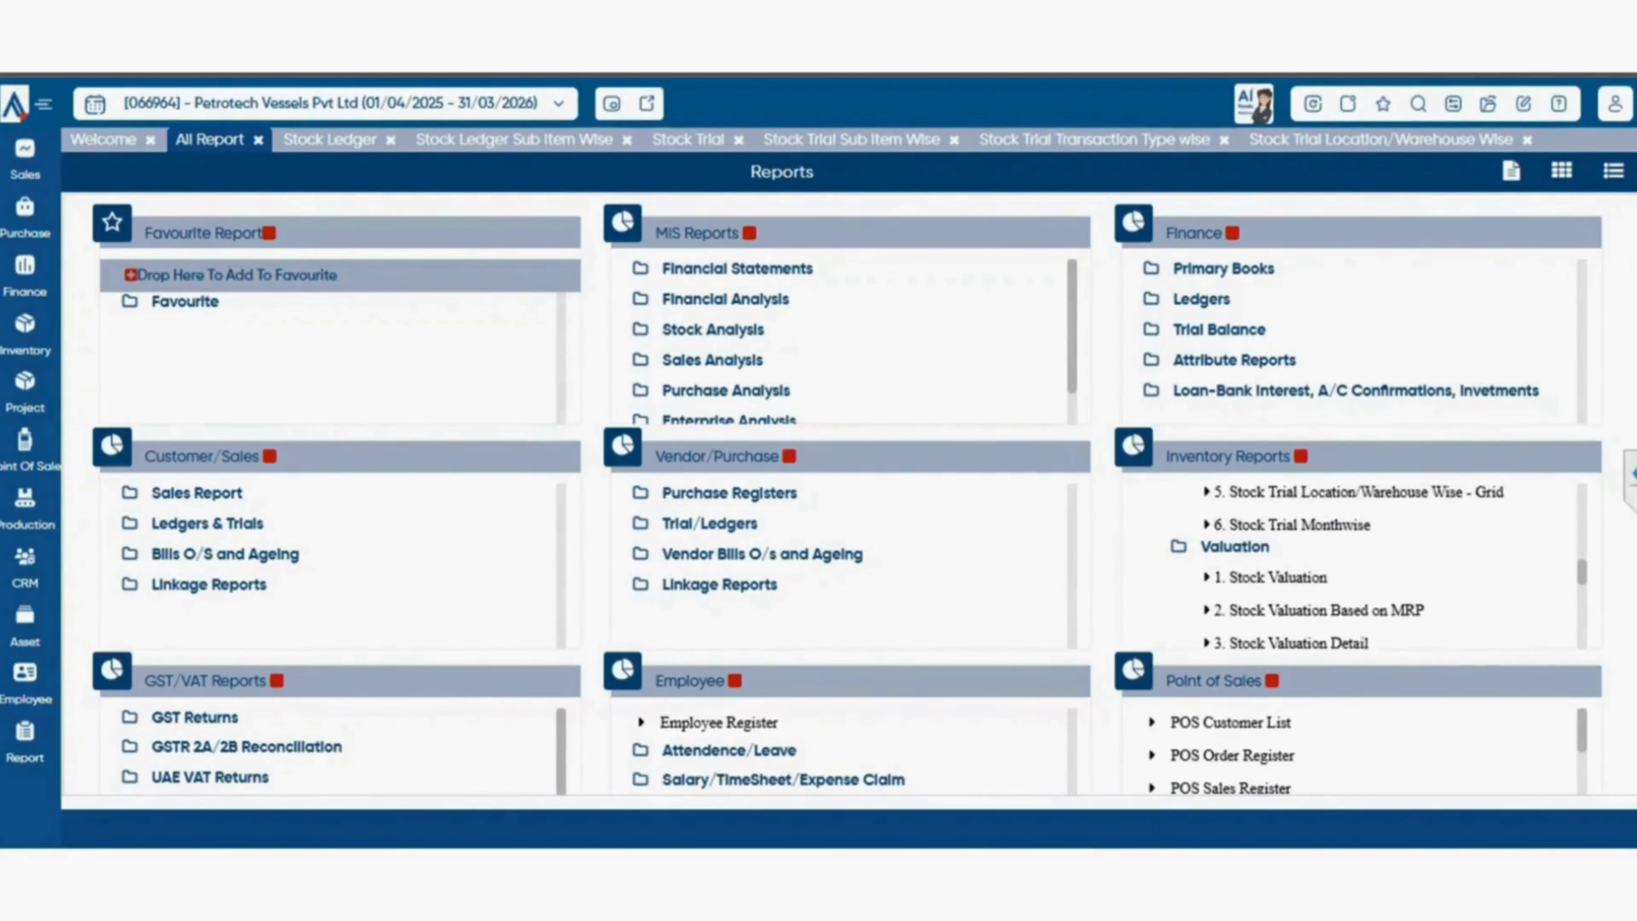
scroll(1353, 574, "down", 1)
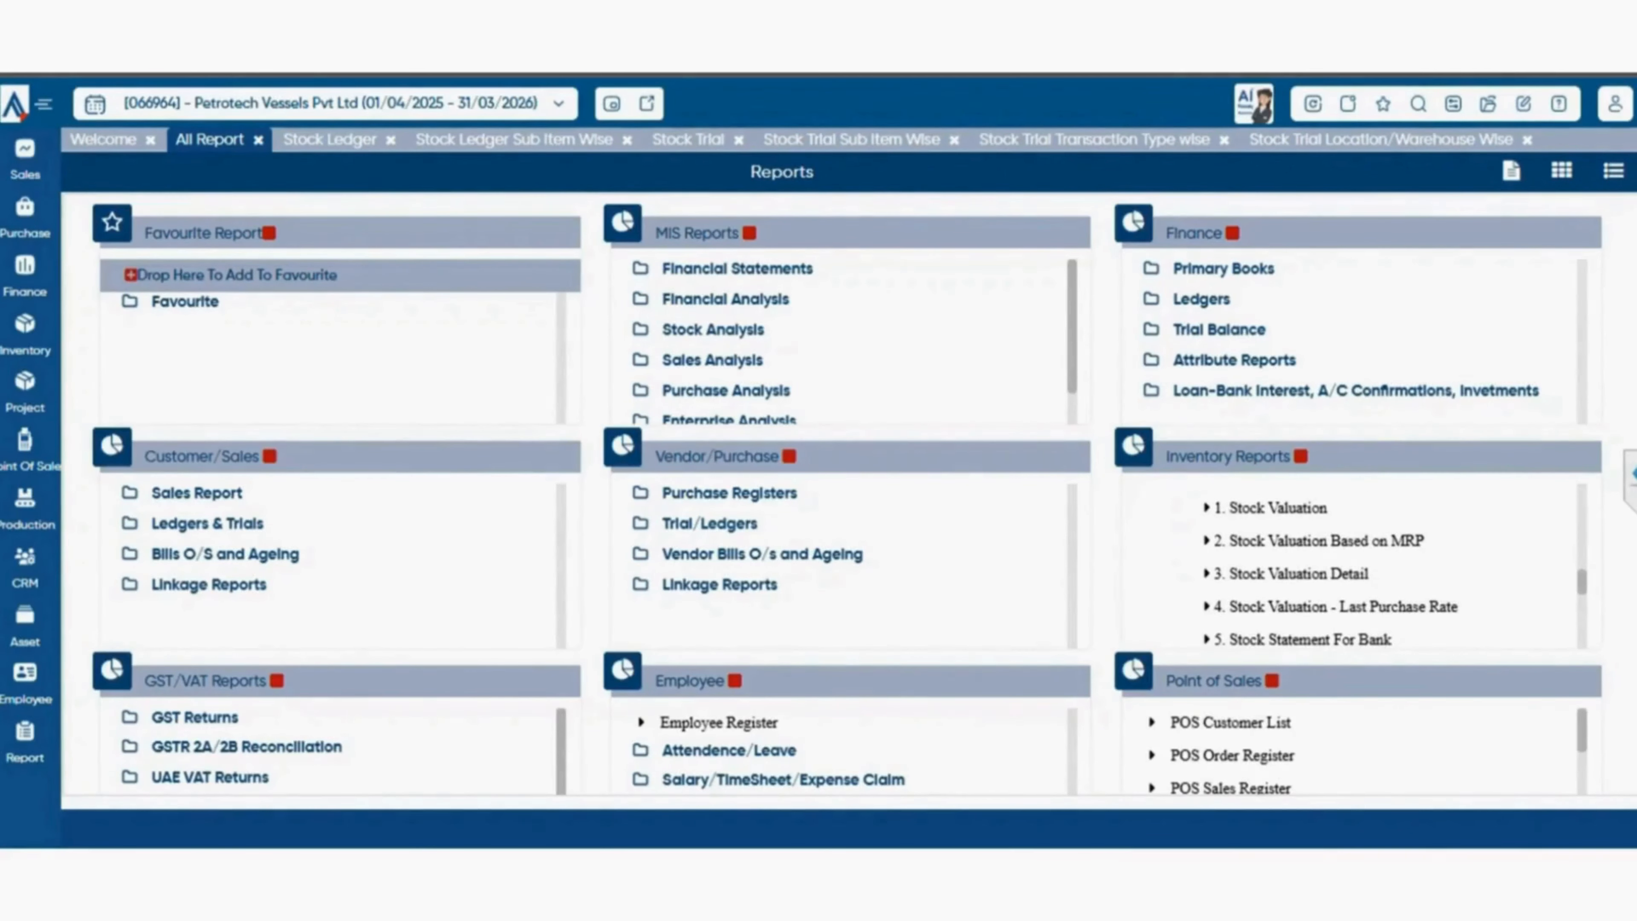
scroll(1353, 567, "down", 3)
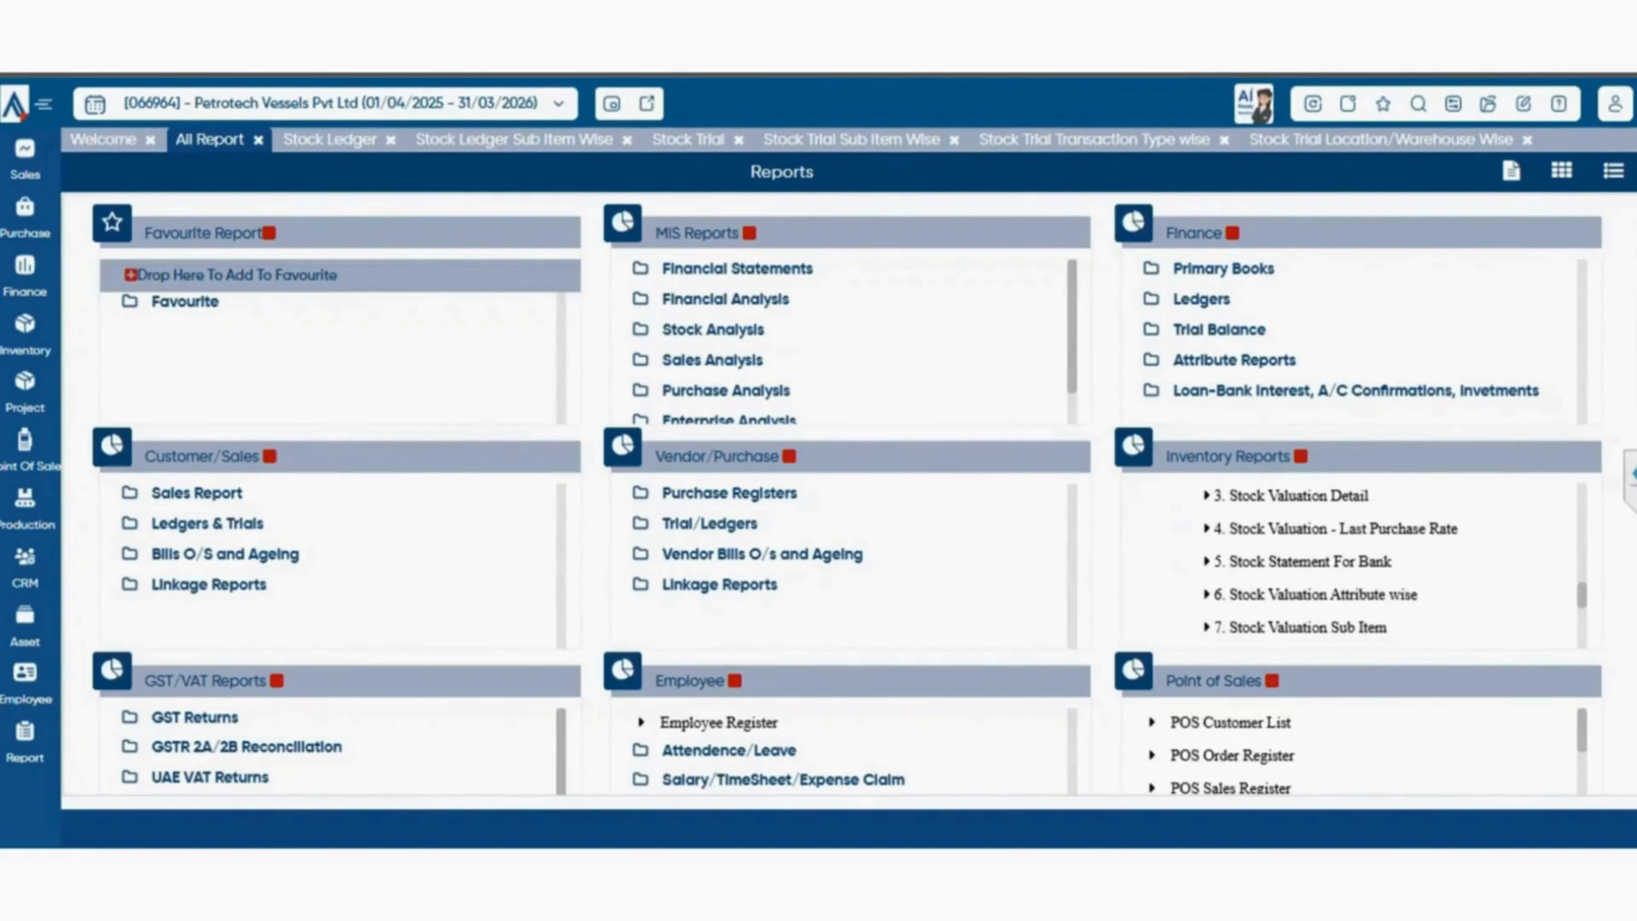
scroll(1354, 564, "down", 2)
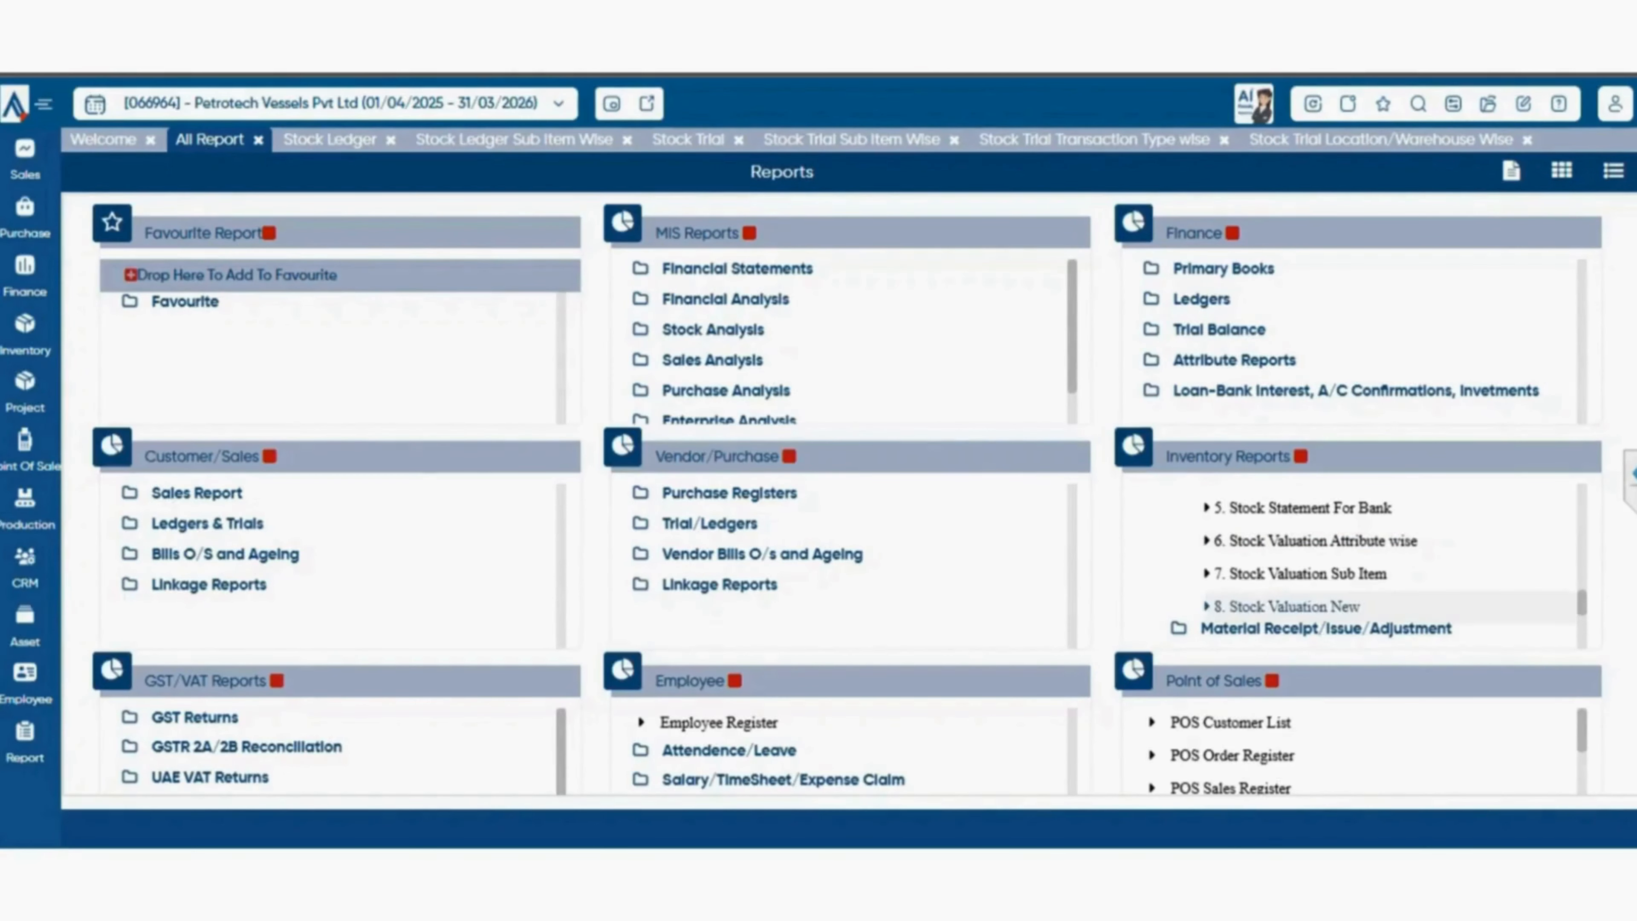
View the Stock Valuation report from the Valuation group with its preset filters.
scroll(1354, 567, "up", 3)
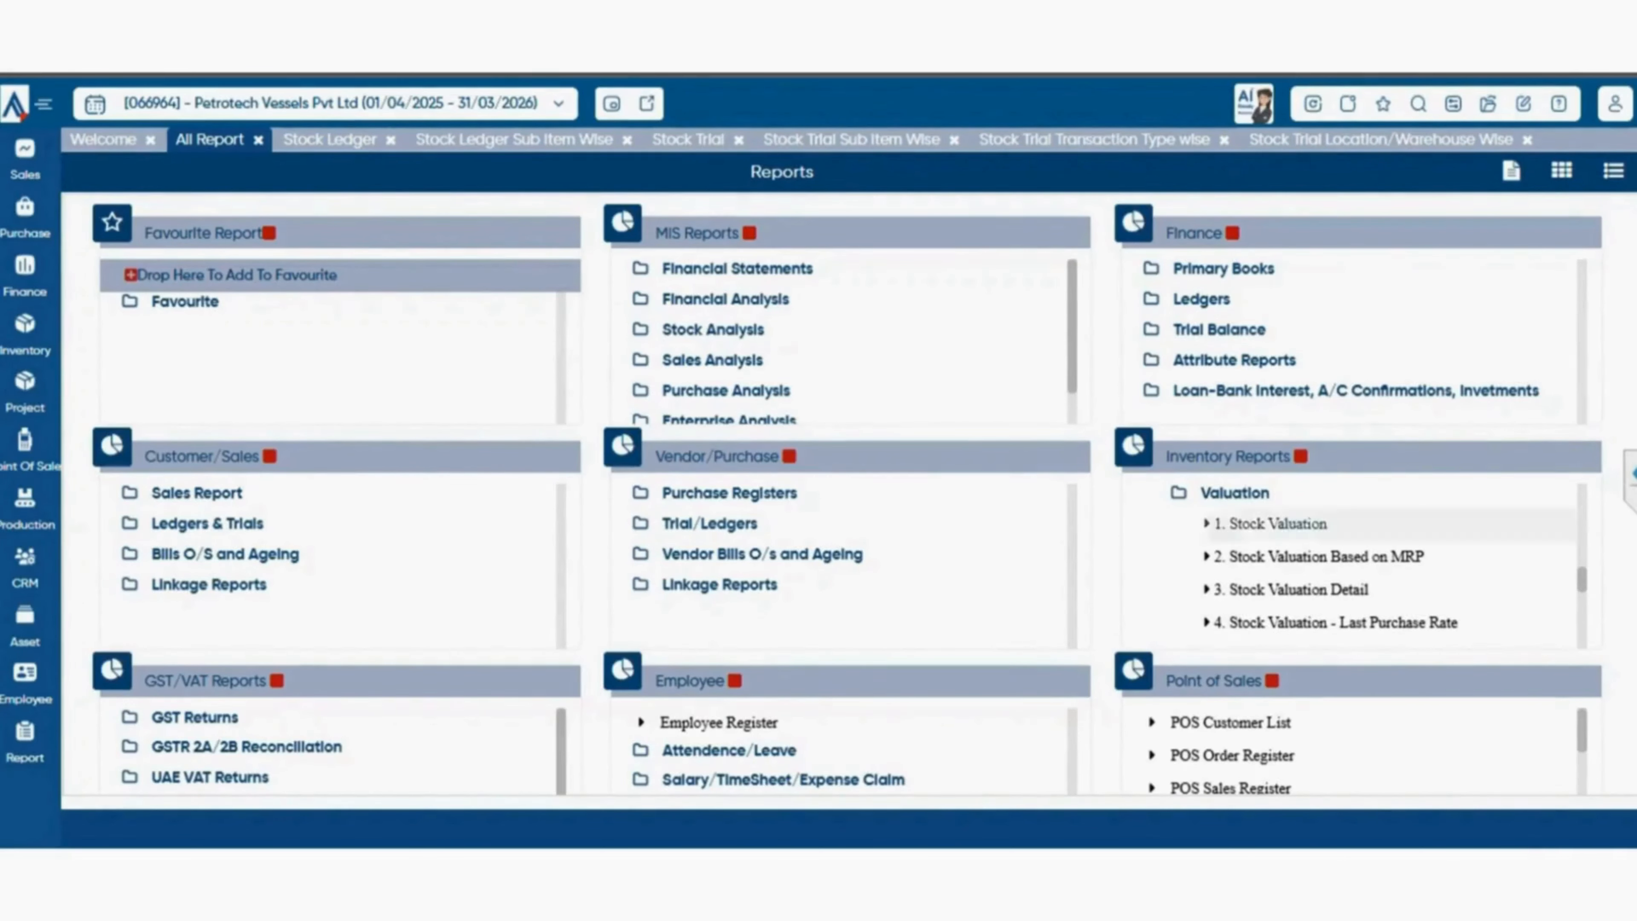
left_click(1269, 524)
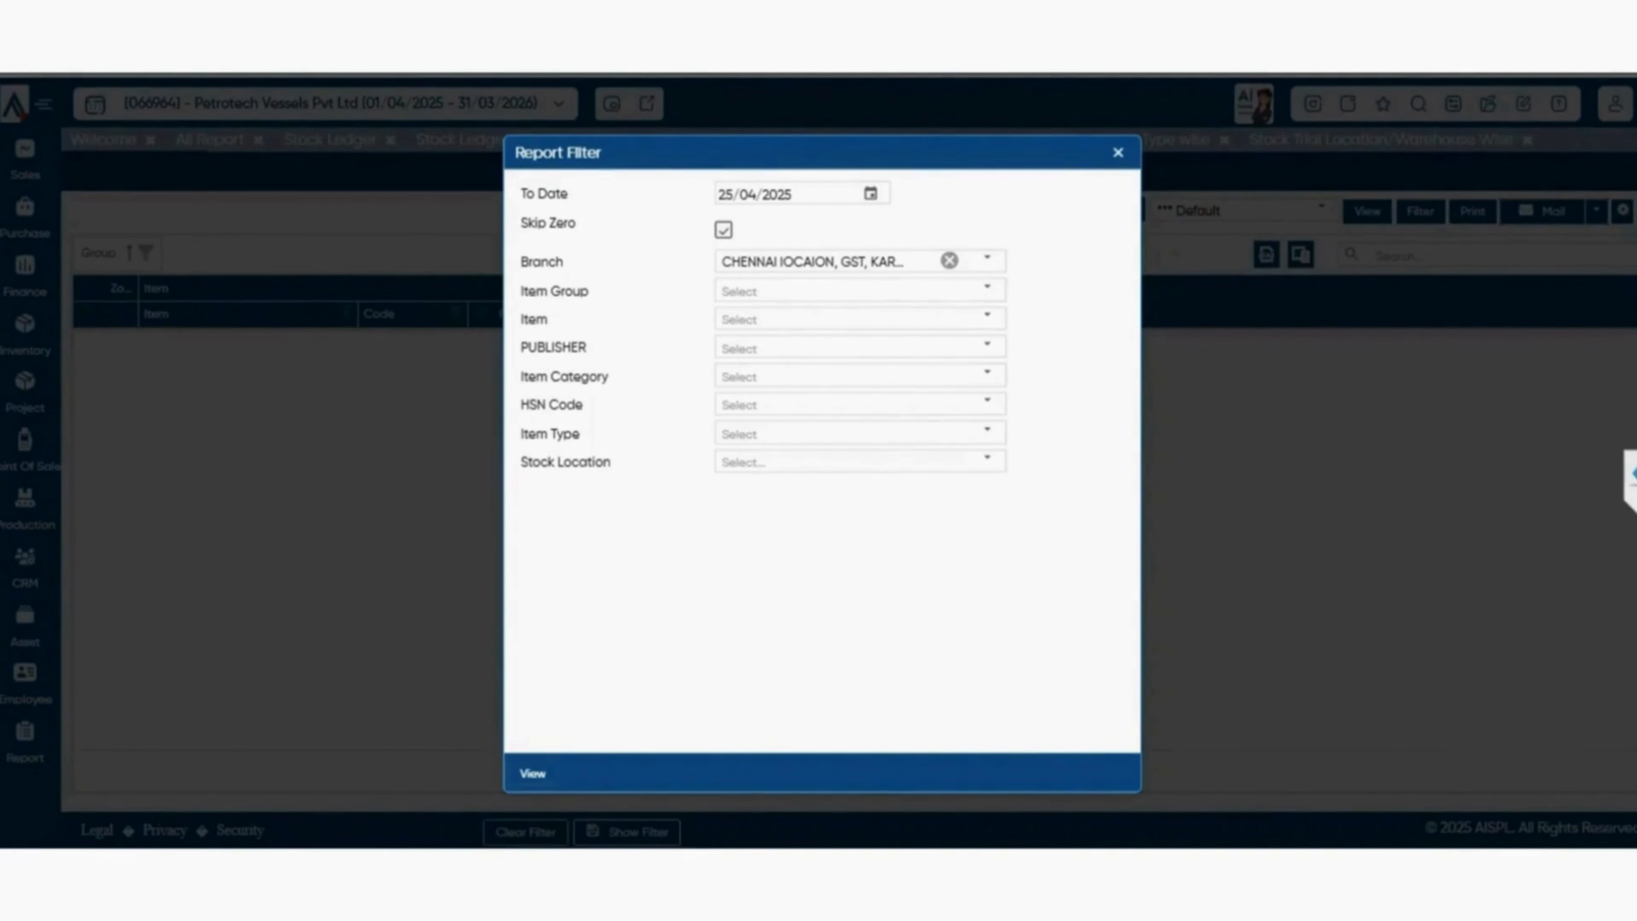
left_click(533, 773)
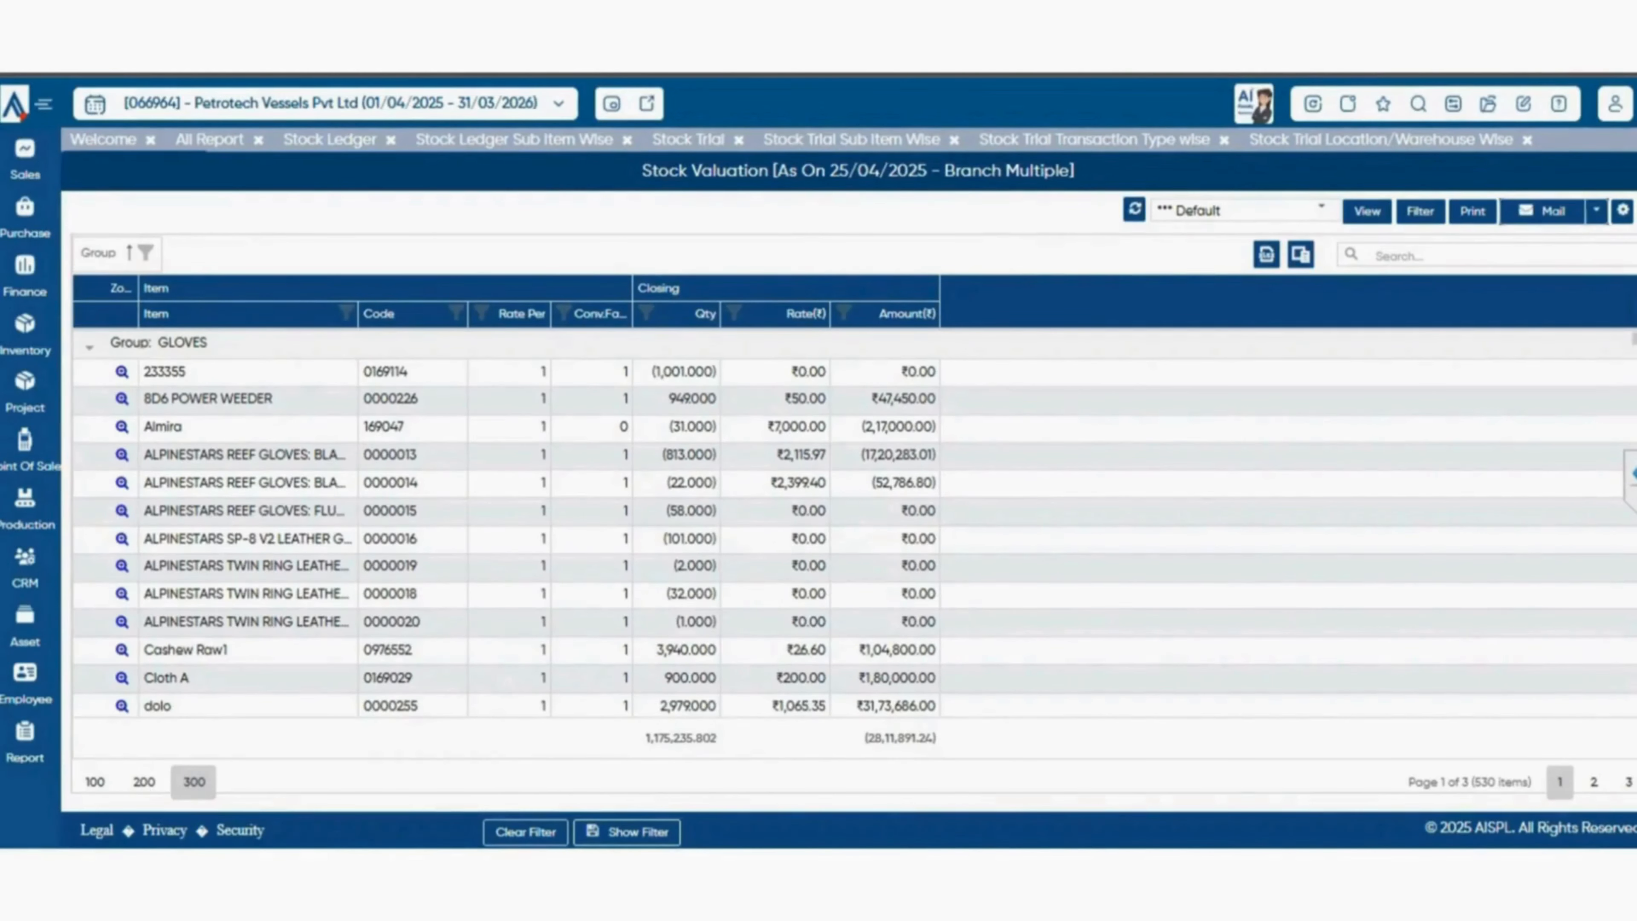
From the Valuation group, open the Stock Valuation Based on MRP report and the Stock Valuation Detail report.
left_click(210, 140)
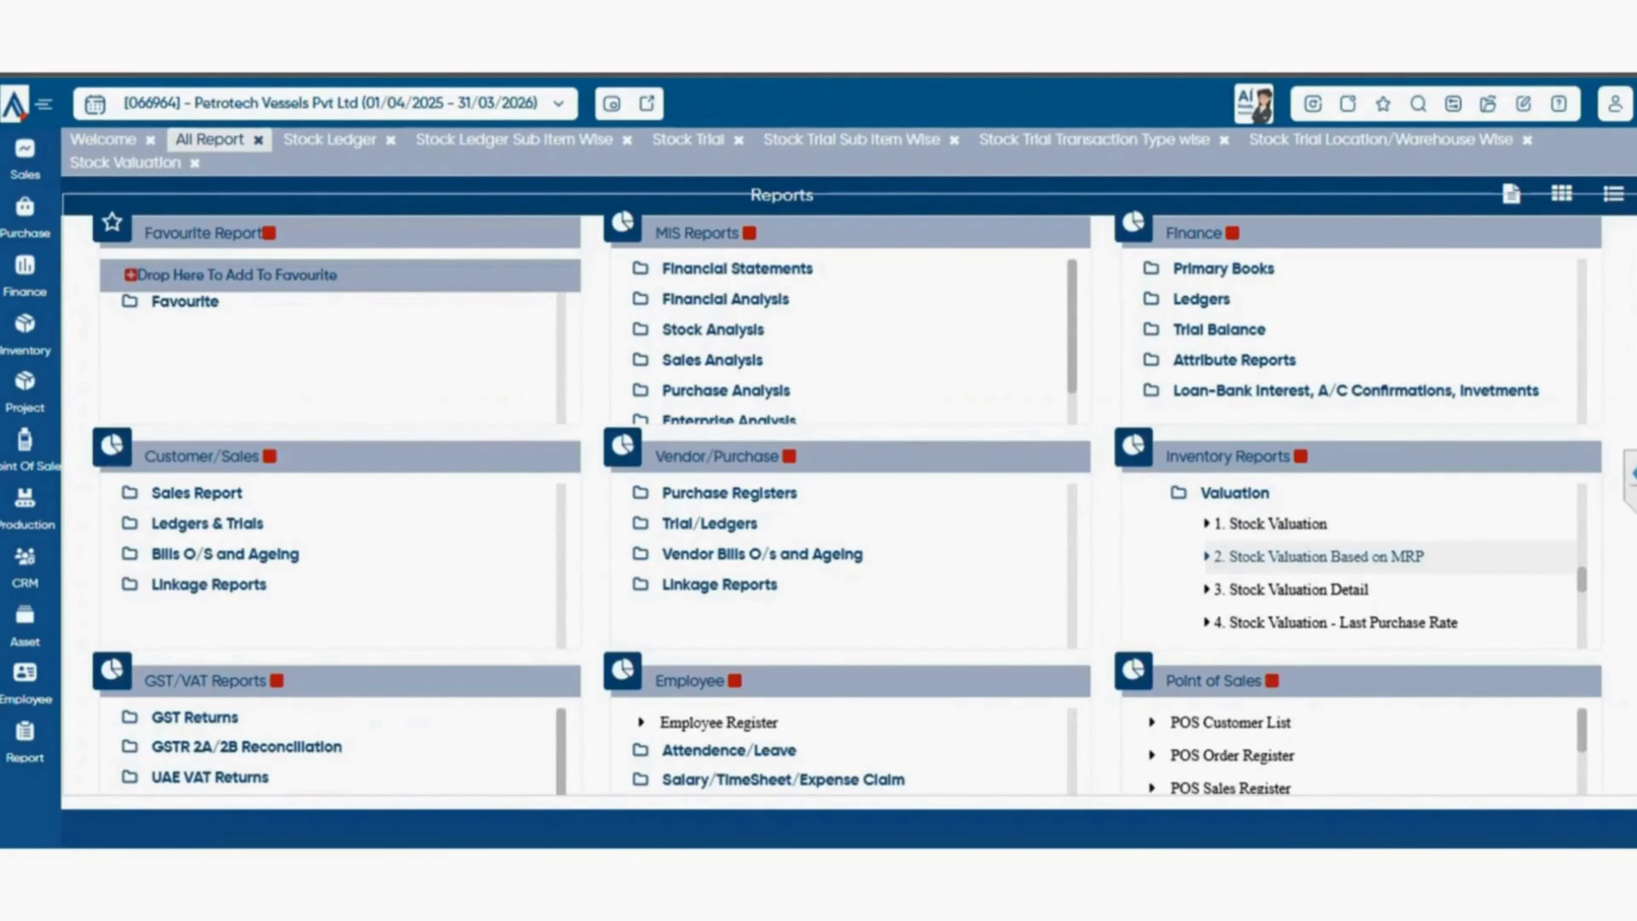
left_click(1319, 556)
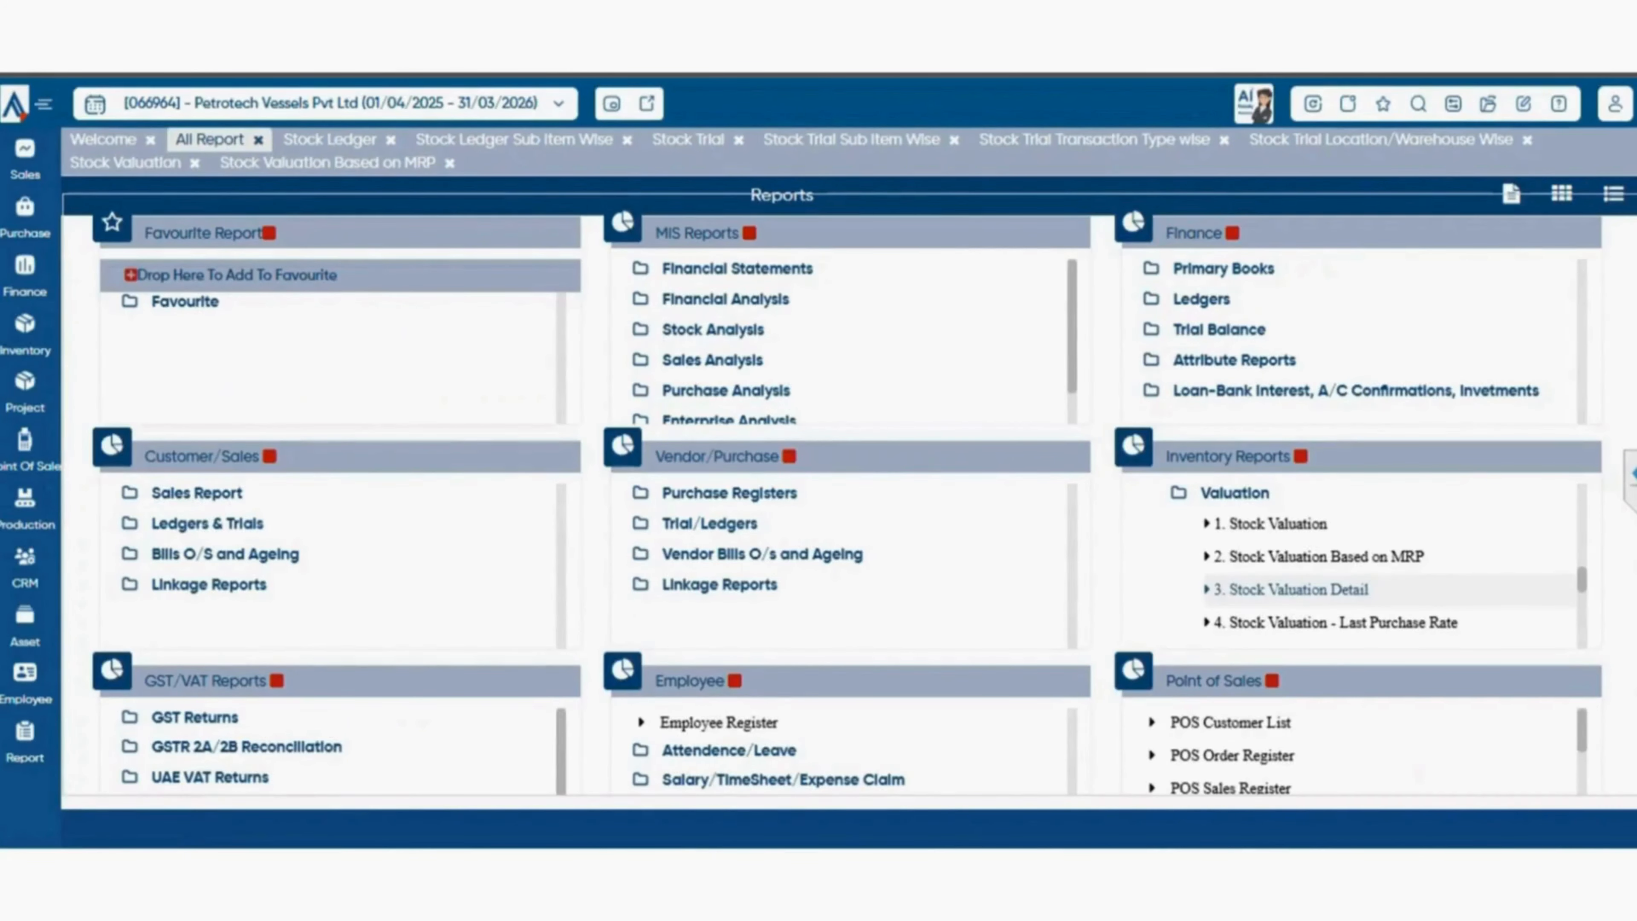
left_click(1298, 590)
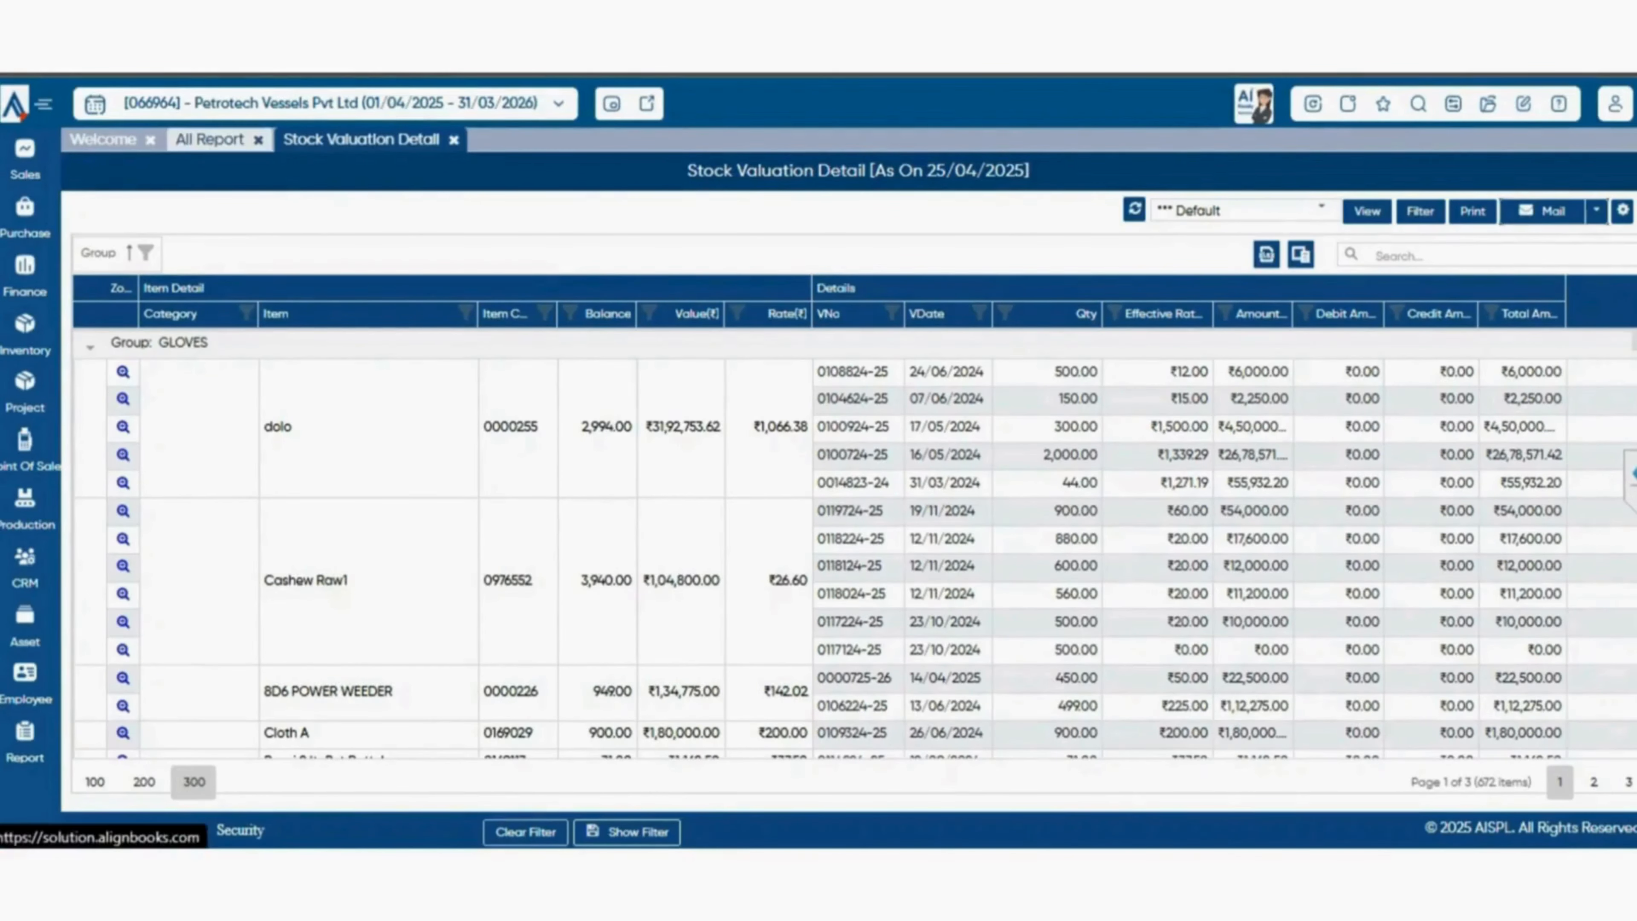
Open the Stock Valuation - Last Purchase Rate report, and return to the report catalogue to examine the remaining Valuation reports.
left_click(210, 139)
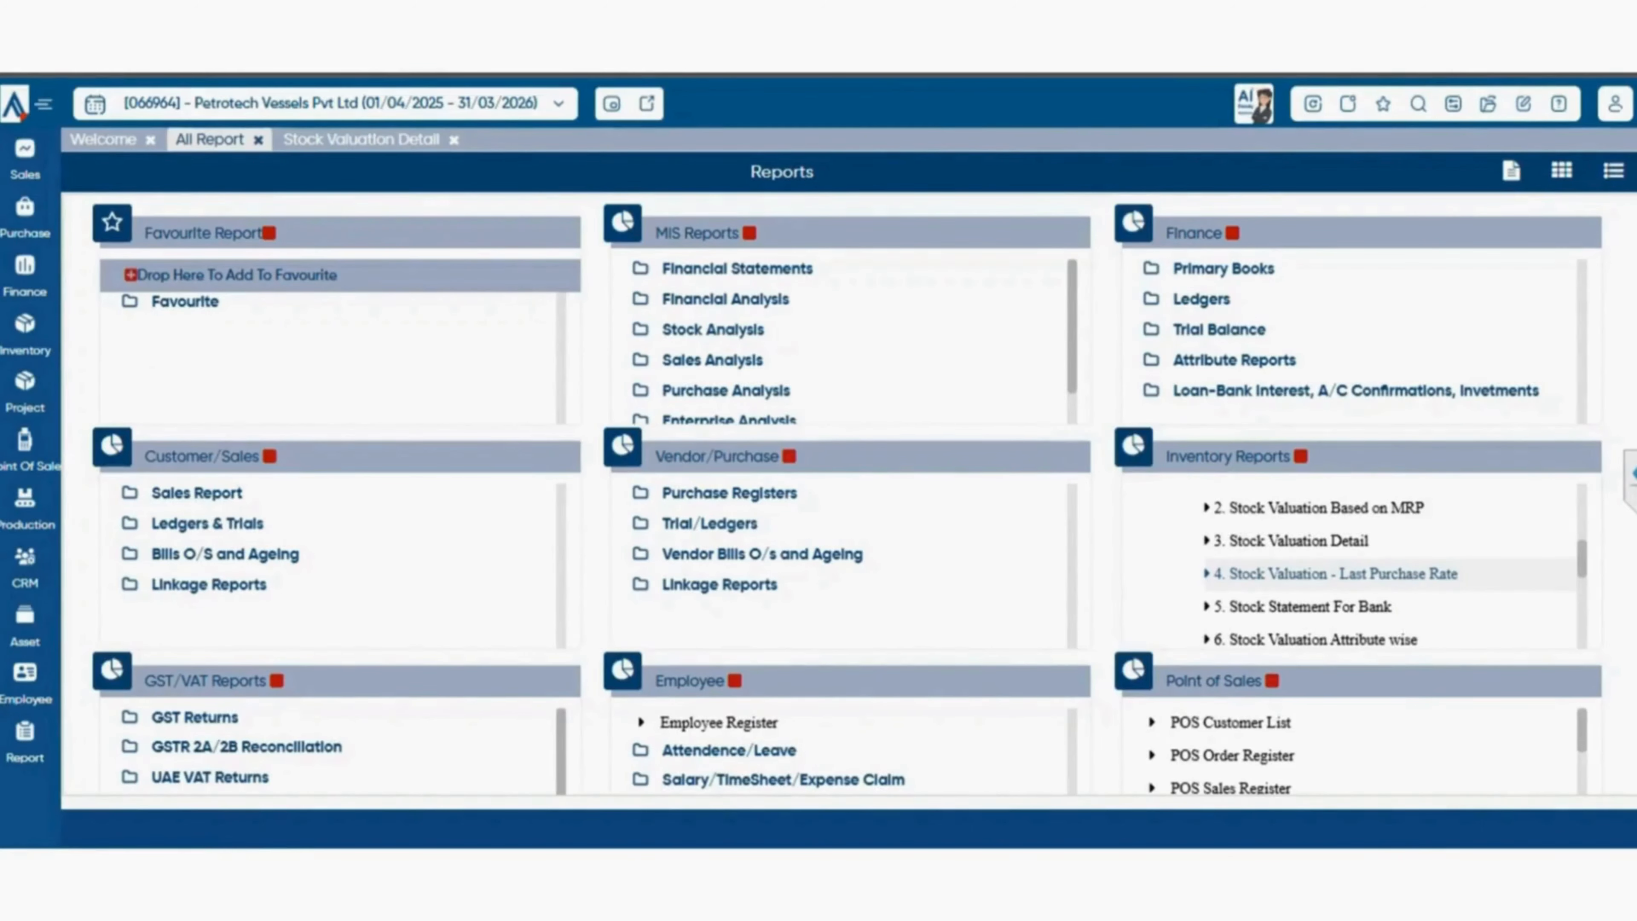
left_click(1335, 574)
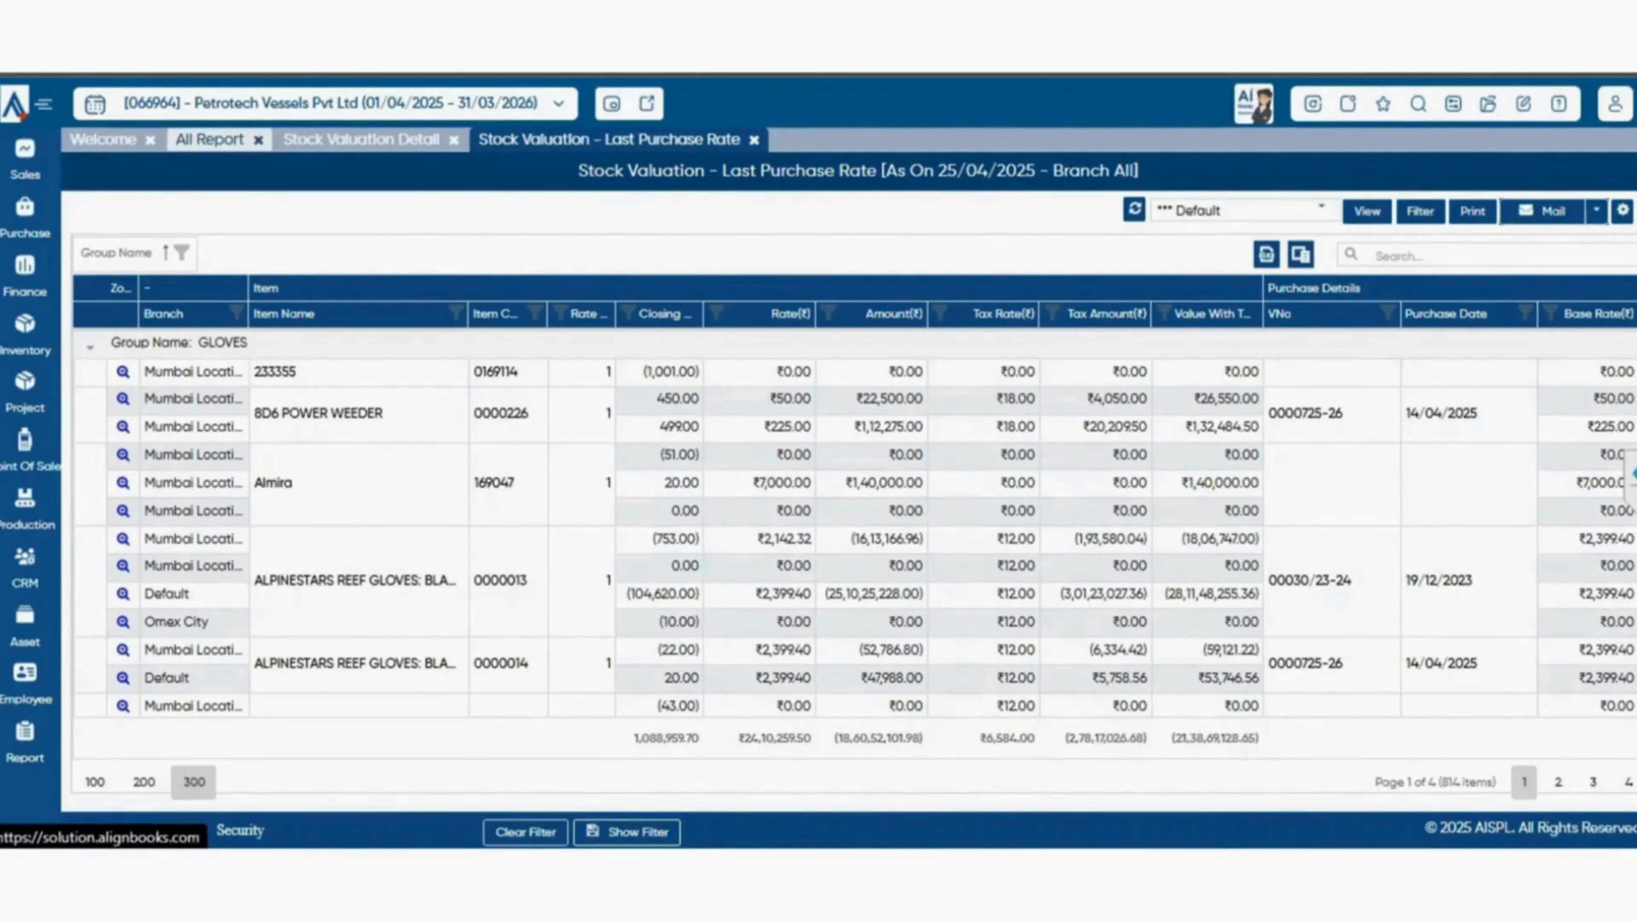
left_click(209, 139)
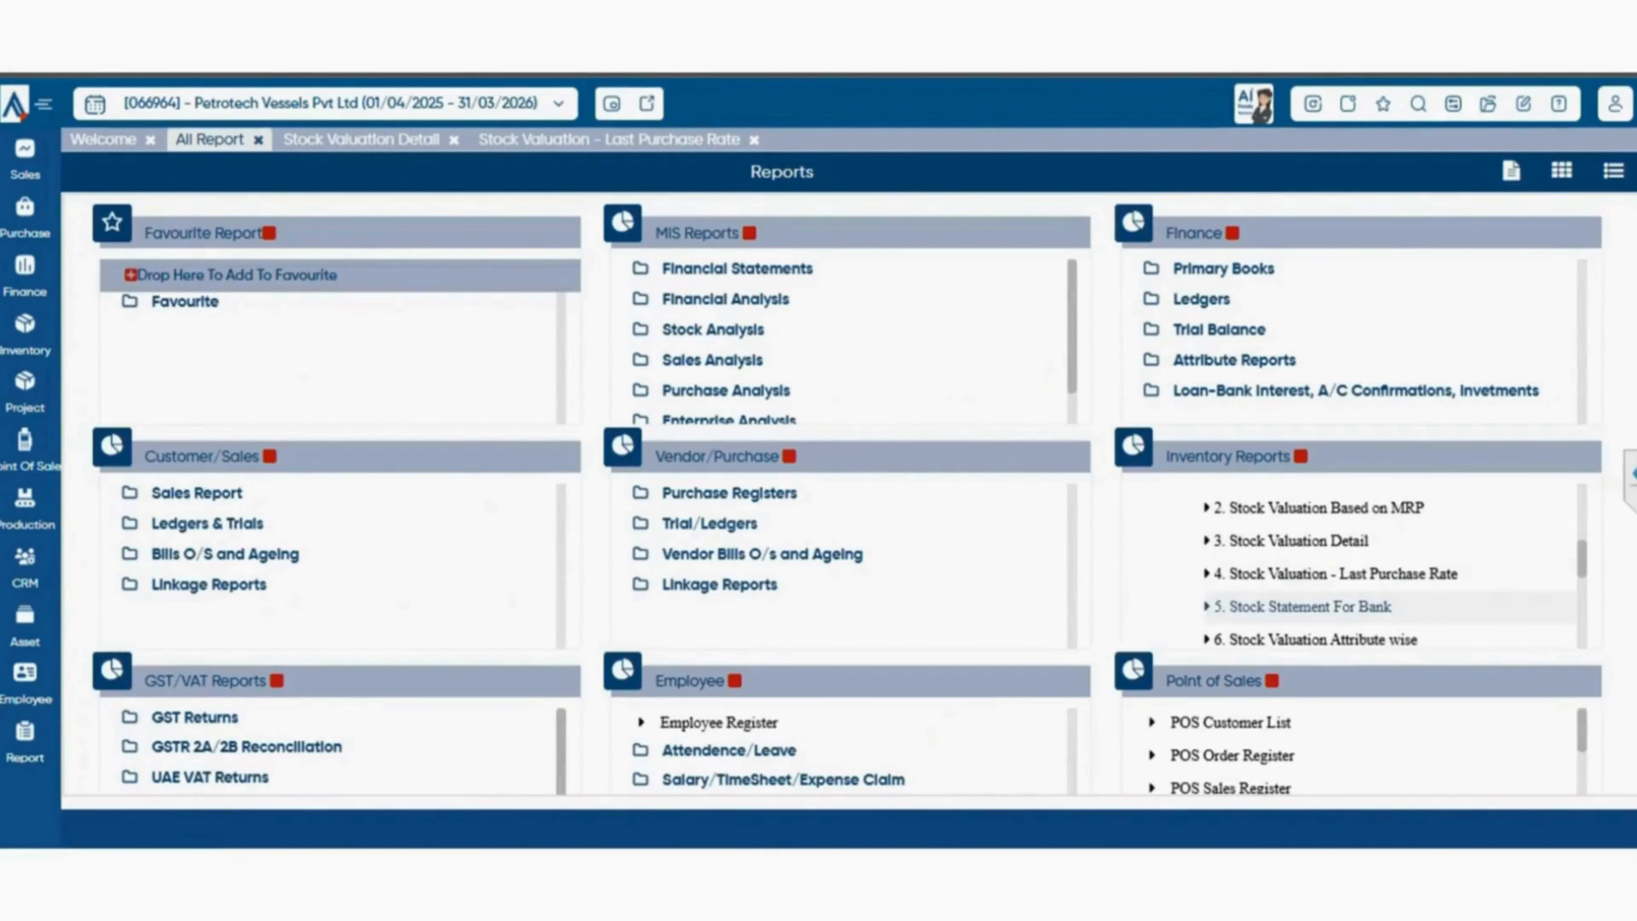
scroll(1354, 564, "down", 3)
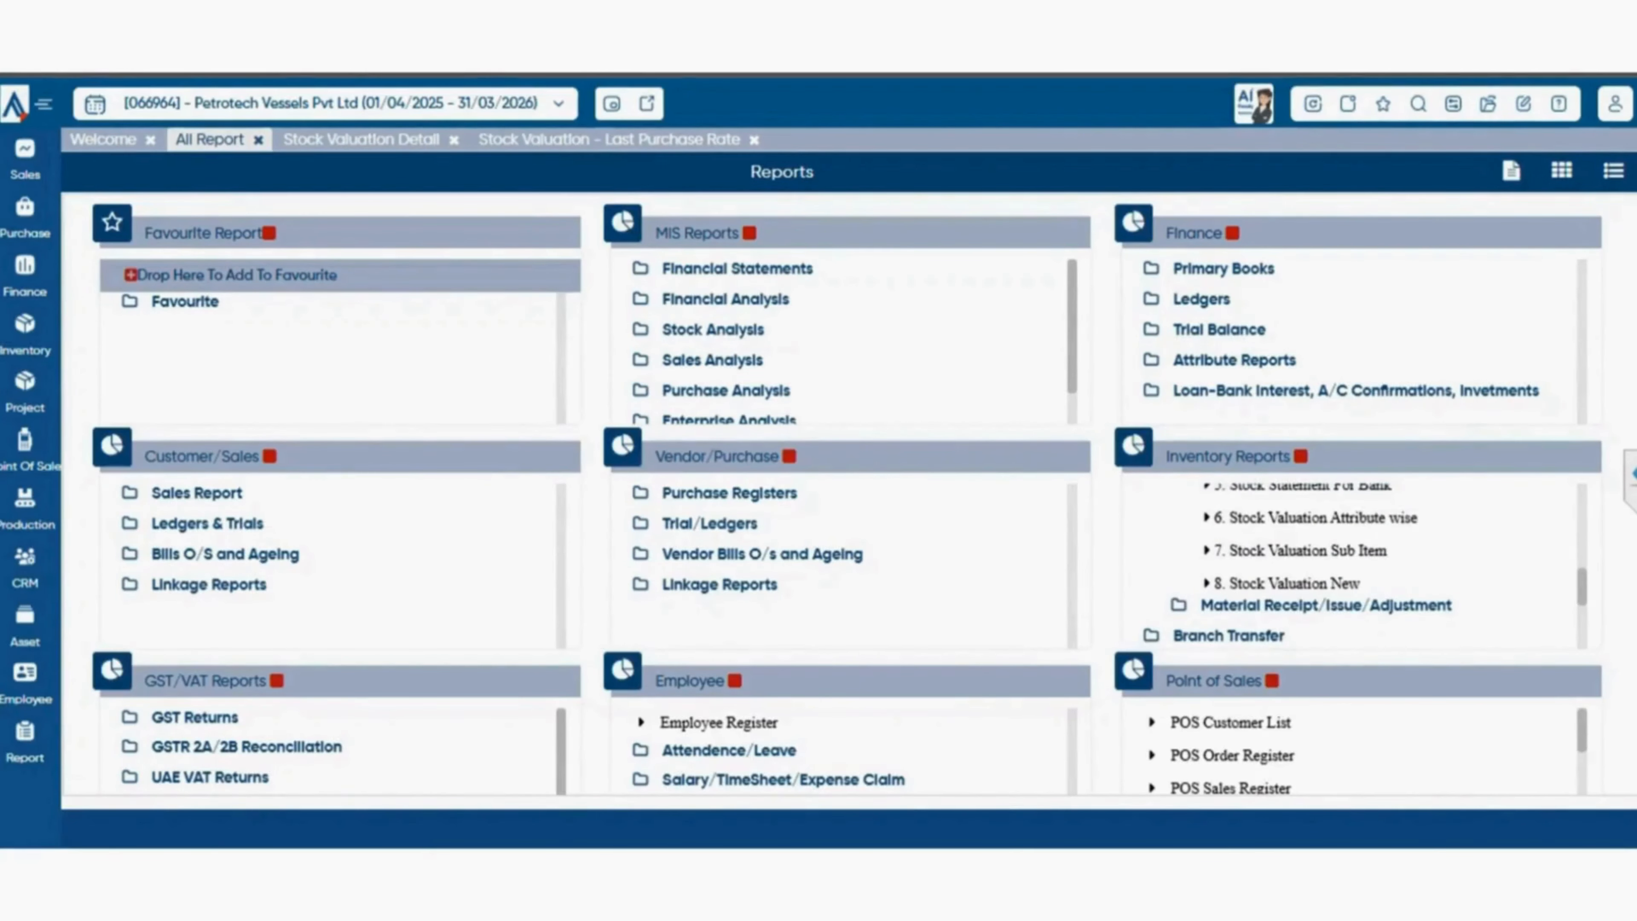
Preview the Stock Statement for Bank report with its preset dates, look through its pages, and close the report dialog.
left_click(1303, 489)
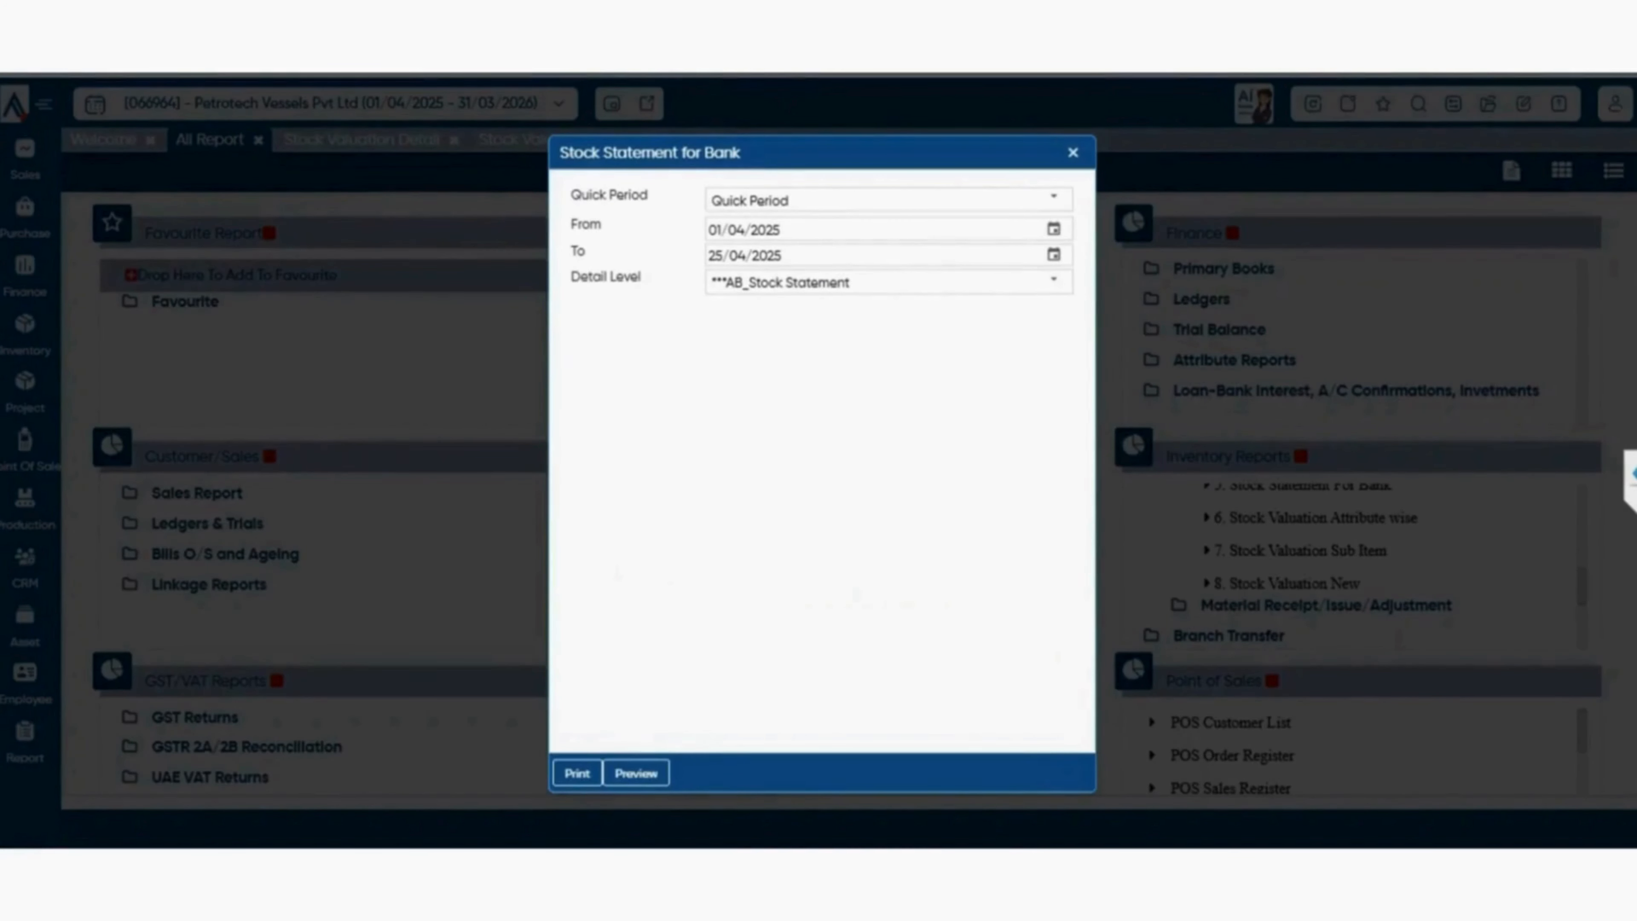
left_click(636, 773)
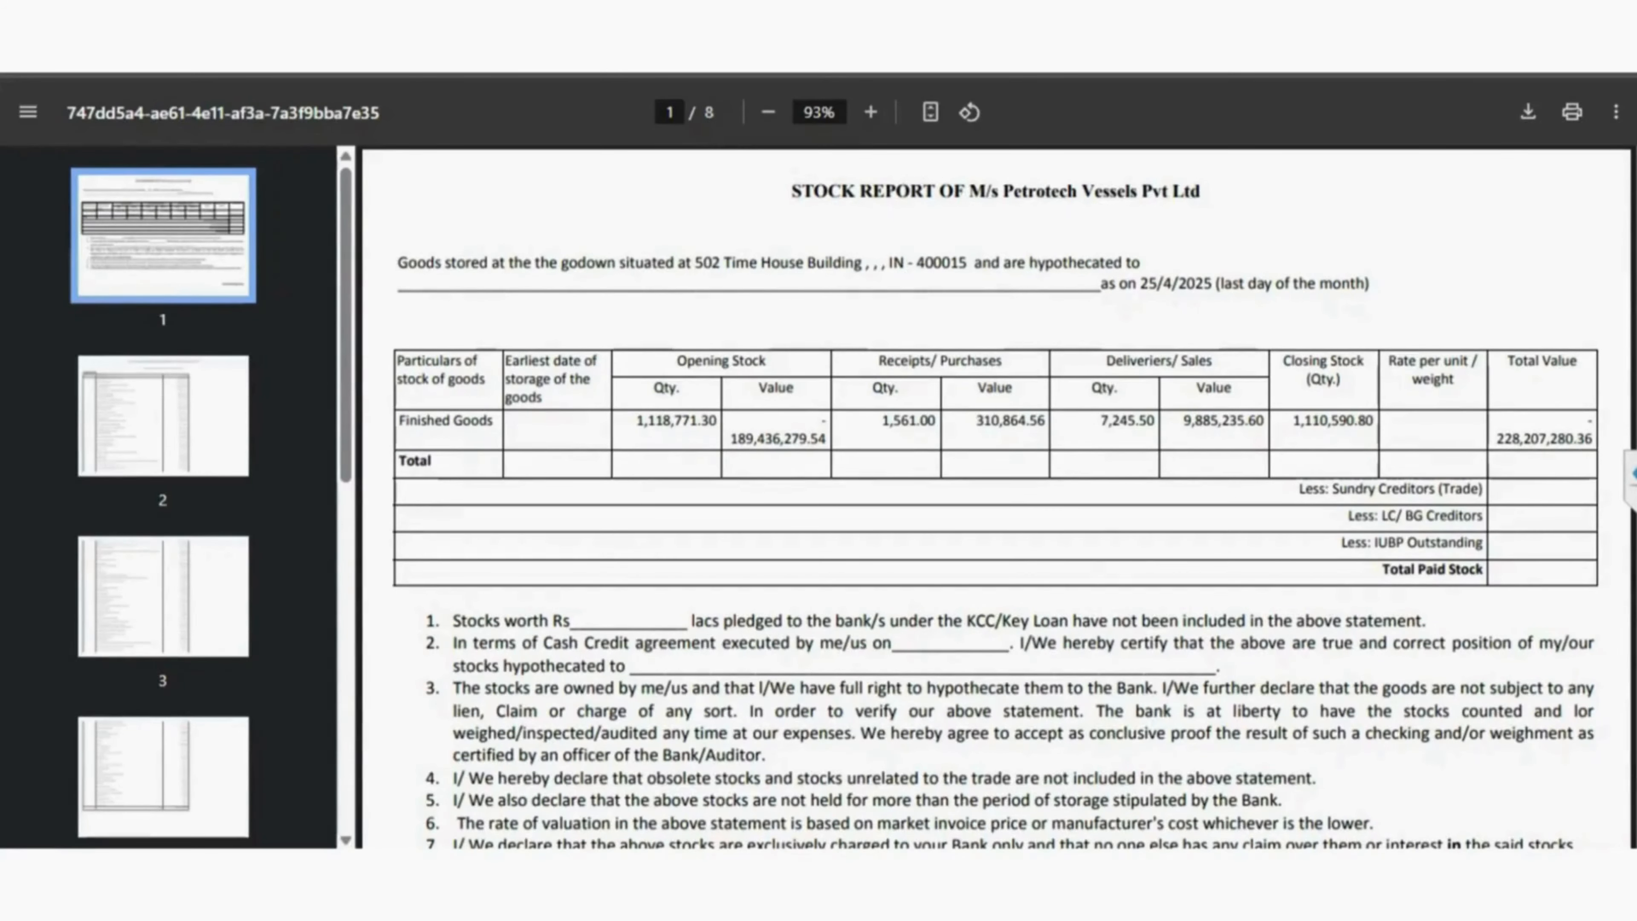
scroll(996, 497, "down", 20)
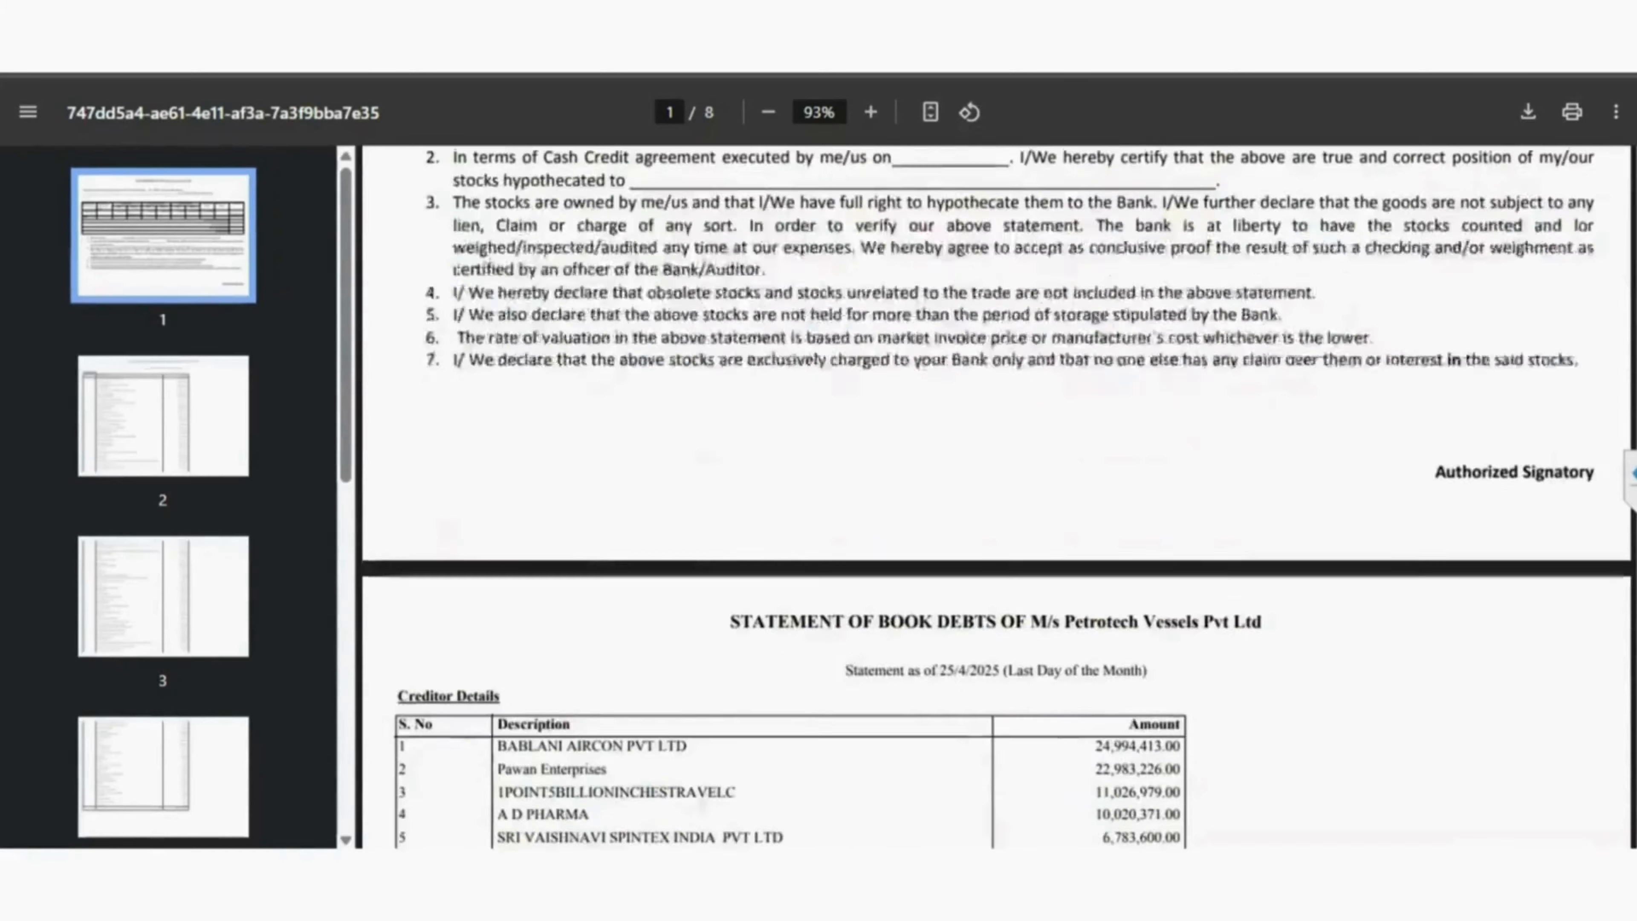
scroll(996, 497, "down", 20)
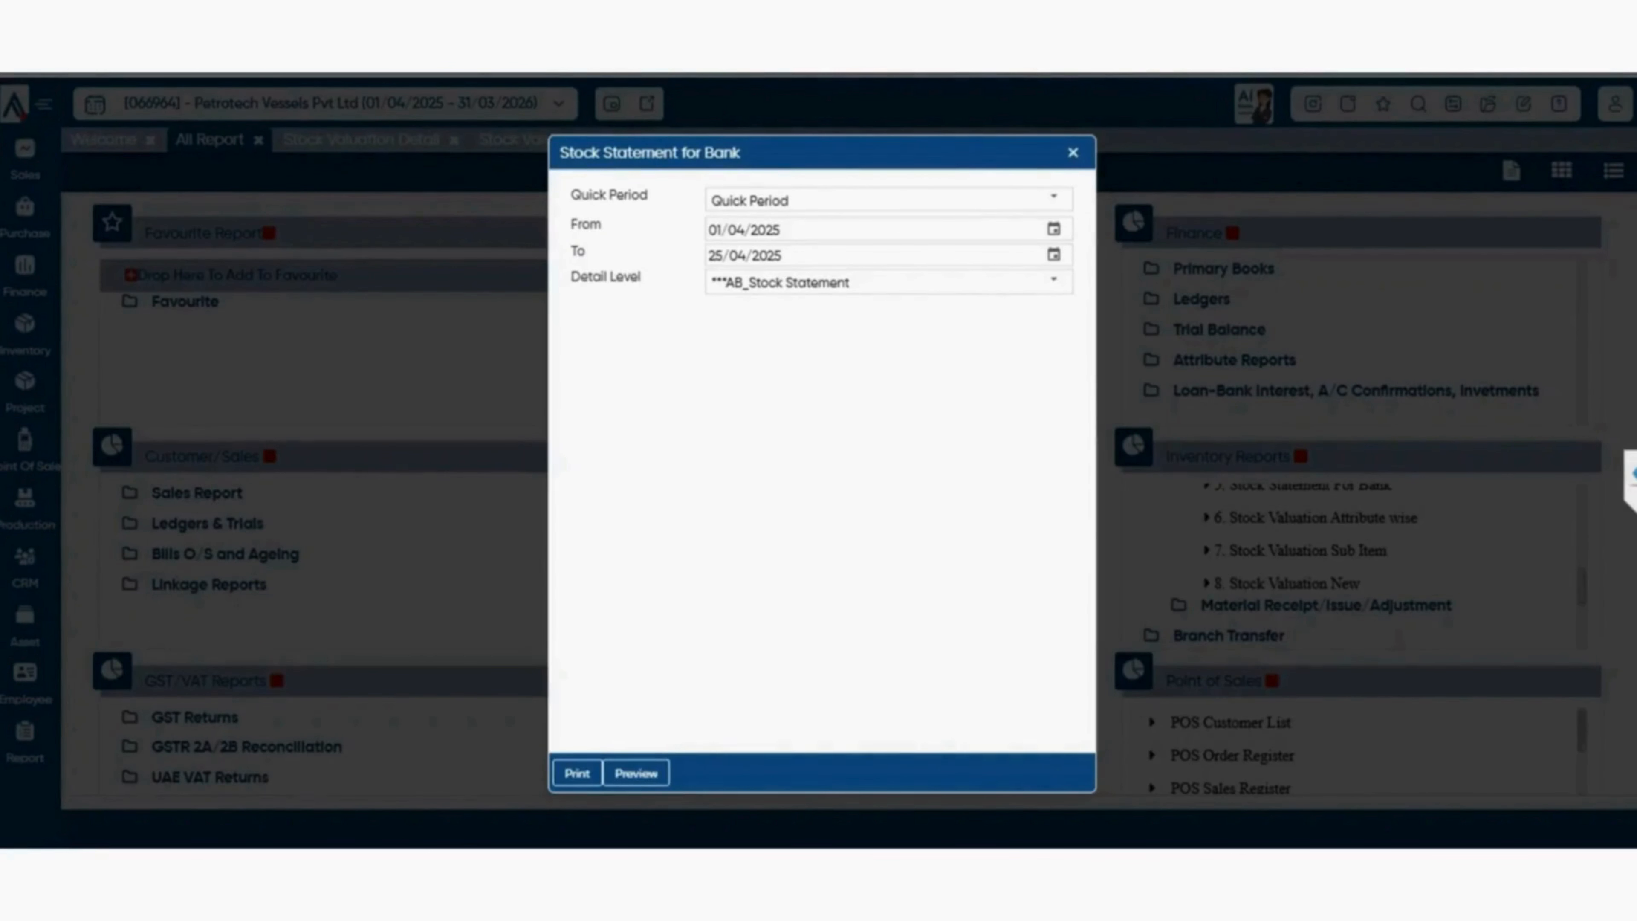
left_click(1073, 153)
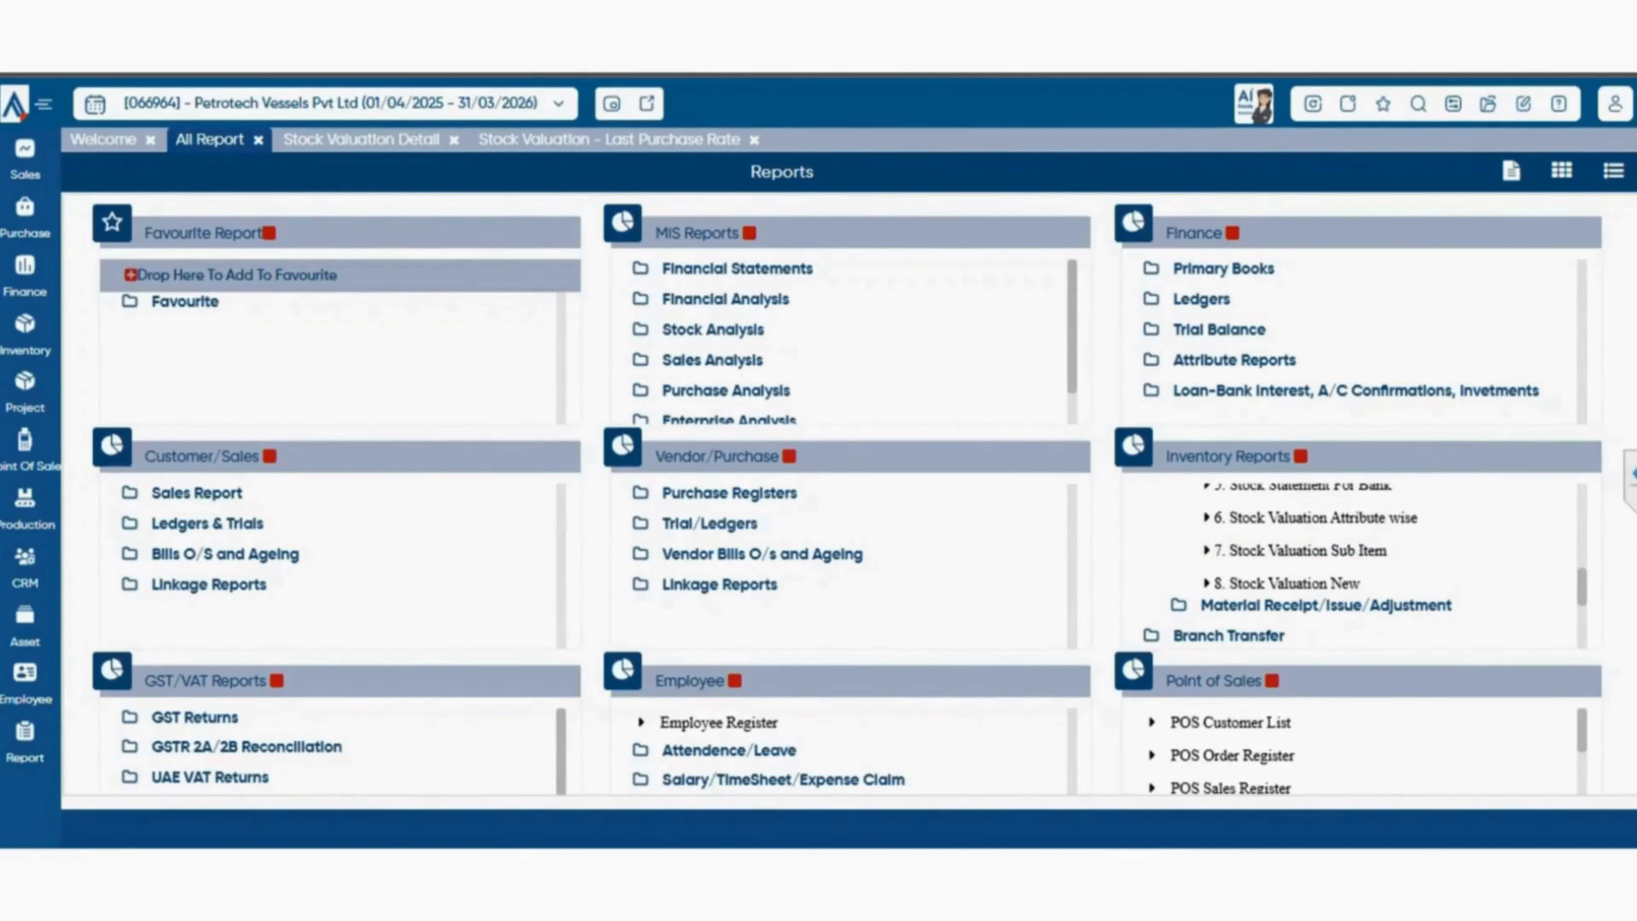
From the Material Receipt/Issue/Adjustment group, open the Material Issue Register and filter it to the Last 6 Month period.
left_click(1326, 605)
scroll(1326, 516, "down", 1)
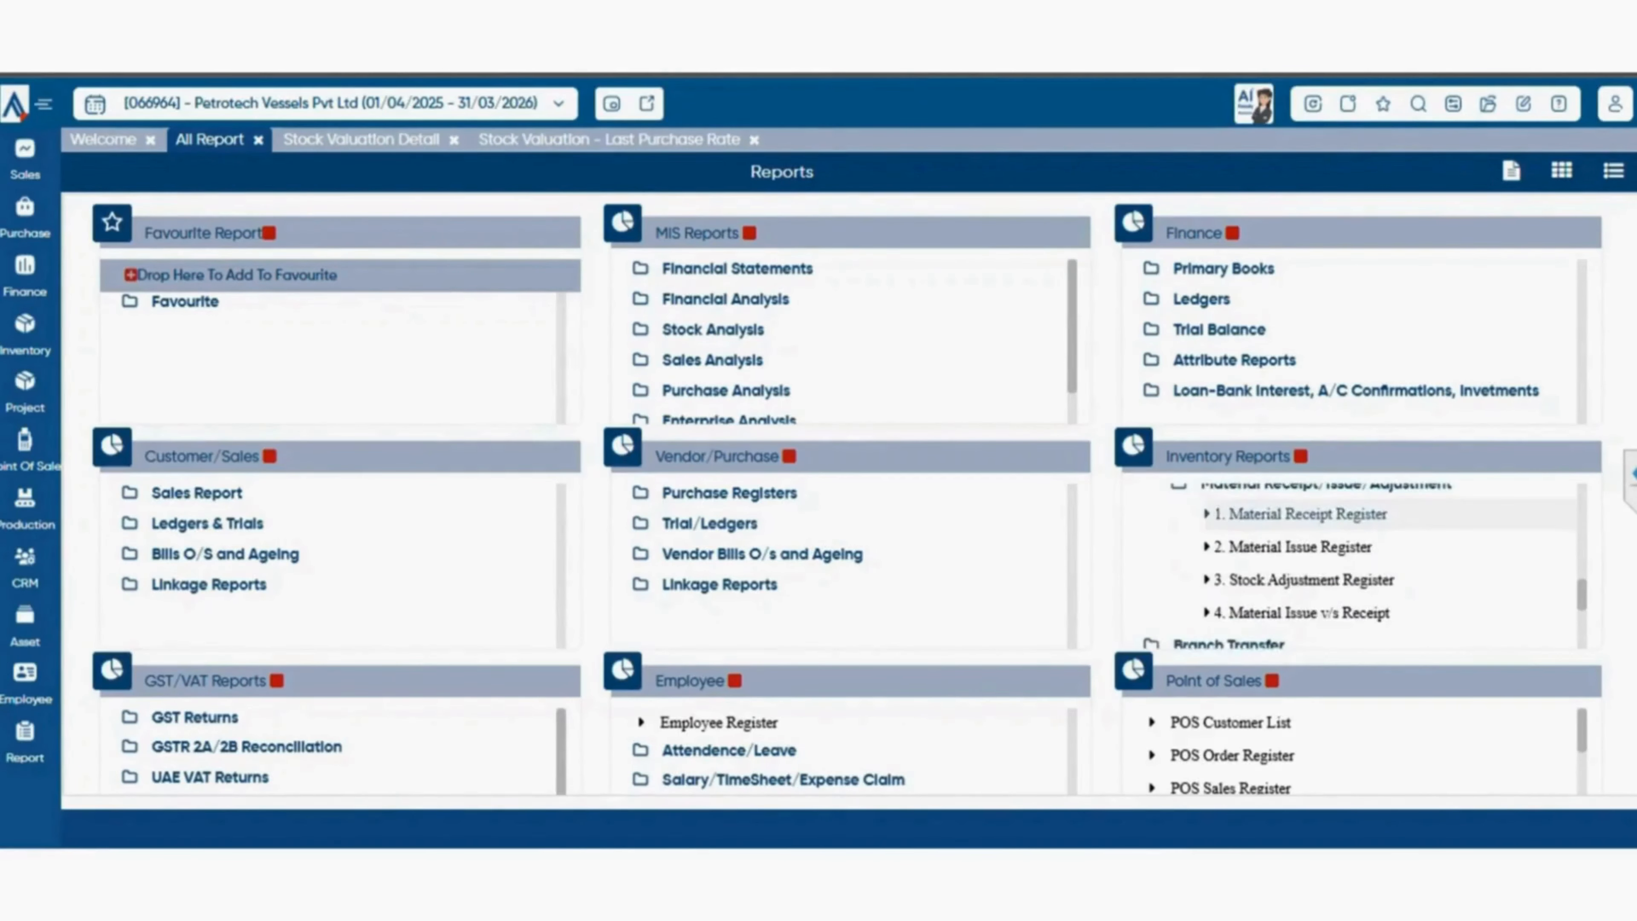
scroll(1354, 516, "up", 2)
scroll(1354, 516, "down", 2)
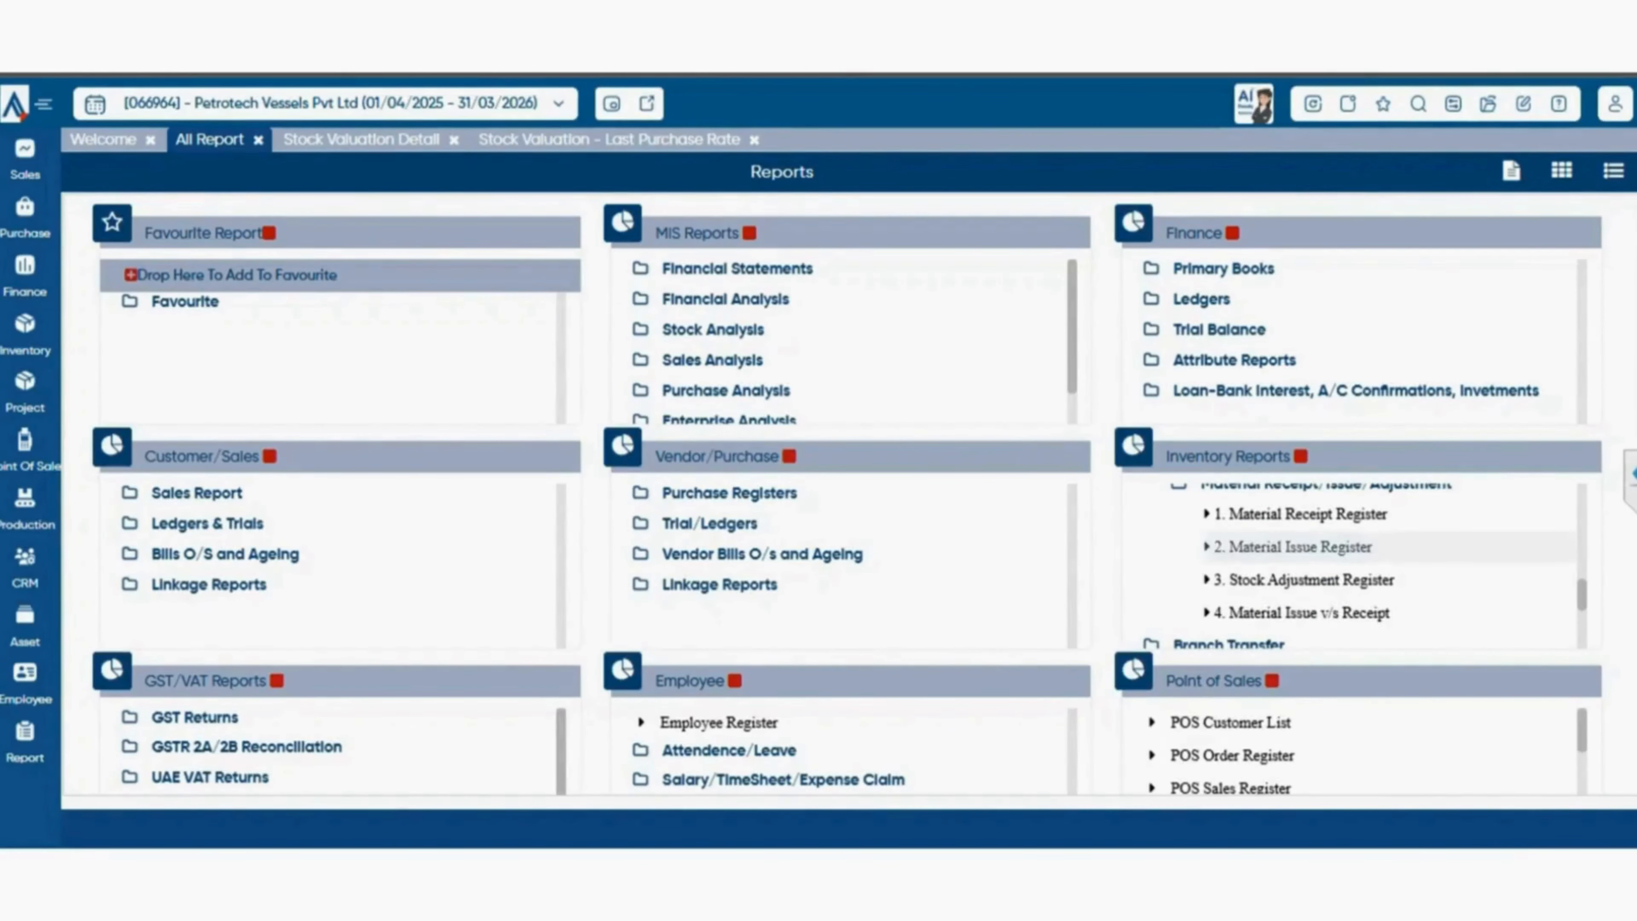
left_click(1299, 547)
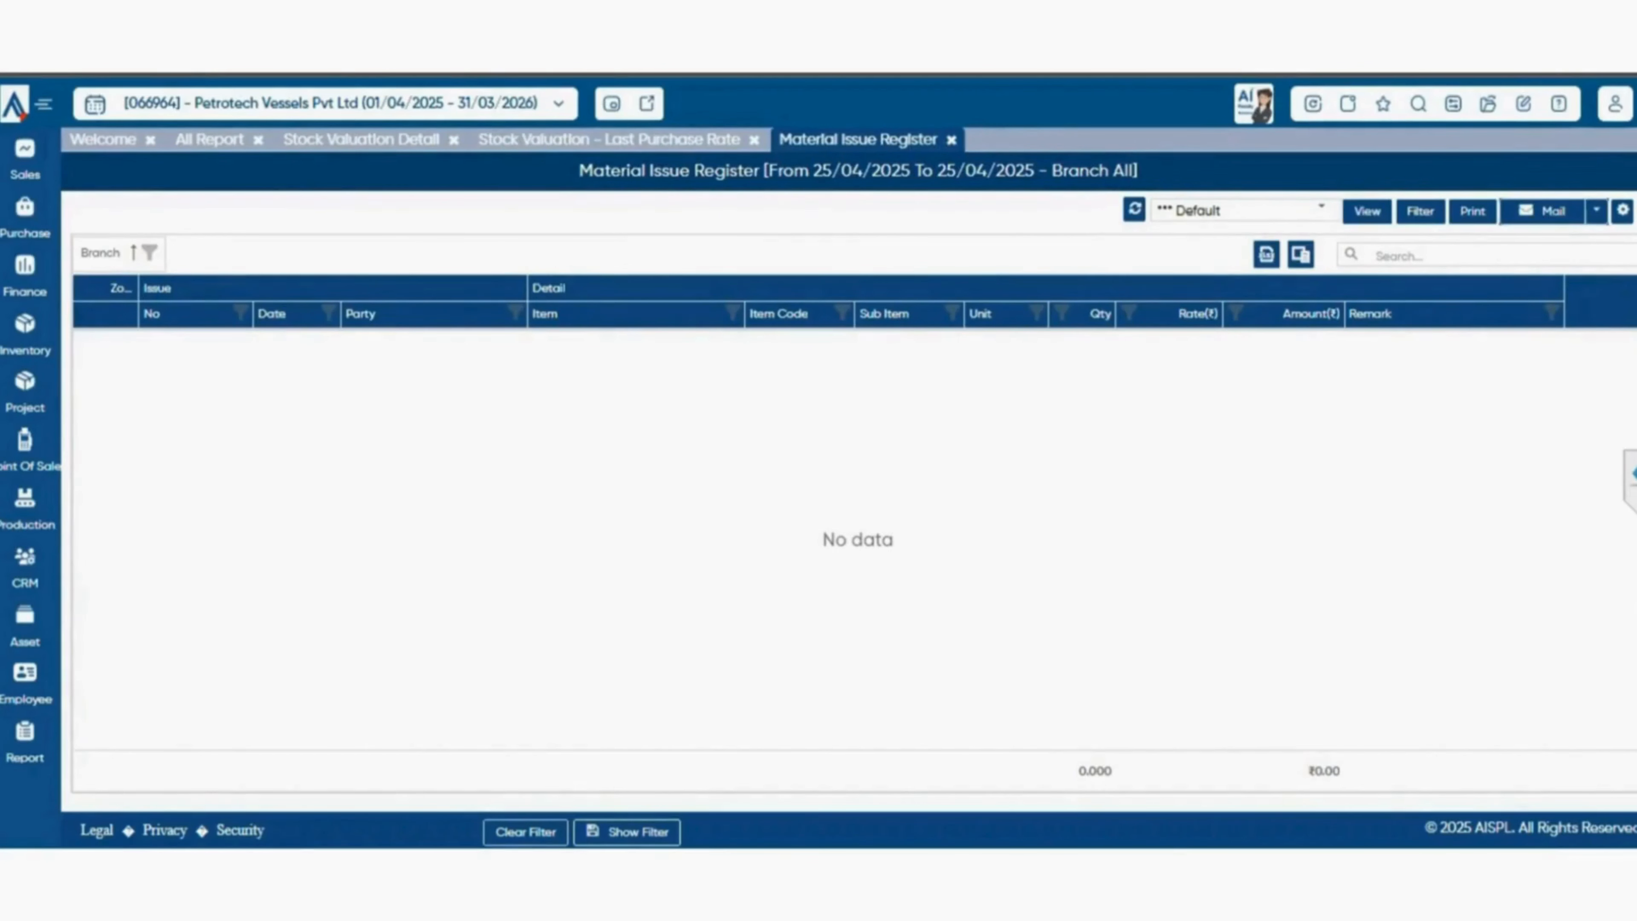
left_click(1420, 211)
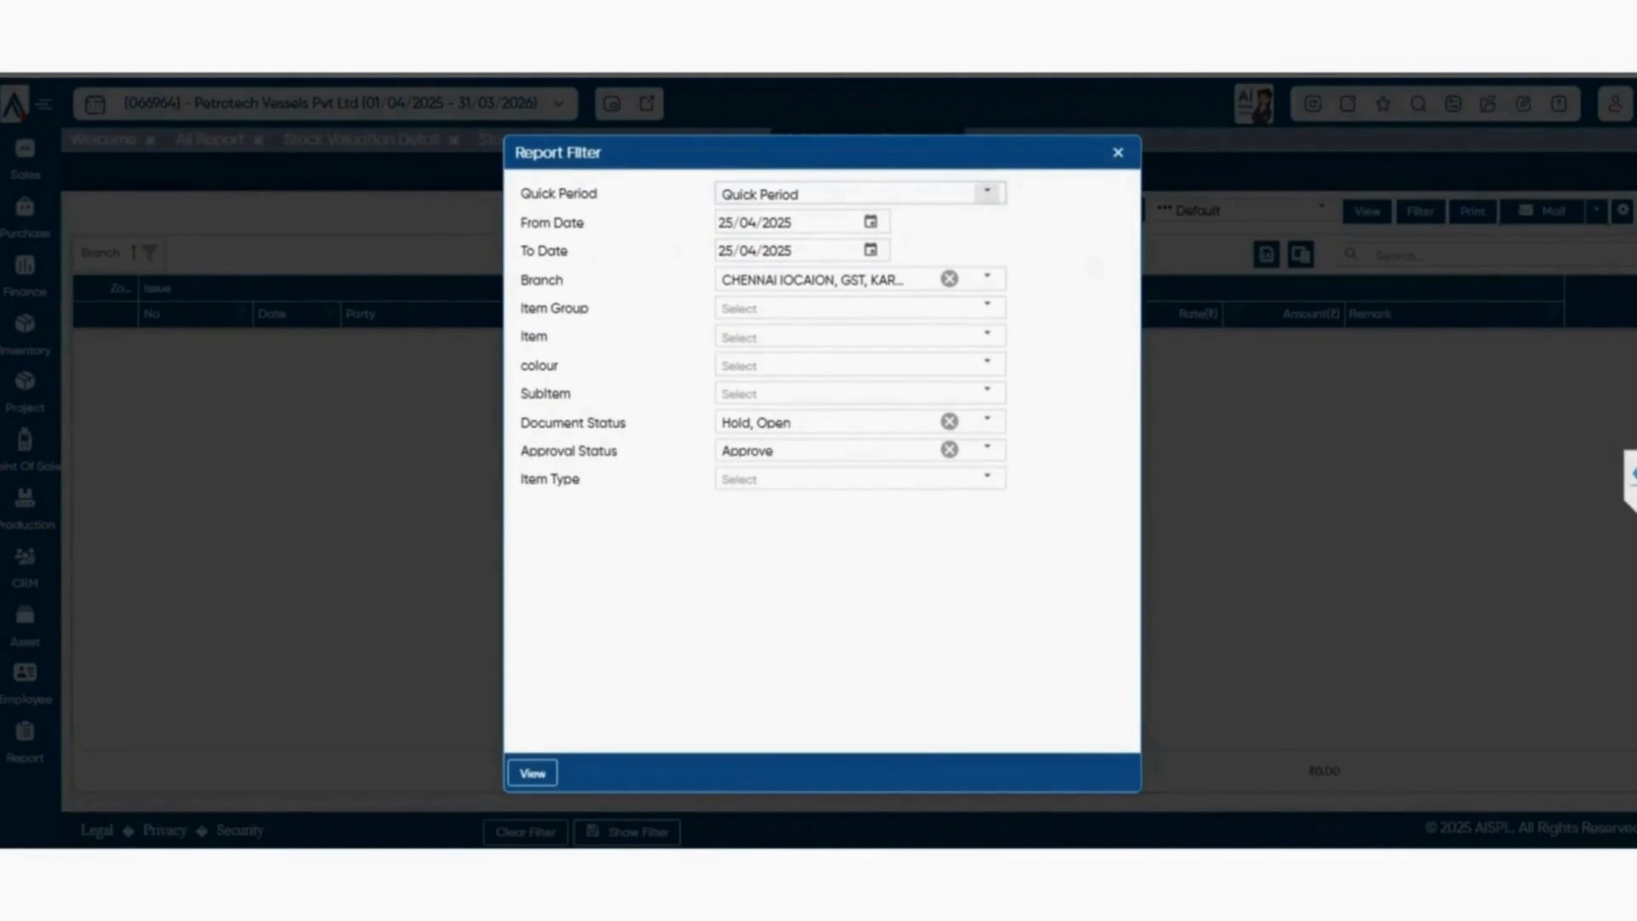
left_click(987, 192)
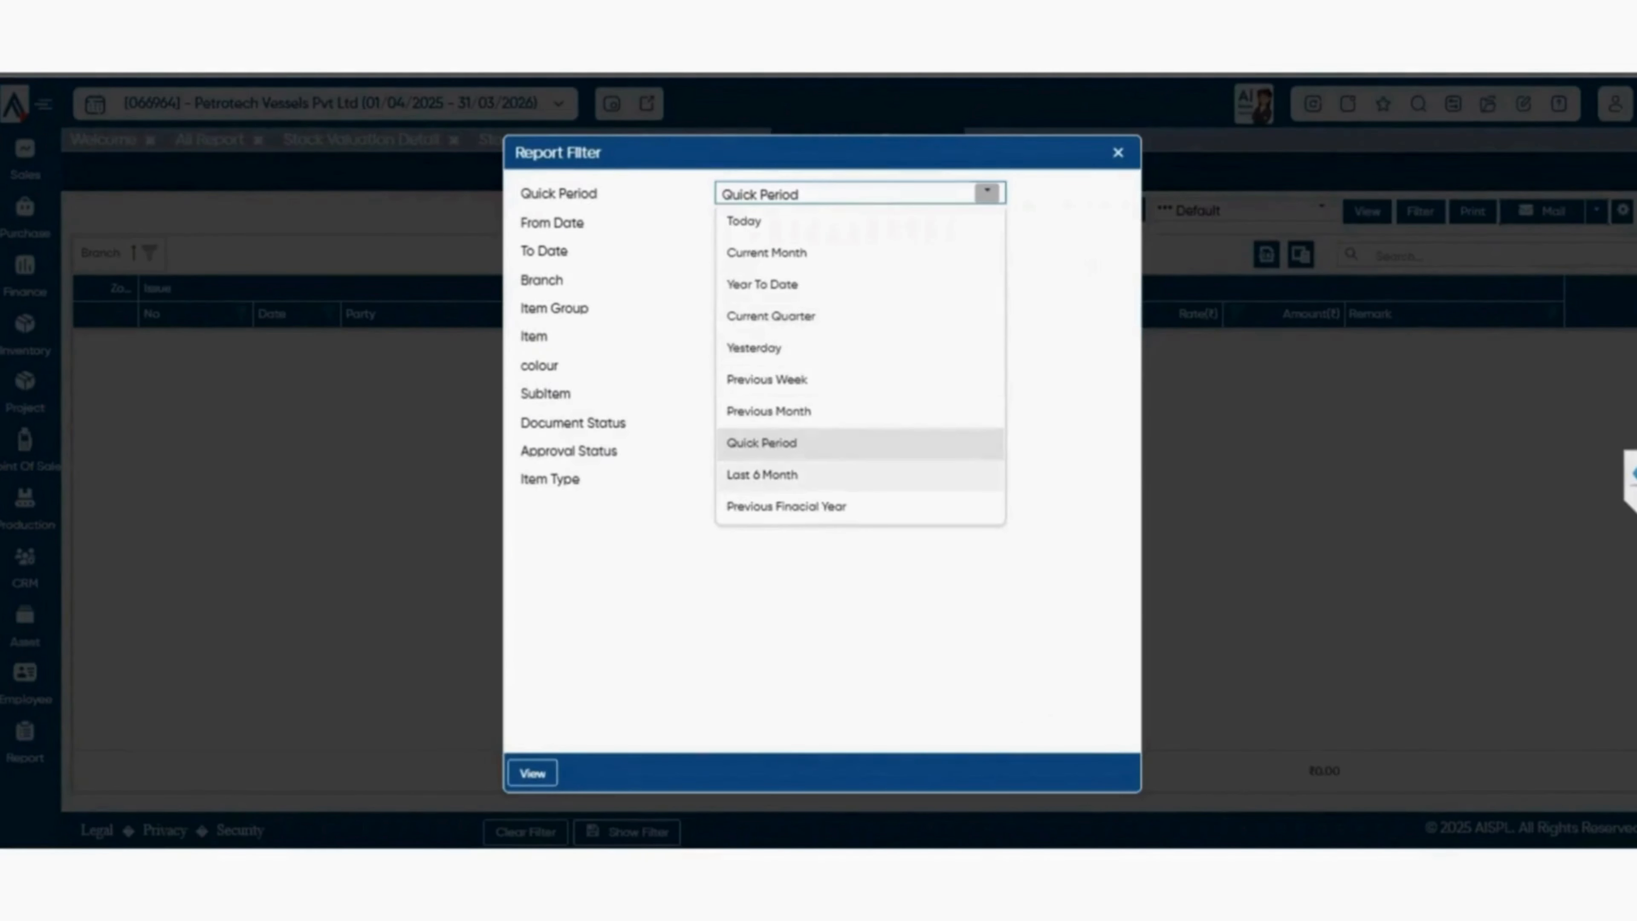
left_click(762, 474)
left_click(533, 774)
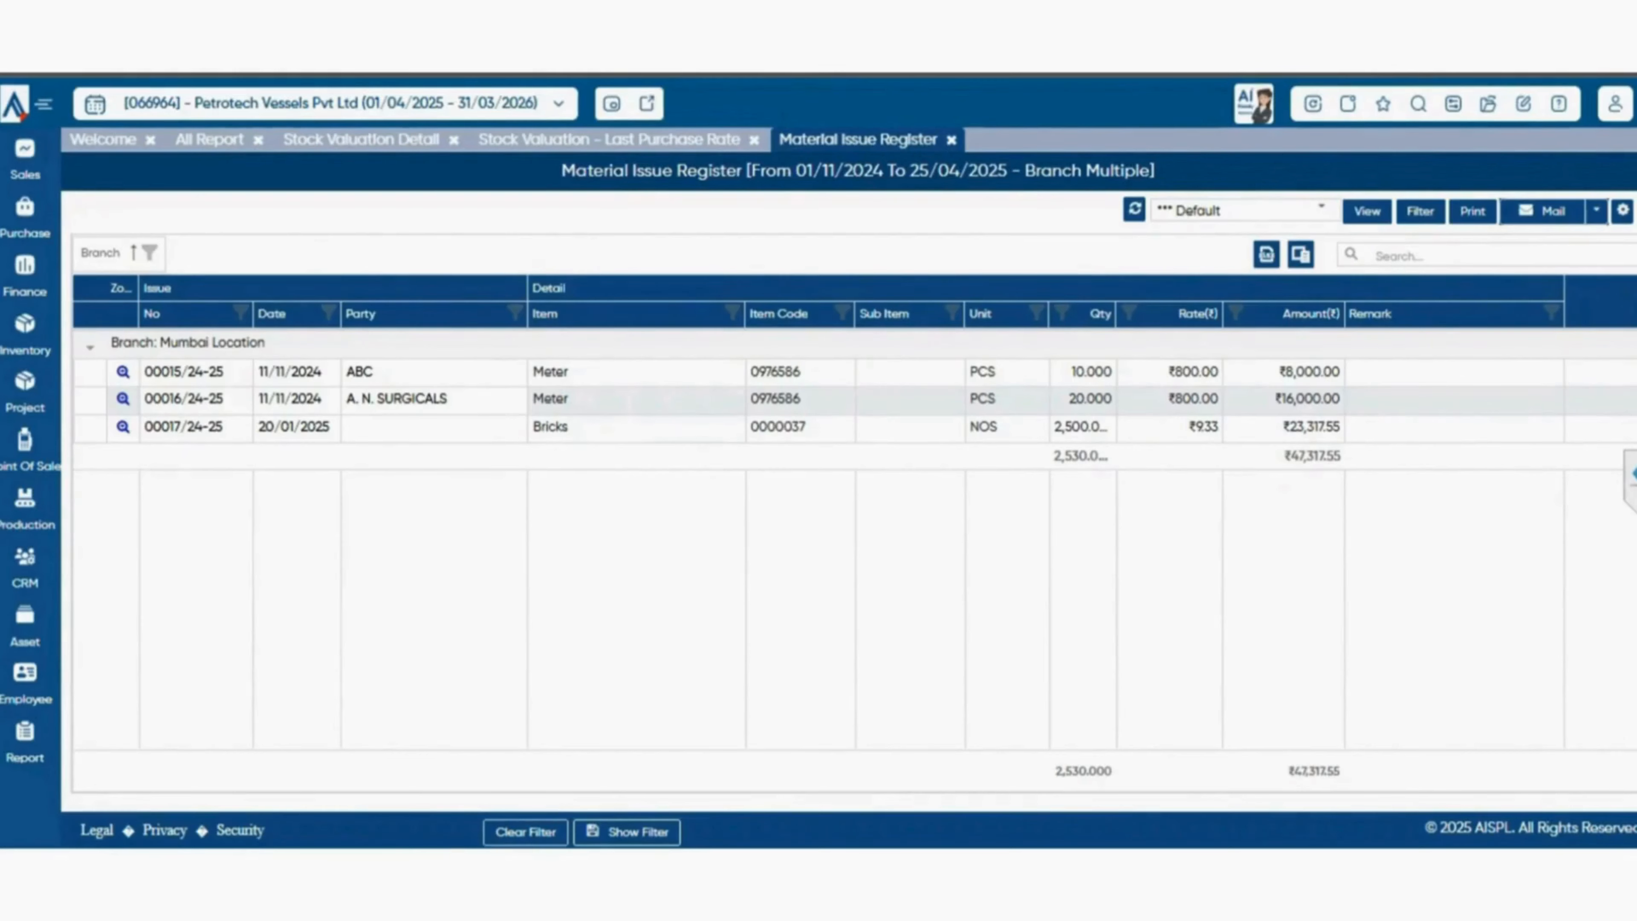
From the same report group, open the Stock Adjustment Register and the Material Issue v/s Receipt report.
left_click(210, 139)
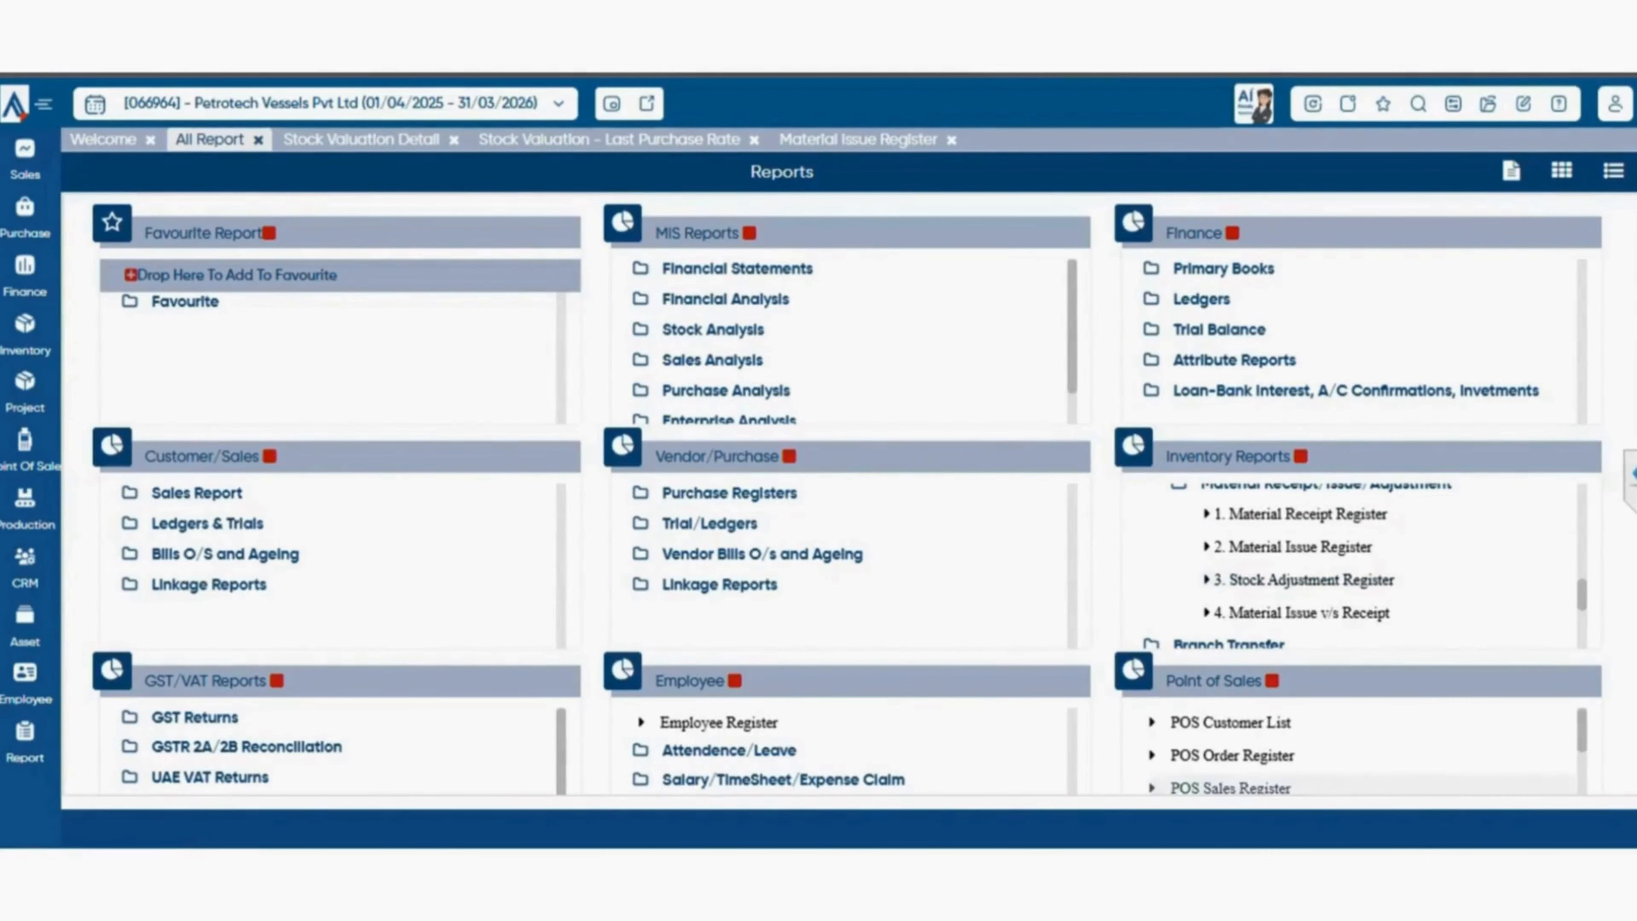
left_click(1303, 579)
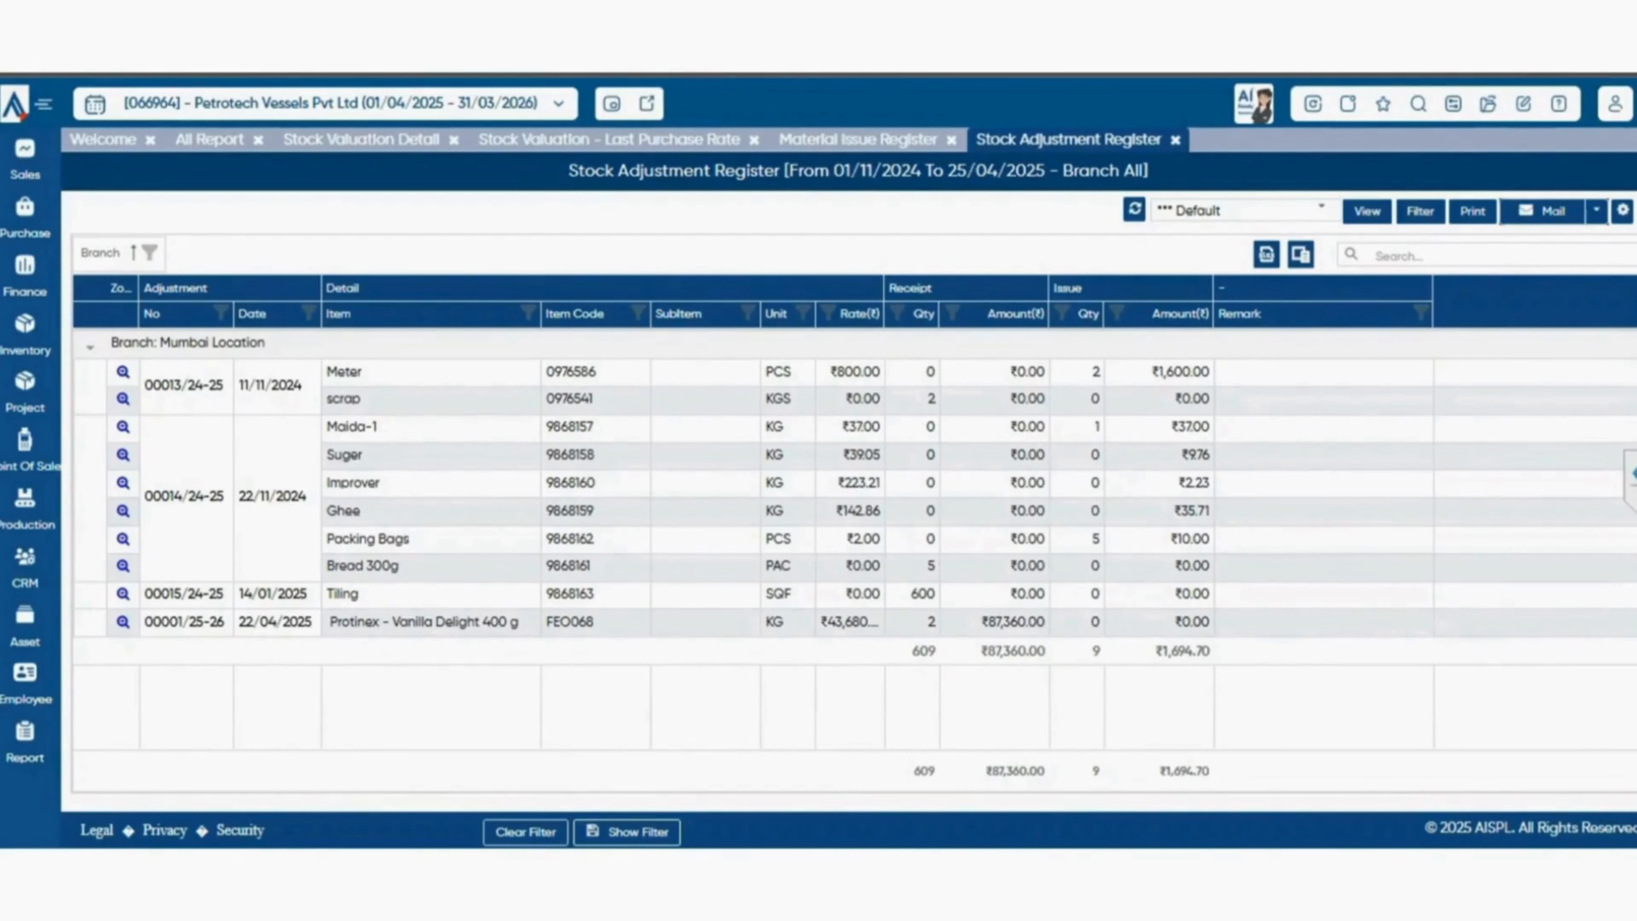
left_click(209, 140)
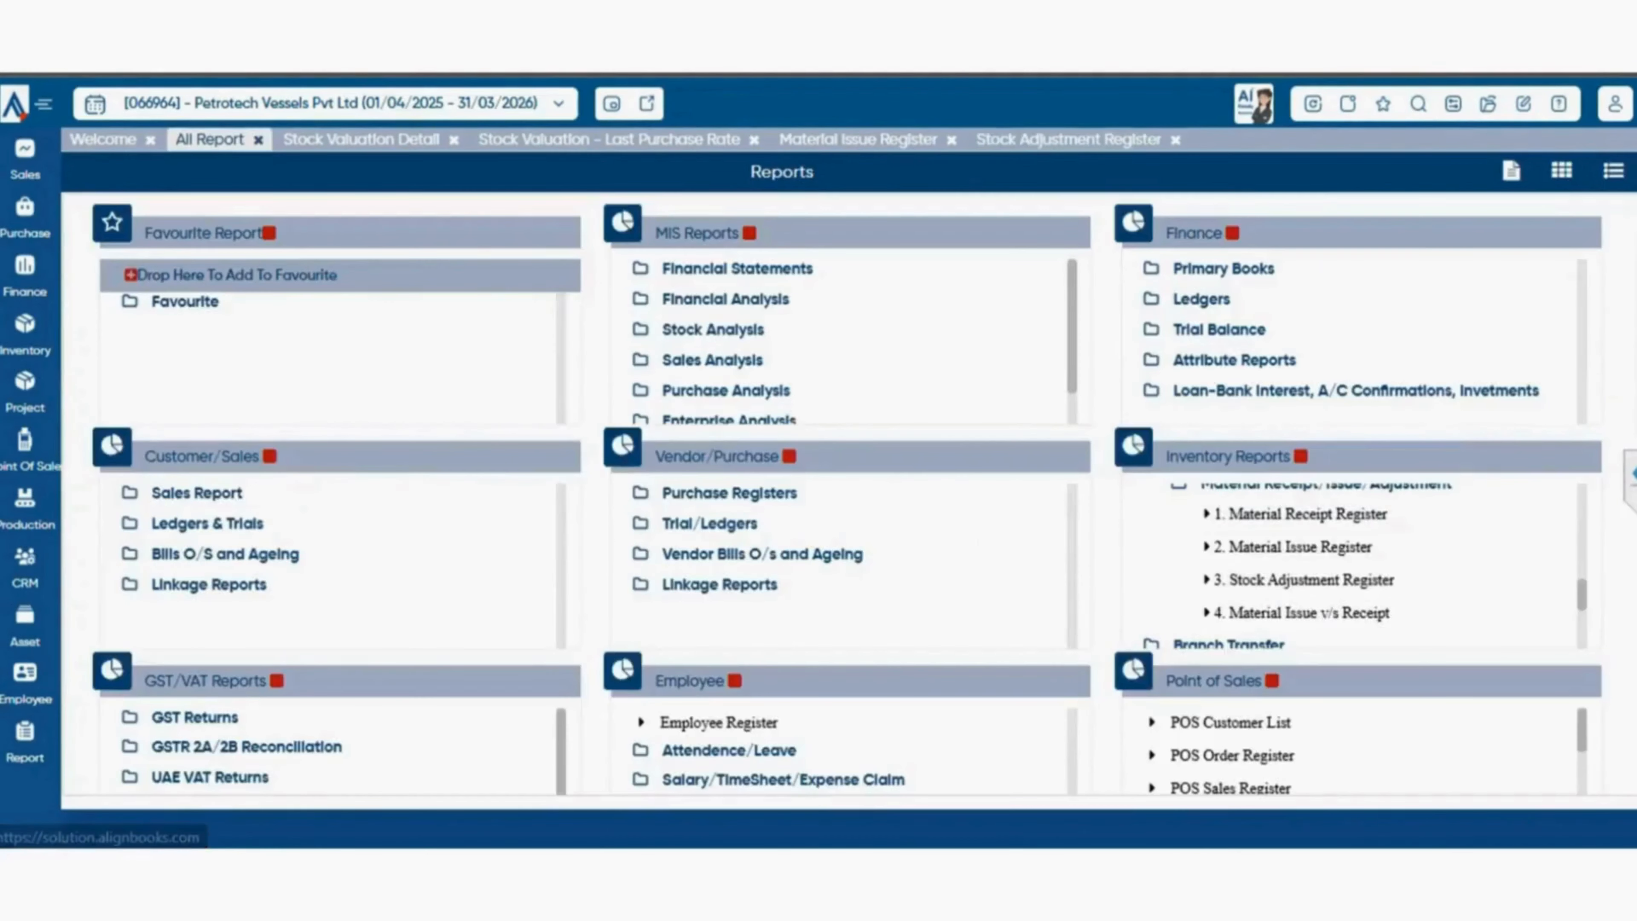
scroll(1360, 577, "down", 1)
scroll(1360, 567, "up", 1)
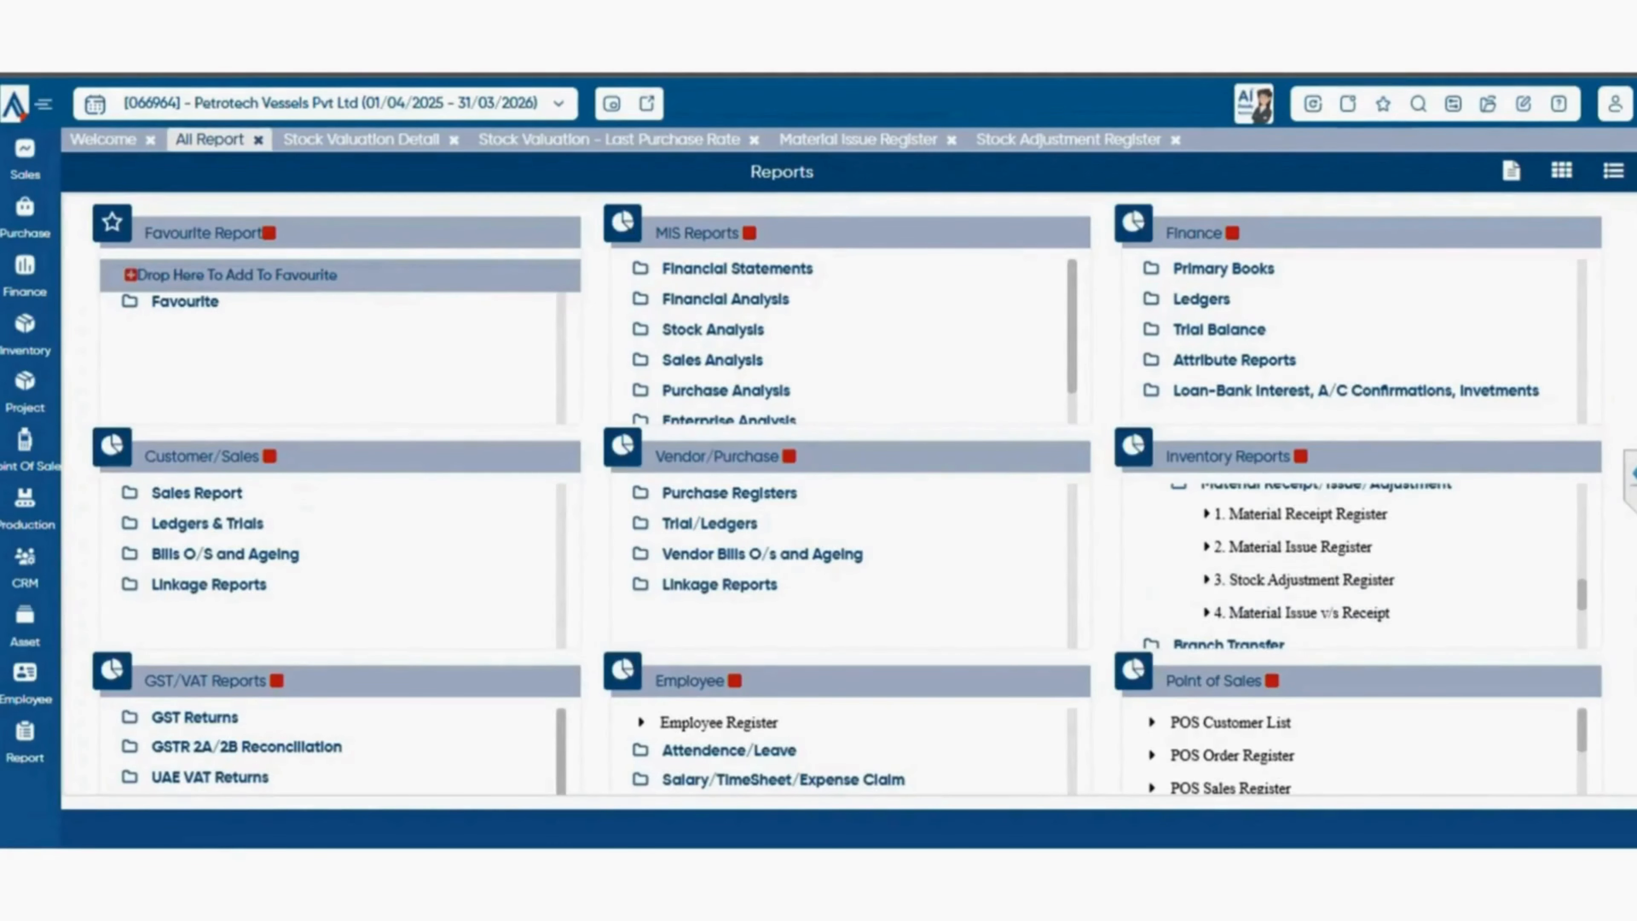
left_click(1315, 614)
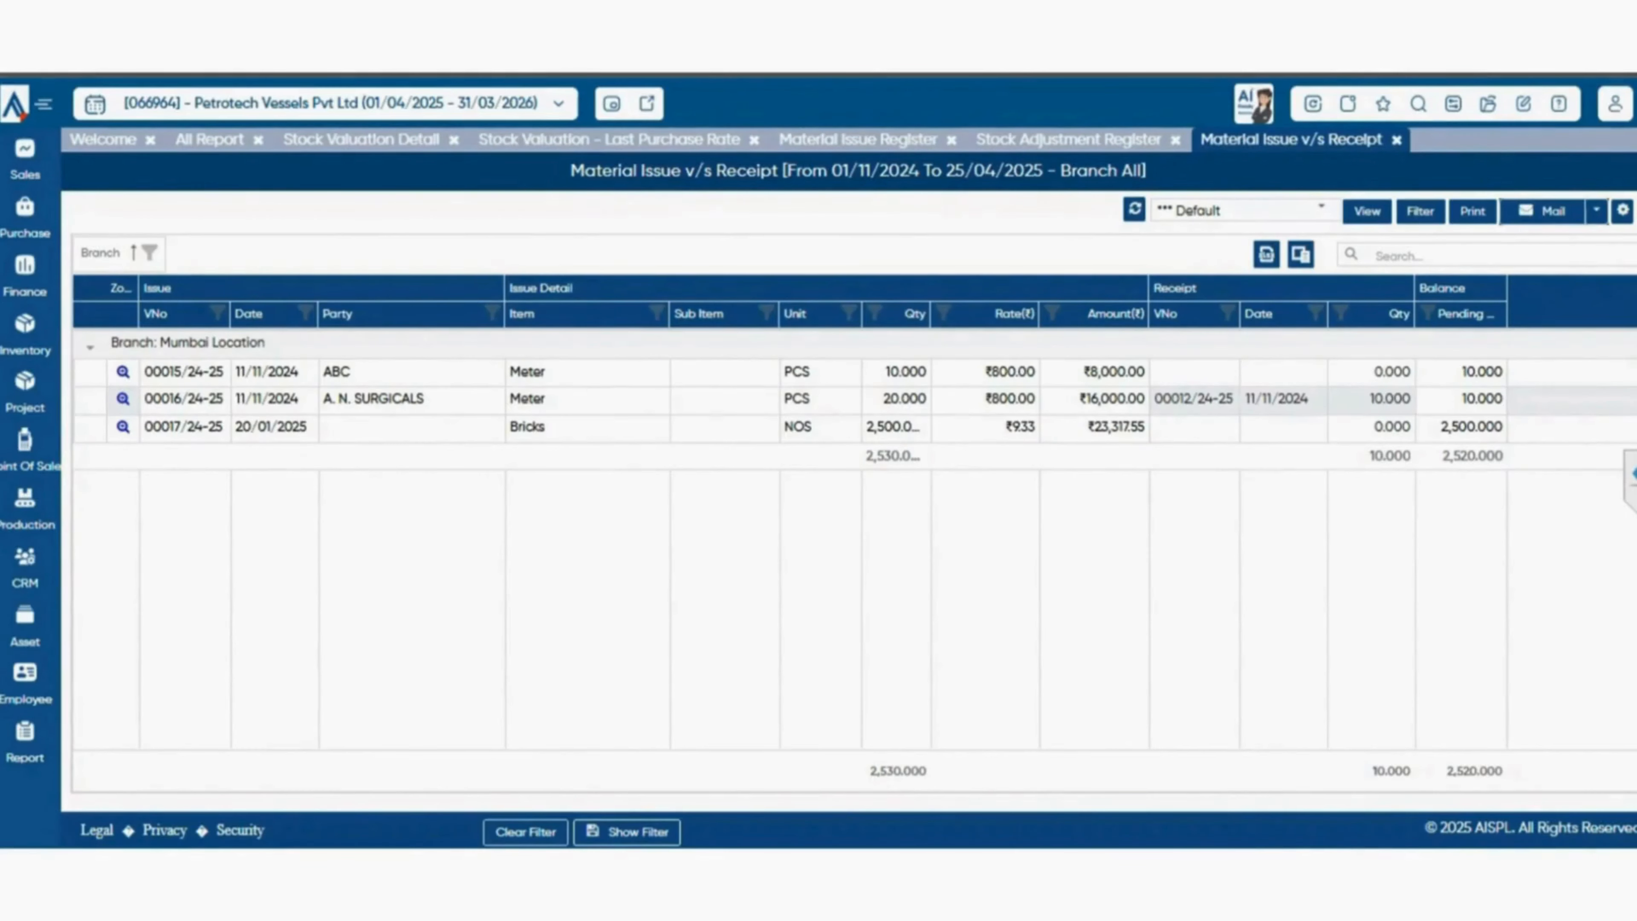
Return to the report catalogue and expand the Branch Transfer group to examine its inter-location reports.
left_click(209, 140)
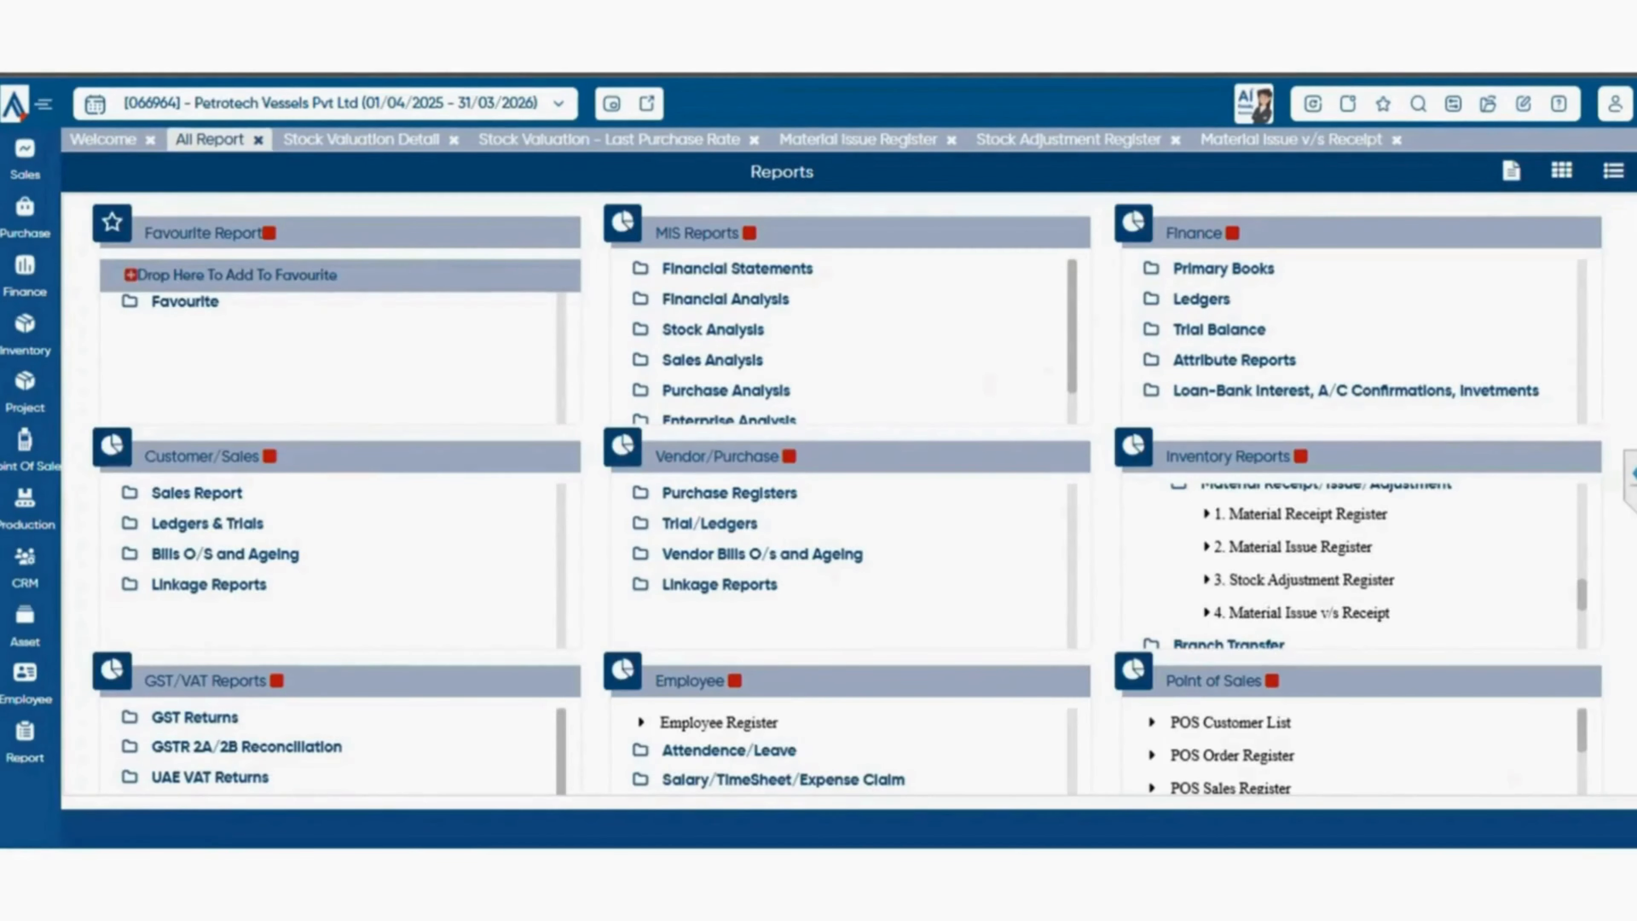
scroll(1360, 565, "down", 2)
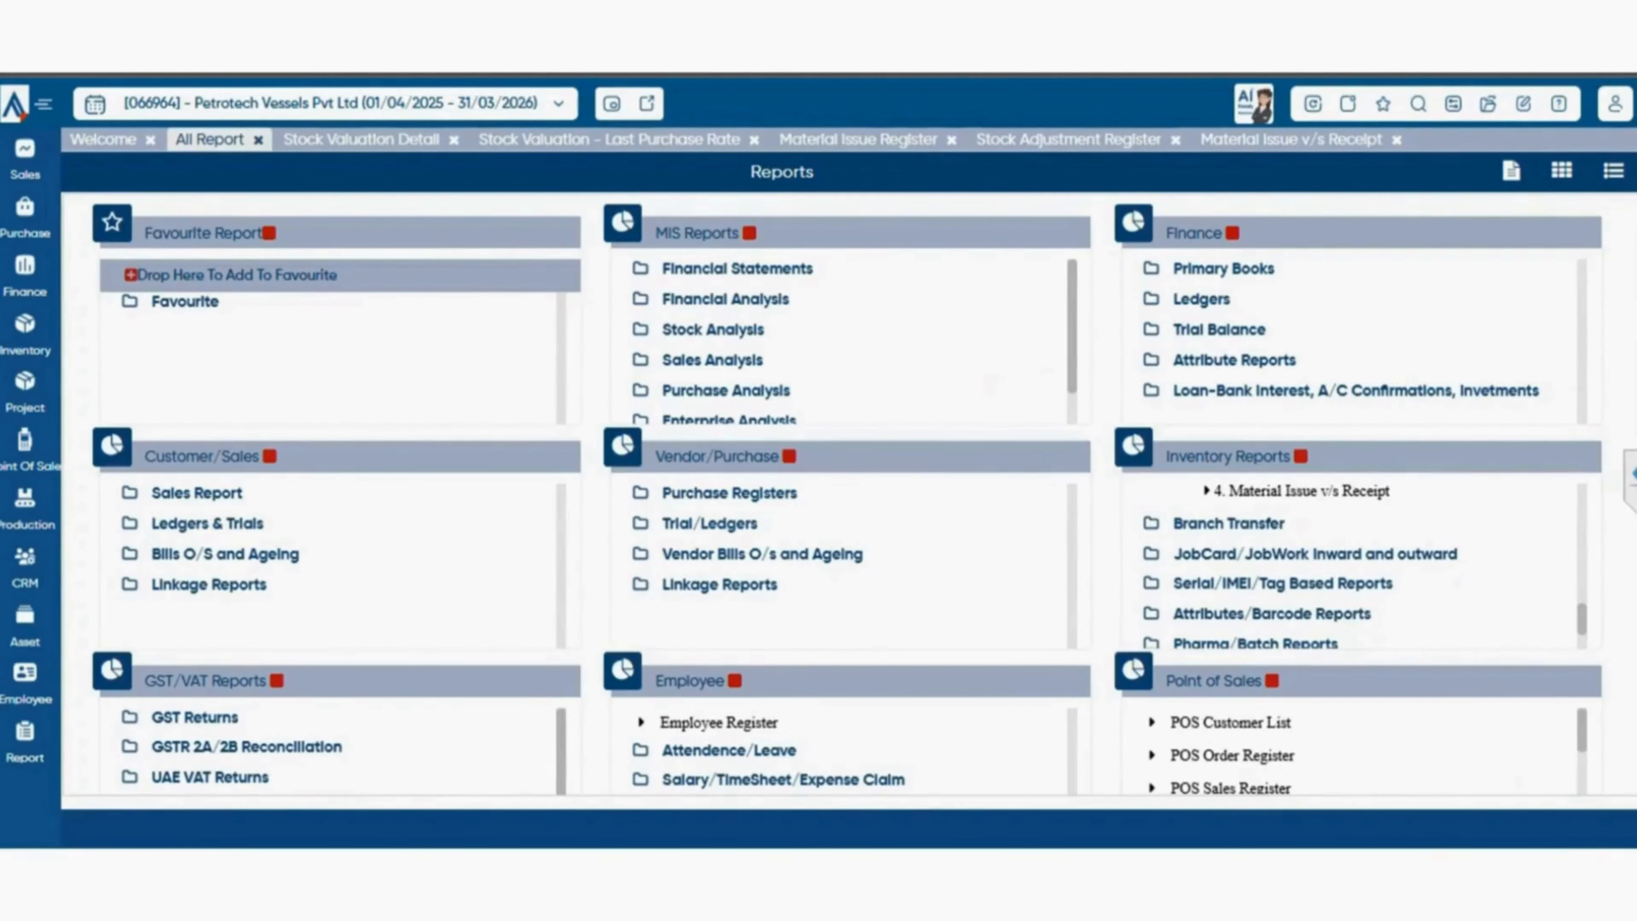
left_click(1228, 523)
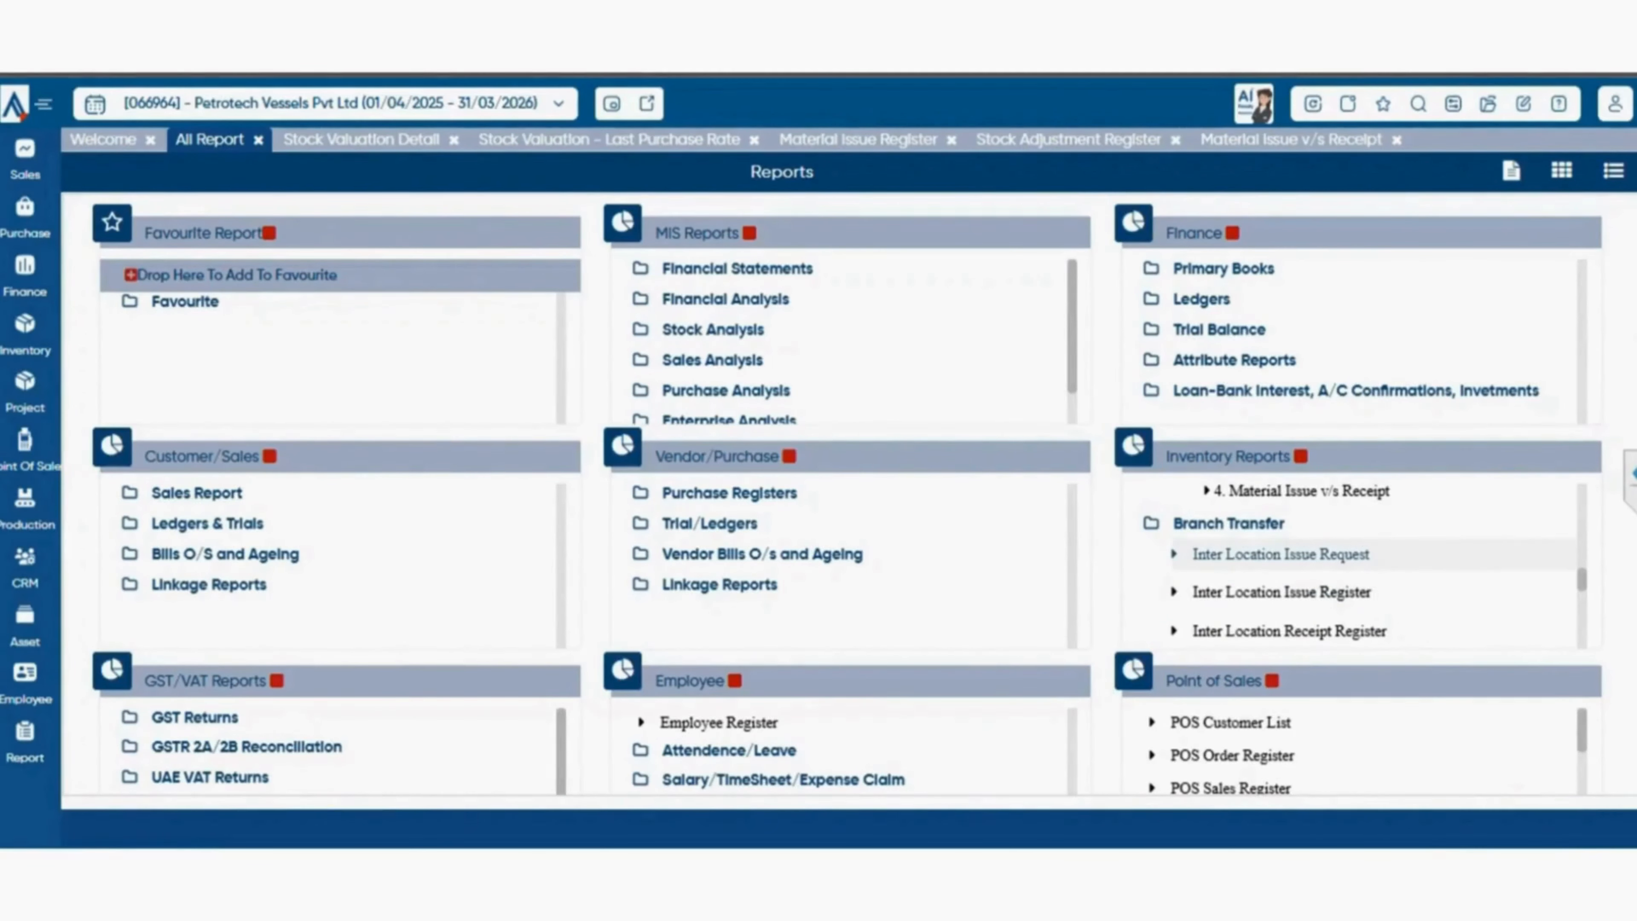
scroll(1283, 555, "down", 3)
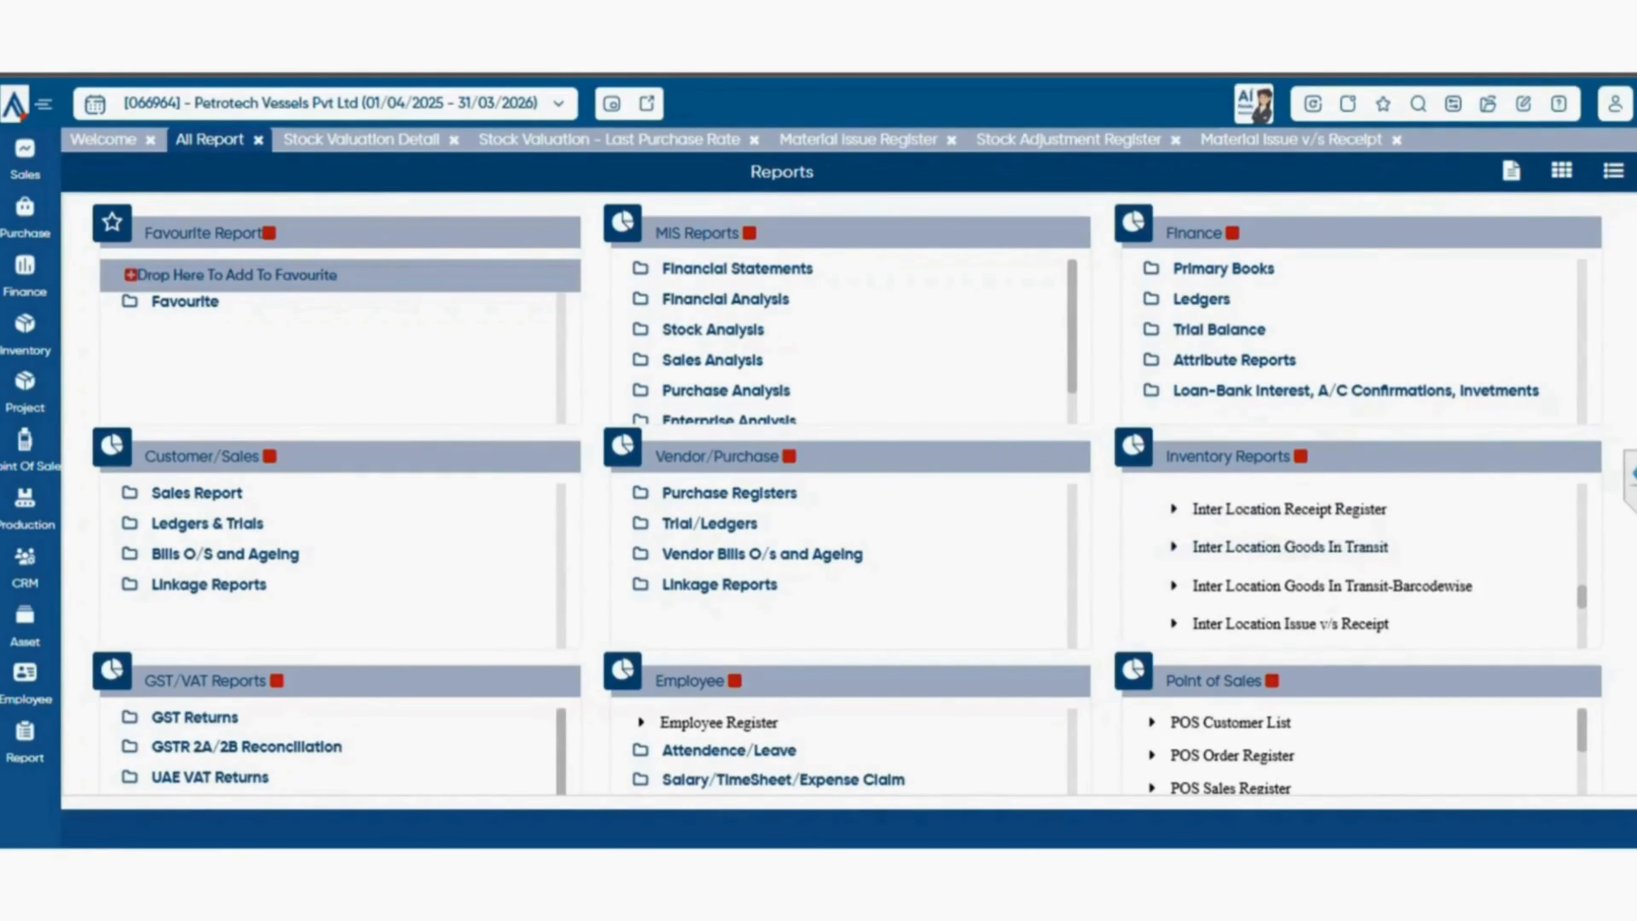
scroll(1283, 555, "up", 3)
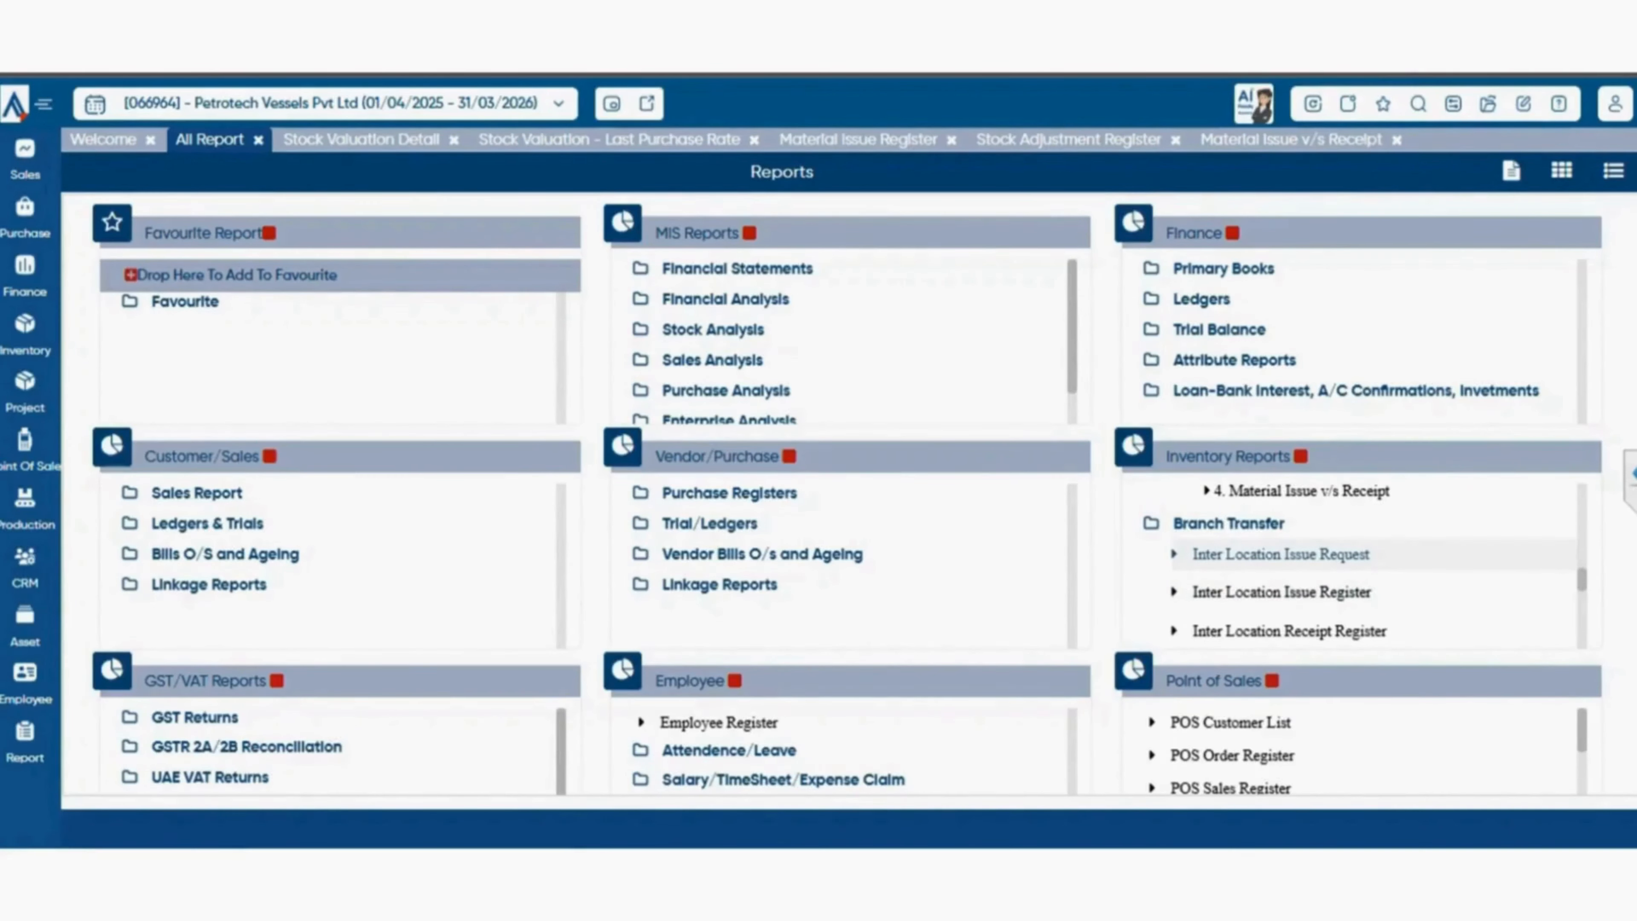
scroll(1283, 555, "down", 3)
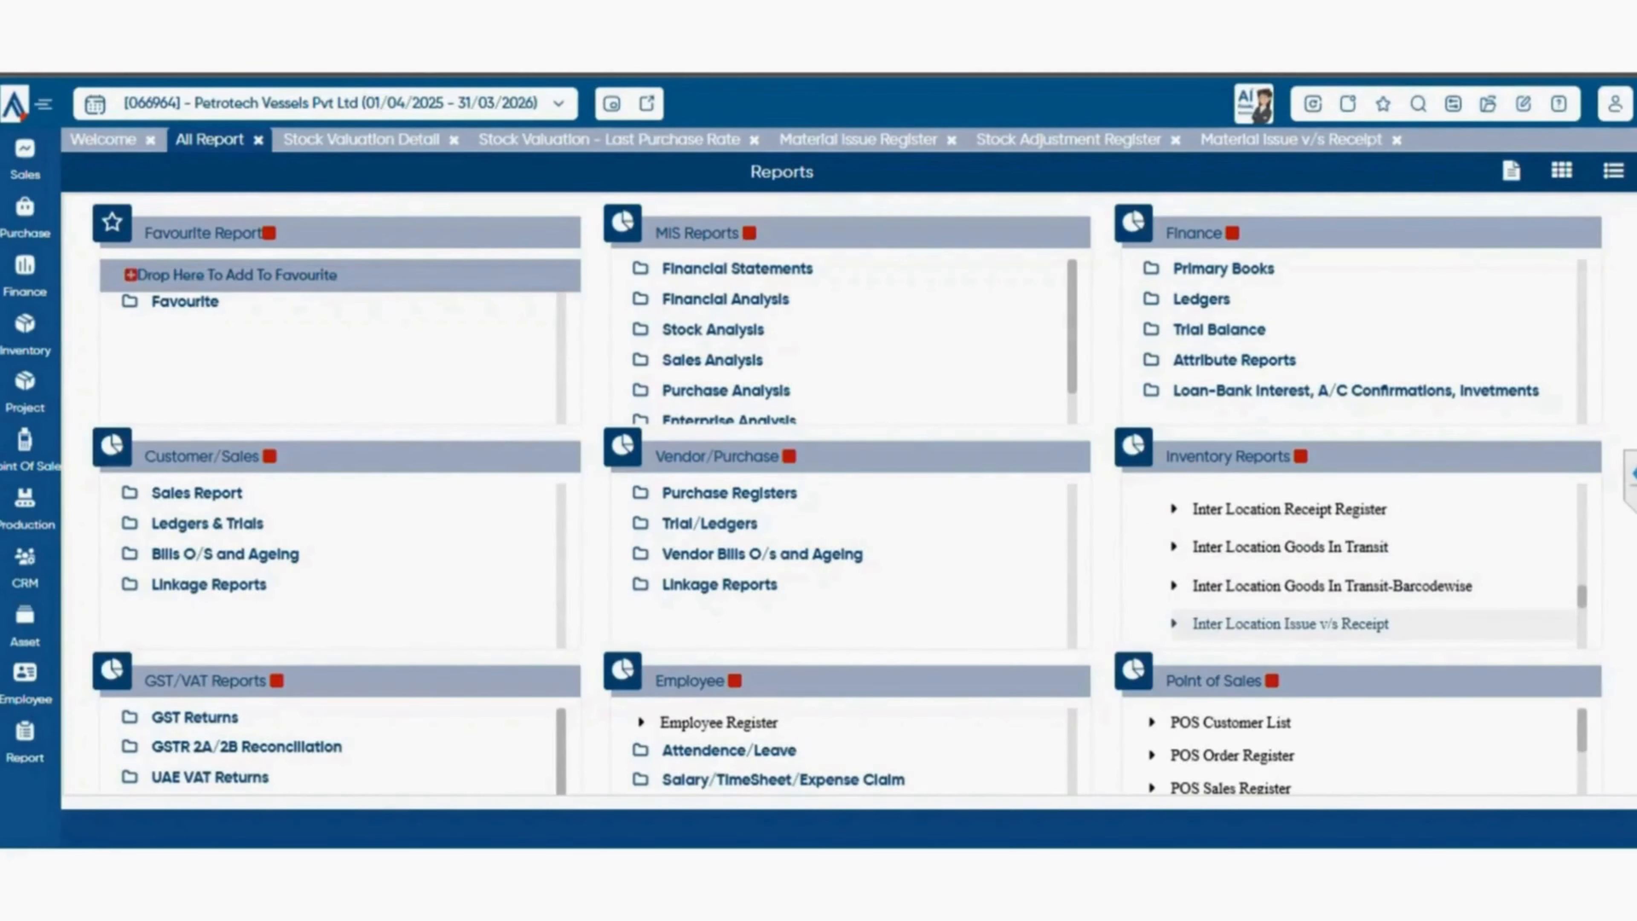
scroll(1354, 568, "down", 2)
scroll(1354, 568, "up", 2)
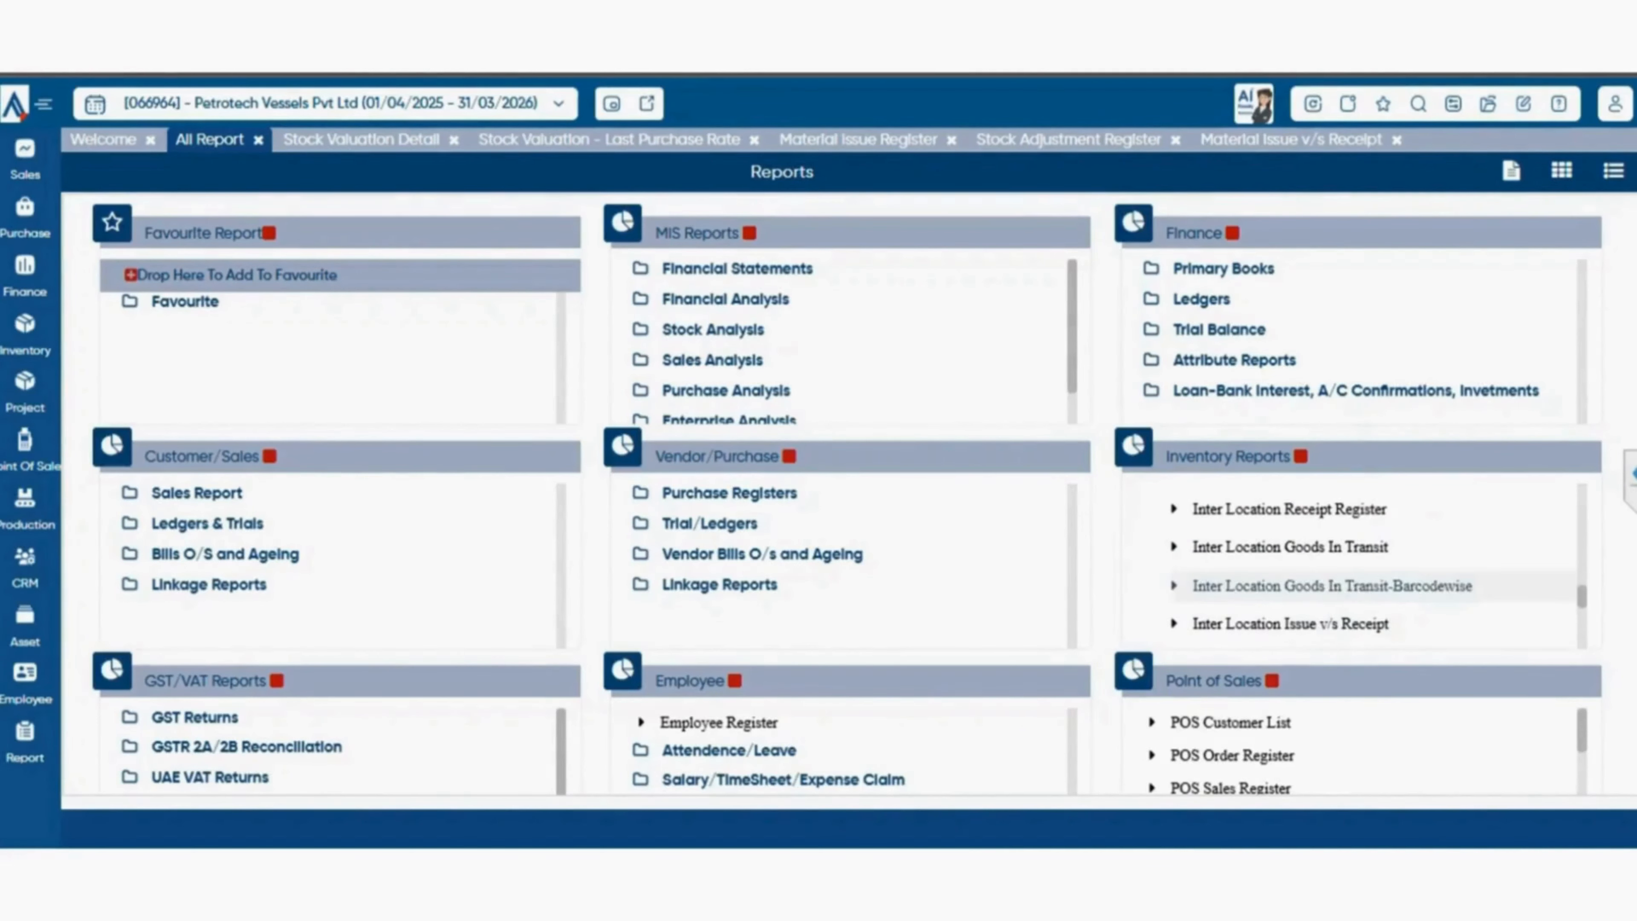
scroll(1354, 567, "down", 3)
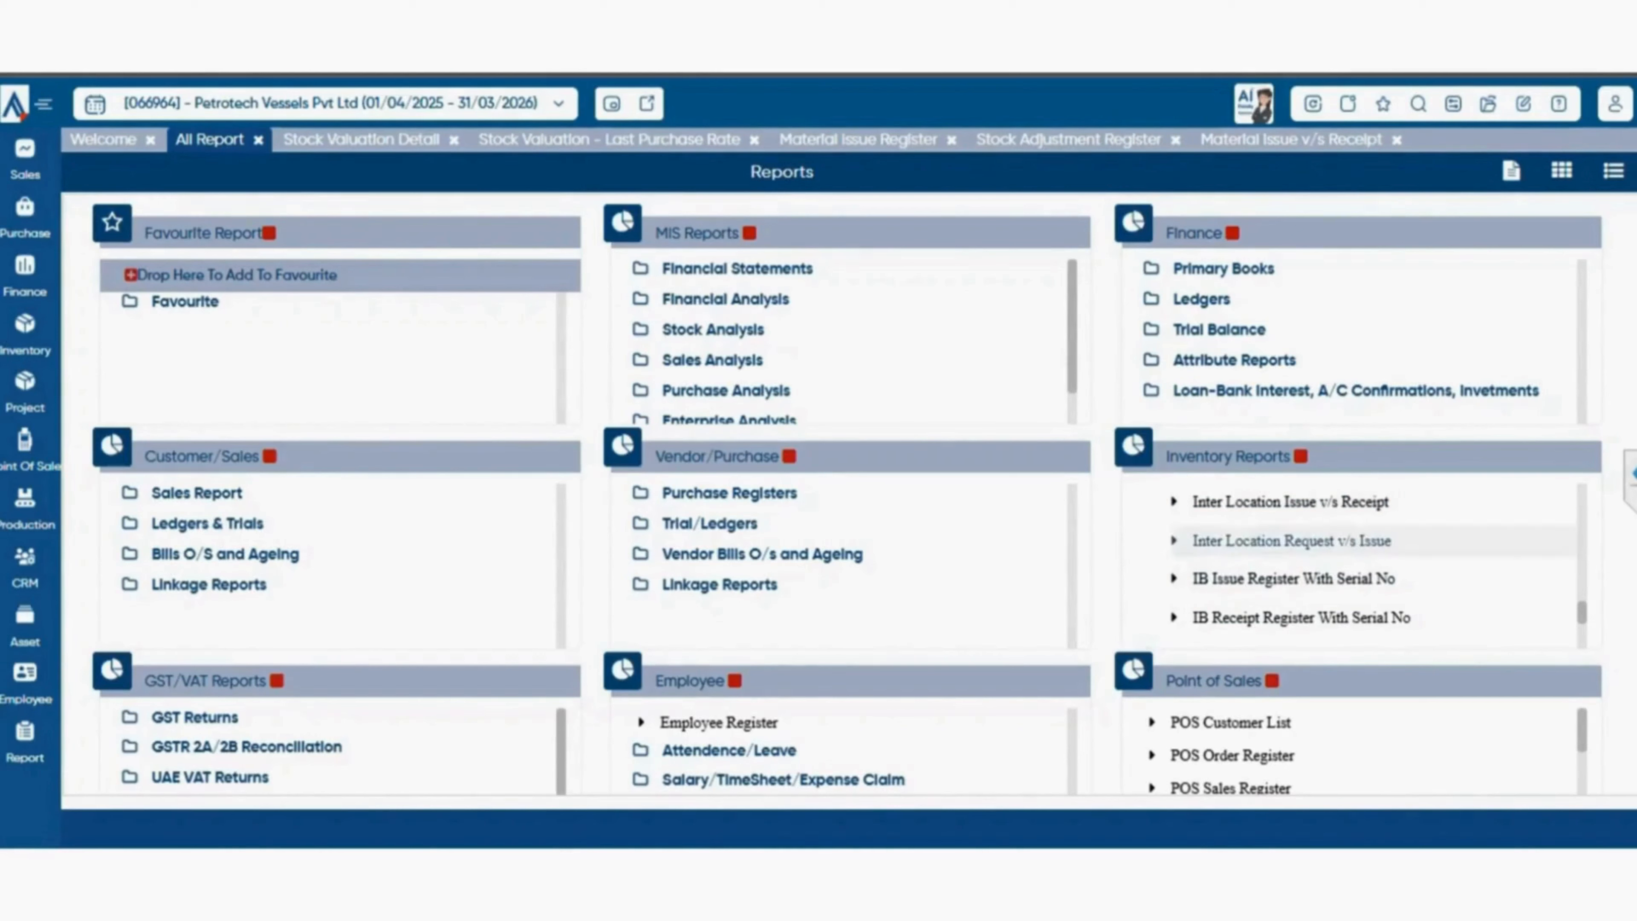
scroll(1353, 545, "down", 2)
scroll(1353, 545, "up", 4)
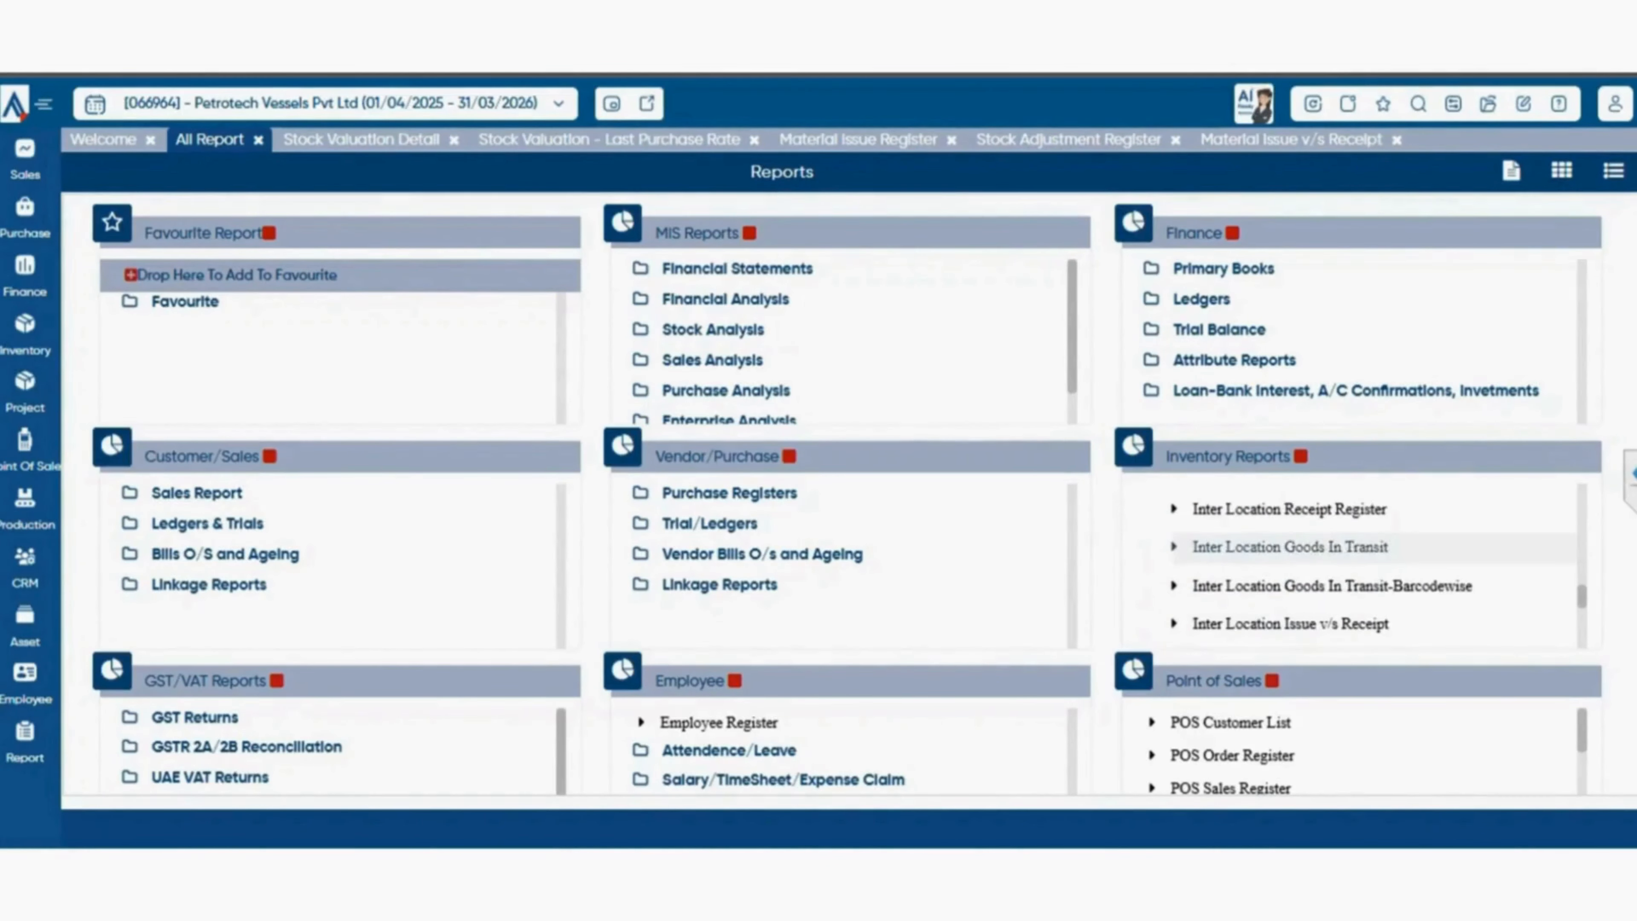
scroll(1353, 555, "up", 2)
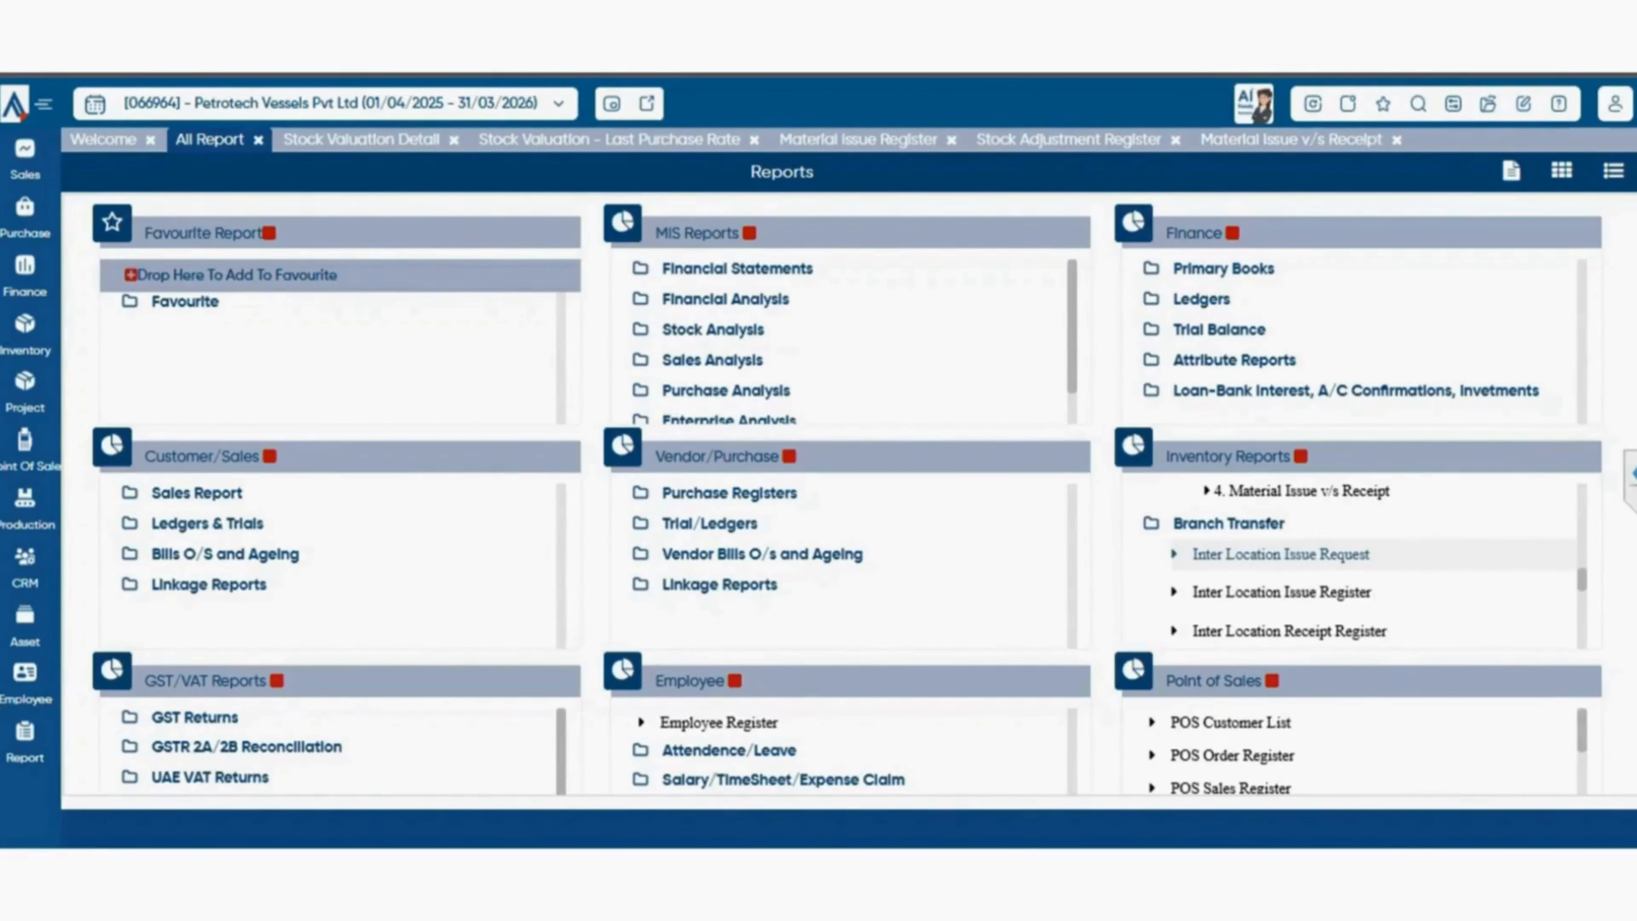
Open the Inter Location Issue Request report and filter it to the previous financial year, 01/04/2024 to 31/03/2025.
left_click(1281, 554)
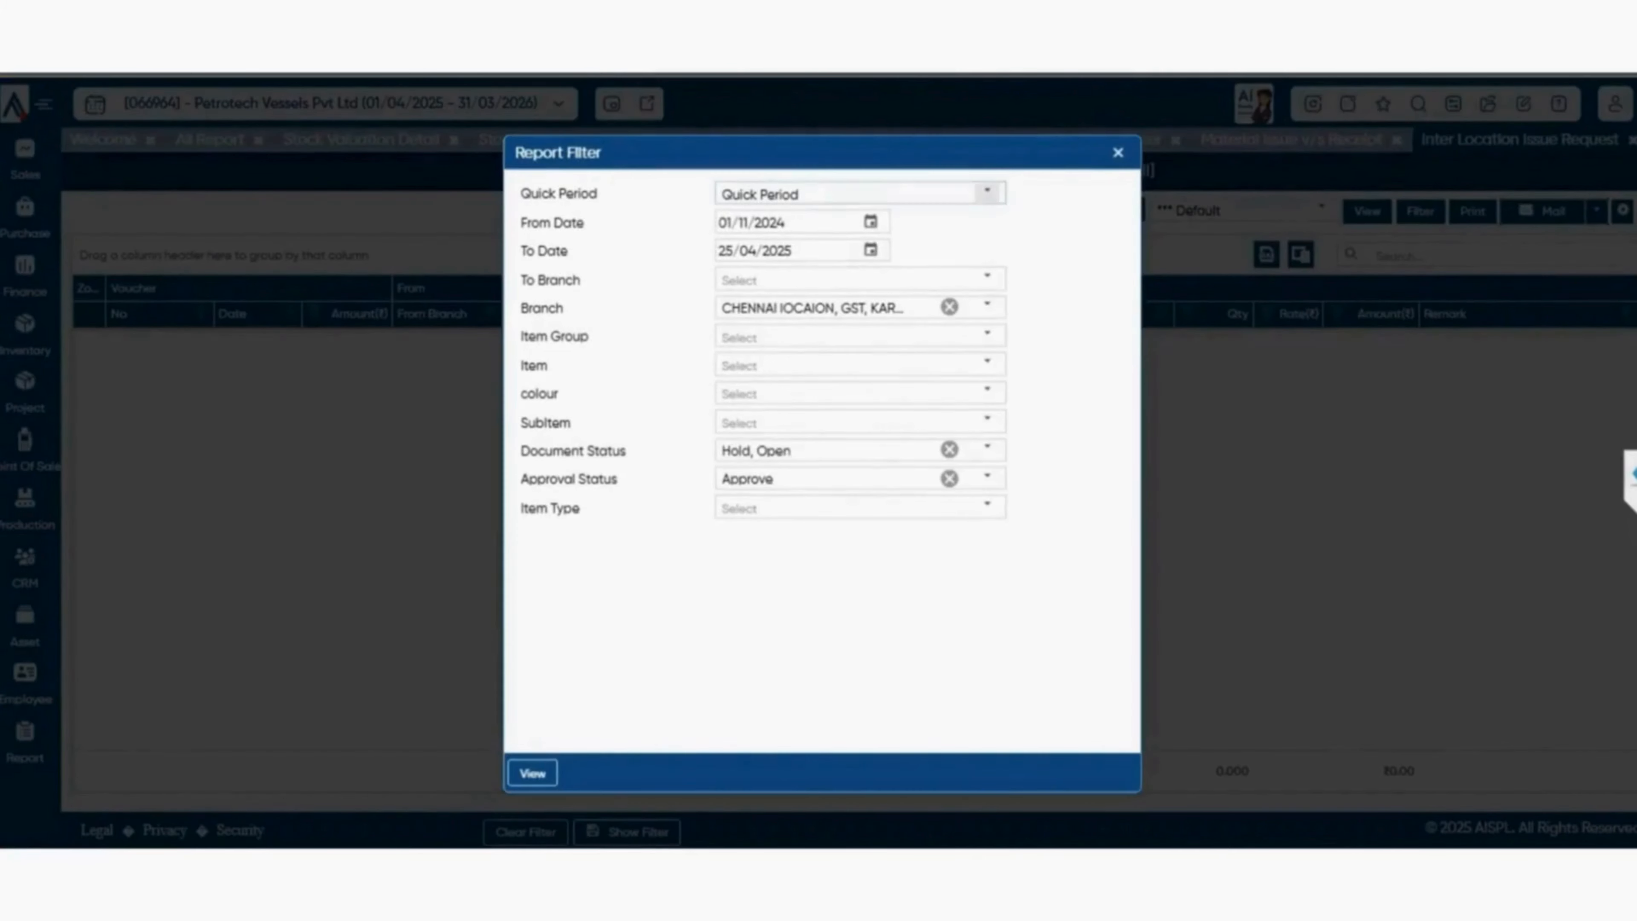
left_click(987, 193)
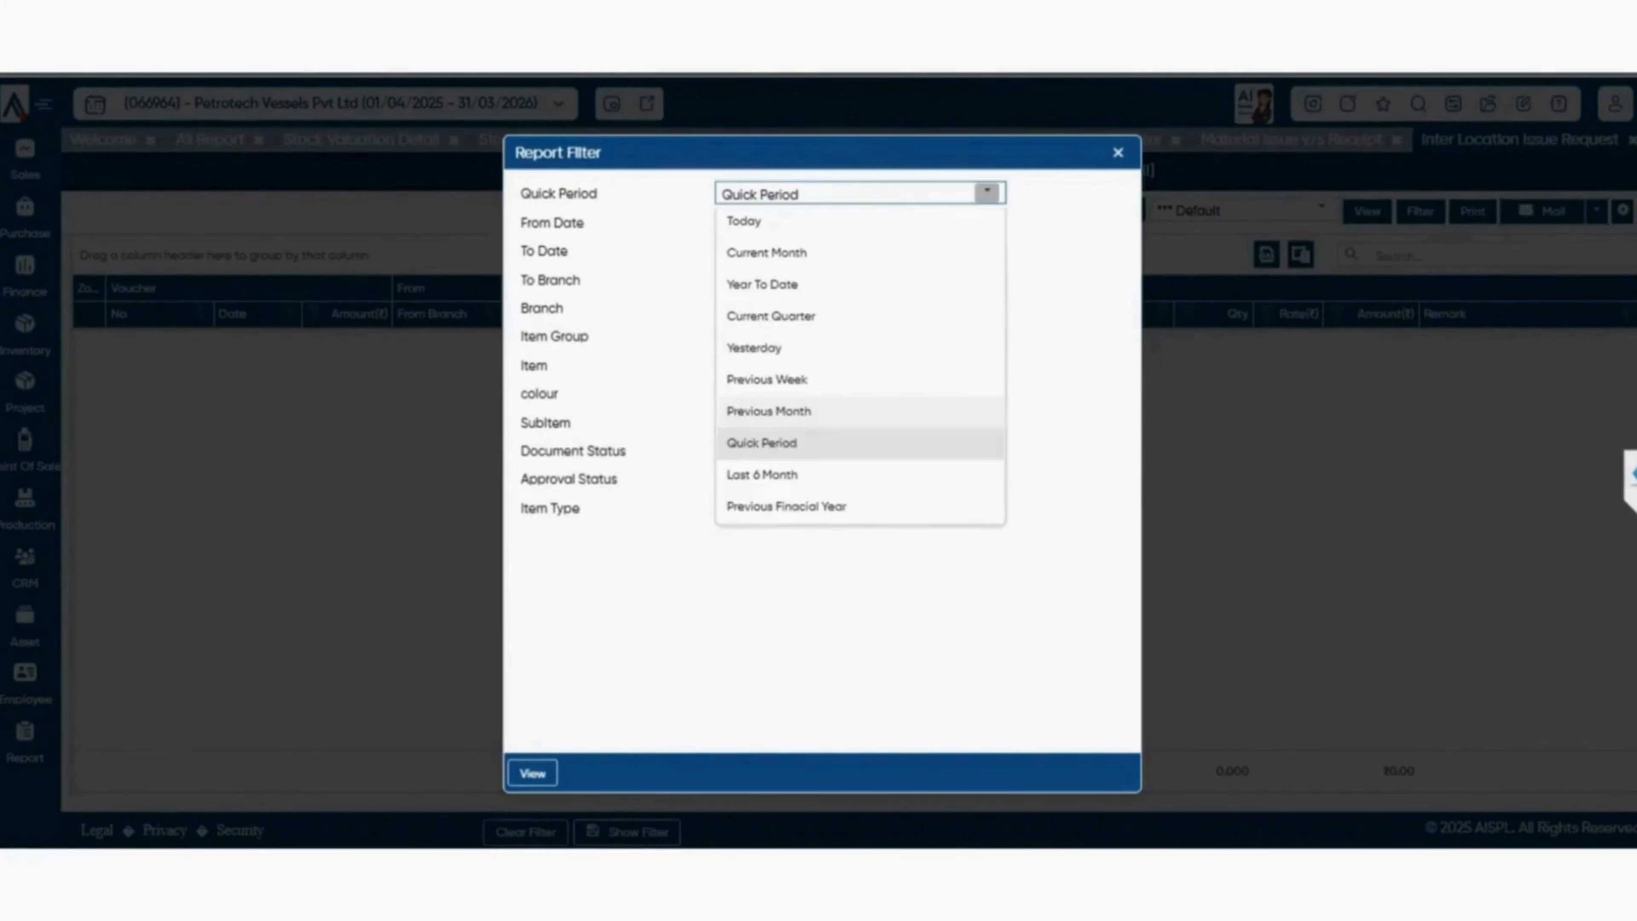
left_click(831, 380)
left_click(987, 192)
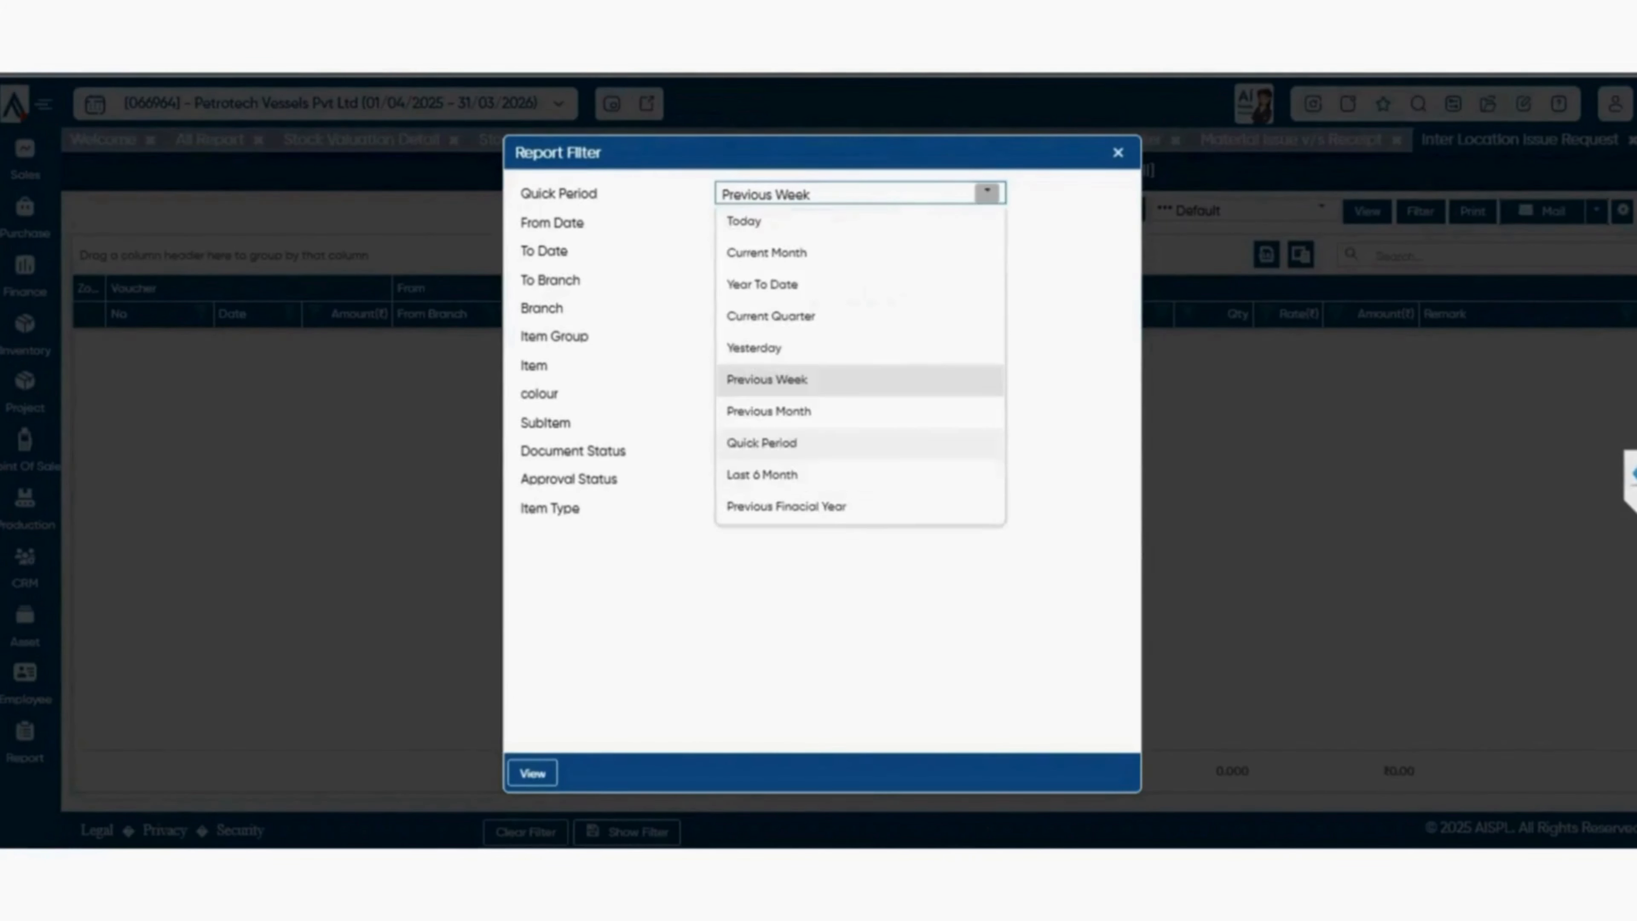
left_click(832, 475)
left_click(533, 773)
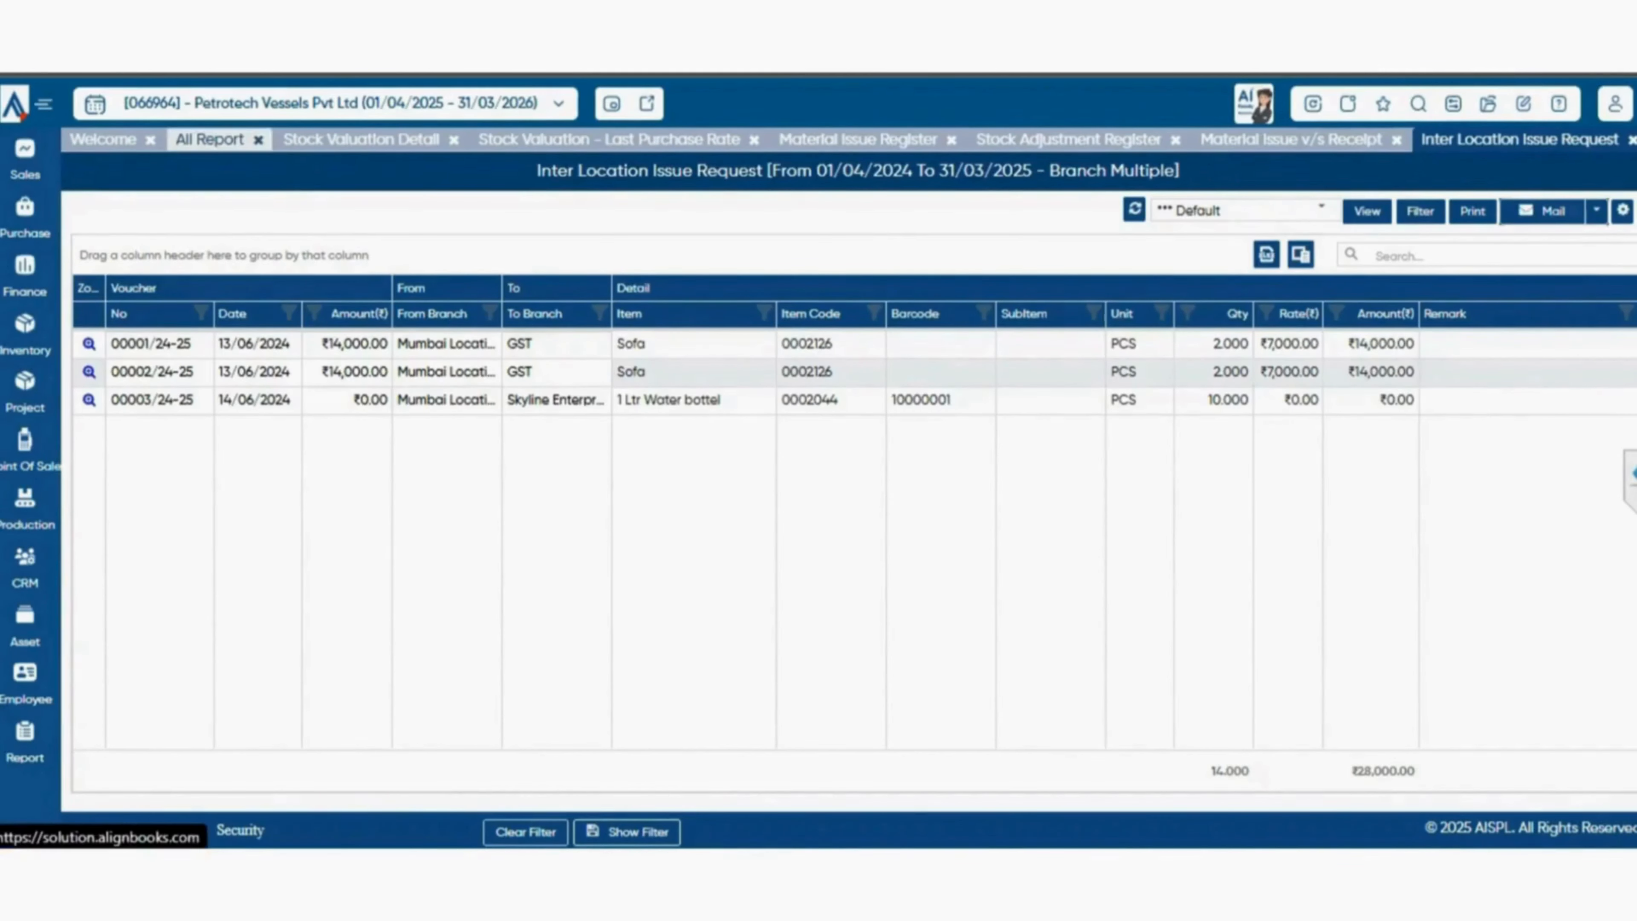
Return to the report catalogue and look through the remaining Branch Transfer reports and the inventory report groups below them.
left_click(210, 139)
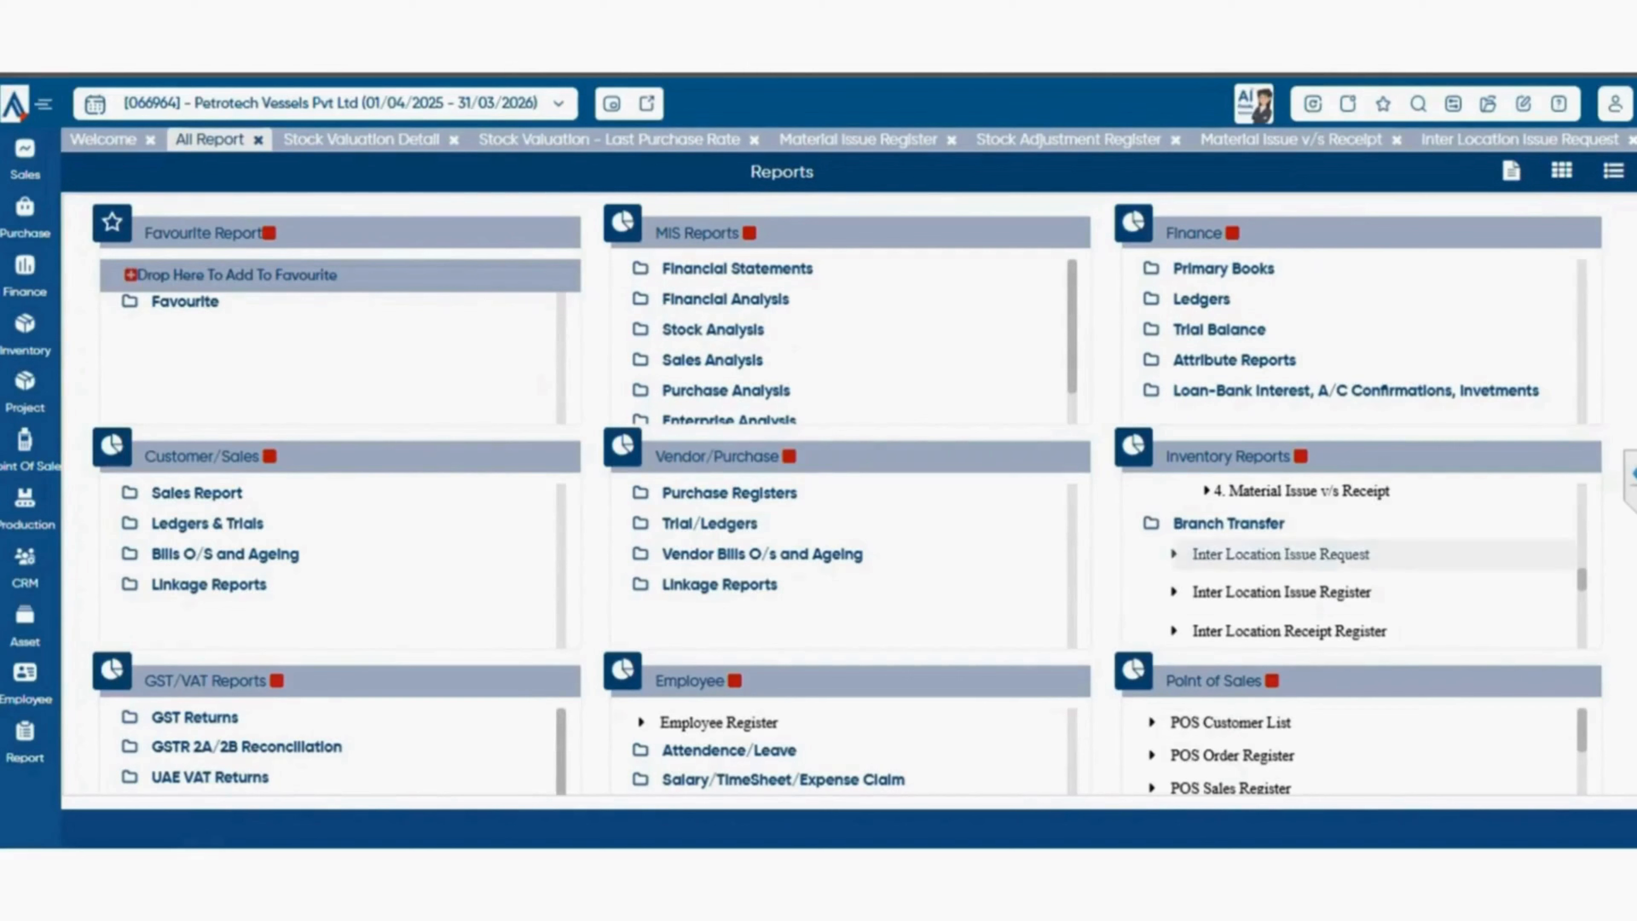
scroll(1354, 567, "down", 2)
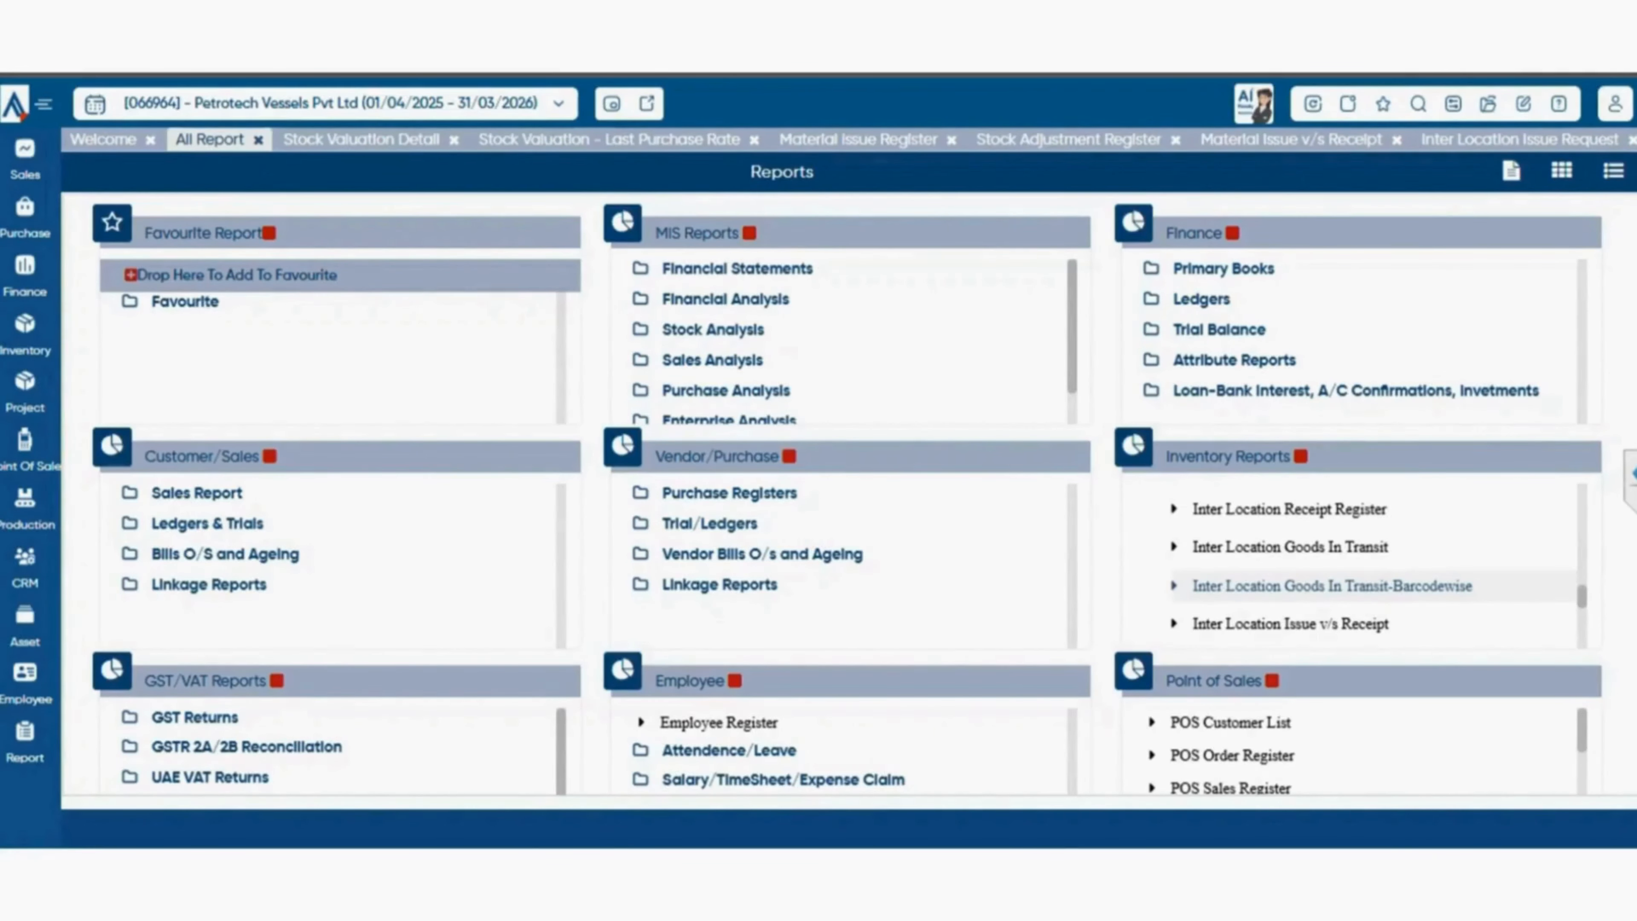
scroll(1354, 567, "down", 3)
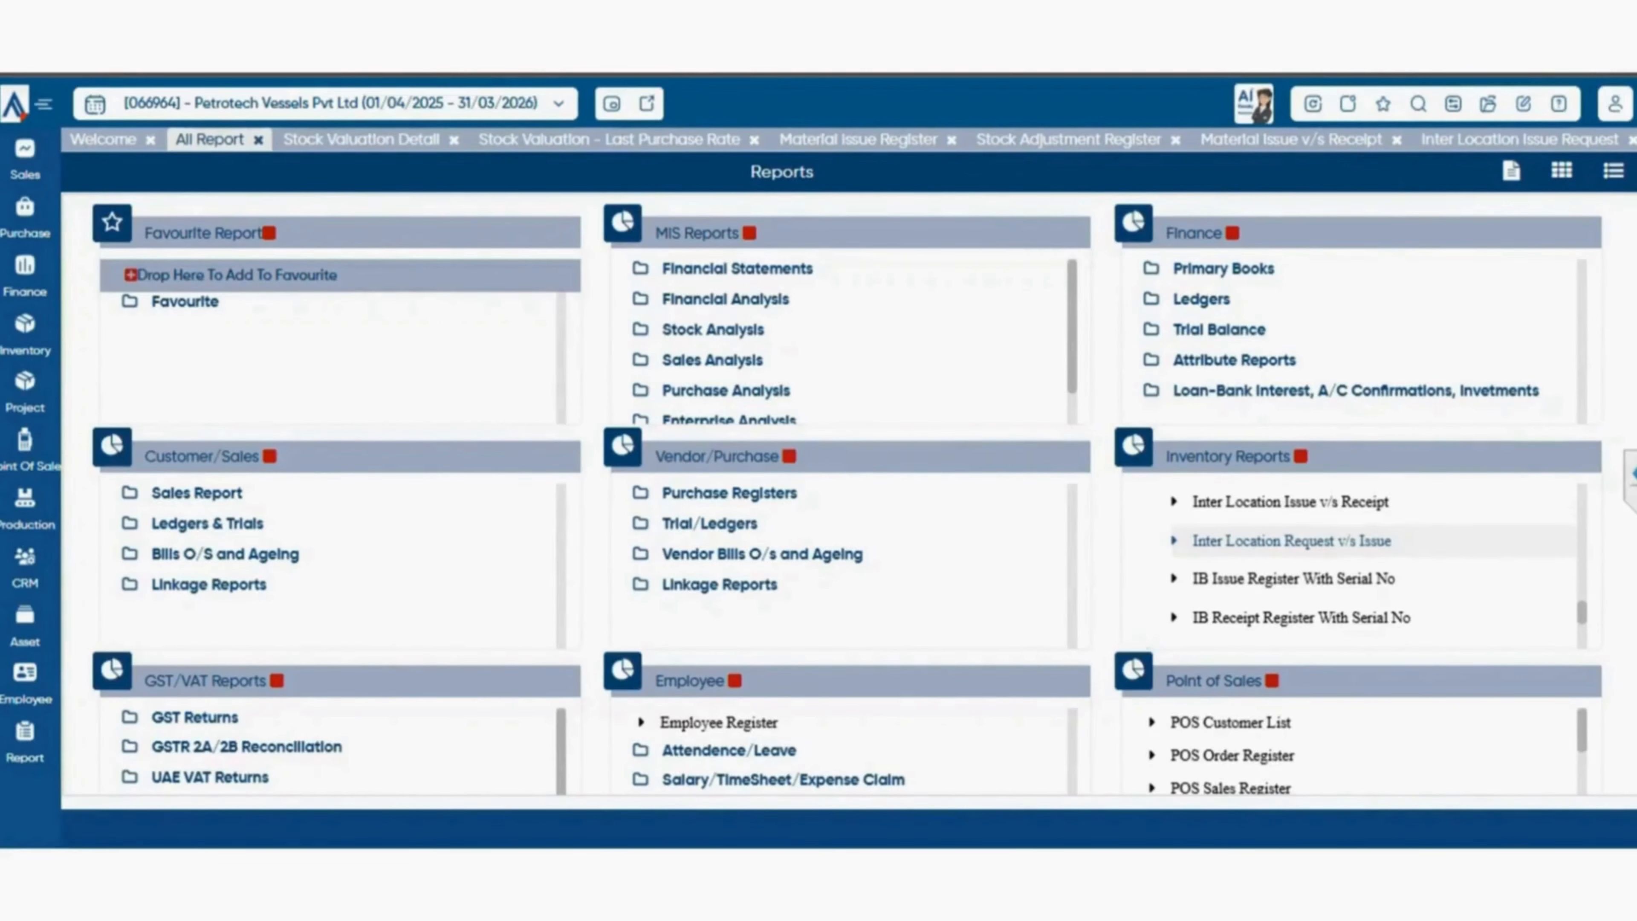
scroll(1289, 555, "down", 2)
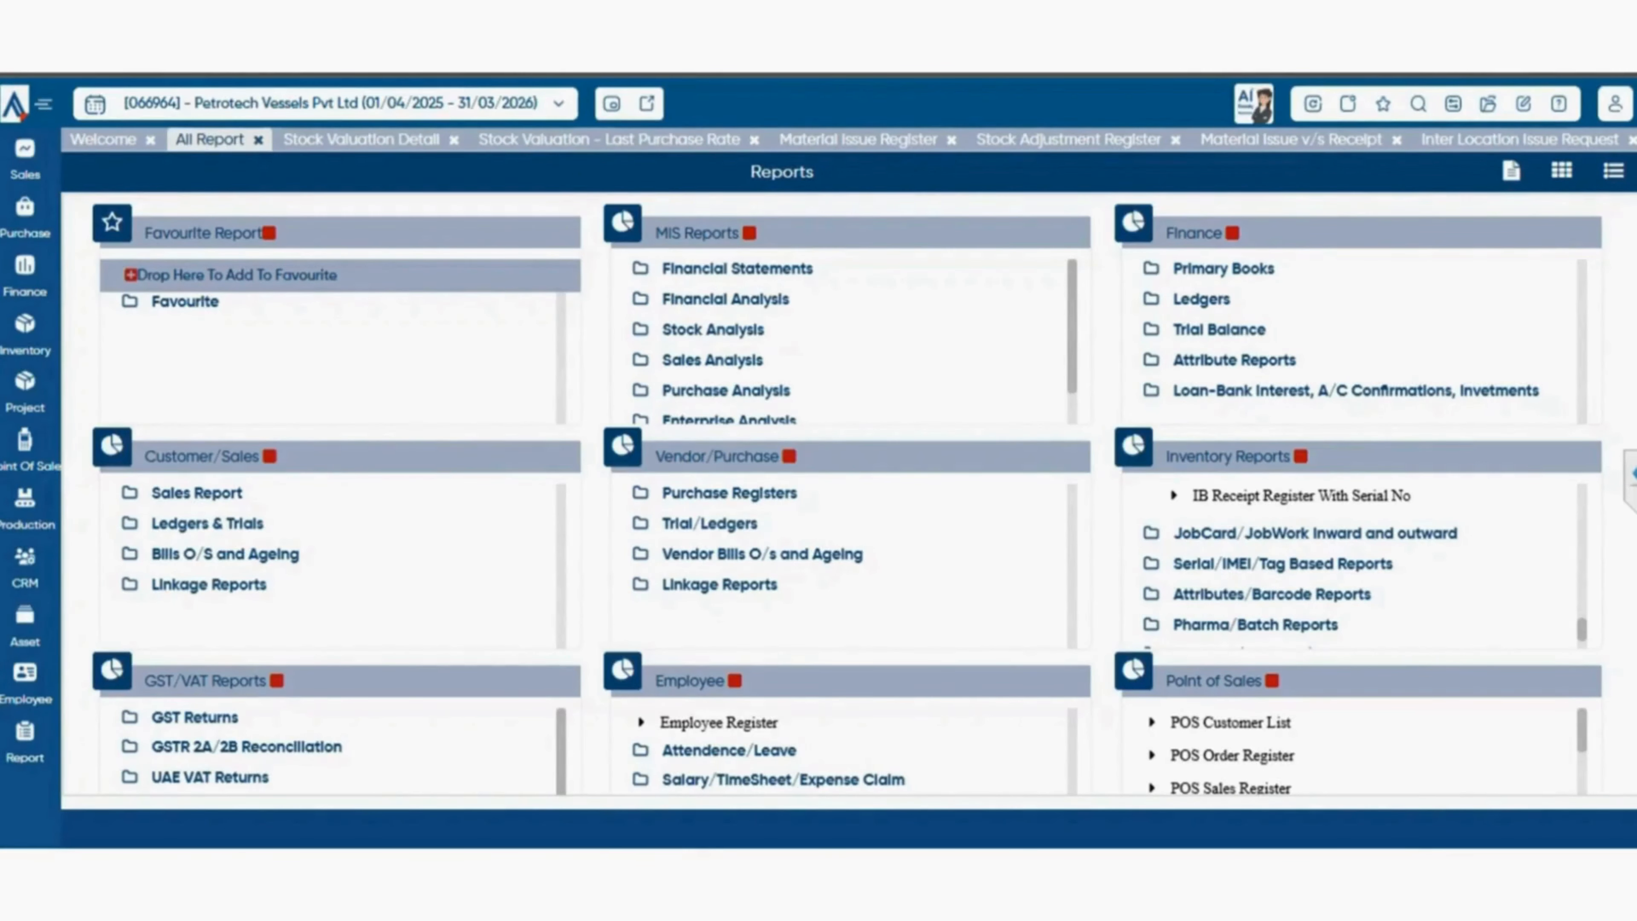
scroll(1353, 561, "down", 3)
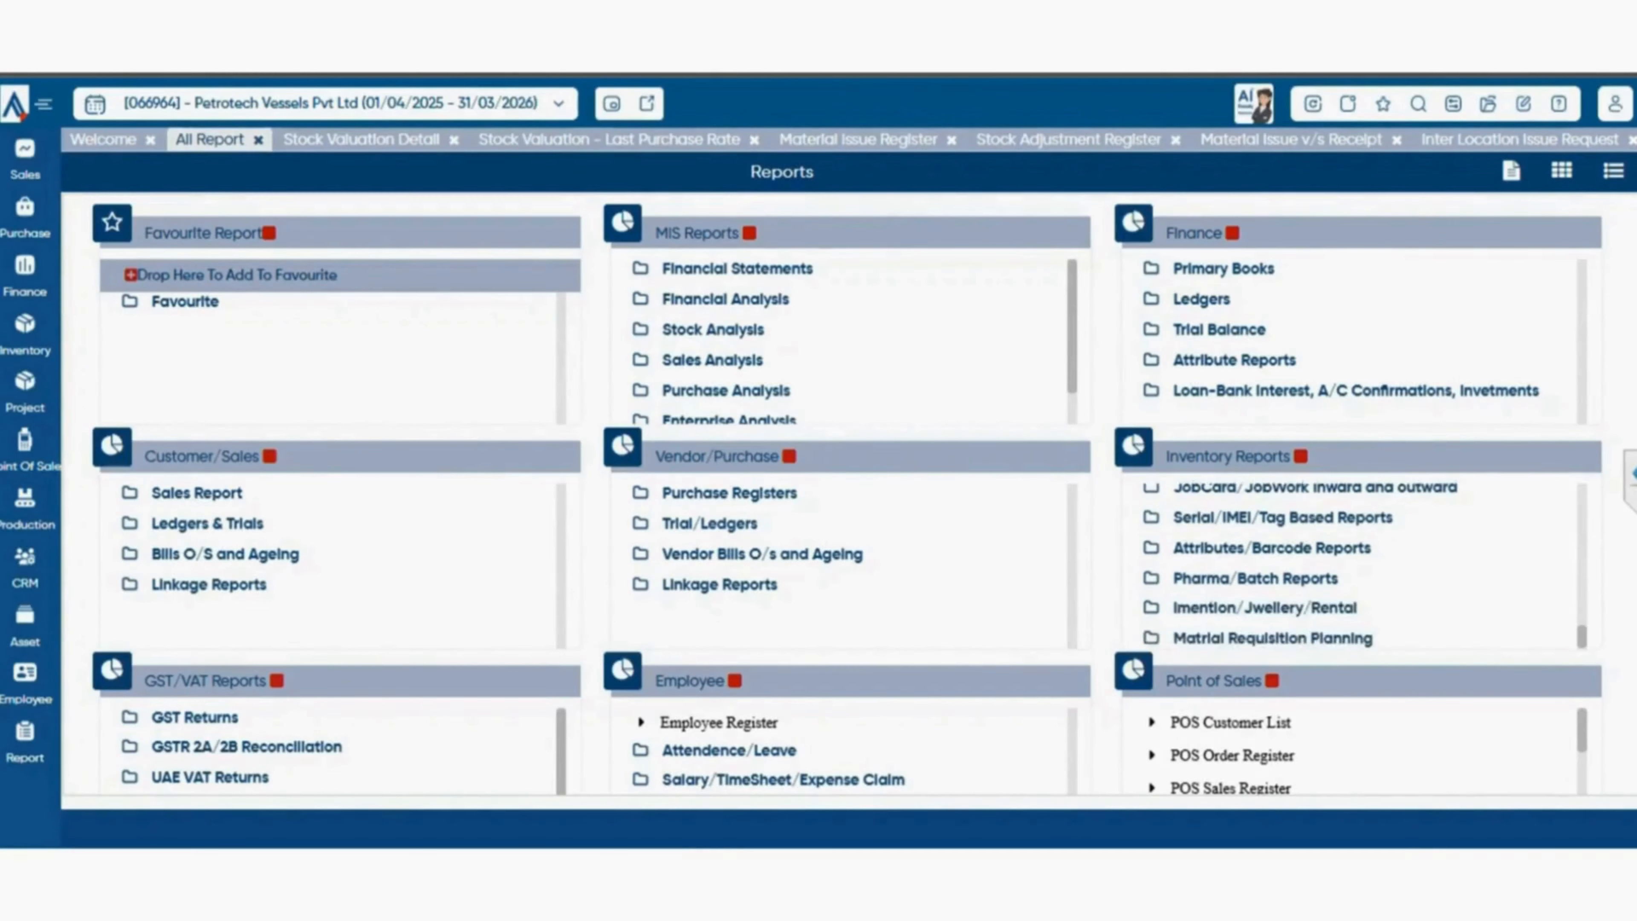
Expand the Job Work outward group under JobCard/JobWork inward and outward, look through its reports and open the Jobber Ledger.
scroll(1354, 561, "up", 2)
left_click(1315, 489)
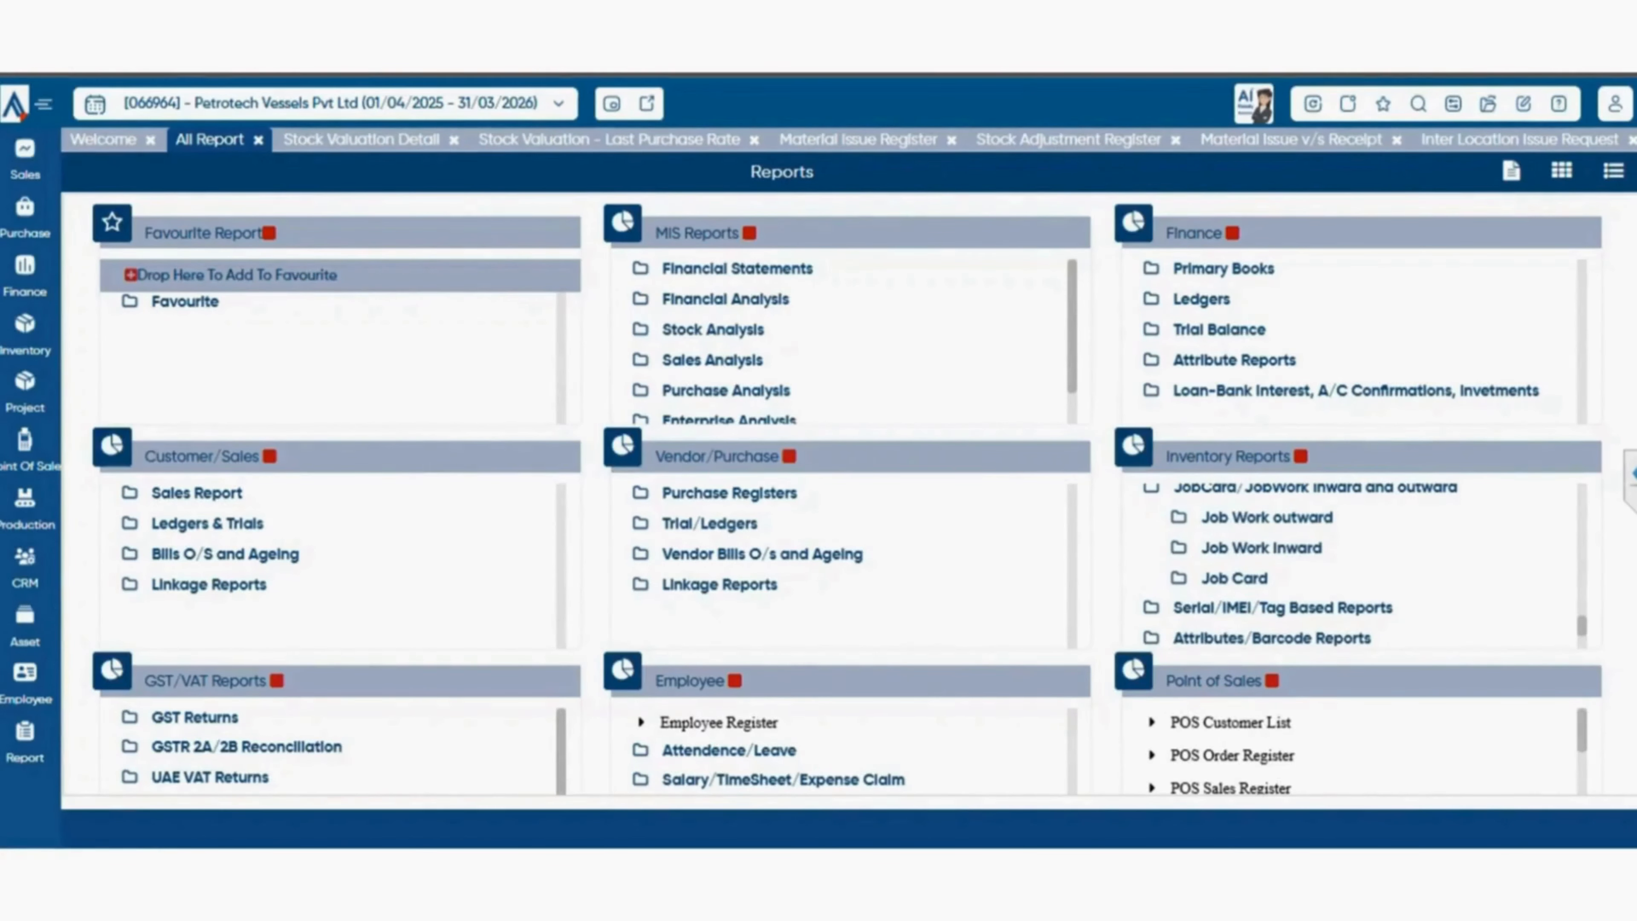
left_click(1267, 517)
scroll(1314, 580, "down", 2)
scroll(1314, 580, "up", 2)
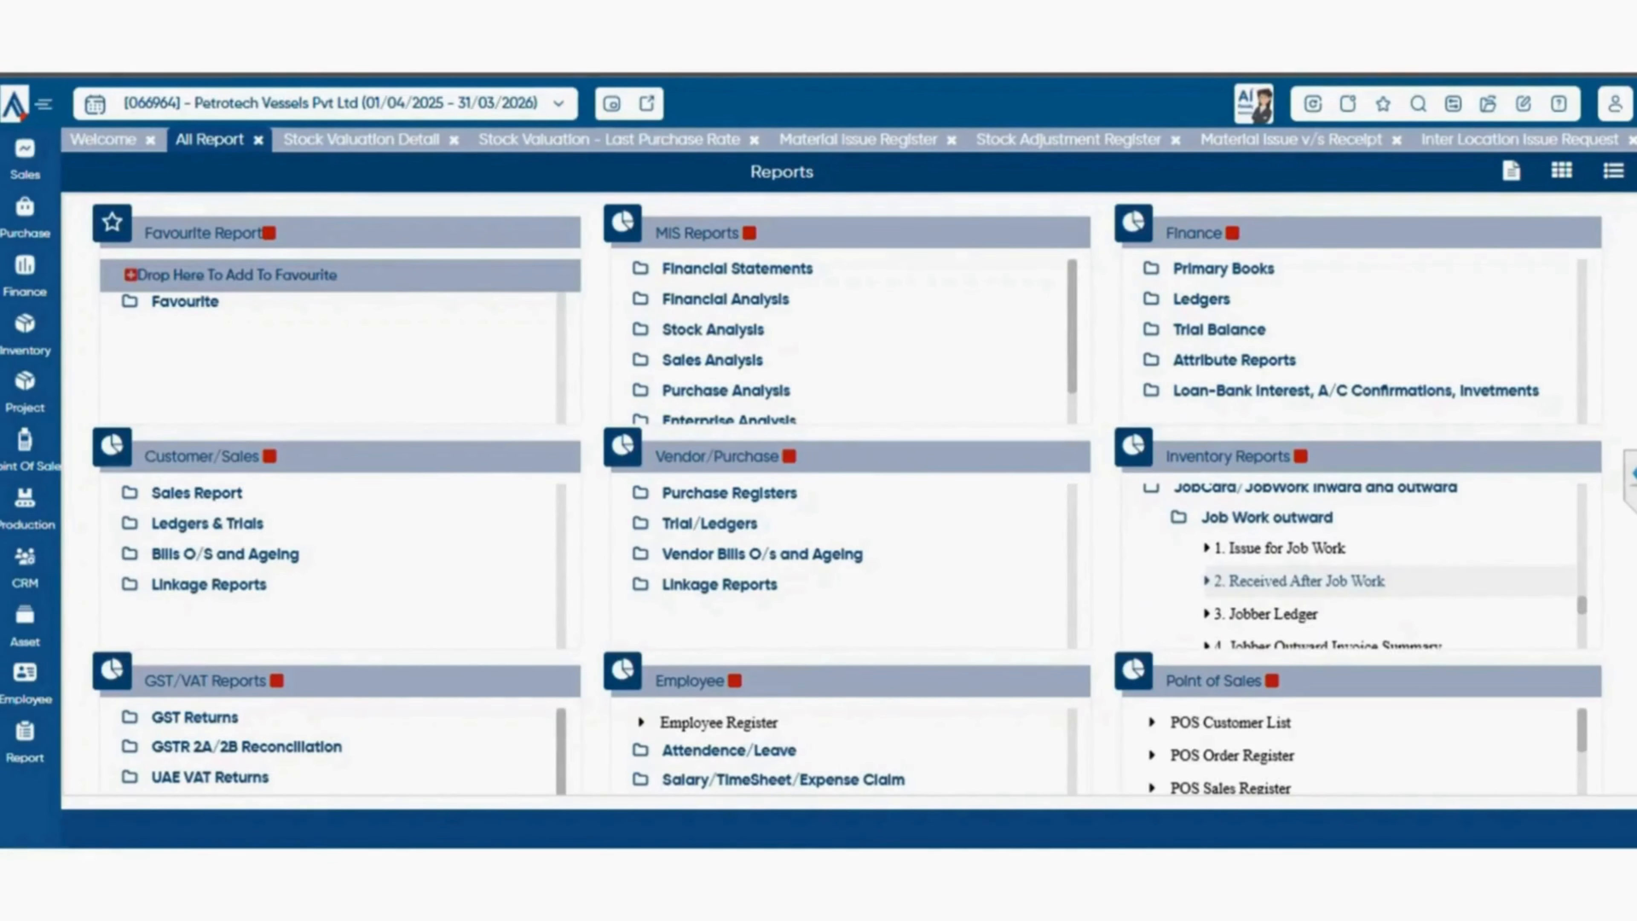
scroll(1354, 567, "down", 3)
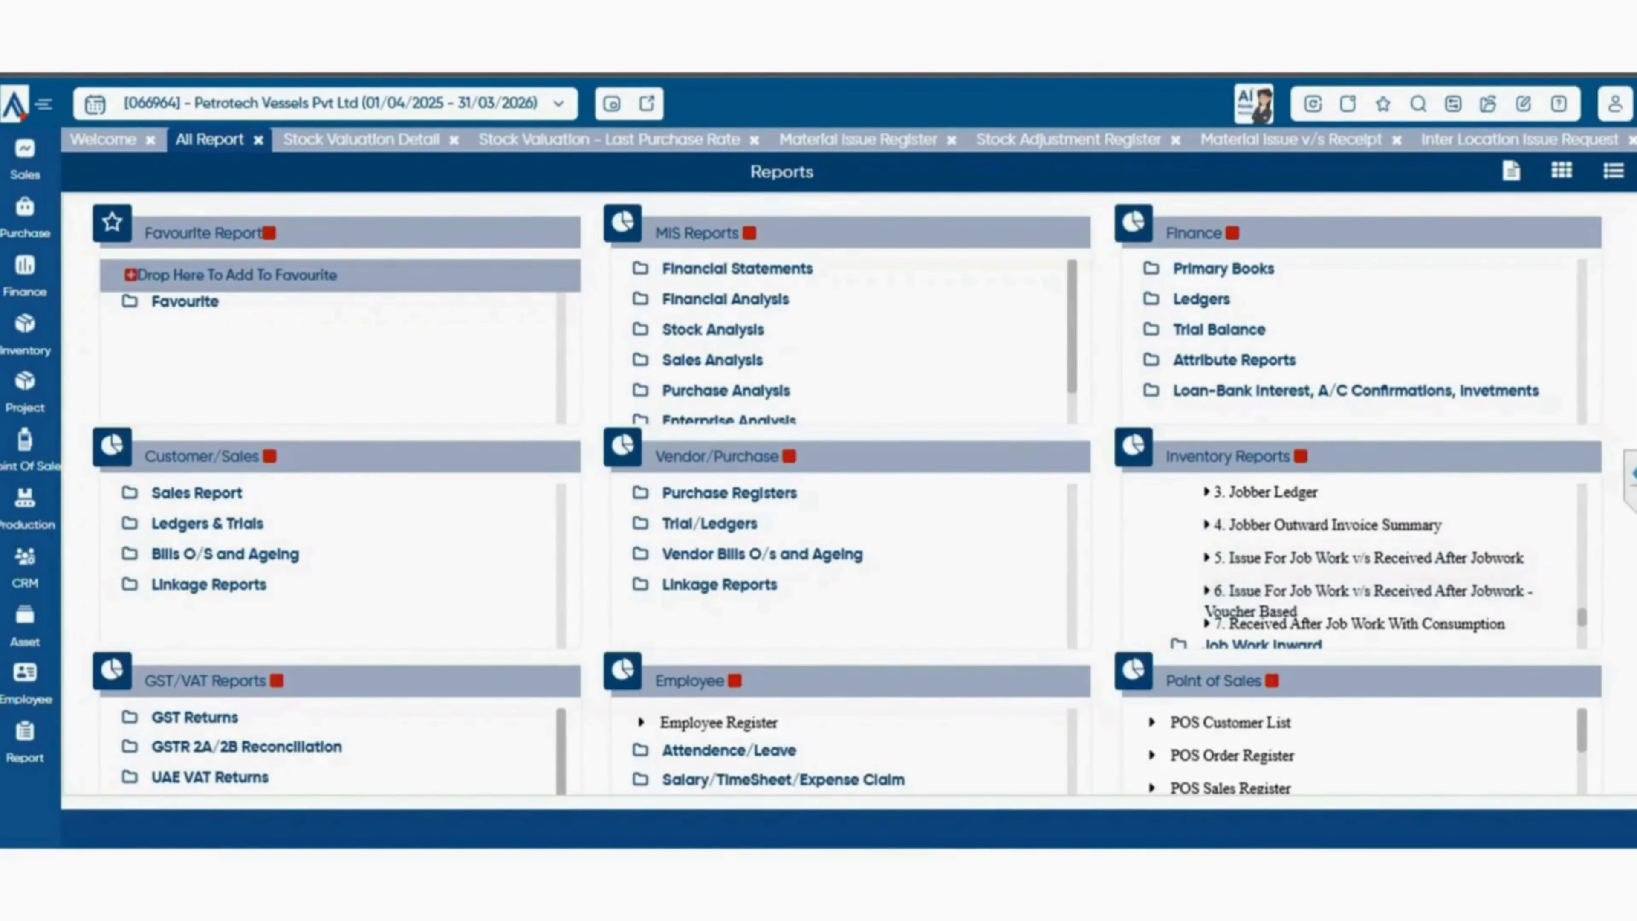
scroll(1366, 597, "up", 3)
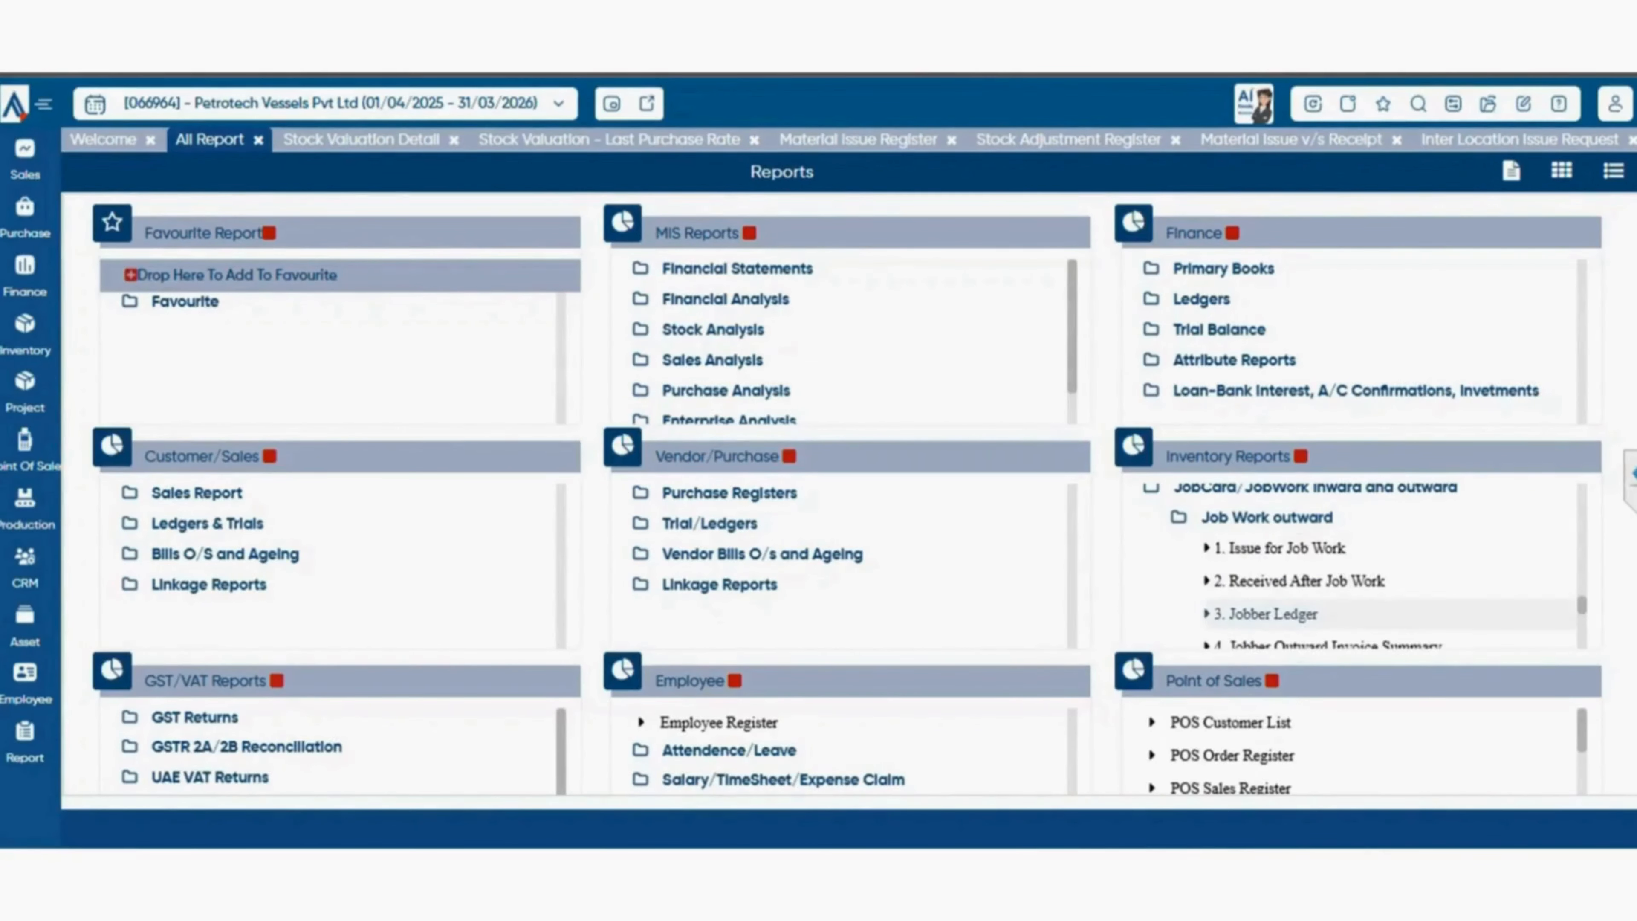
left_click(1266, 613)
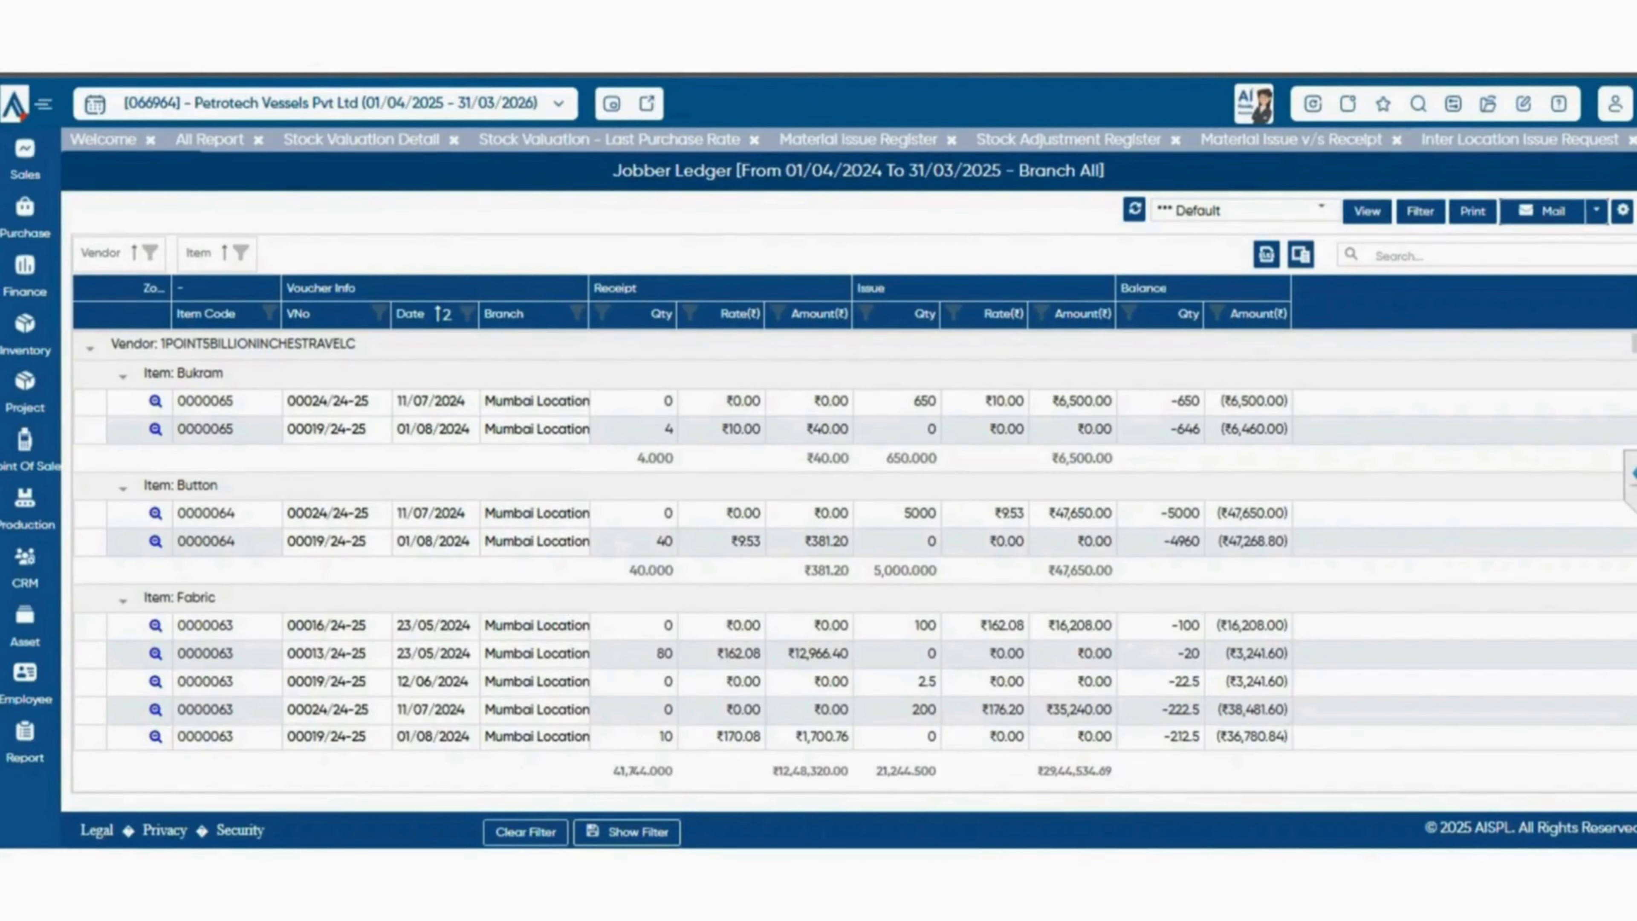
Return to the report catalogue and open the Received After Job Work With Consumption report.
left_click(209, 139)
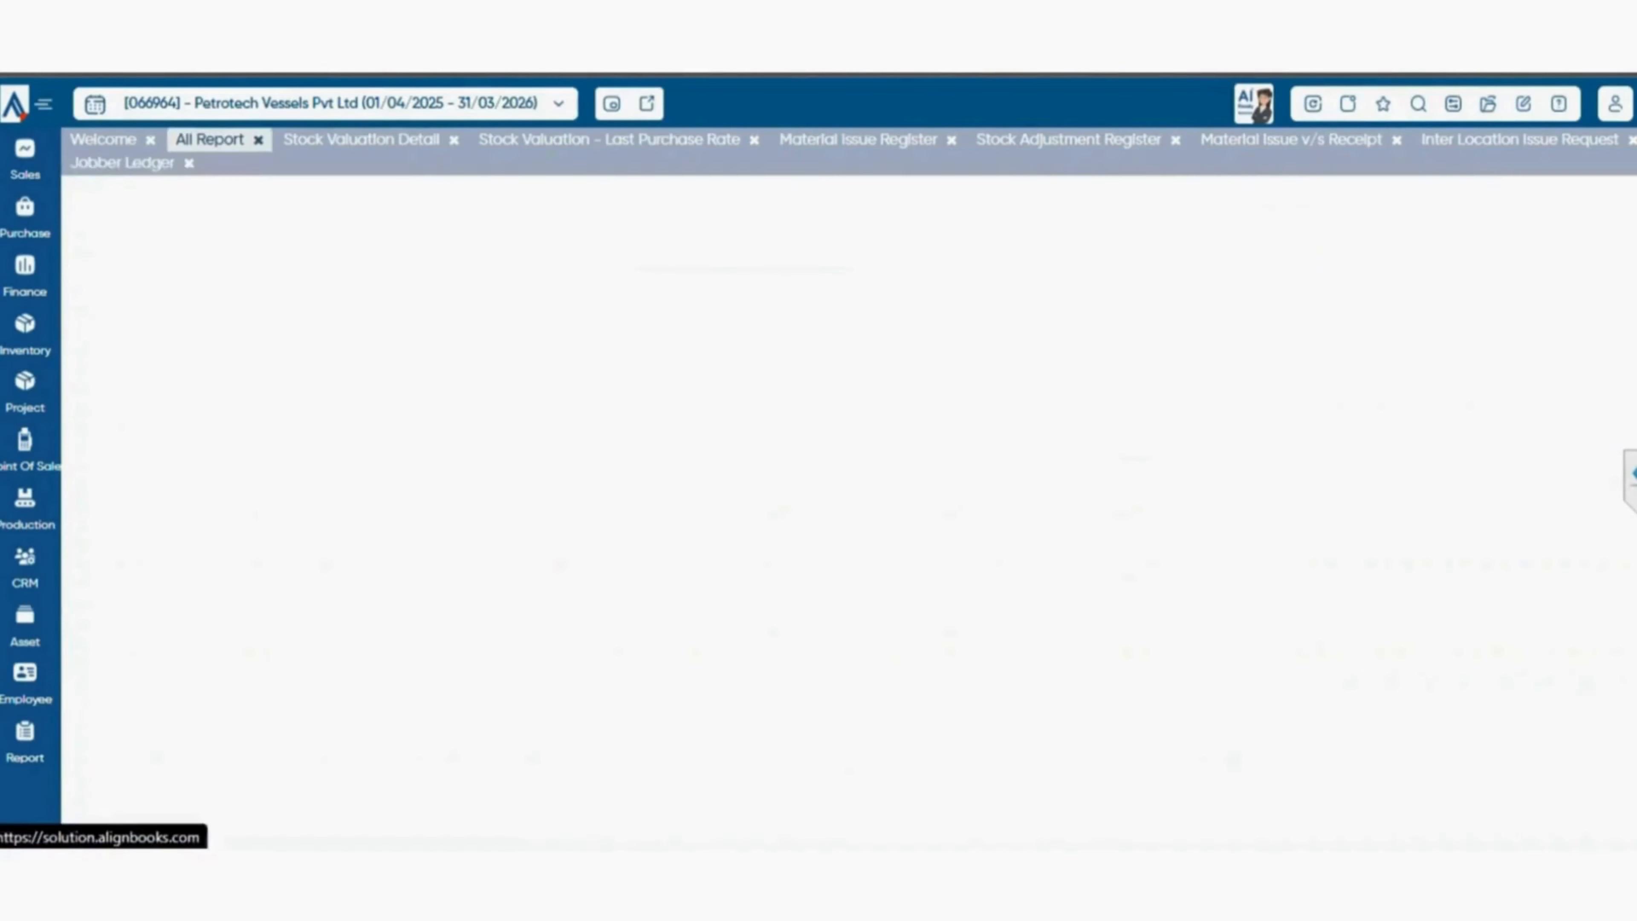
scroll(1360, 567, "down", 1)
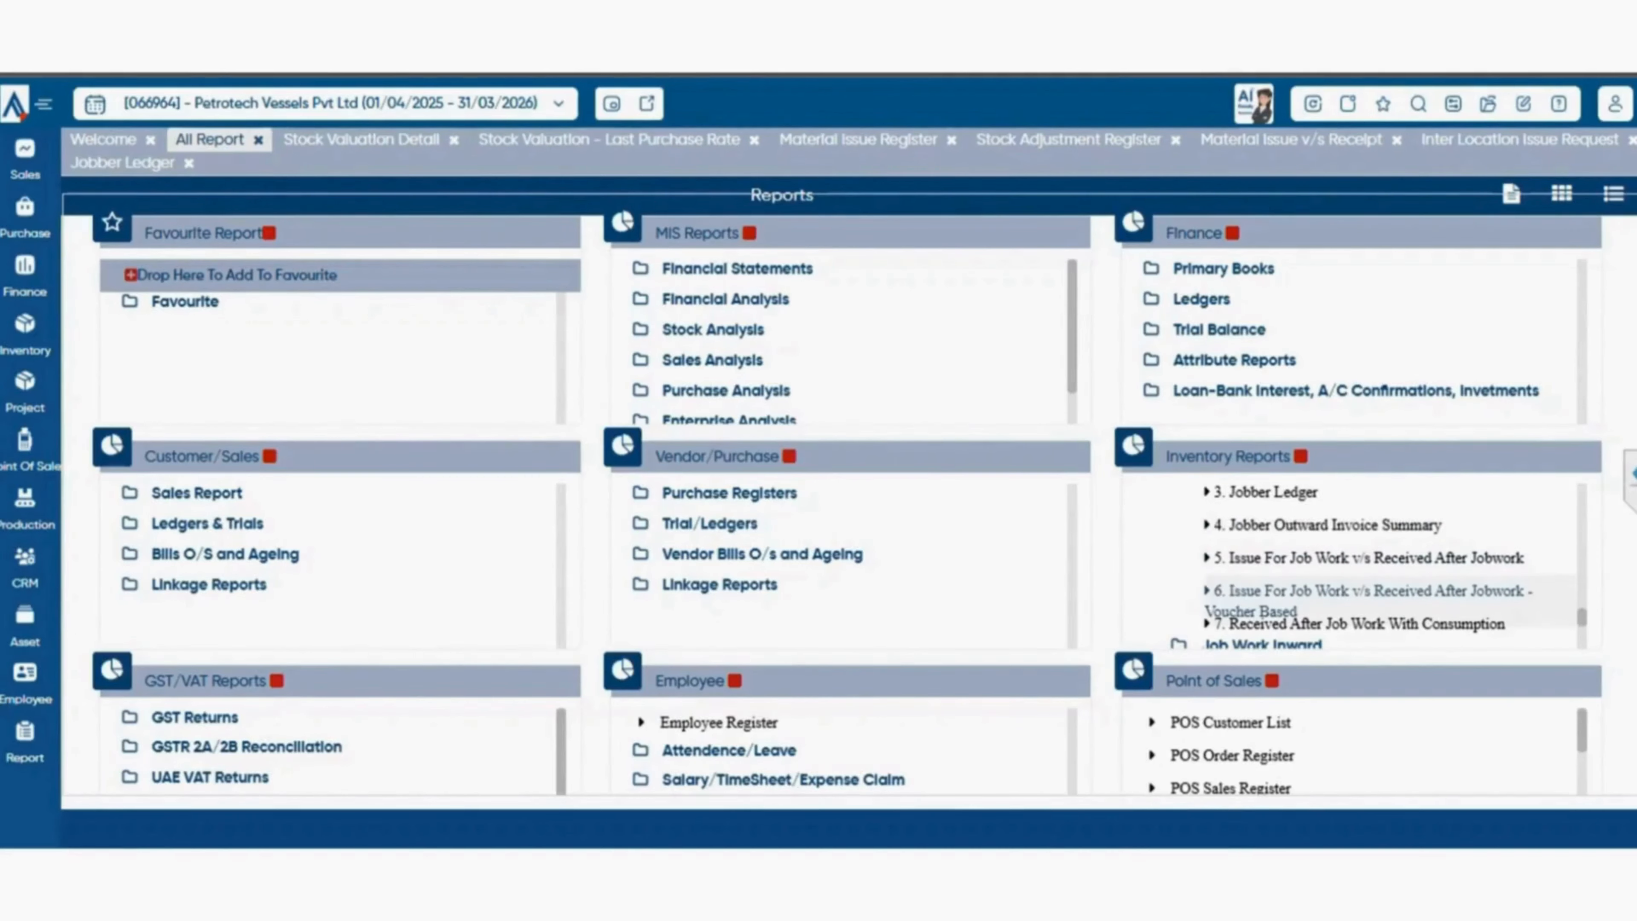
scroll(1354, 590, "down", 2)
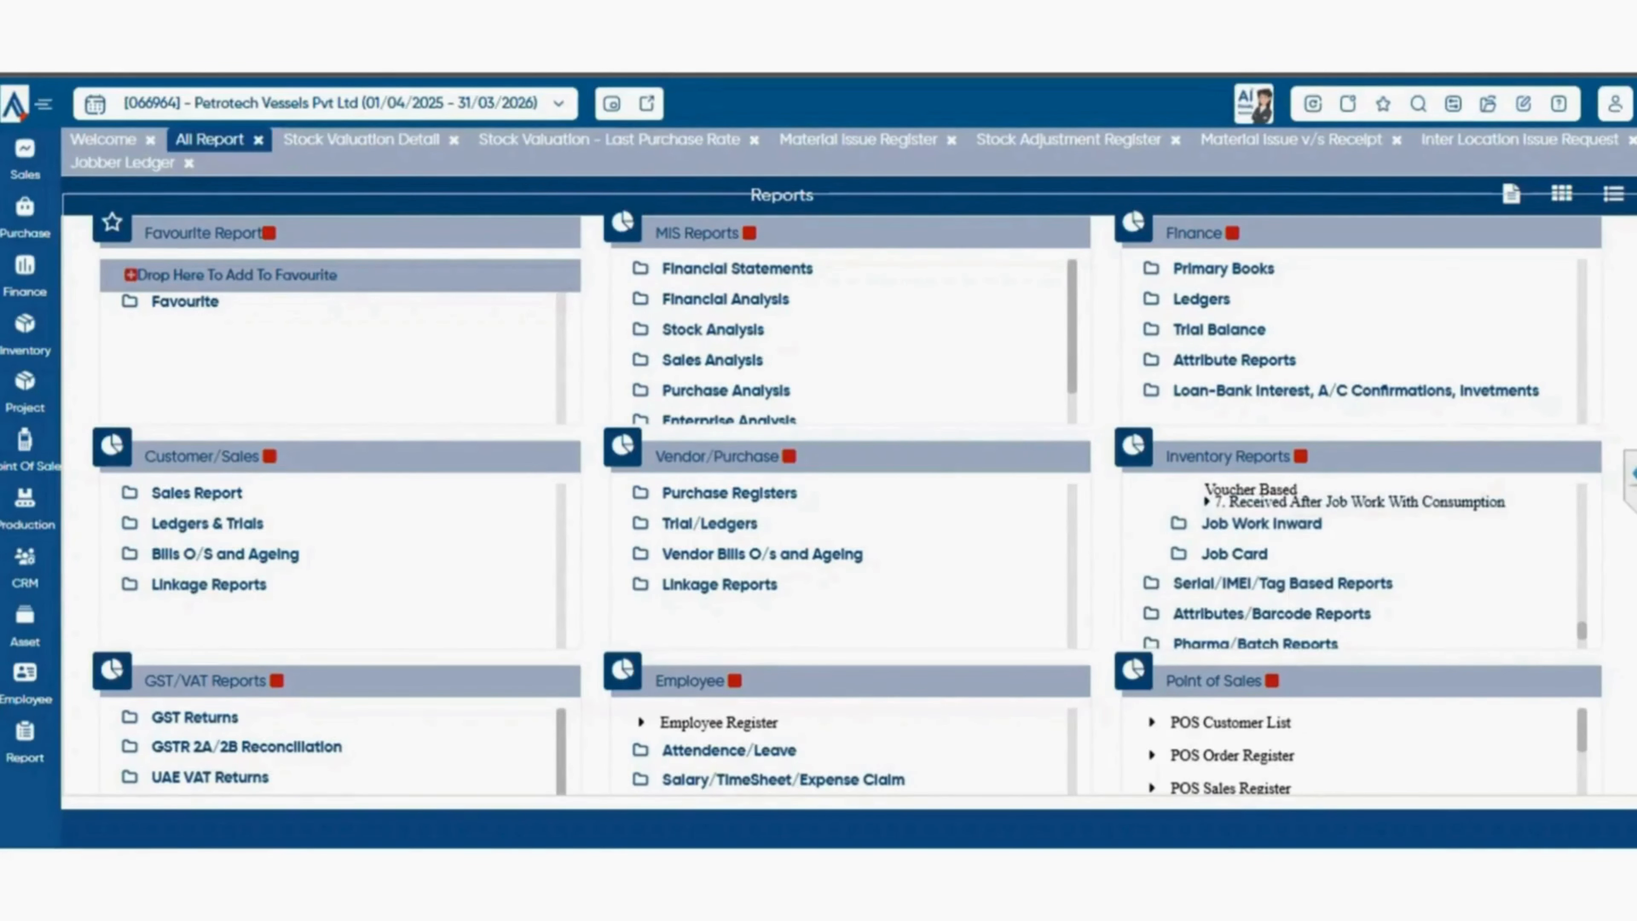
left_click(1354, 502)
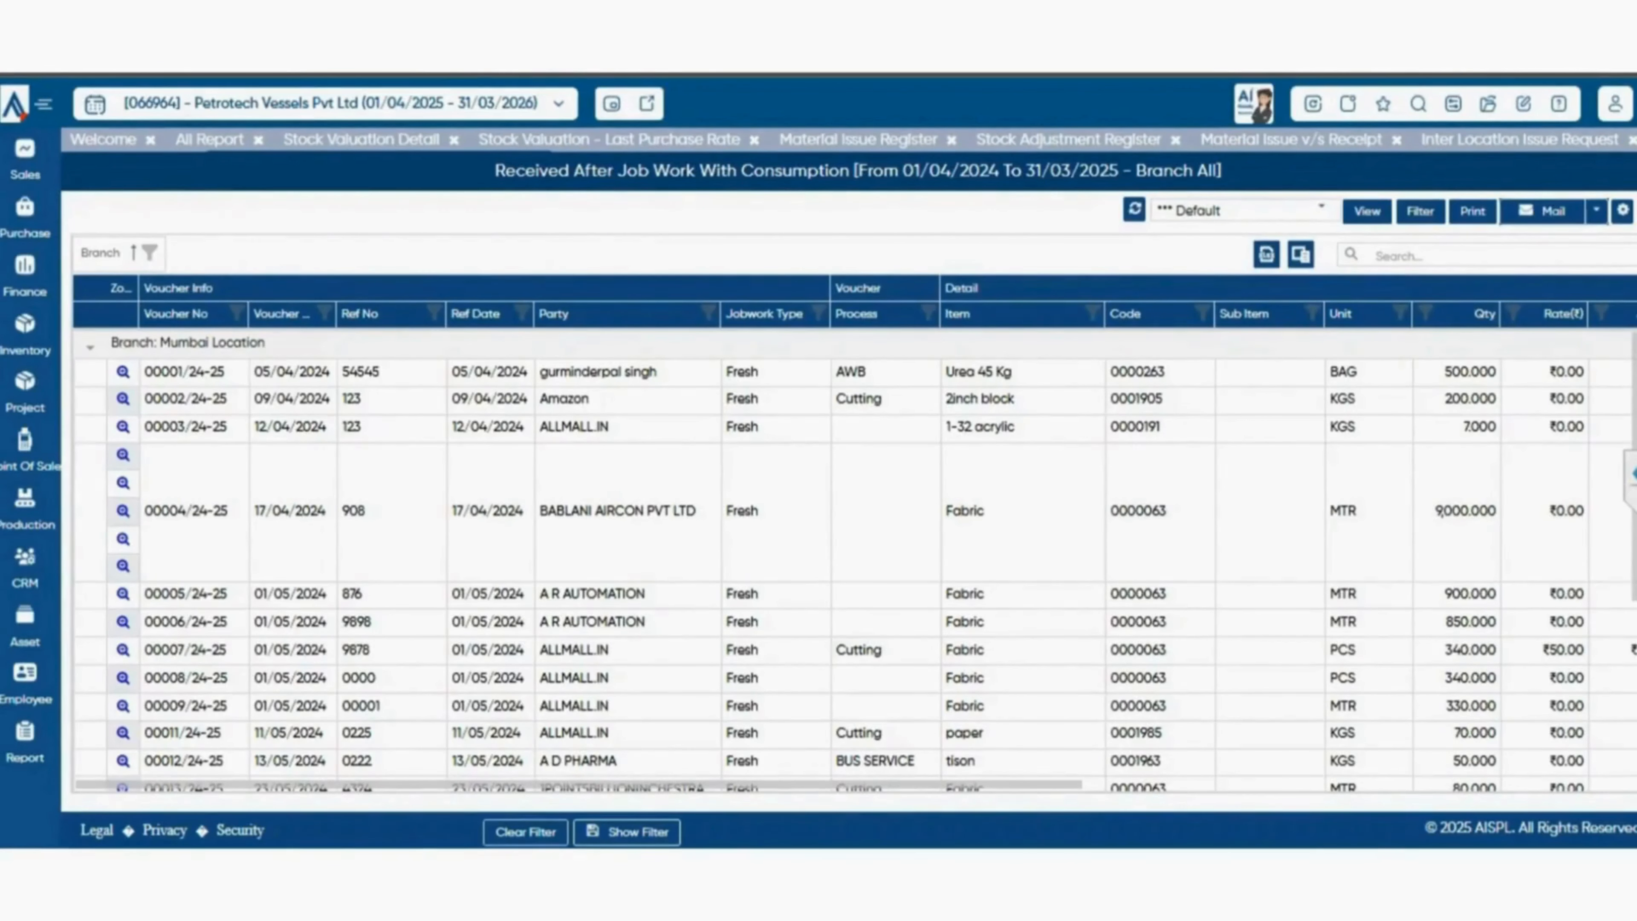
From the Serial/IMEI/Tag Based Reports group, open Dispatch Register With Serial Number and filter it to the previous financial year.
left_click(210, 140)
scroll(1354, 554, "down", 1)
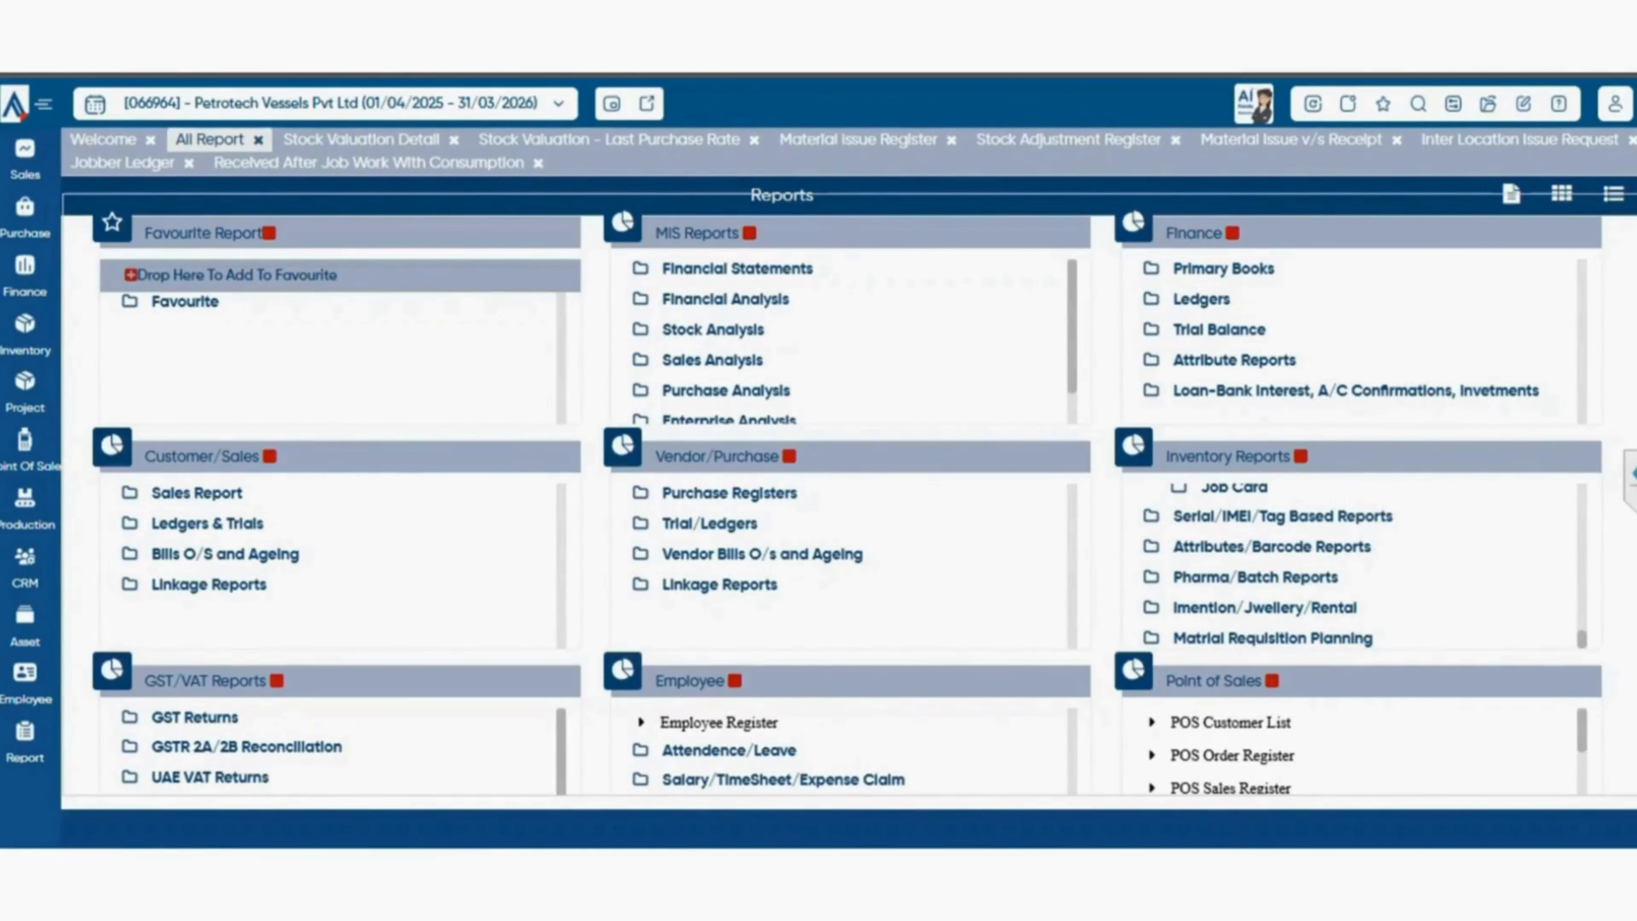
left_click(1282, 516)
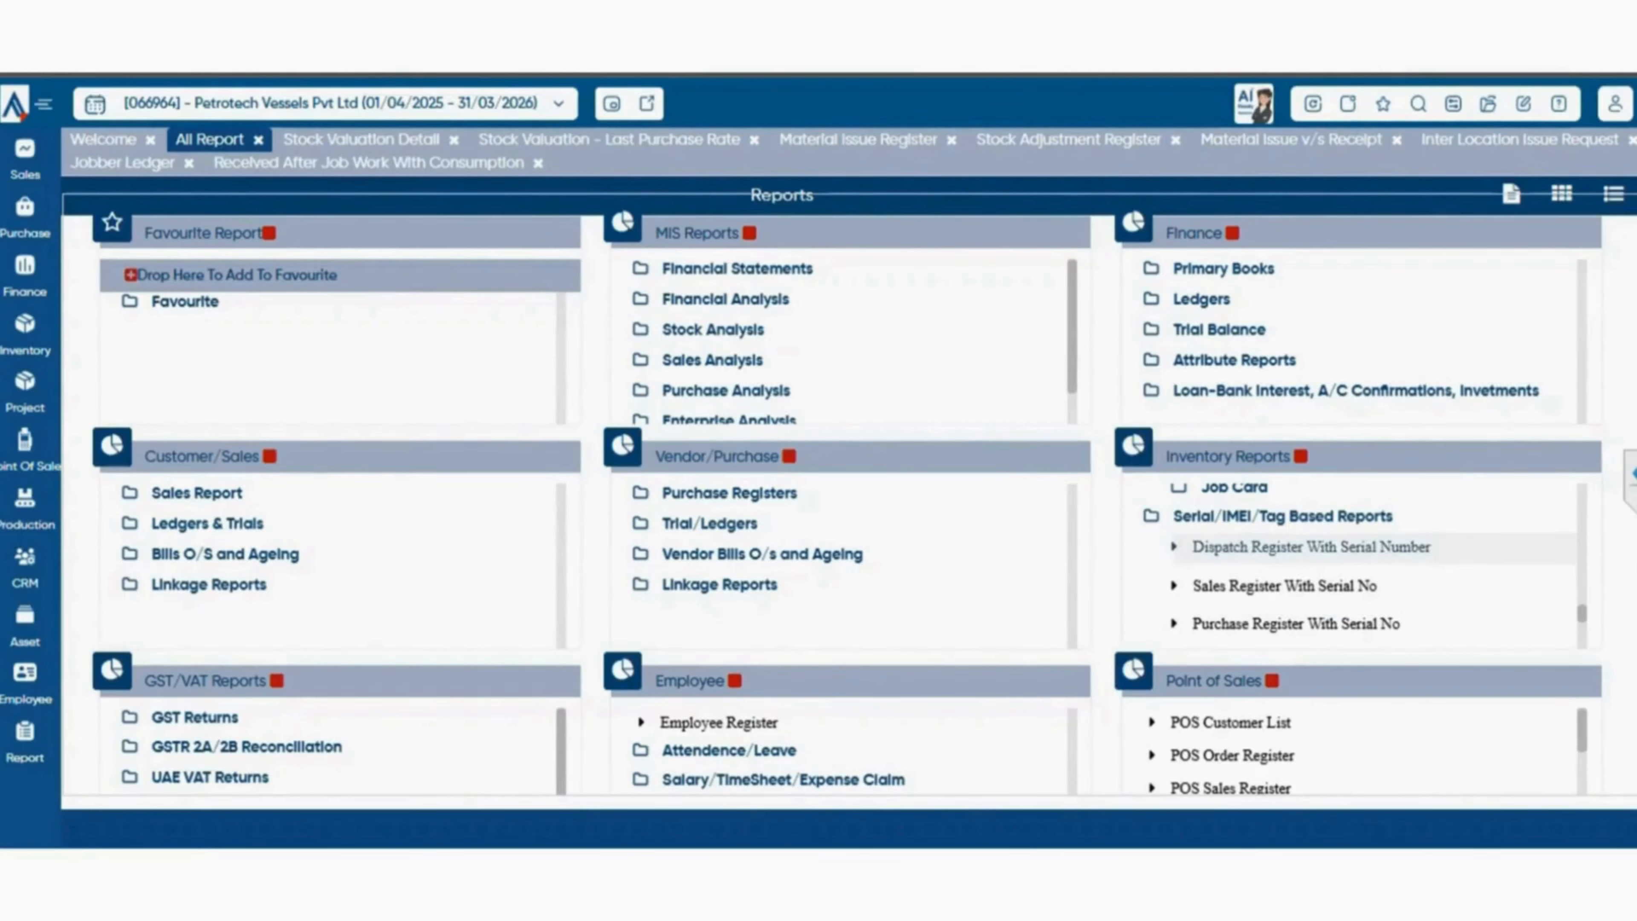
left_click(1311, 547)
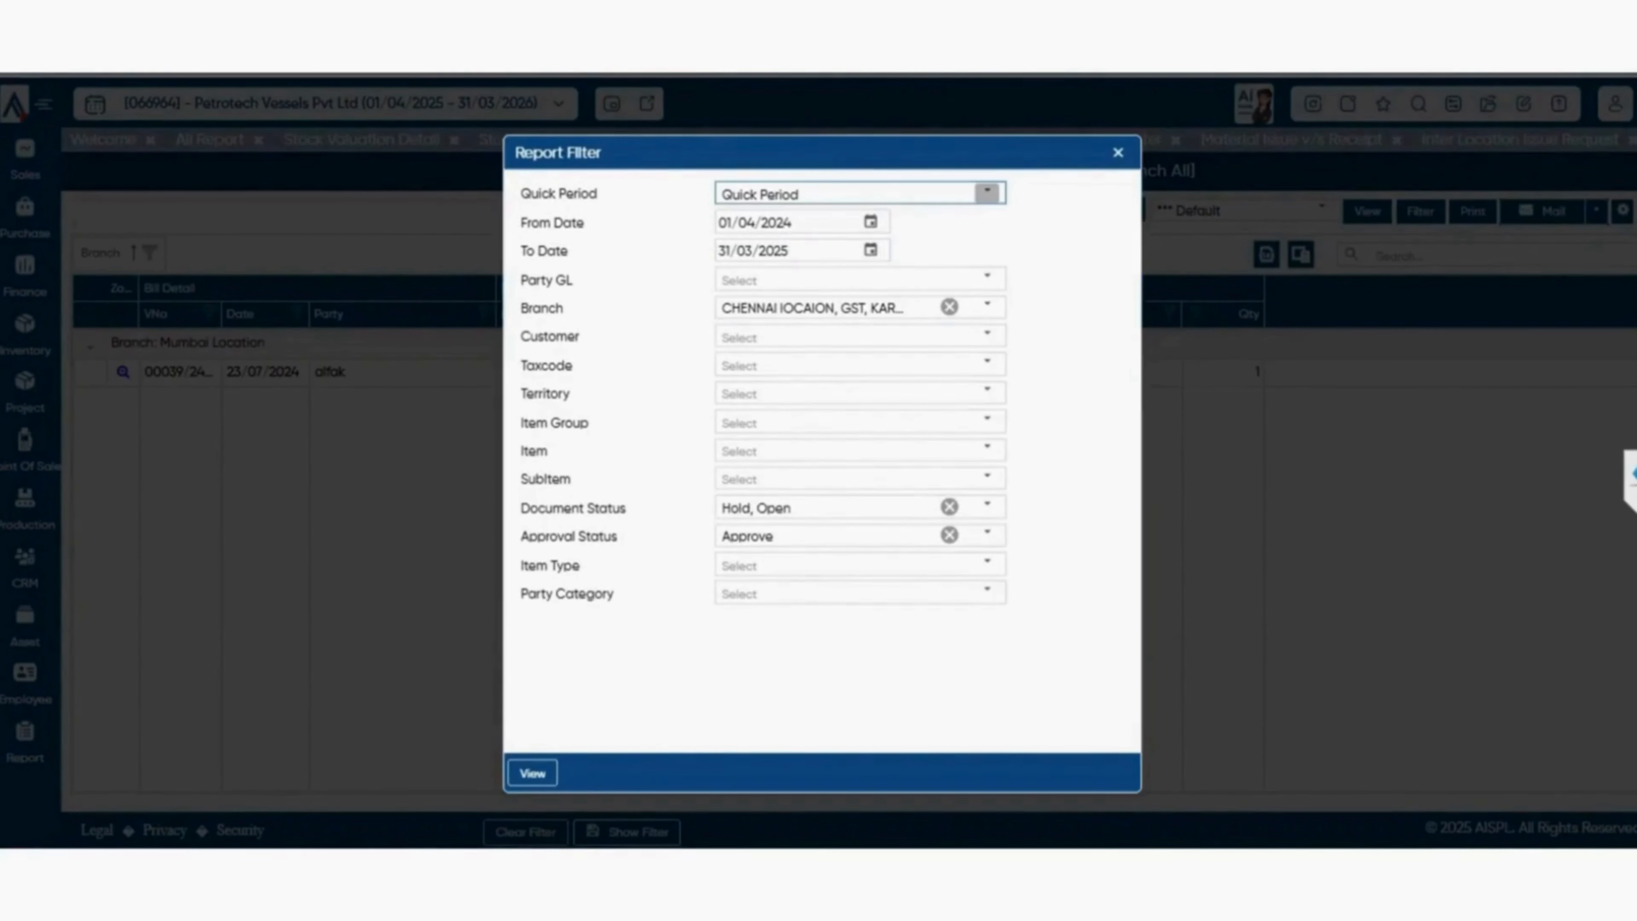
left_click(987, 192)
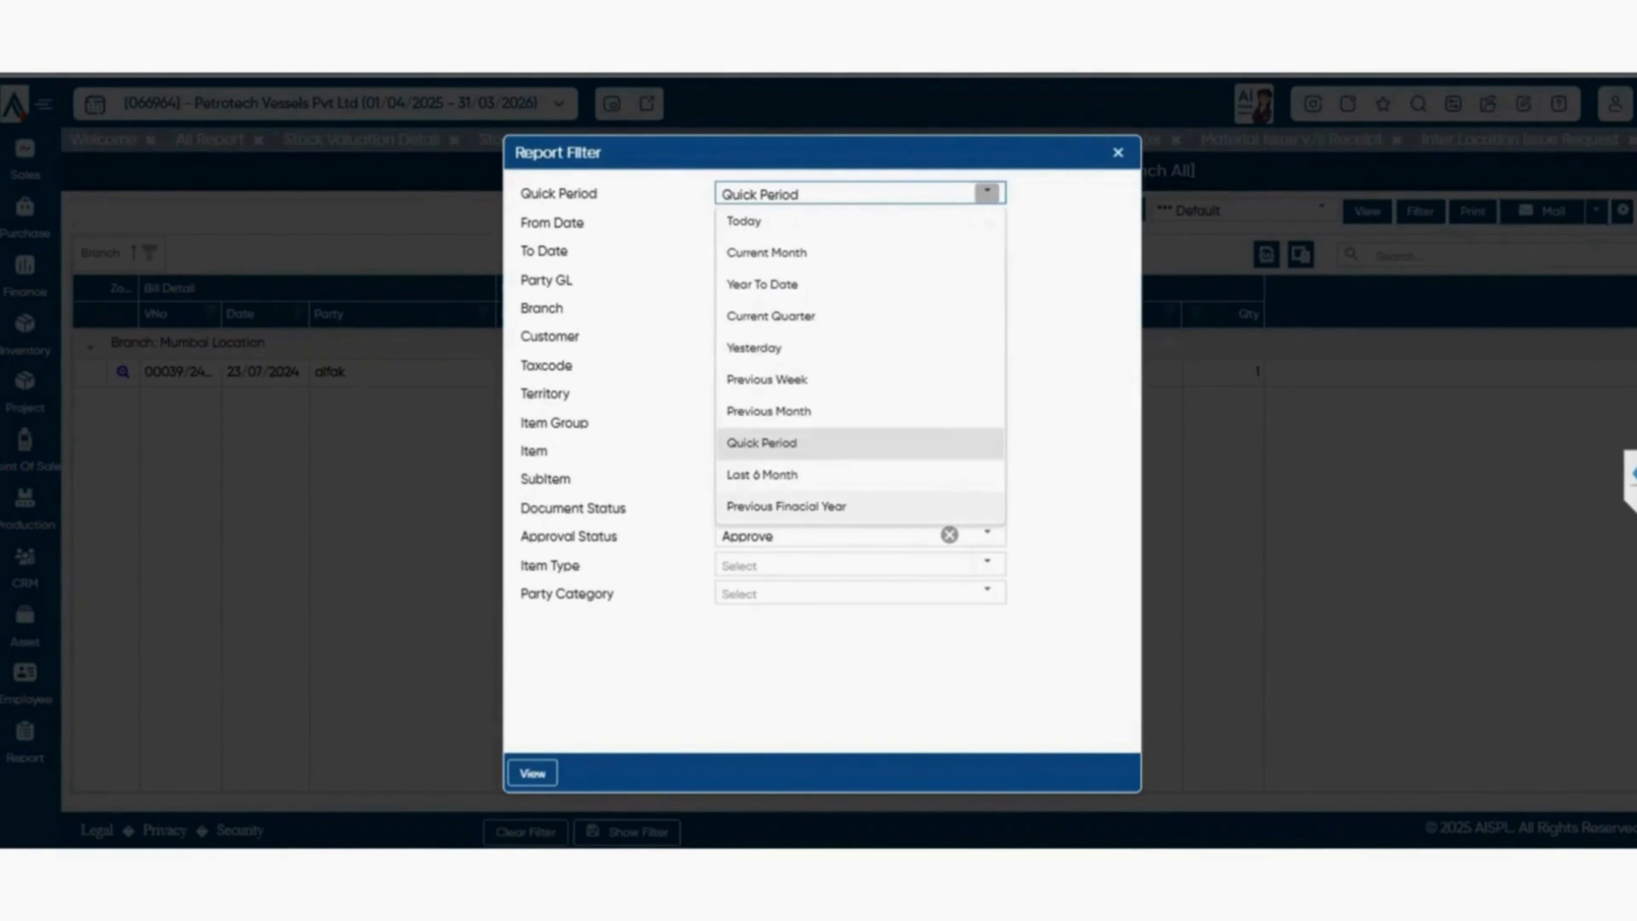
left_click(786, 506)
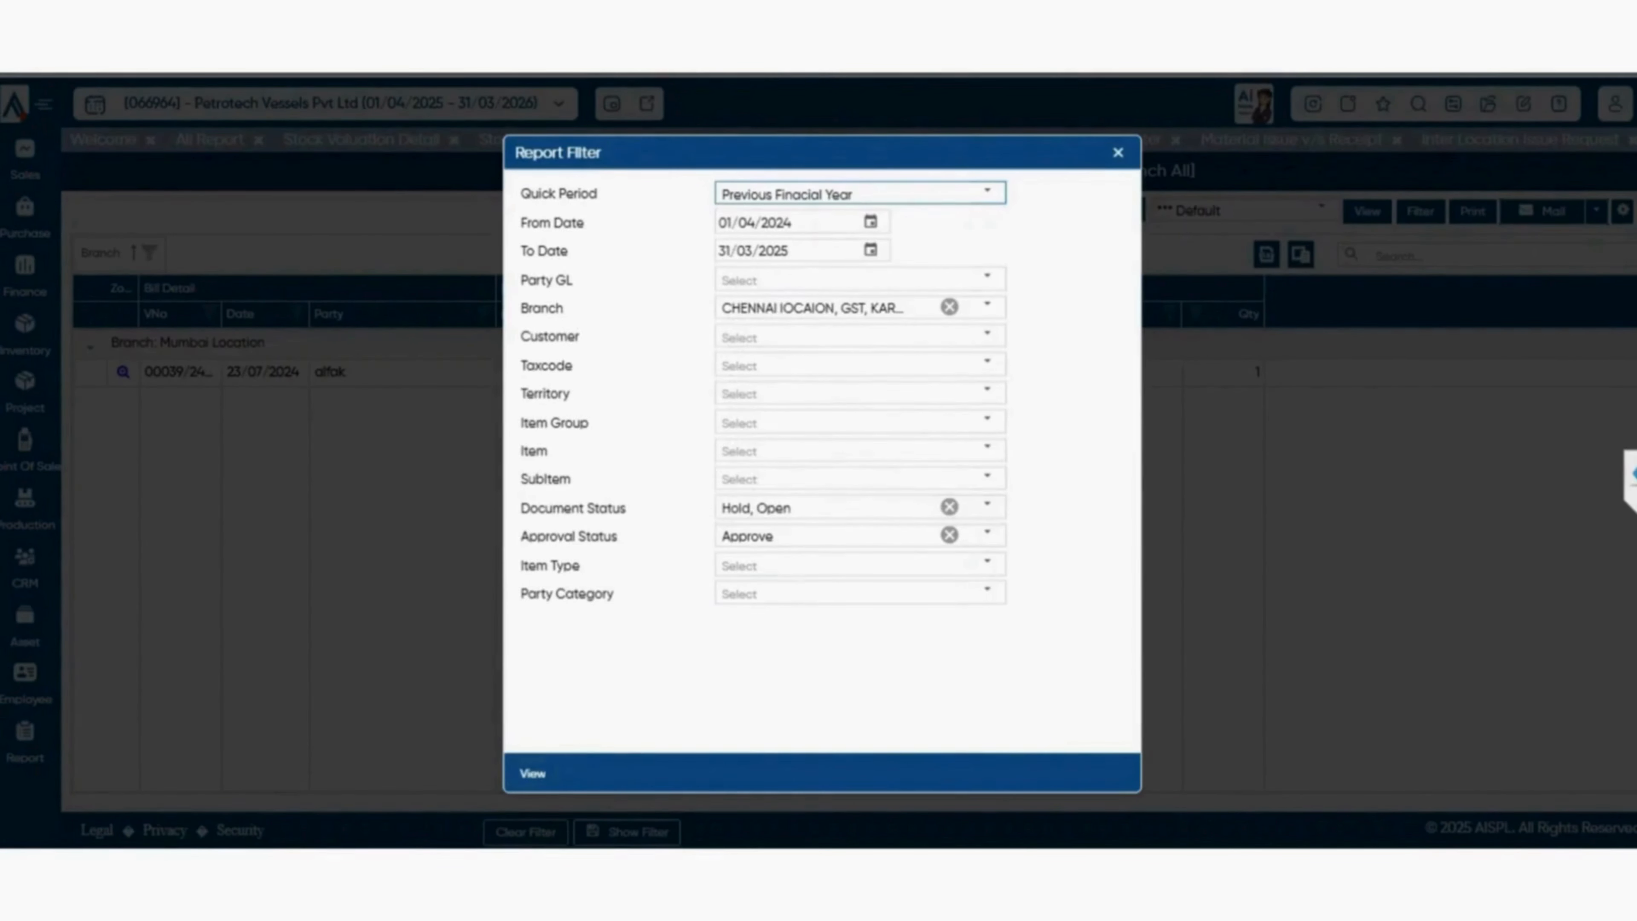
left_click(532, 773)
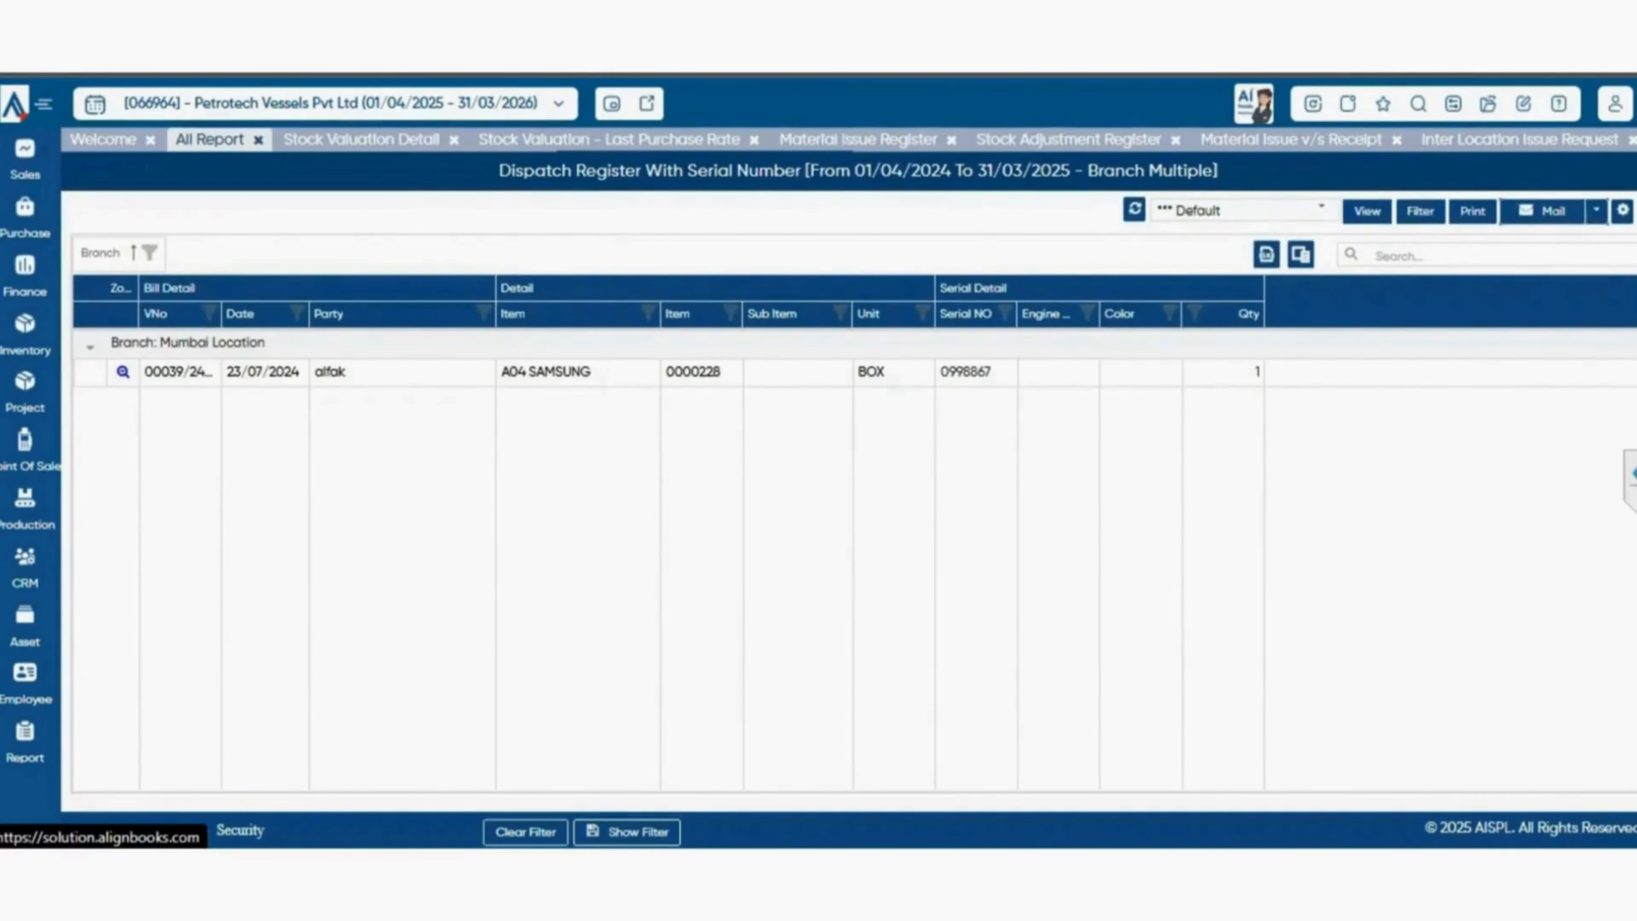
Return to the report catalogue and open the Serial v/s Stock Difference report.
left_click(211, 140)
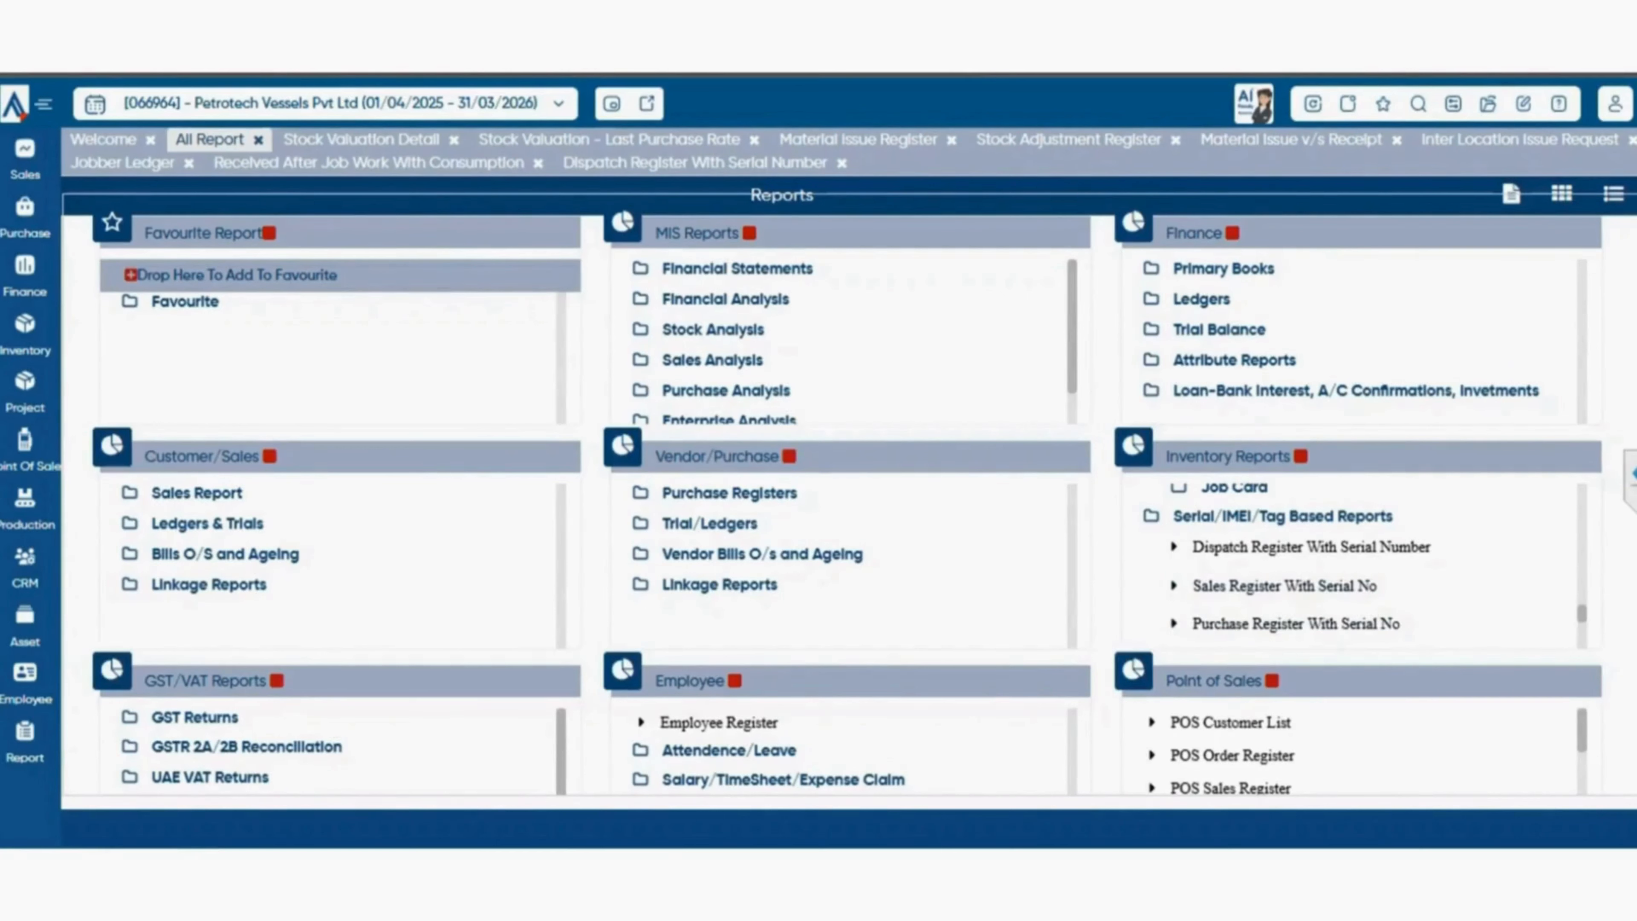
scroll(1354, 561, "down", 2)
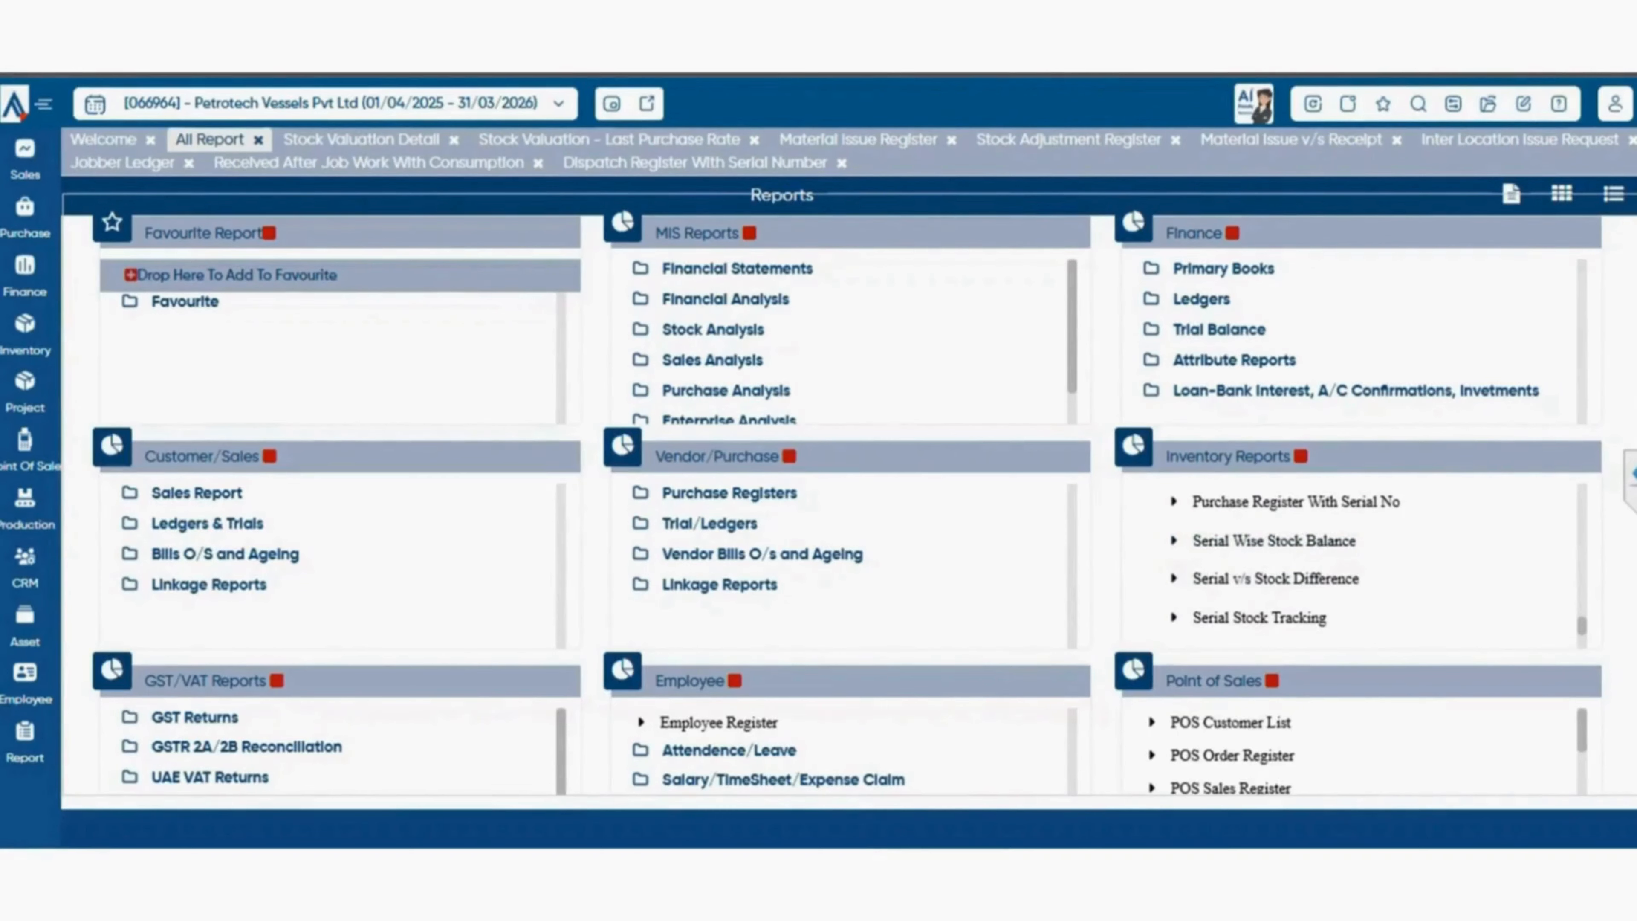
left_click(1275, 579)
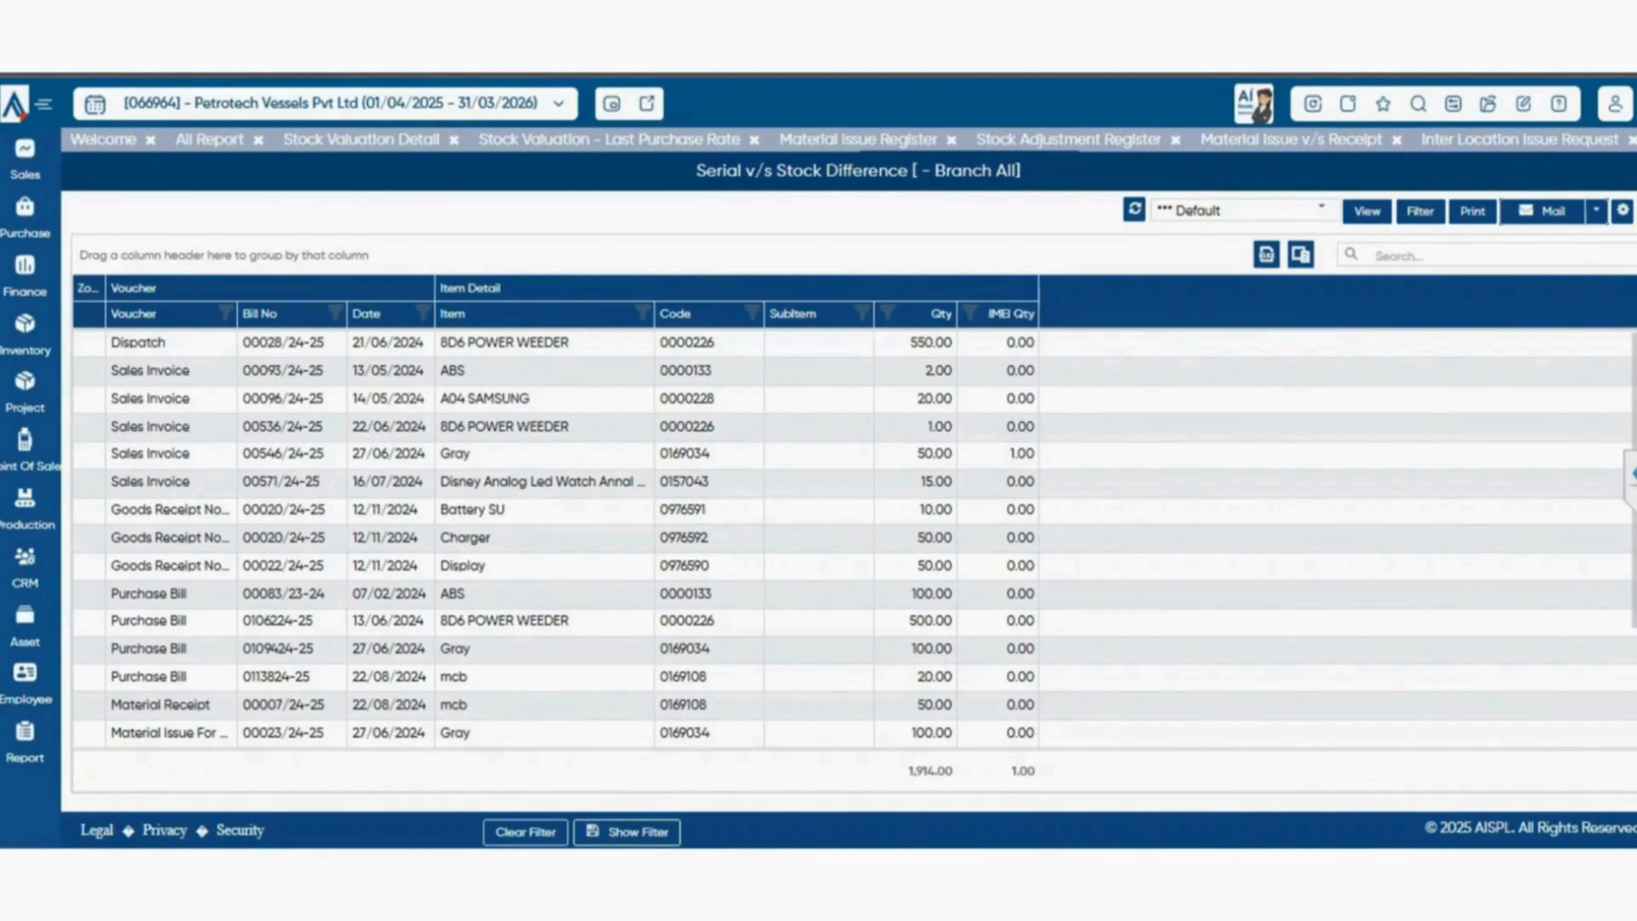
Return to the report catalogue and view the Serial Stock Tracking report for approved entries without entering a serial number.
left_click(209, 140)
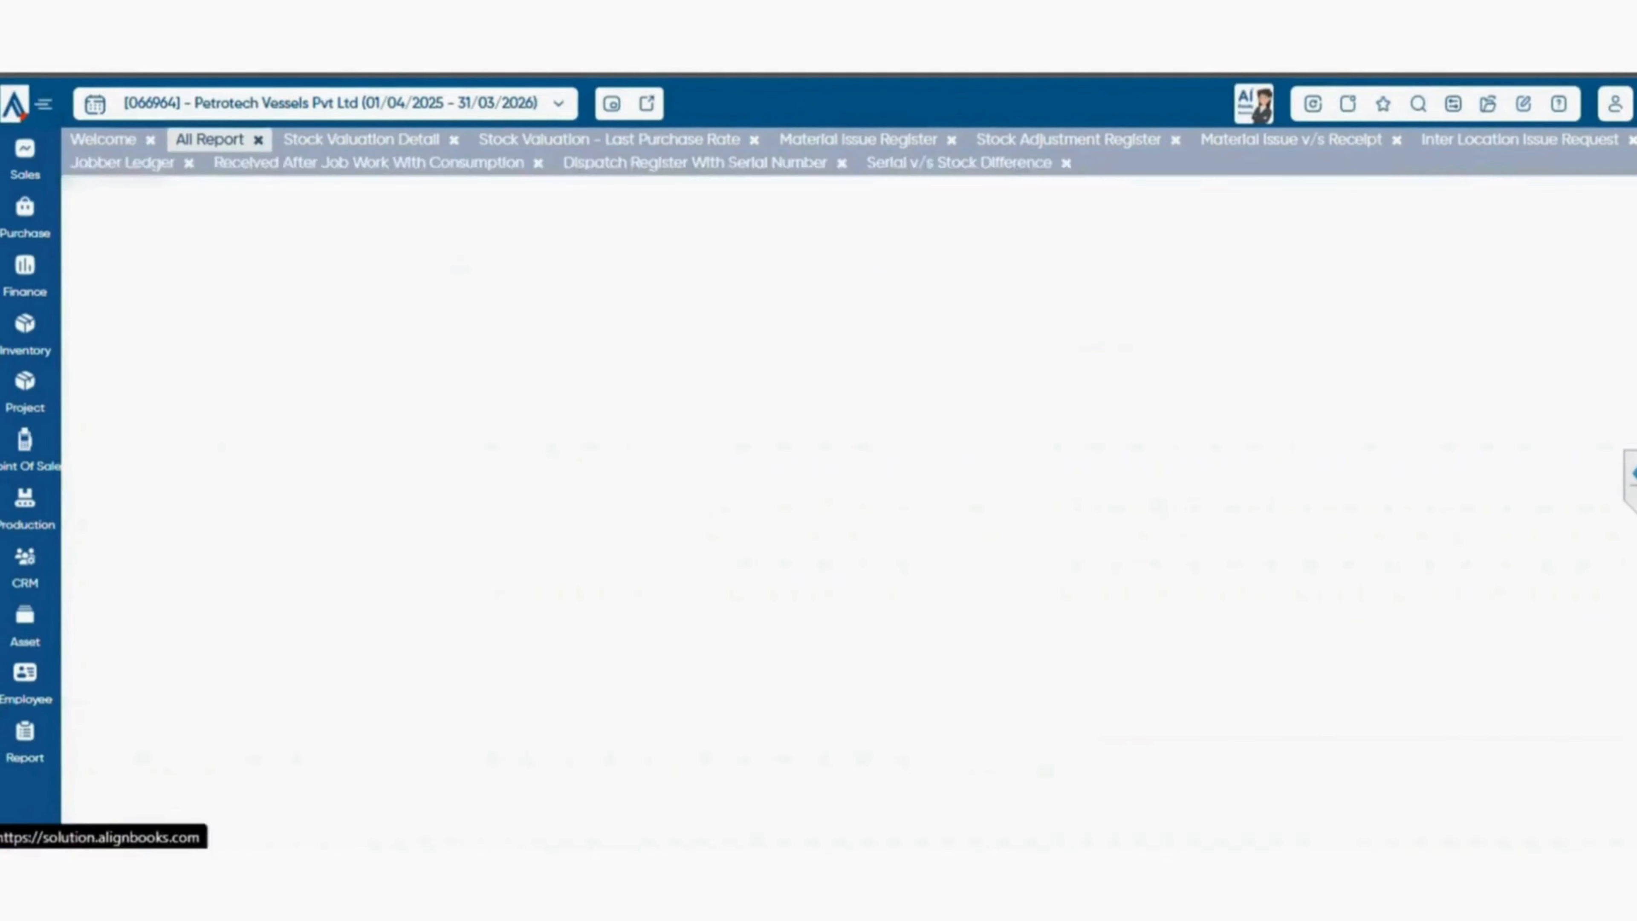
scroll(1360, 565, "down", 2)
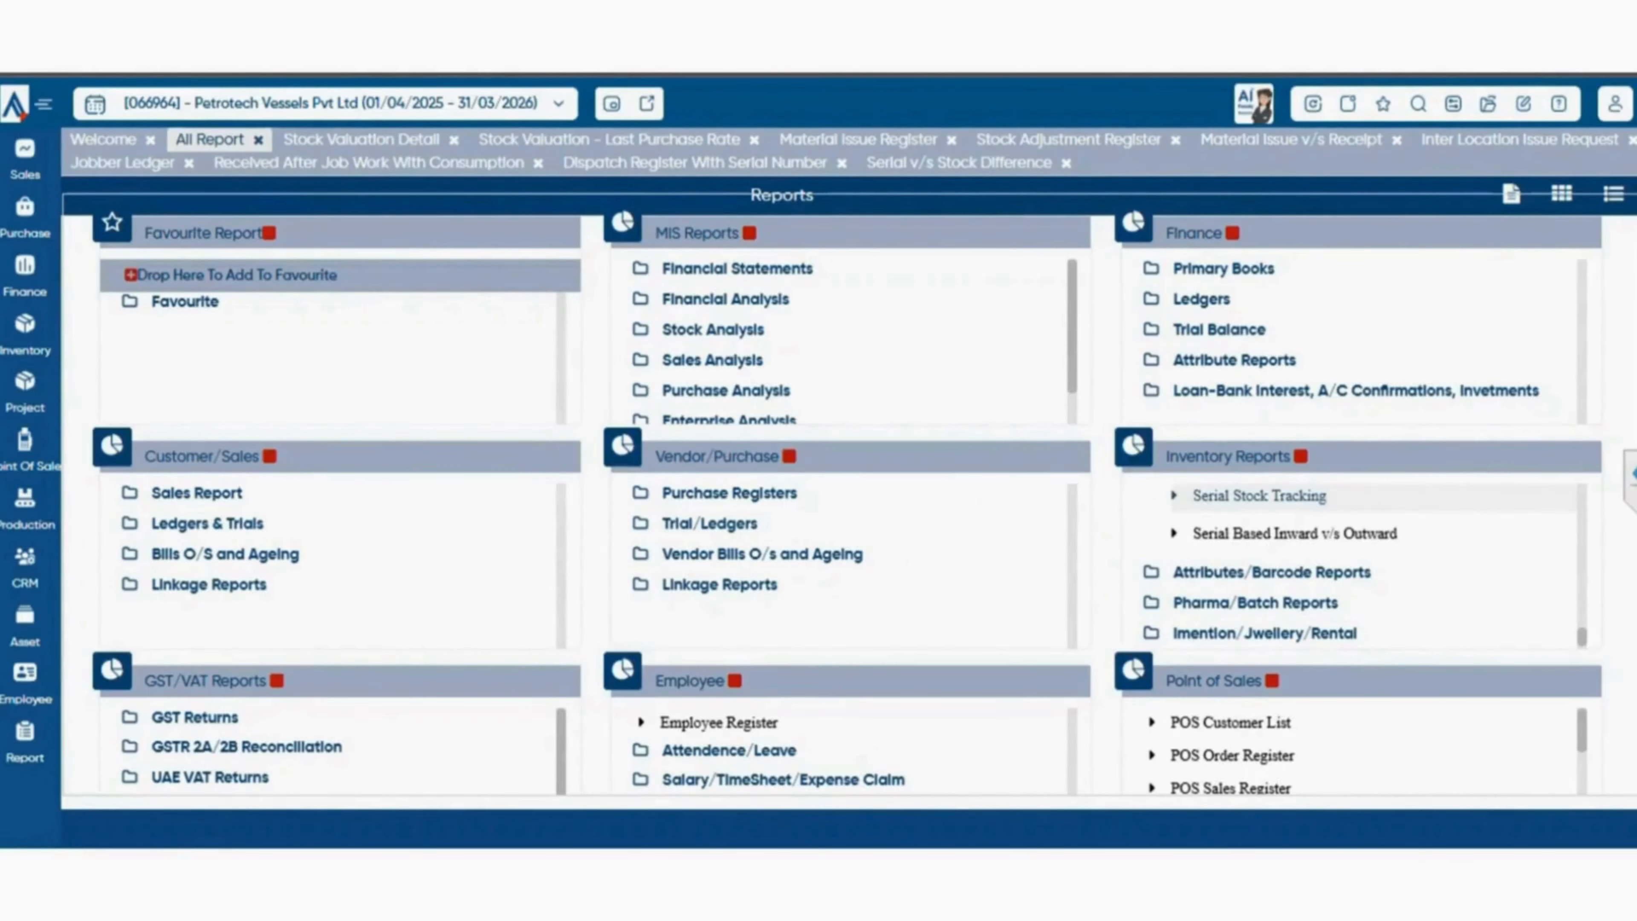
left_click(1259, 495)
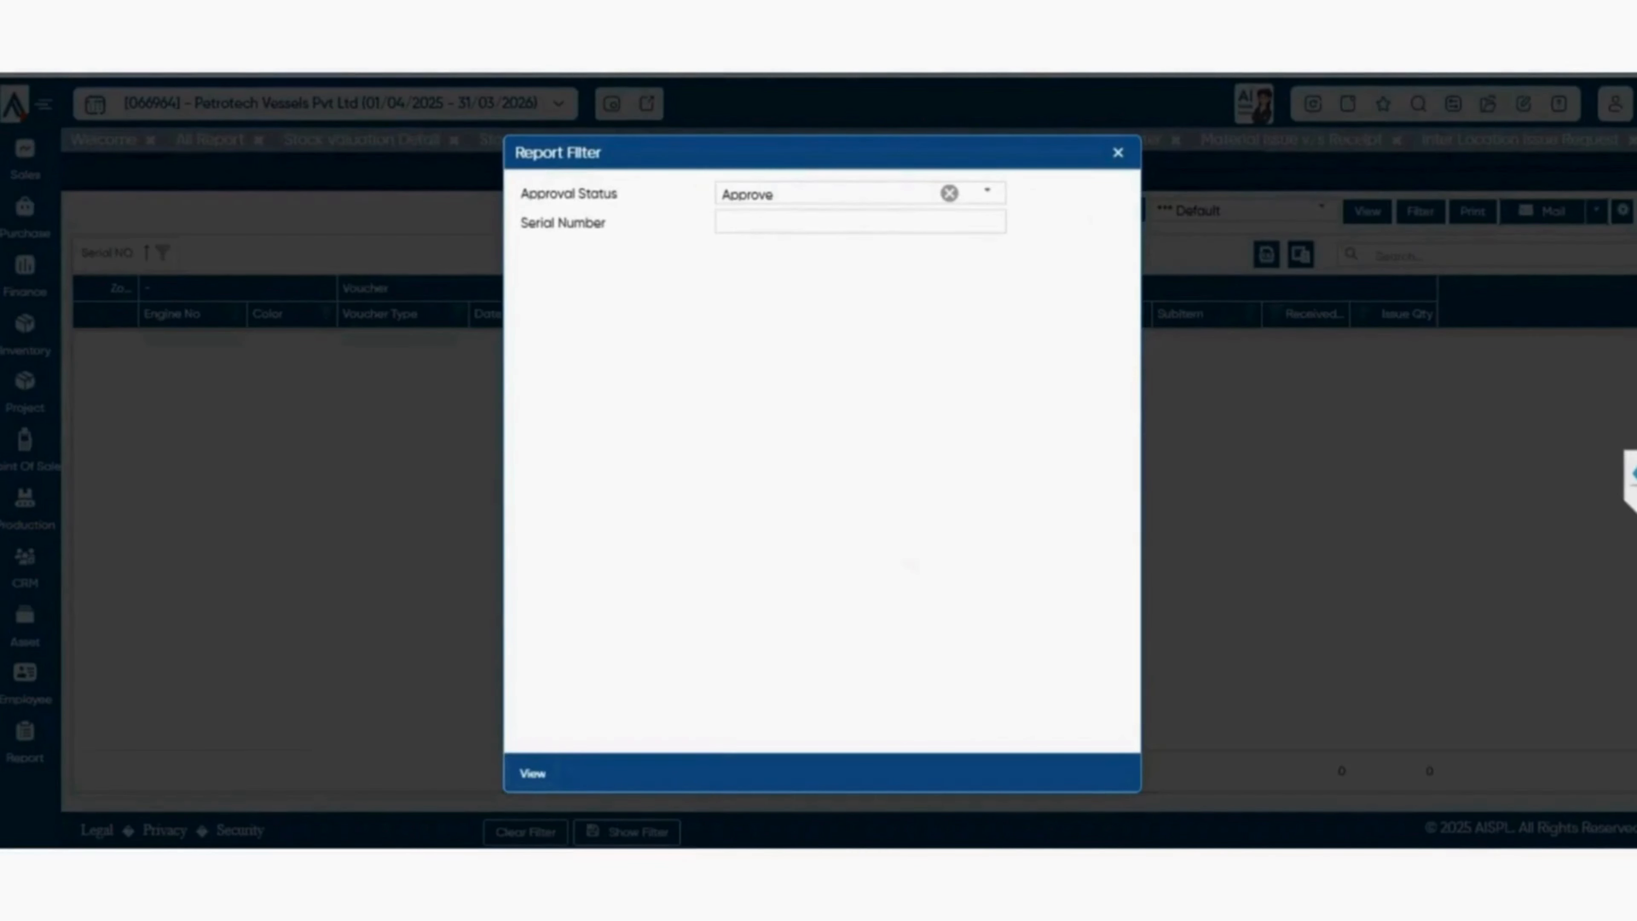
left_click(532, 773)
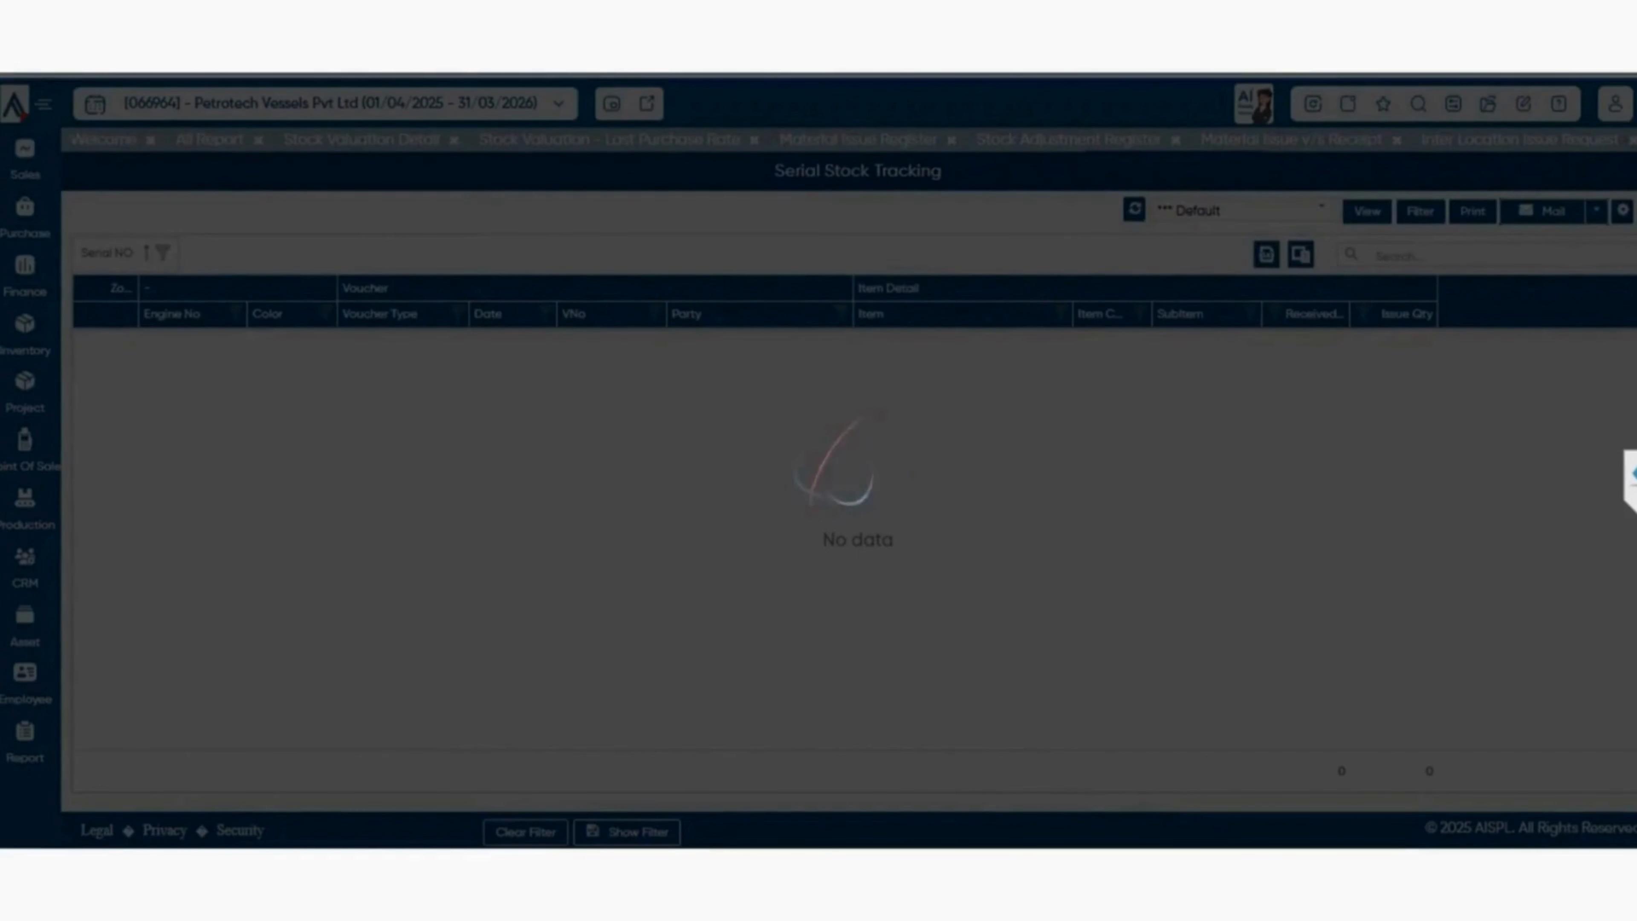
scroll(851, 522, "down", 3)
scroll(851, 522, "up", 3)
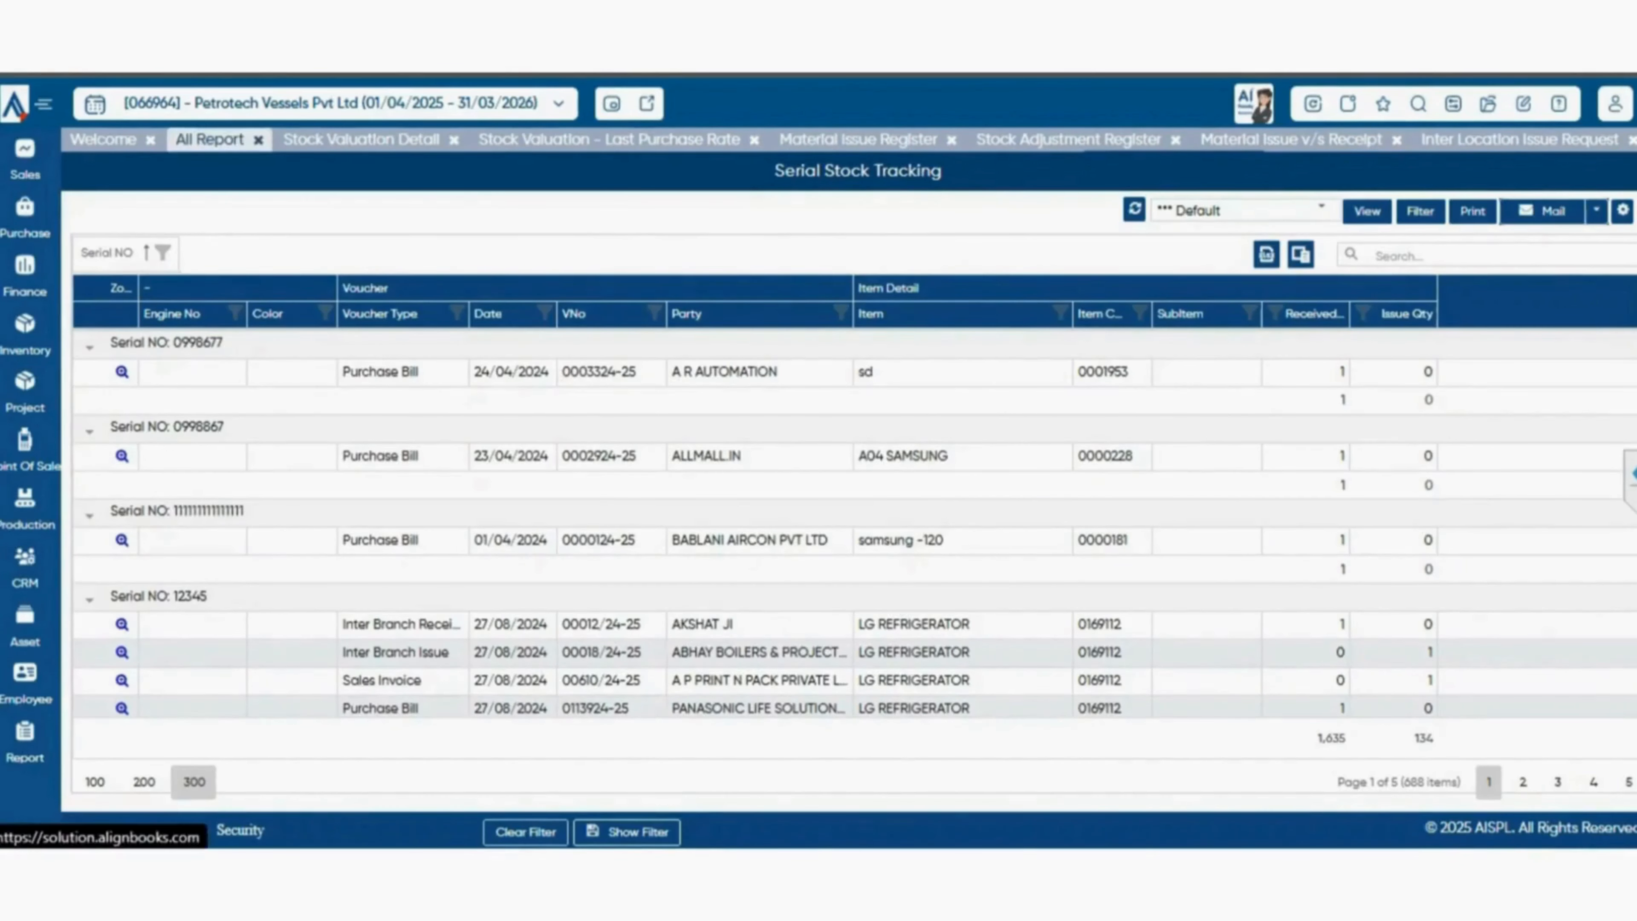
From the serial-based reports, open the Serial Based Inward v/s Outward report and go back to the report catalogue.
left_click(209, 139)
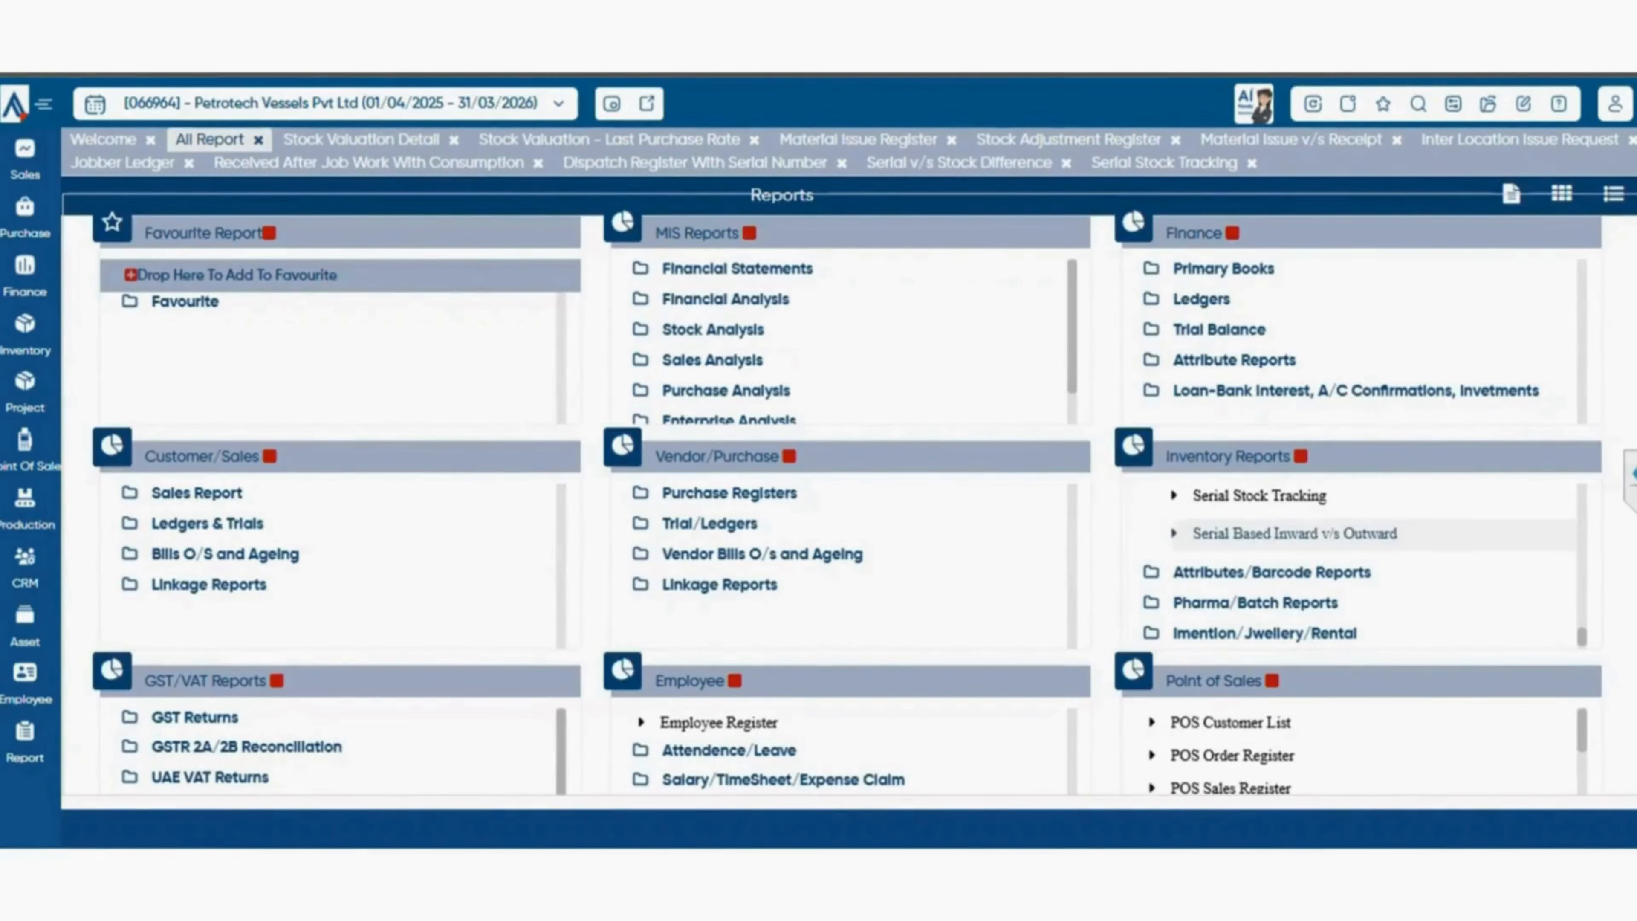
left_click(1295, 532)
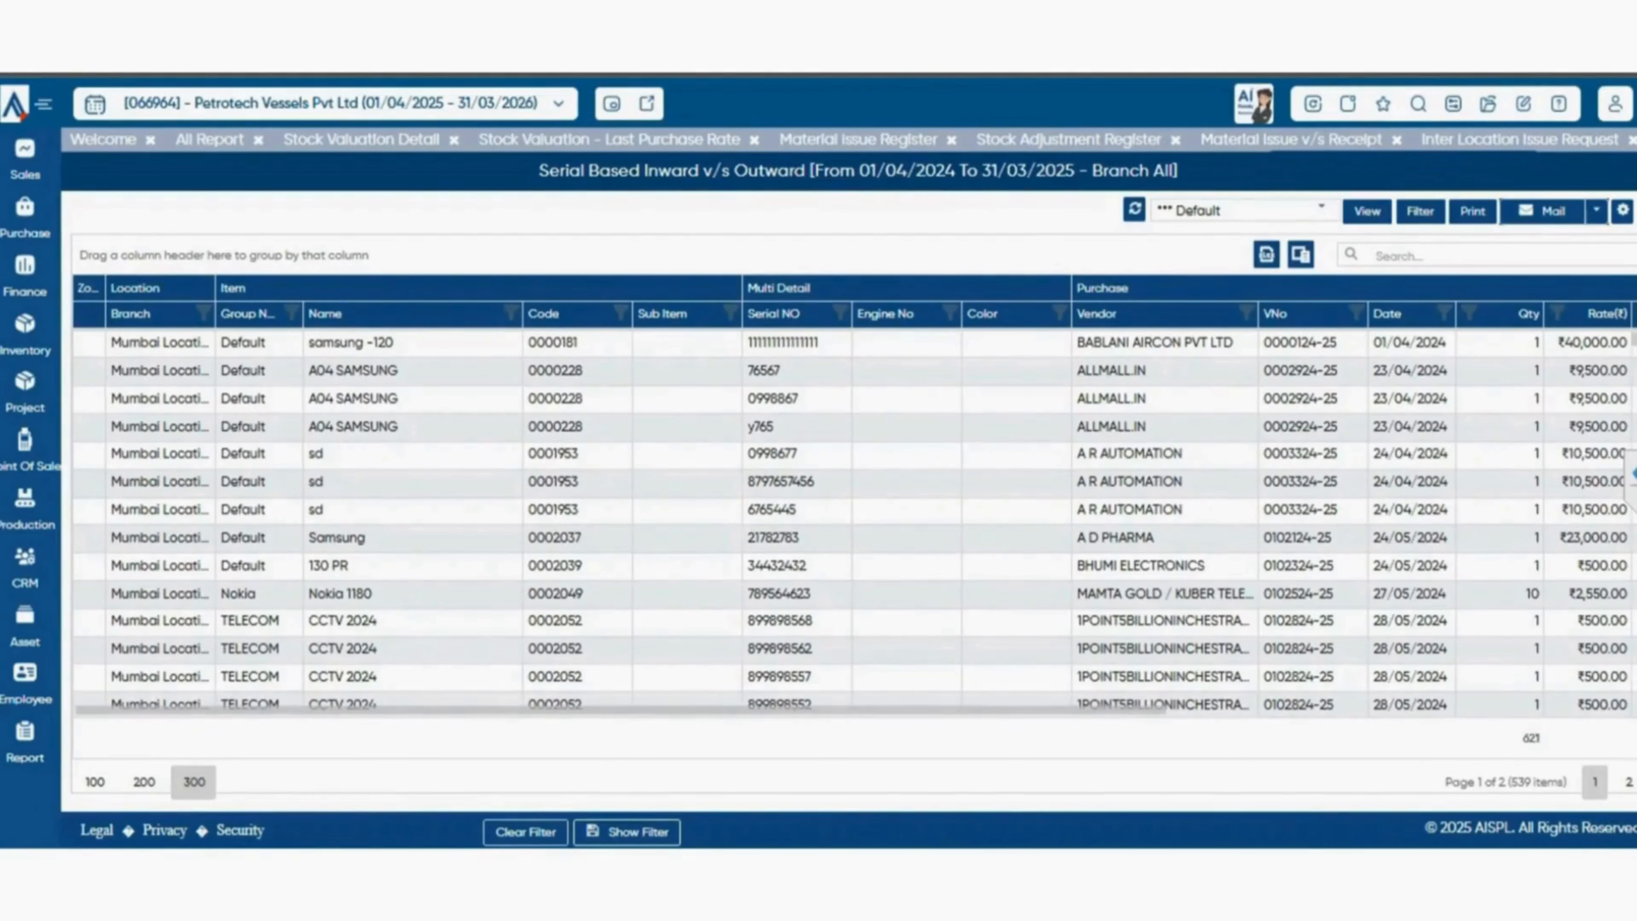
left_click(210, 139)
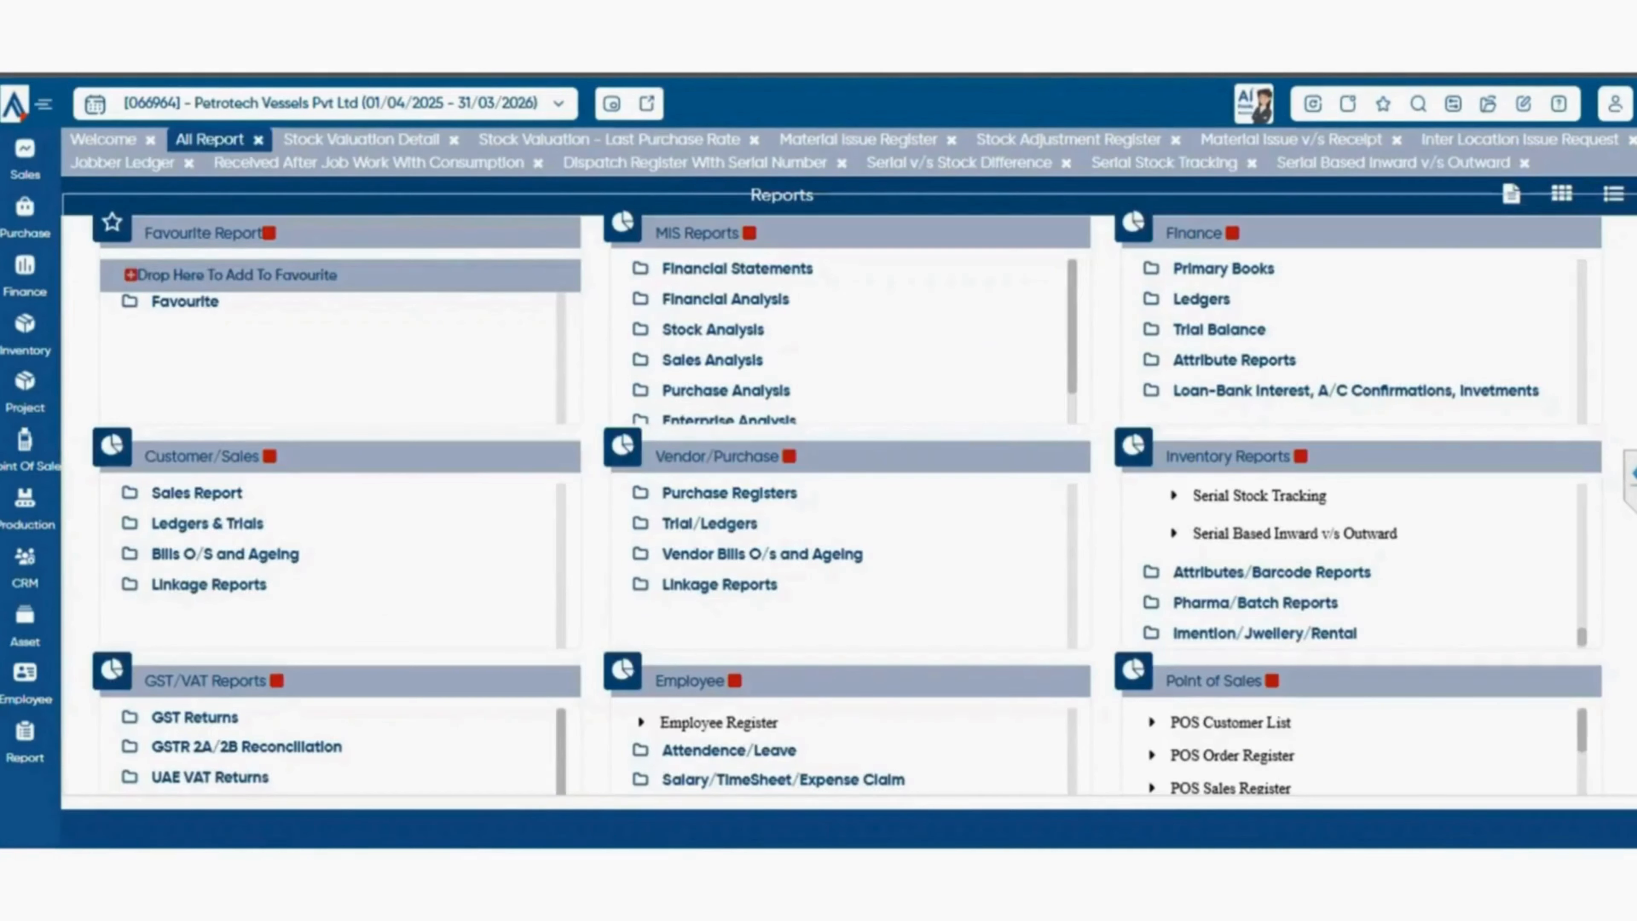
Expand the Attributes/Barcode Reports group and examine its attribute, barcode, stock and MRP-wise reports.
left_click(1271, 573)
scroll(1257, 596, "down", 5)
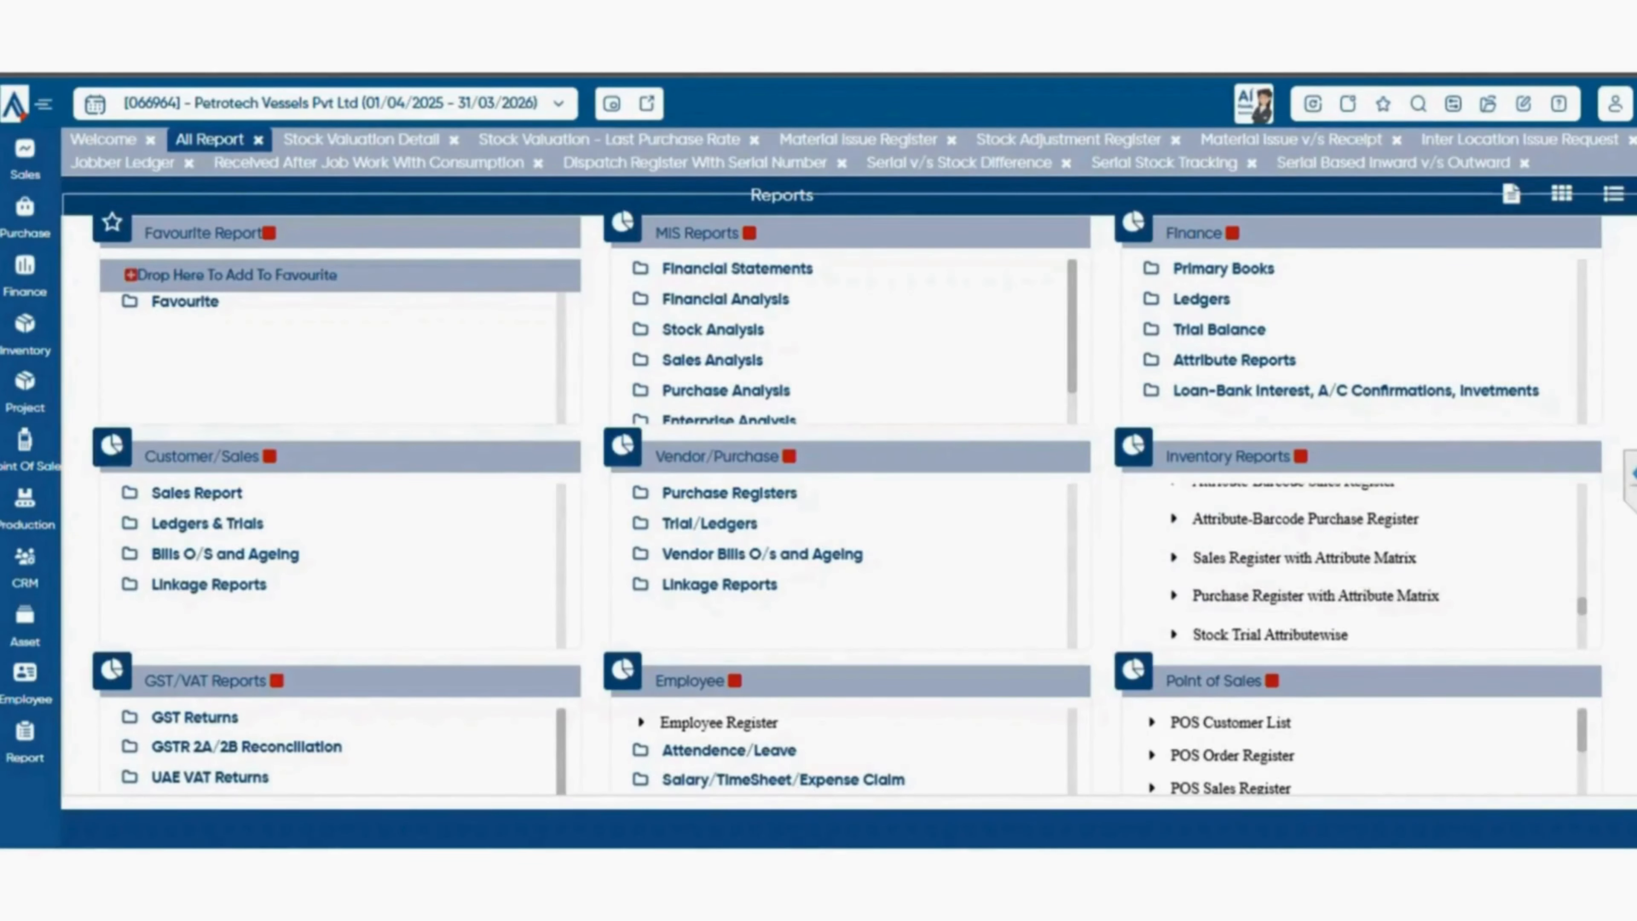
scroll(1257, 583, "down", 3)
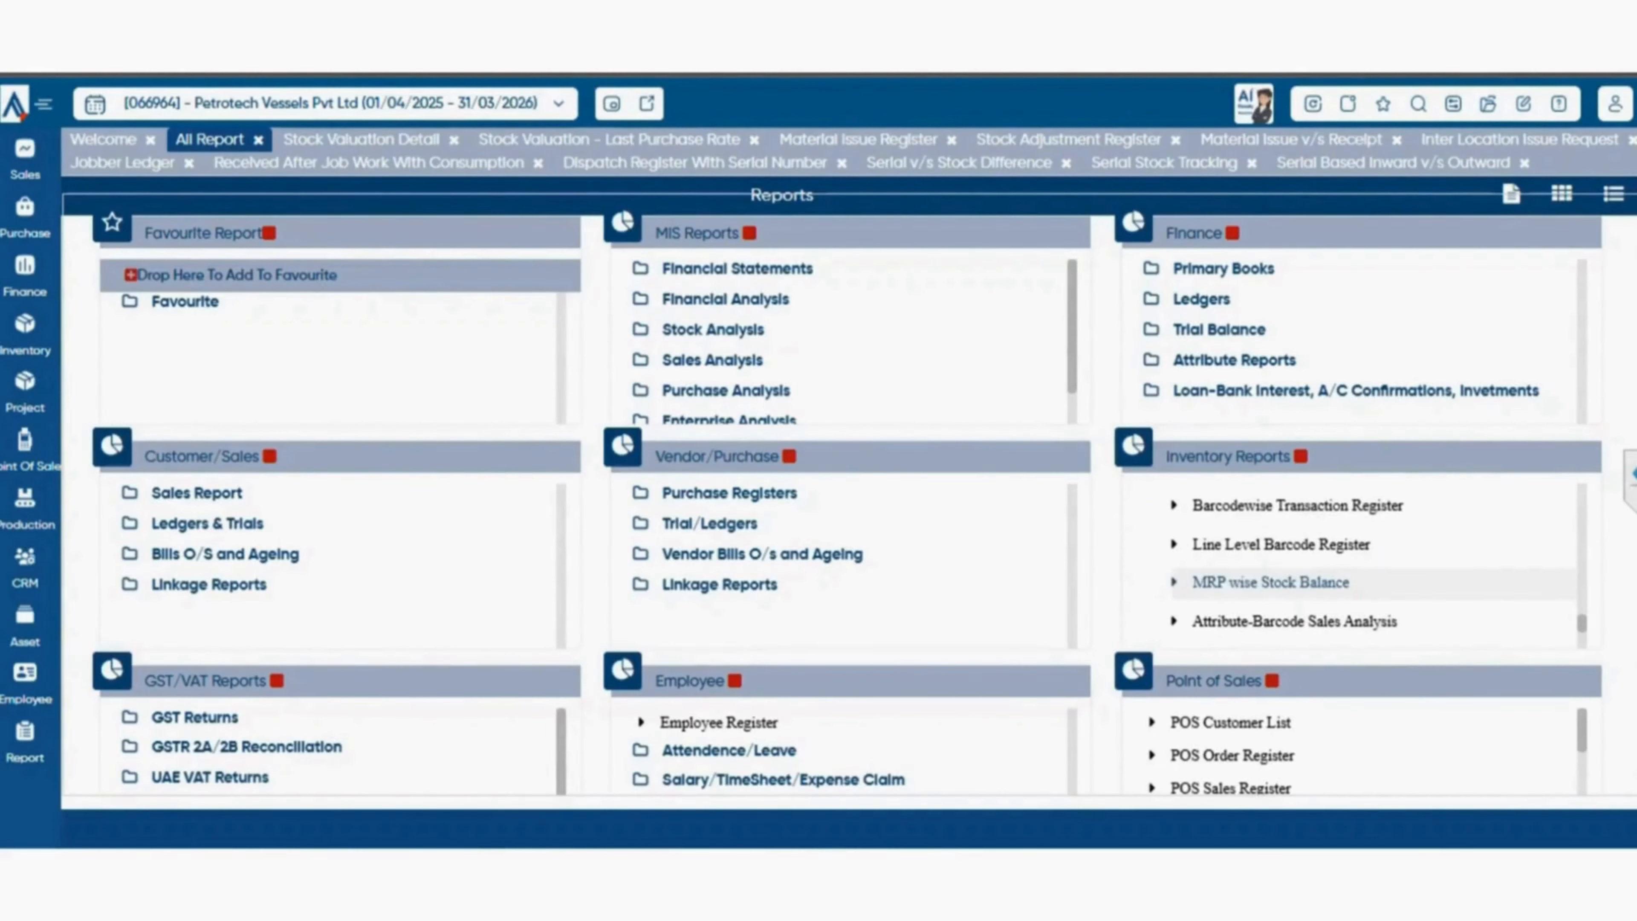
scroll(1283, 567, "up", 3)
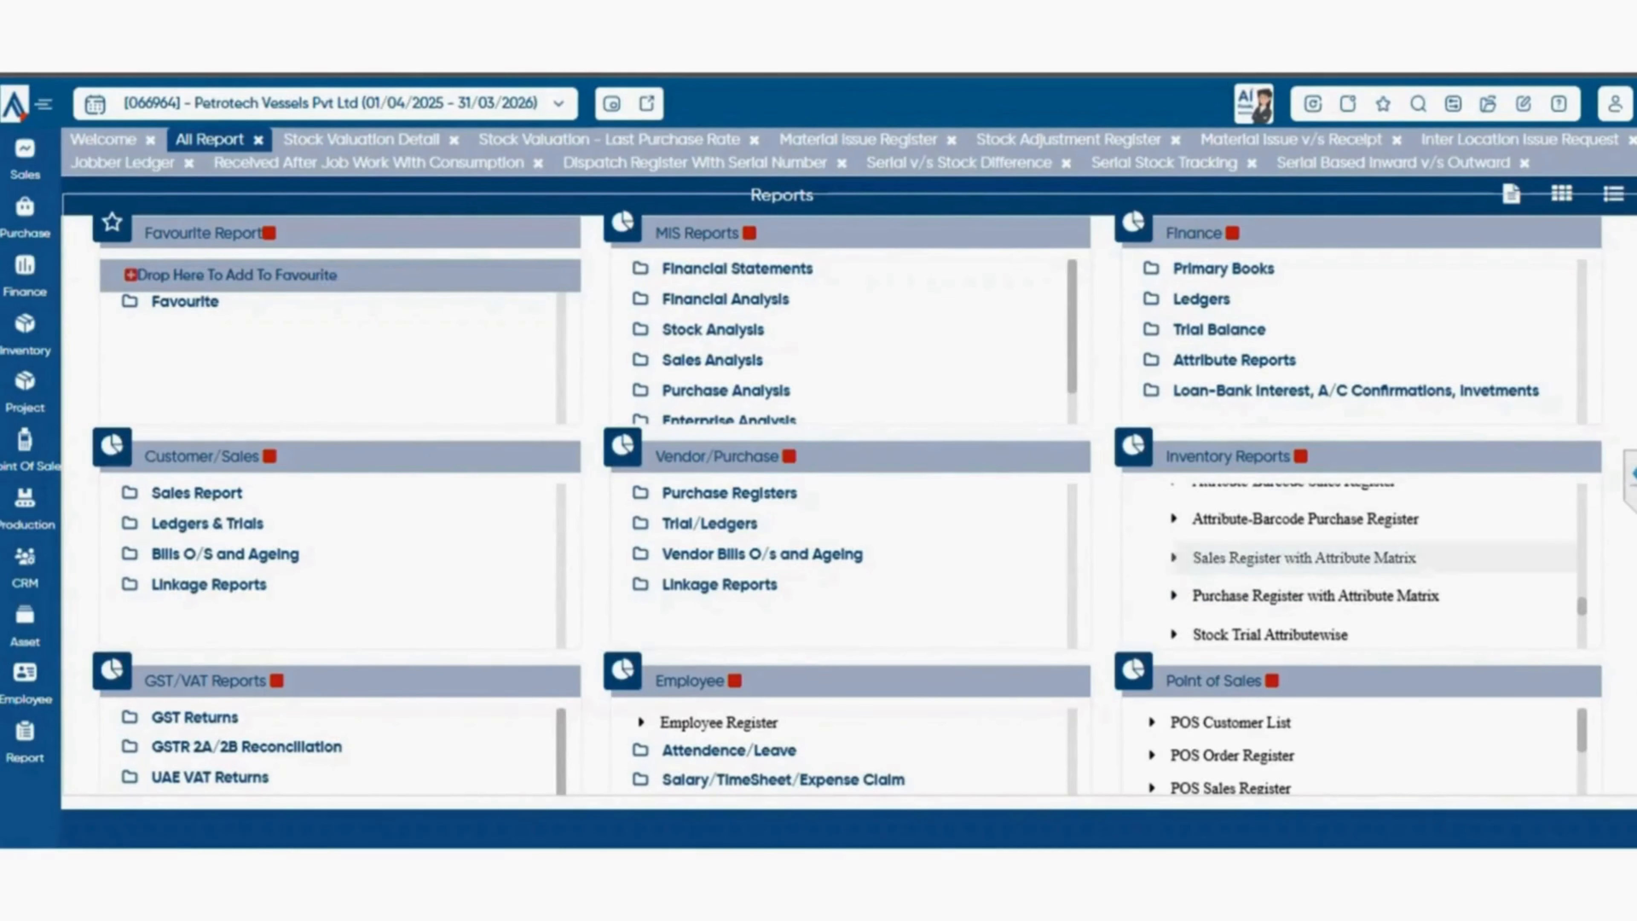
scroll(1315, 595, "up", 3)
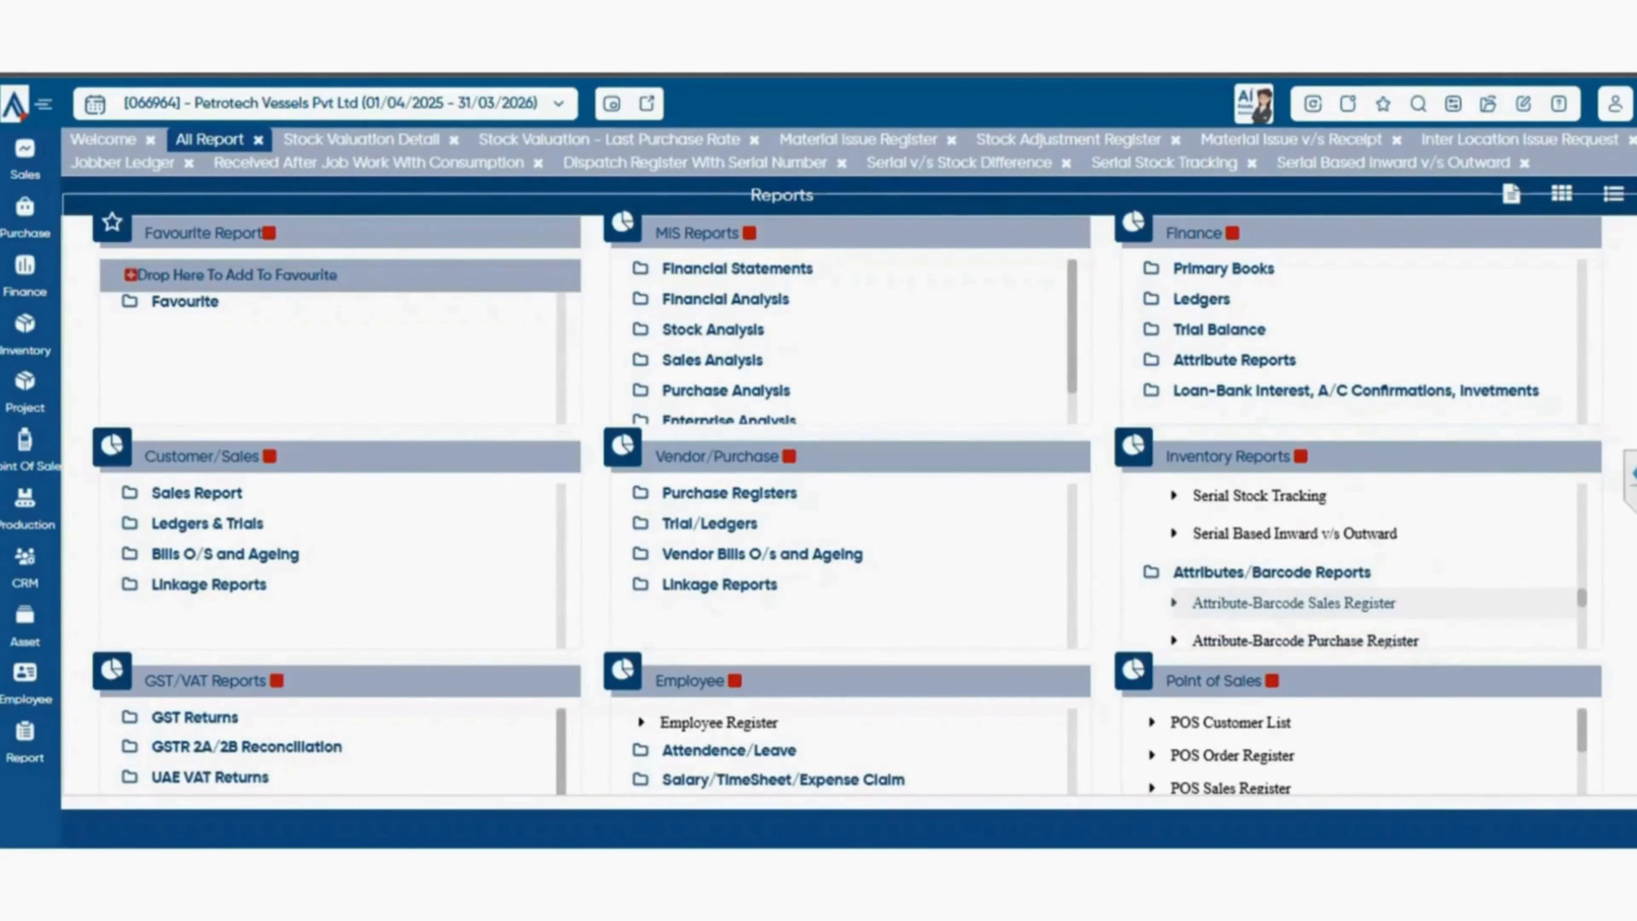
scroll(1315, 603, "down", 3)
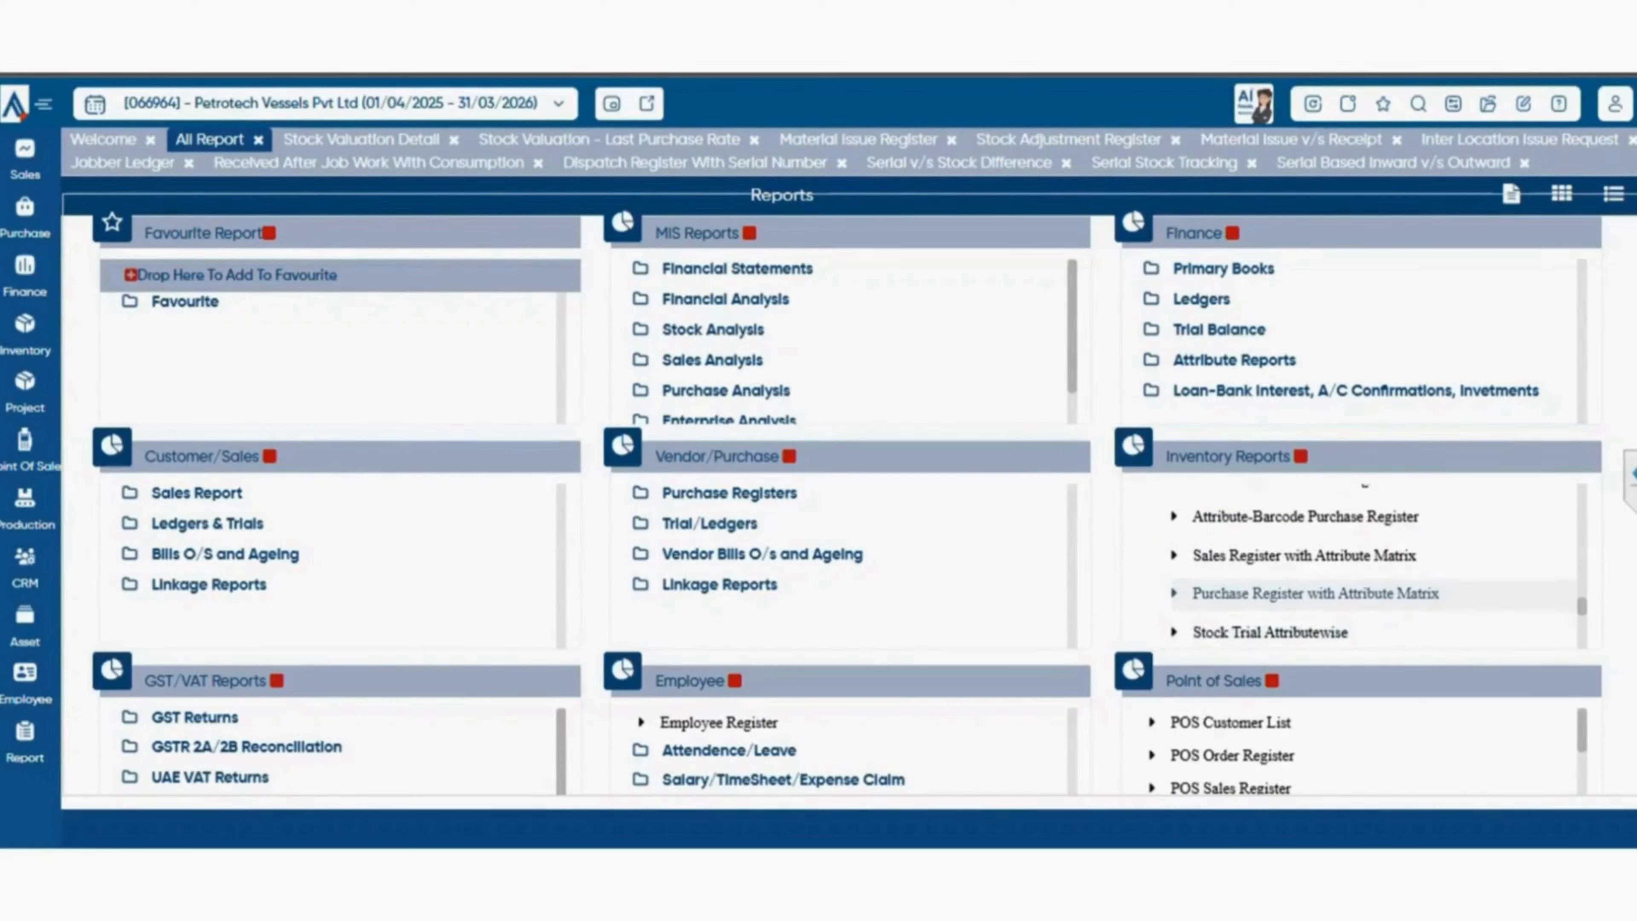
scroll(1315, 593, "down", 3)
scroll(1315, 593, "up", 3)
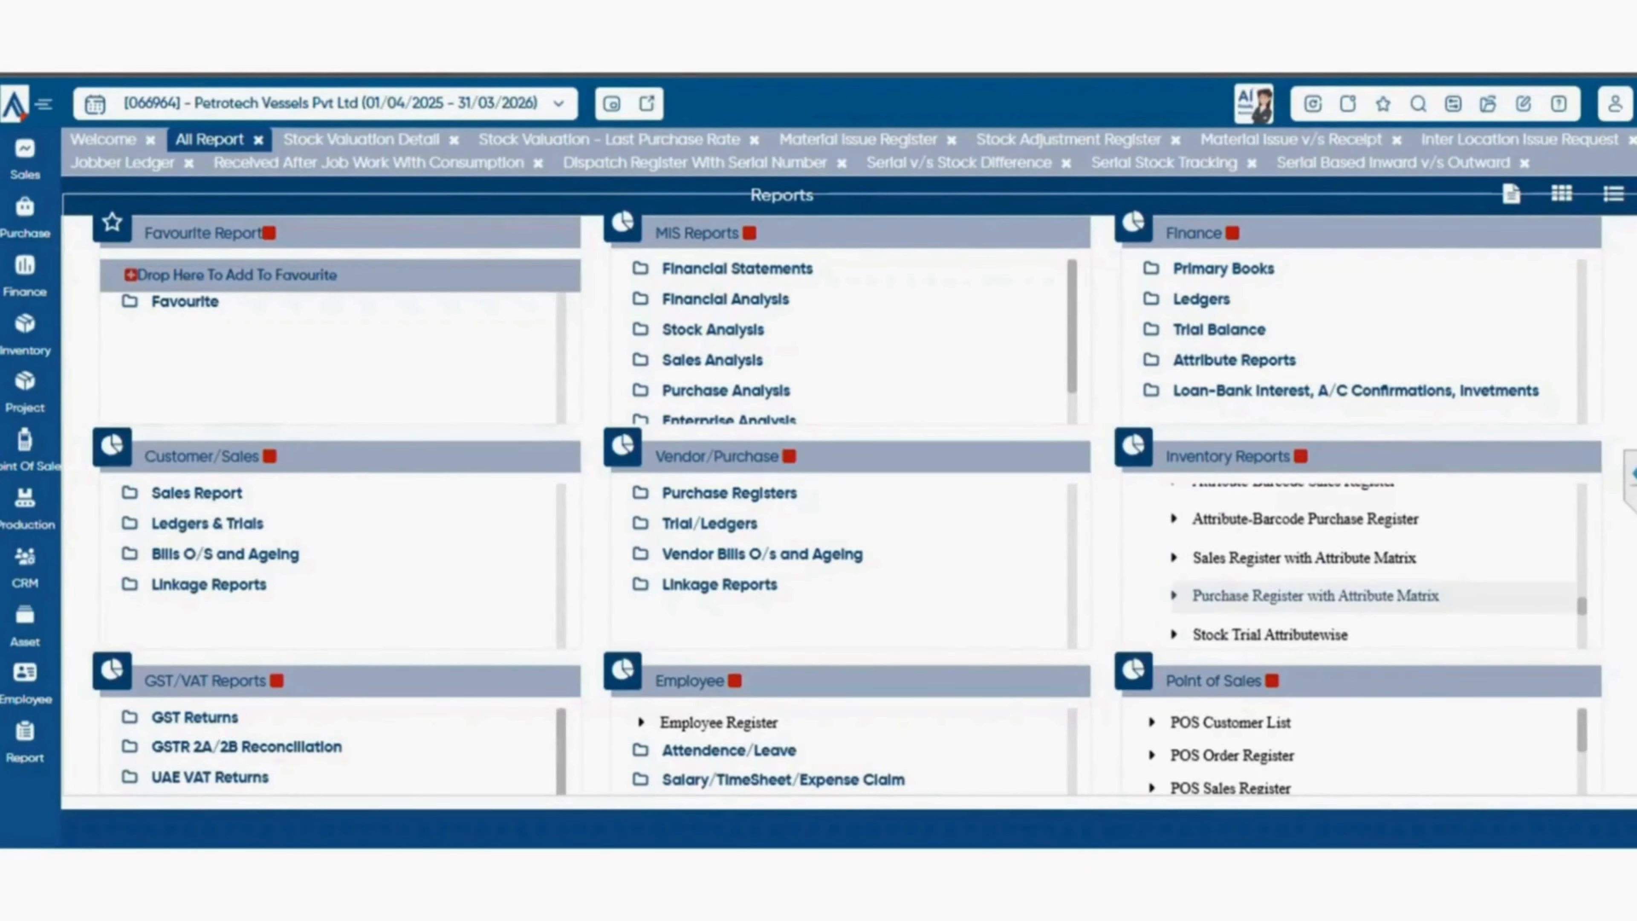
scroll(1314, 593, "down", 3)
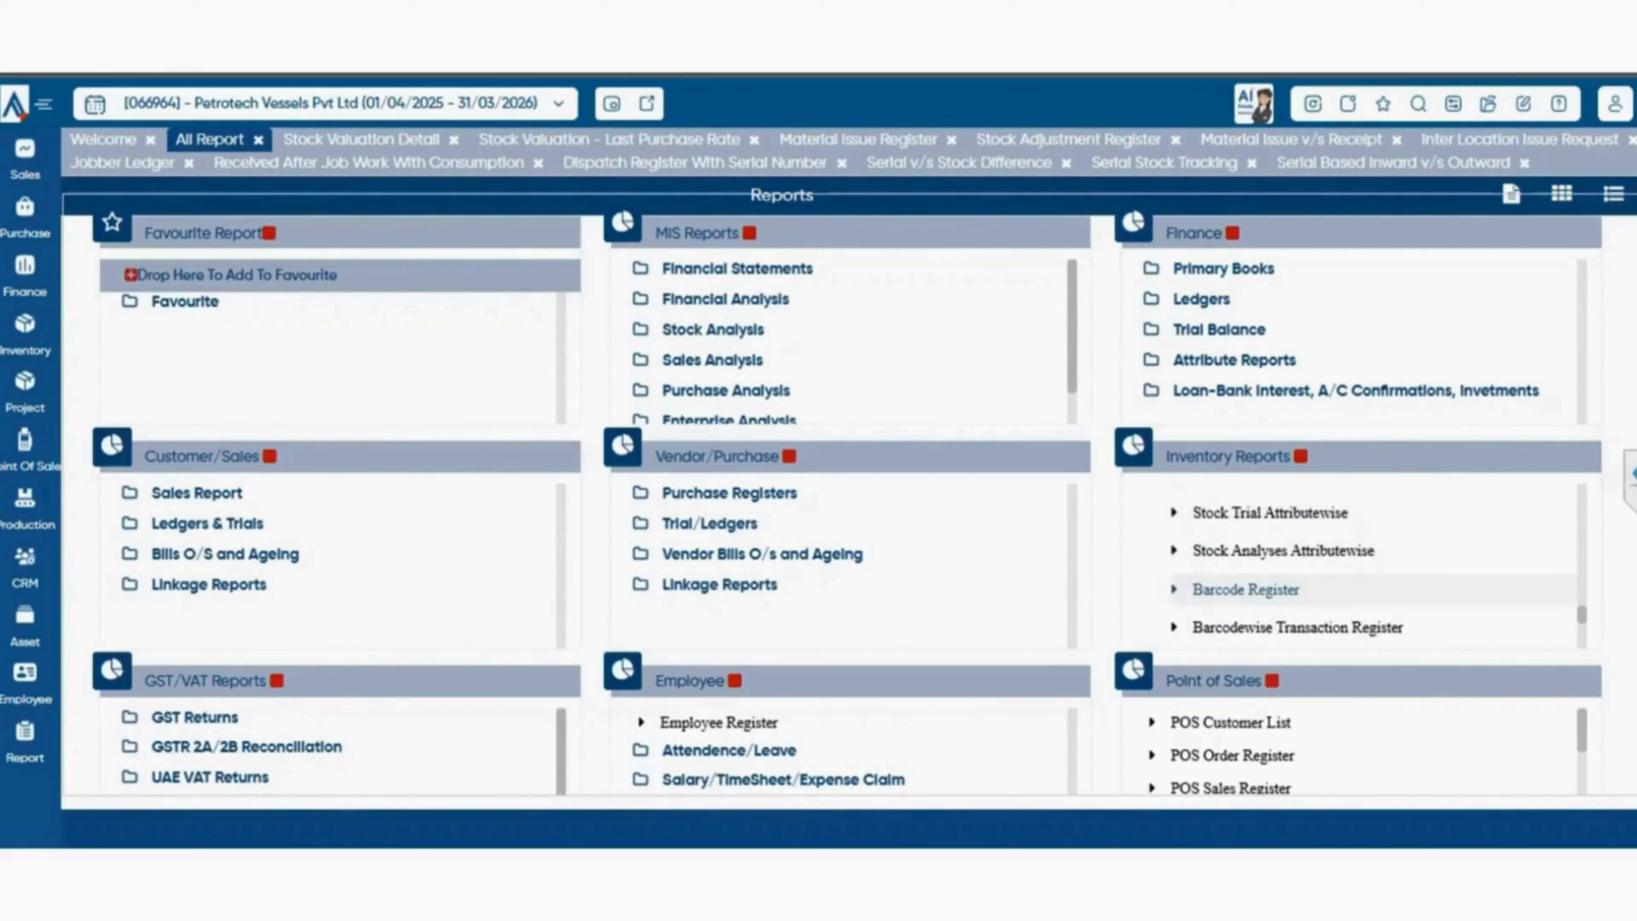
scroll(1282, 589, "down", 3)
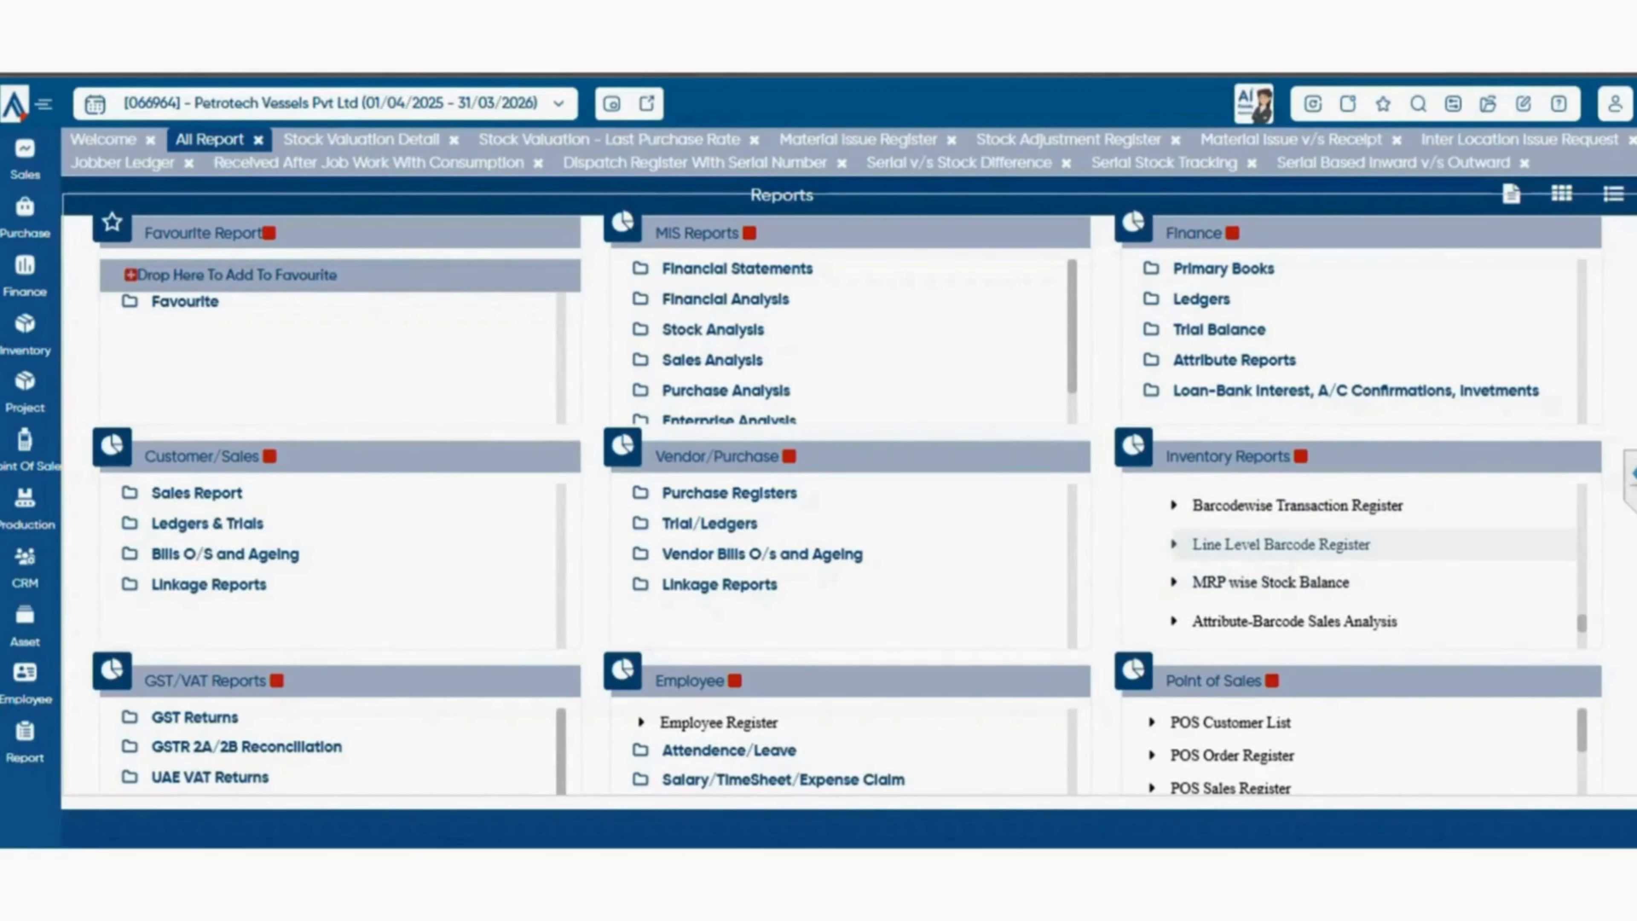
scroll(1283, 582, "down", 3)
scroll(1283, 583, "up", 3)
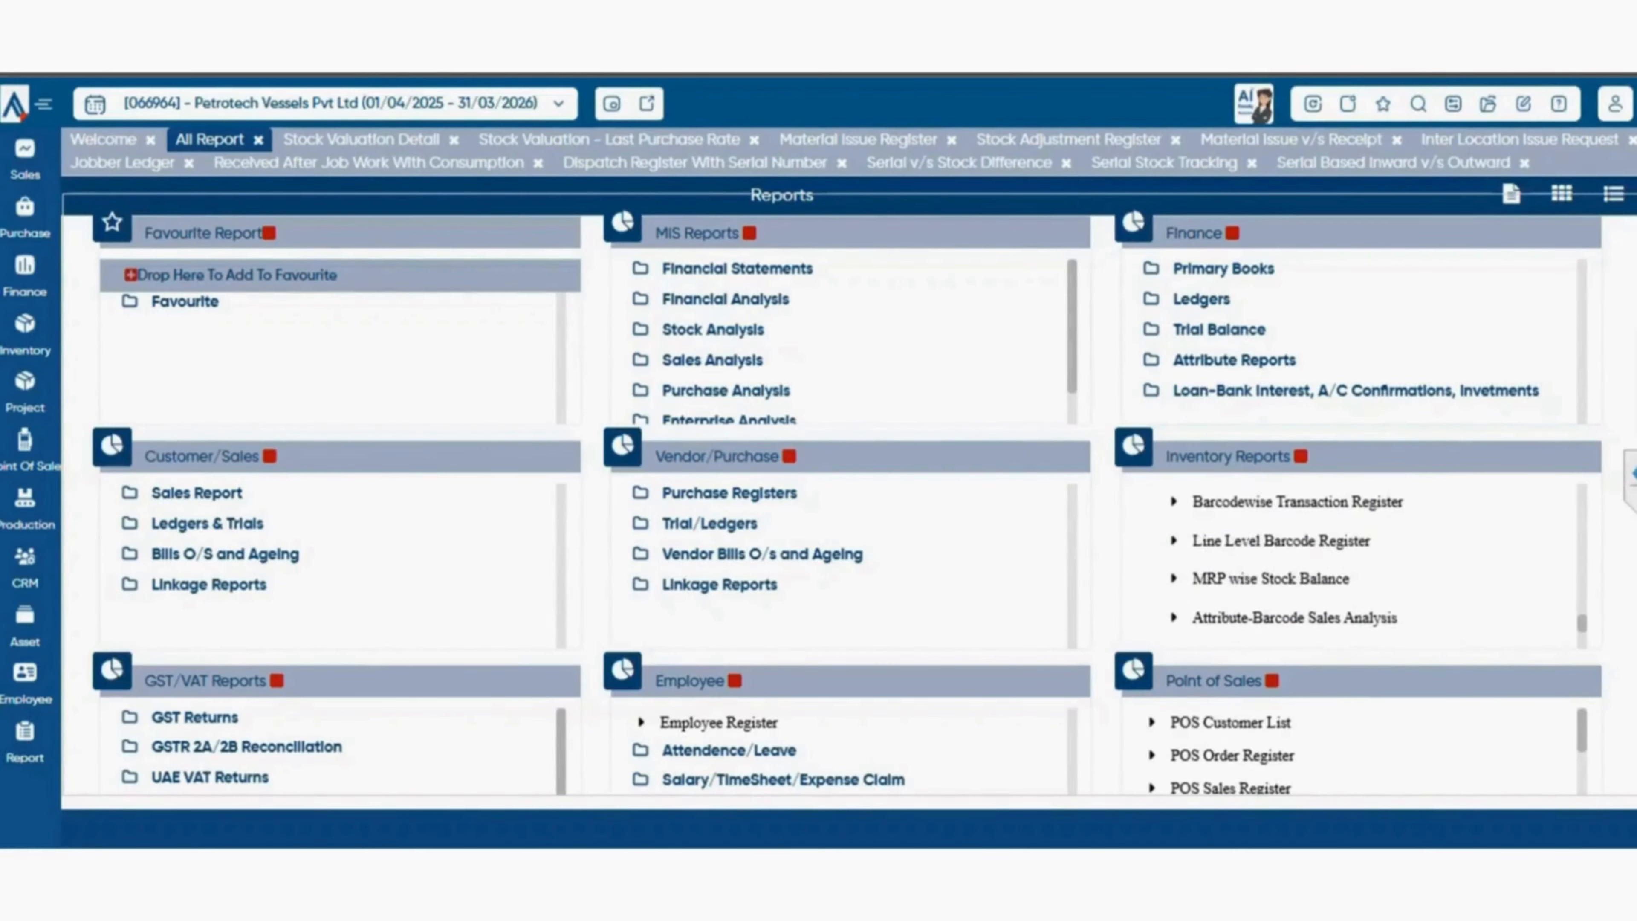
View the MRP wise Stock Balance and Stock Trial Attributewise-Warehouse Columnar reports, returning to the report catalogue after each.
left_click(1269, 582)
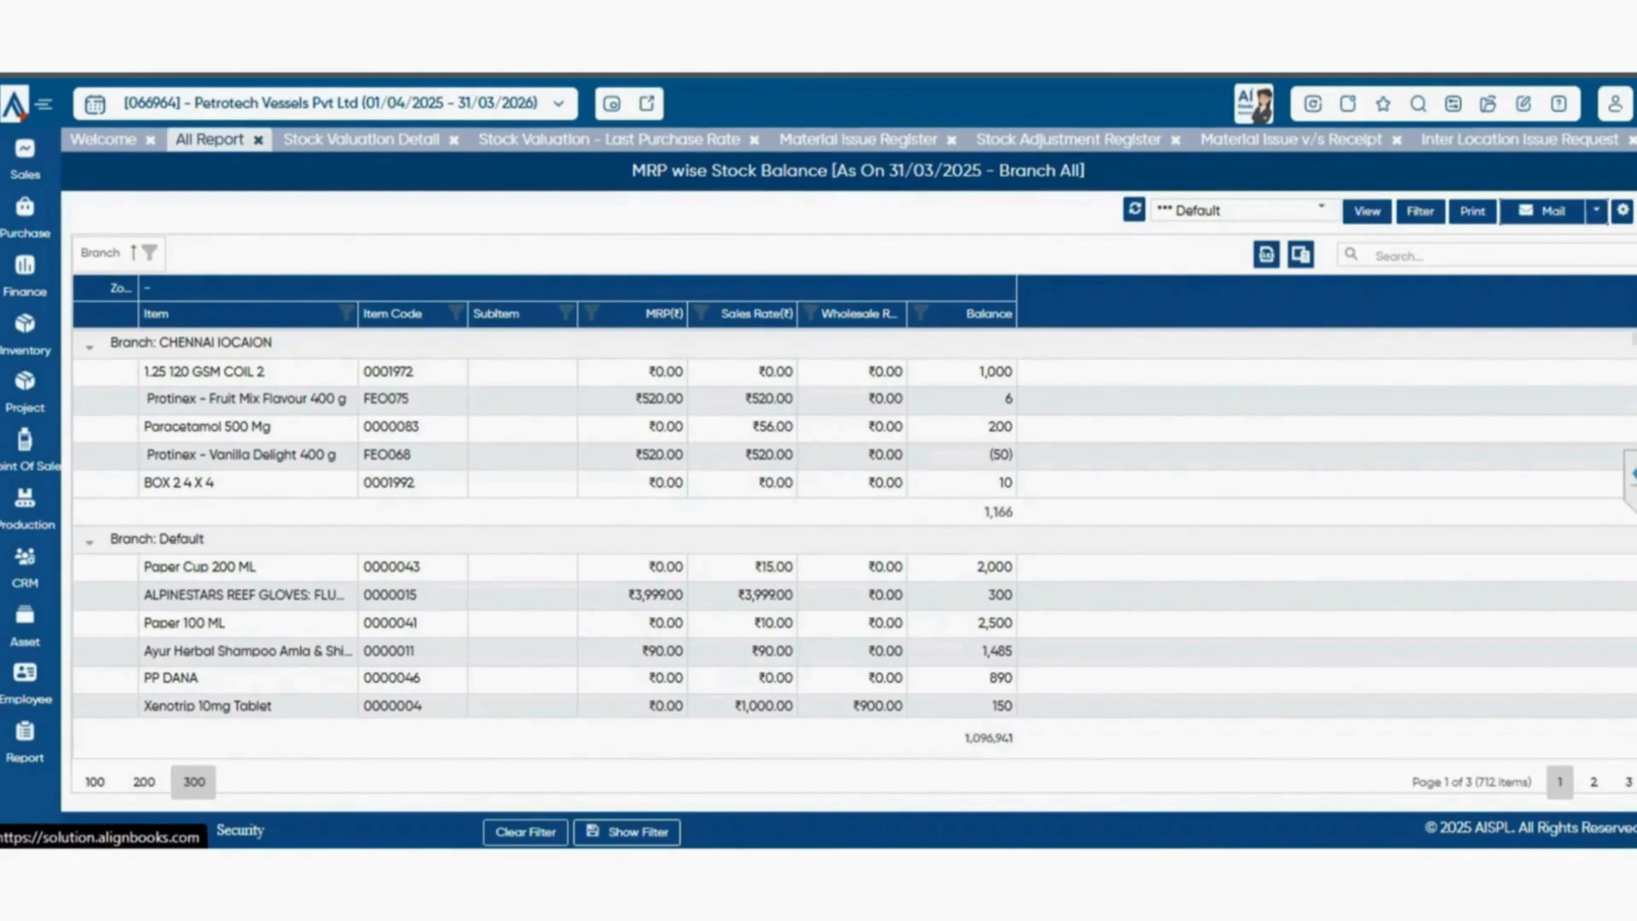
left_click(209, 140)
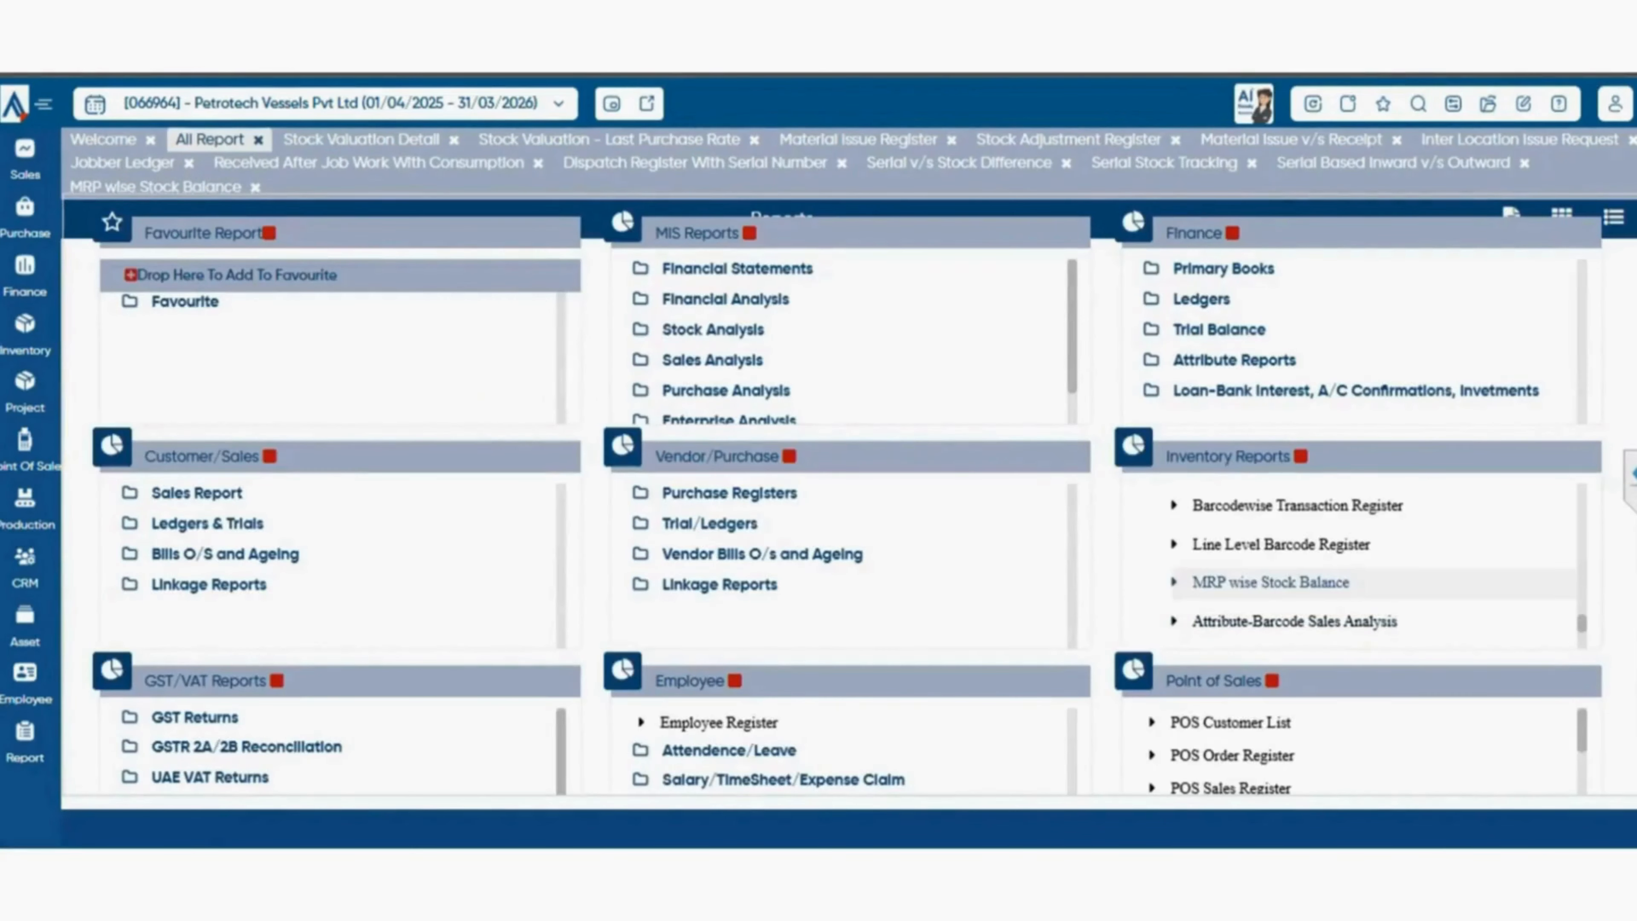
scroll(1354, 580, "down", 3)
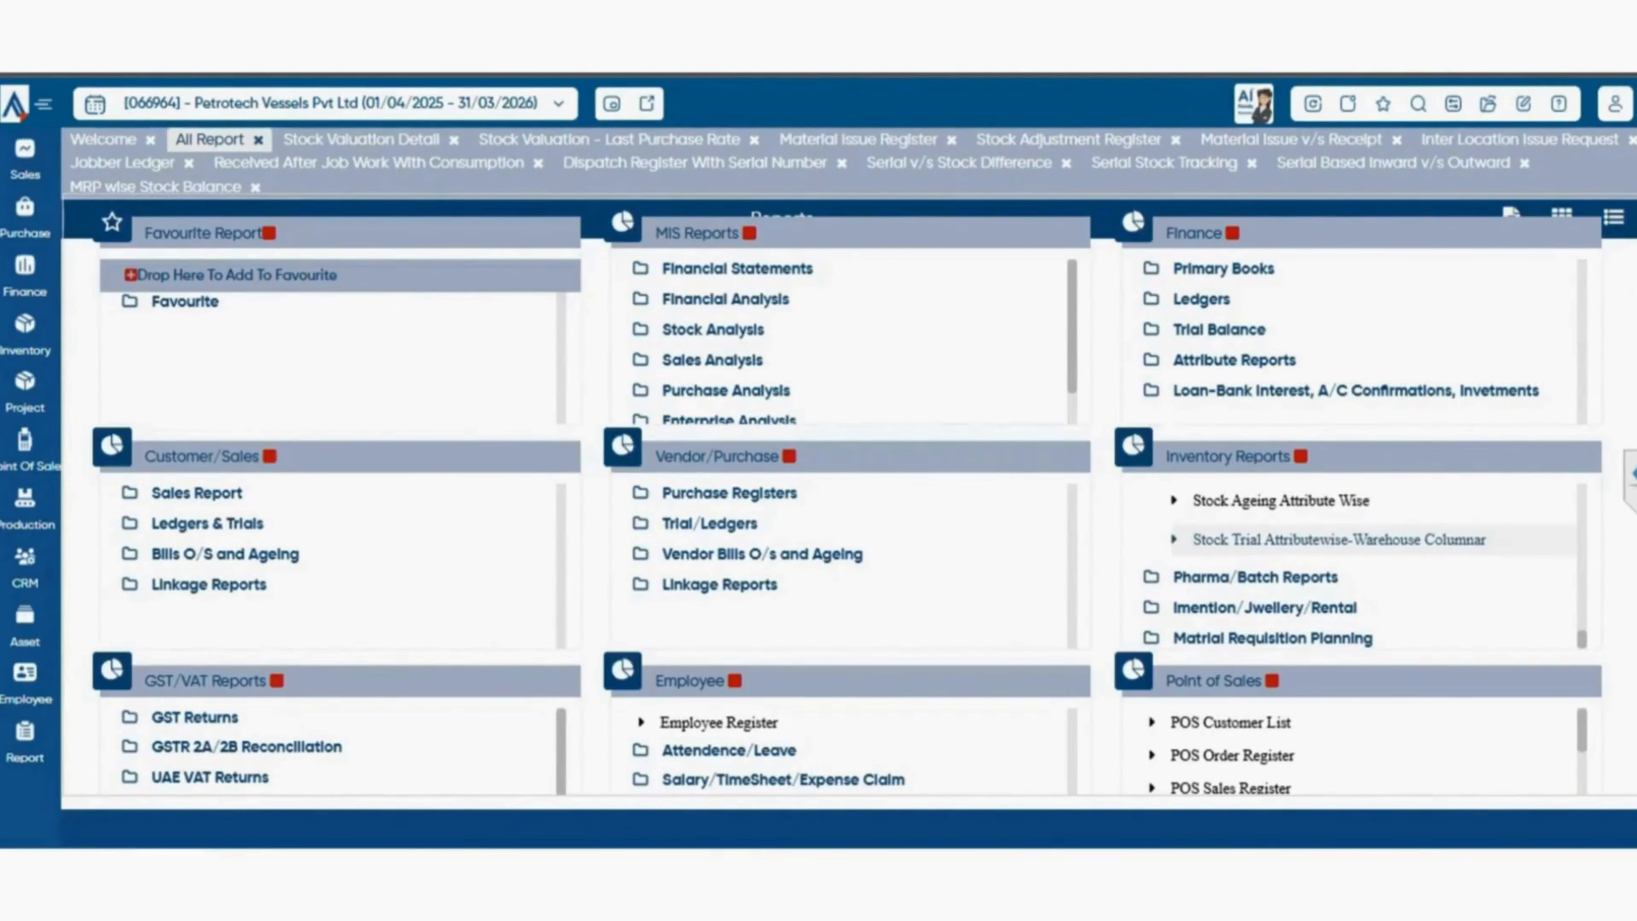
left_click(1338, 540)
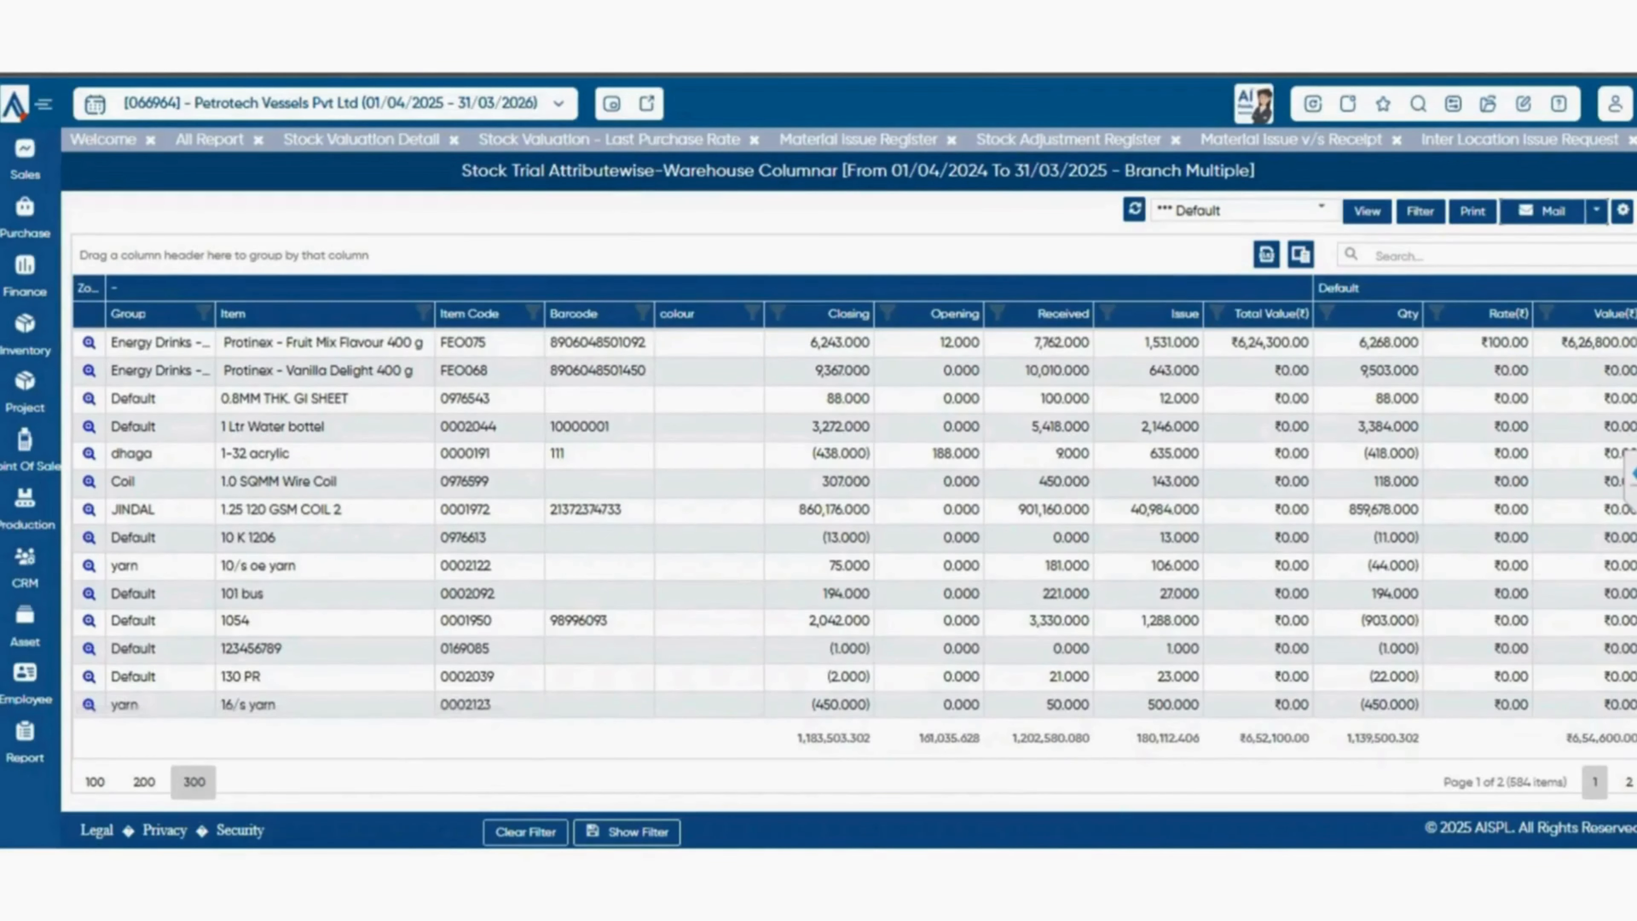
left_click(209, 139)
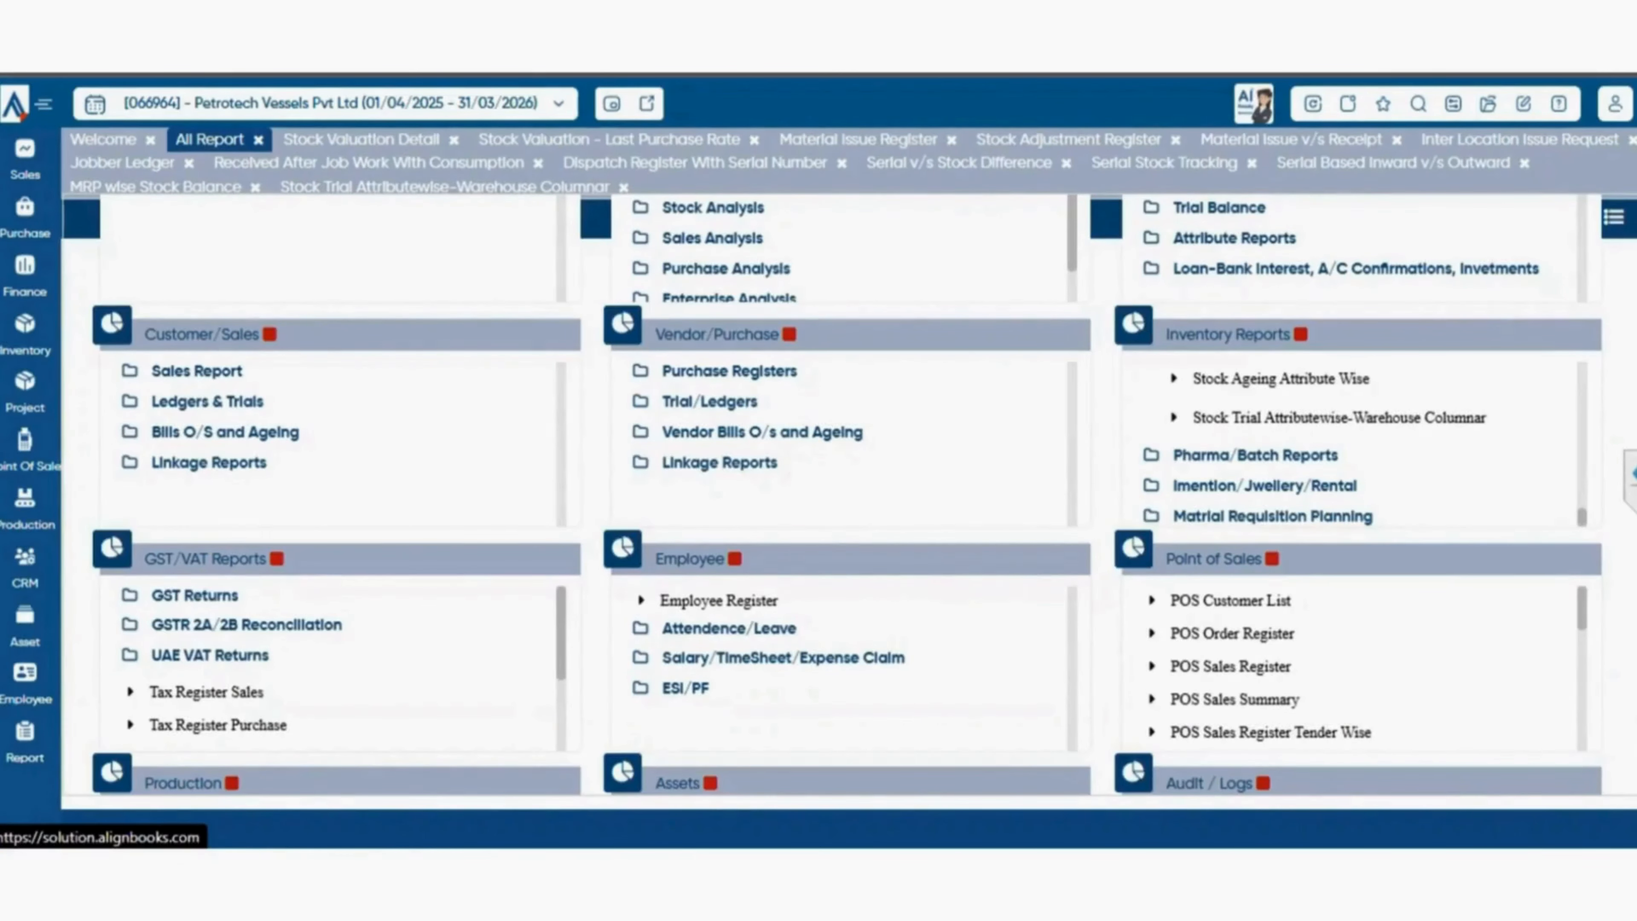
Expand the Pharma/Batch Reports group, view the Batch Stock Tracking report, and return to the report catalogue.
left_click(1254, 455)
scroll(1283, 454, "down", 1)
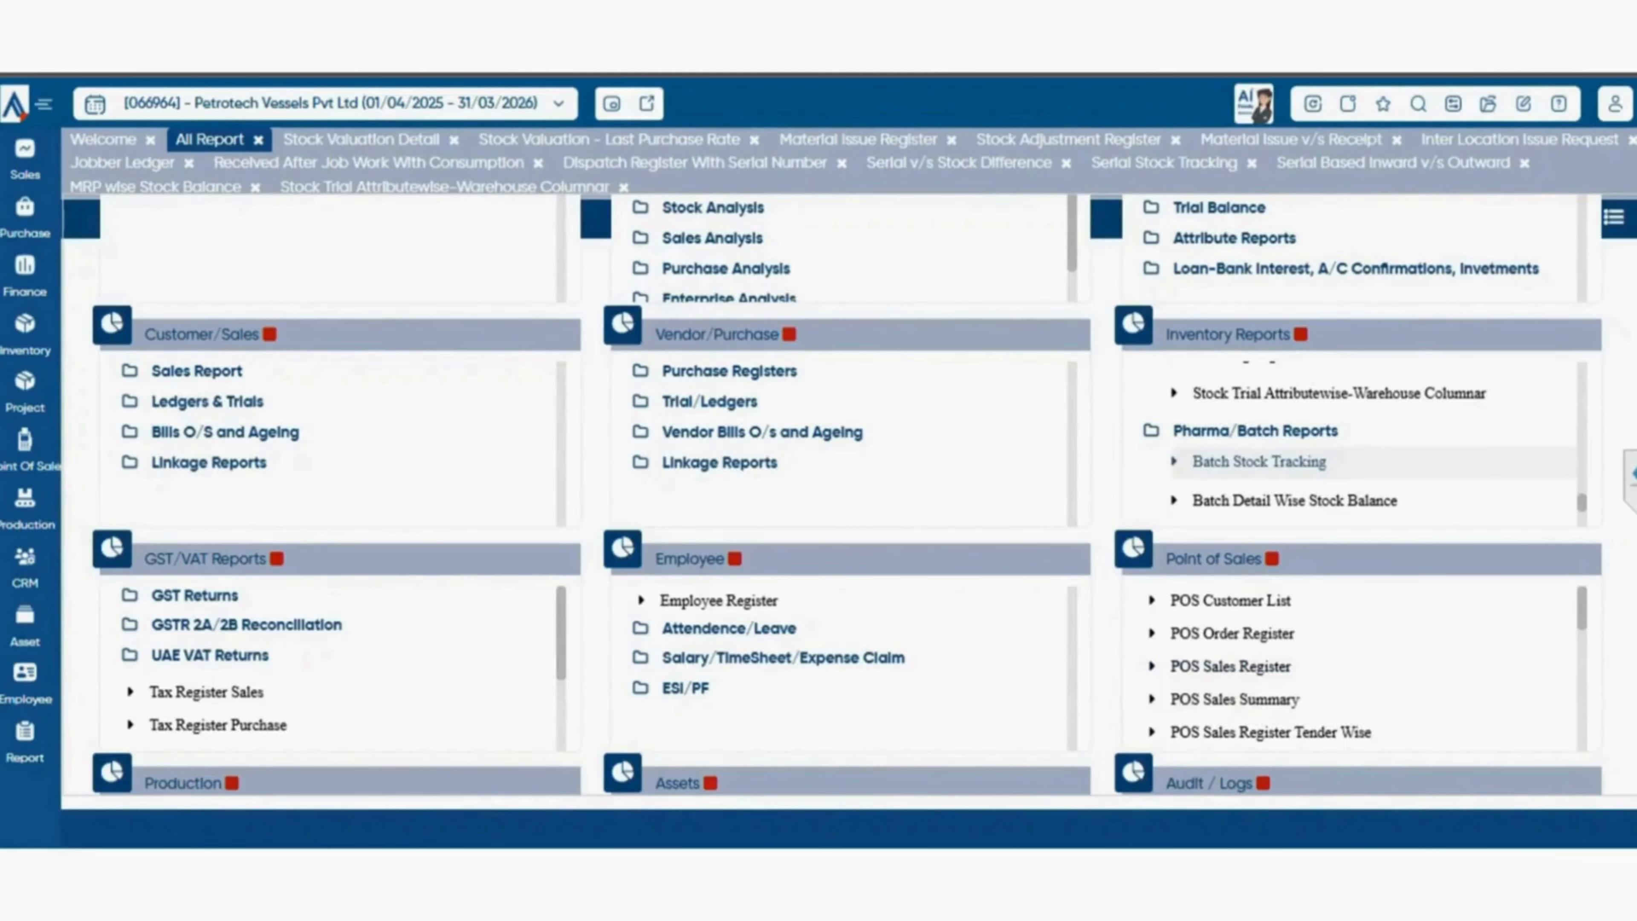
left_click(1259, 461)
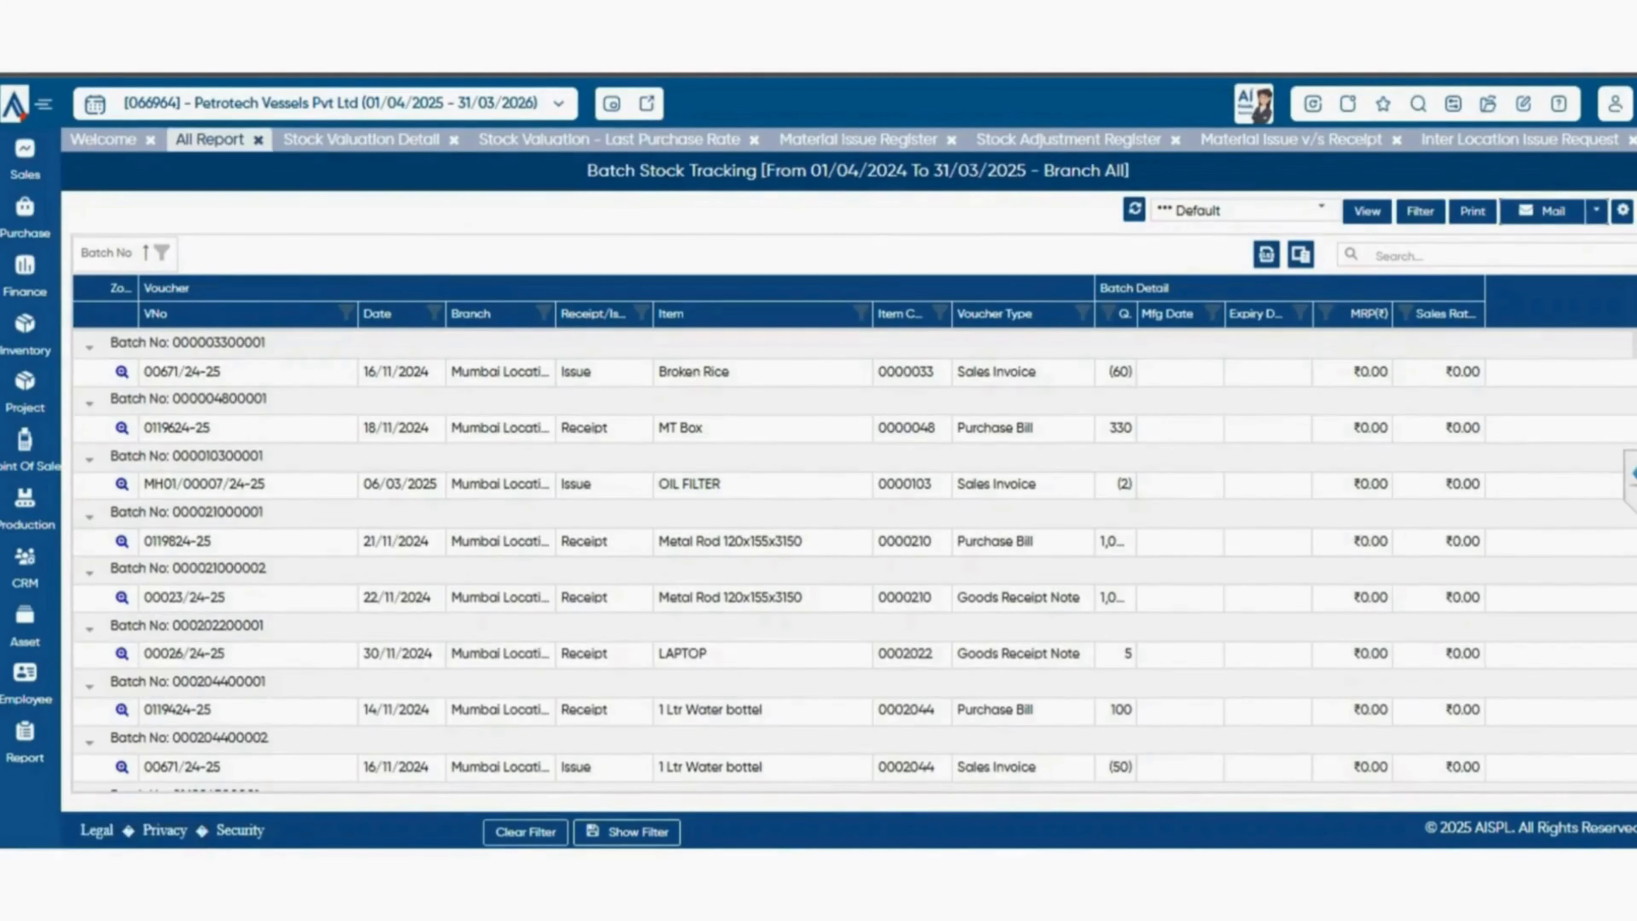
left_click(210, 139)
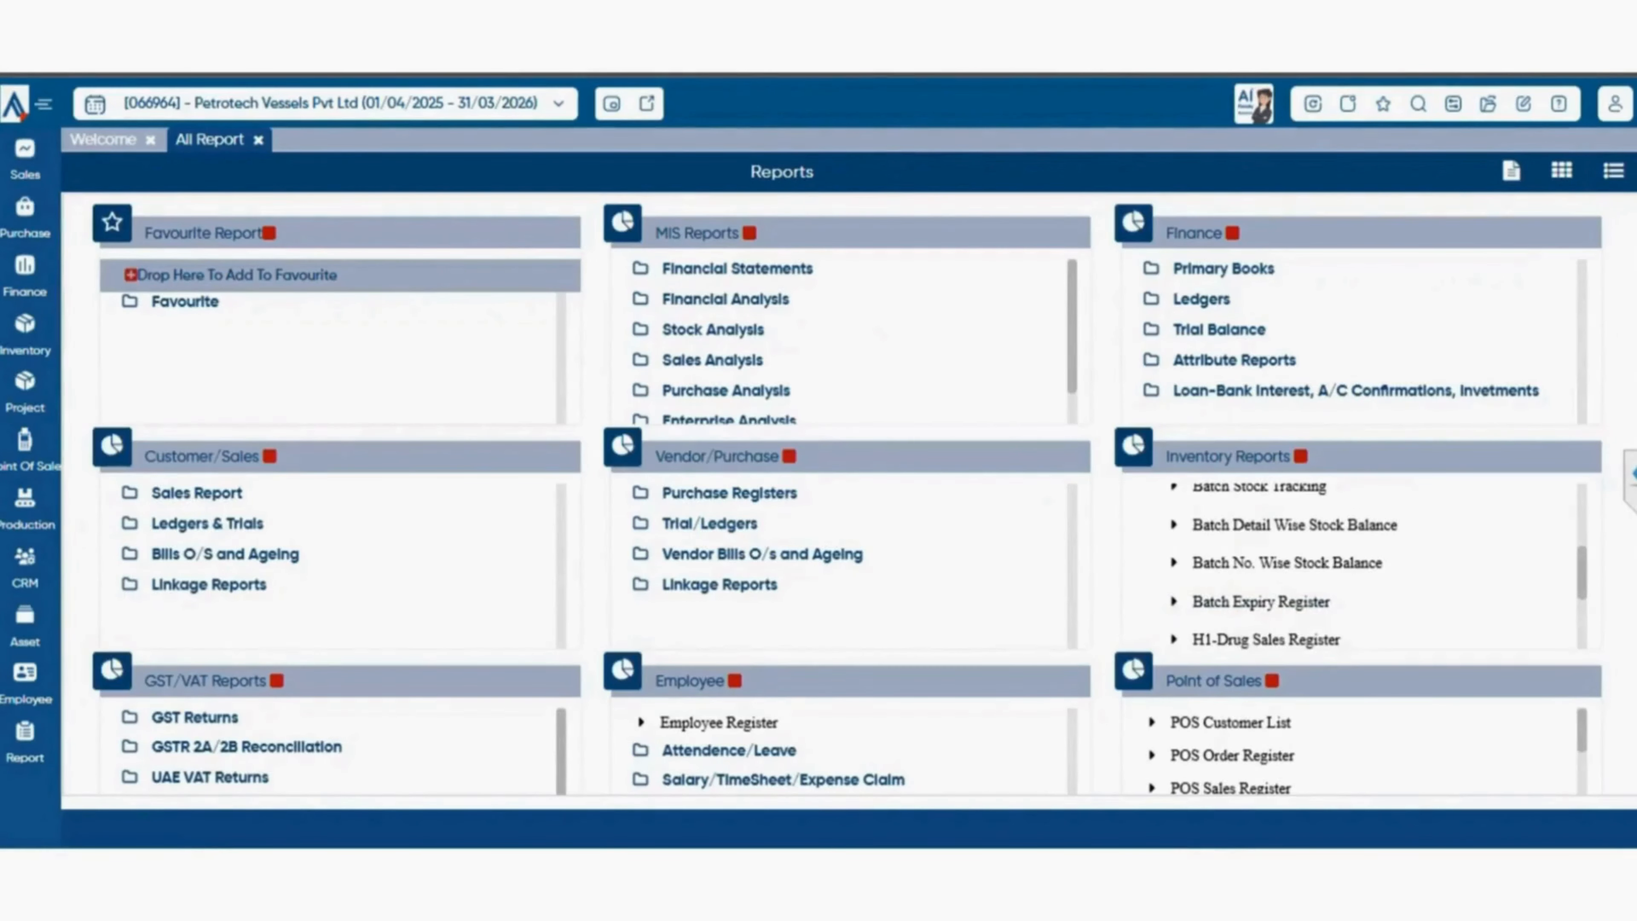
View the Batch Detail Wise Stock Balance and Batch No. Wise Stock Balance reports, returning to the report catalogue after each.
left_click(1294, 524)
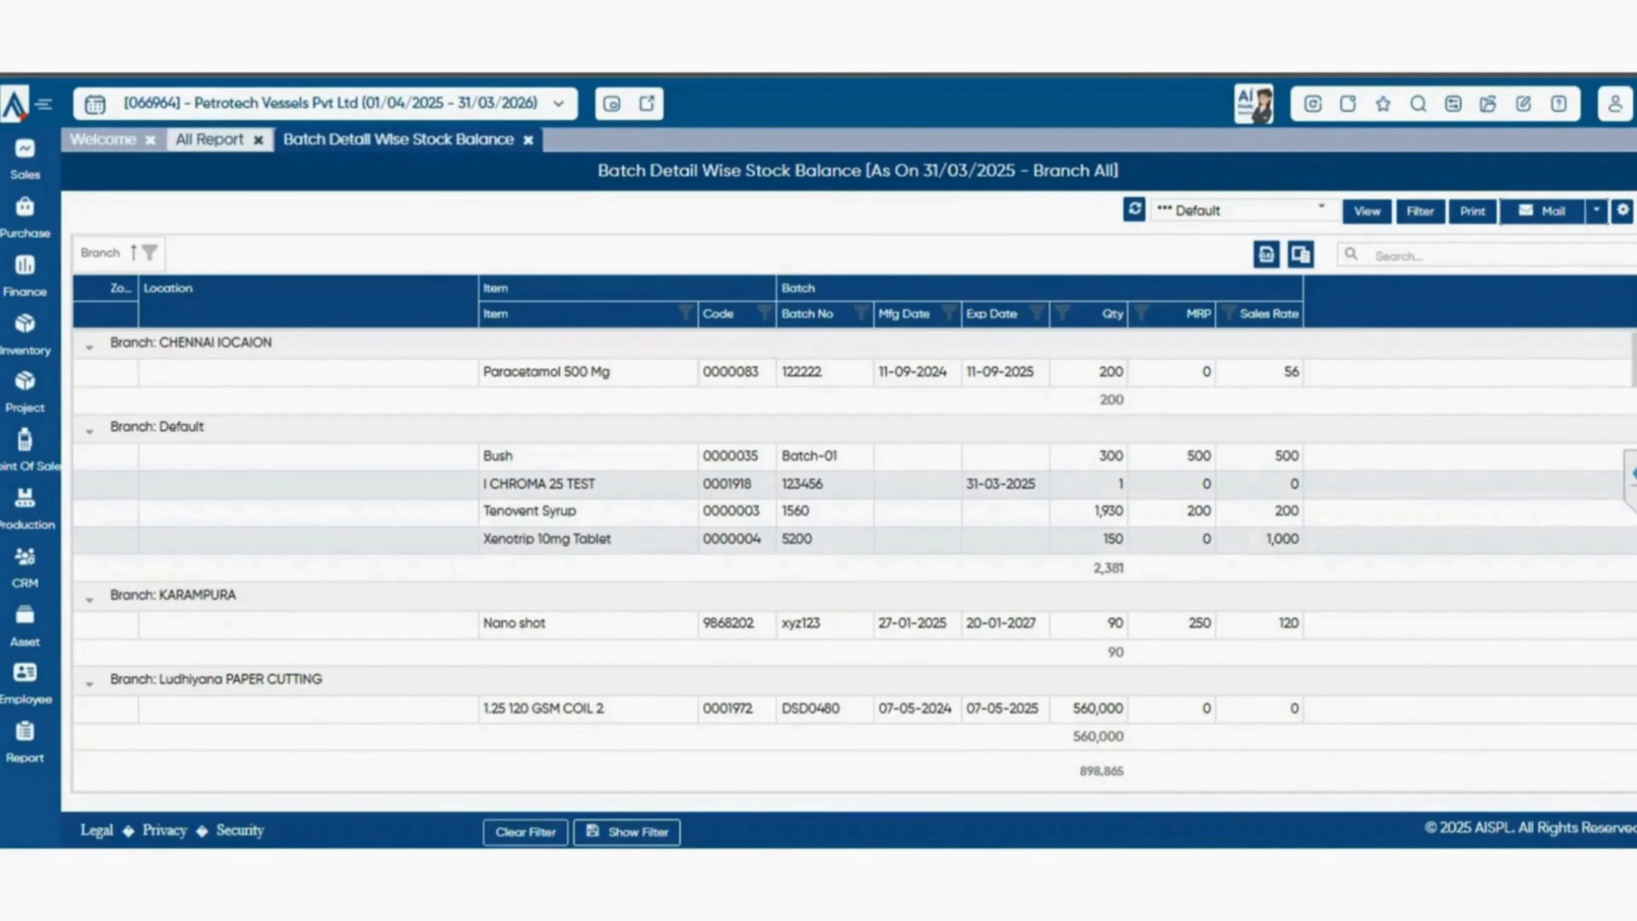
left_click(209, 139)
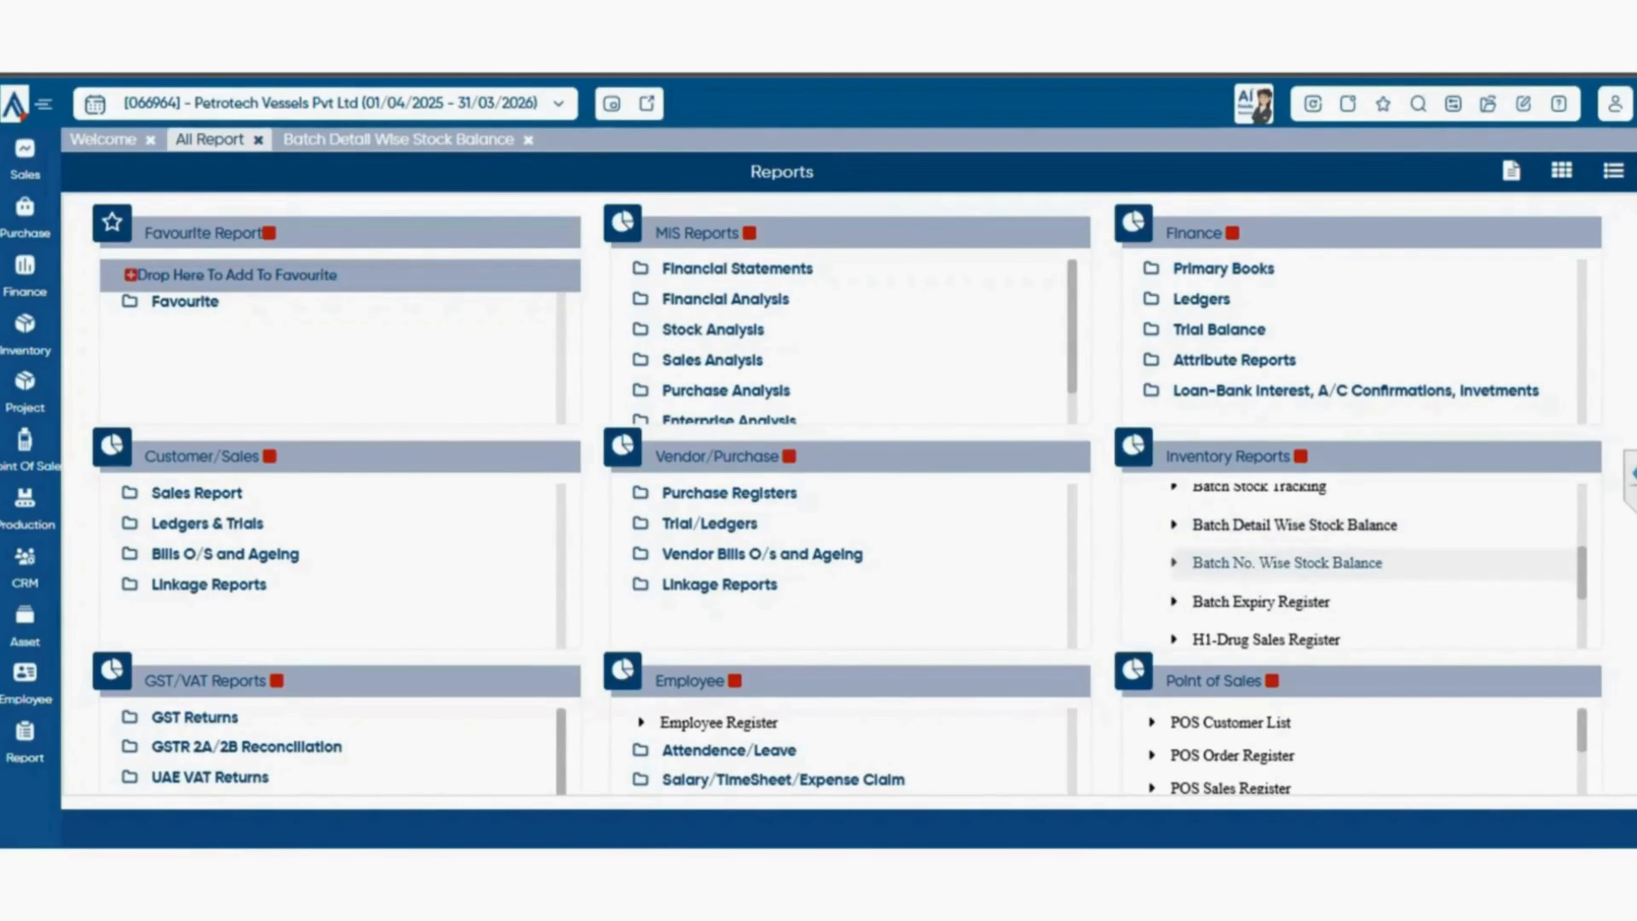
left_click(1288, 564)
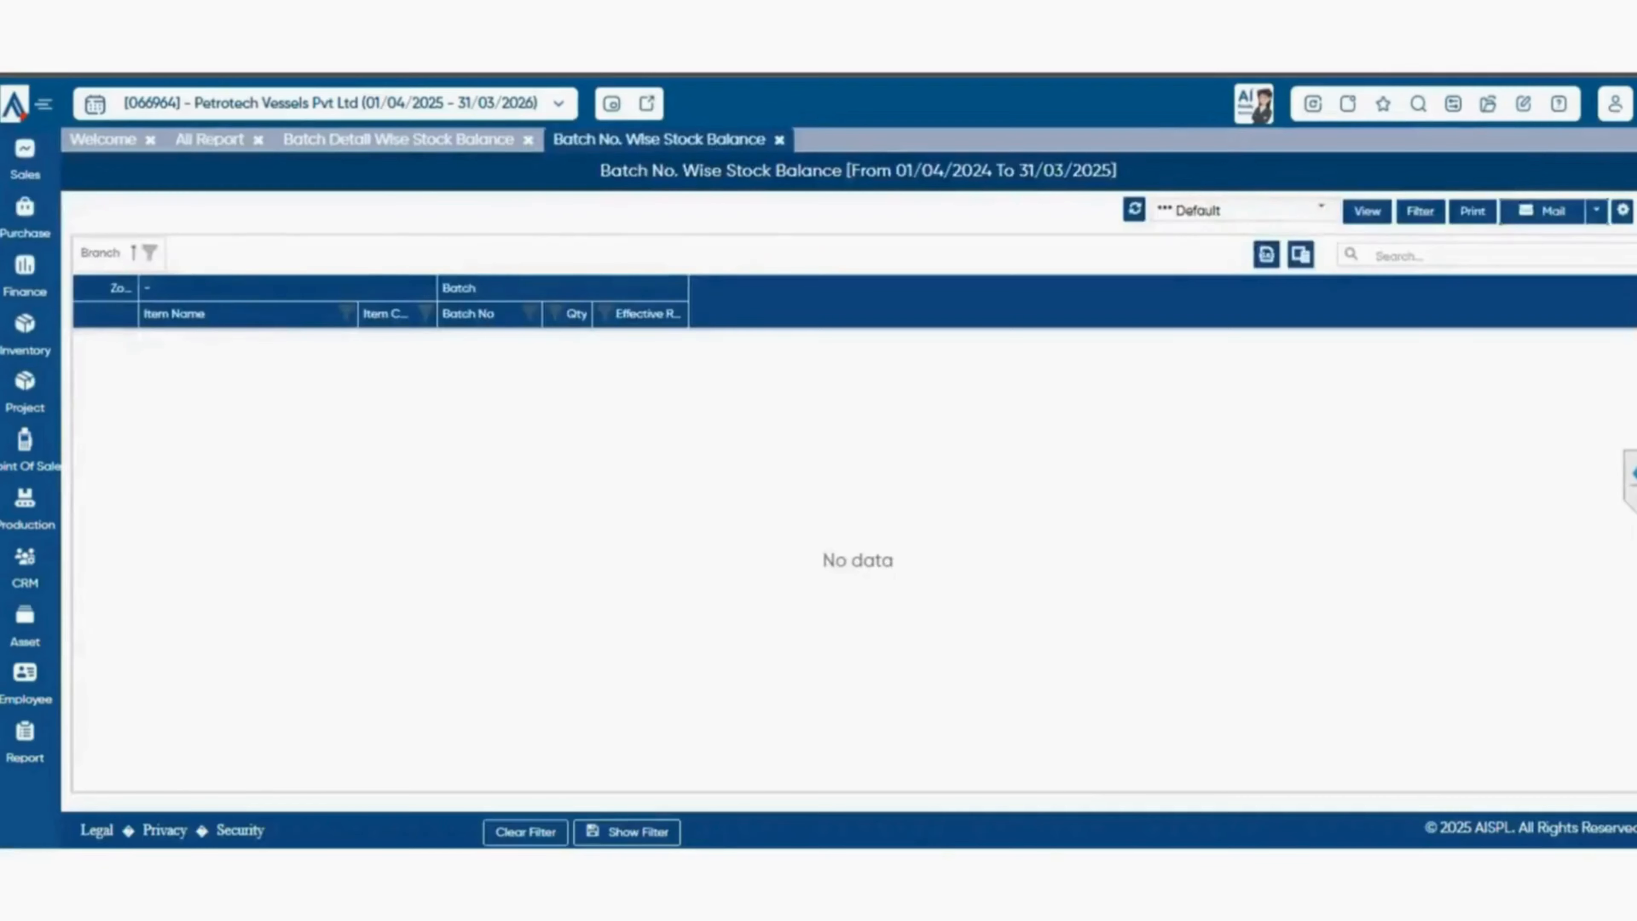
left_click(210, 140)
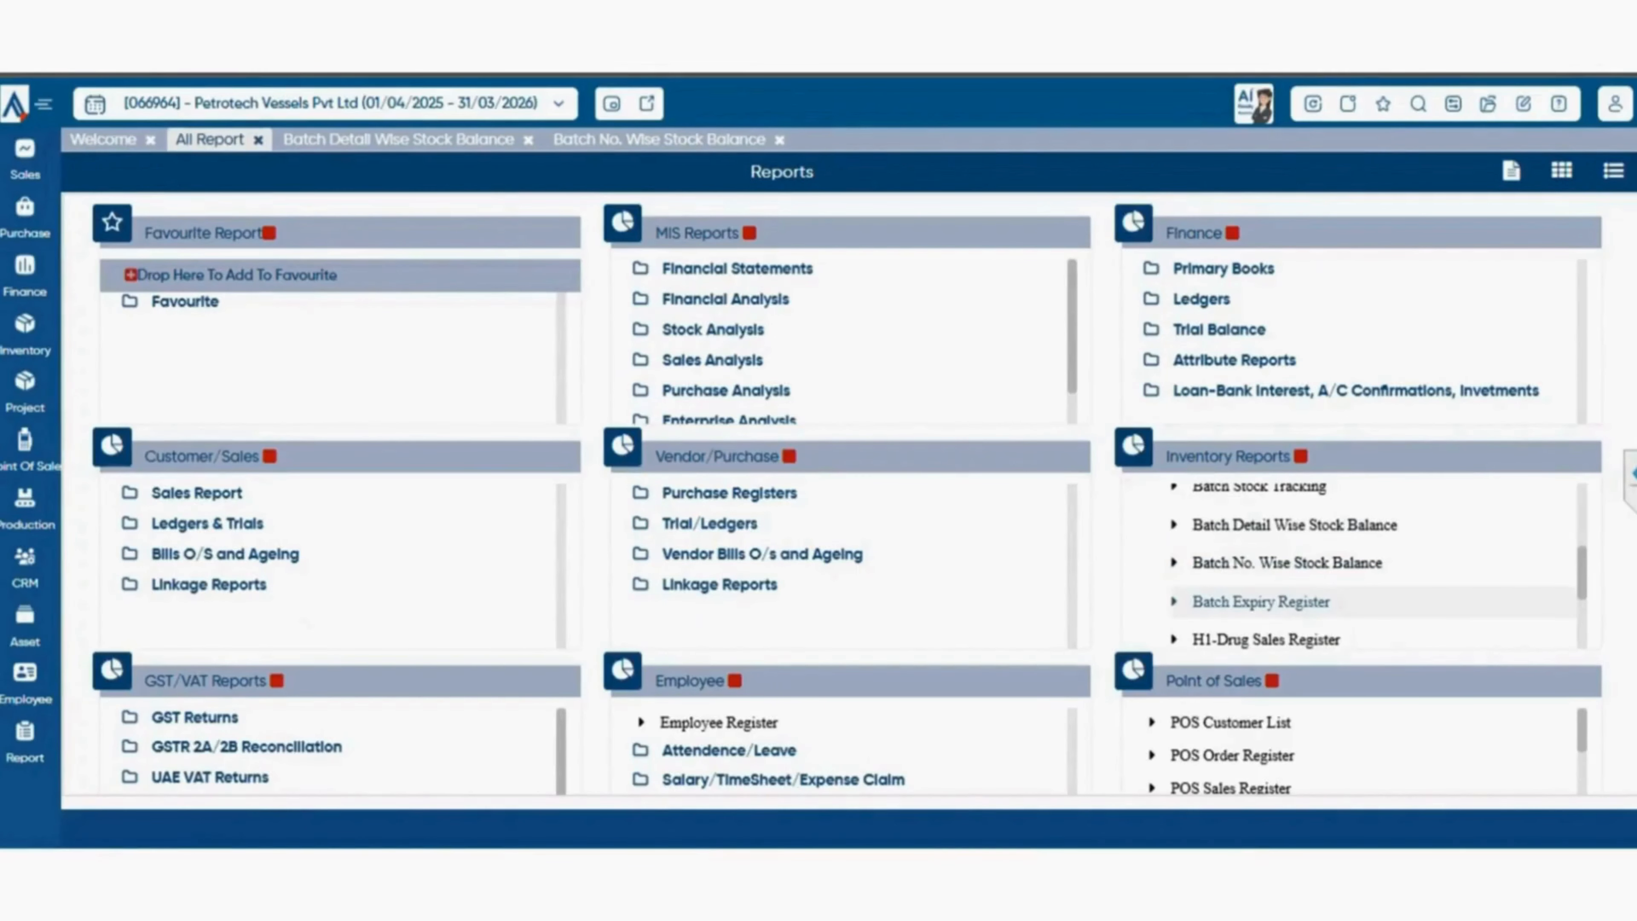
From the pharma and batch reports, open the Batch Expiry Register and go back to the report catalogue.
scroll(1373, 566, "down", 2)
scroll(1373, 566, "up", 2)
left_click(1261, 602)
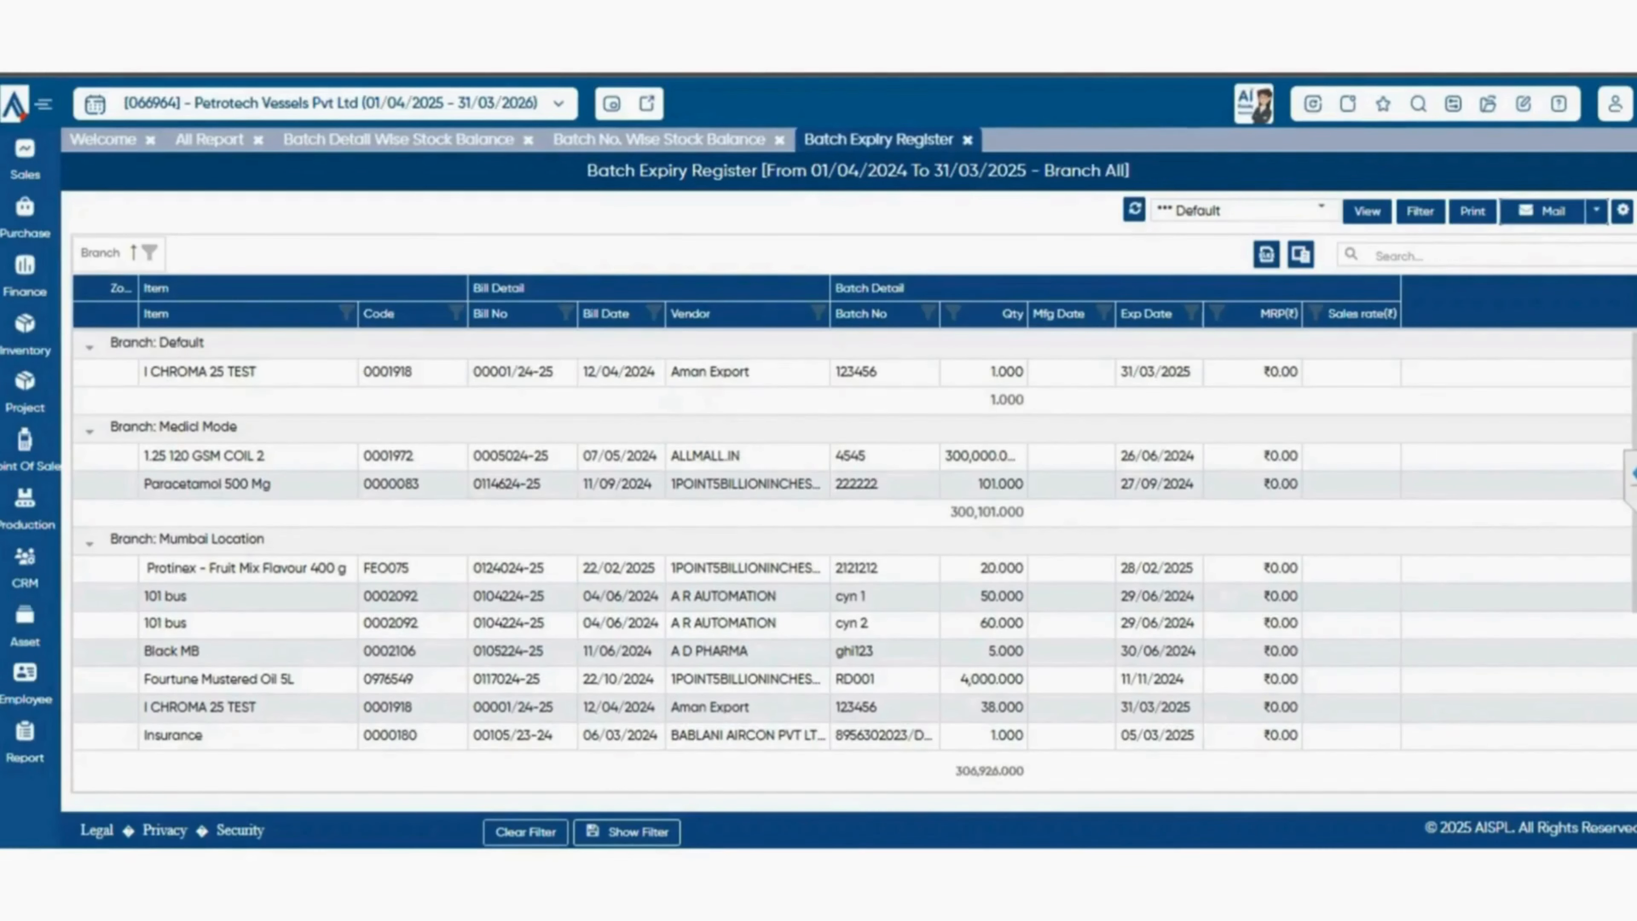
left_click(210, 139)
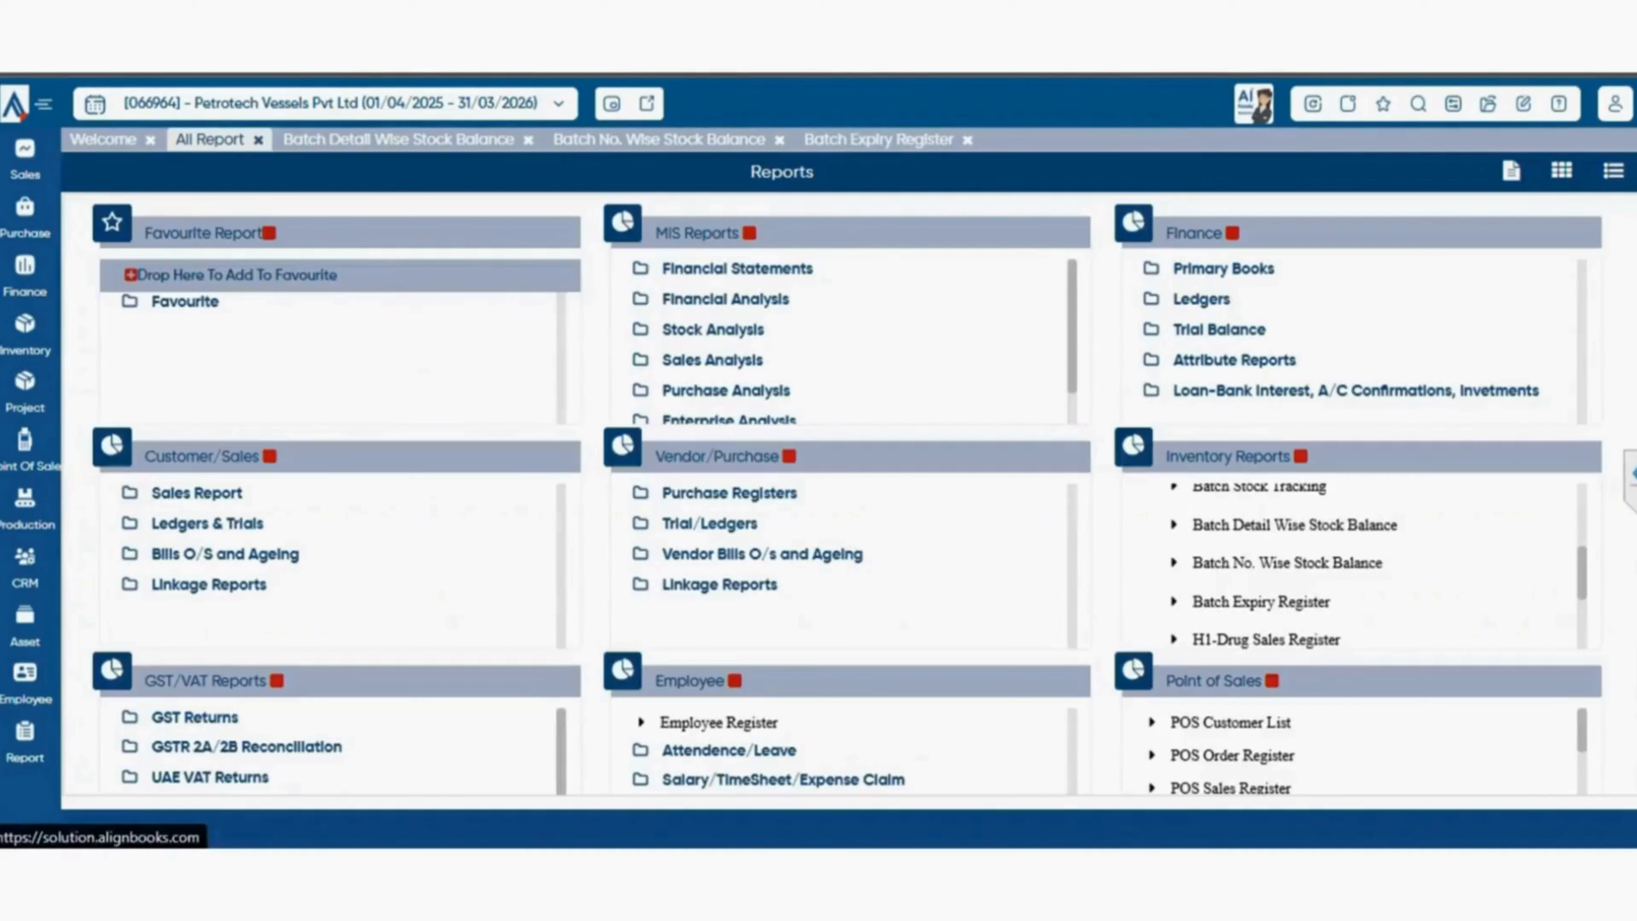
View the Batch Wise Profitabilty and Pharma Stock reports, returning to the report catalogue after each.
scroll(1353, 561, "down", 3)
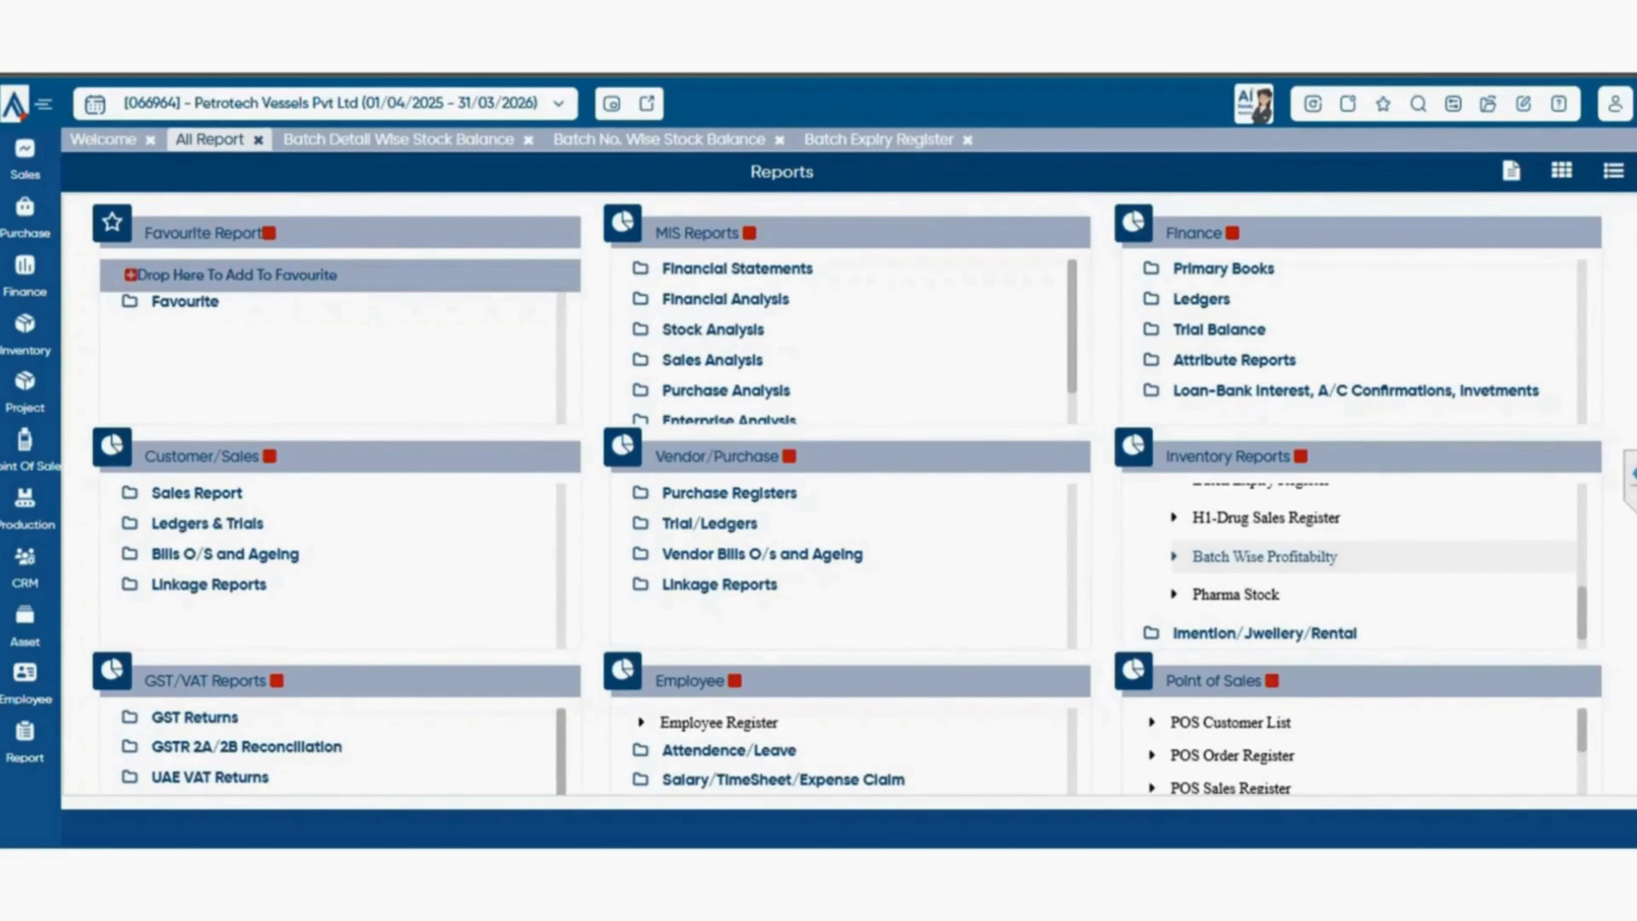
left_click(1264, 556)
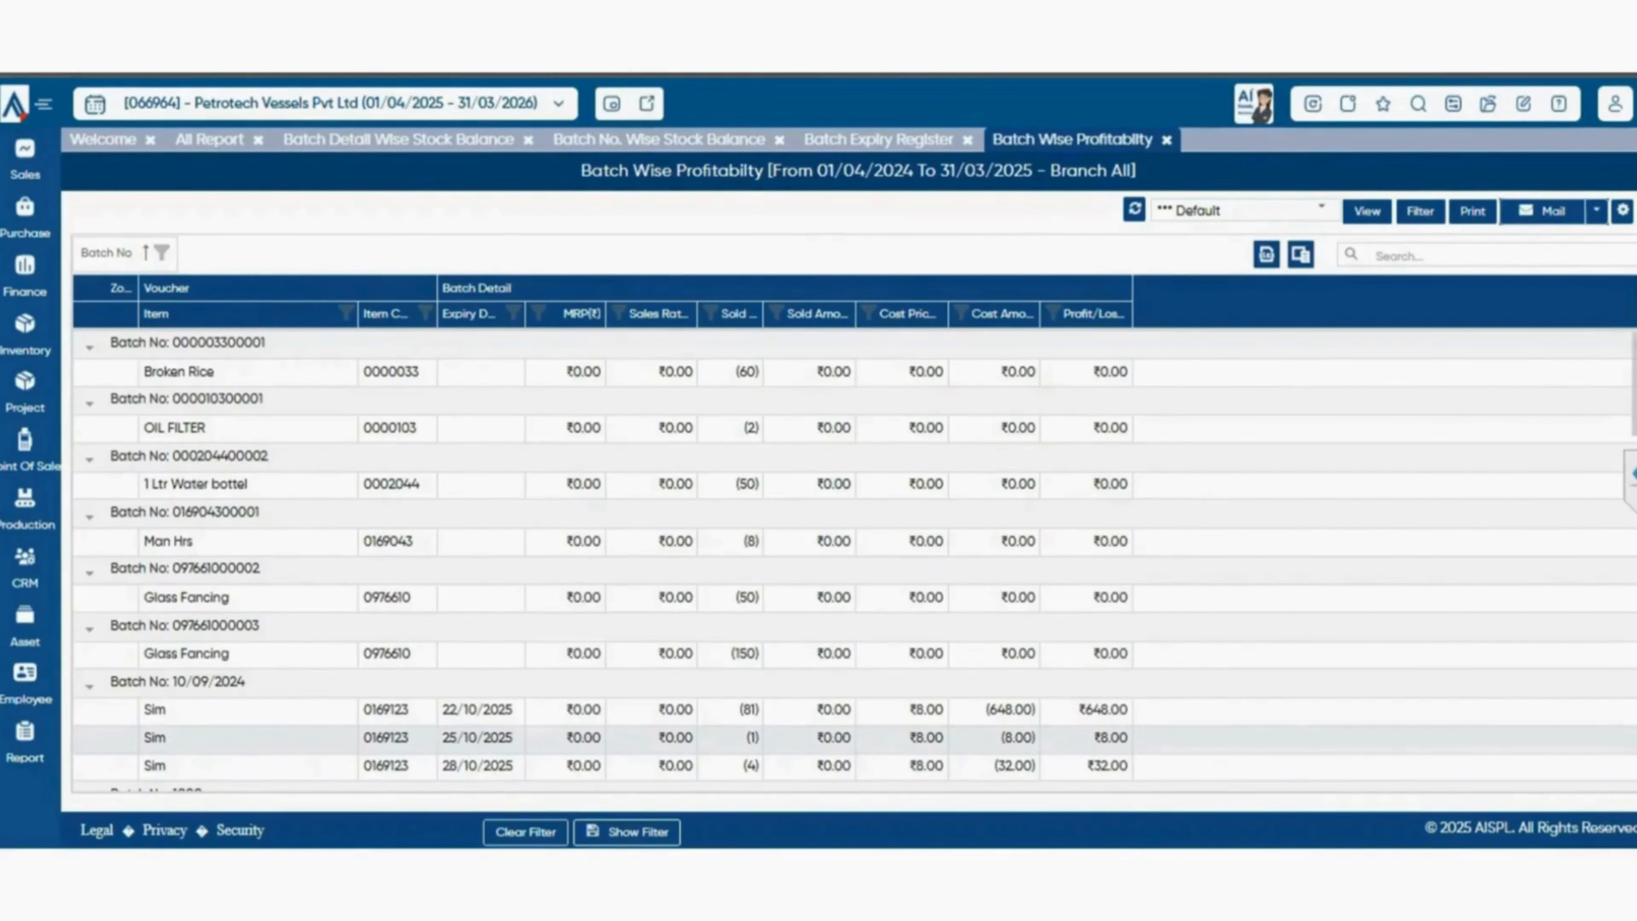
left_click(209, 139)
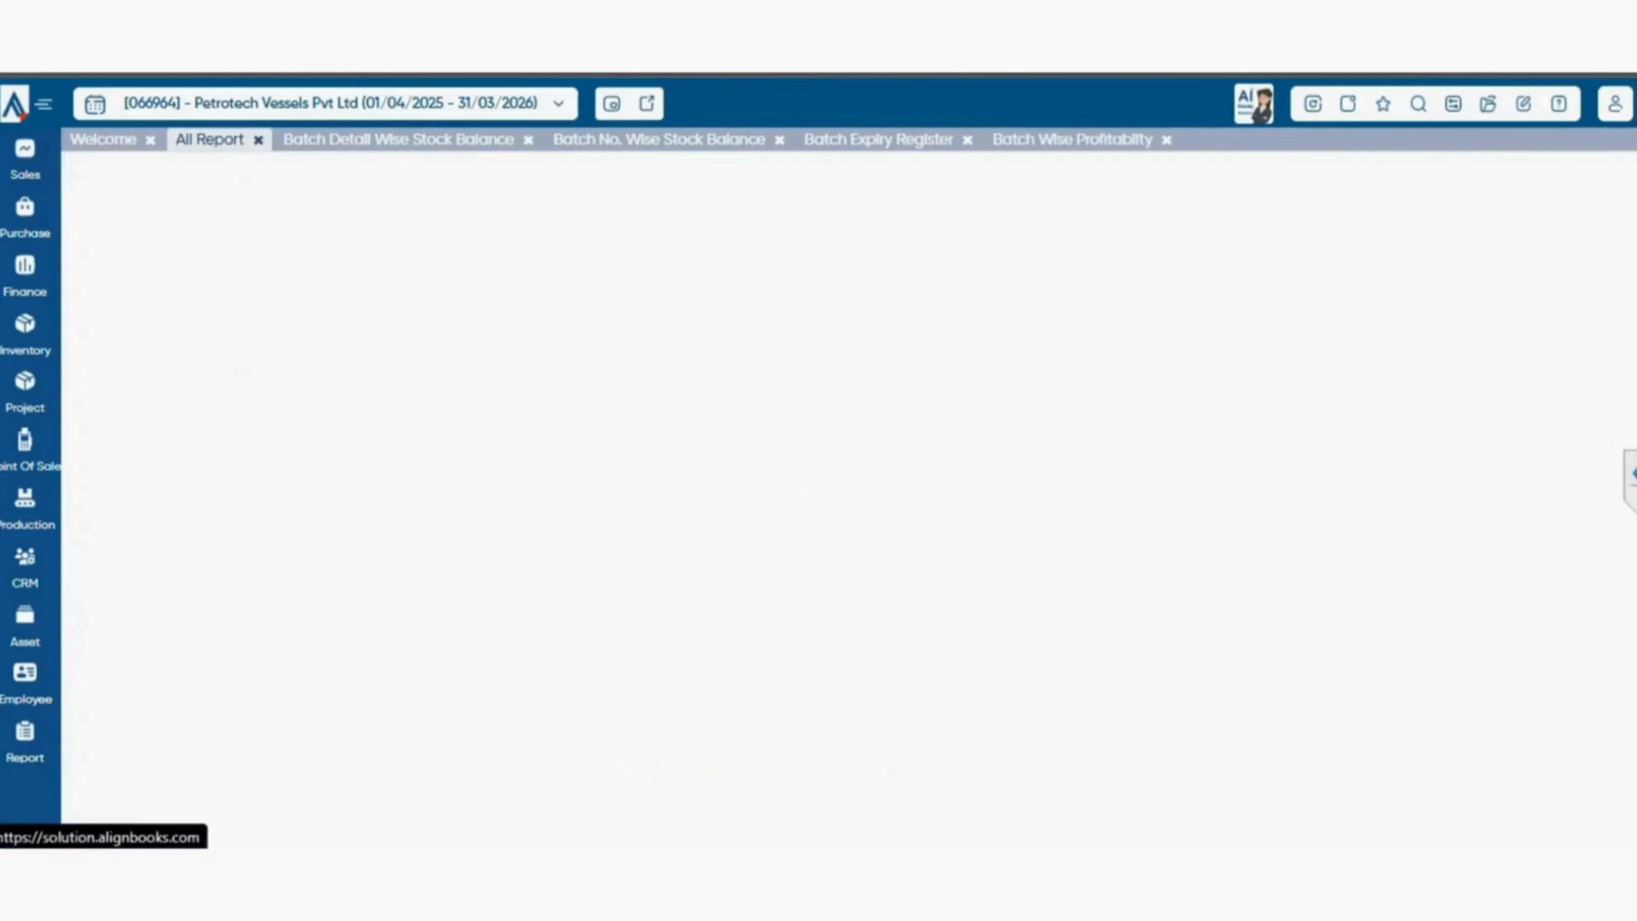
left_click(1235, 595)
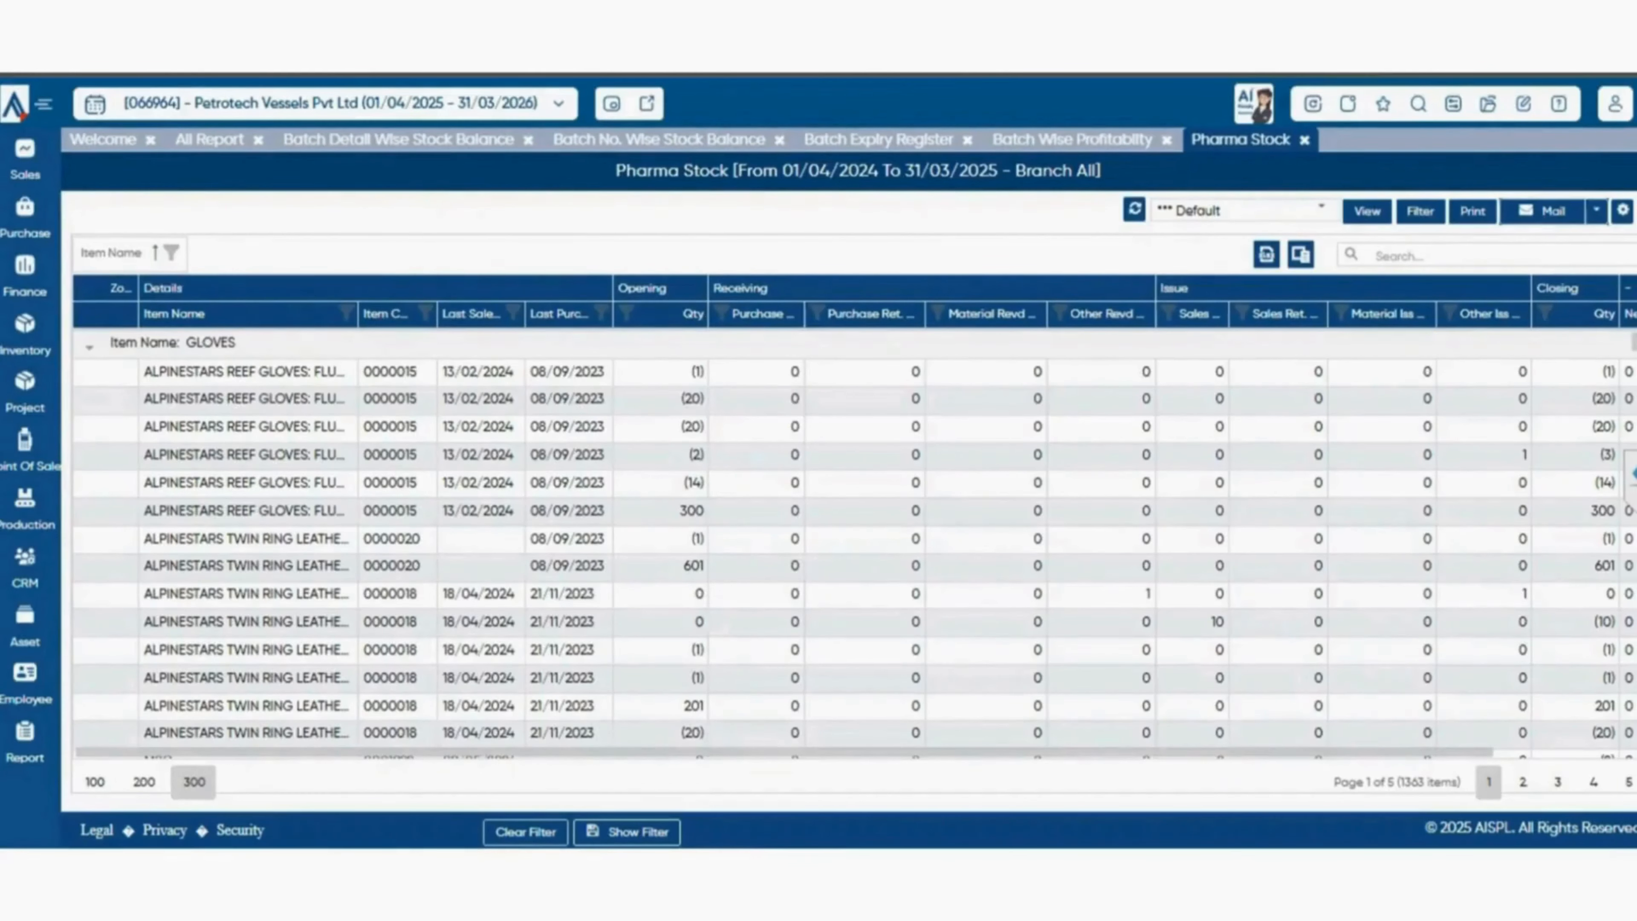
scroll(854, 545, "down", 10)
left_click(209, 140)
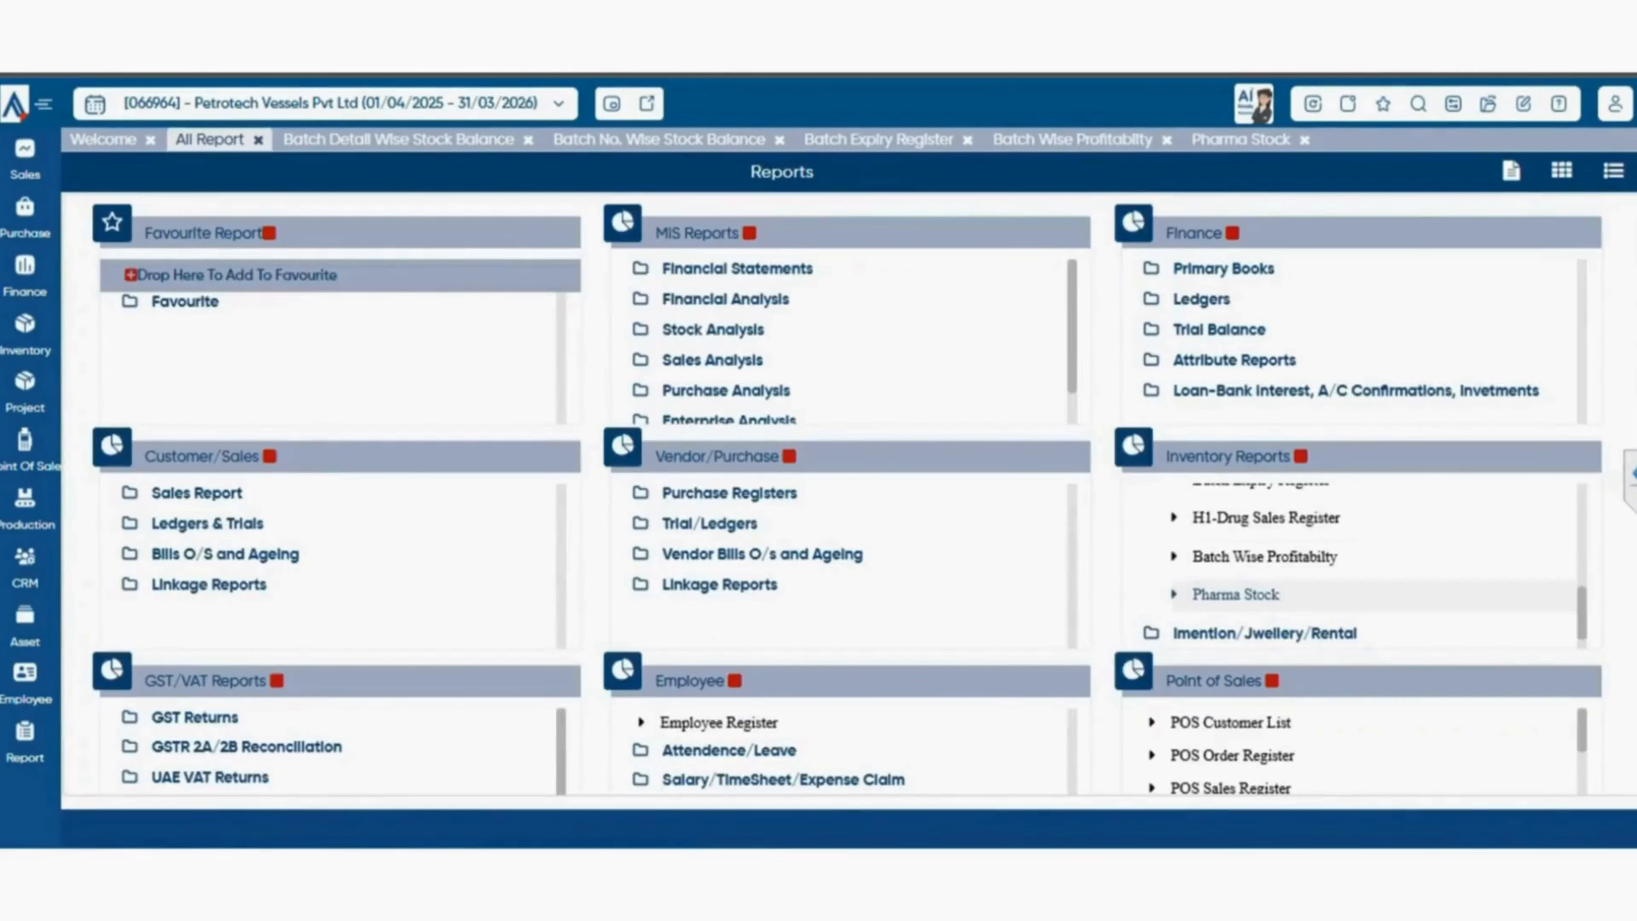
Expand the Imention/Jwellery/Rental group in the inventory reports and look at the reports it contains.
scroll(1353, 568, "down", 1)
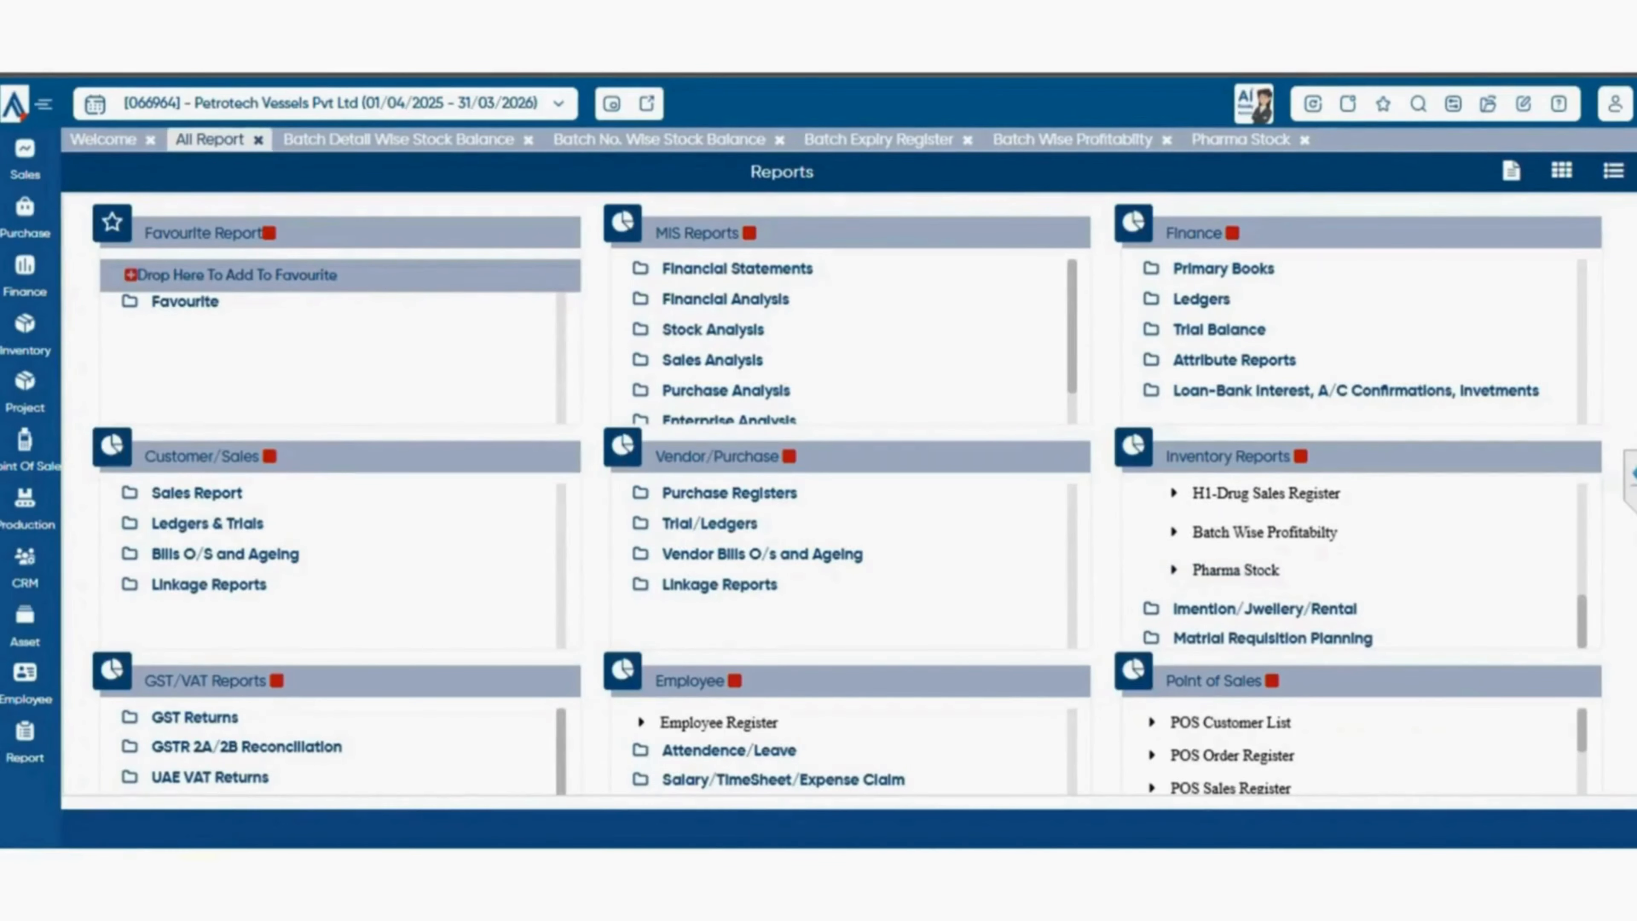
left_click(1265, 609)
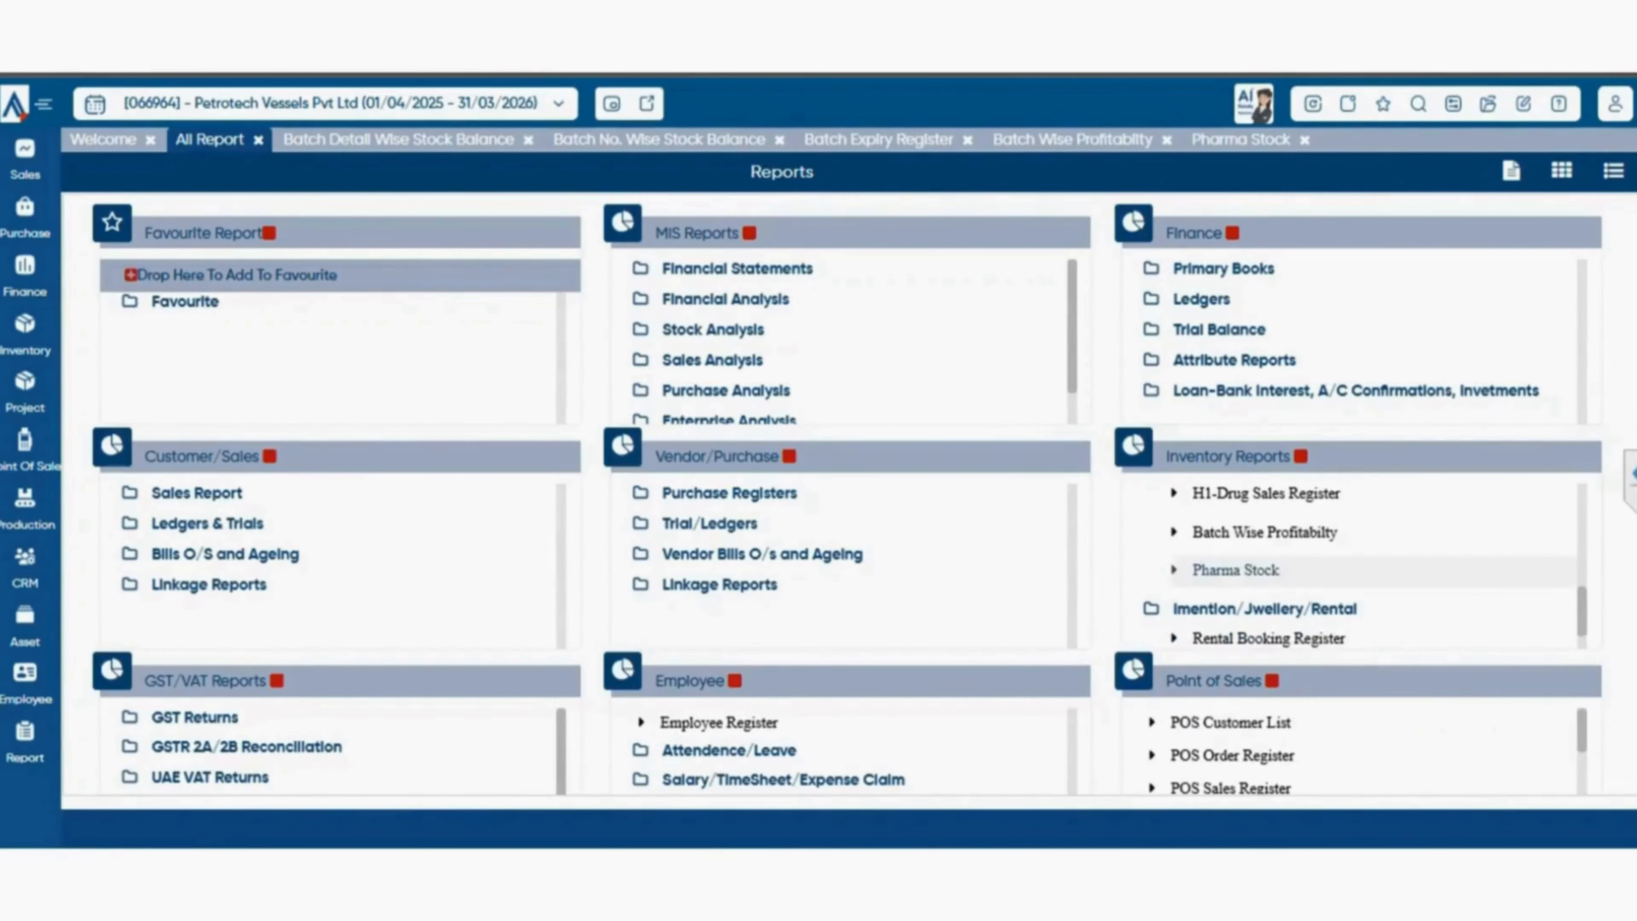
scroll(1268, 522, "down", 2)
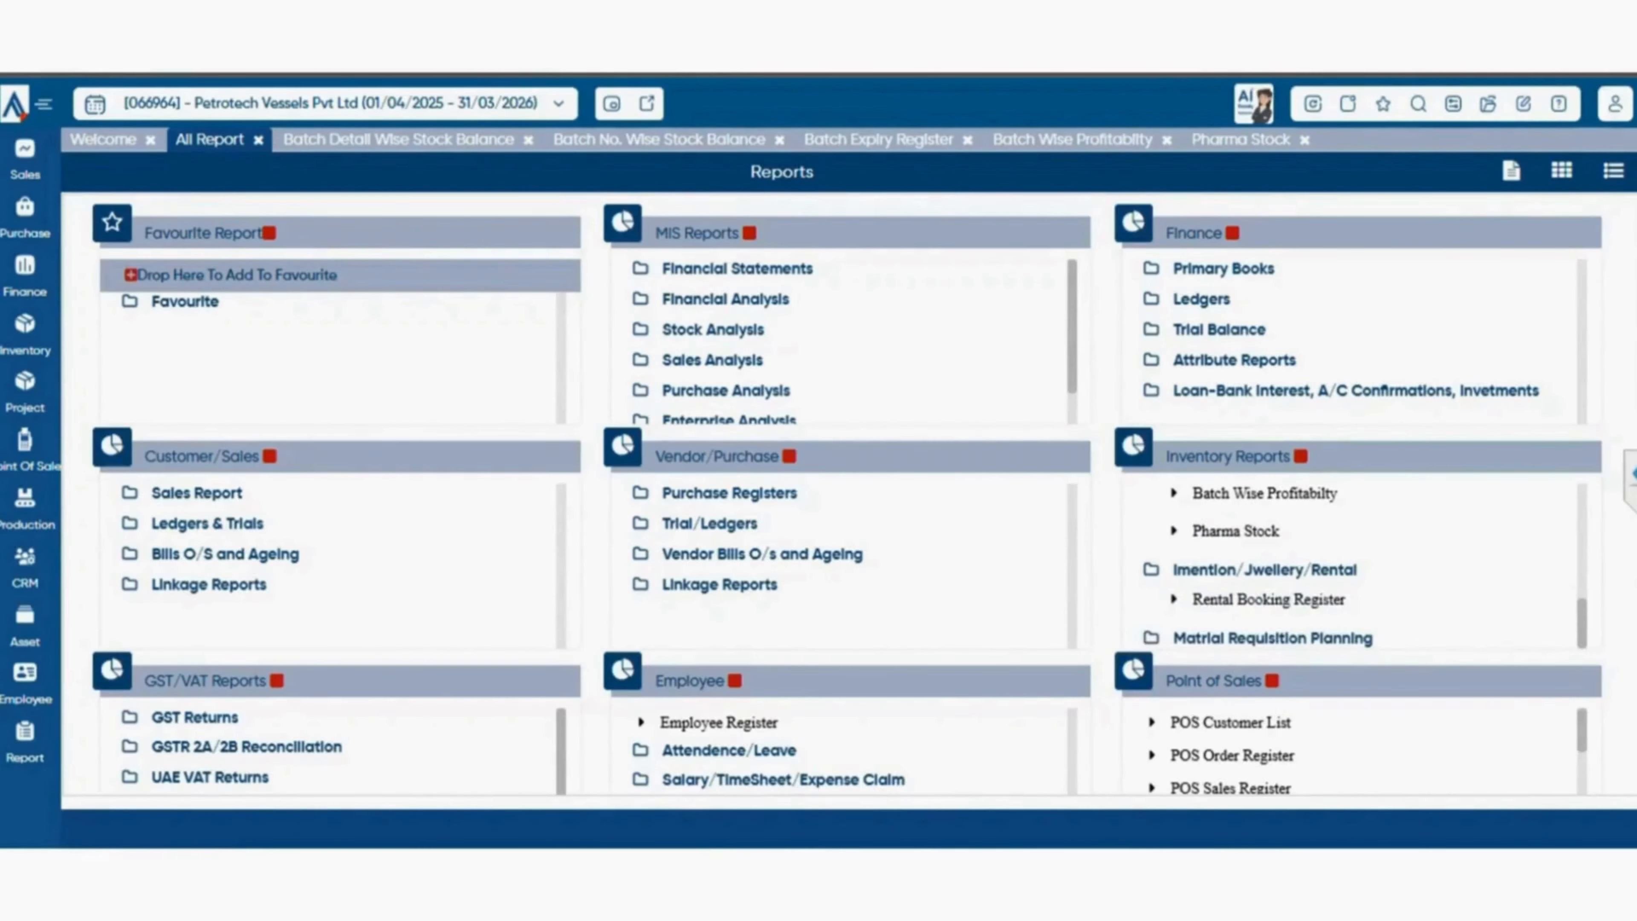
Try to expand the Matrial Requisition Planning group at the end of the inventory reports.
scroll(1268, 522, "down", 1)
scroll(1269, 522, "down", 2)
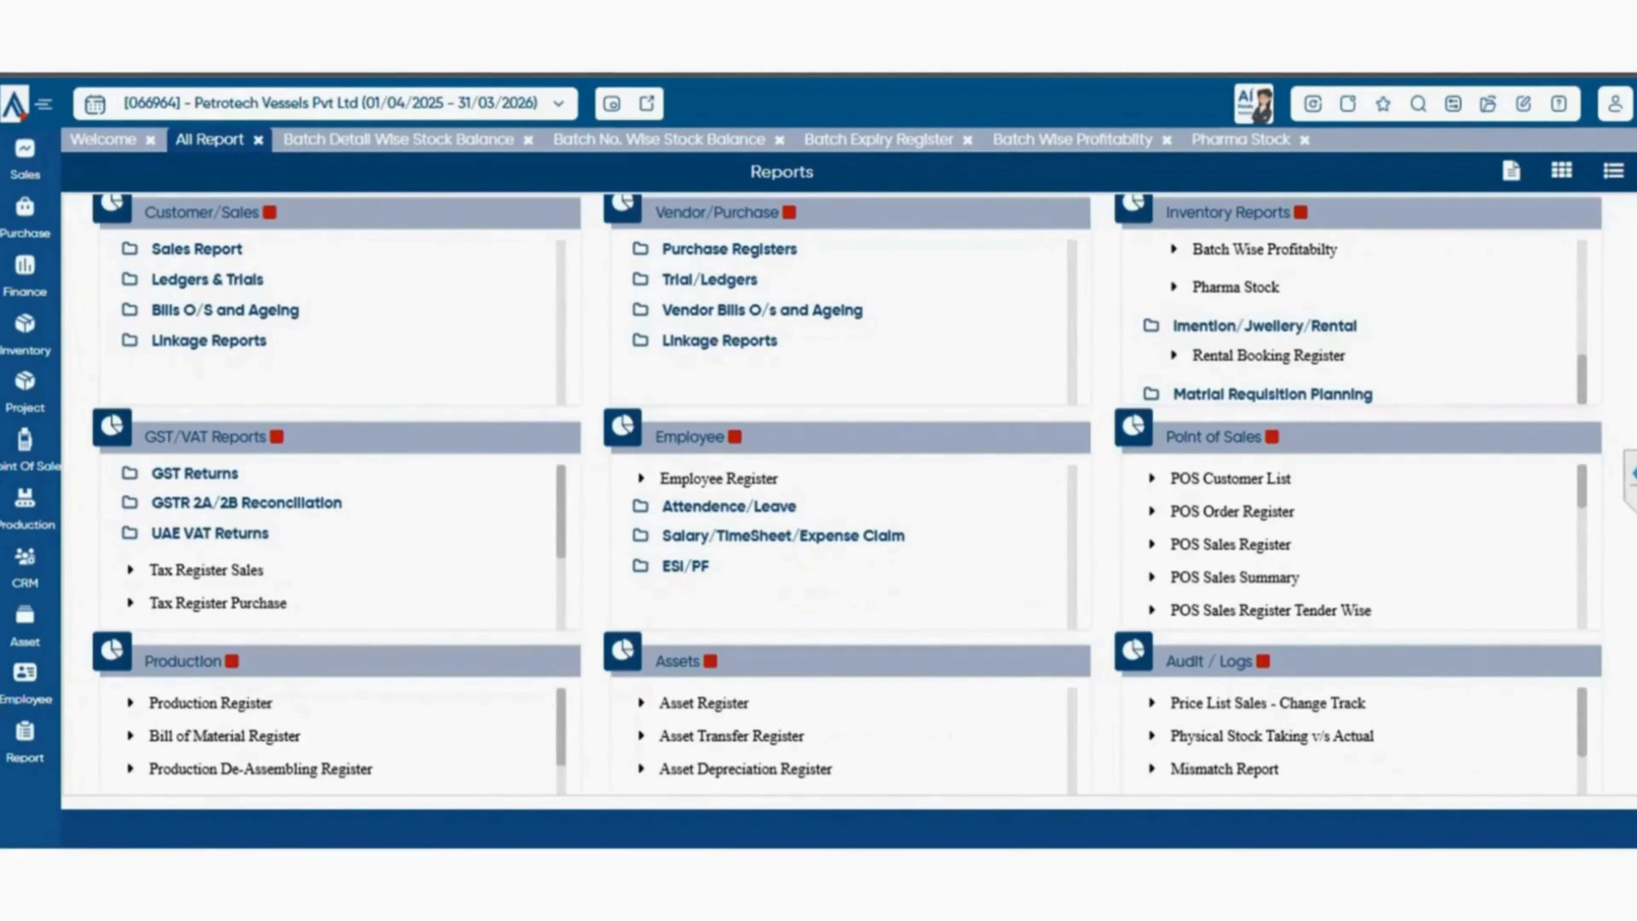
left_click(1272, 394)
scroll(1353, 336, "down", 3)
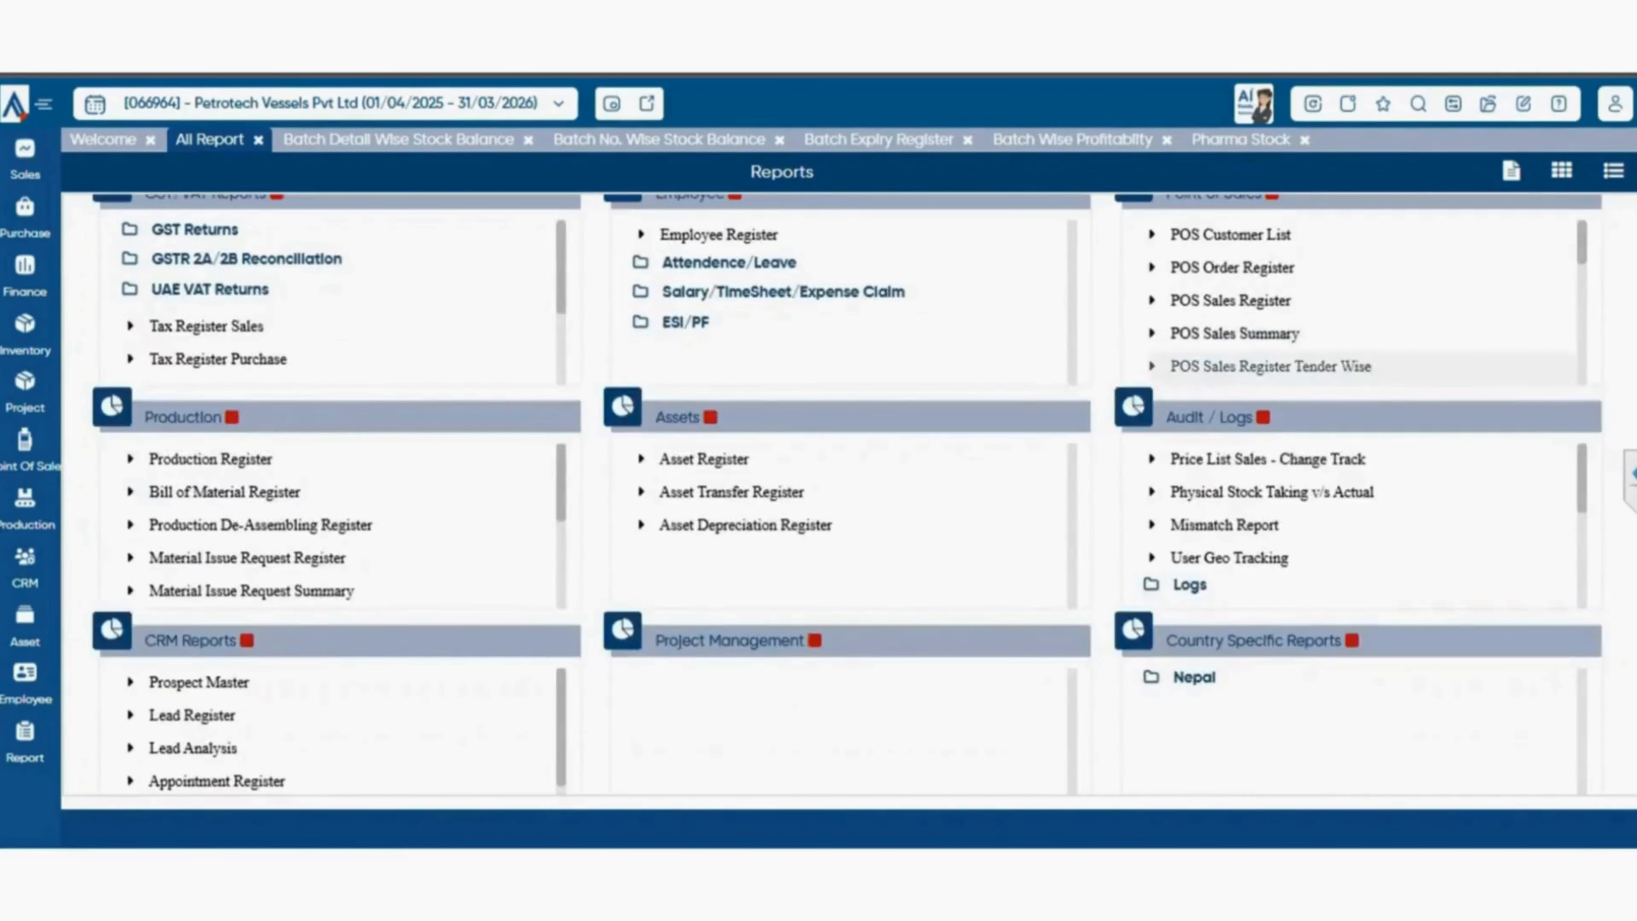
scroll(1418, 367, "up", 3)
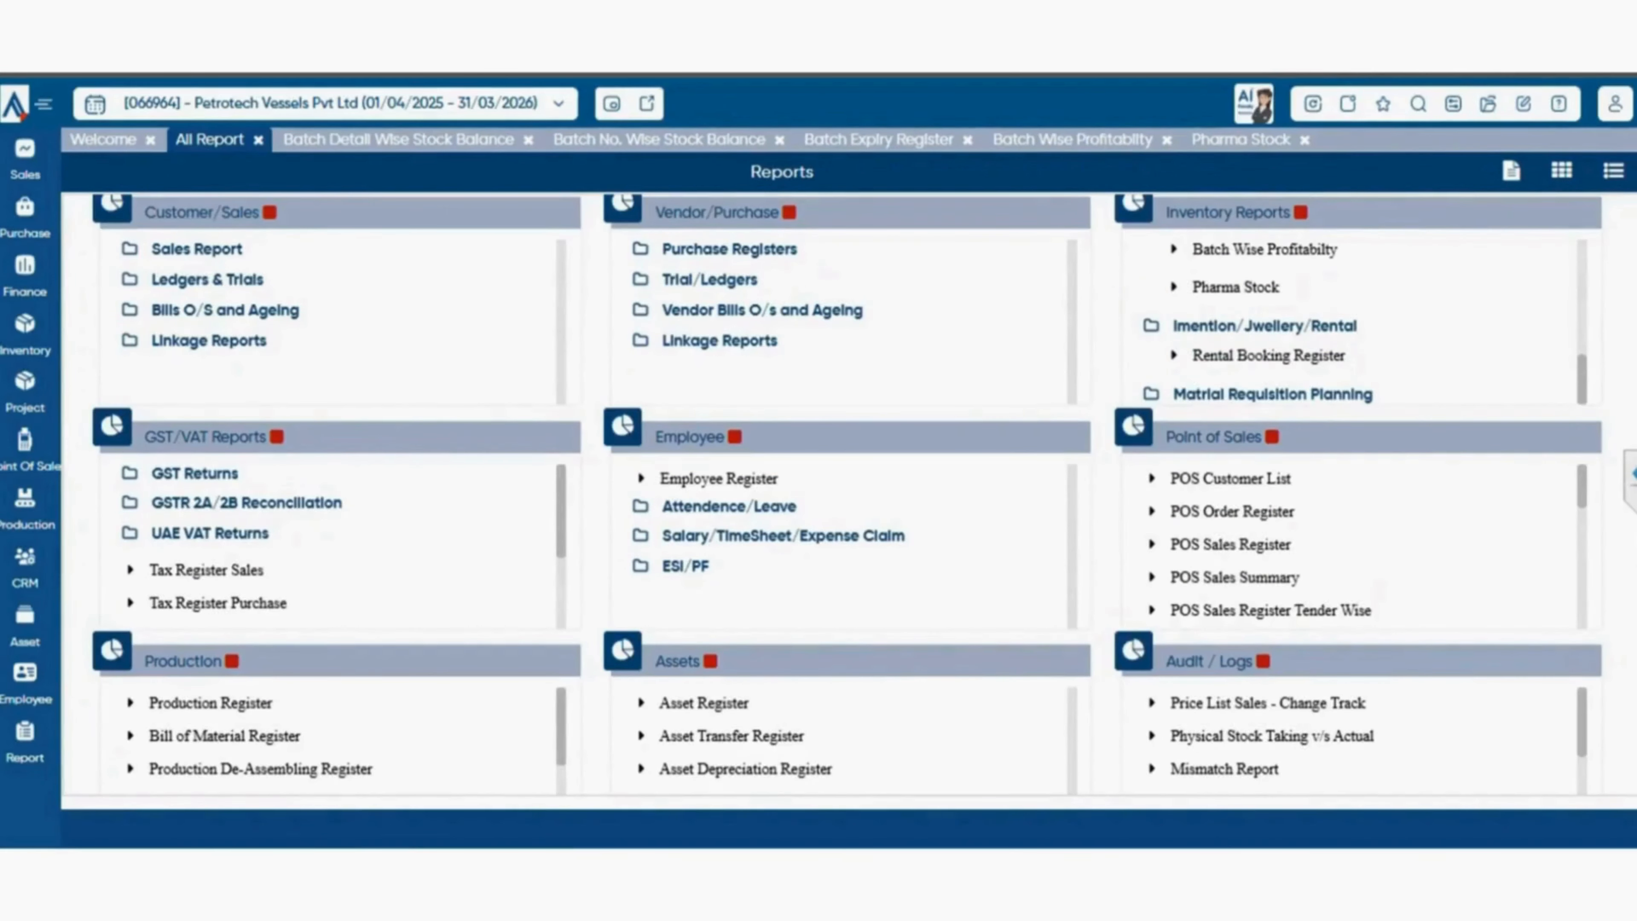
double_click(1342, 394)
left_click(1344, 394)
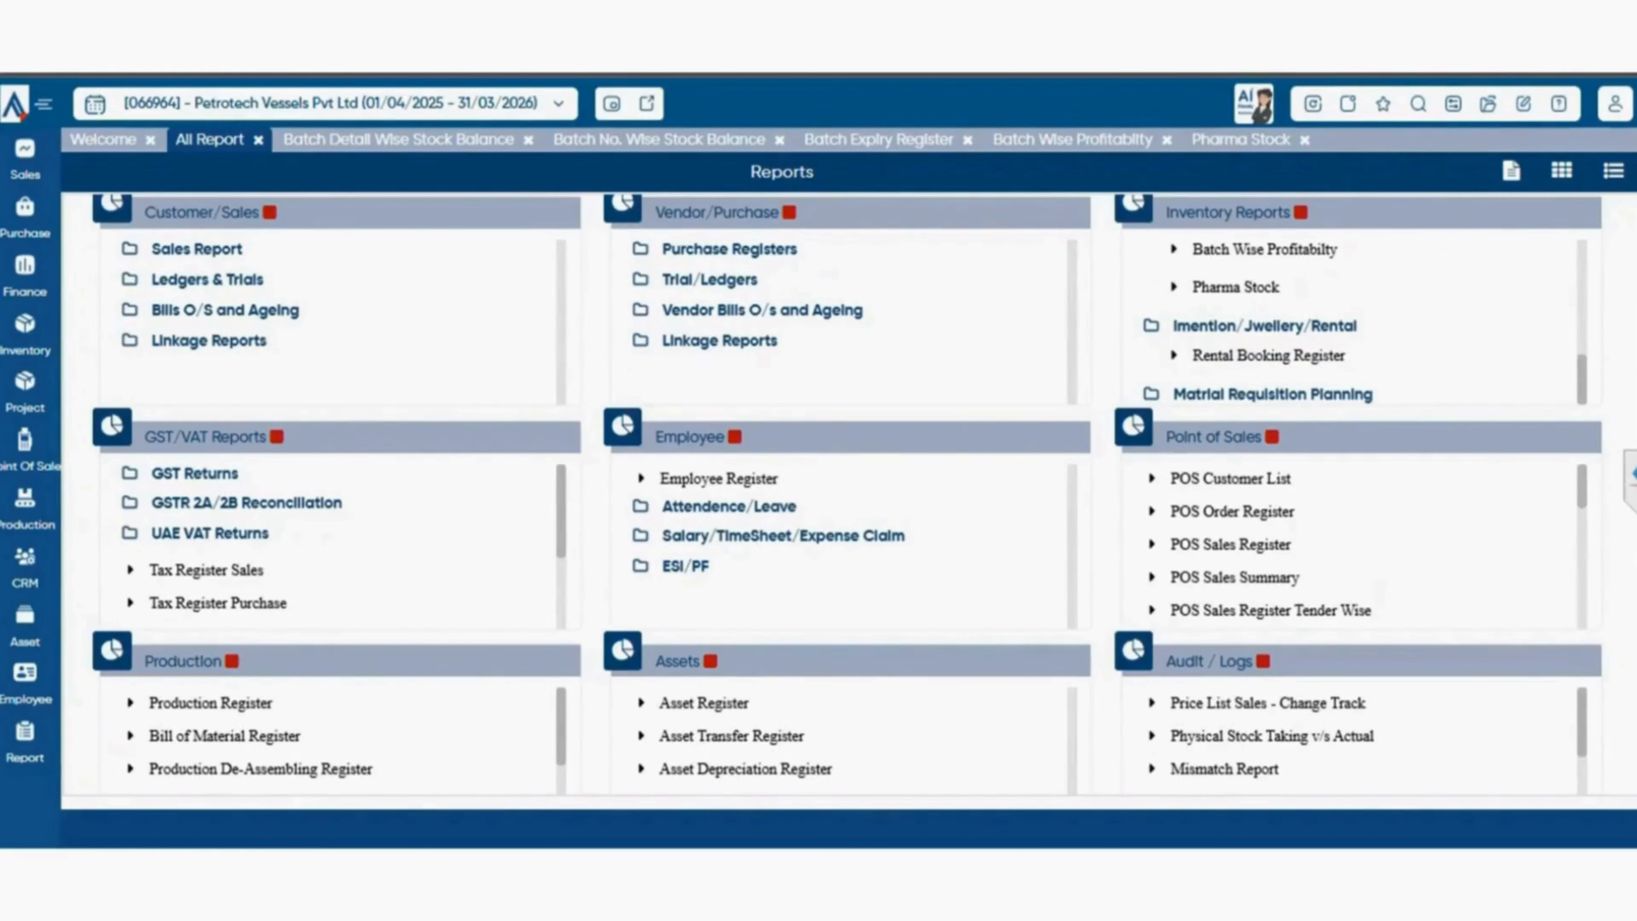